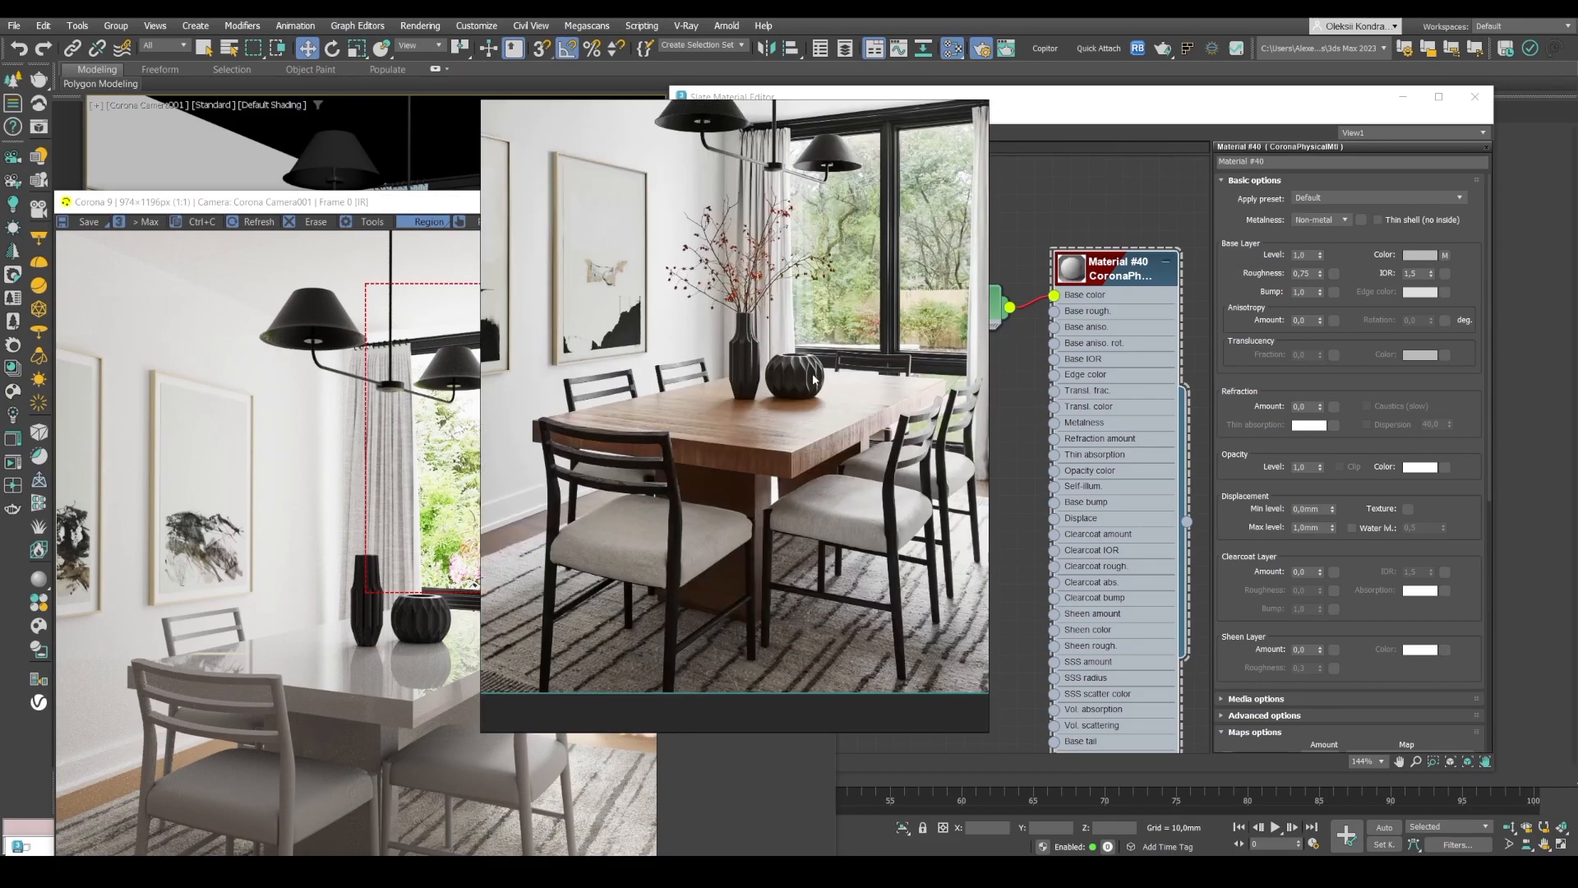
- Examine the window and curtain area of the reference dining room photo up close and return to the render
middle_click_drag(855, 346, 769, 403)
scroll(918, 322, "up", 3)
scroll(912, 325, "up", 2)
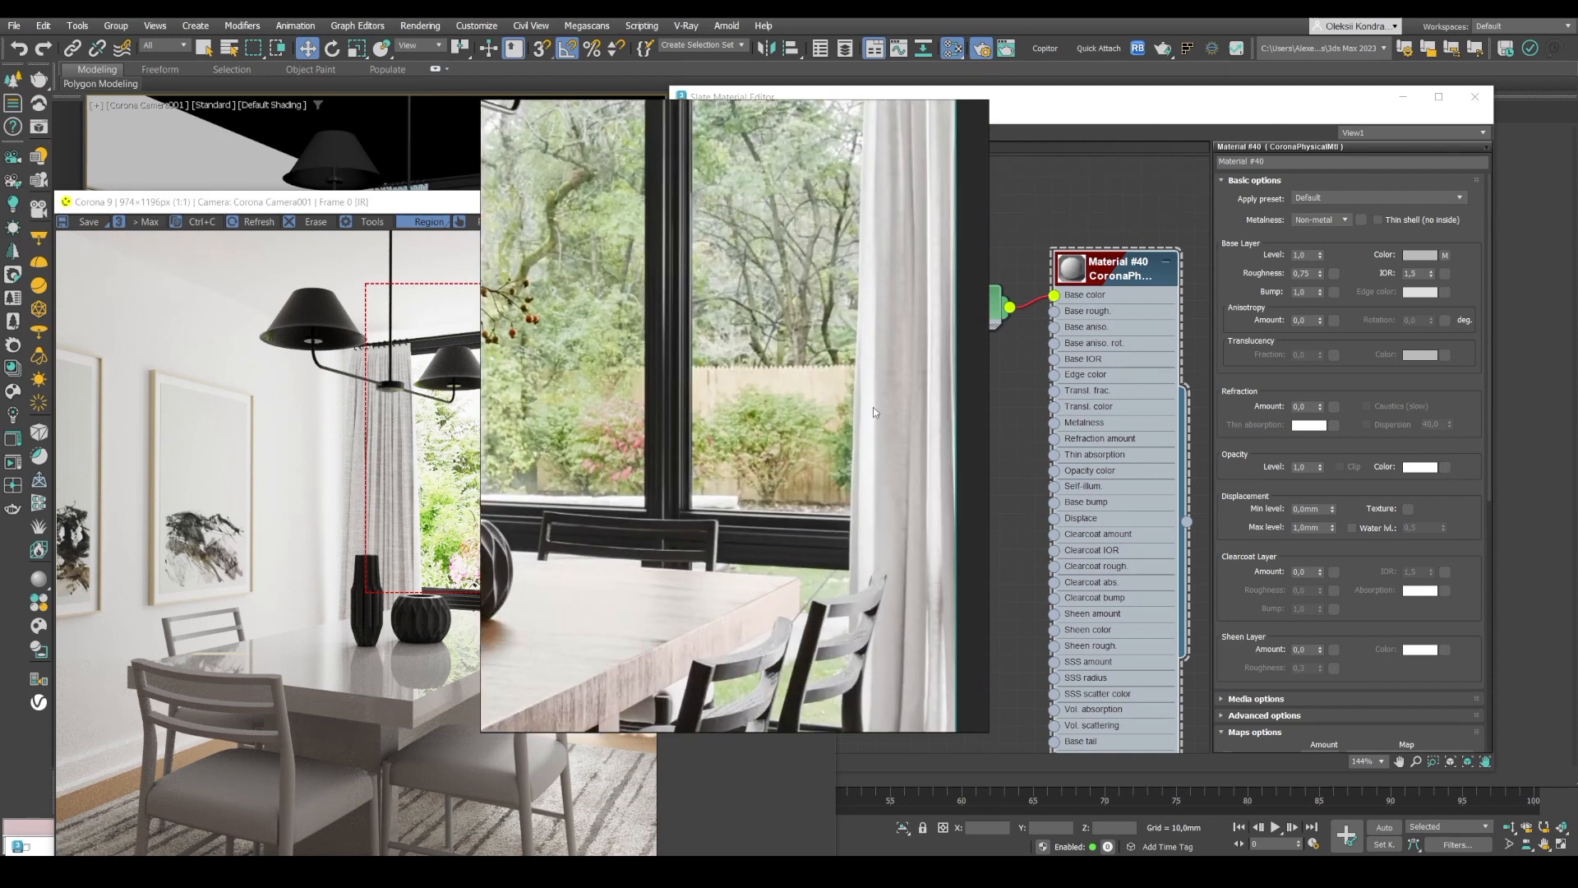
left_click(400, 208)
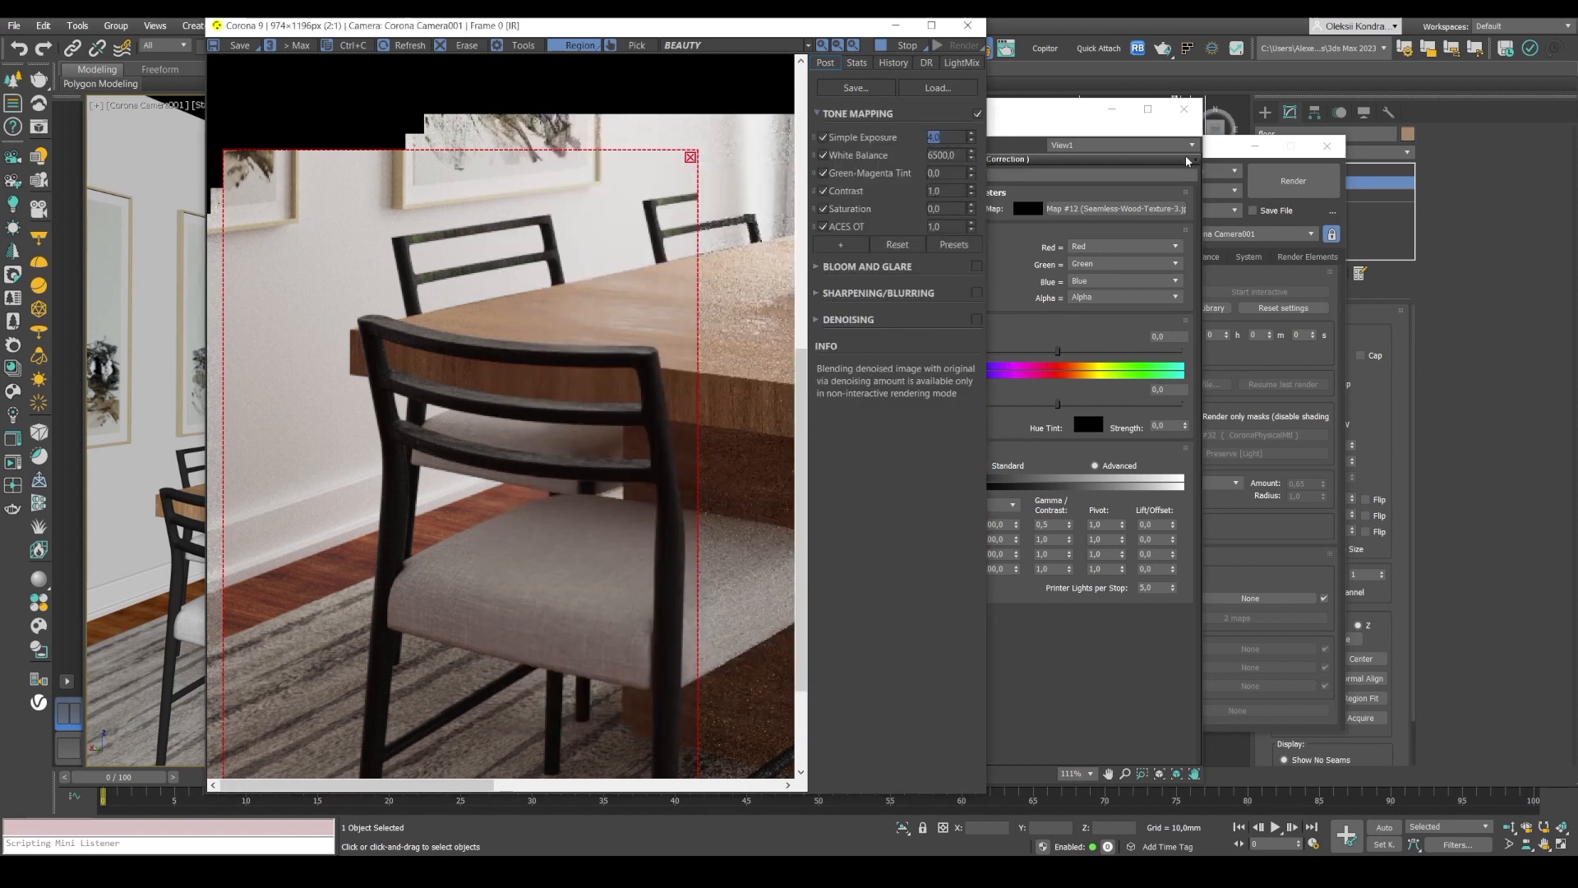
- Open the wood-textured CoronaPhysicalMtl in the Slate Material Editor and access its base layer roughness value
left_click(1060, 133)
middle_click_drag(806, 507, 726, 430)
double_click(834, 355)
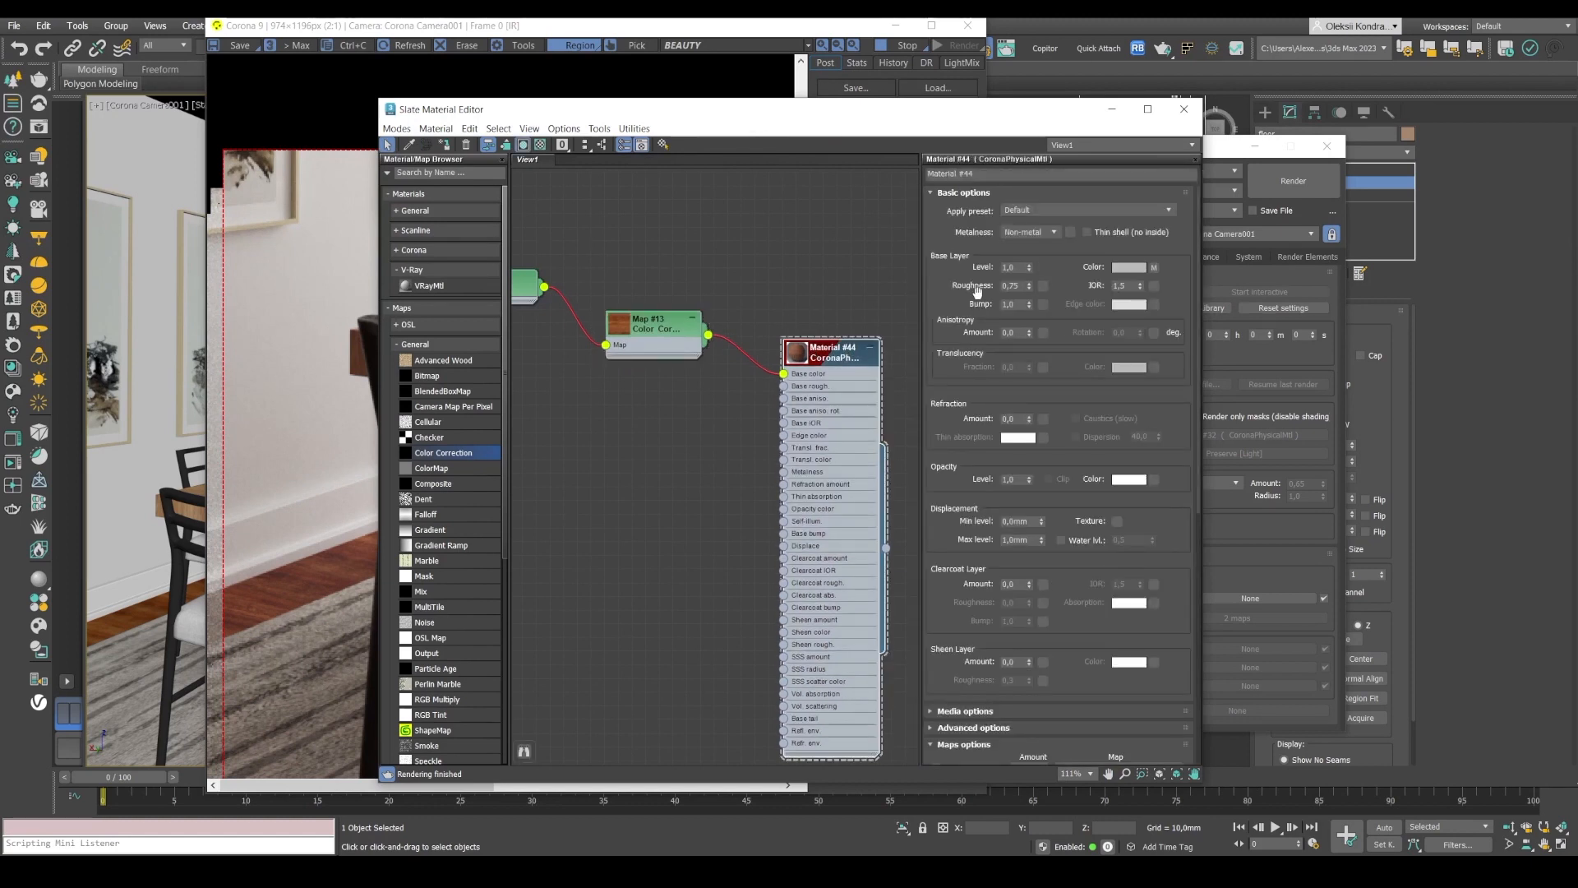
left_click(1011, 285)
left_click(1028, 287)
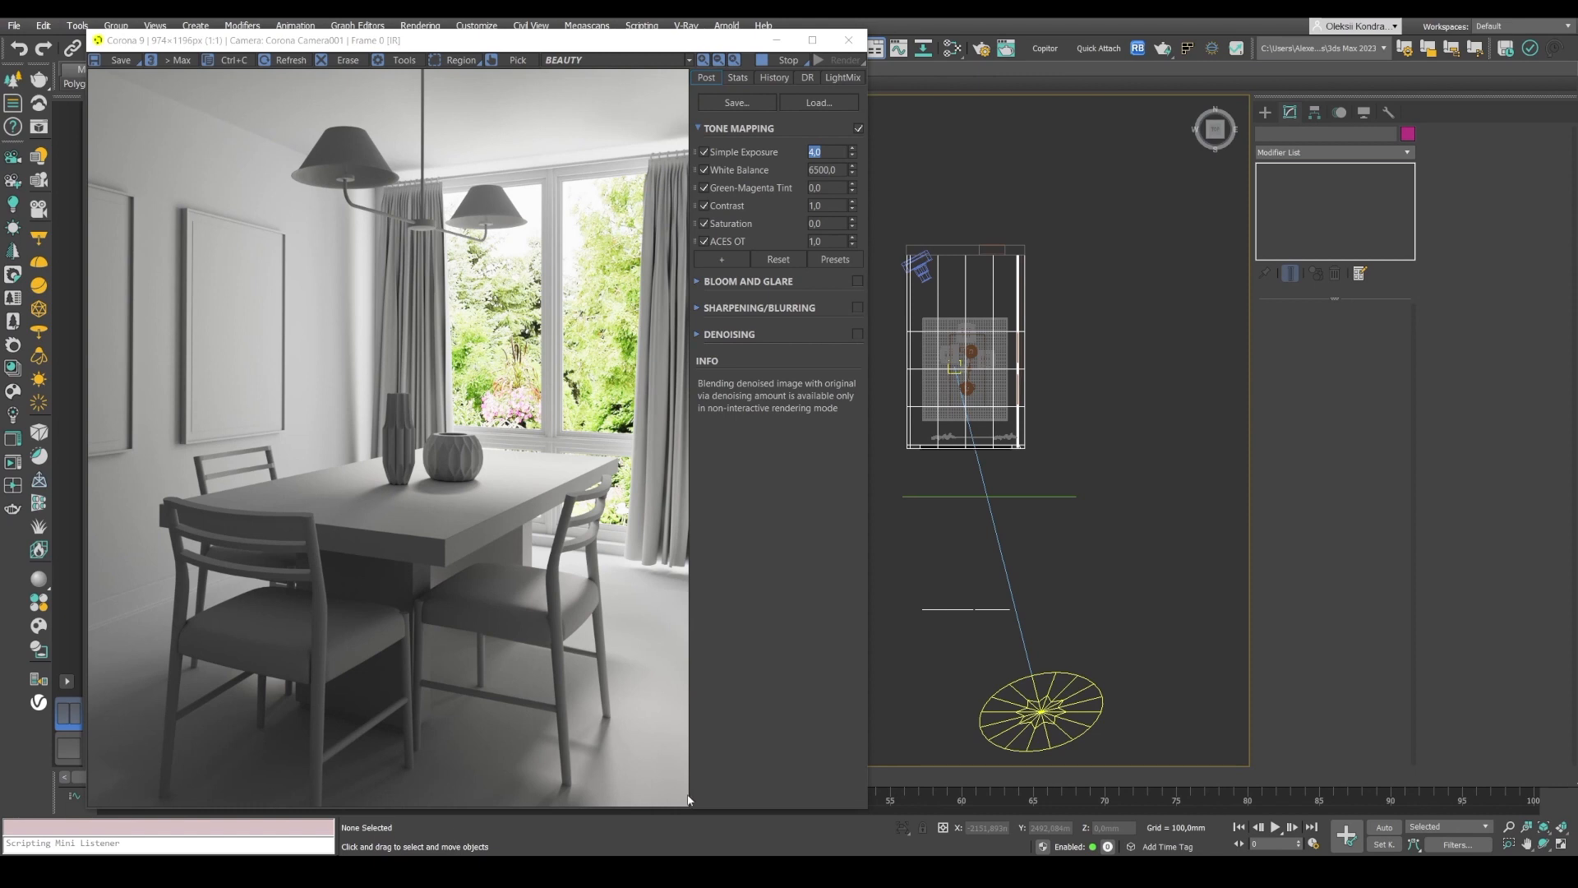
- Place the reference dining room photo beside the clay render and examine its window and pendant lamp up close
left_click(593, 870)
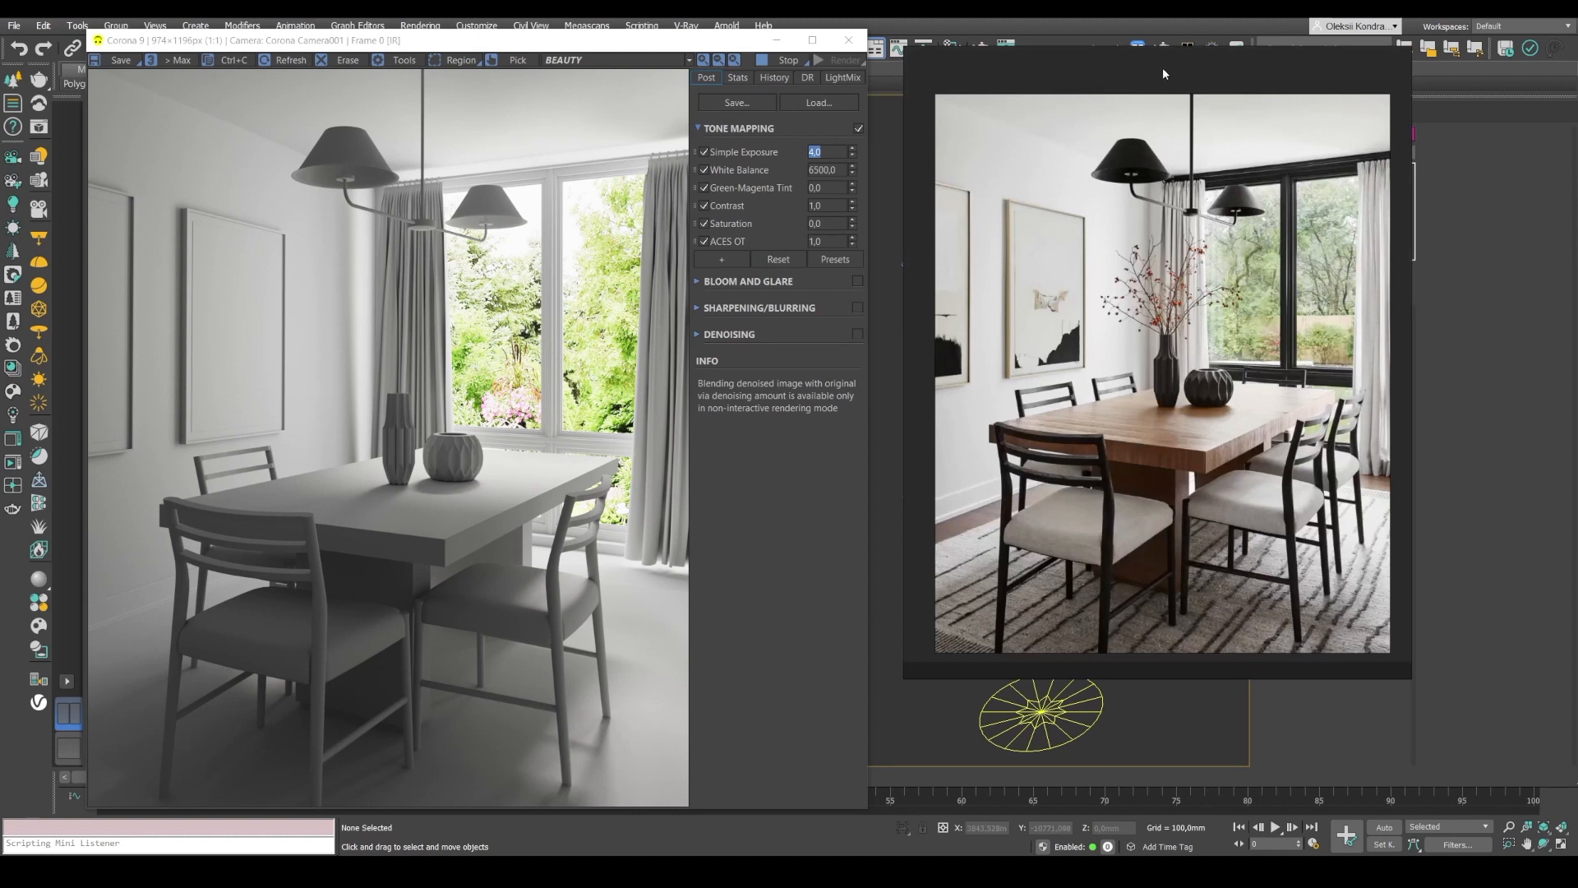
left_click_drag(1144, 65, 1160, 98)
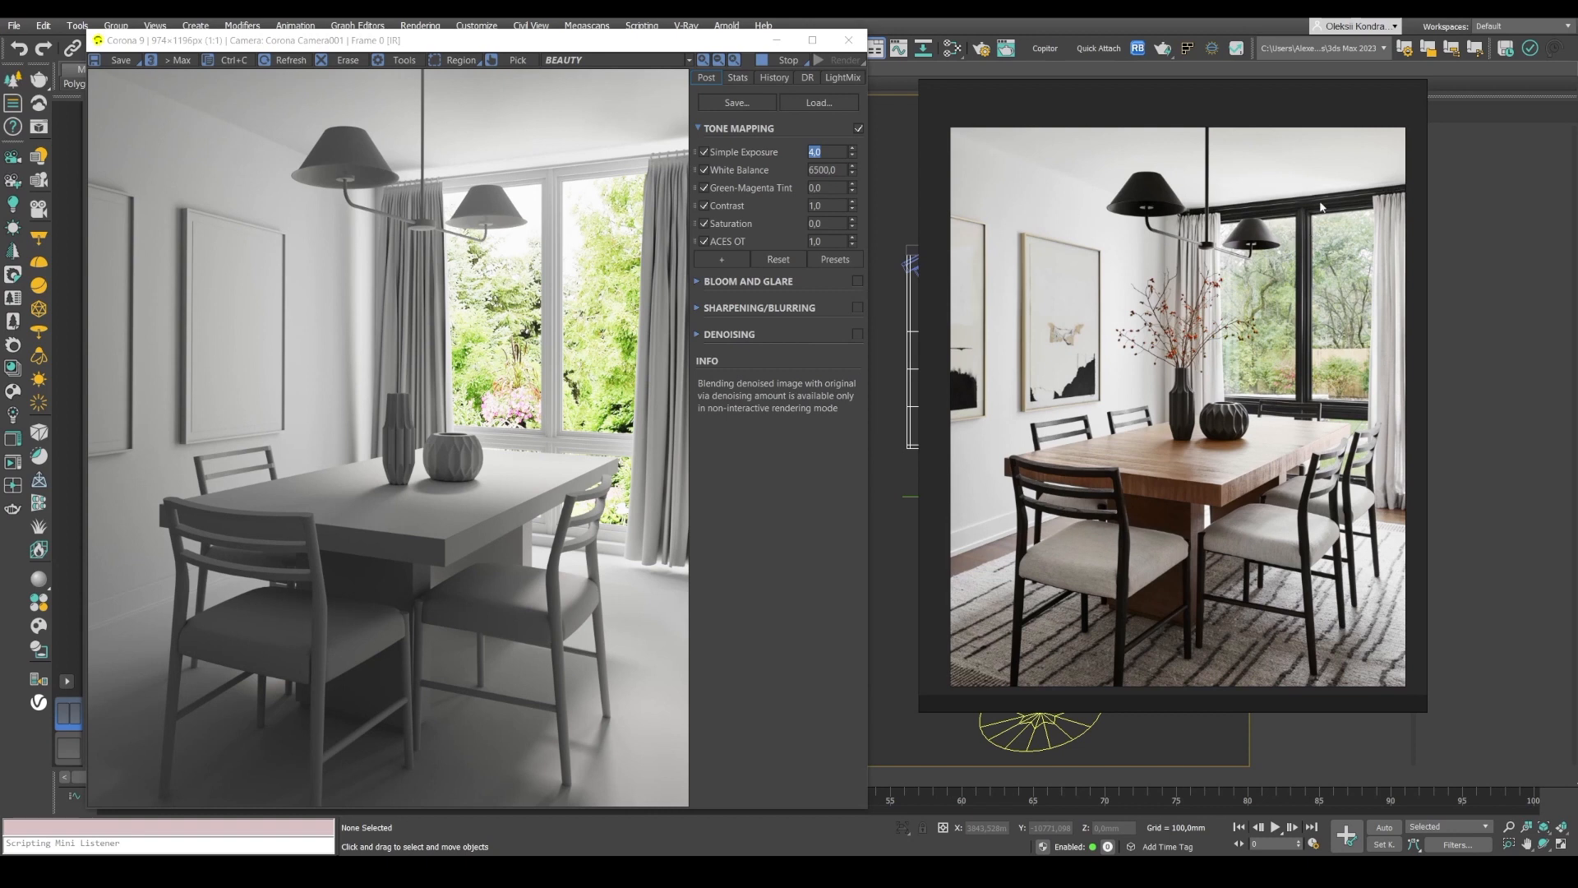
scroll(1287, 198, "up", 6)
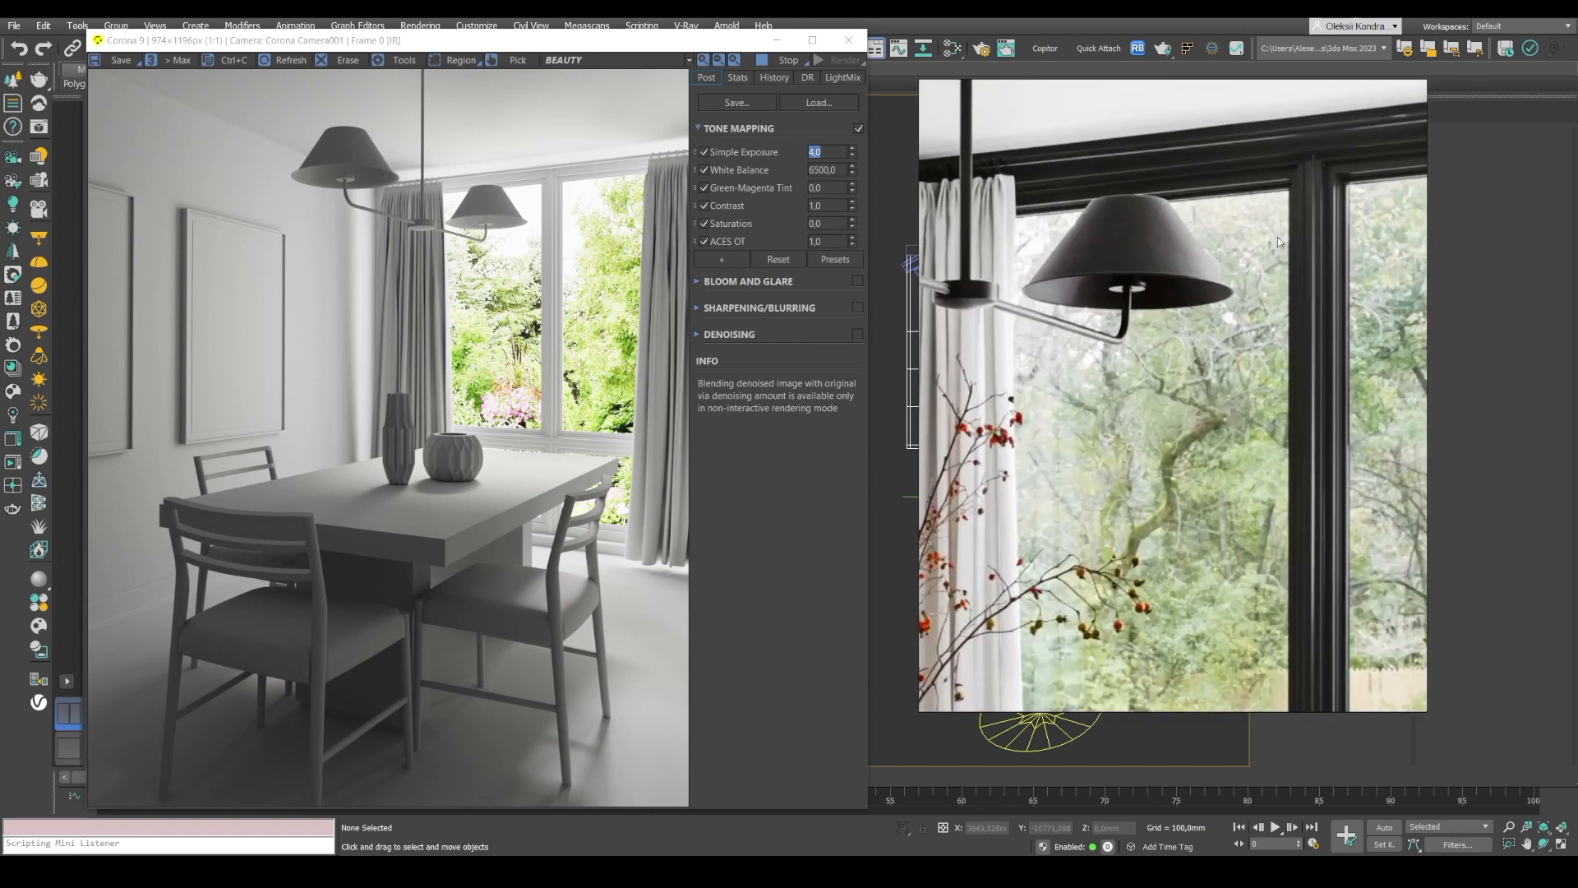
scroll(1277, 237, "down", 5)
scroll(1278, 236, "down", 3)
scroll(1277, 237, "up", 3)
scroll(1277, 237, "down", 3)
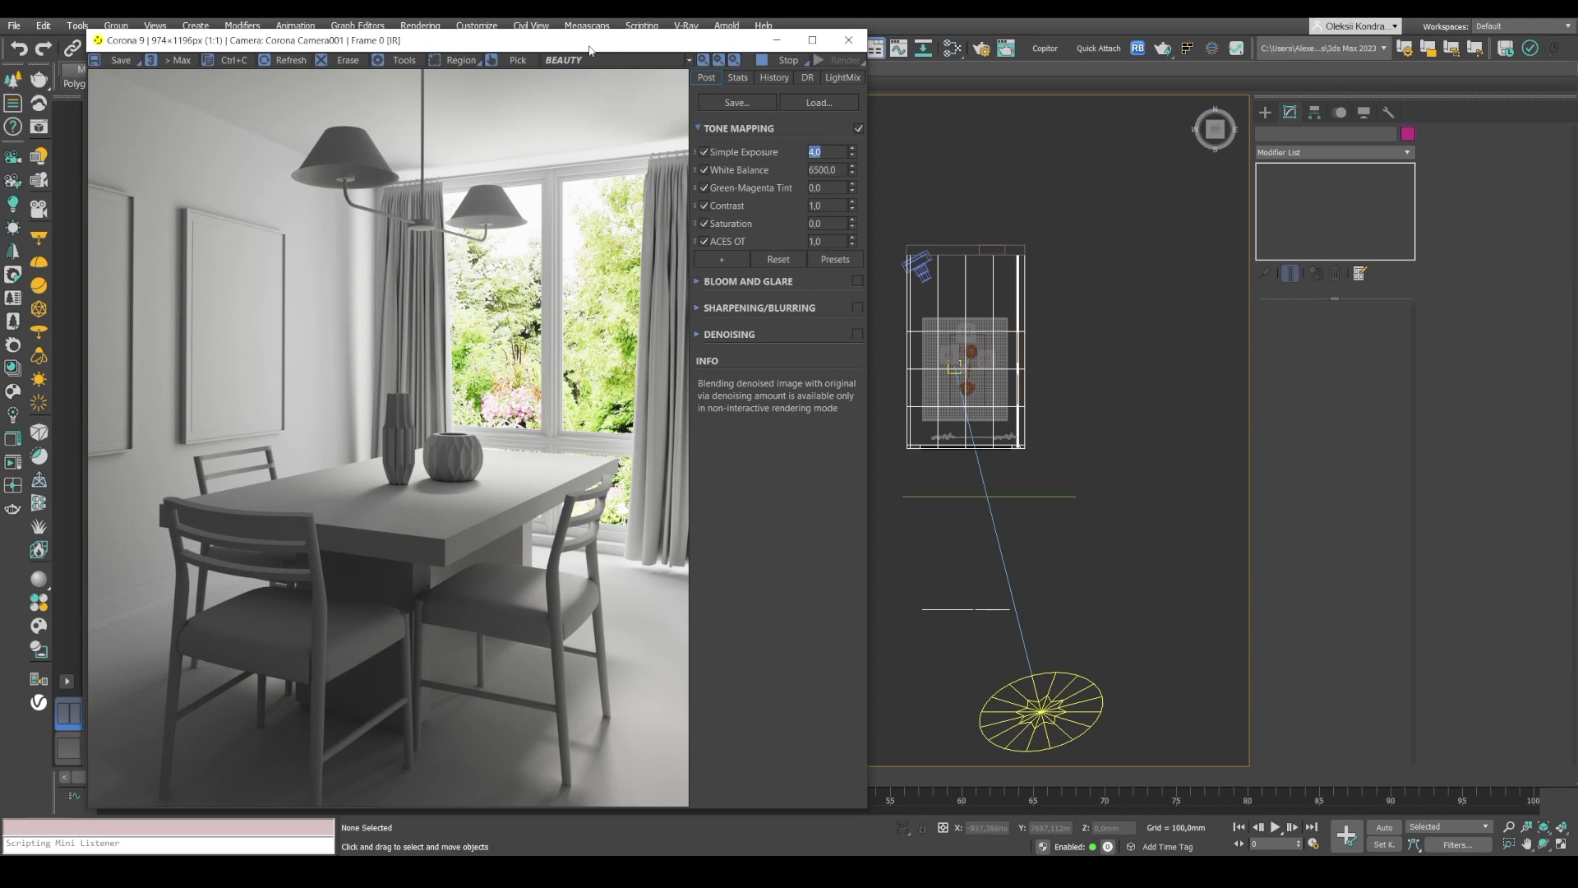
- Create a new CoronaPhysicalMtl in the Slate Material Editor and name it Walls
left_click(953, 49)
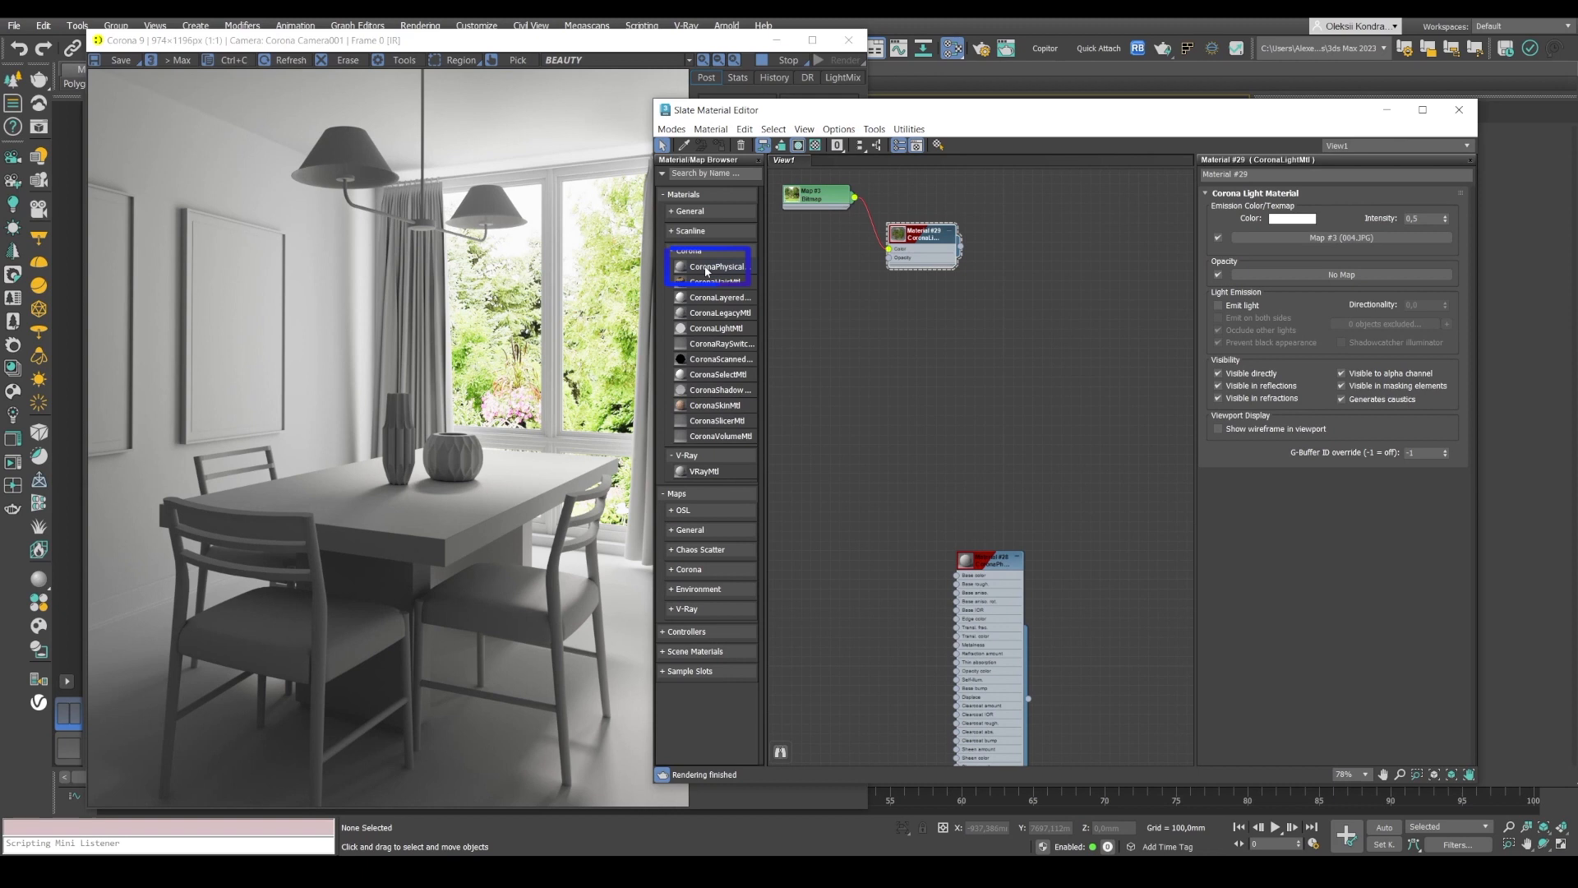
left_click_drag(1054, 389, 873, 332)
double_click(1021, 356)
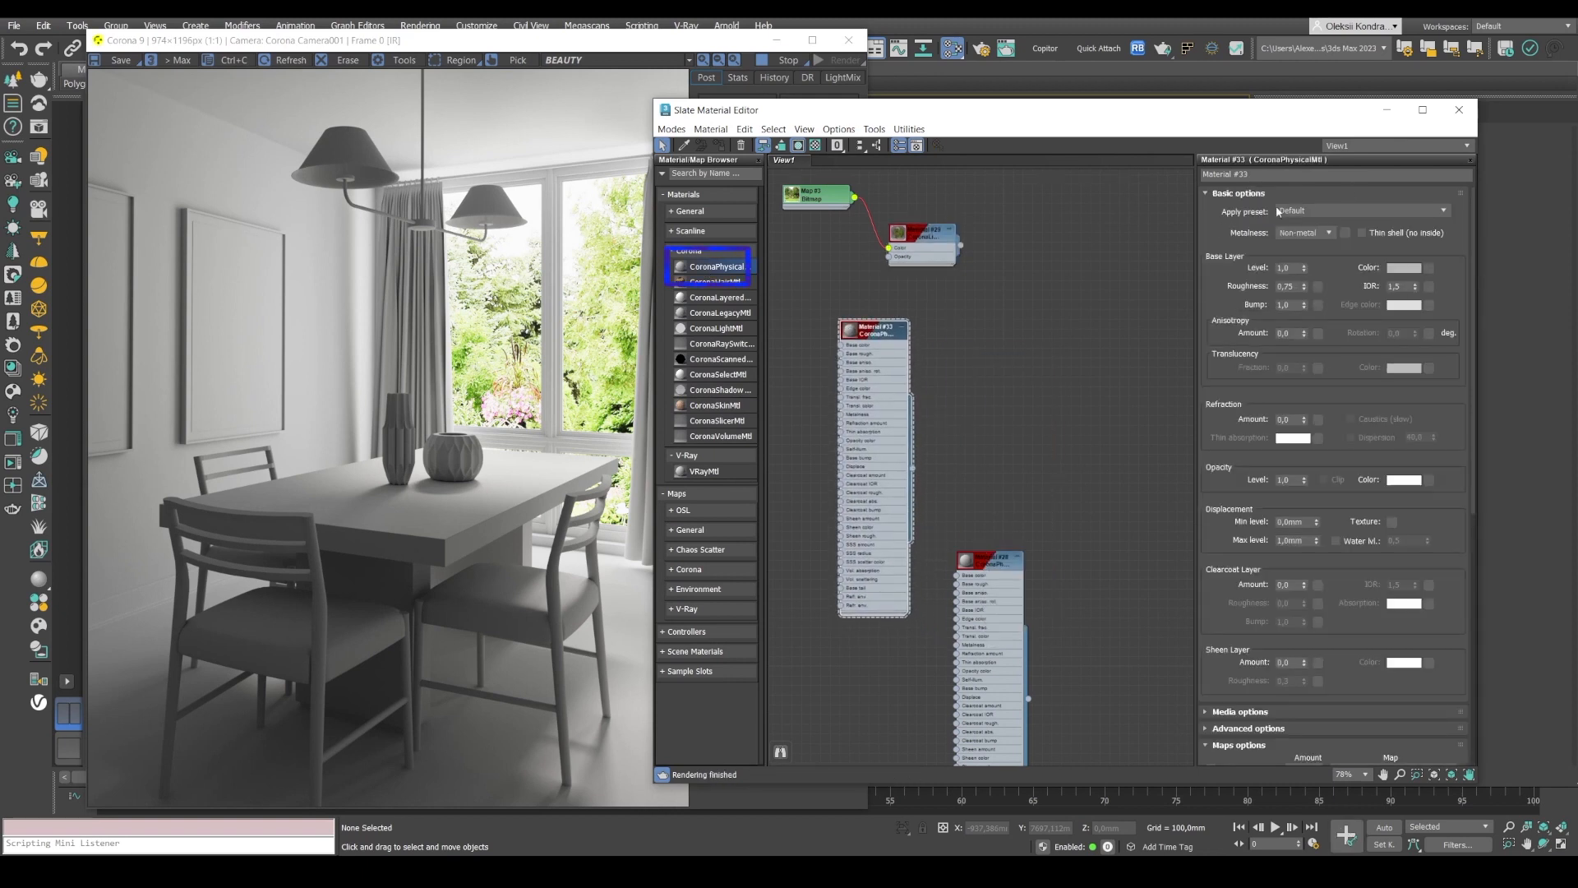
left_click(1276, 176)
type("Walls")
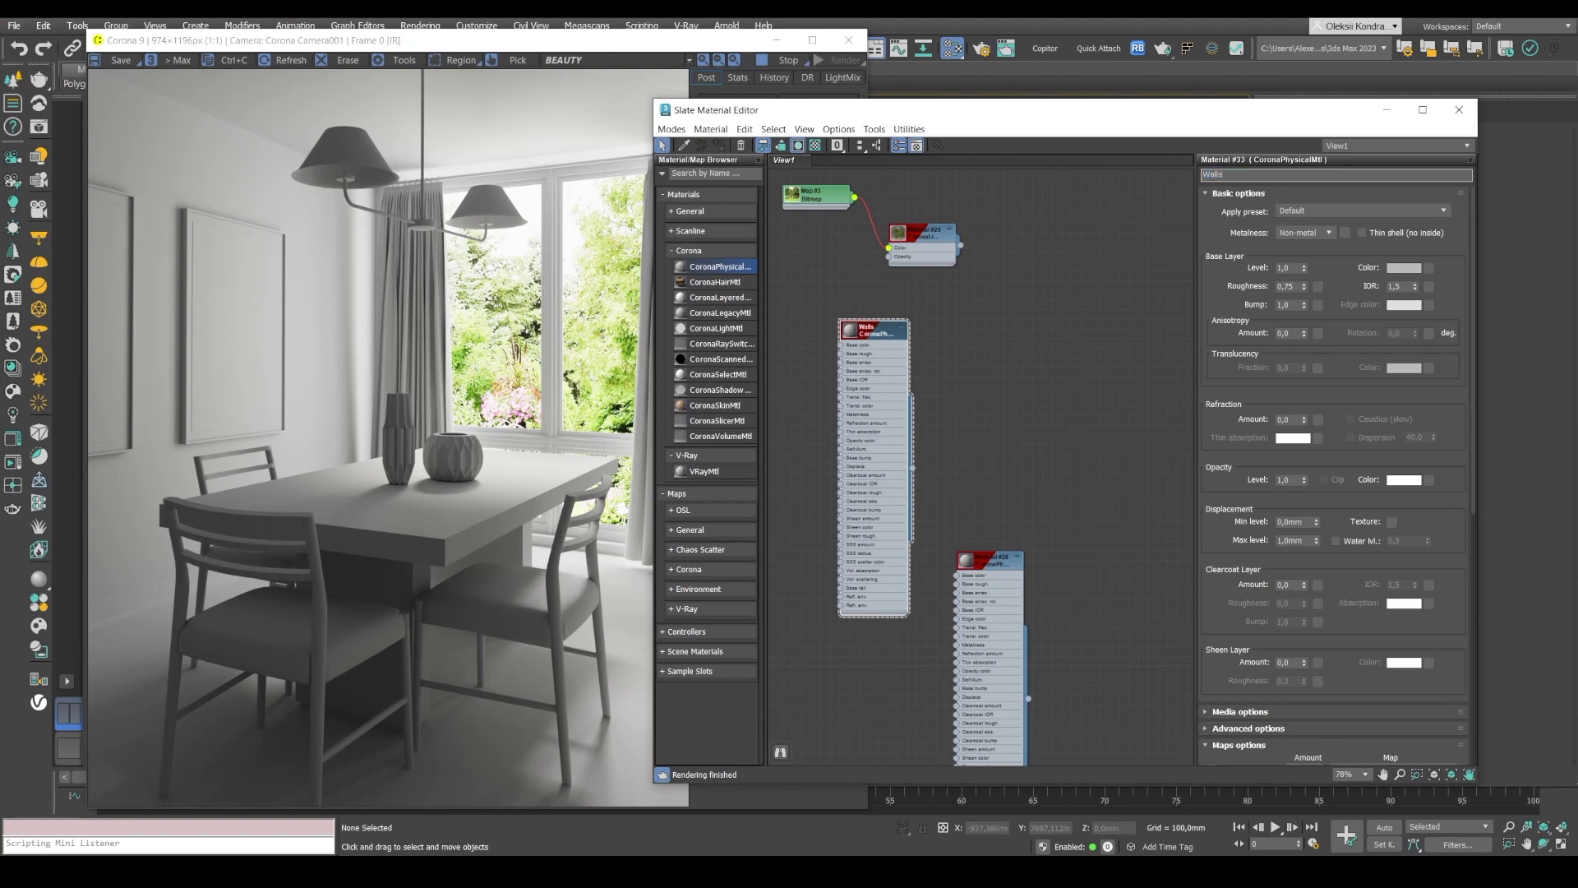
- Open a separate preview window for the Walls material and place it in free space beside its node
right_click(851, 334)
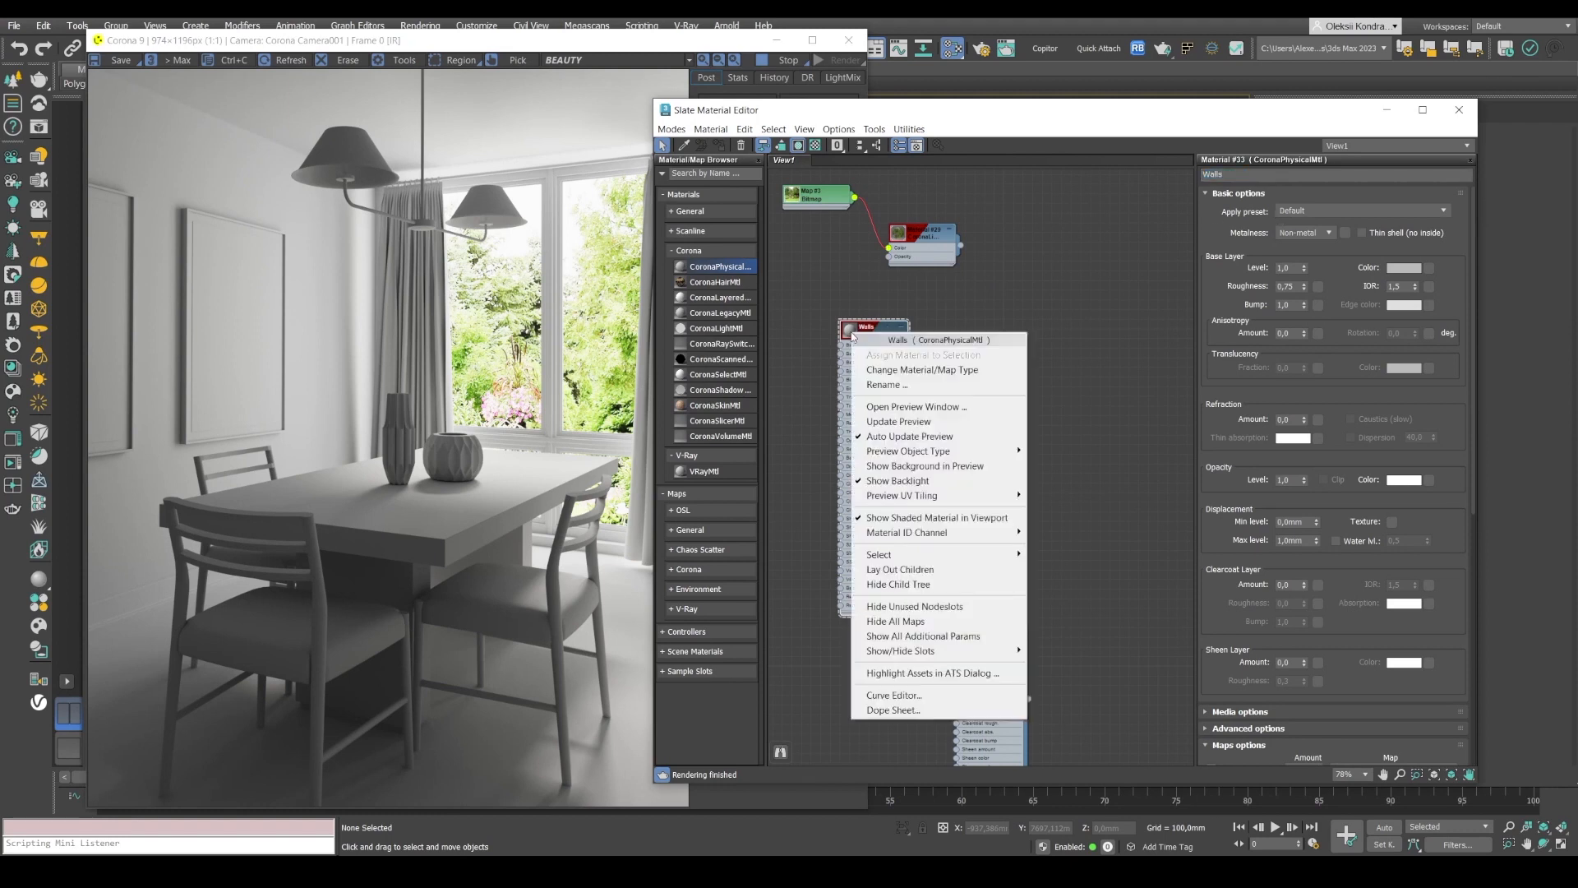
left_click(866, 407)
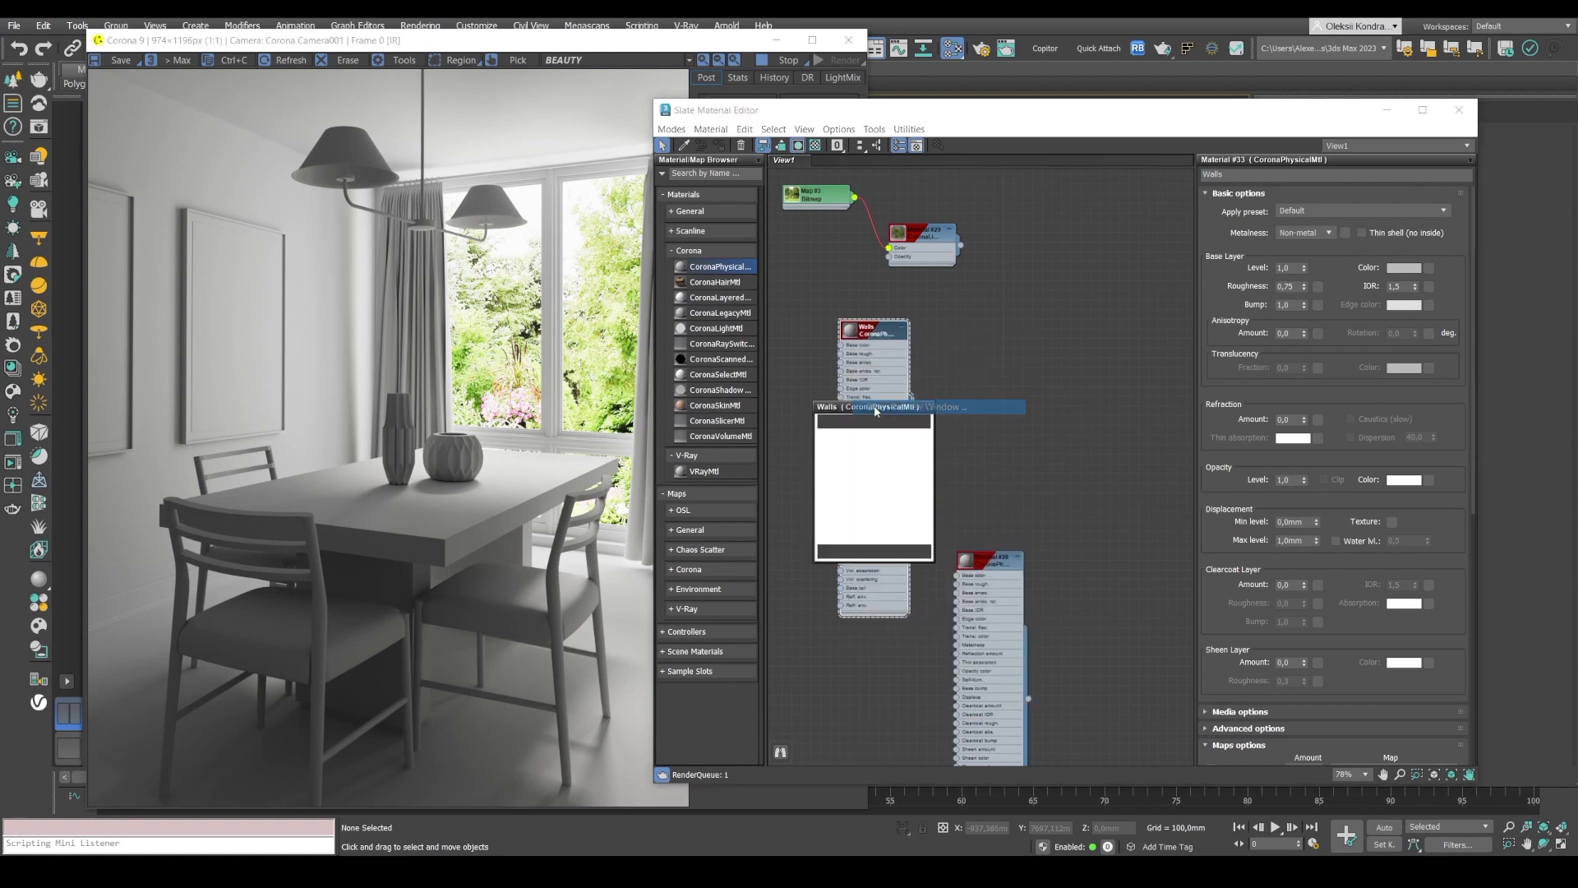
left_click_drag(865, 407, 714, 118)
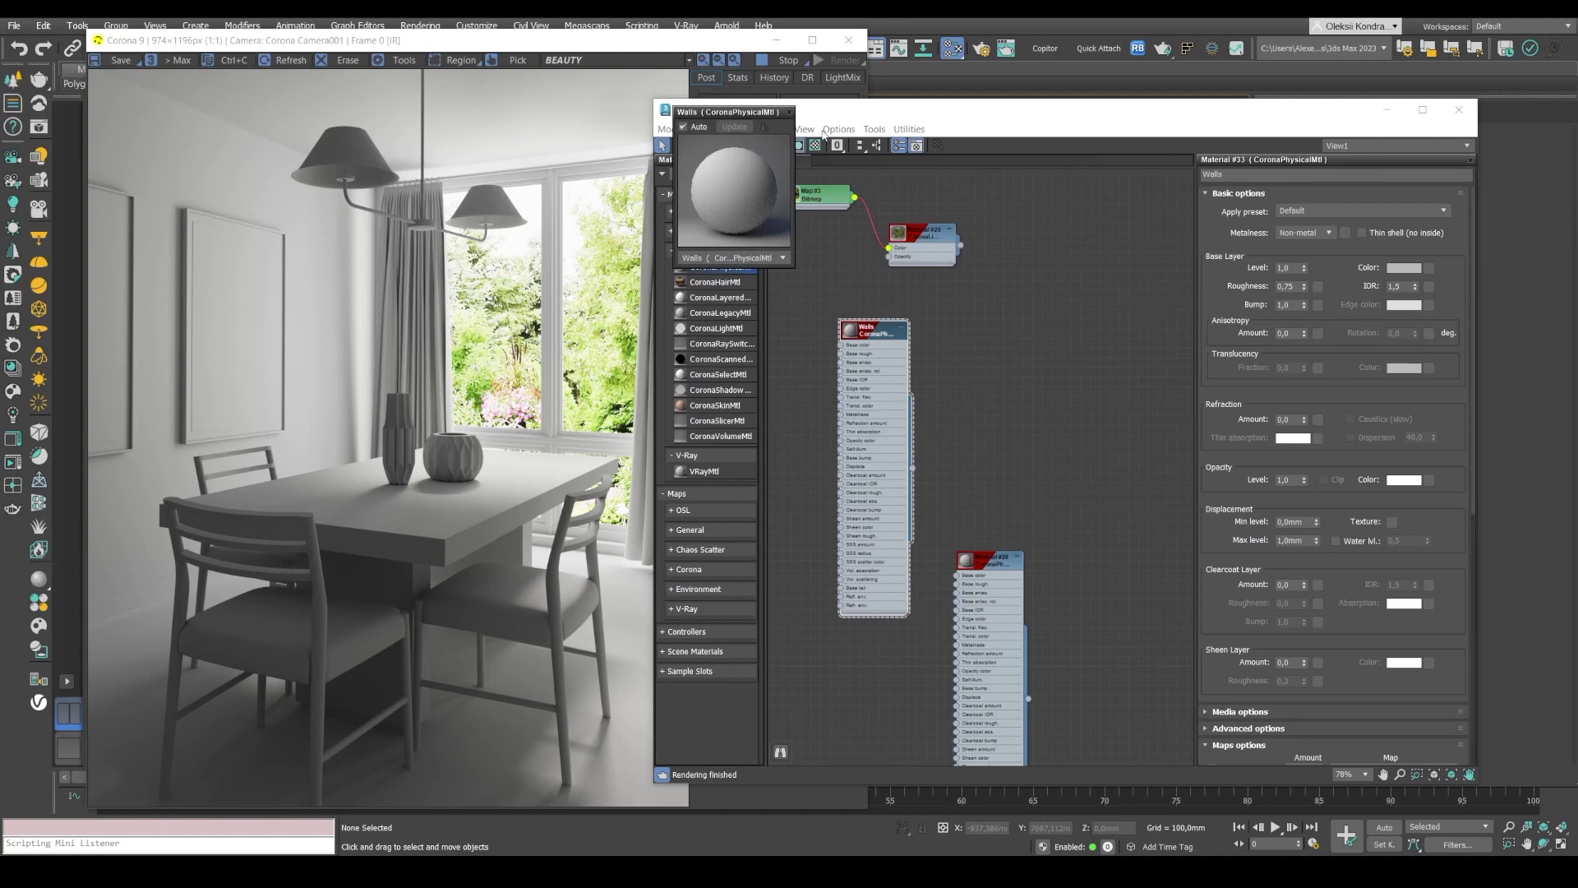
left_click_drag(731, 115, 1013, 147)
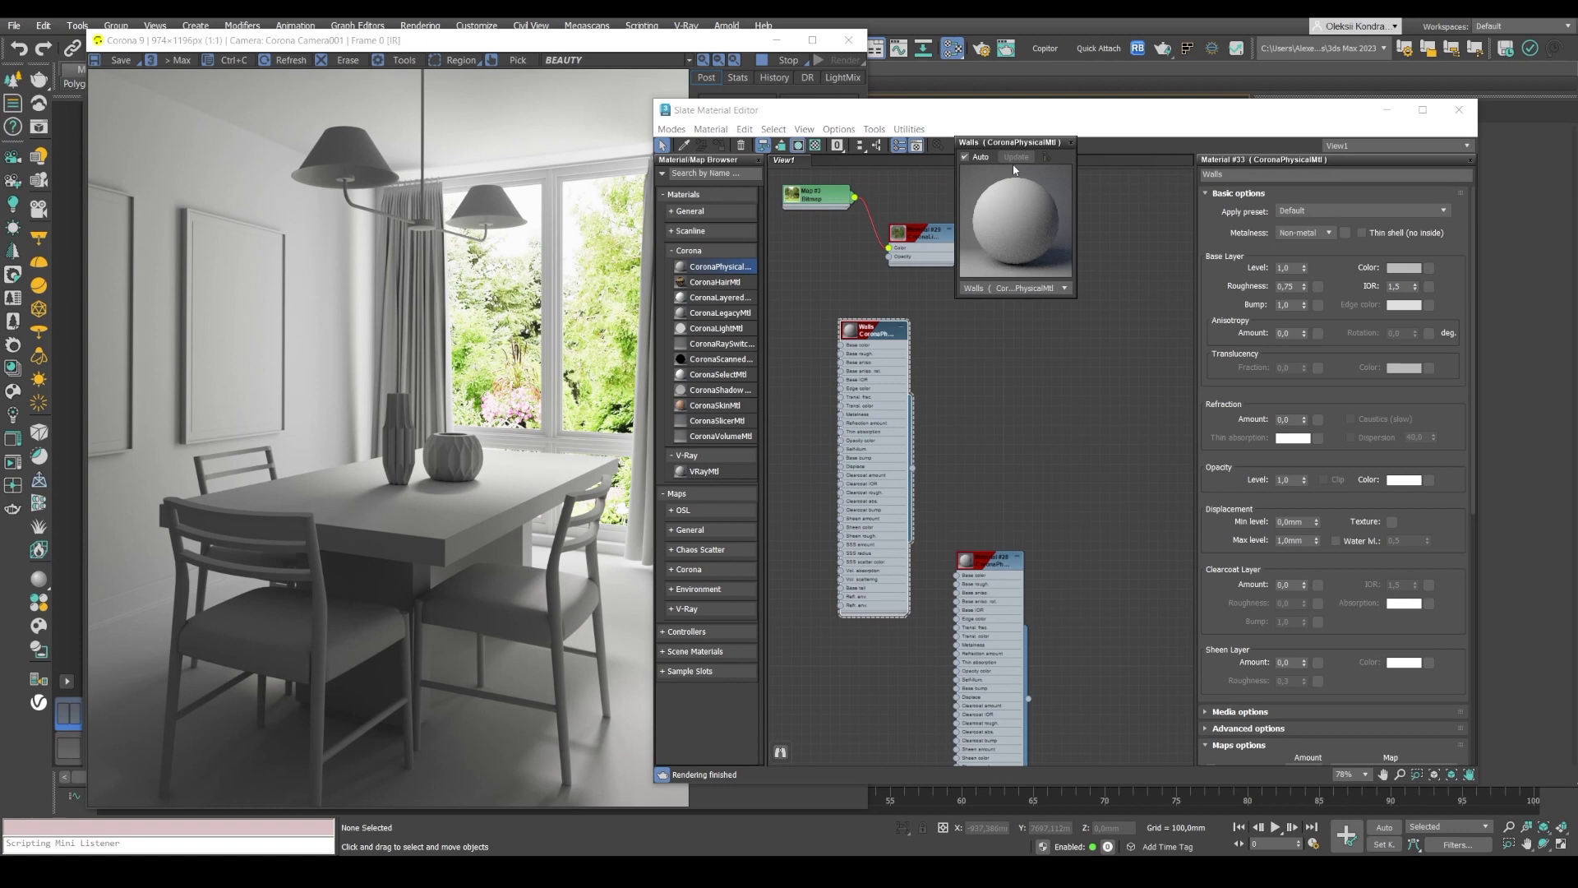
- Set the Walls material's base color to a light neutral grey with a value of 210
left_click(1400, 269)
left_click_drag(1322, 238, 1361, 237)
double_click(1416, 232)
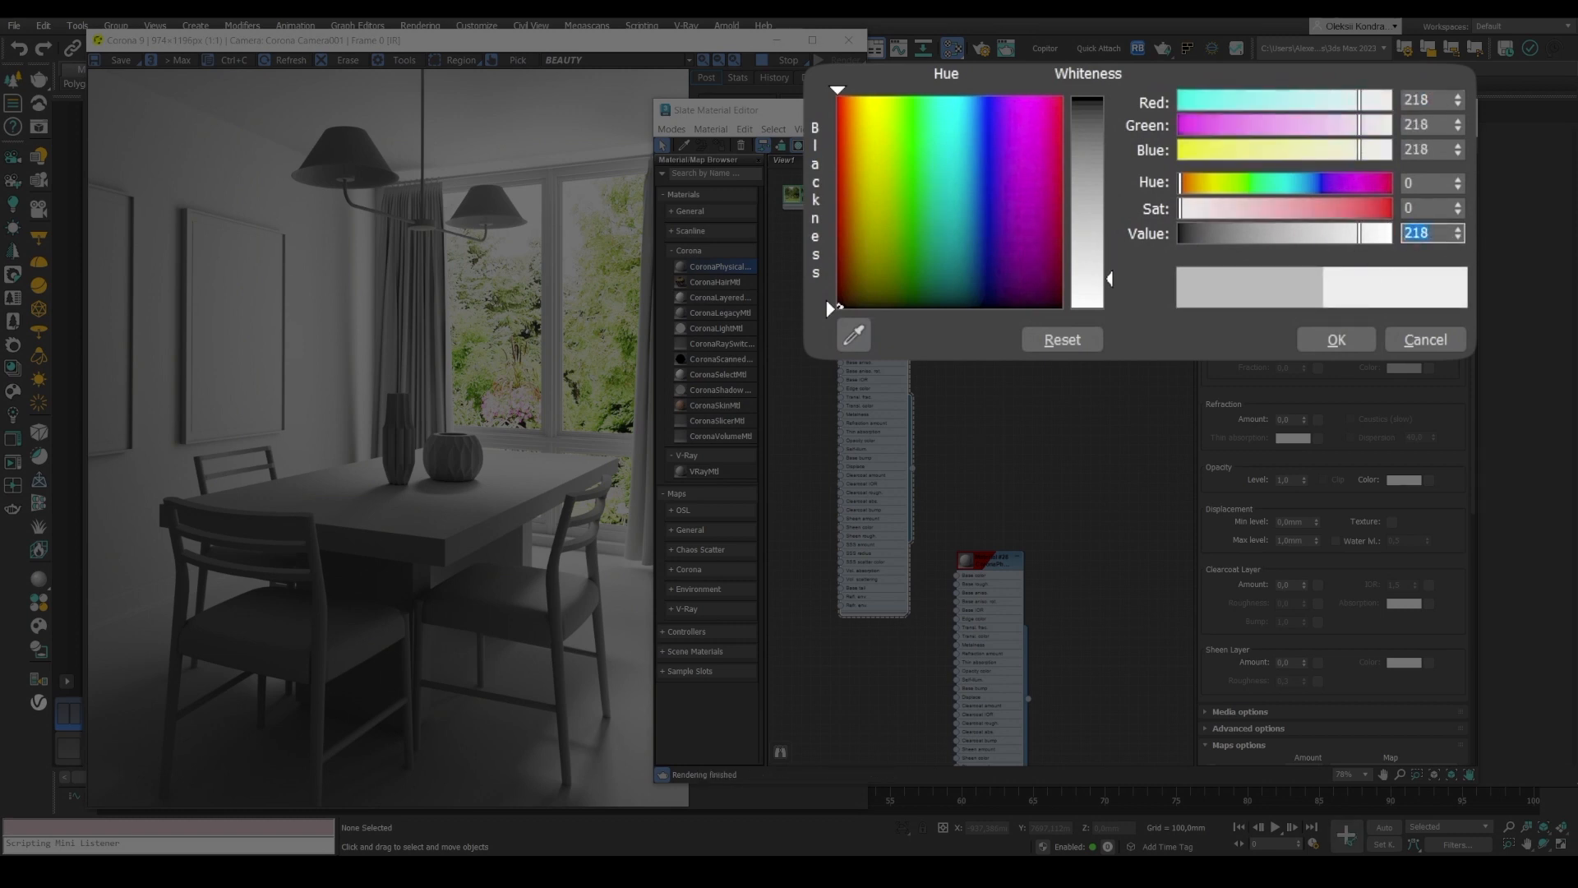
type("210")
key("Return")
left_click(1336, 339)
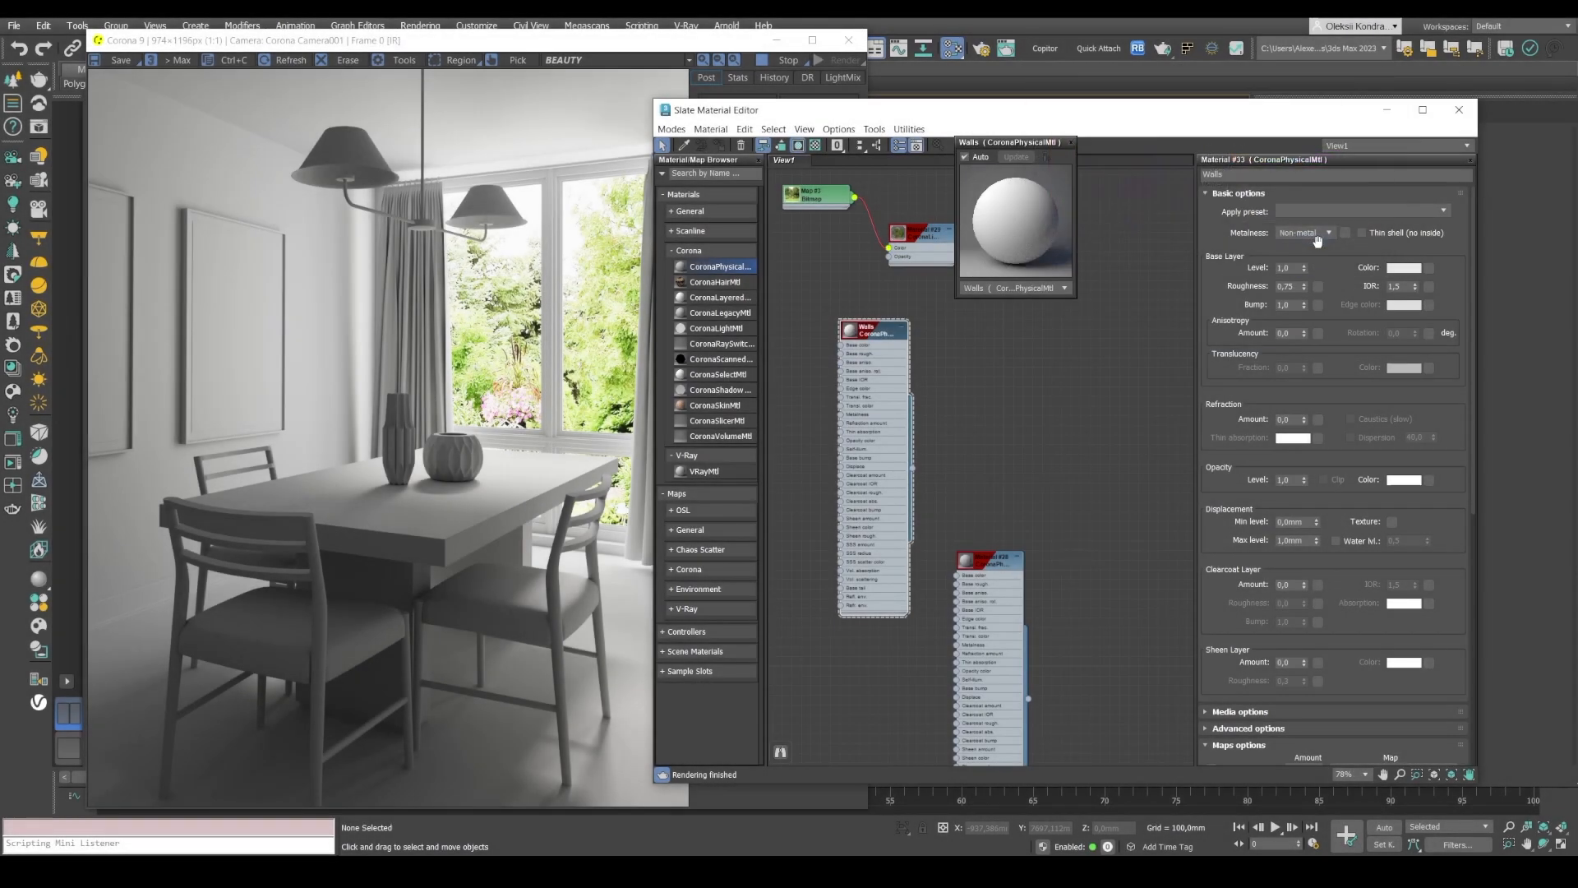
- Shift the material preview aside and inspect the Walls material's base layer roughness
left_click_drag(1022, 149, 1087, 184)
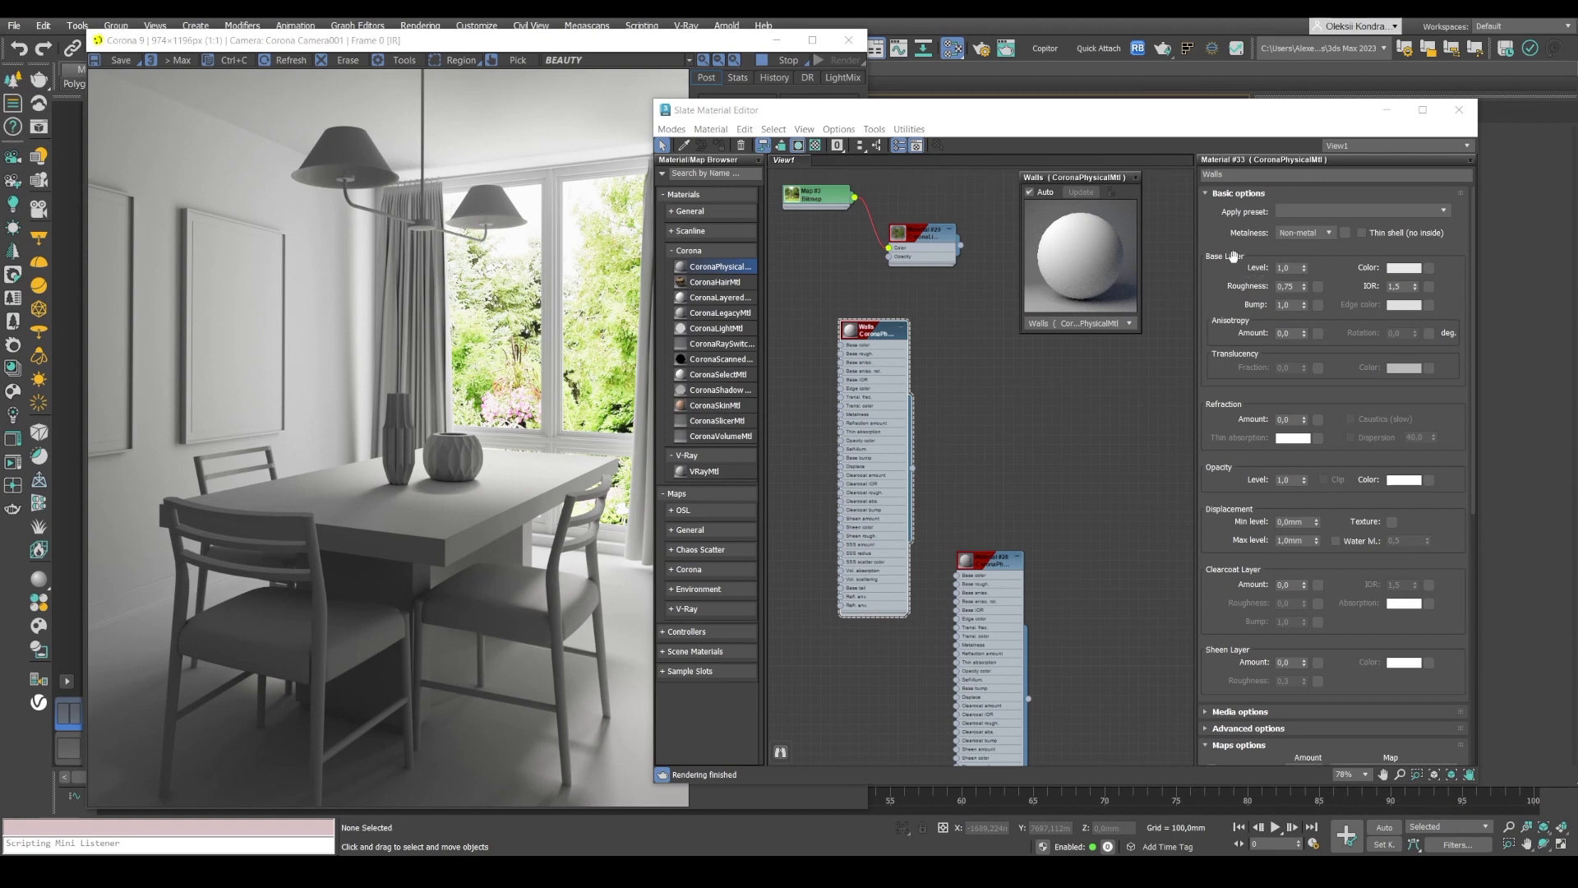
double_click(1287, 286)
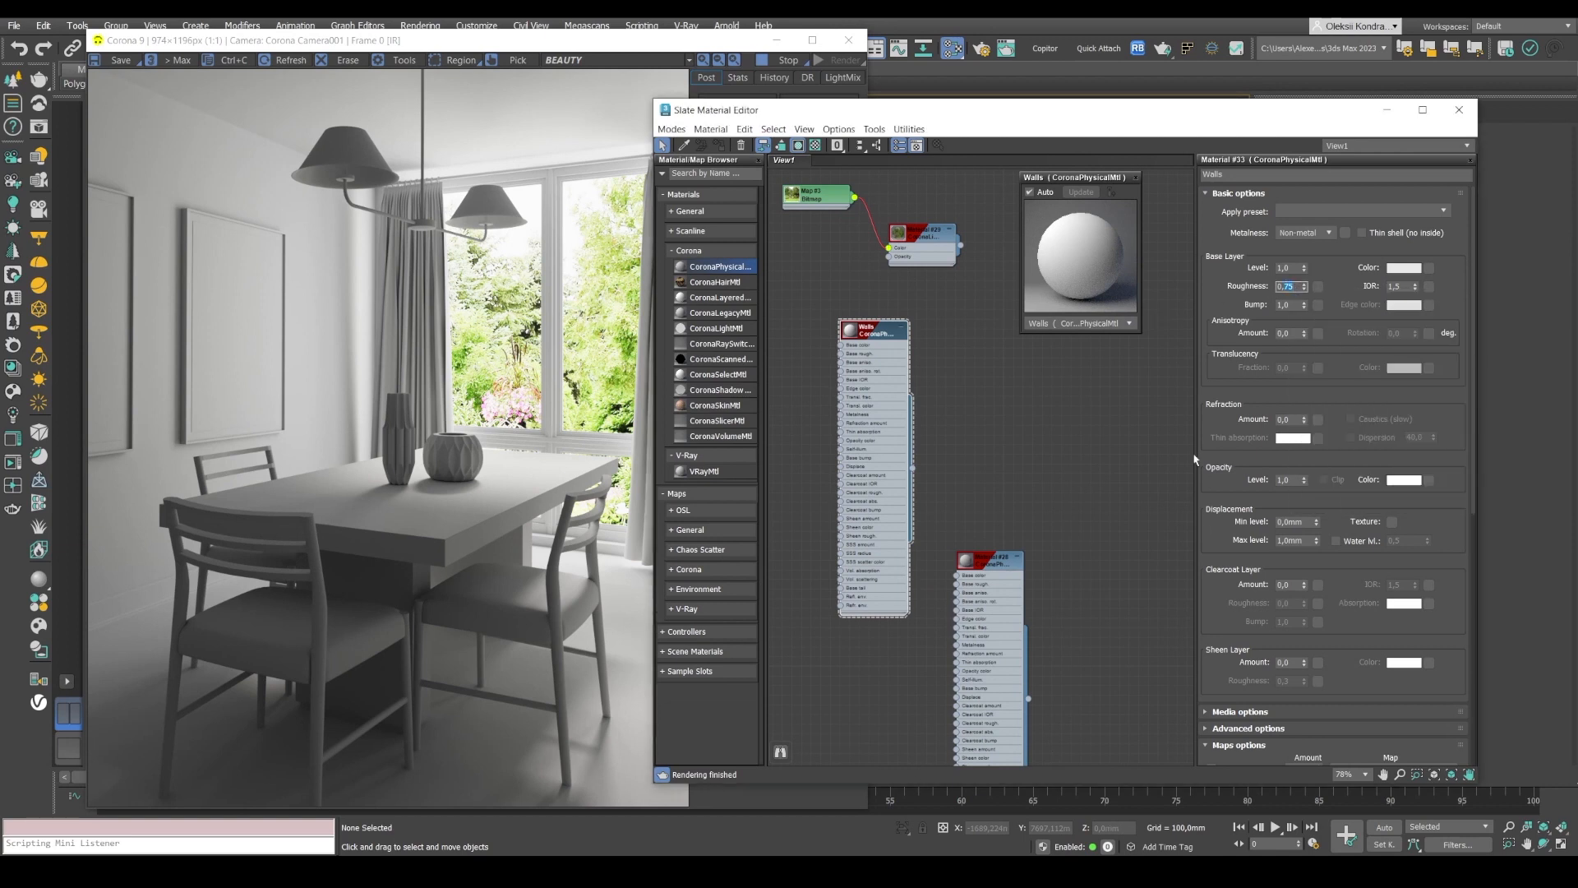
left_click(1237, 291)
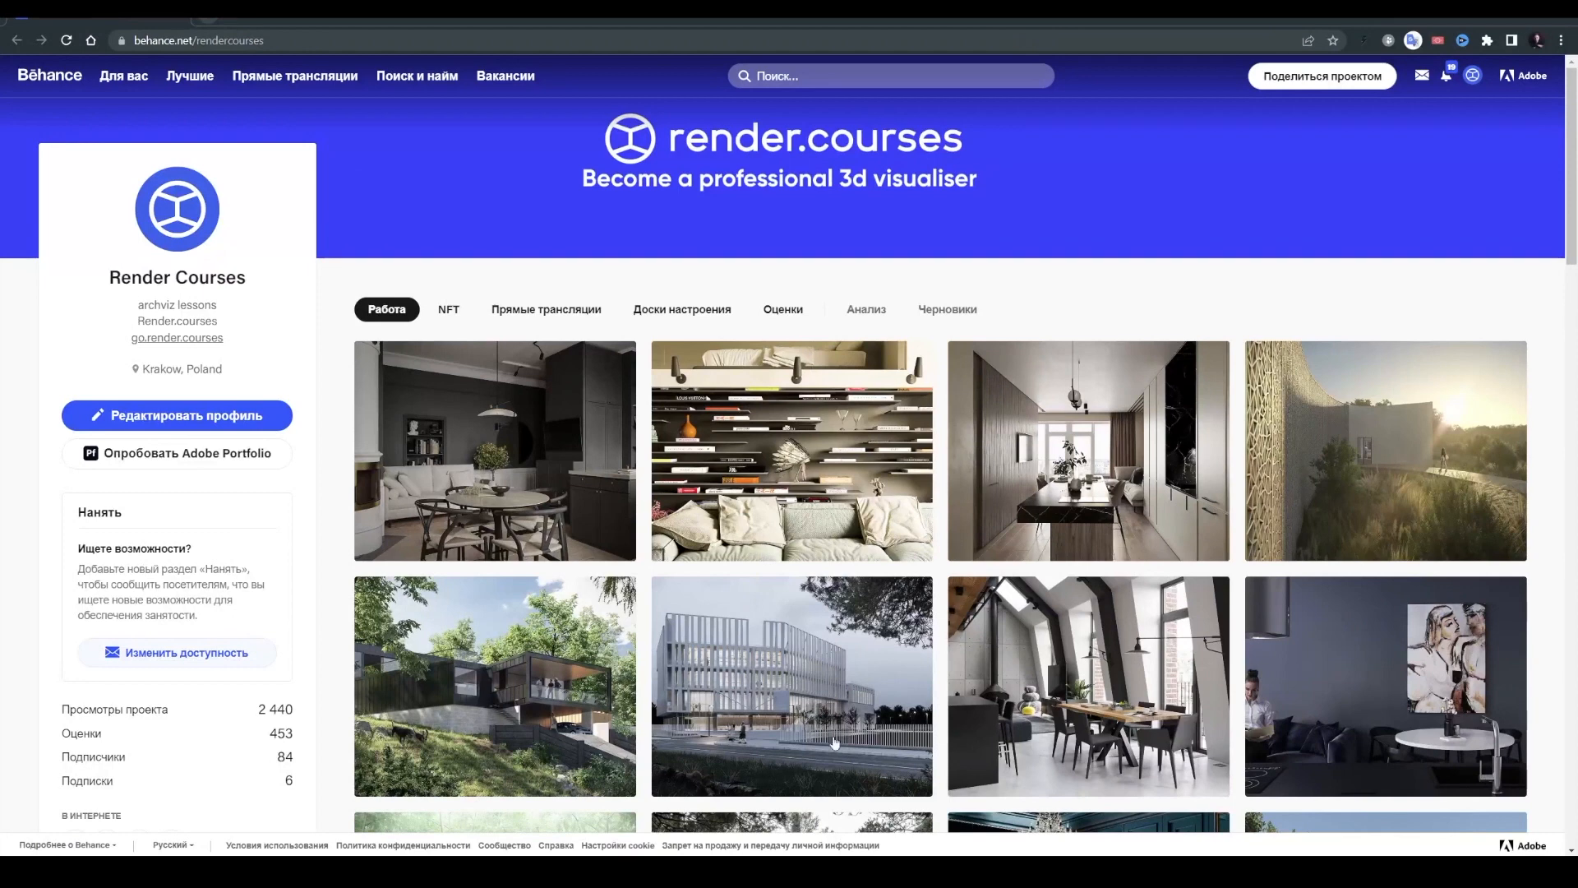
- Switch to the browser and look through the Render Courses project gallery on Behance
mouse_move(1363, 186)
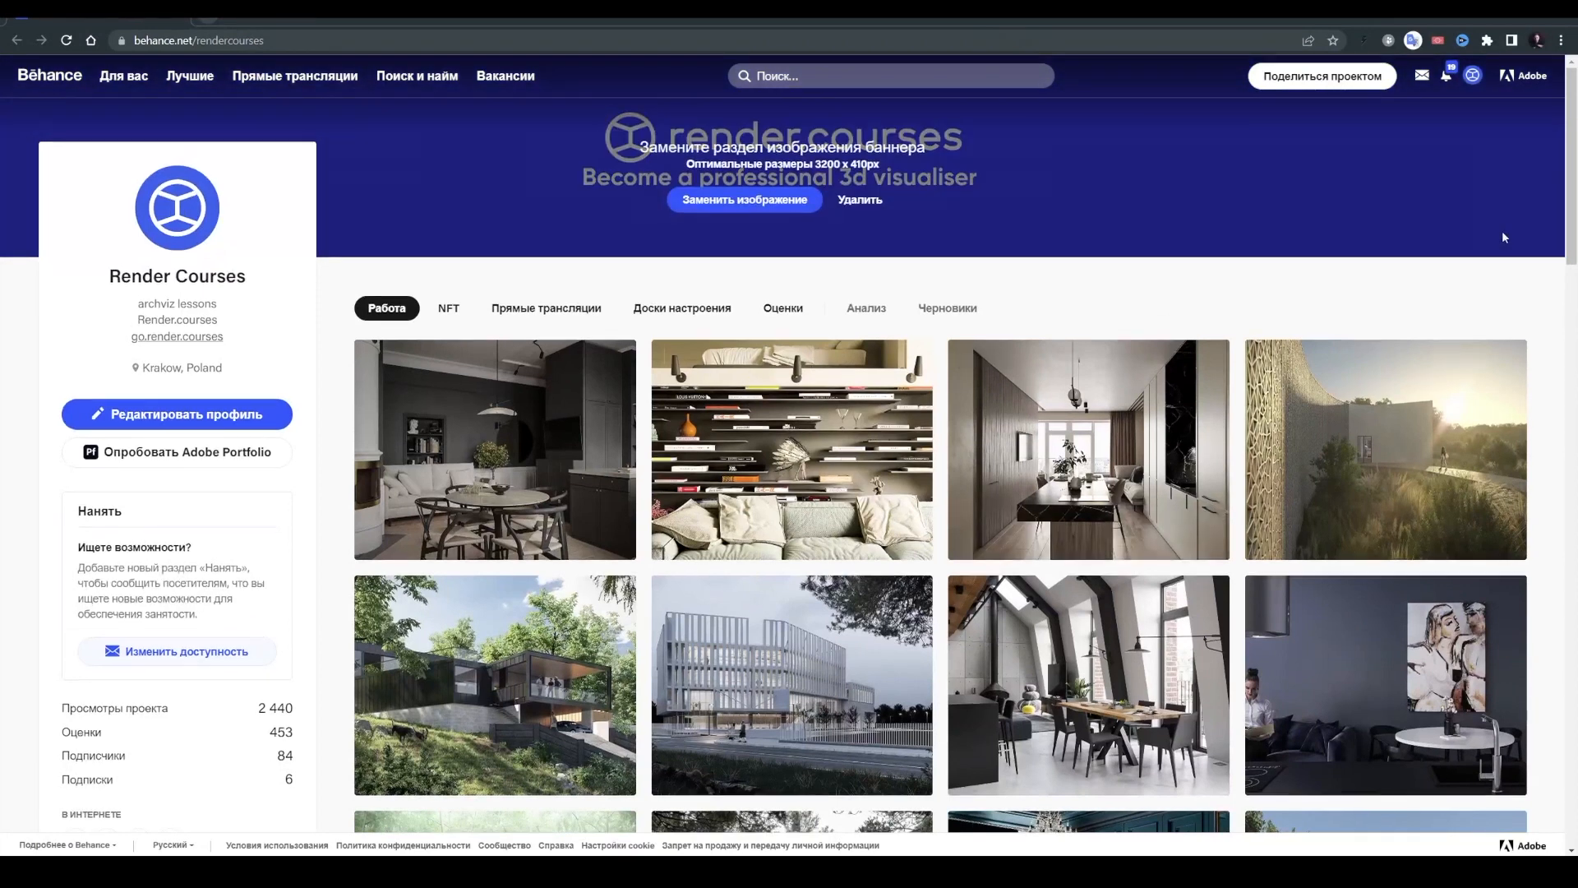
scroll(1502, 236, "down", 6)
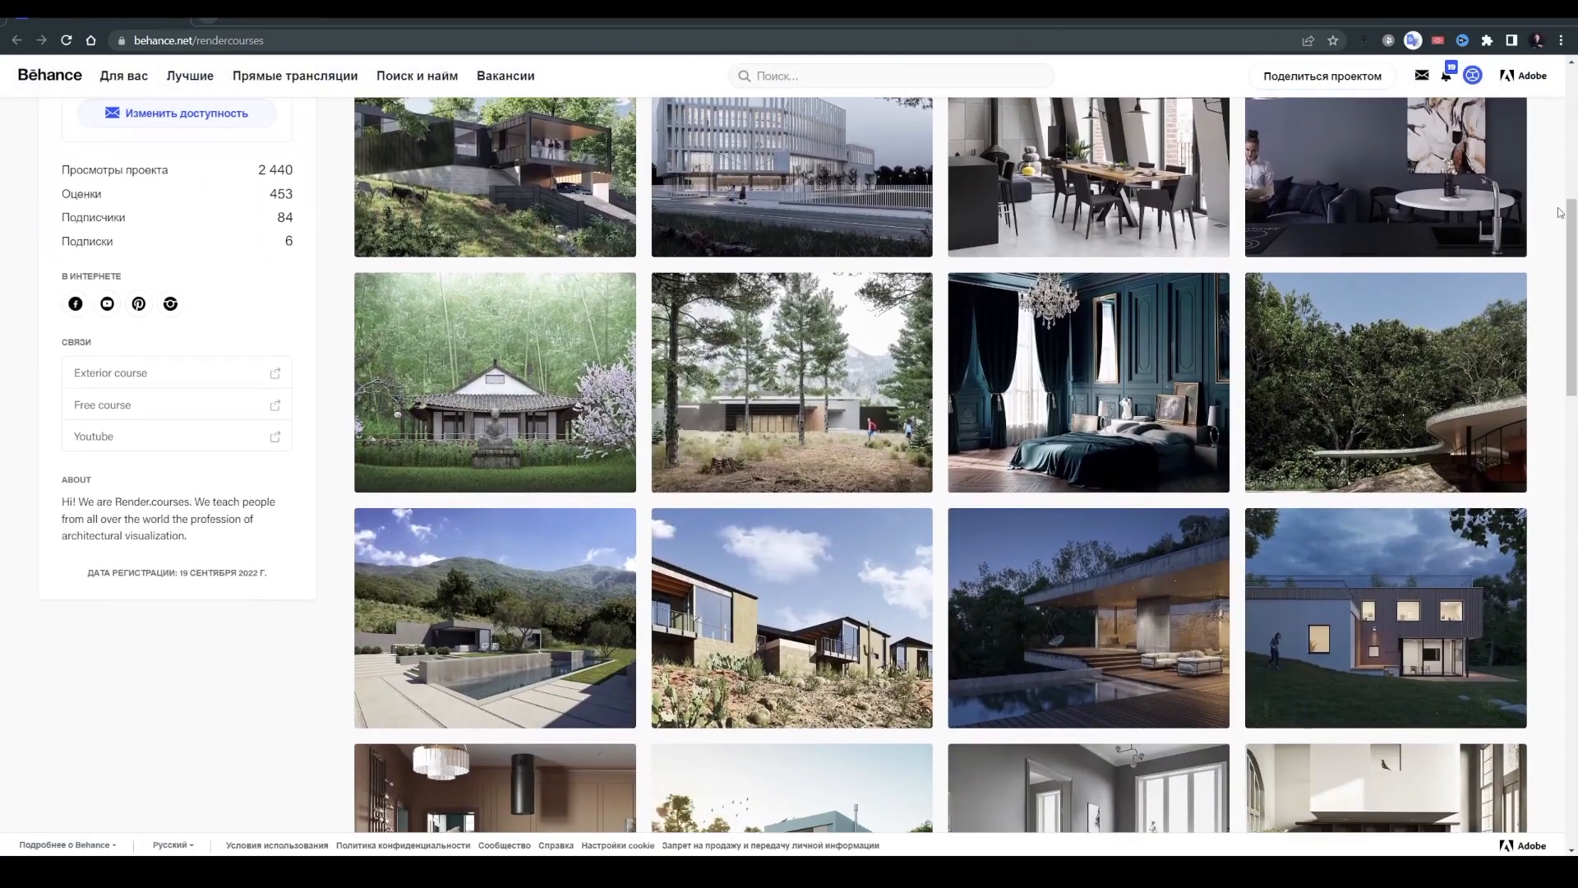
scroll(1559, 212, "down", 4)
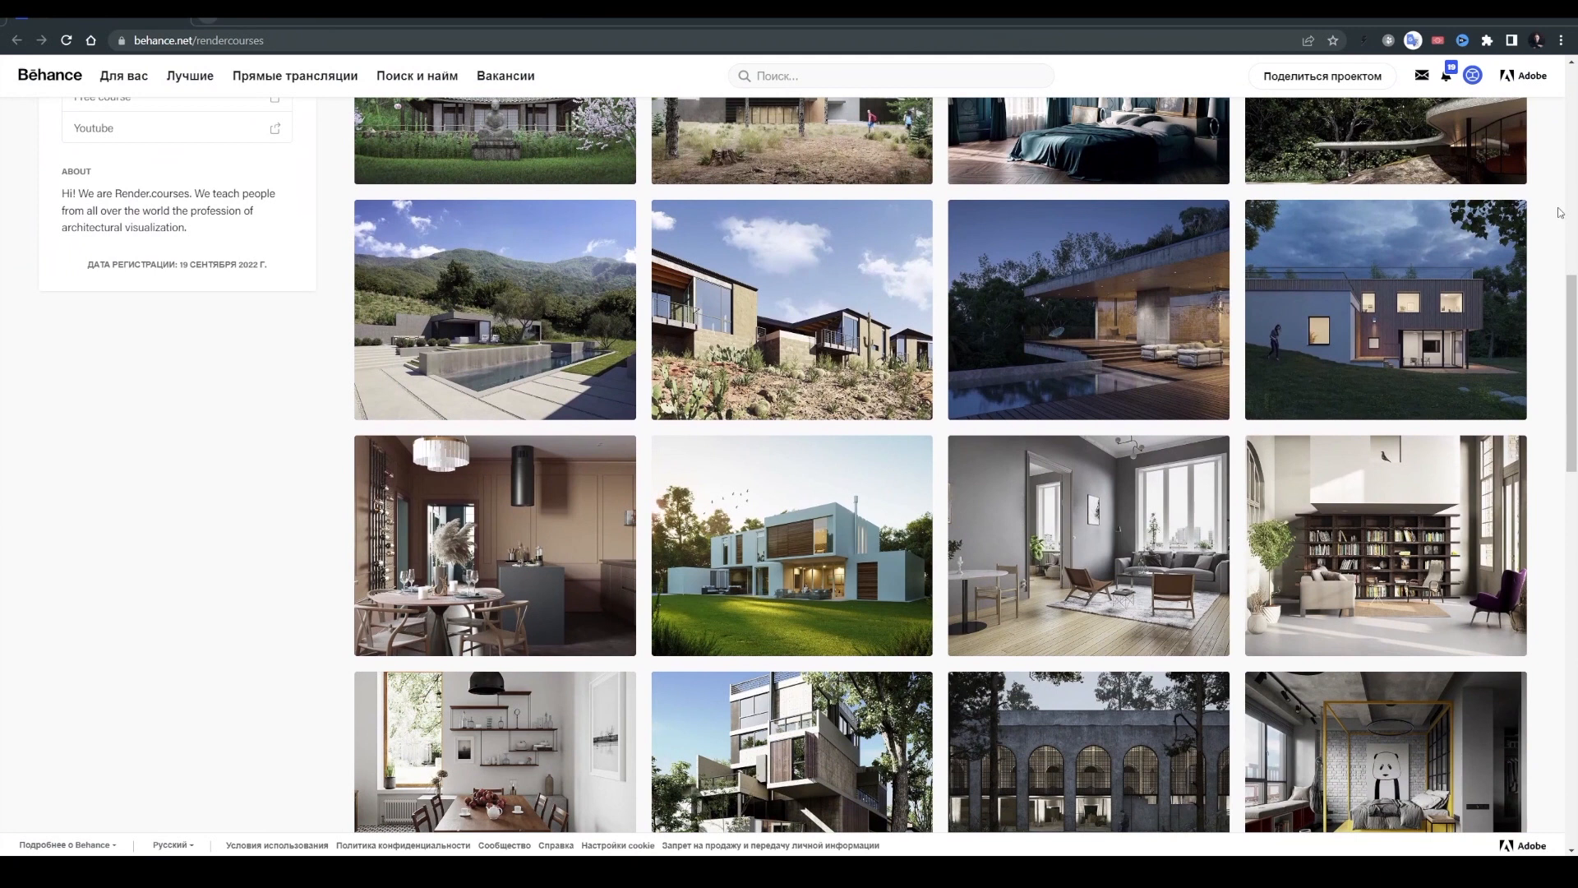
scroll(1559, 212, "down", 1)
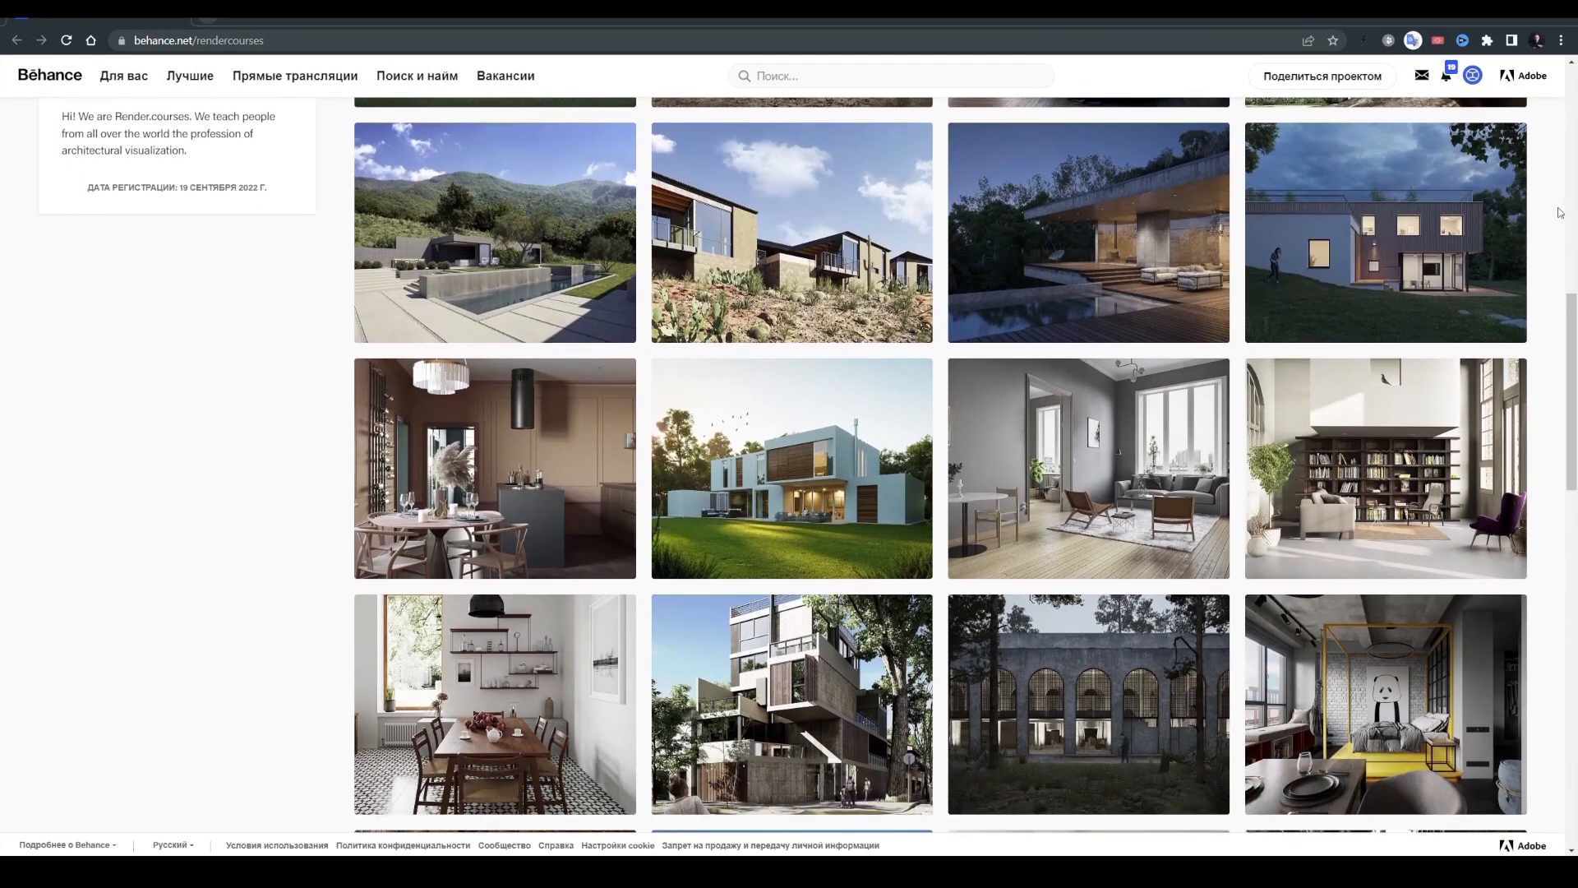
scroll(1559, 212, "down", 3)
- Open the dining room project with the patterned floor and shelves, and examine the walls in its render
left_click(462, 434)
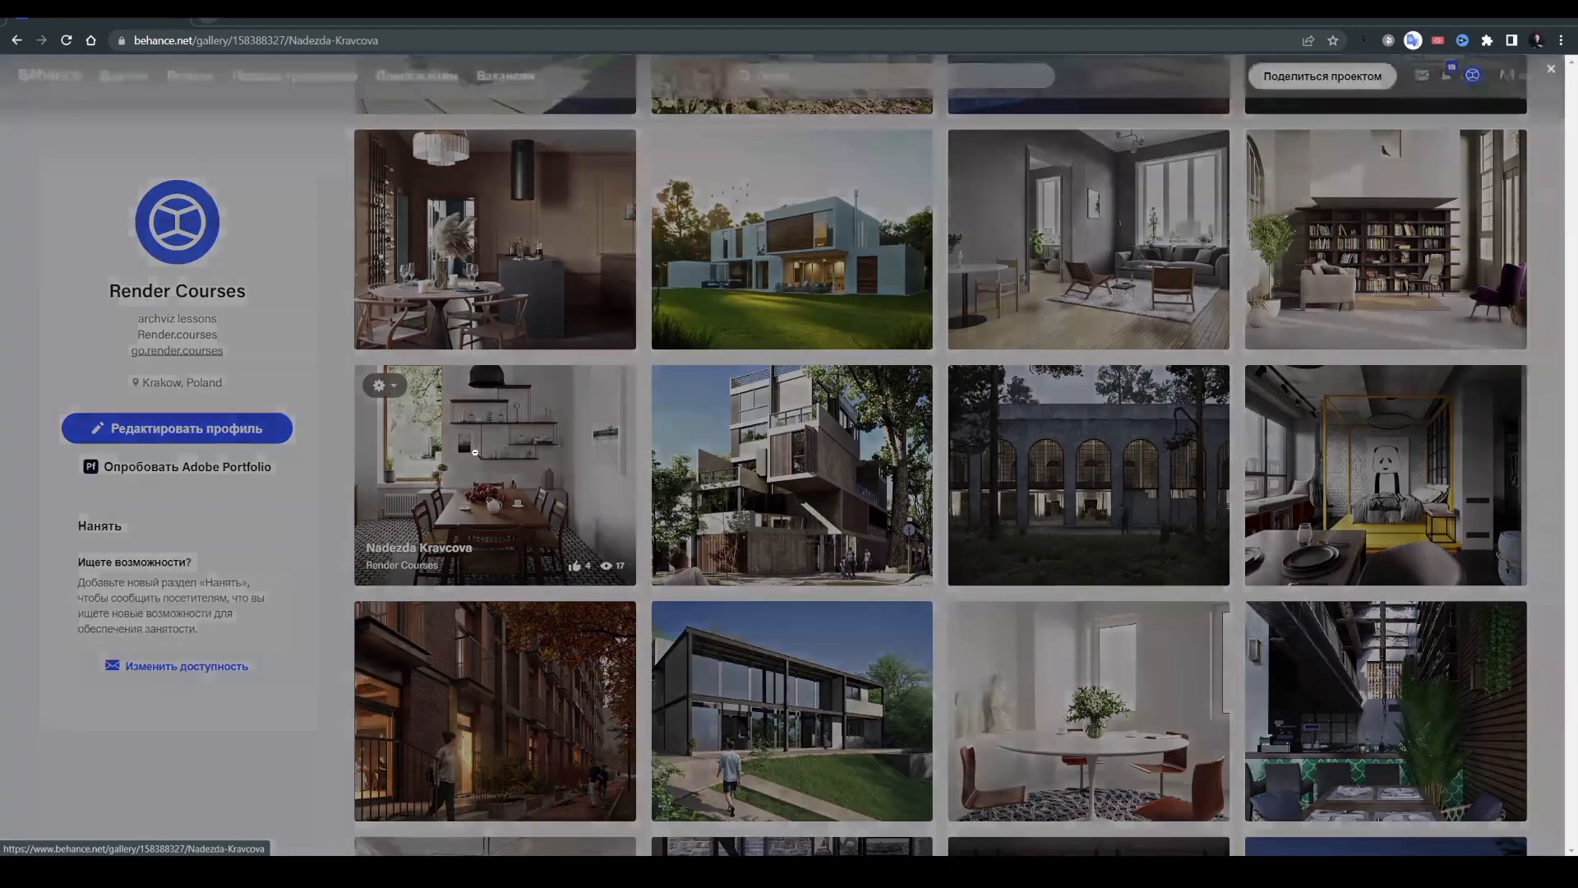
scroll(907, 299, "down", 2)
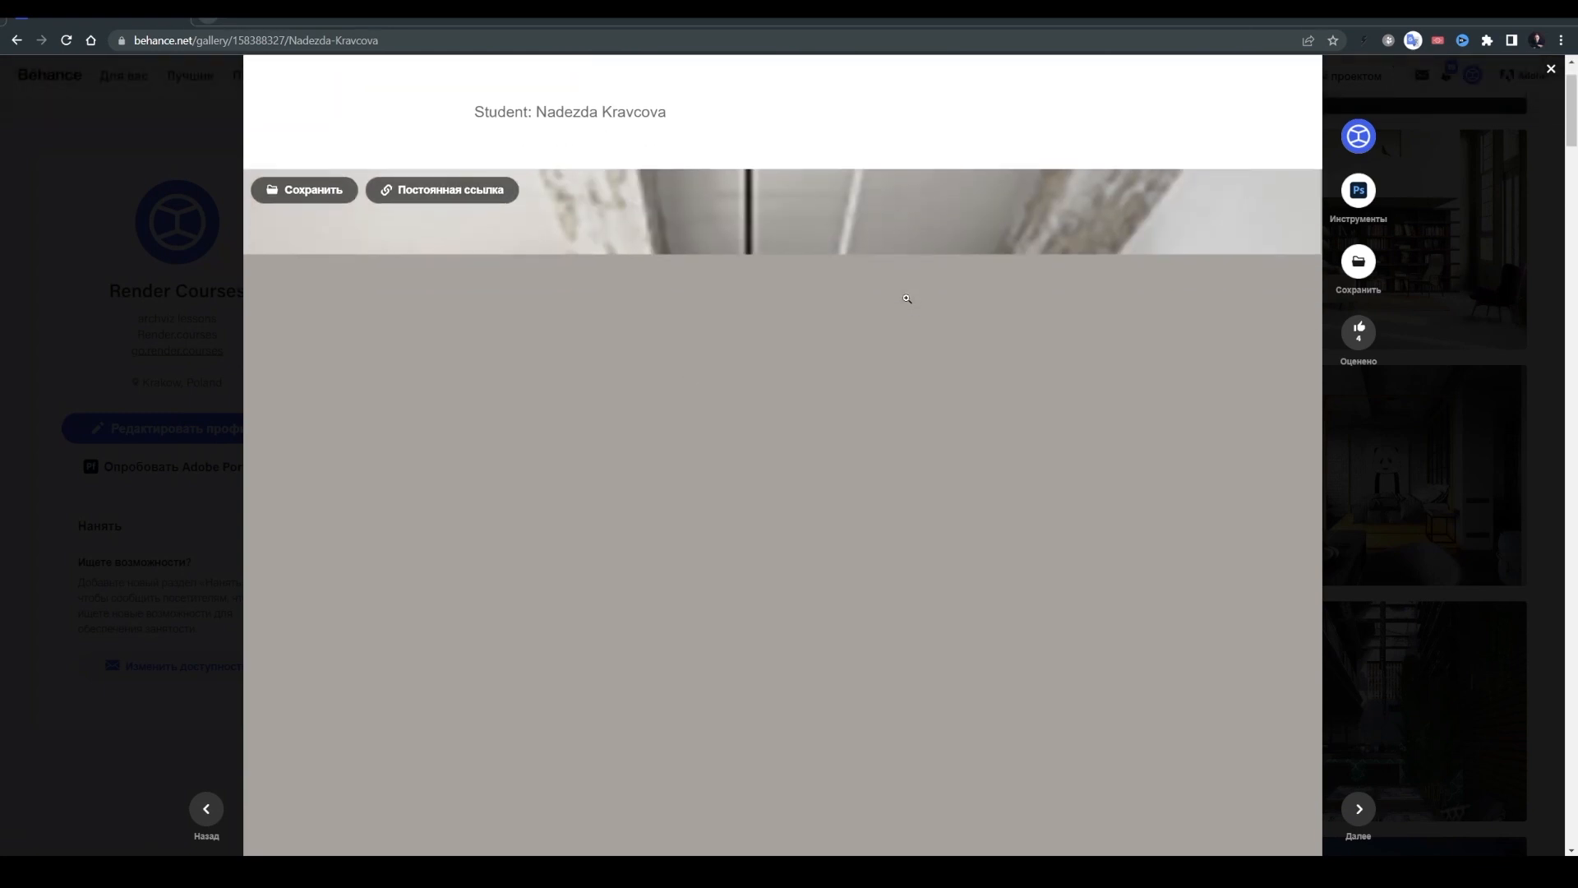
scroll(907, 299, "down", 5)
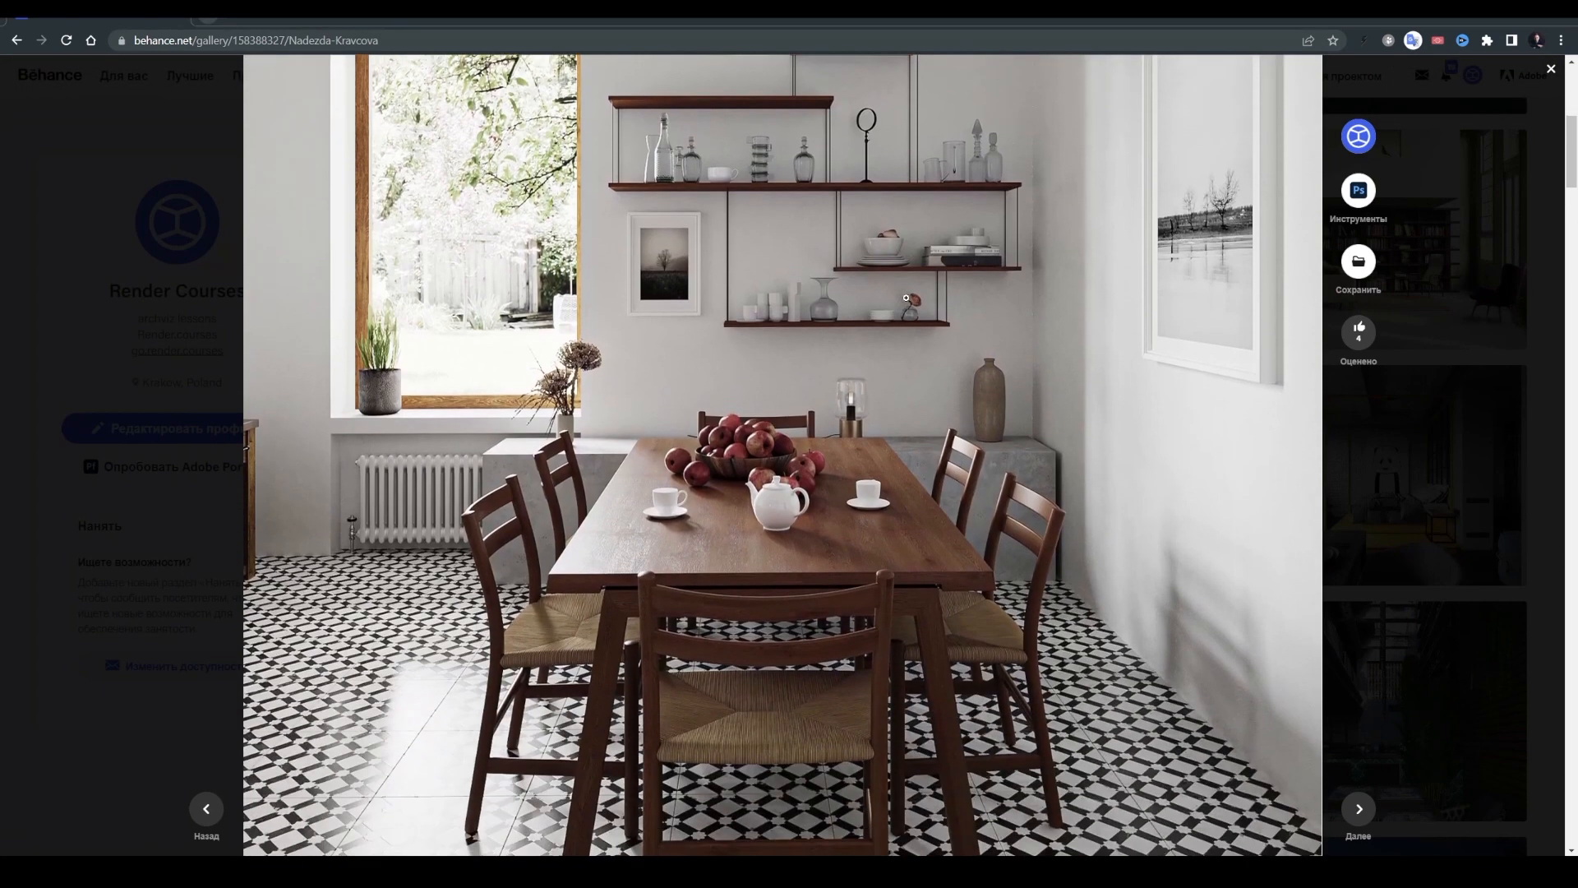
scroll(907, 298, "down", 2)
scroll(907, 298, "up", 3)
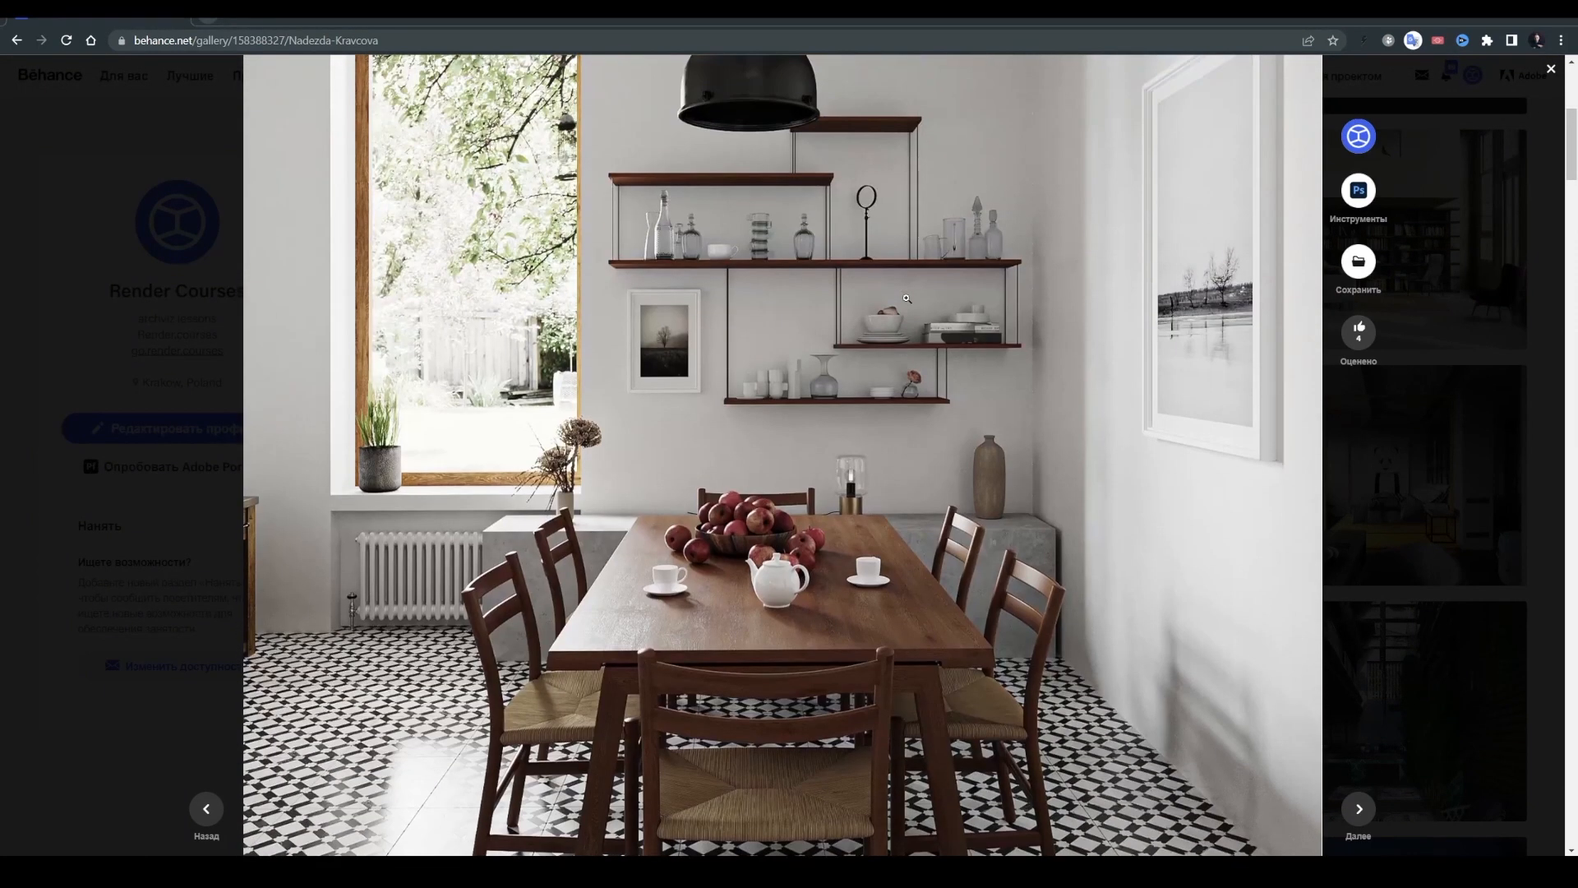
scroll(908, 298, "up", 4)
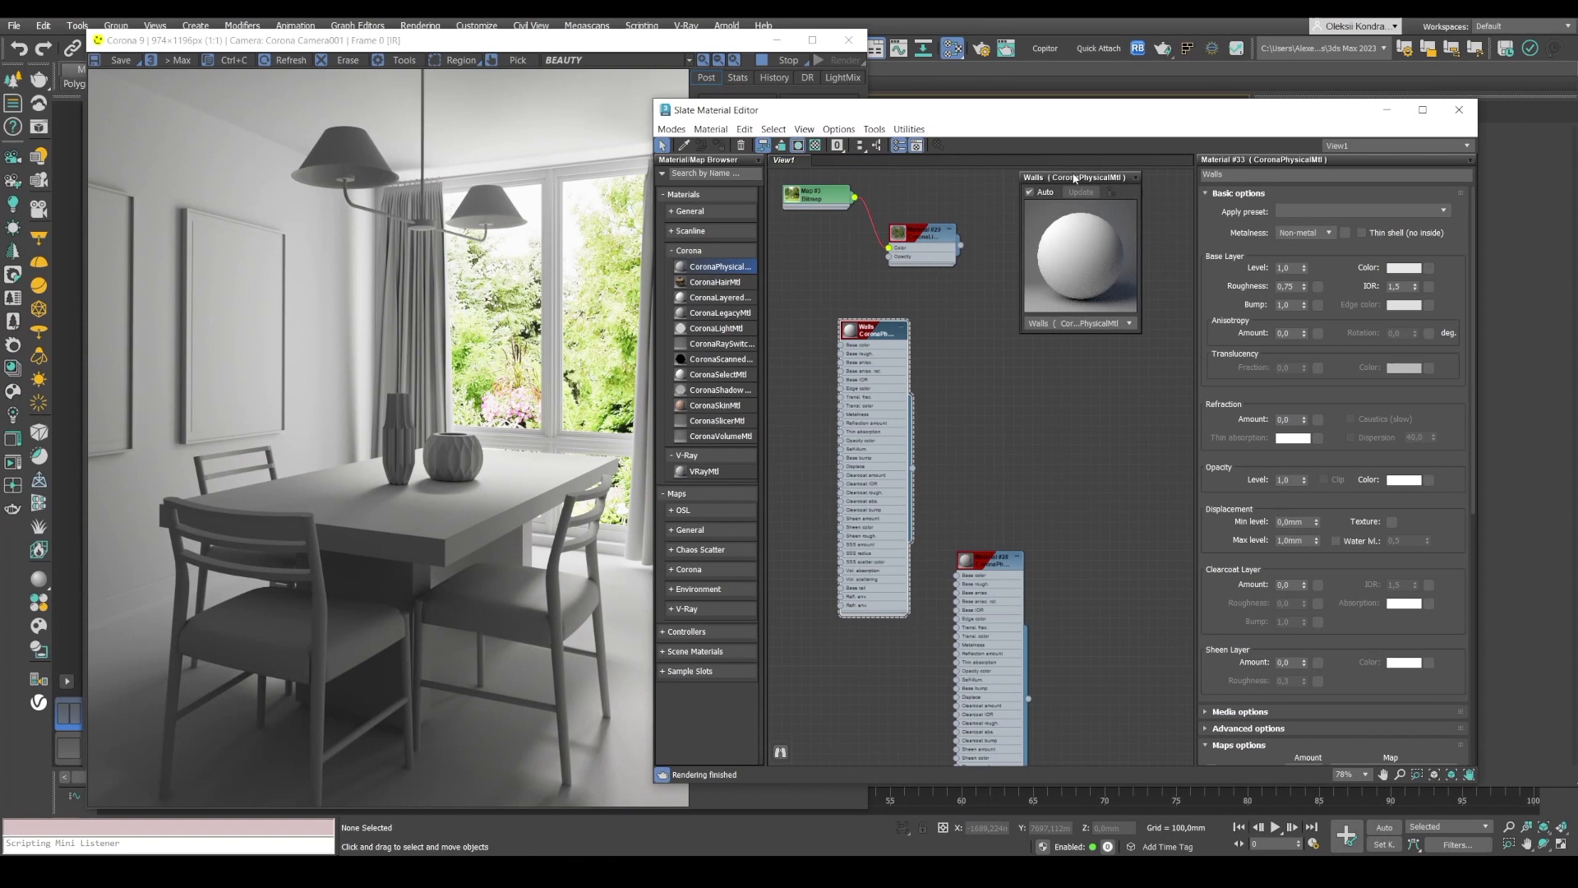
- Switch the camera view to shaded display, select the room walls and assign the Walls material to them
left_click_drag(1073, 178, 1089, 202)
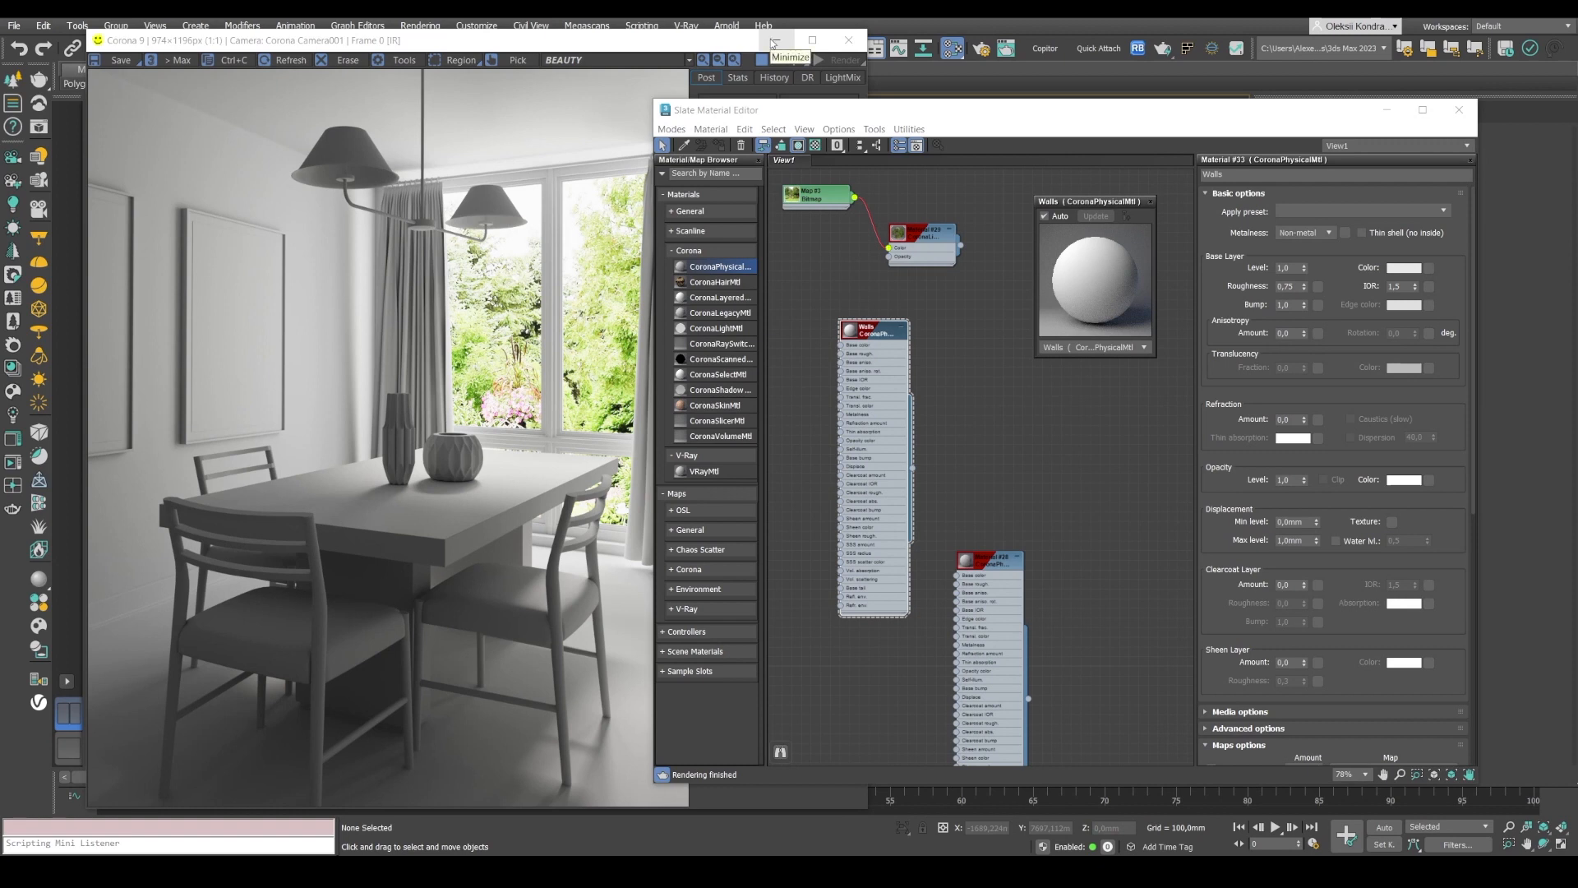
left_click_drag(650, 50, 604, 454)
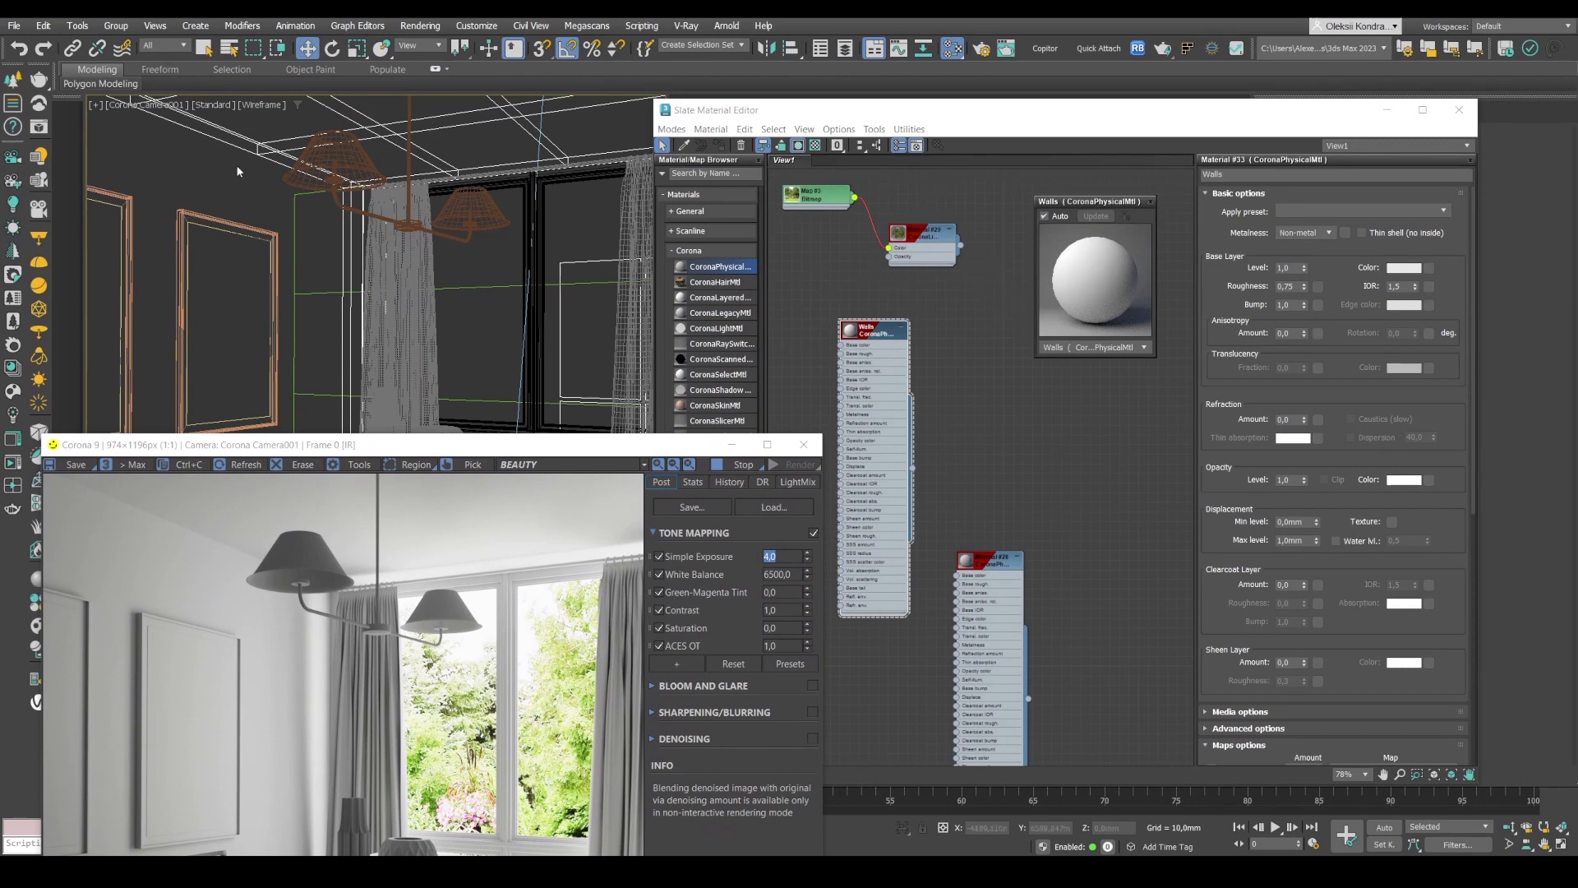
key("F3")
left_click(327, 156)
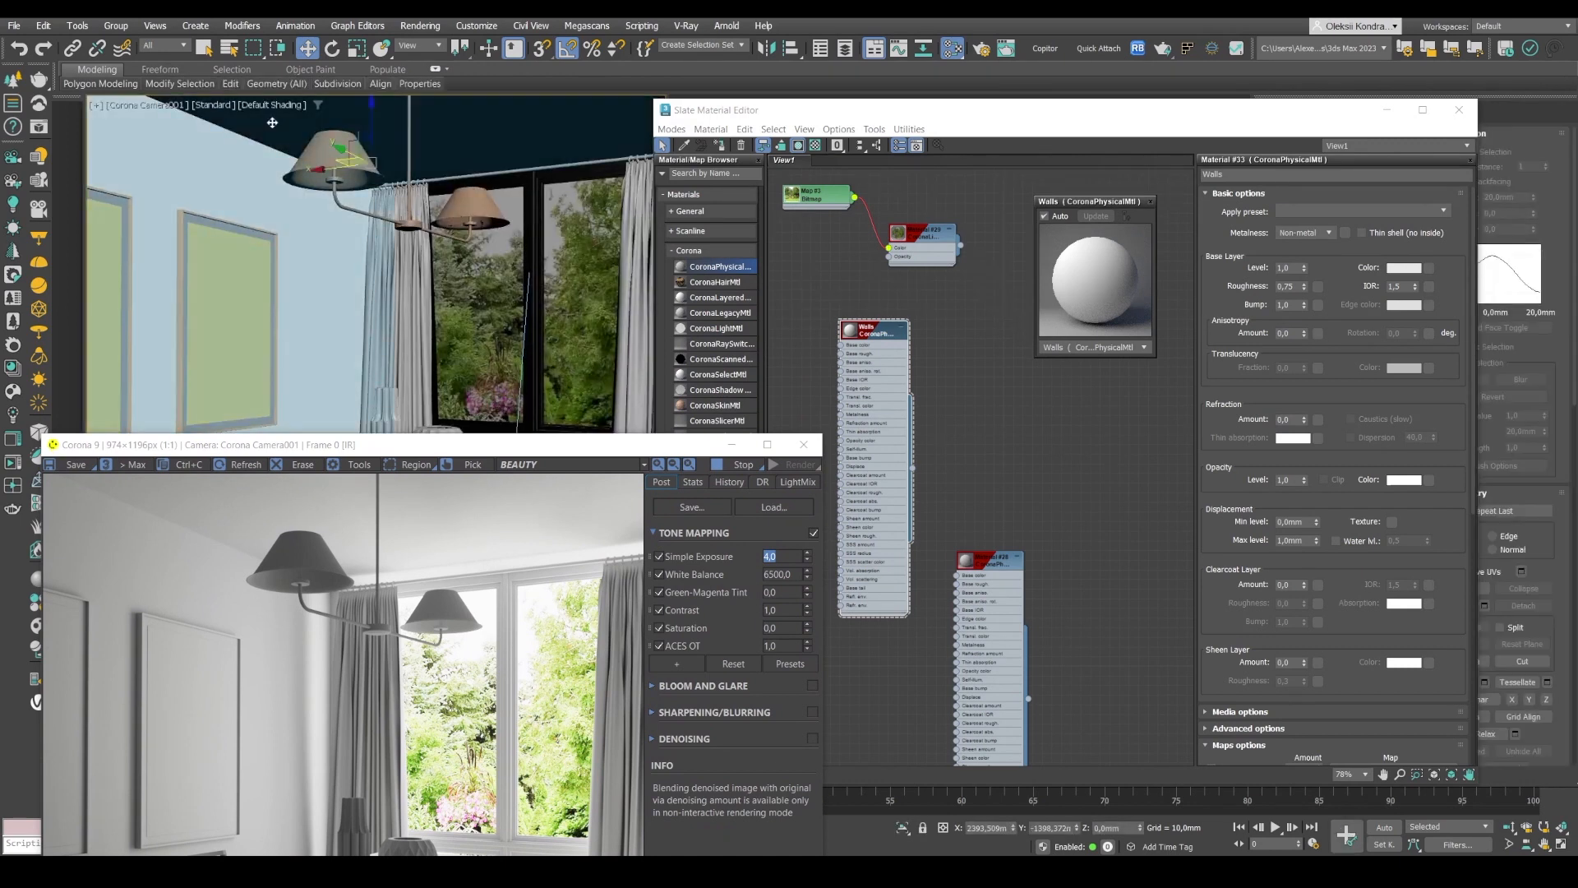
left_click(726, 150)
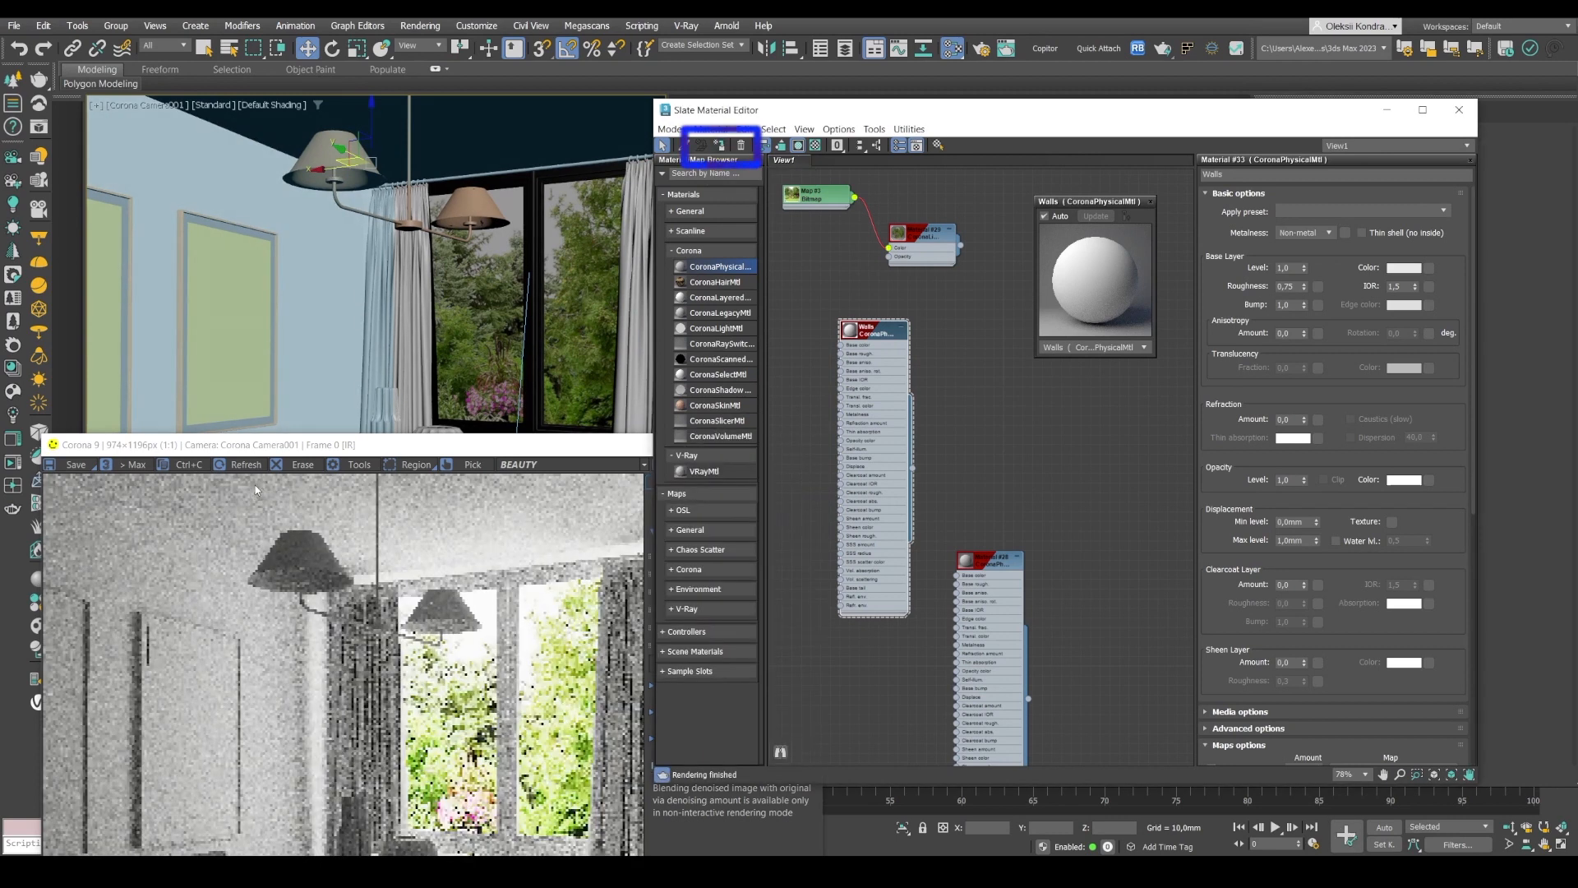
- Turn off the material override in the Corona scene render settings so the interactive render uses the scene's own materials
left_click_drag(297, 442, 309, 141)
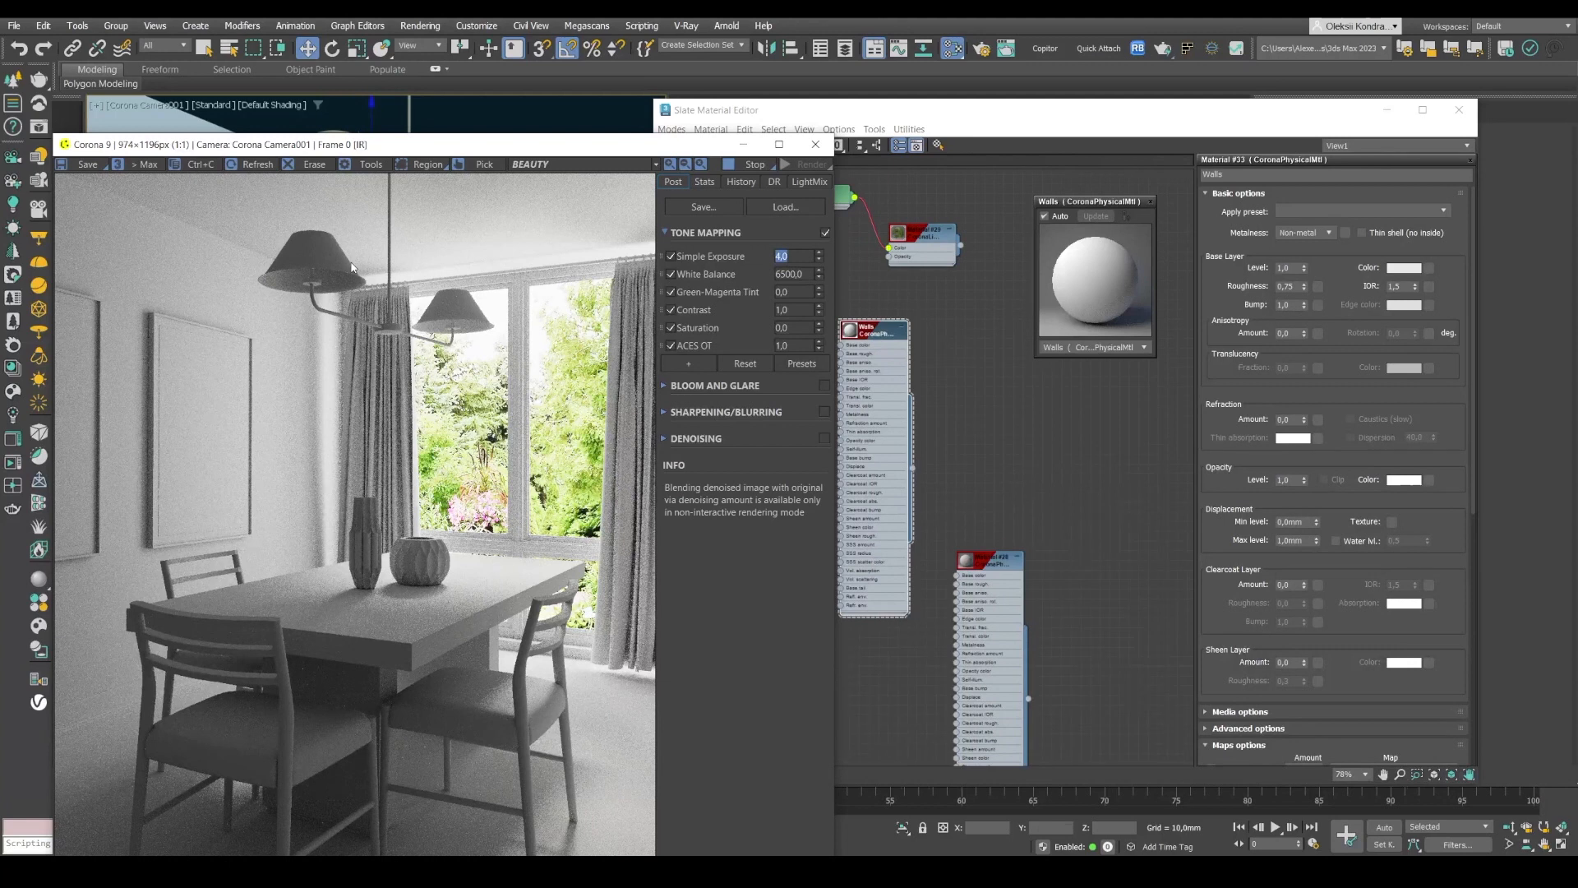
left_click(978, 53)
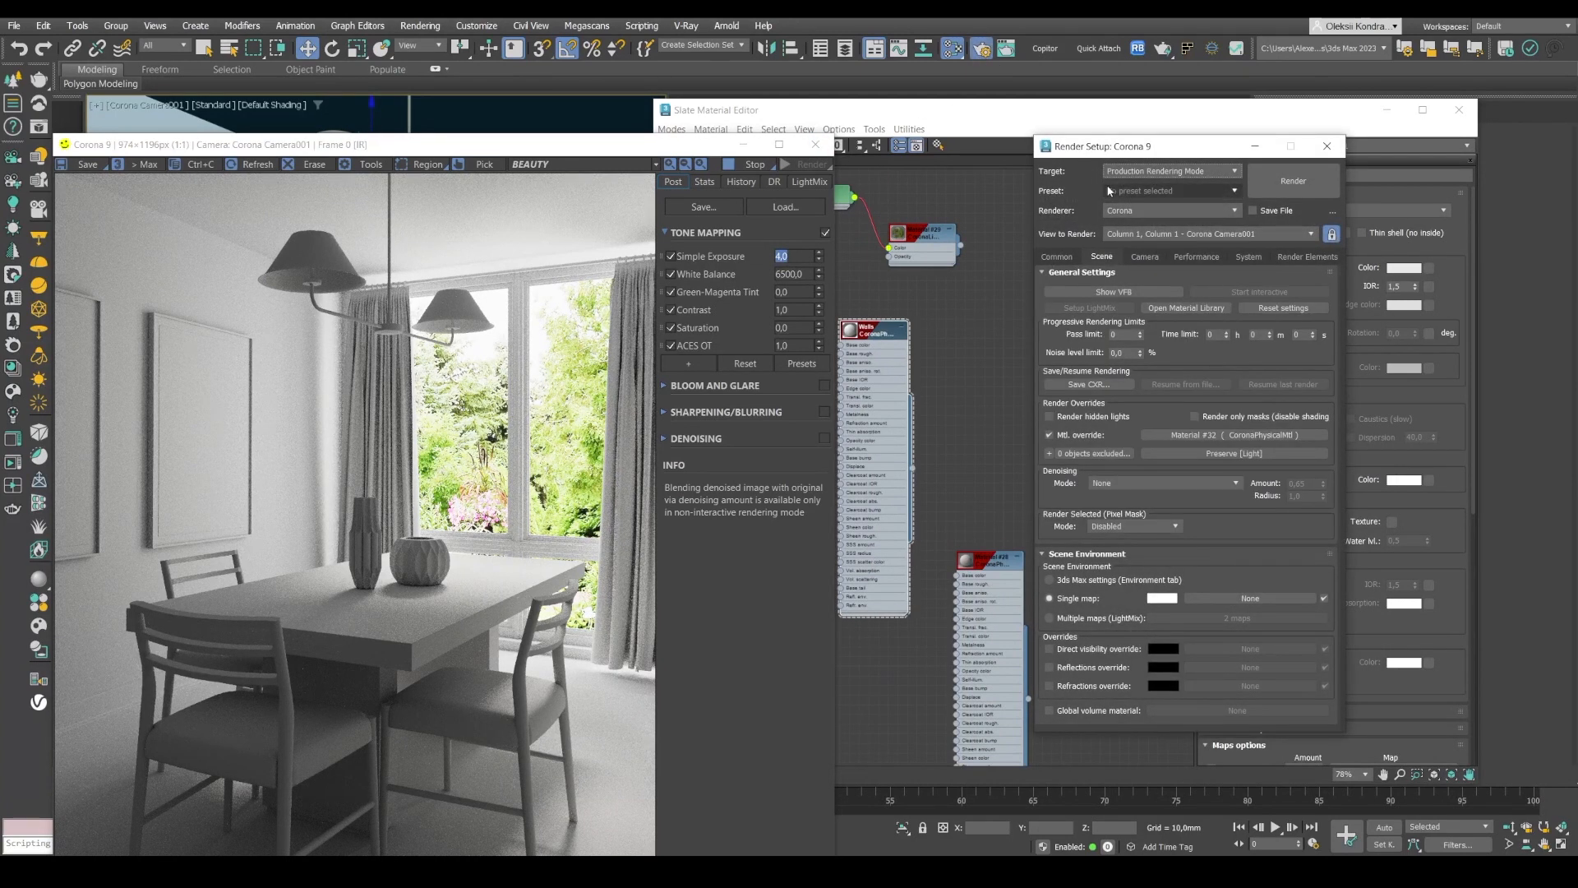
left_click(1048, 435)
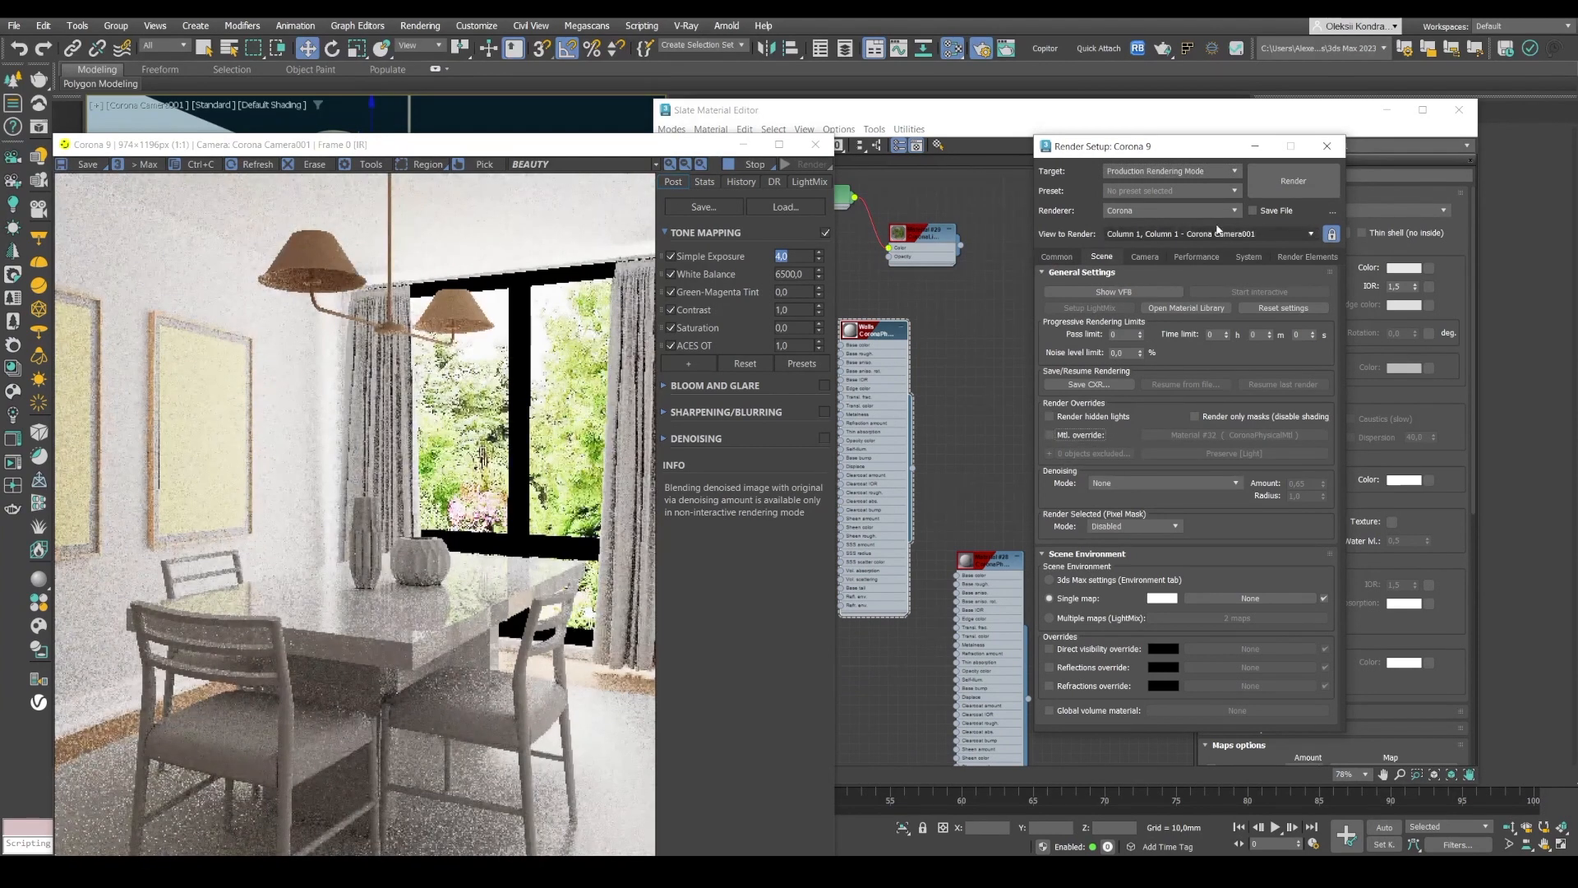
left_click(1255, 147)
left_click_drag(214, 148, 245, 83)
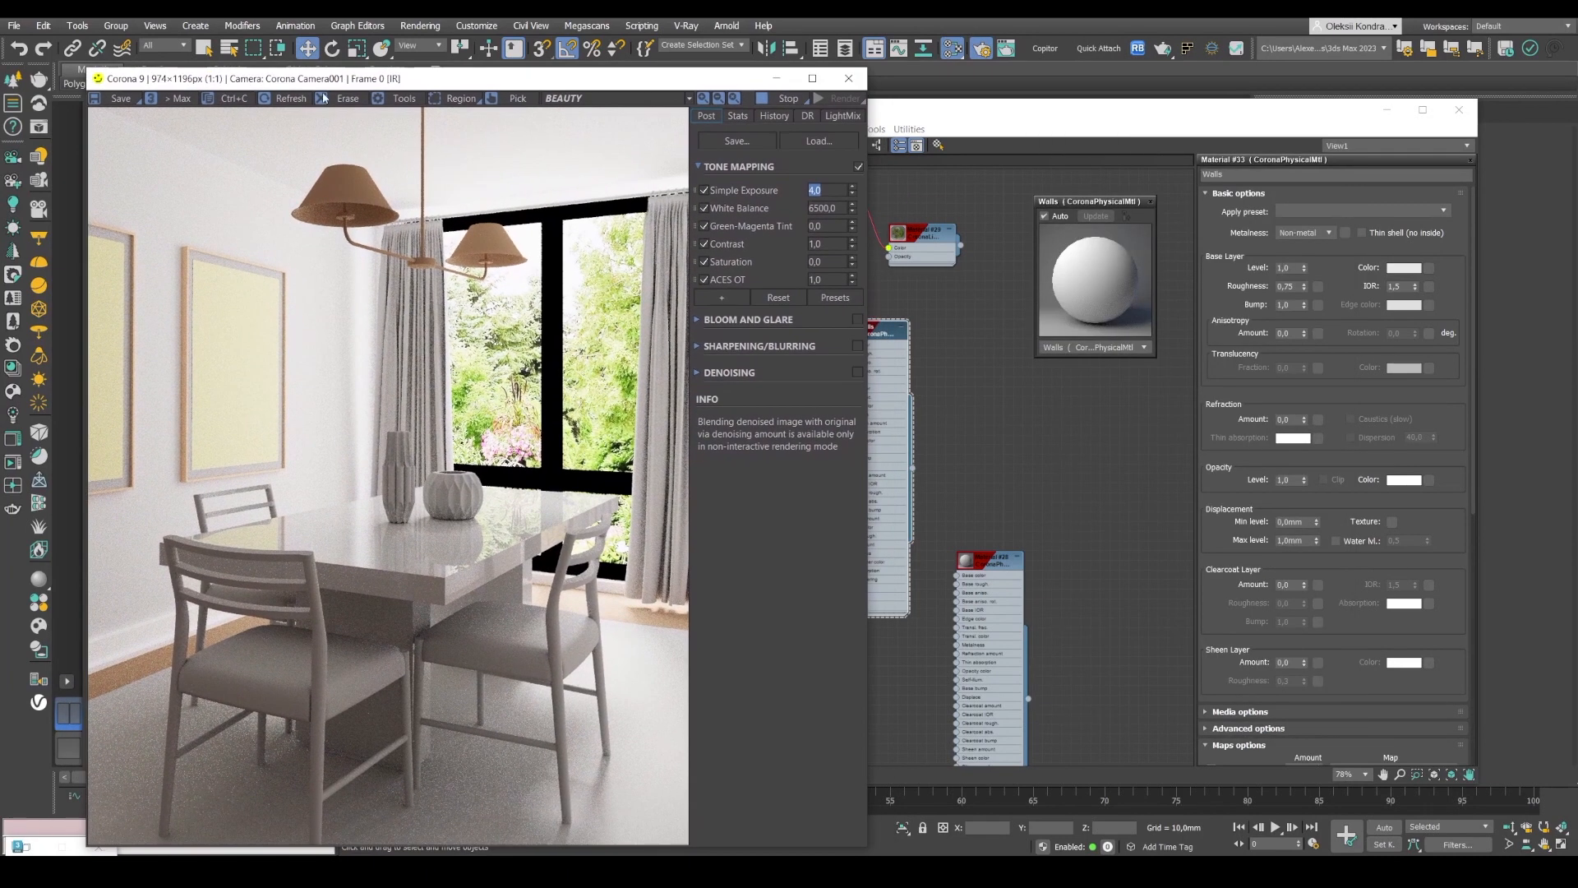
- Close the Walls material preview and add a new CoronaPhysicalMtl node in the free space beside the Walls node
left_click(1153, 205)
left_click_drag(787, 100, 892, 110)
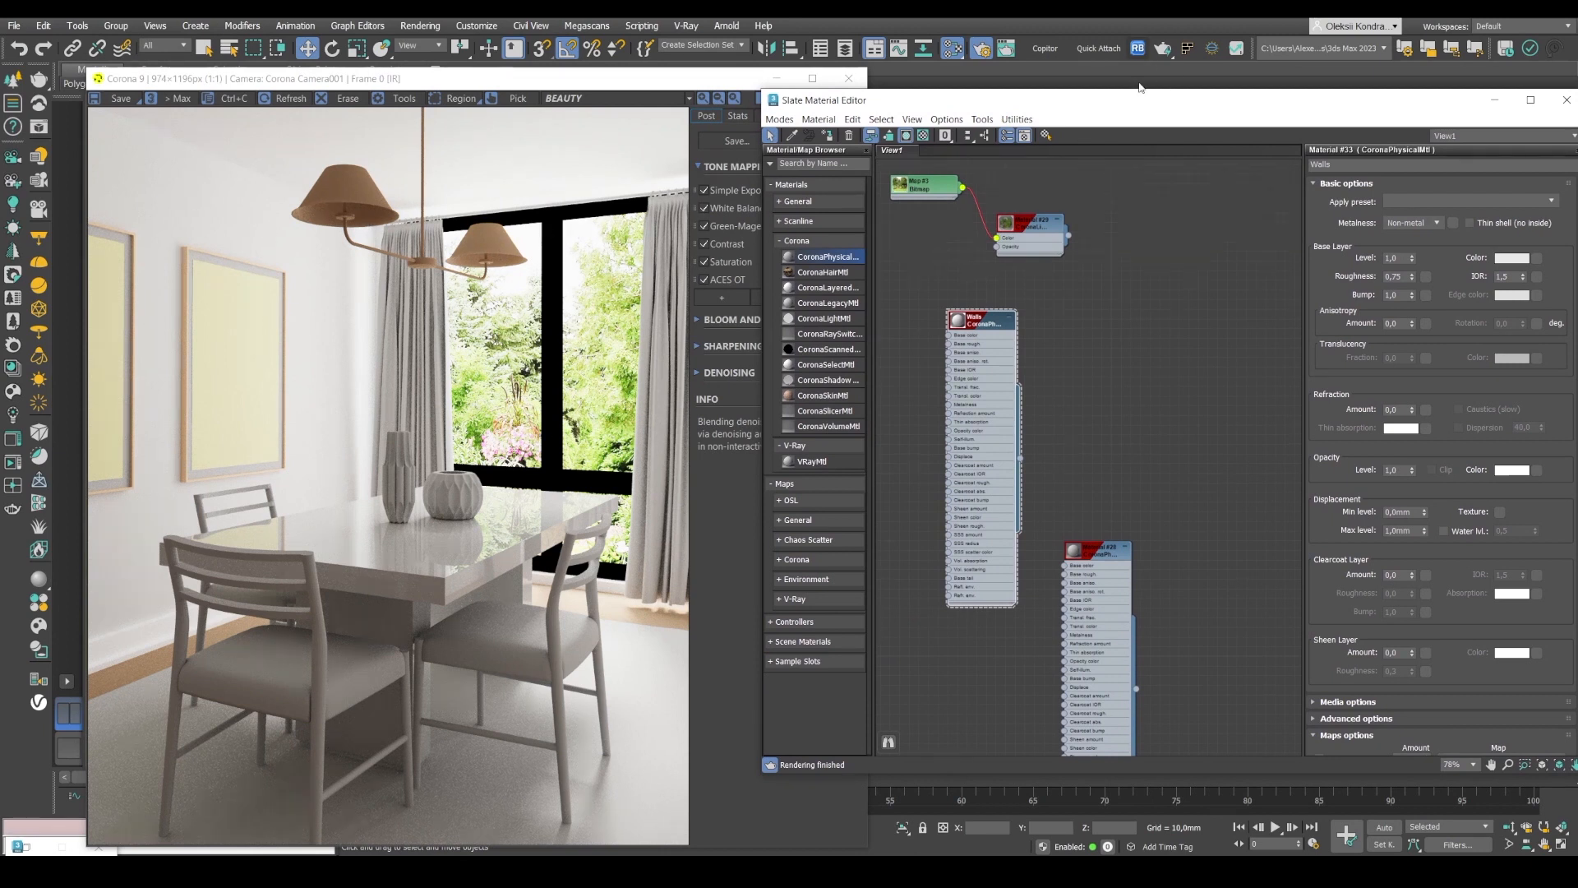
left_click_drag(801, 261, 1161, 309)
double_click(1159, 306)
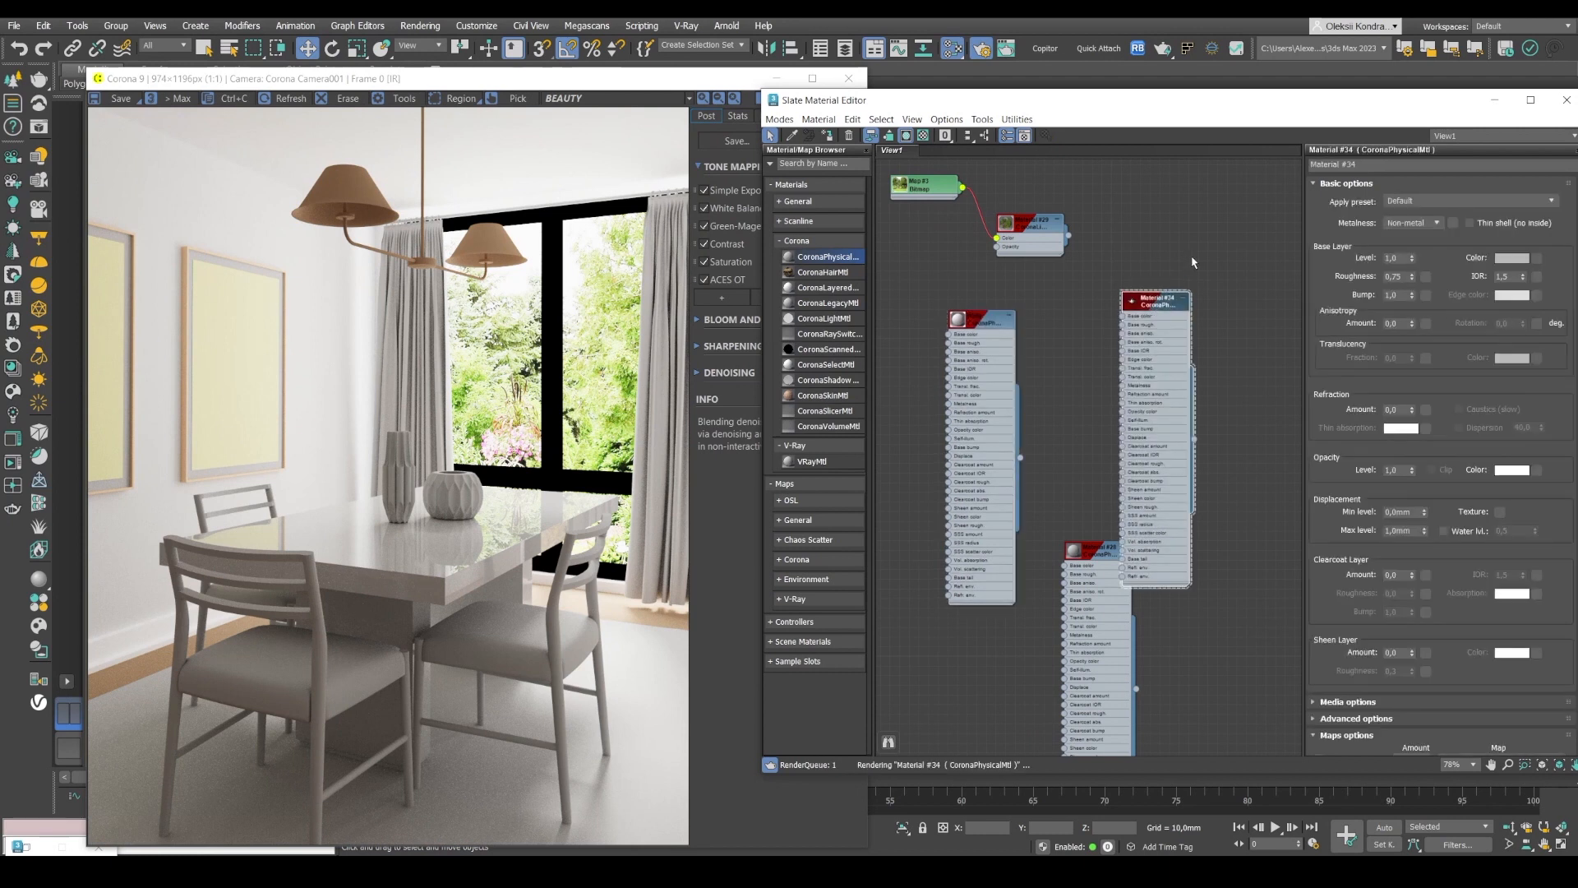
left_click_drag(1149, 318, 1158, 221)
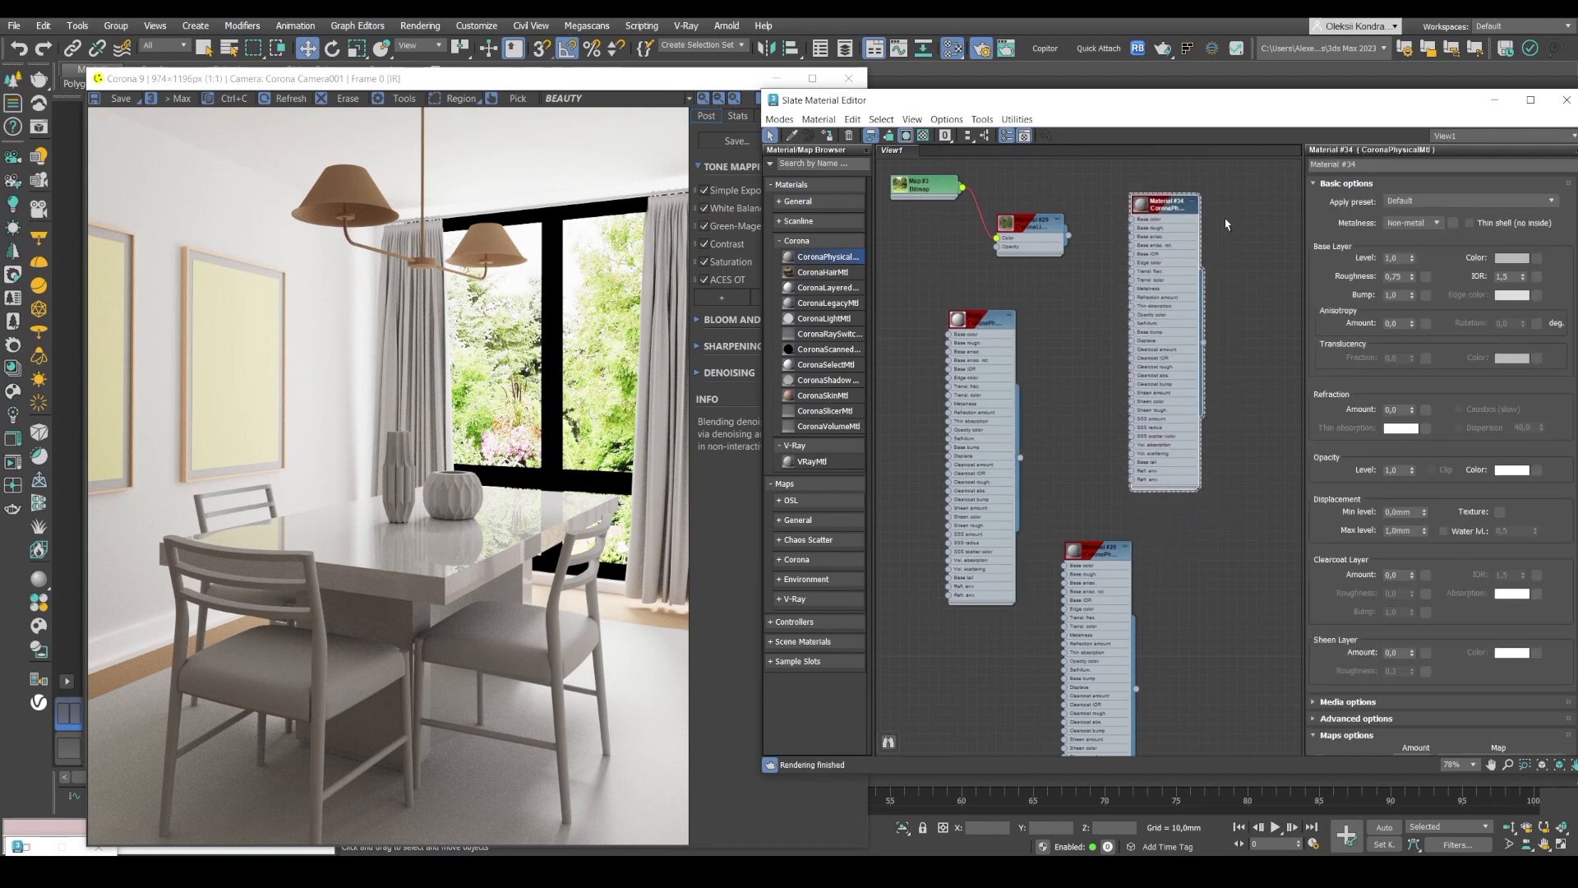
- Name the new physical material Metal and set its metalness to Metal
left_click_drag(1131, 108, 1073, 105)
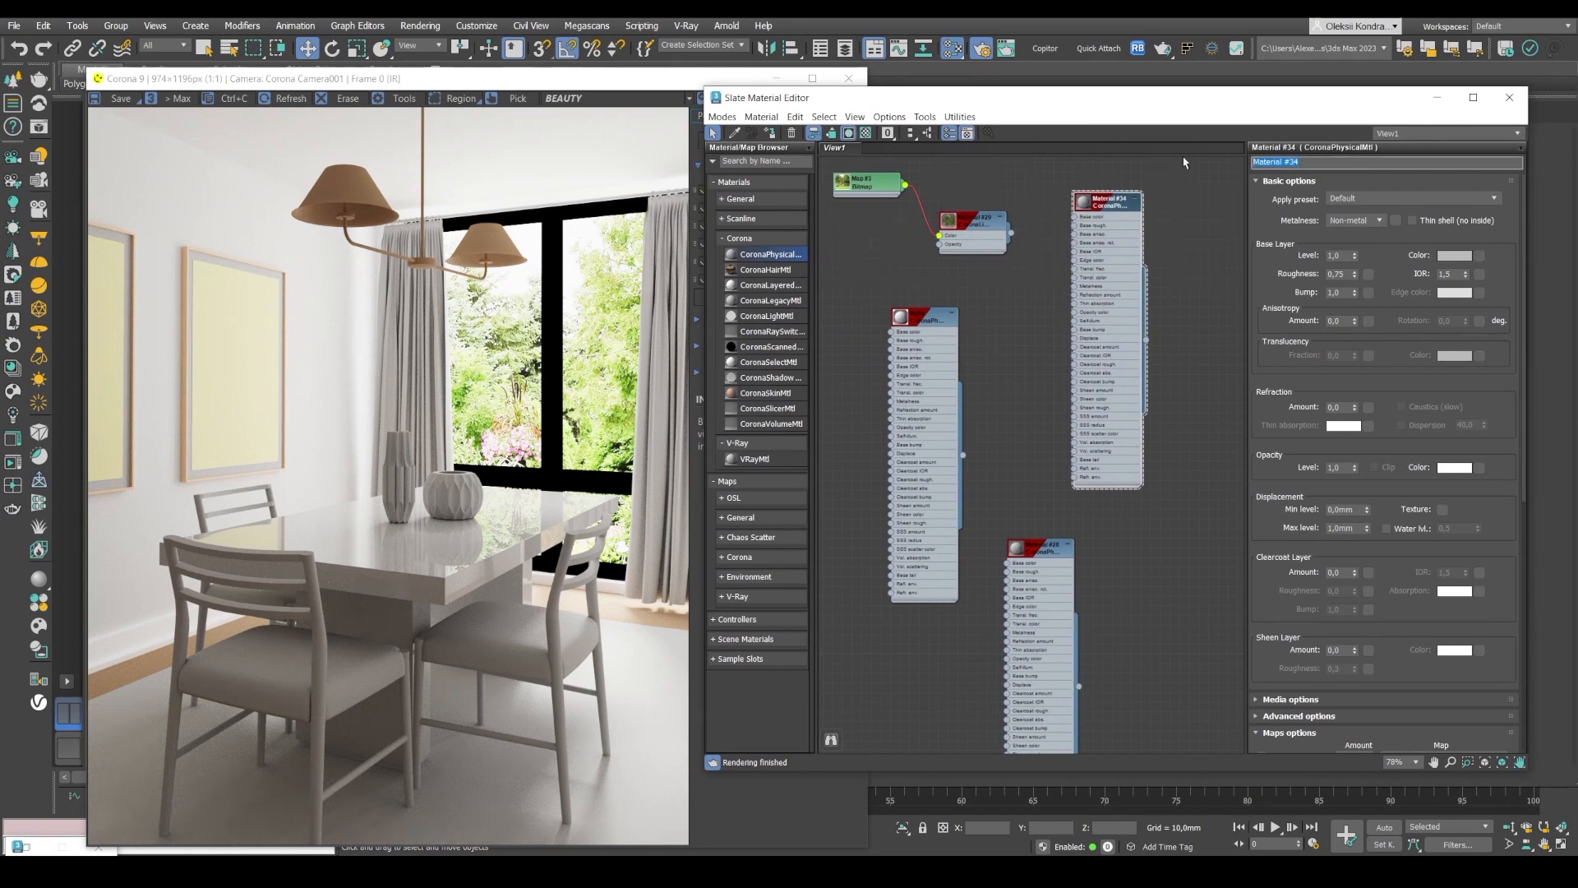
type("Metal")
key("Return")
left_click(1279, 214)
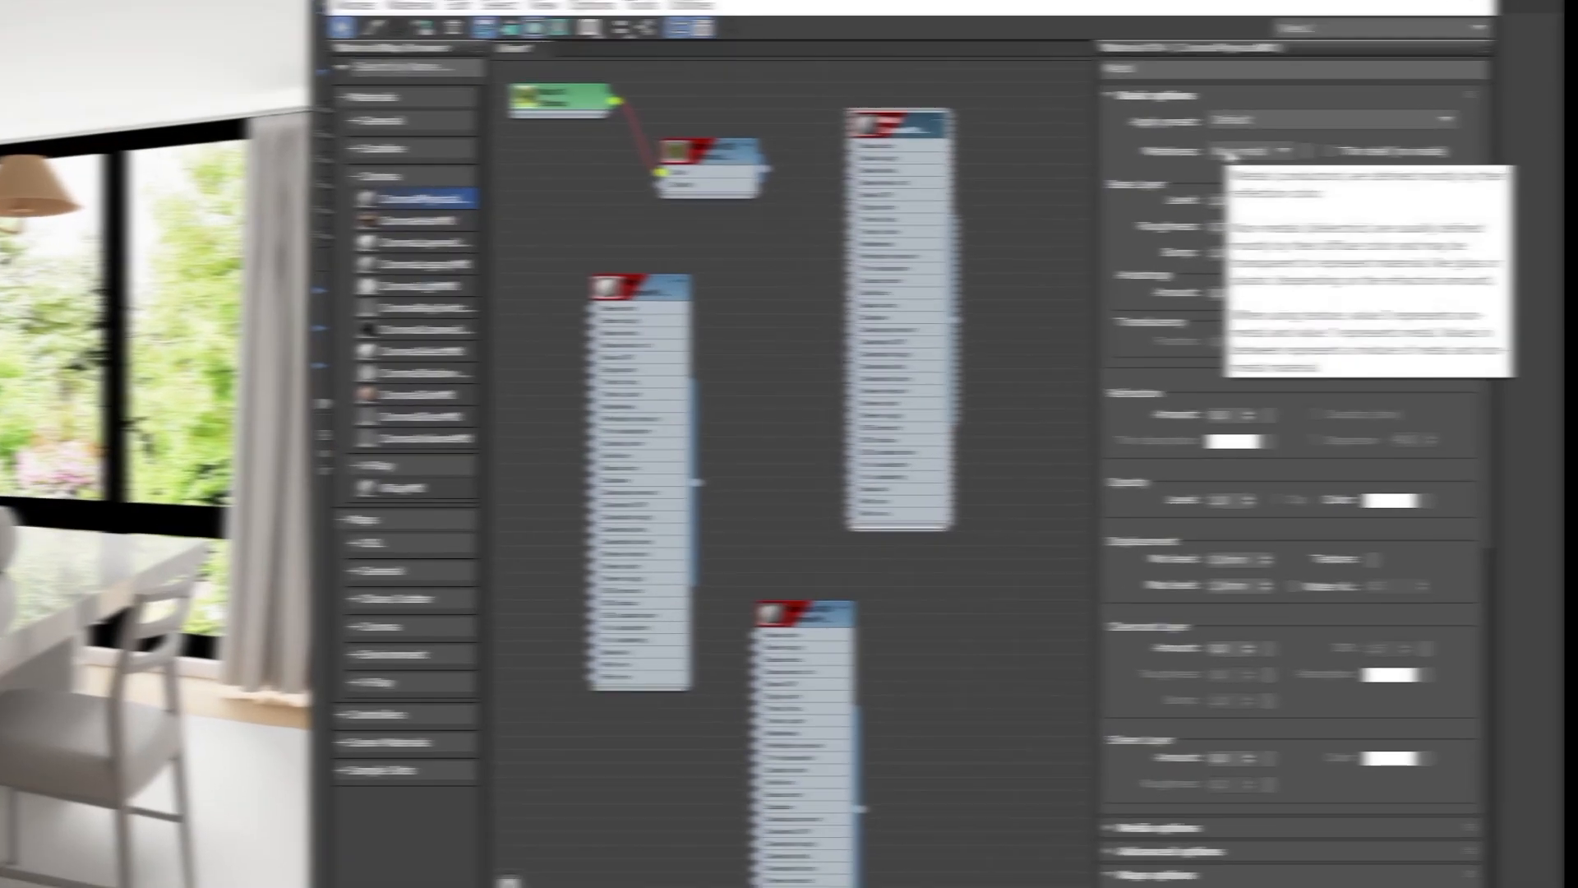
left_click(1355, 221)
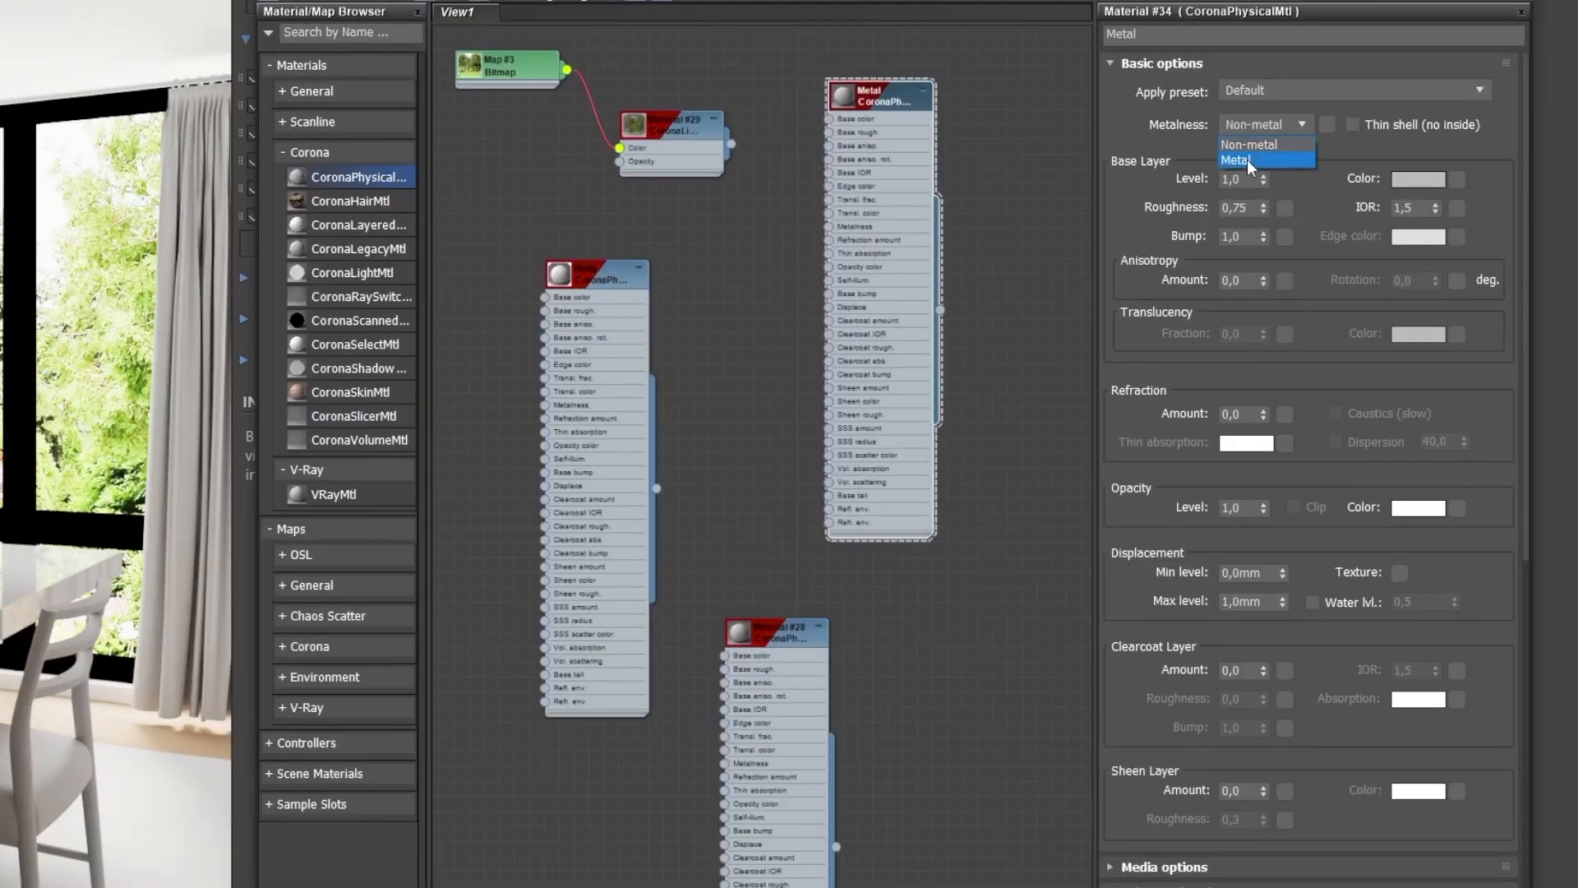
left_click(1246, 159)
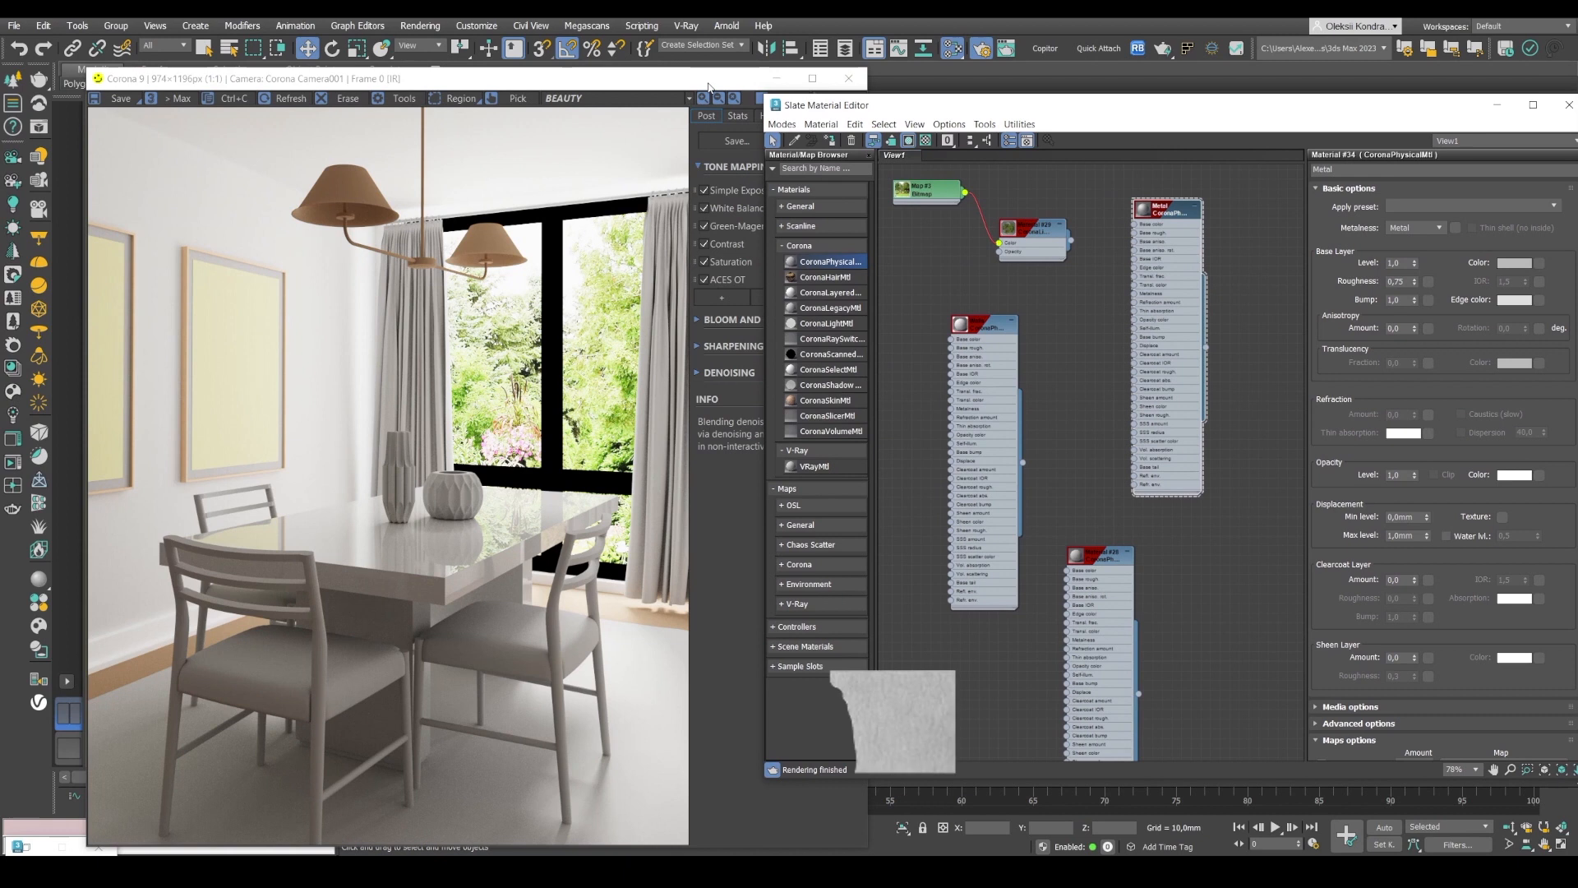
- Switch the camera view to wireframe, select the ceiling lamp and window frame, and assign the Metal material to them
left_click_drag(708, 86, 695, 335)
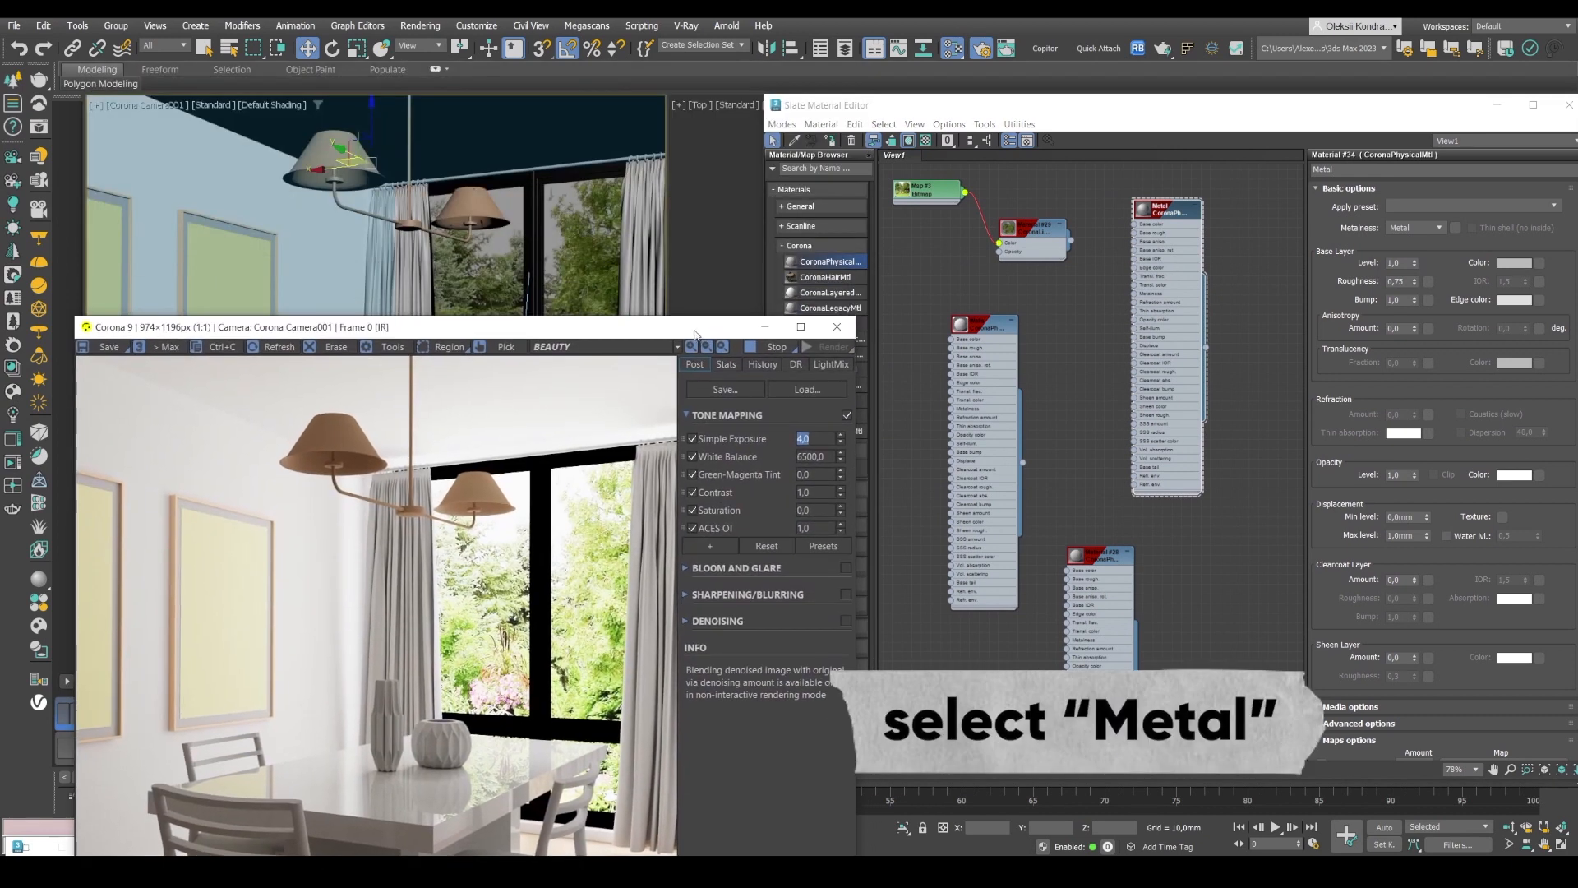
key("F3")
left_click(311, 169)
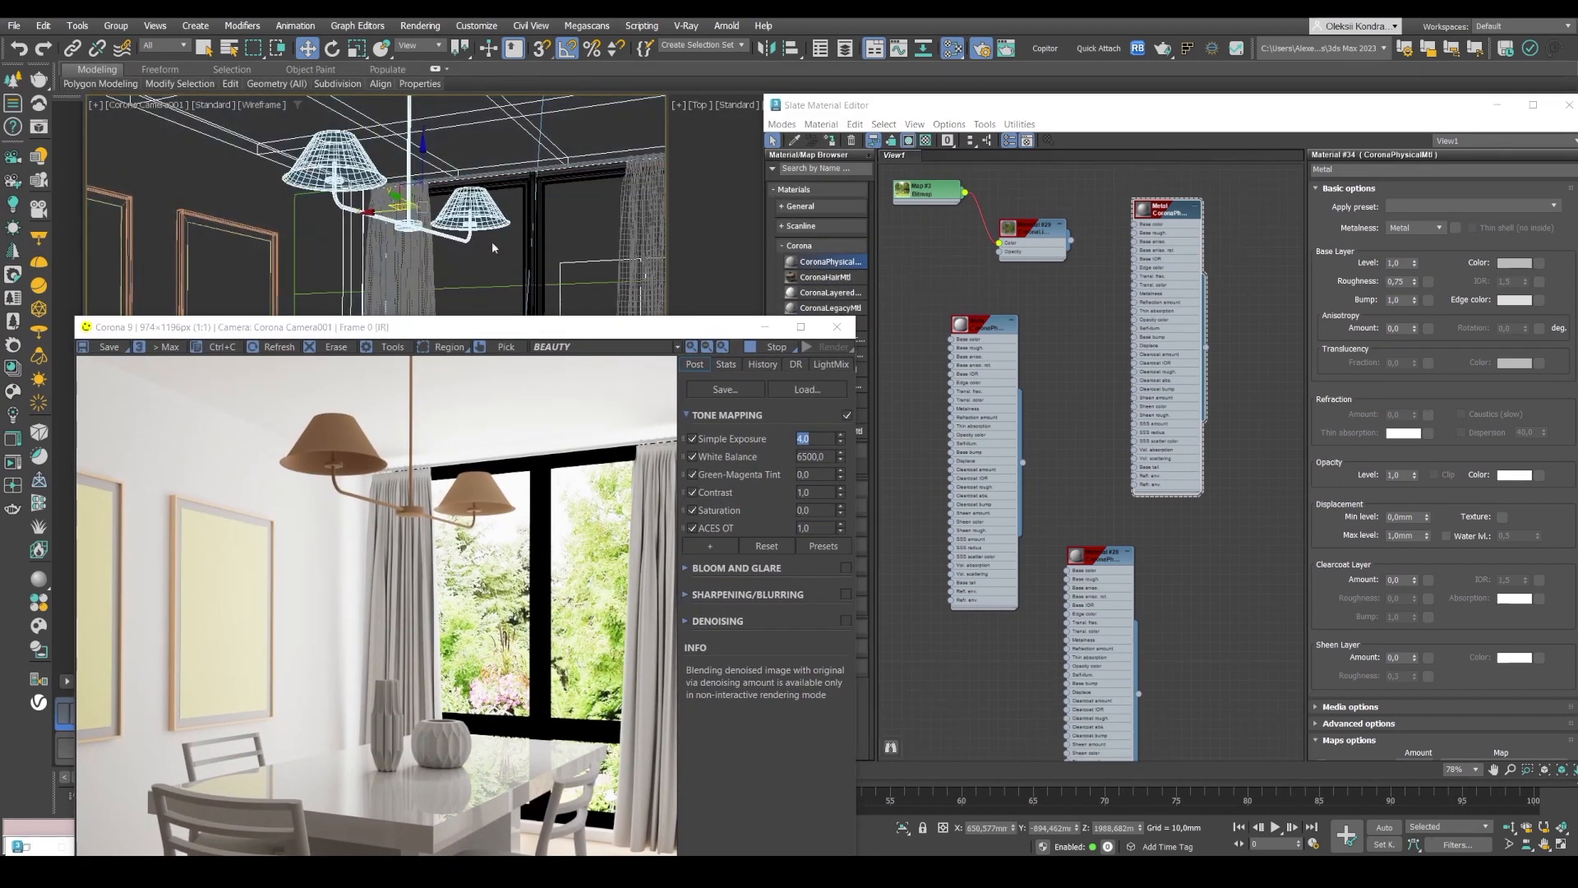
left_click(527, 228)
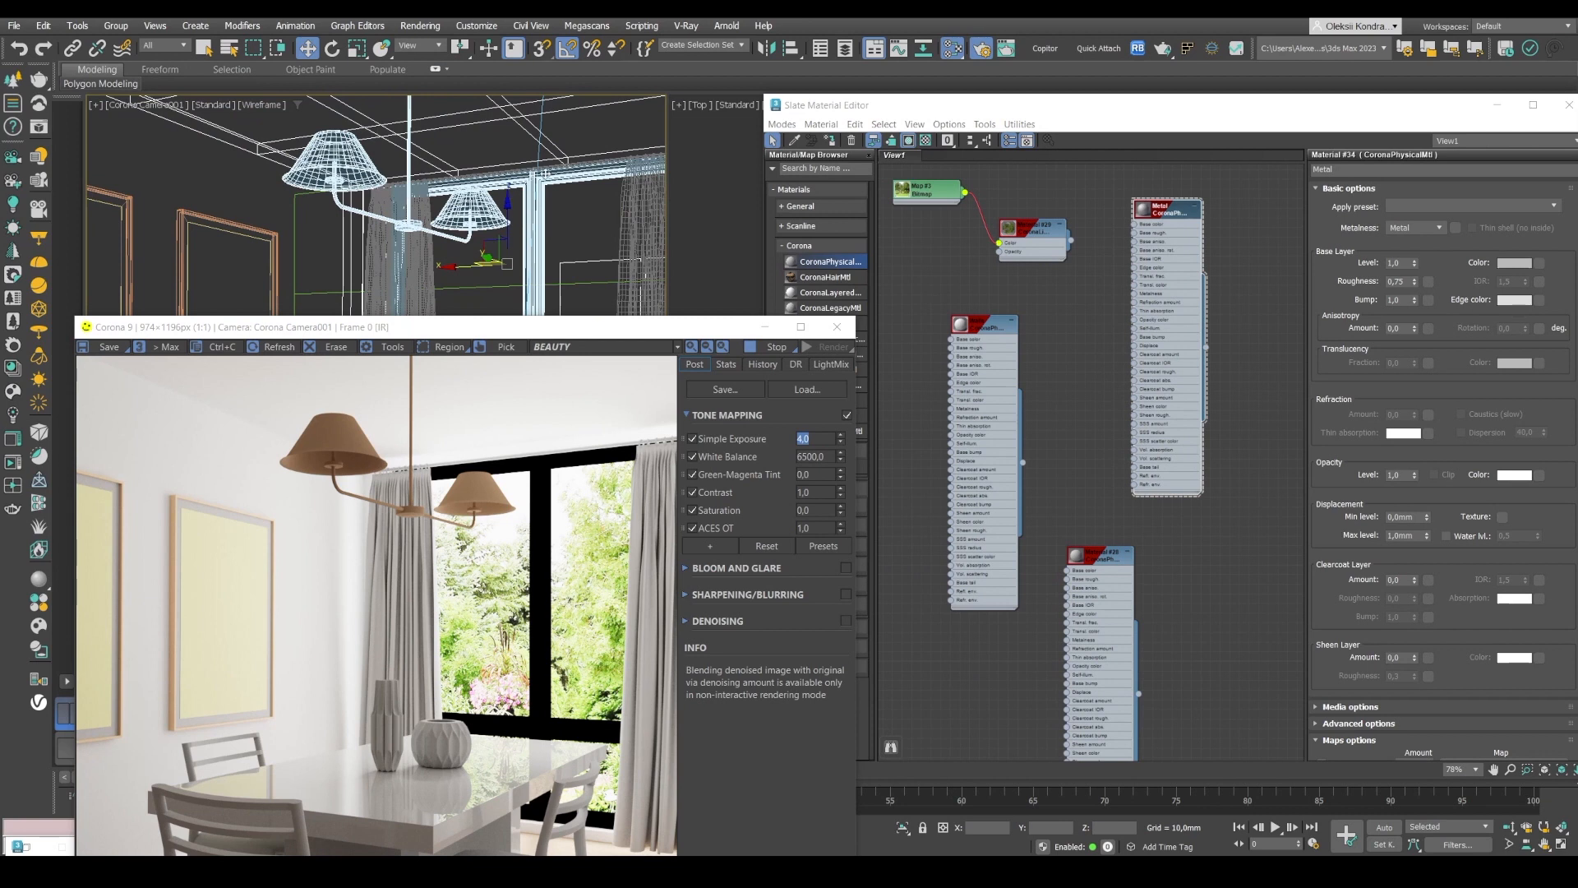
left_click_drag(516, 327, 503, 81)
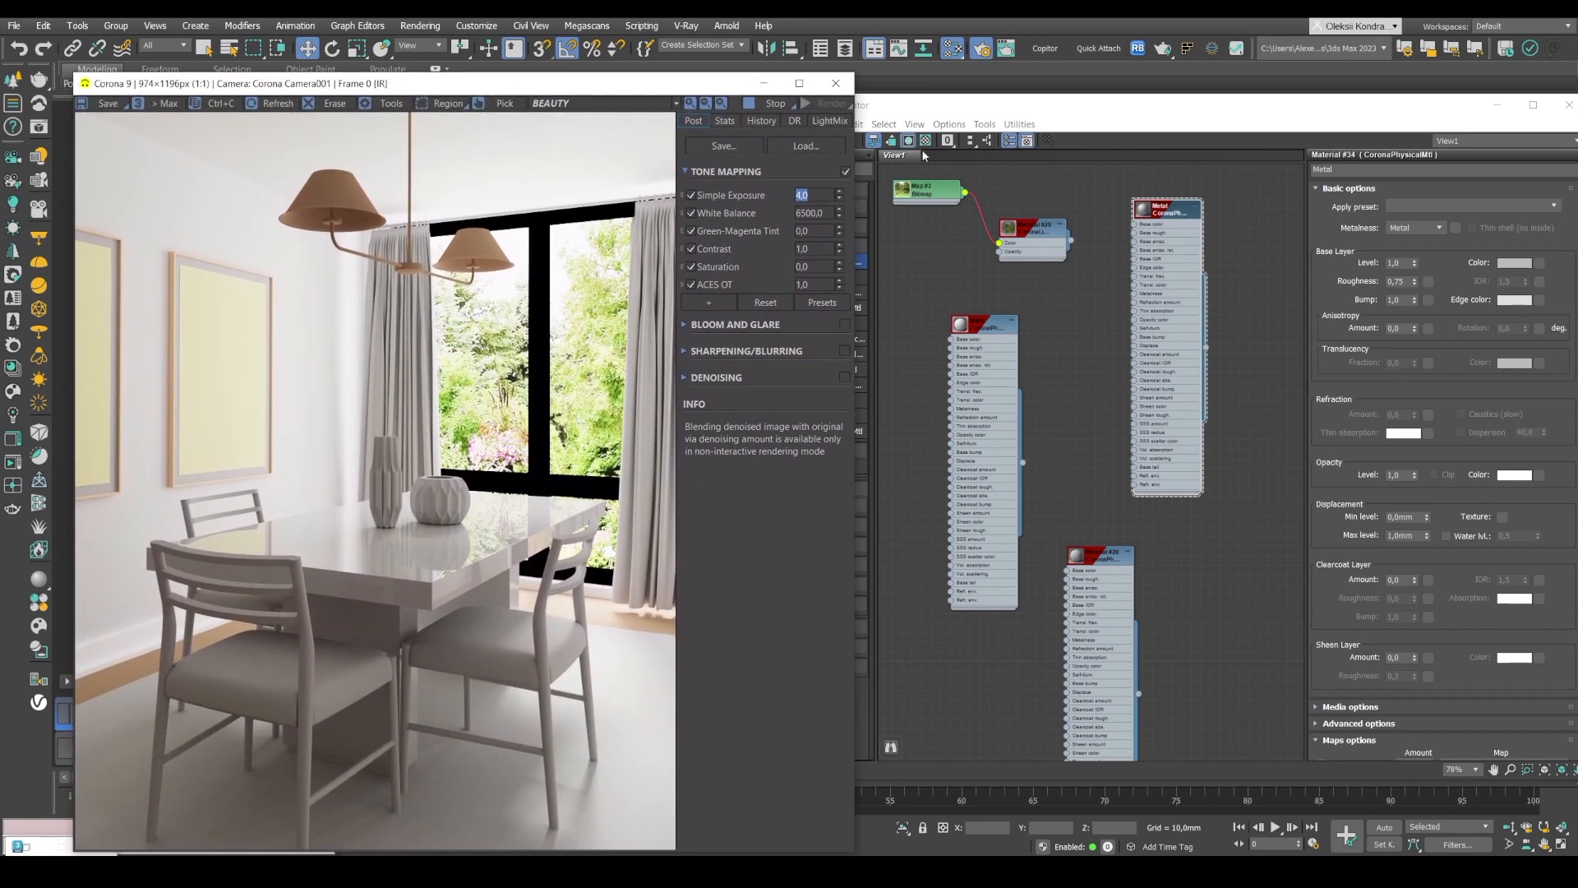
left_click(904, 107)
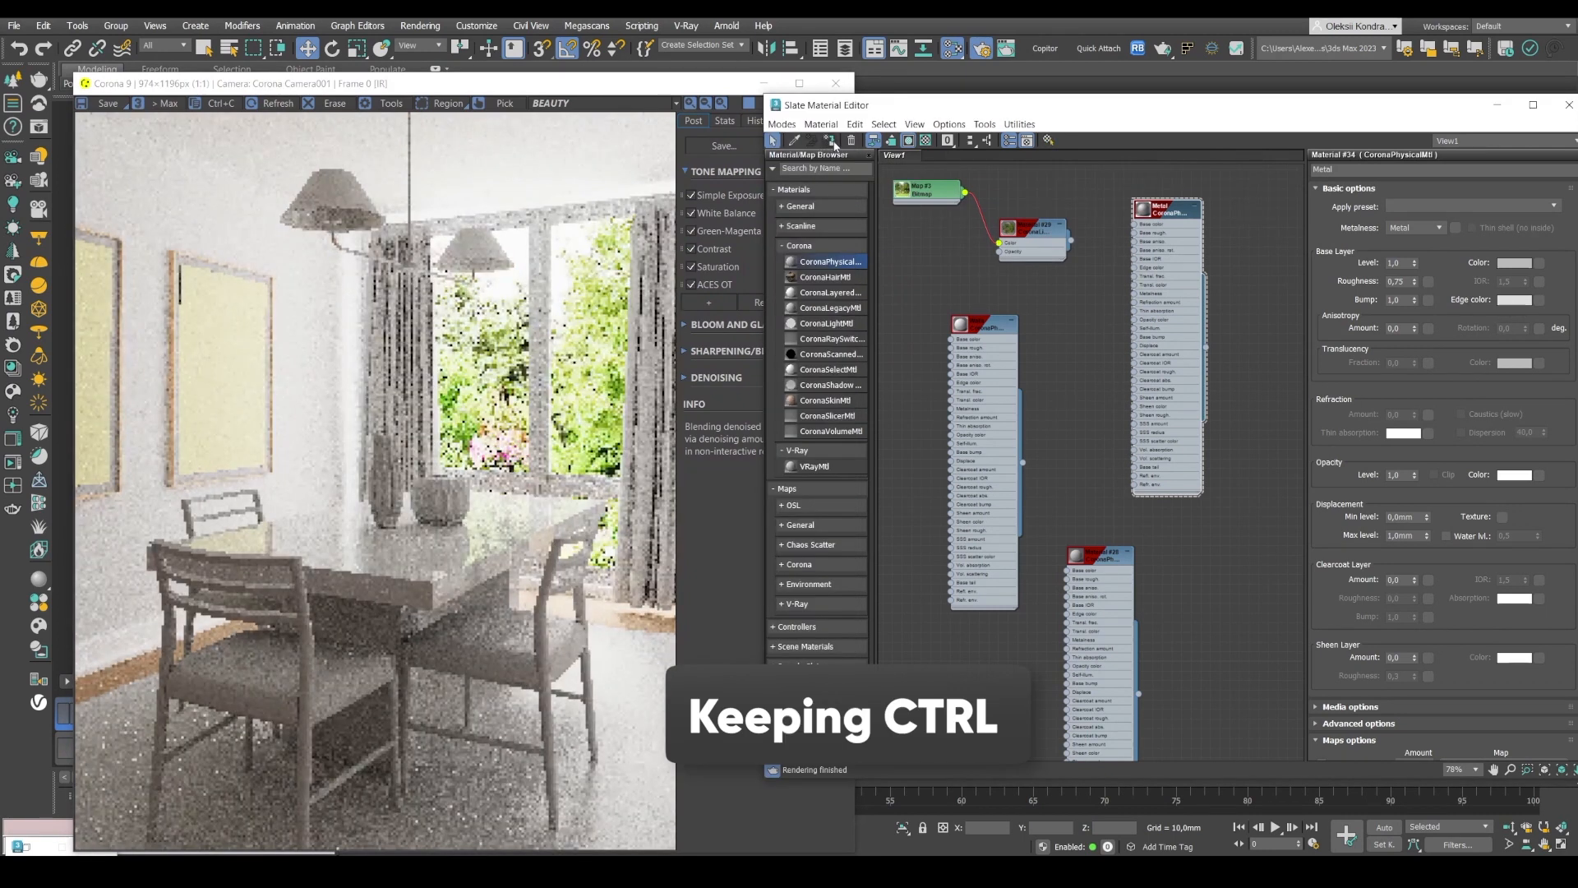
- Restrict the interactive render to a region around the ceiling lamp and enlarge that area in the frame buffer
left_click_drag(828, 117, 778, 104)
left_click(426, 105)
left_click(444, 104)
left_click_drag(290, 162, 581, 318)
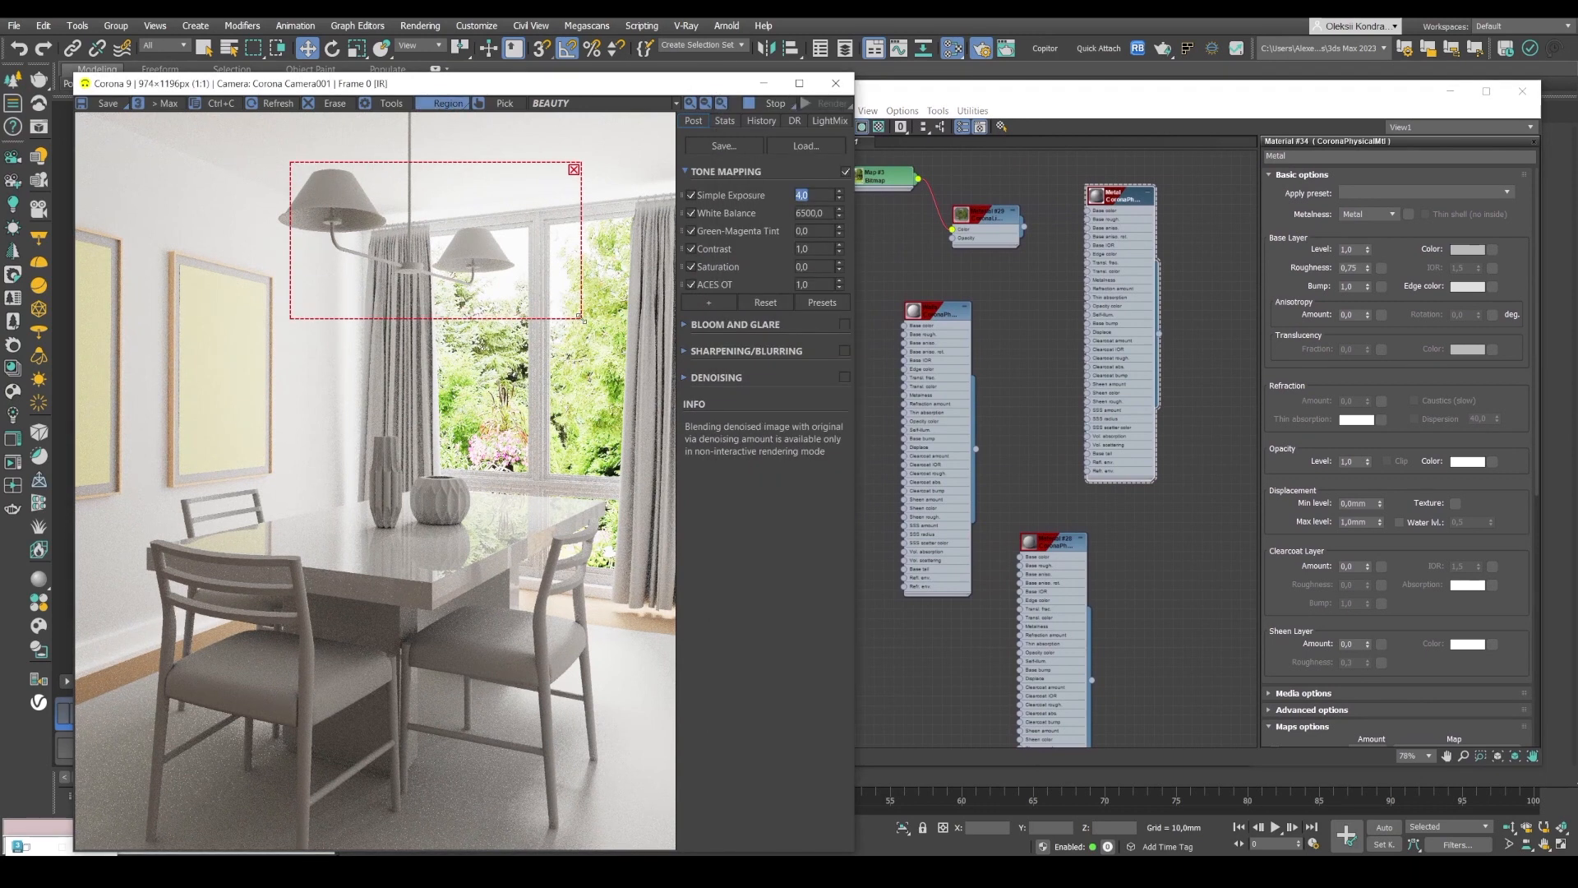
scroll(402, 200, "up", 1)
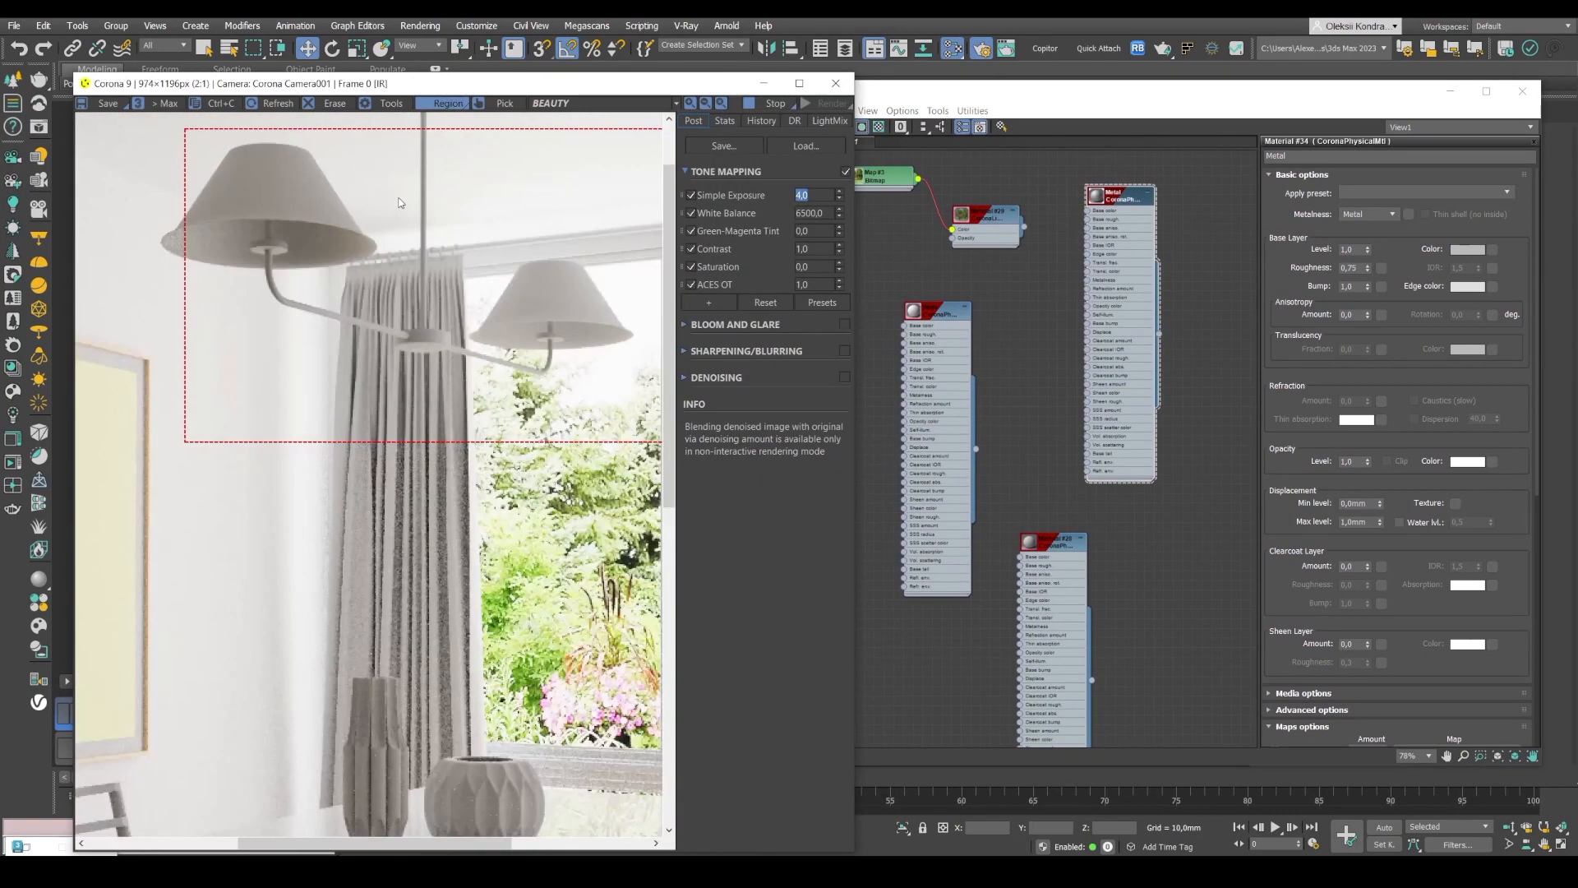
left_click_drag(294, 850, 328, 846)
- Set the Metal material's base color value to 5 and compare the rendered lamp with the black lamp in the reference photo
left_click(1119, 203)
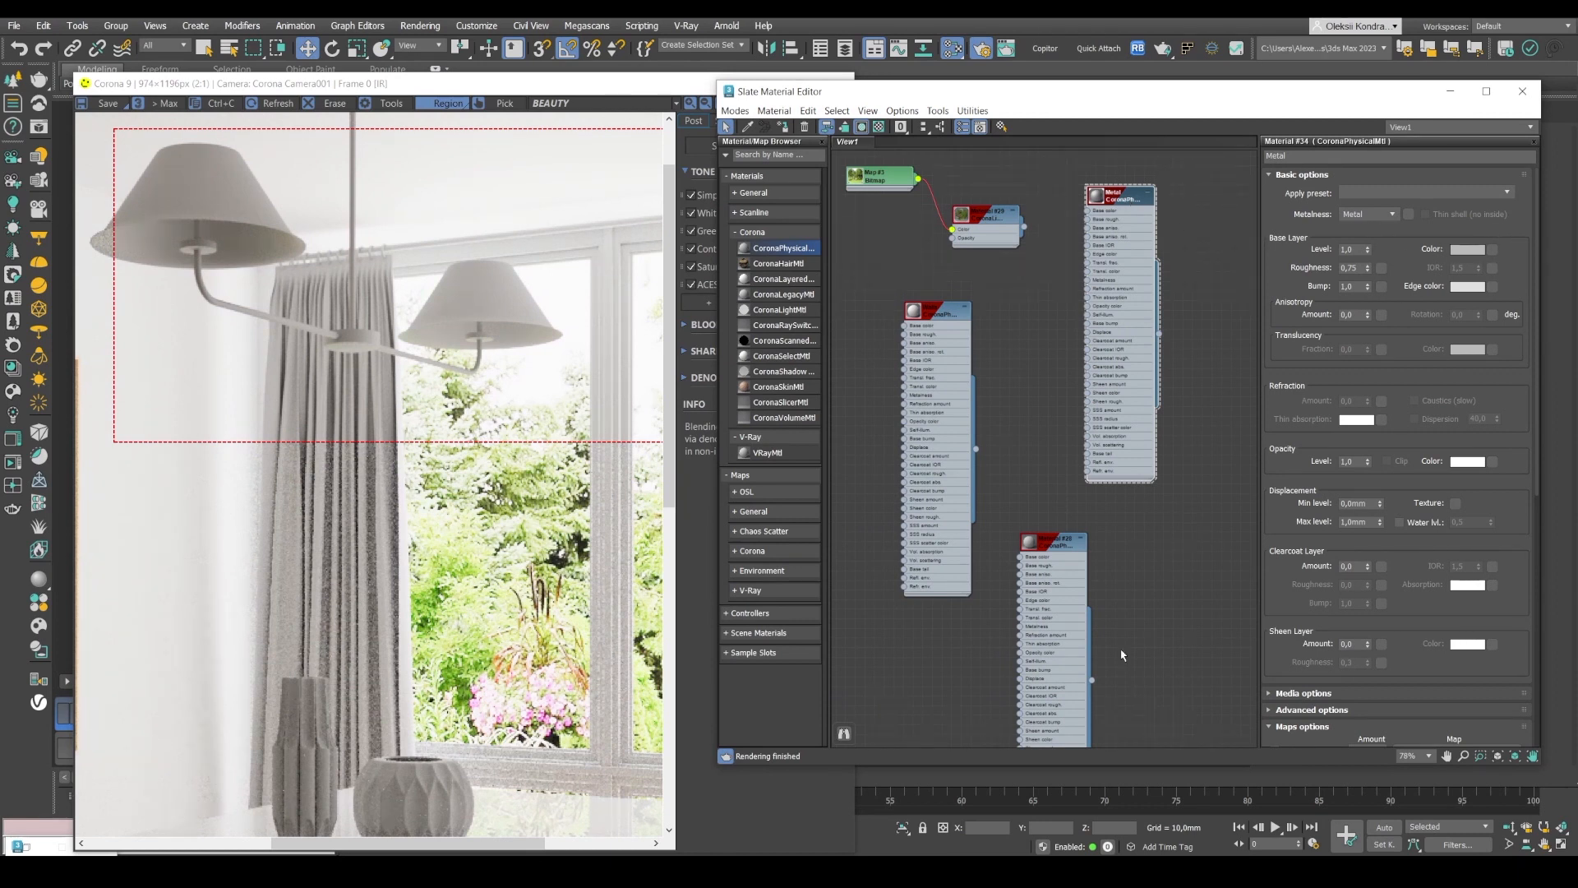
key("alt+Tab")
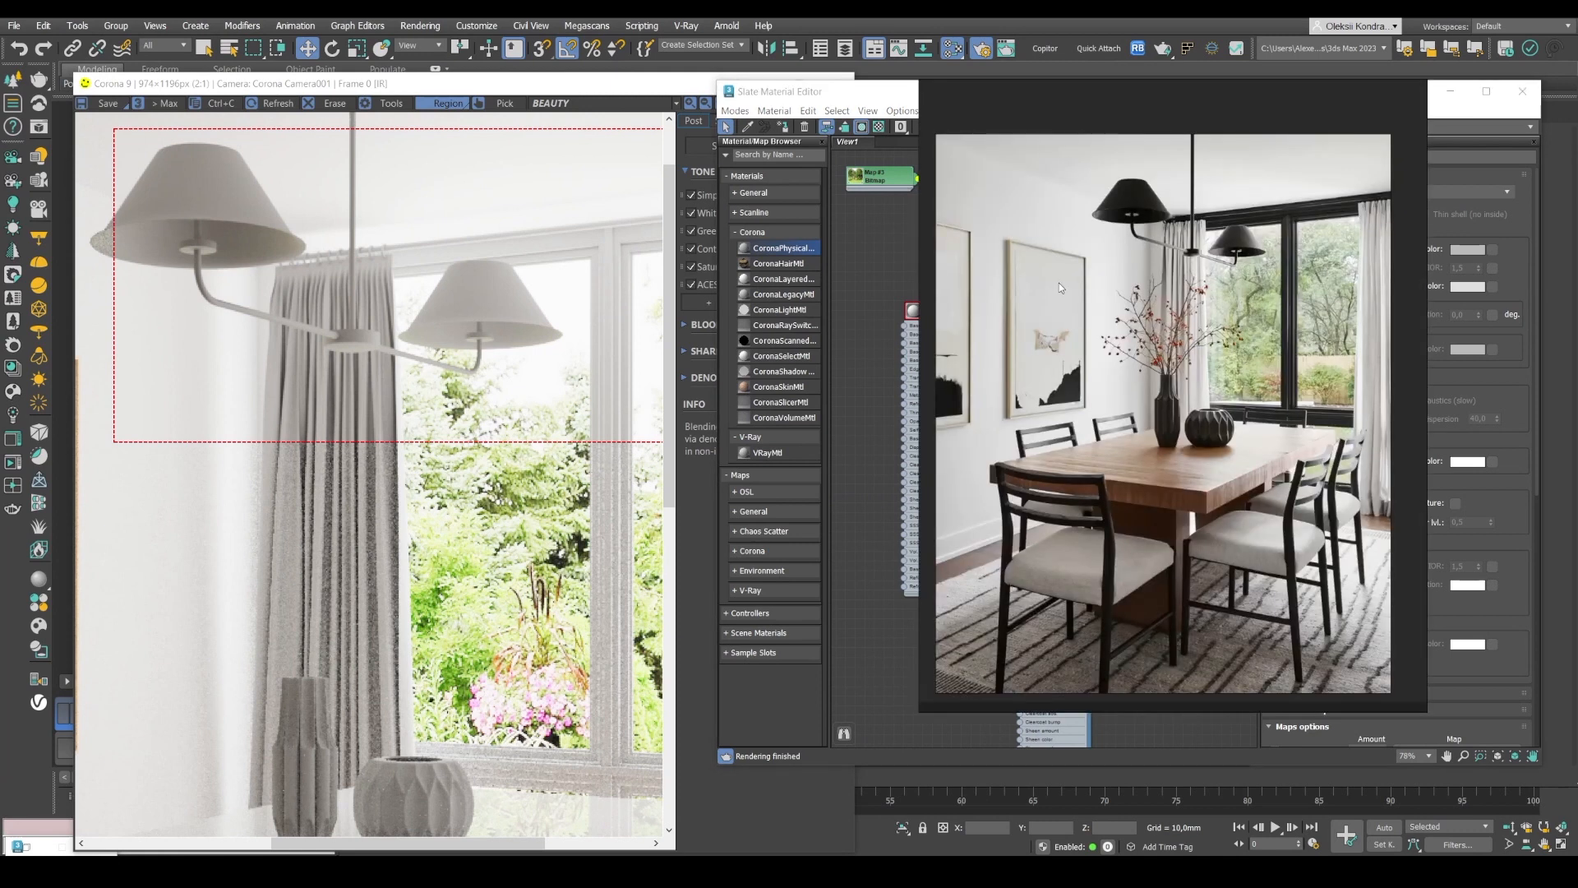
scroll(1224, 156, "up", 5)
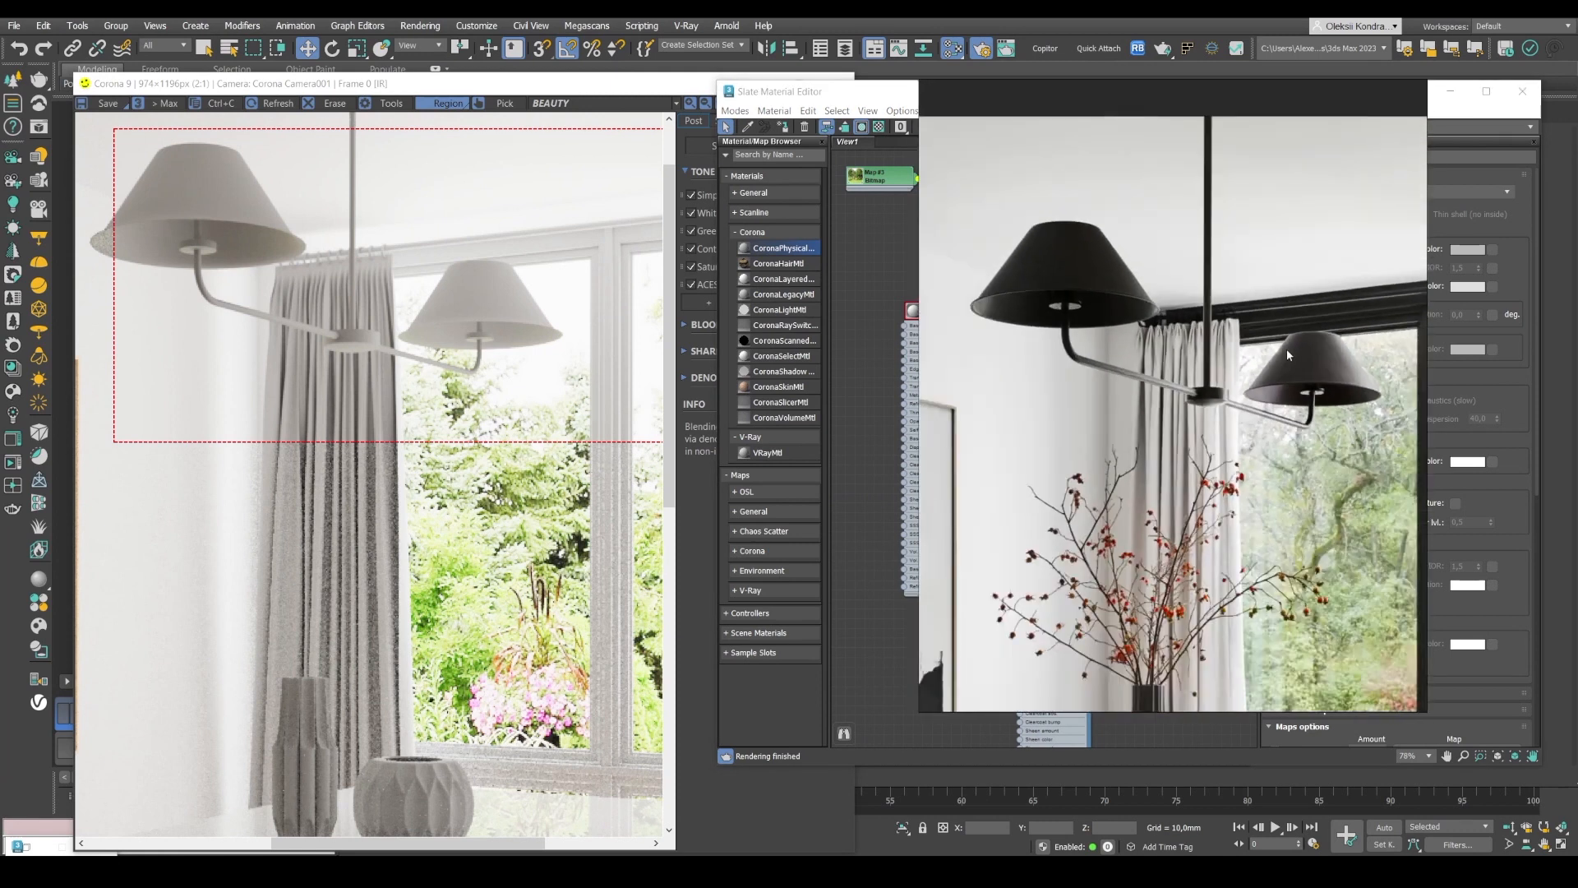
left_click(1485, 115)
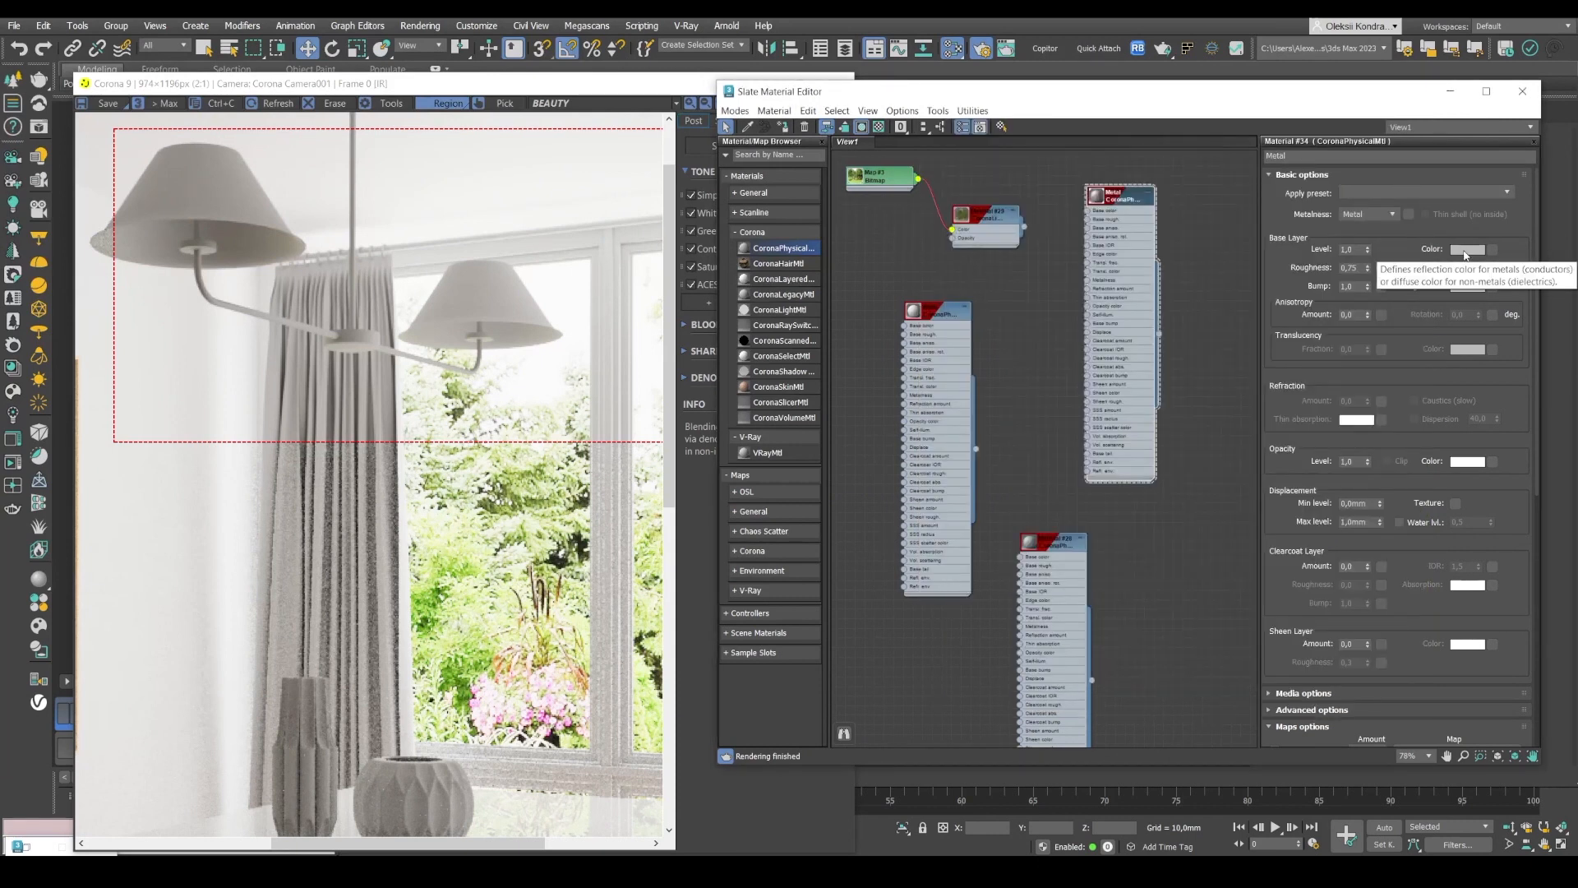
left_click(1465, 249)
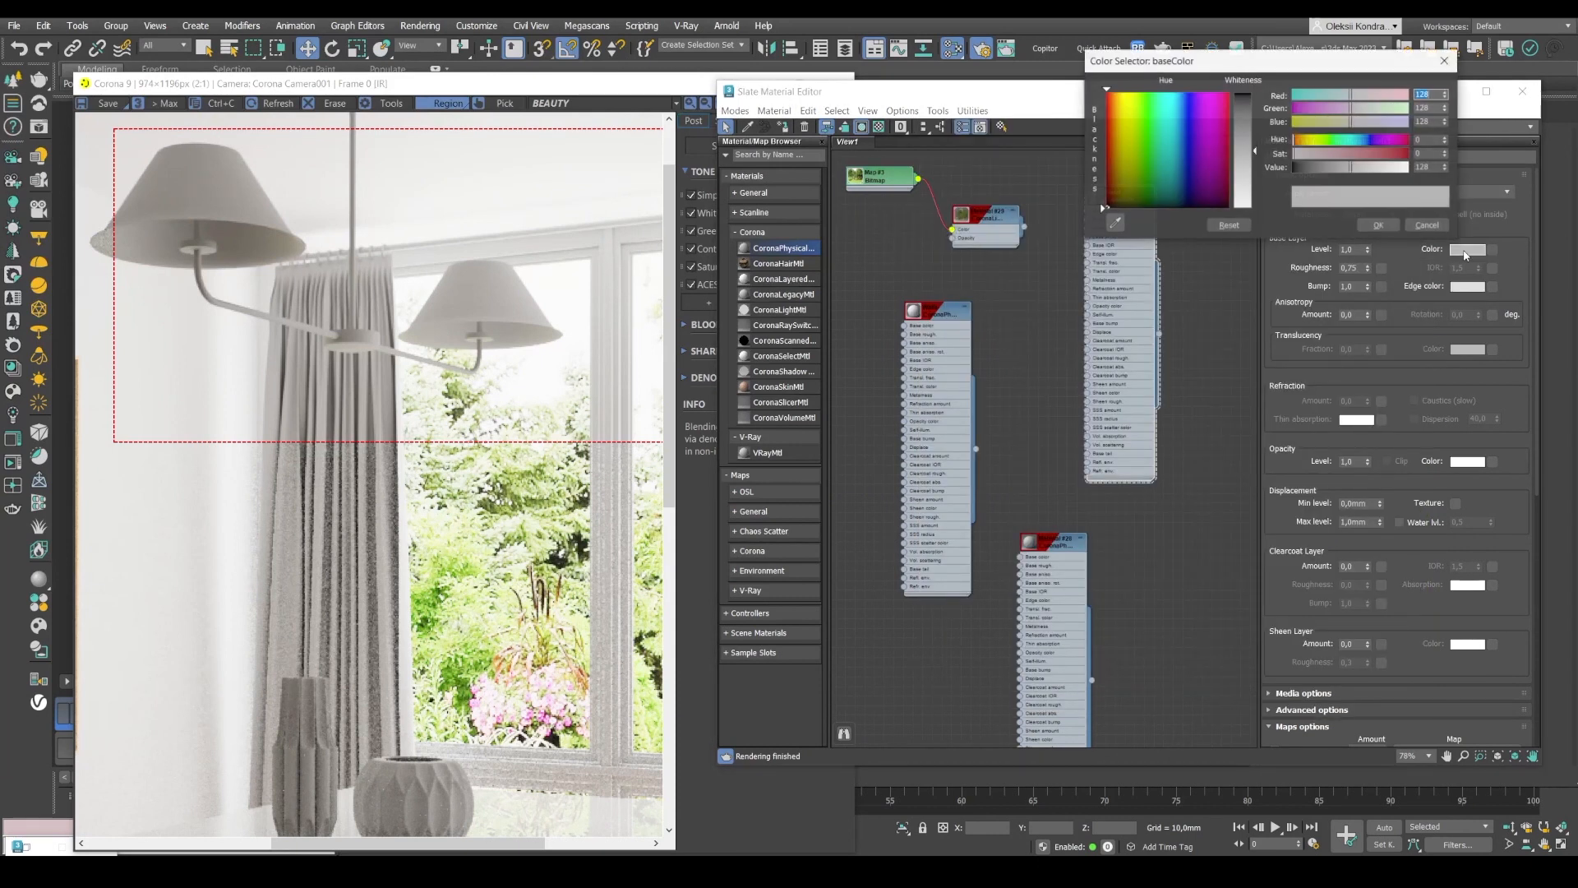
left_click(1424, 167)
type("5")
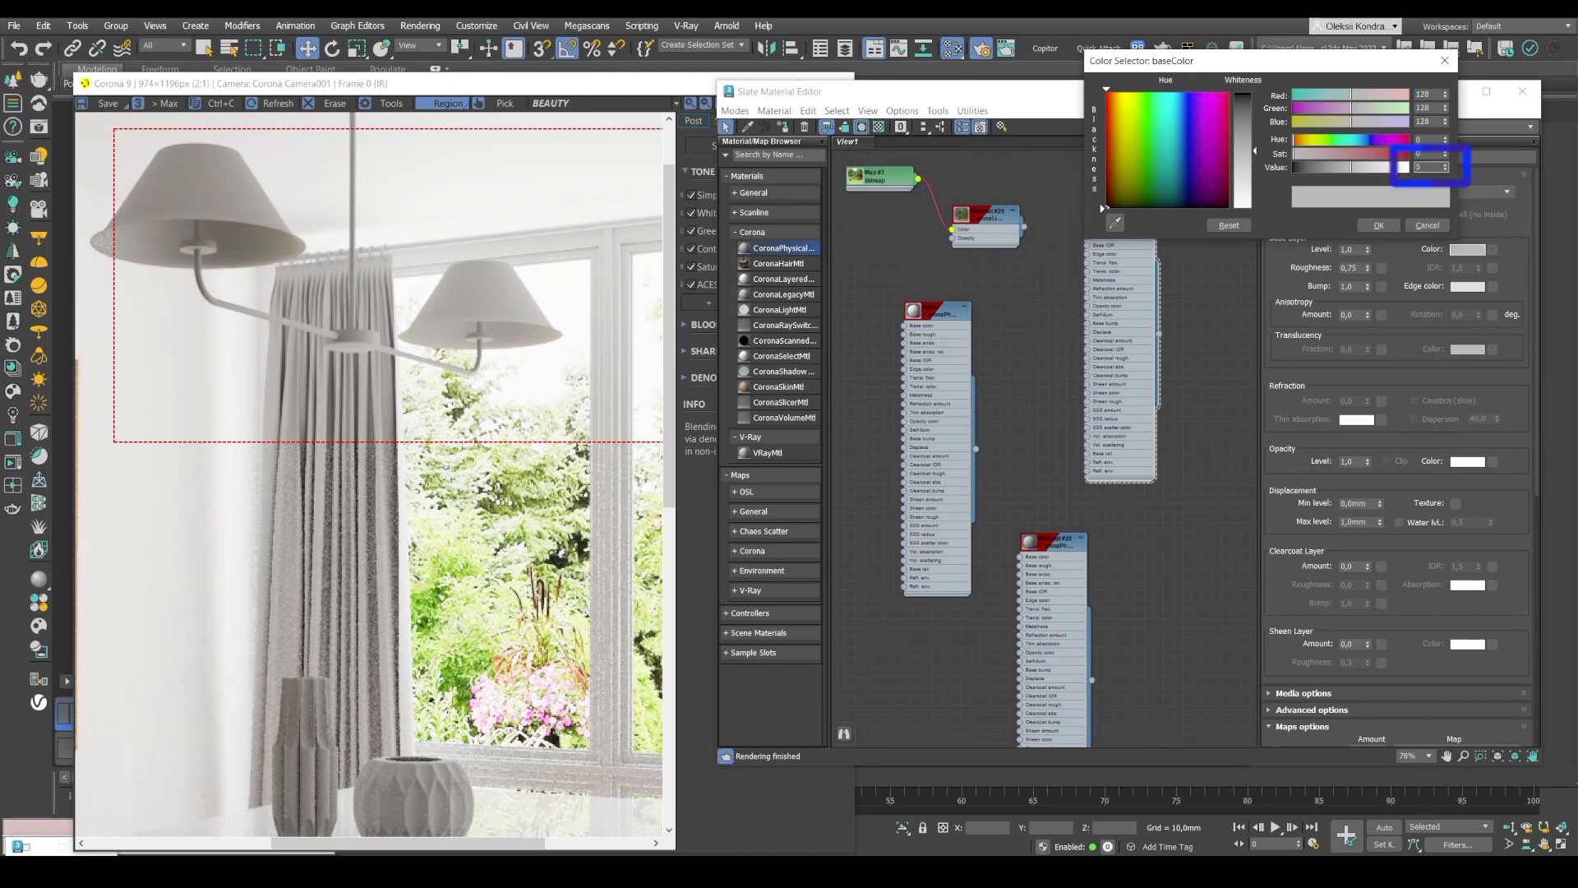
left_click(1378, 226)
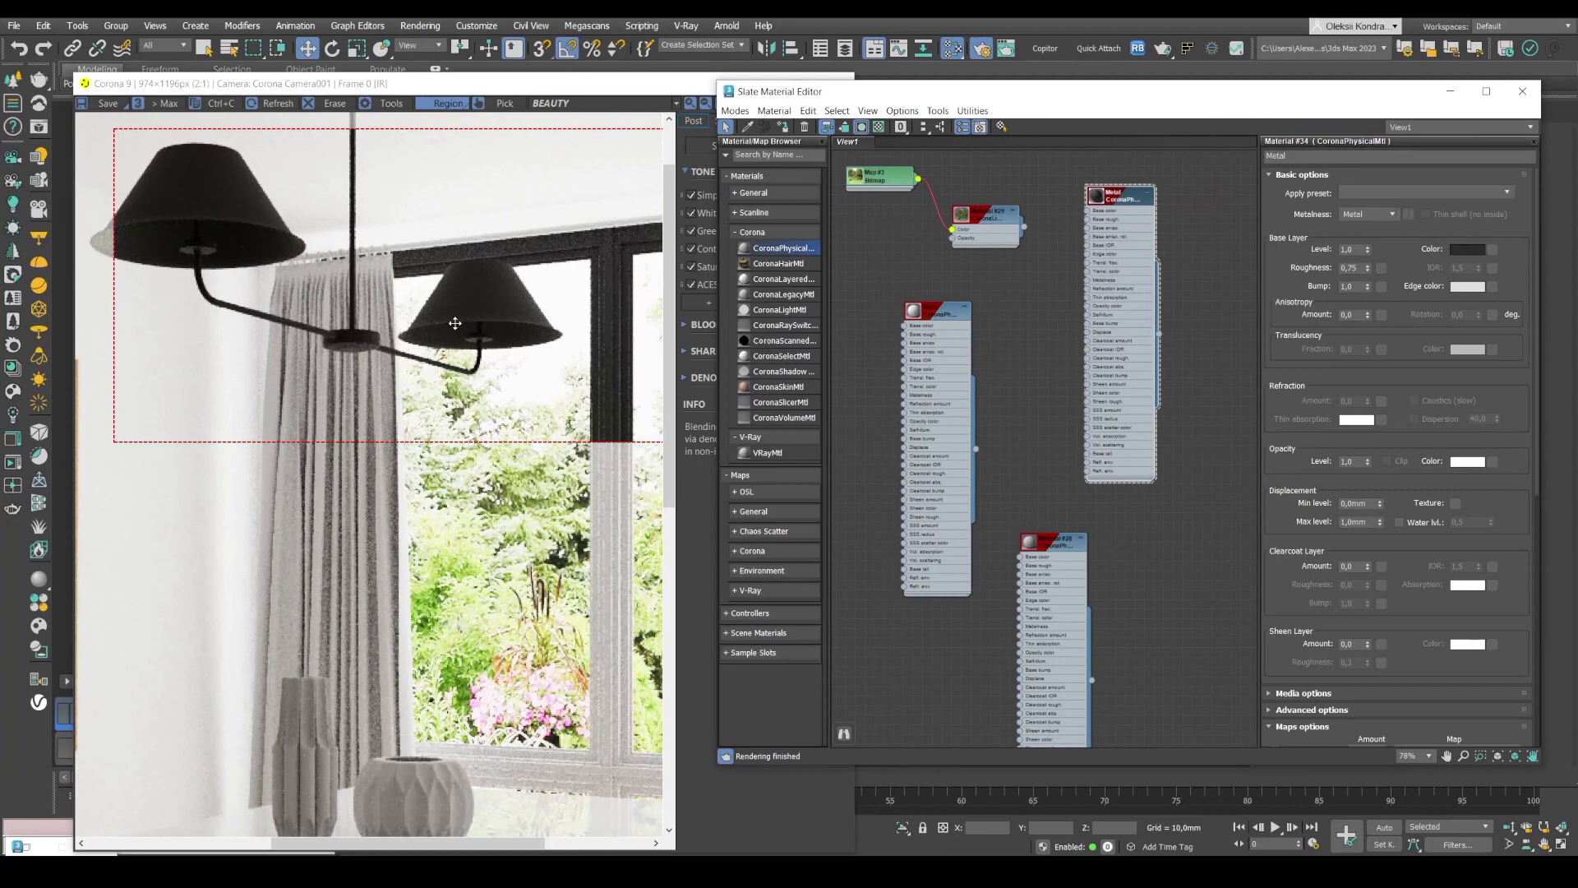
scroll(202, 209, "up", 1)
scroll(202, 208, "down", 1)
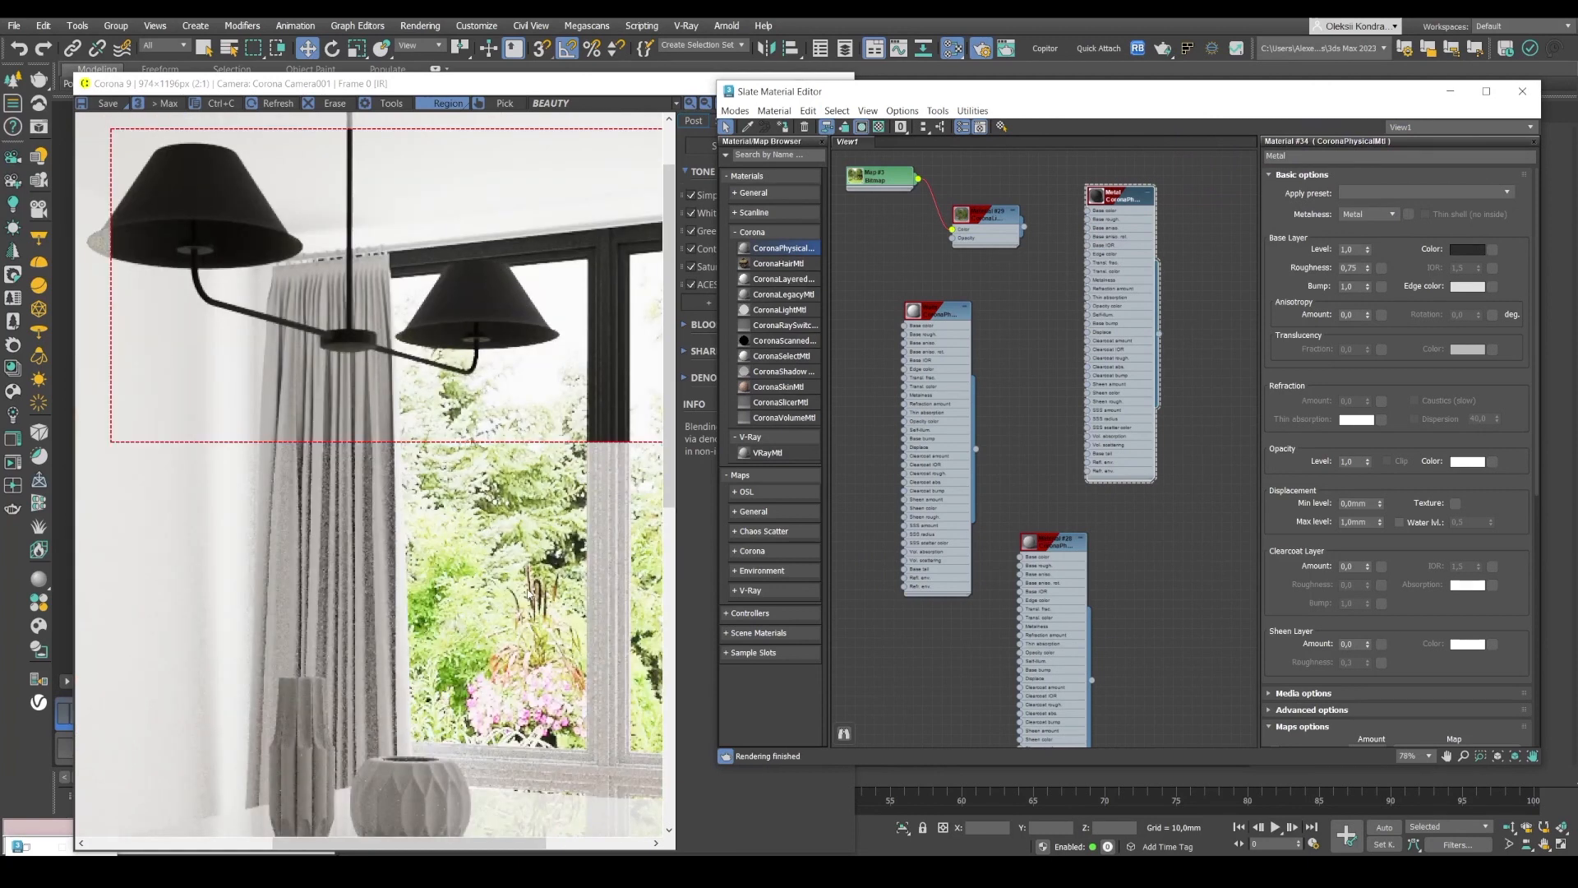
key("alt+Tab")
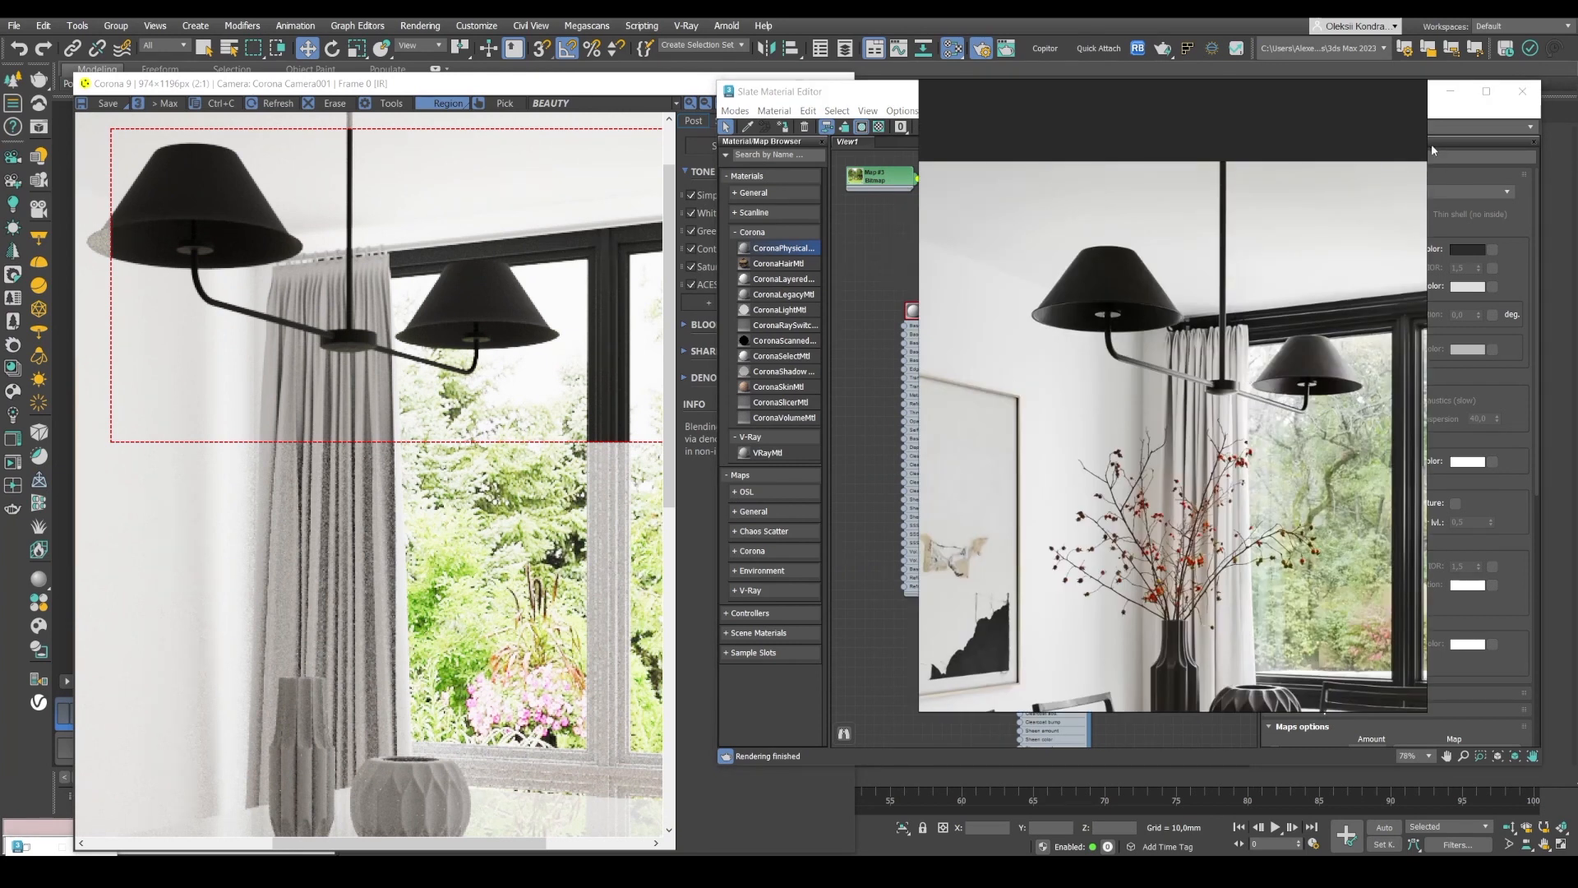
left_click(1471, 117)
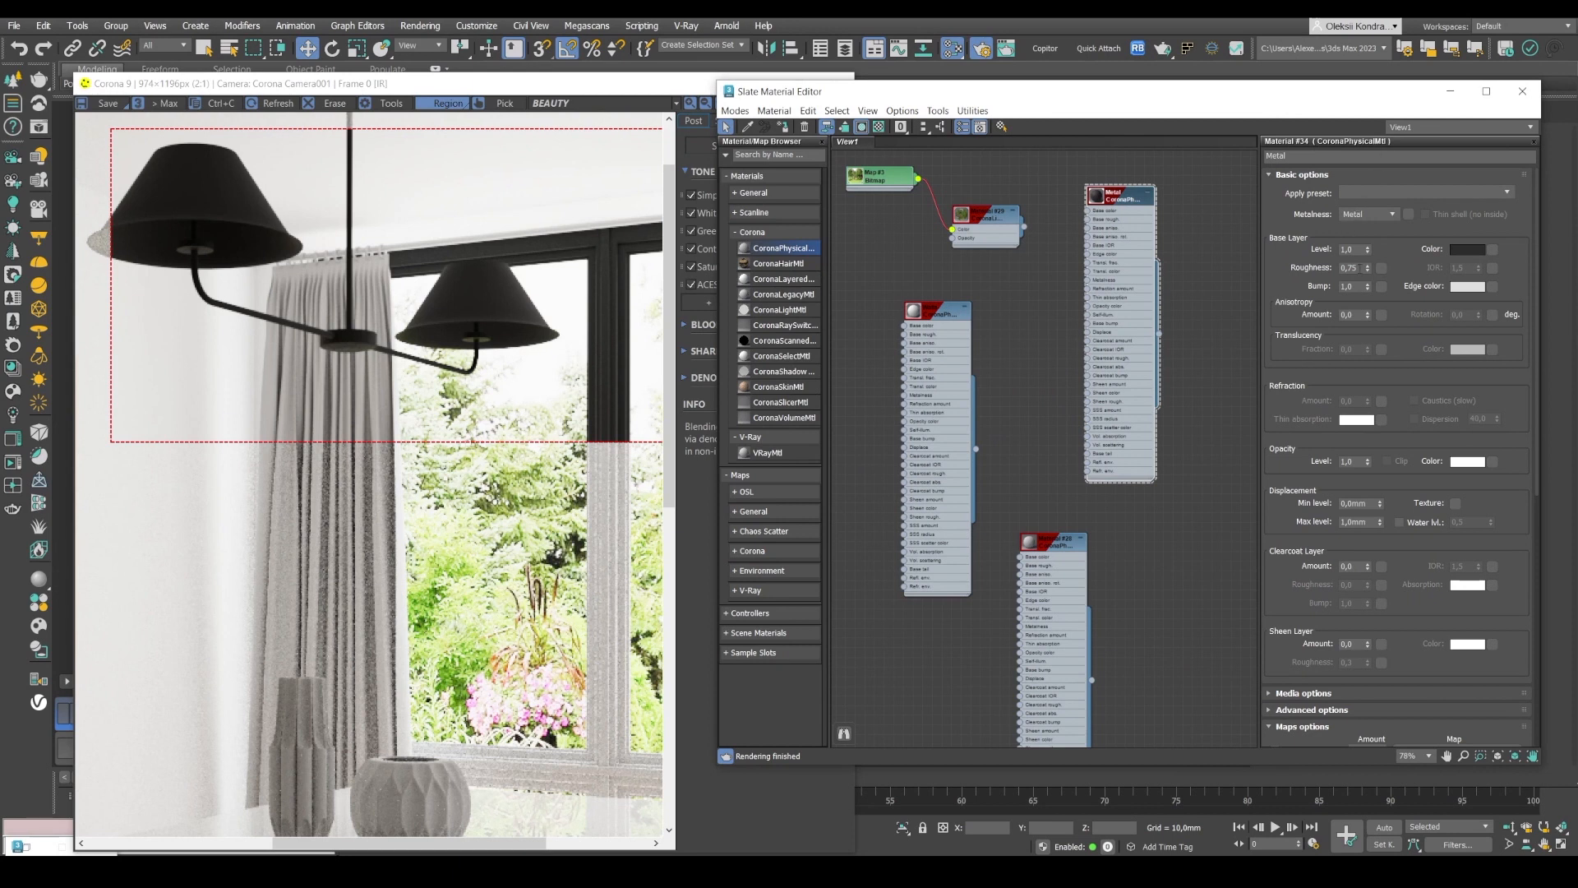
- Set the Metal material's base roughness to 0 and examine the reflections on the lamp and window frame
right_click(1357, 265)
left_click_drag(1356, 266, 1326, 267)
type("0")
key("Return")
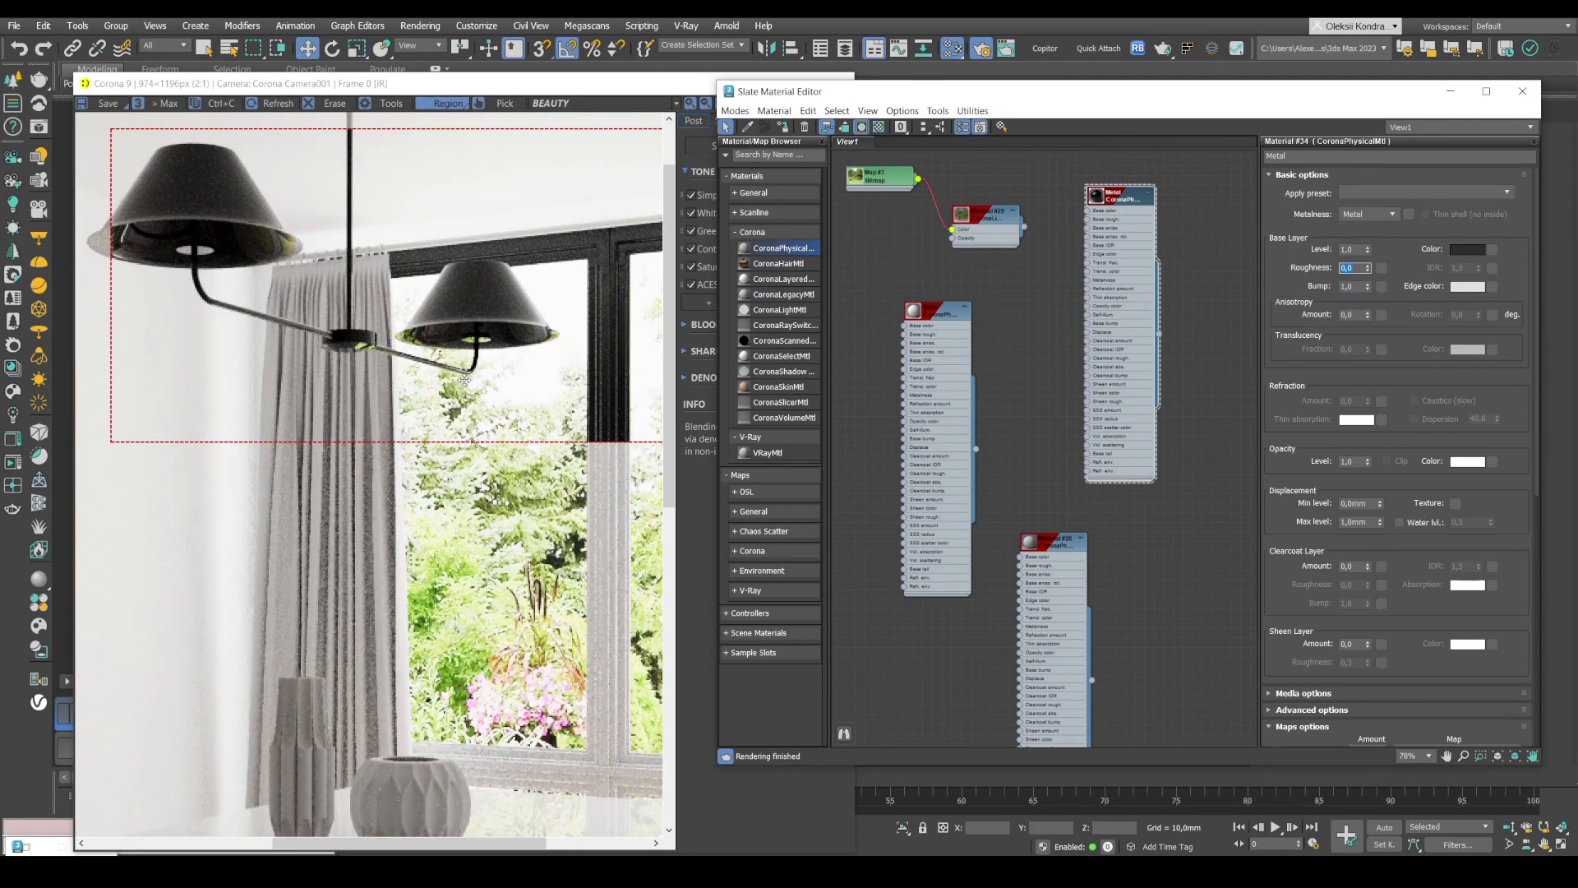
scroll(181, 192, "up", 1)
scroll(182, 191, "down", 1)
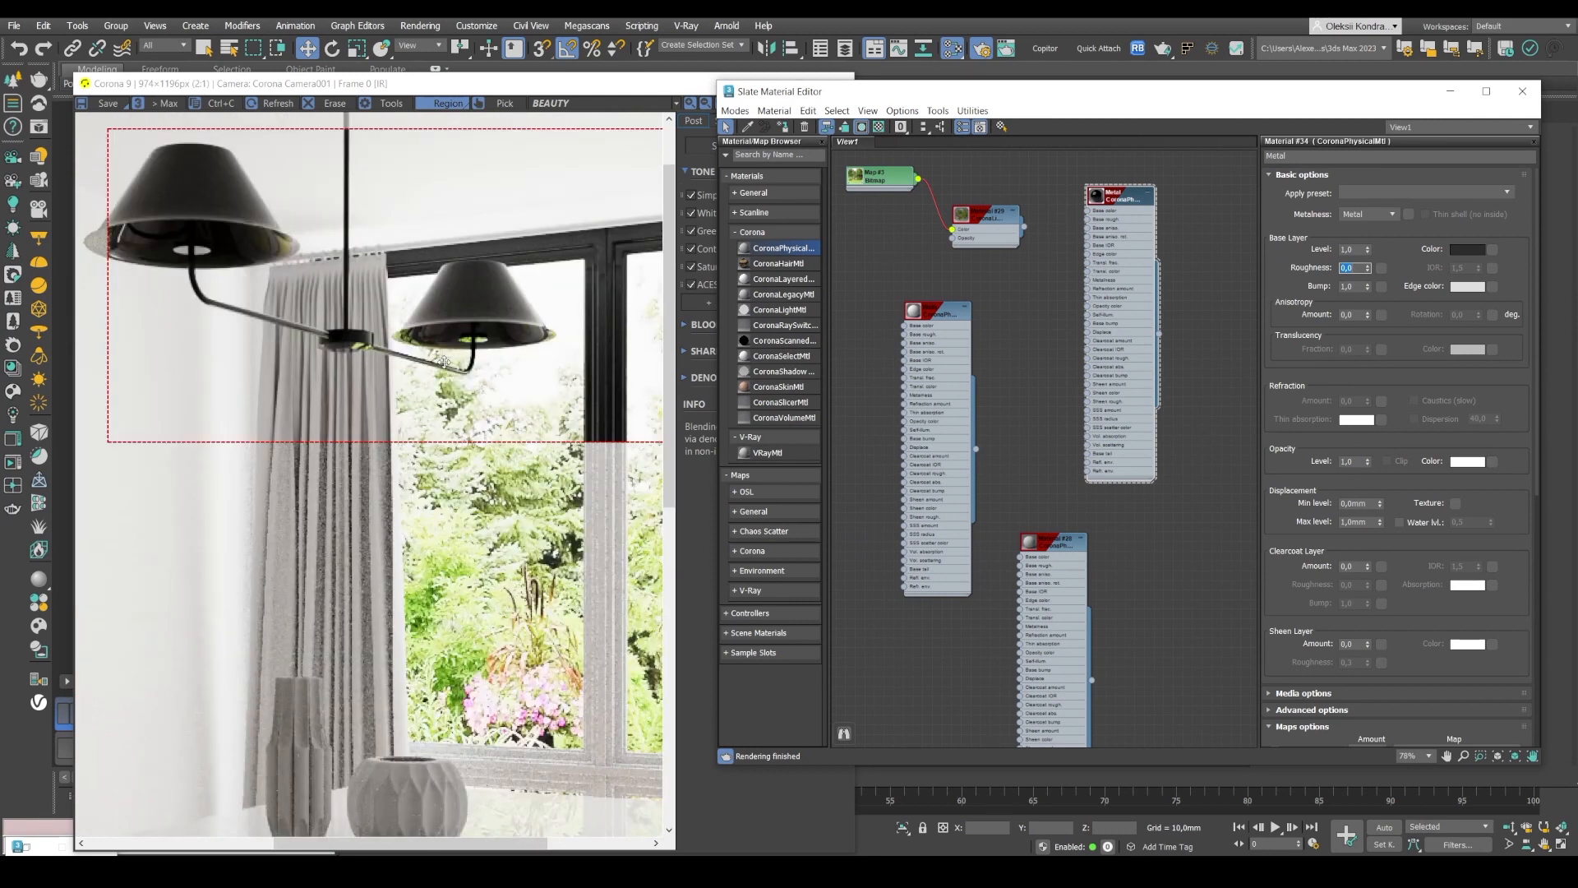
scroll(552, 308, "down", 1)
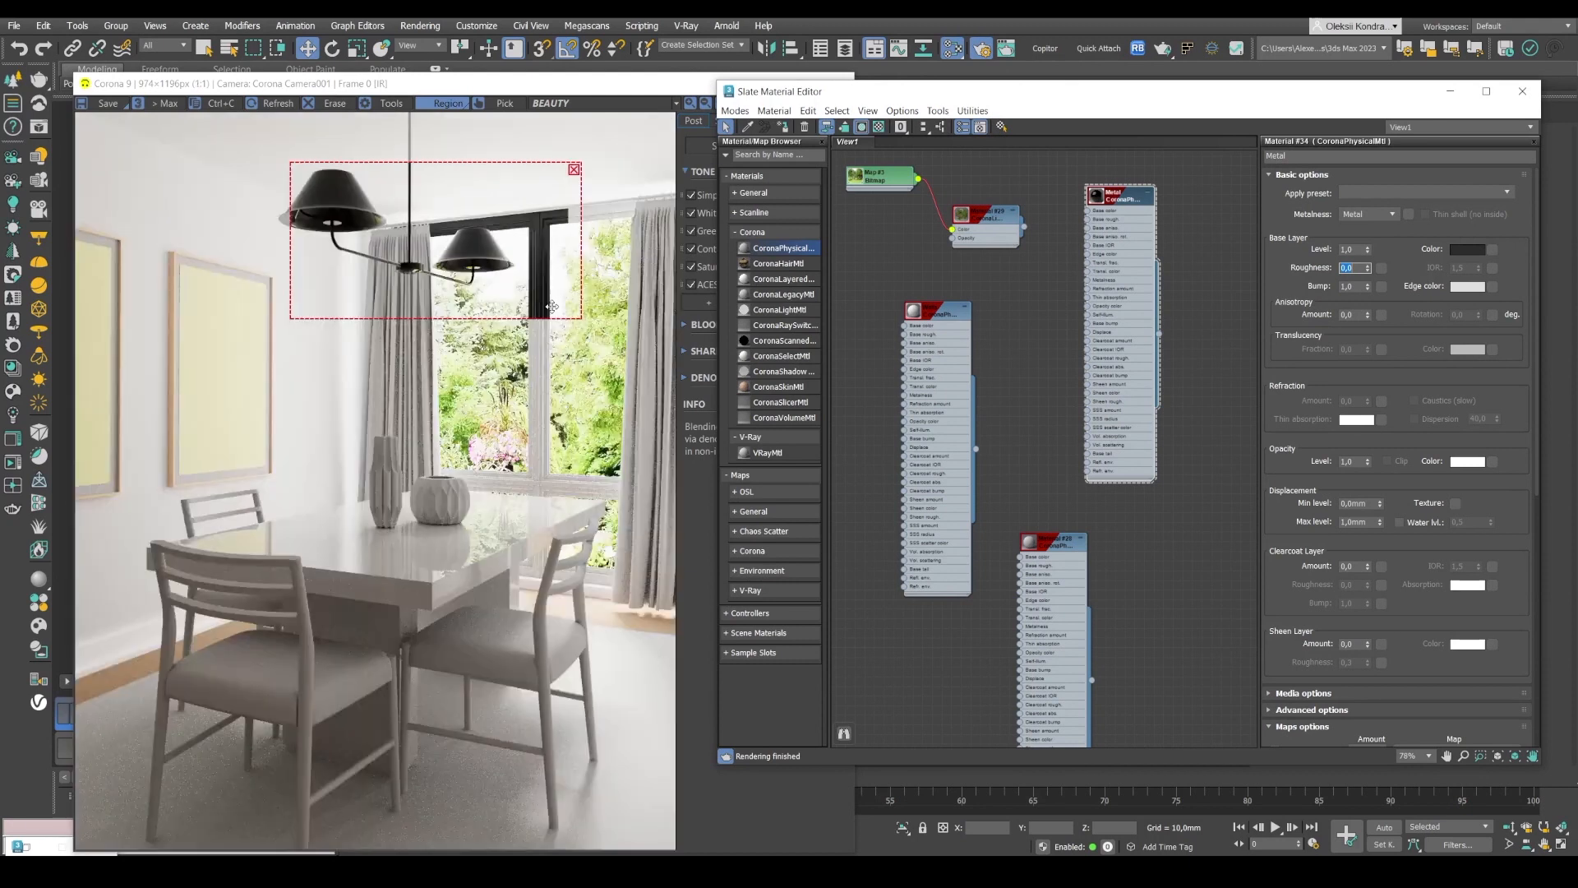
scroll(534, 234, "up", 1)
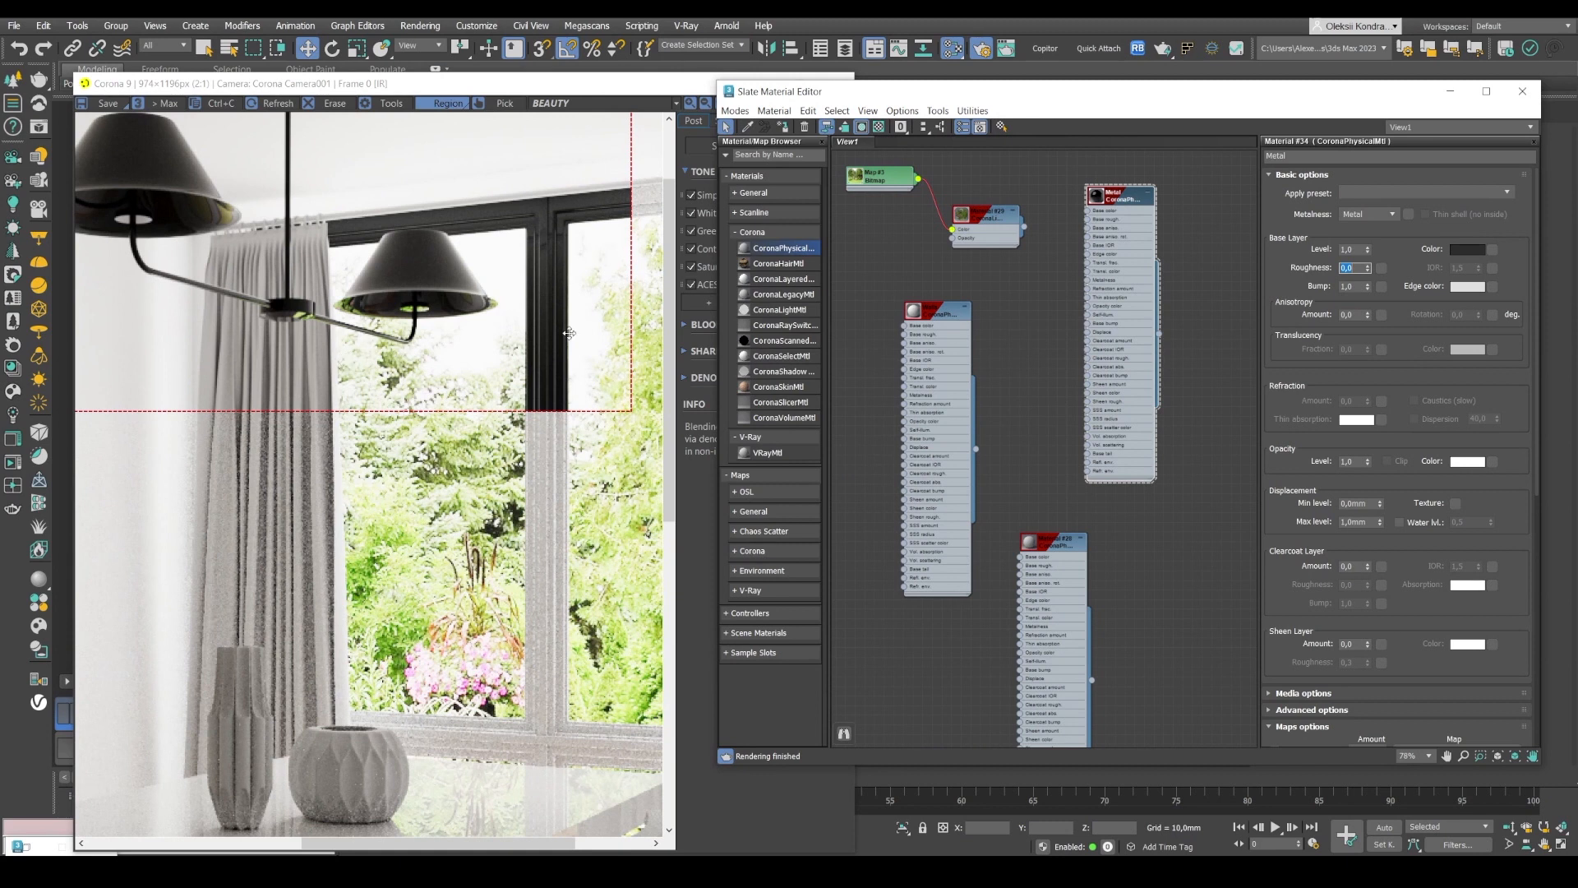
scroll(429, 323, "up", 1)
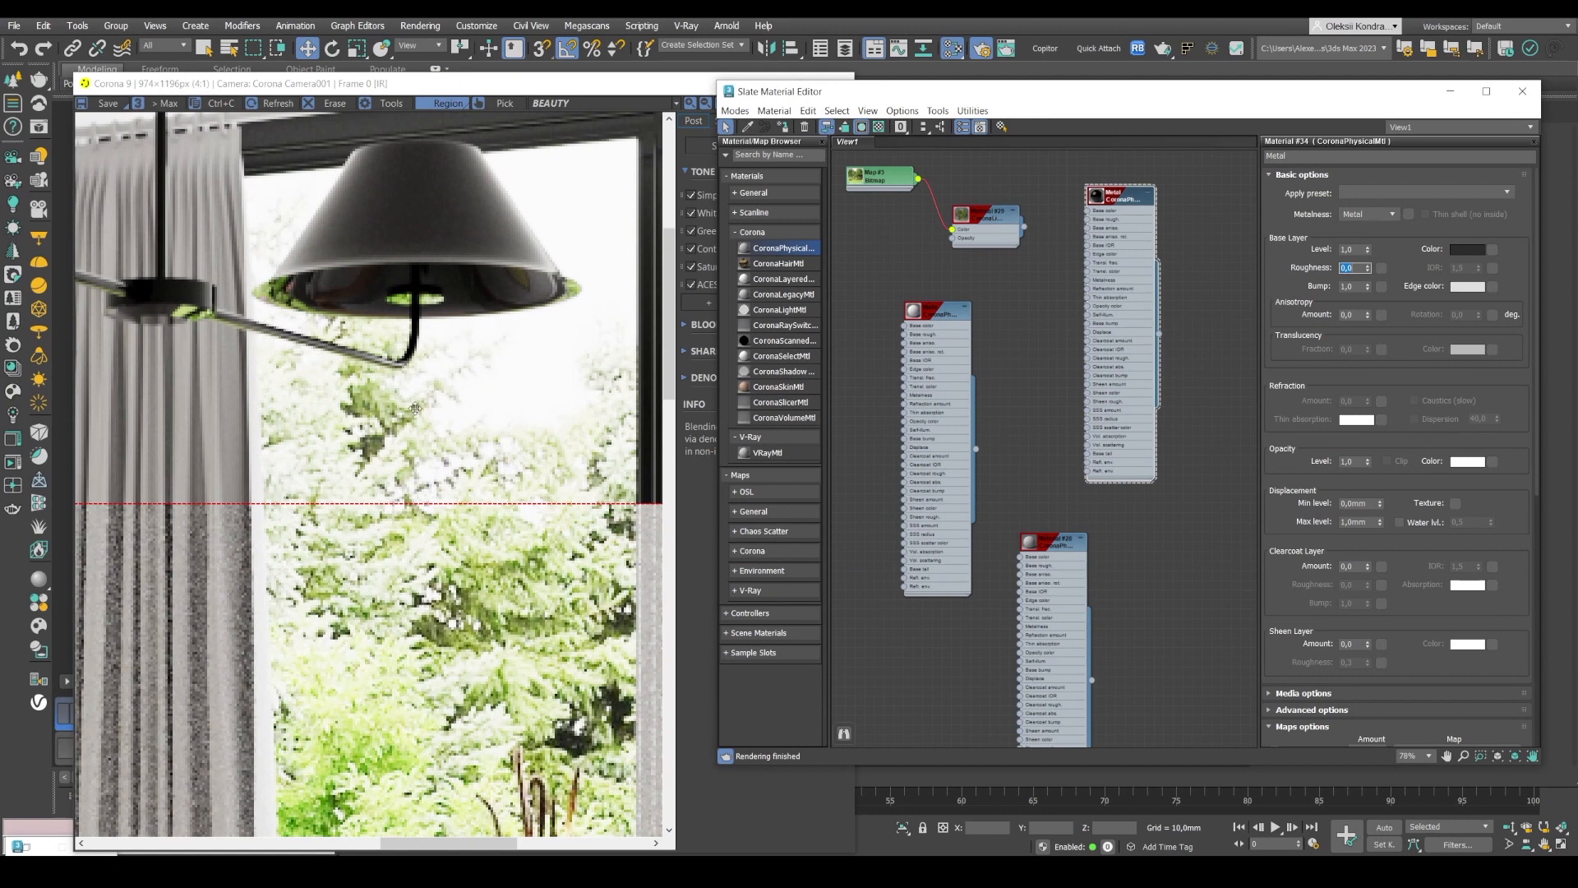
scroll(312, 307, "down", 1)
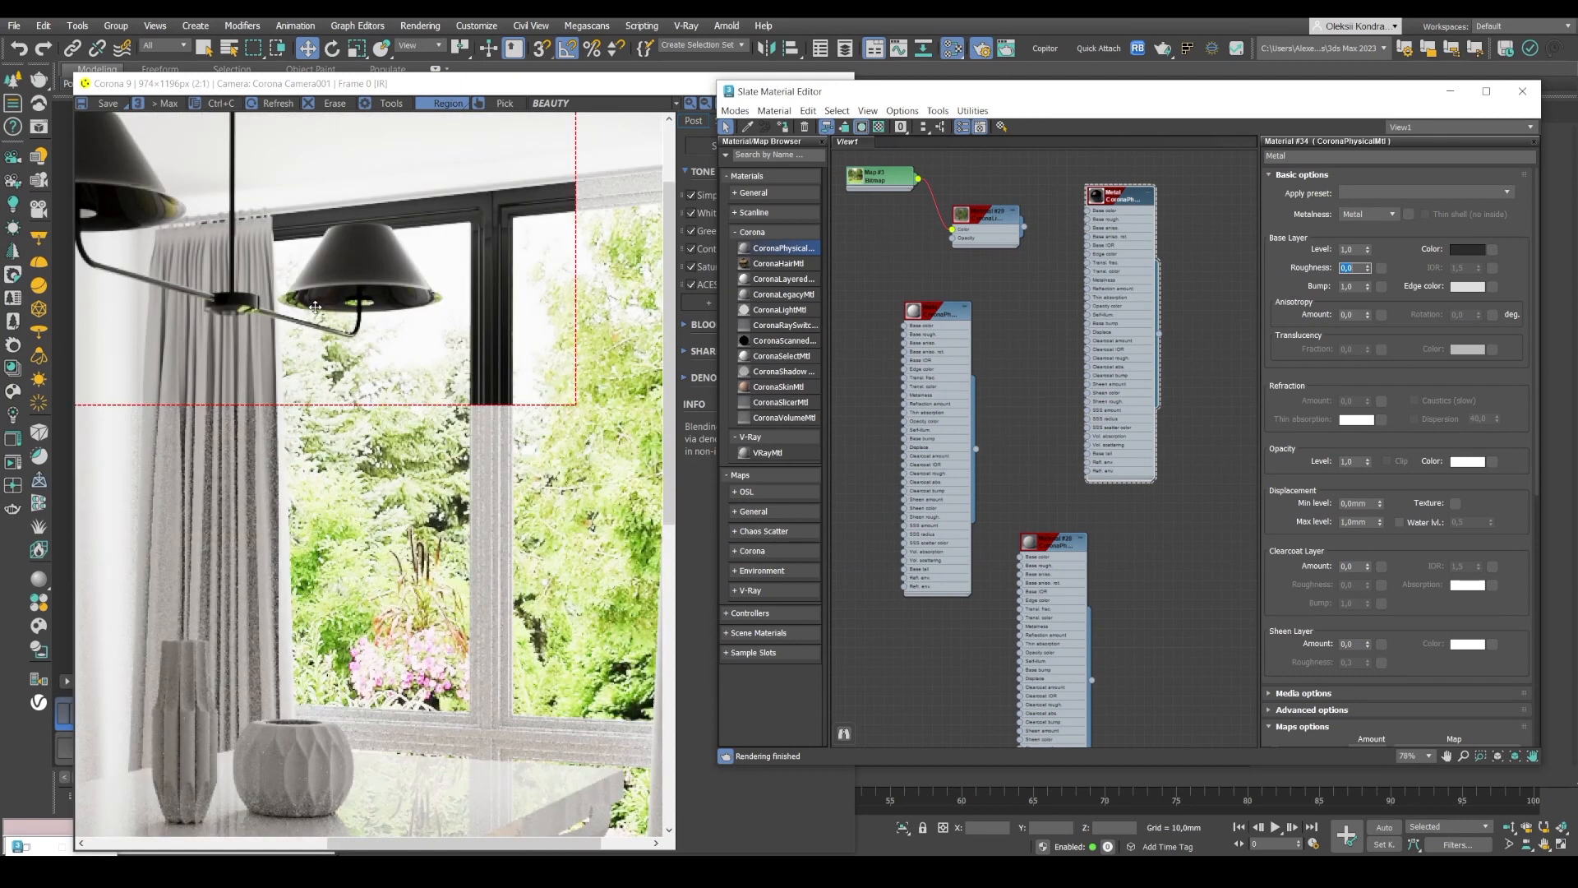
- Set the Metal material's base roughness to 0,3
left_click(1357, 268)
type("0,3")
key("Return")
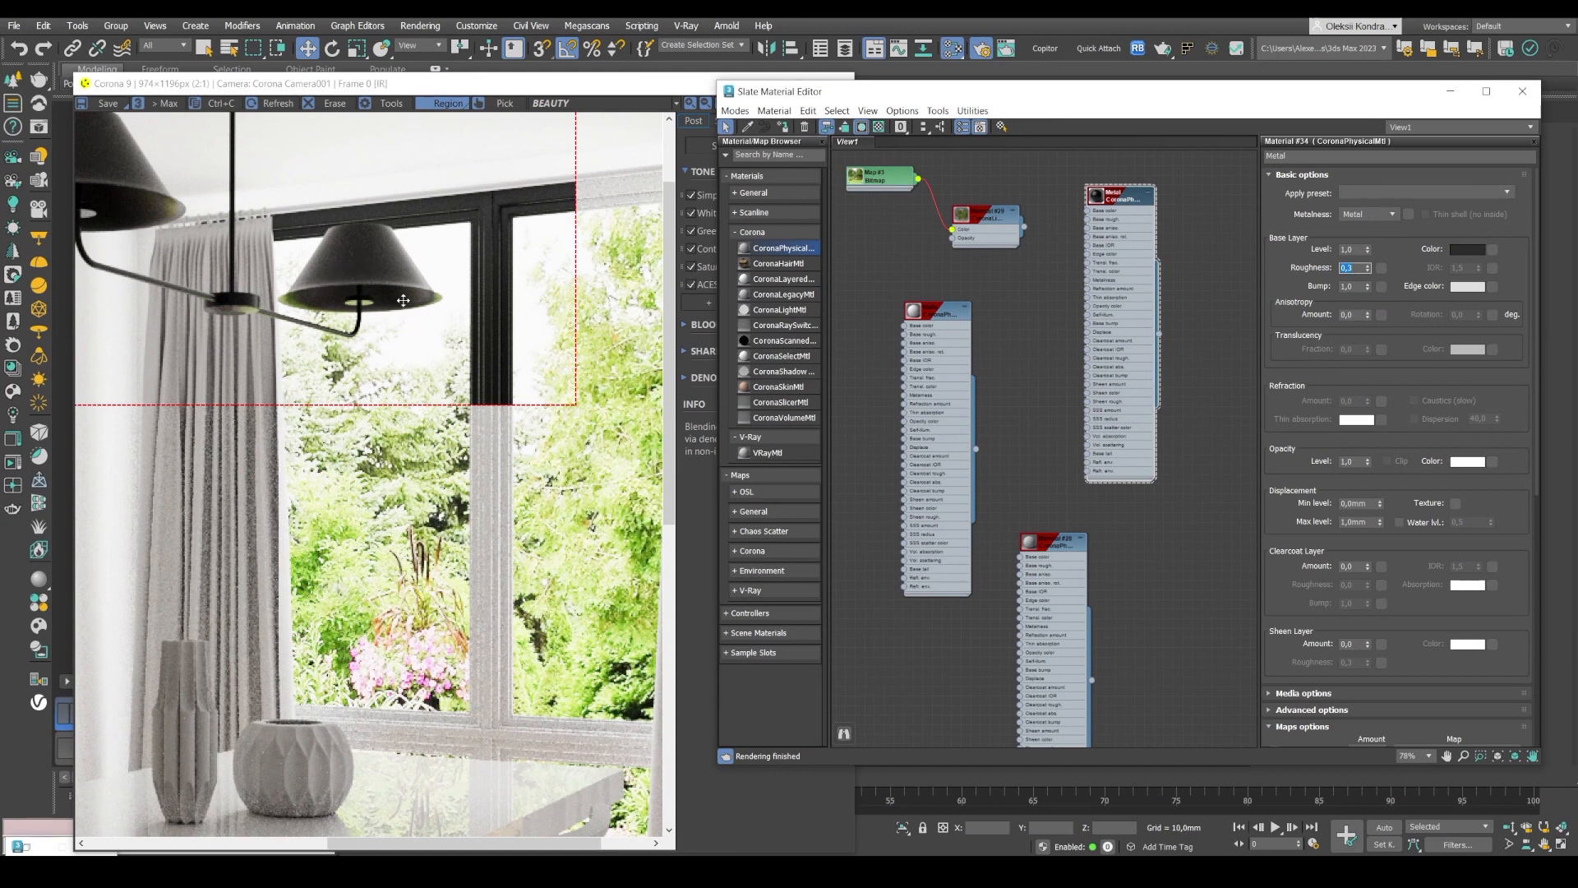
- Compare the black lamp with the reference photo and set the Metal material's base roughness to 0,4
key("alt+Tab")
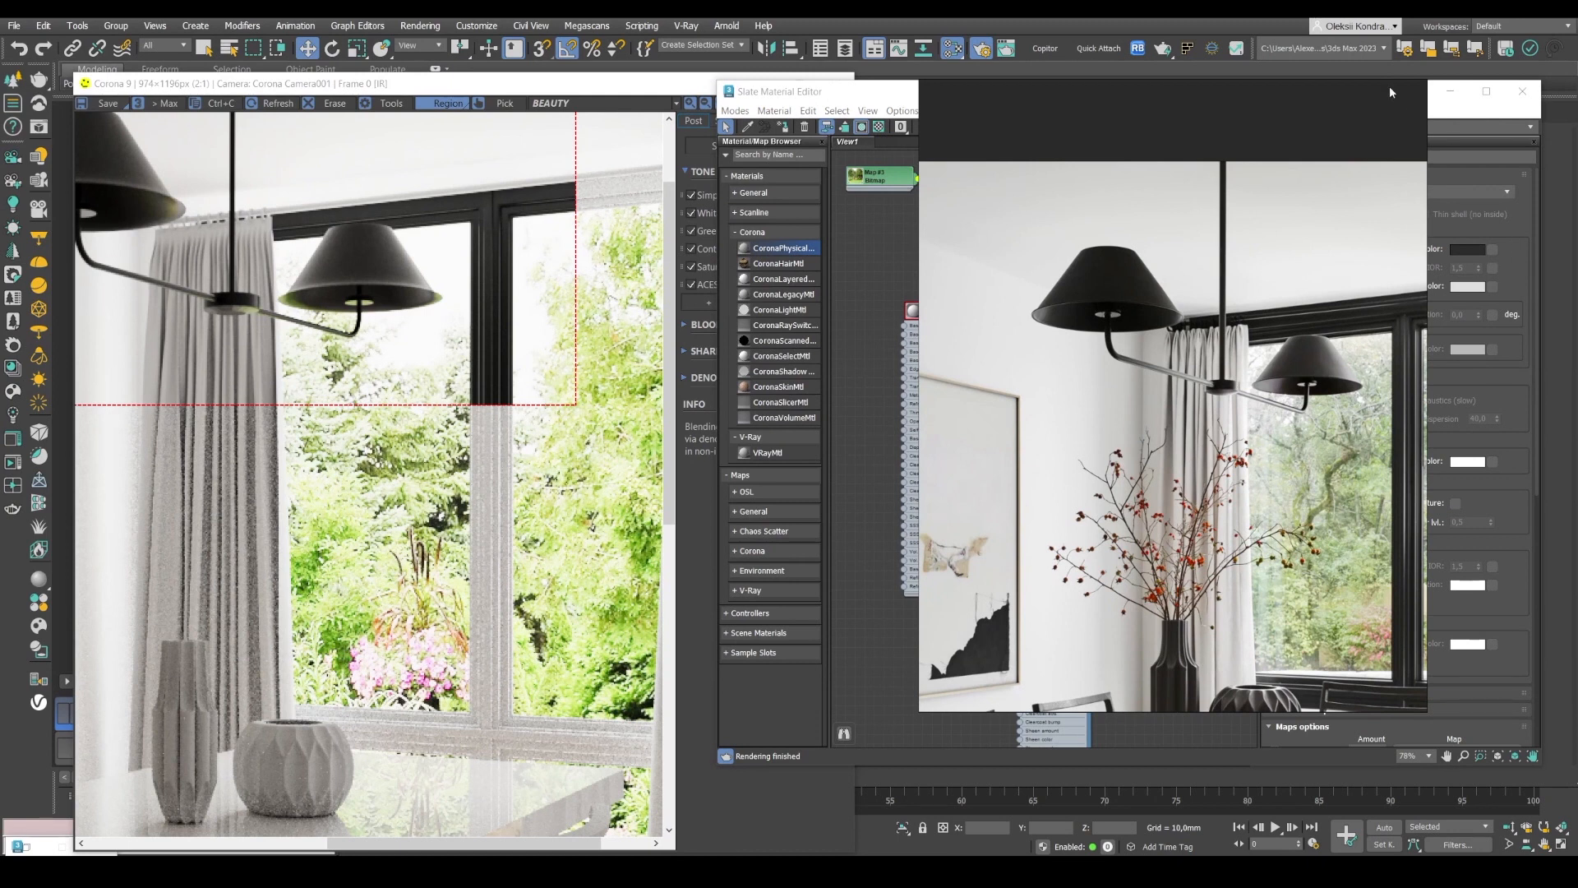
left_click(1484, 116)
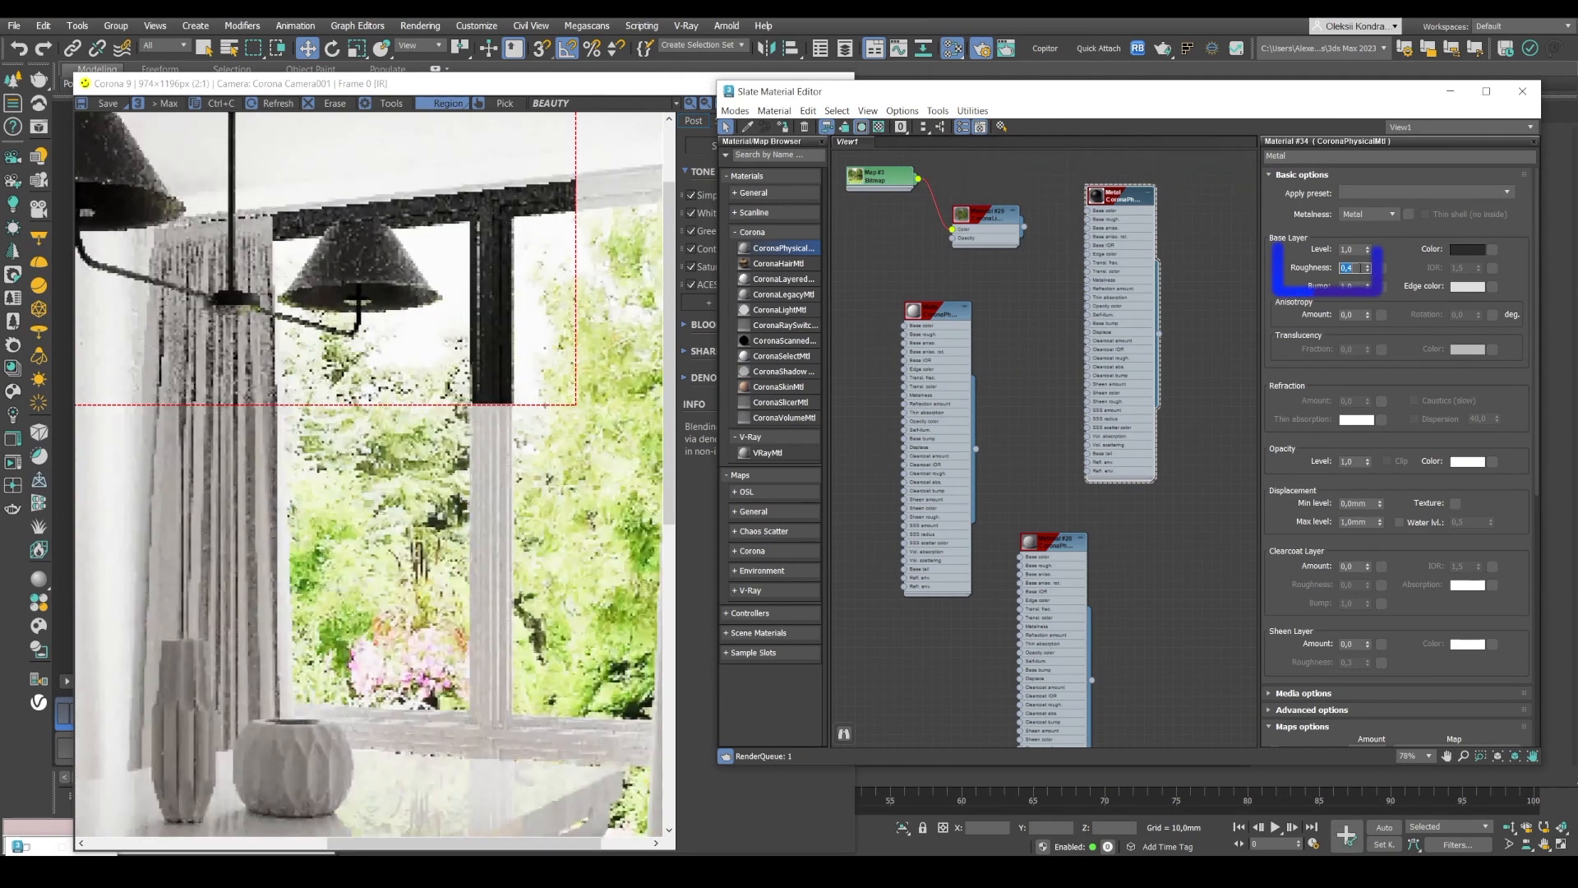
left_click(446, 243)
scroll(459, 229, "up", 1)
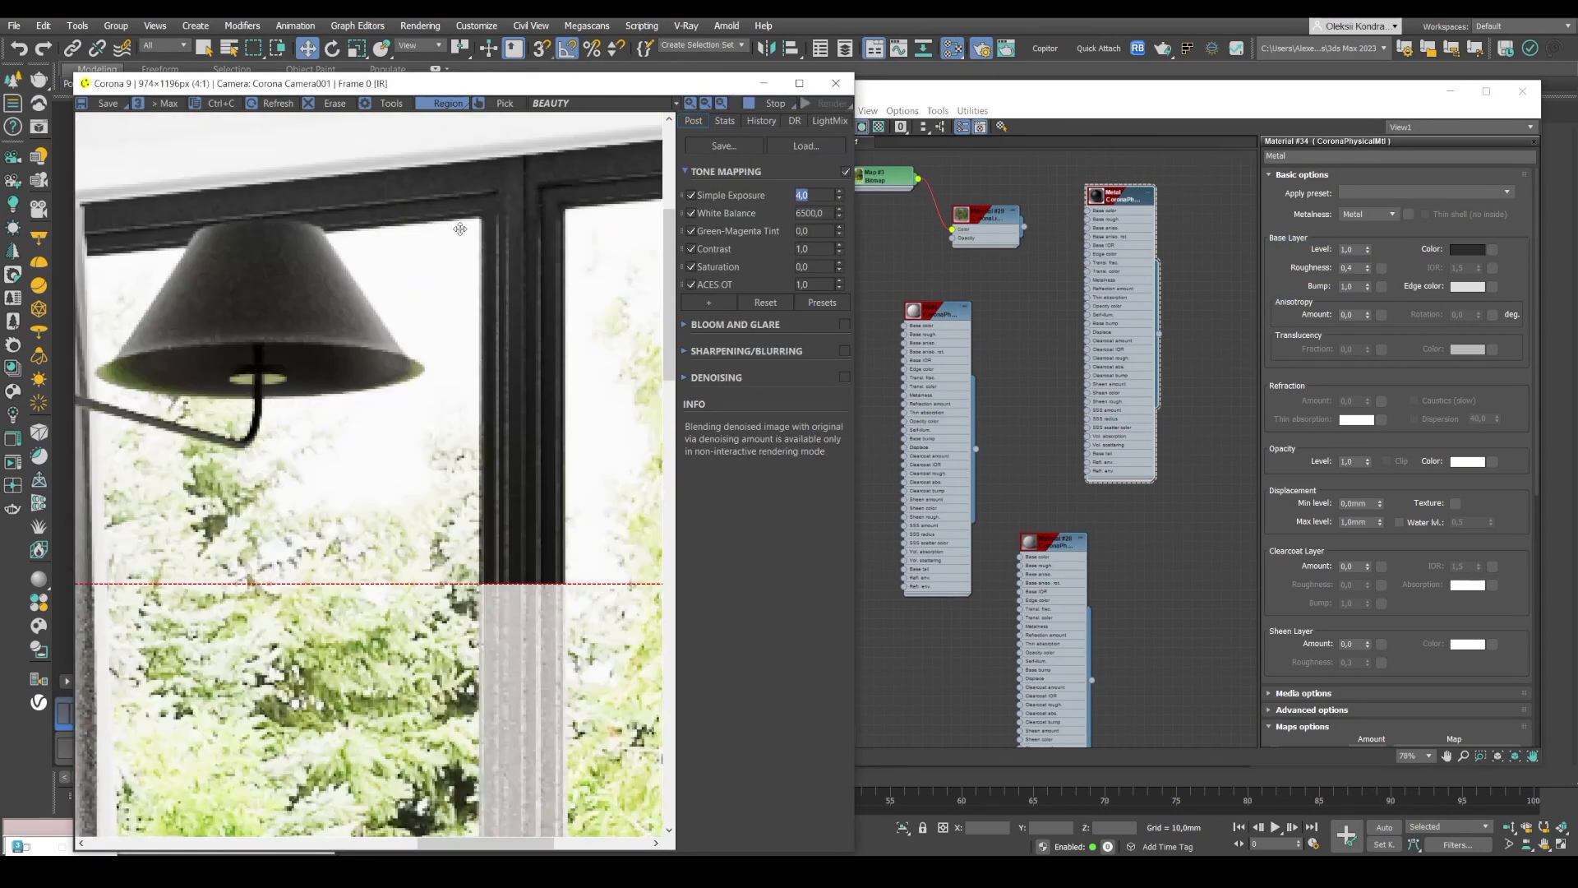
scroll(459, 229, "down", 2)
left_click_drag(462, 249, 531, 220)
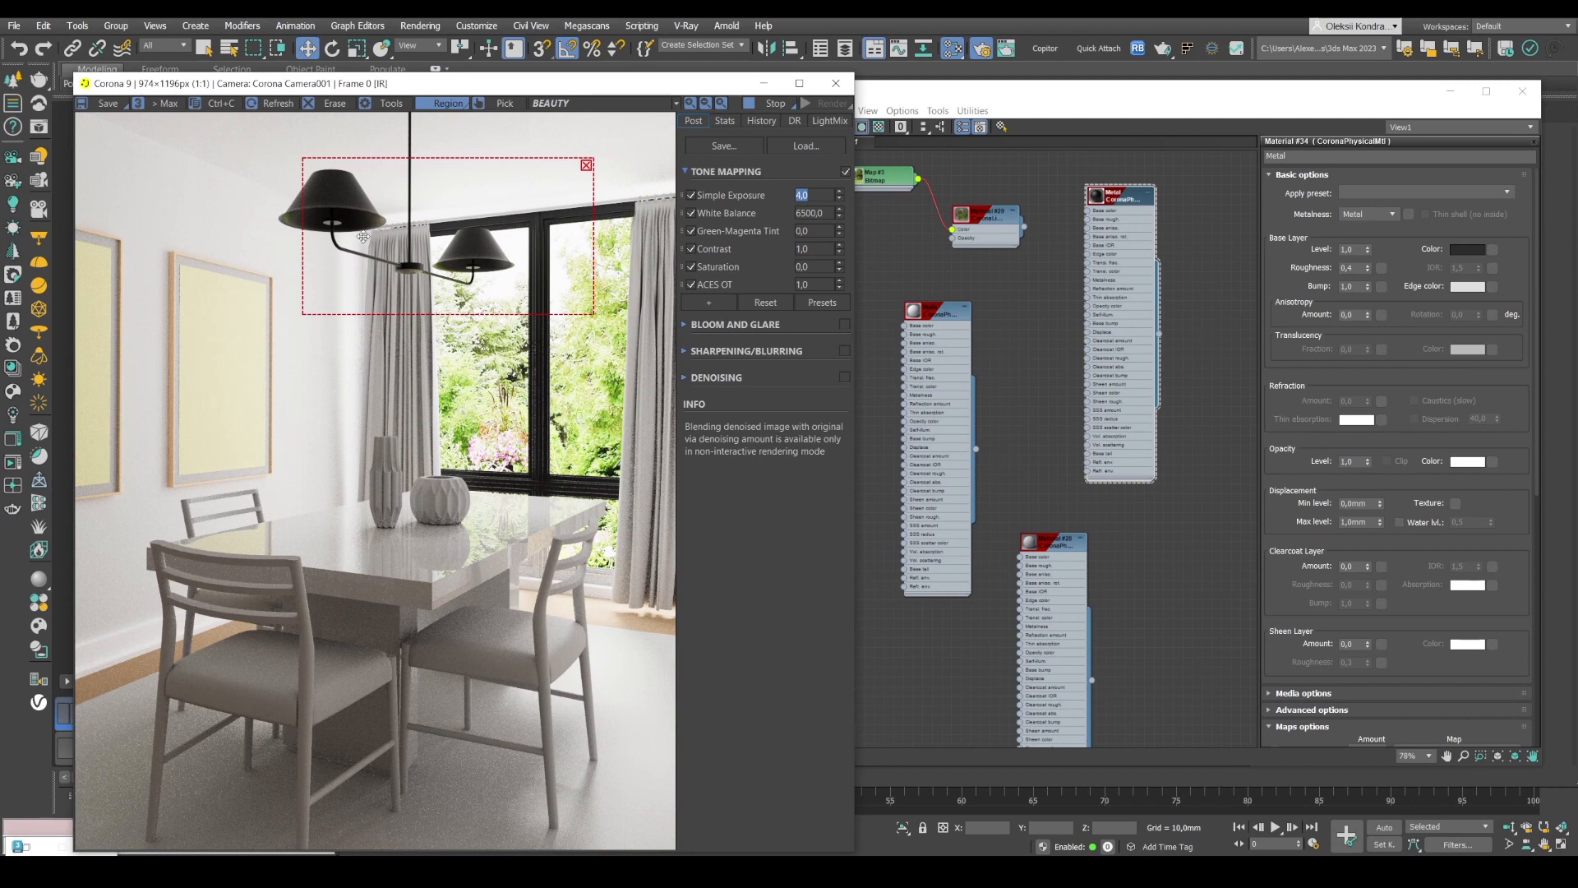
- Assign the Metal material to the curtain rod selected in the Left view and shift the render region across the curtain and wall
left_click(1440, 95)
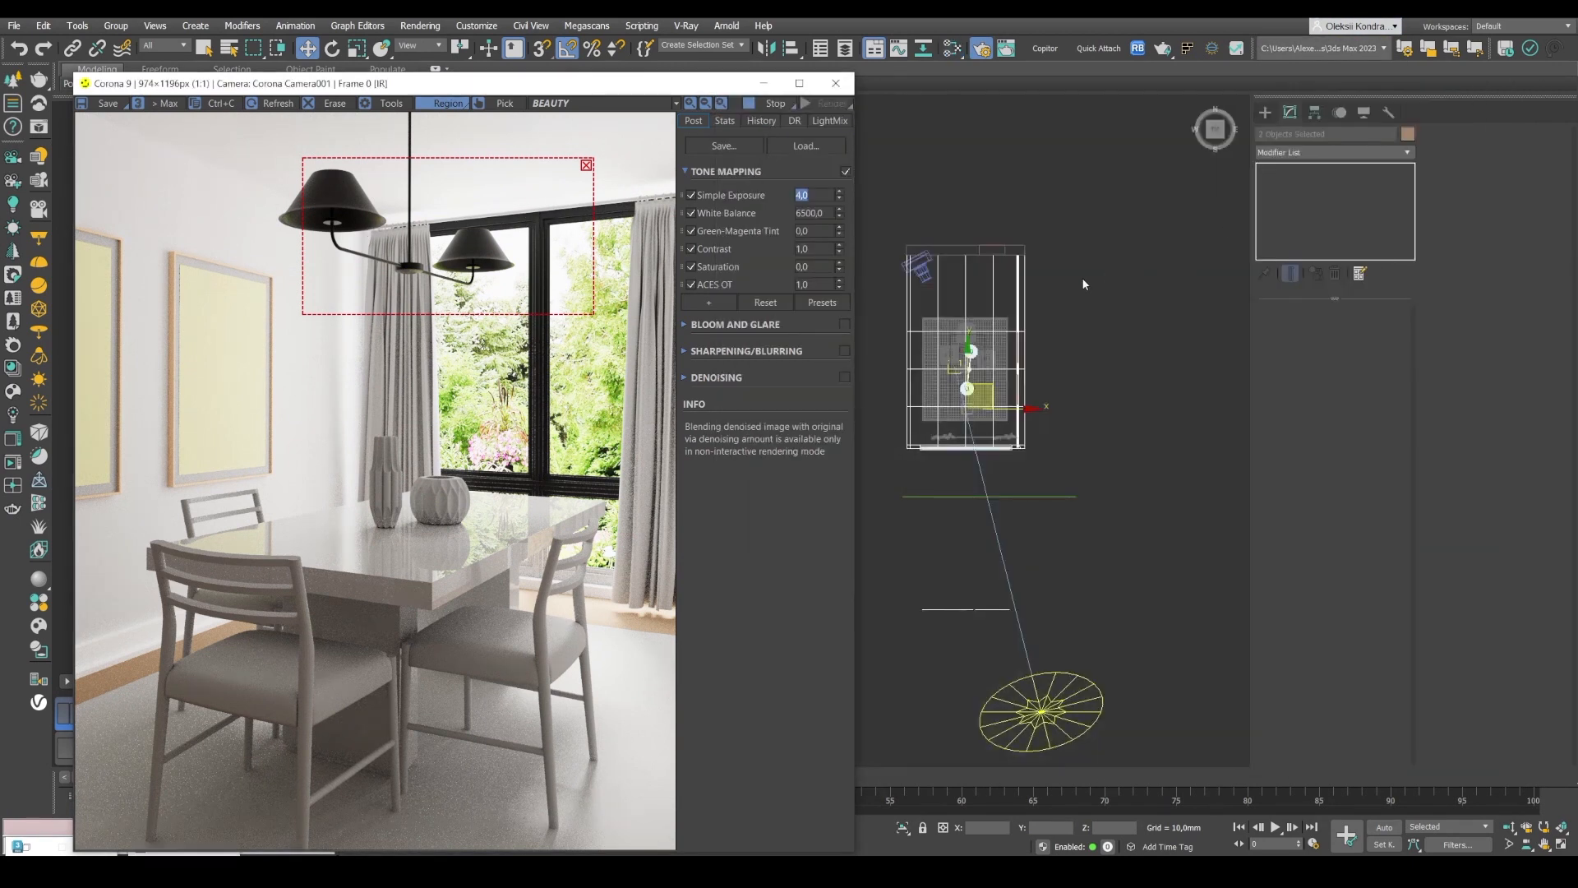
key("l")
scroll(1015, 392, "up", 12)
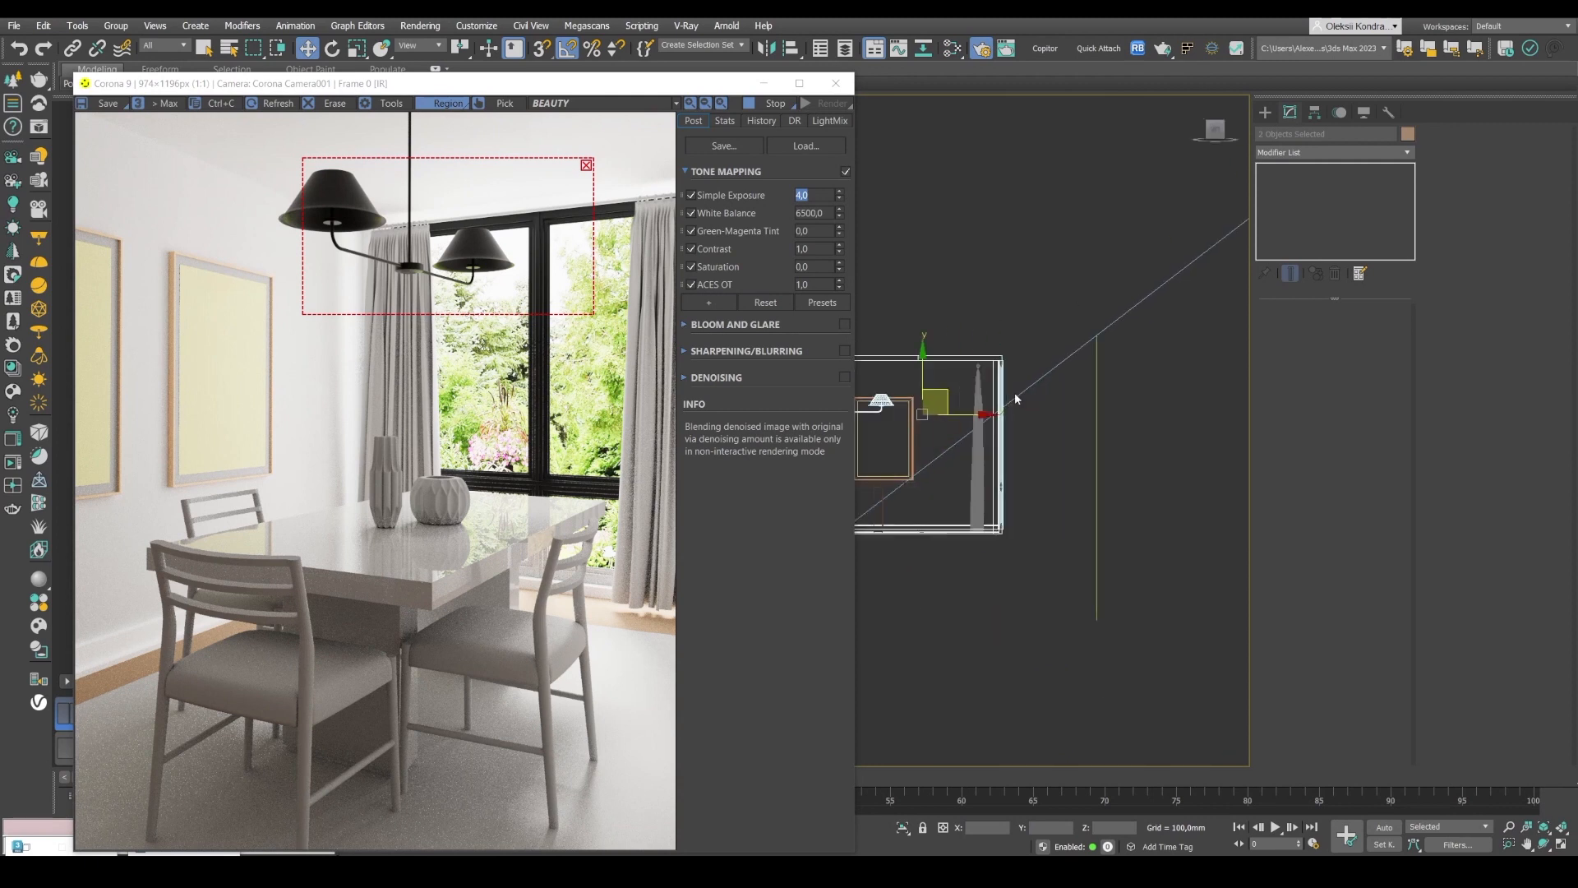
left_click_drag(1060, 405, 1059, 405)
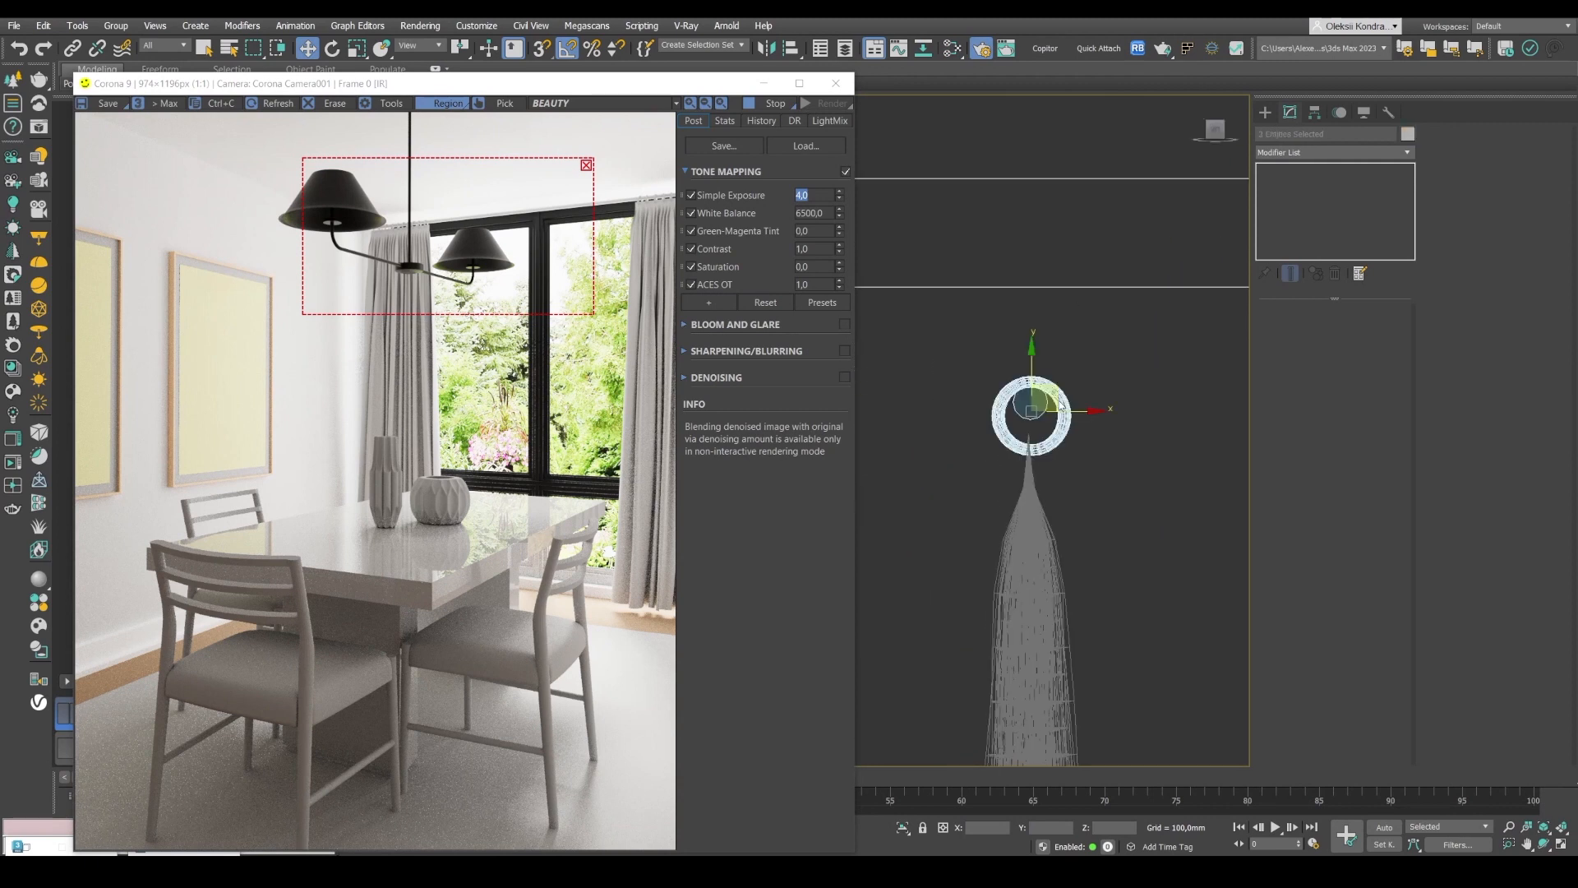
key("m")
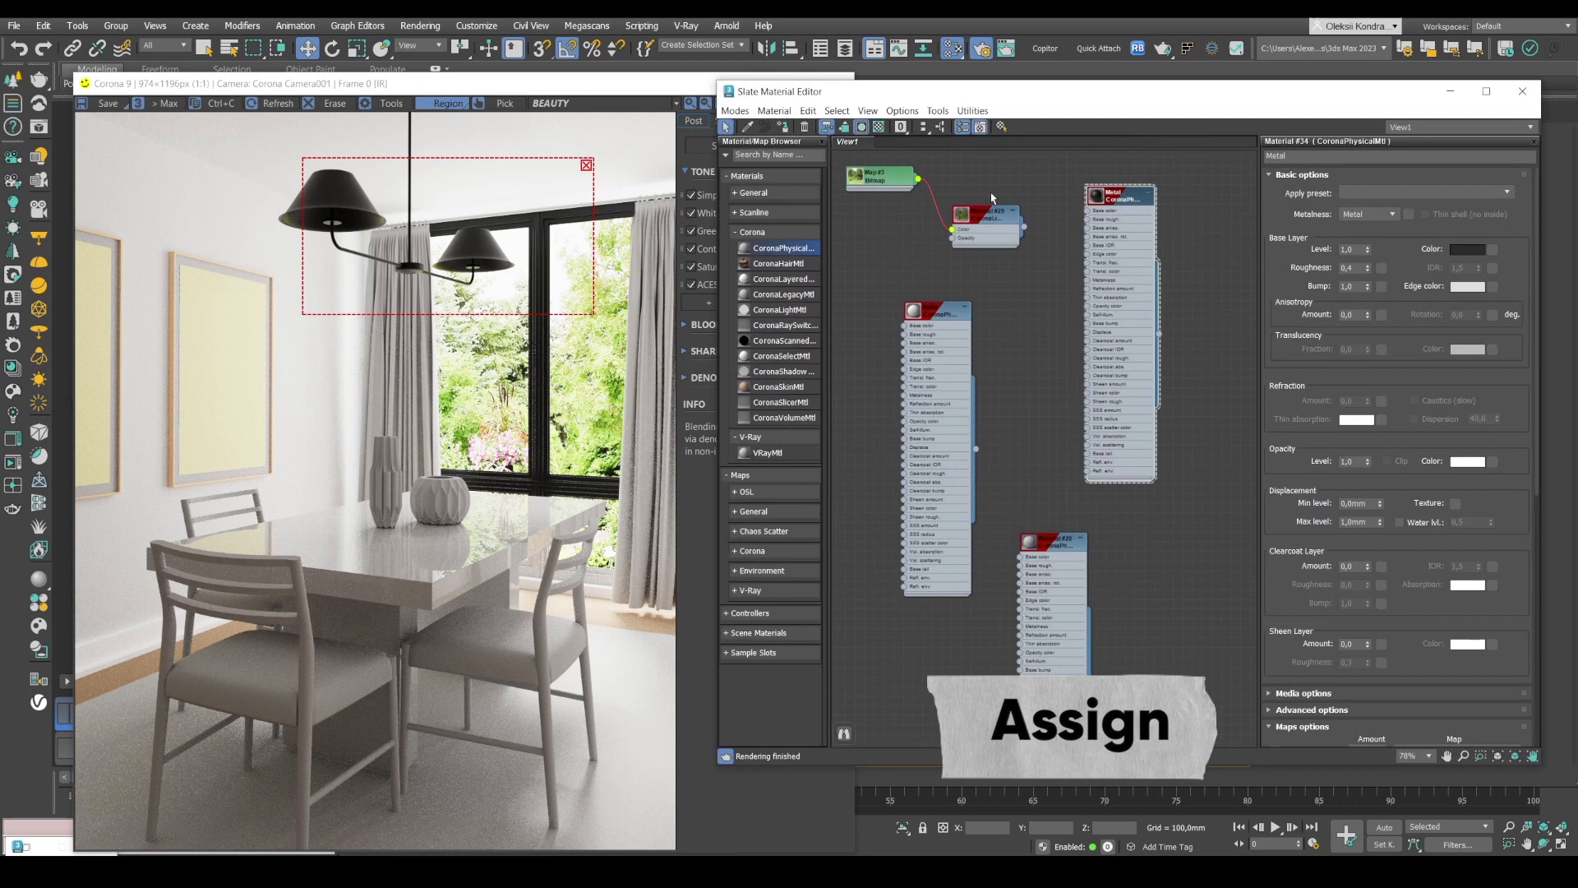
left_click(785, 129)
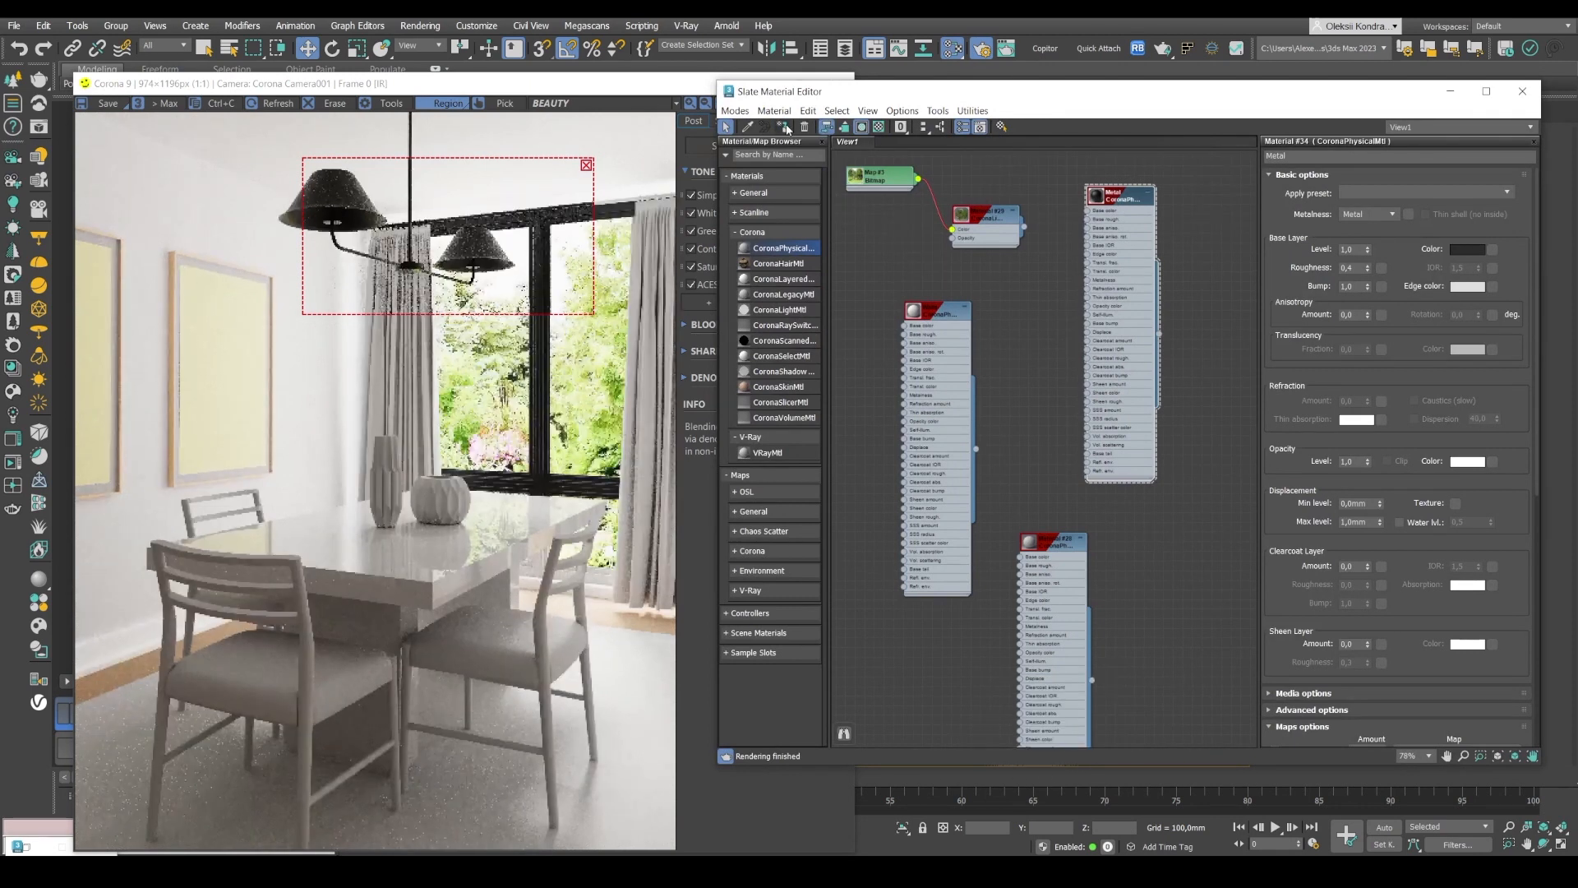
left_click_drag(530, 243, 375, 236)
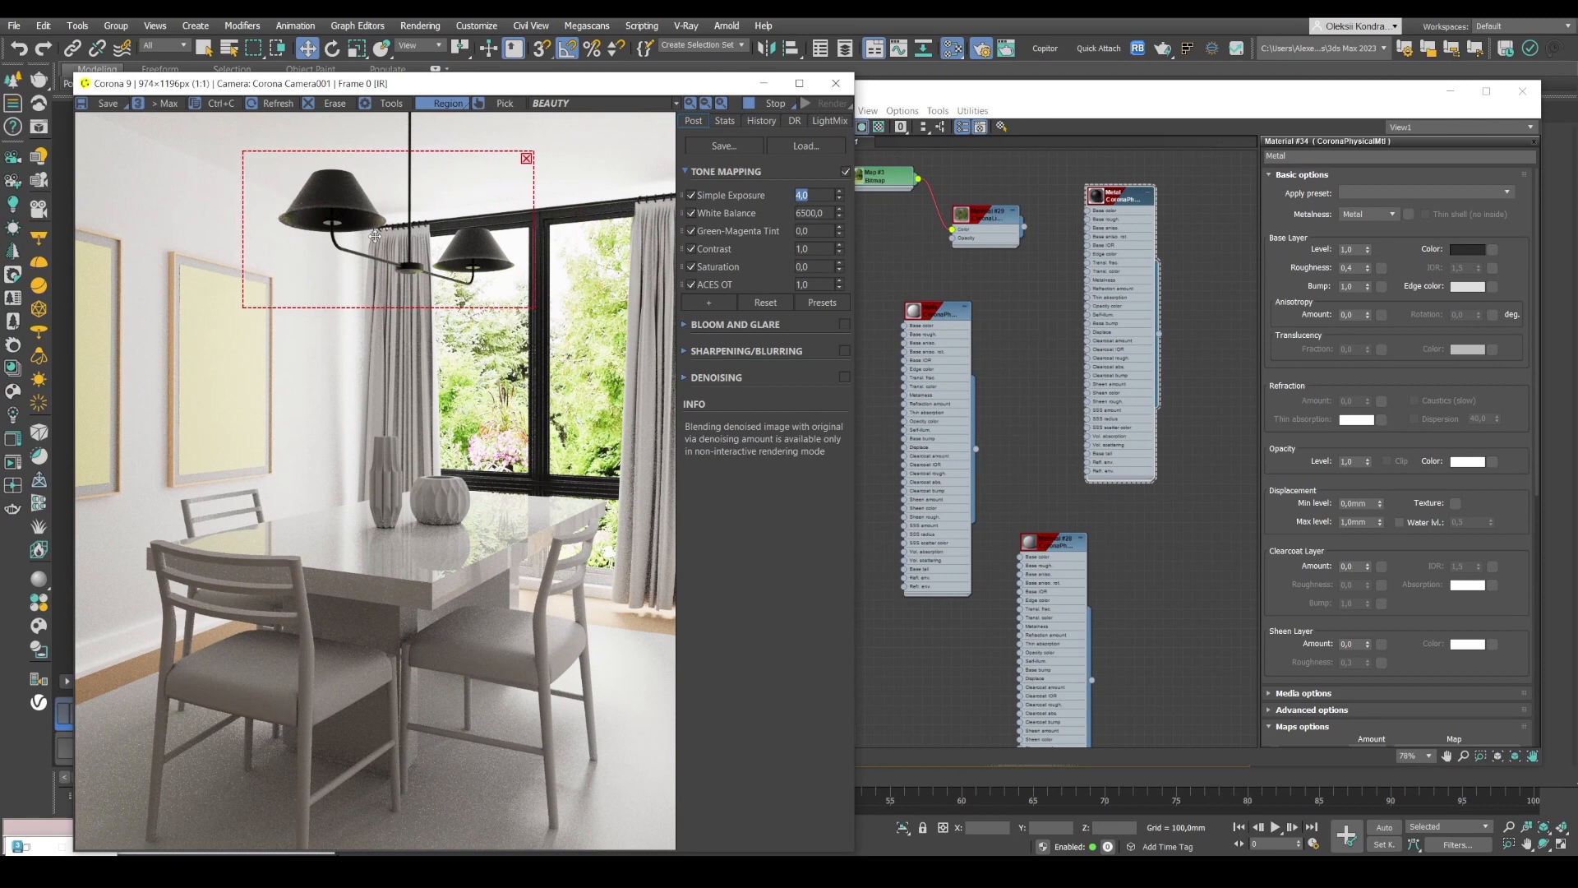
left_click_drag(371, 240, 259, 263)
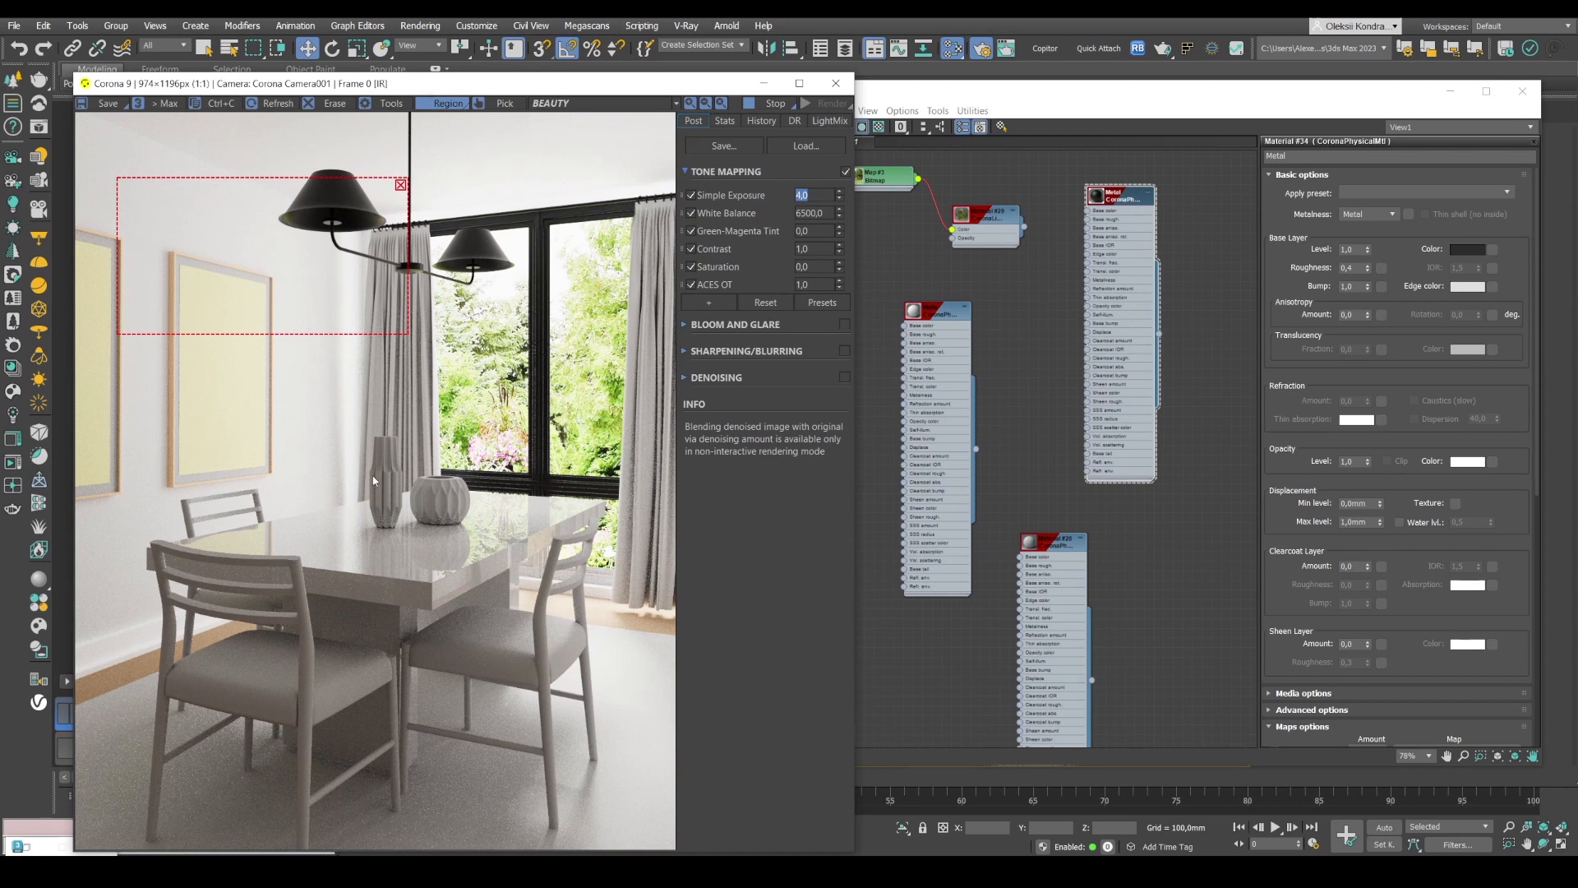
- Examine the picture frames, vases, table and lamp in the reference photo
scroll(1050, 309, "down", 2)
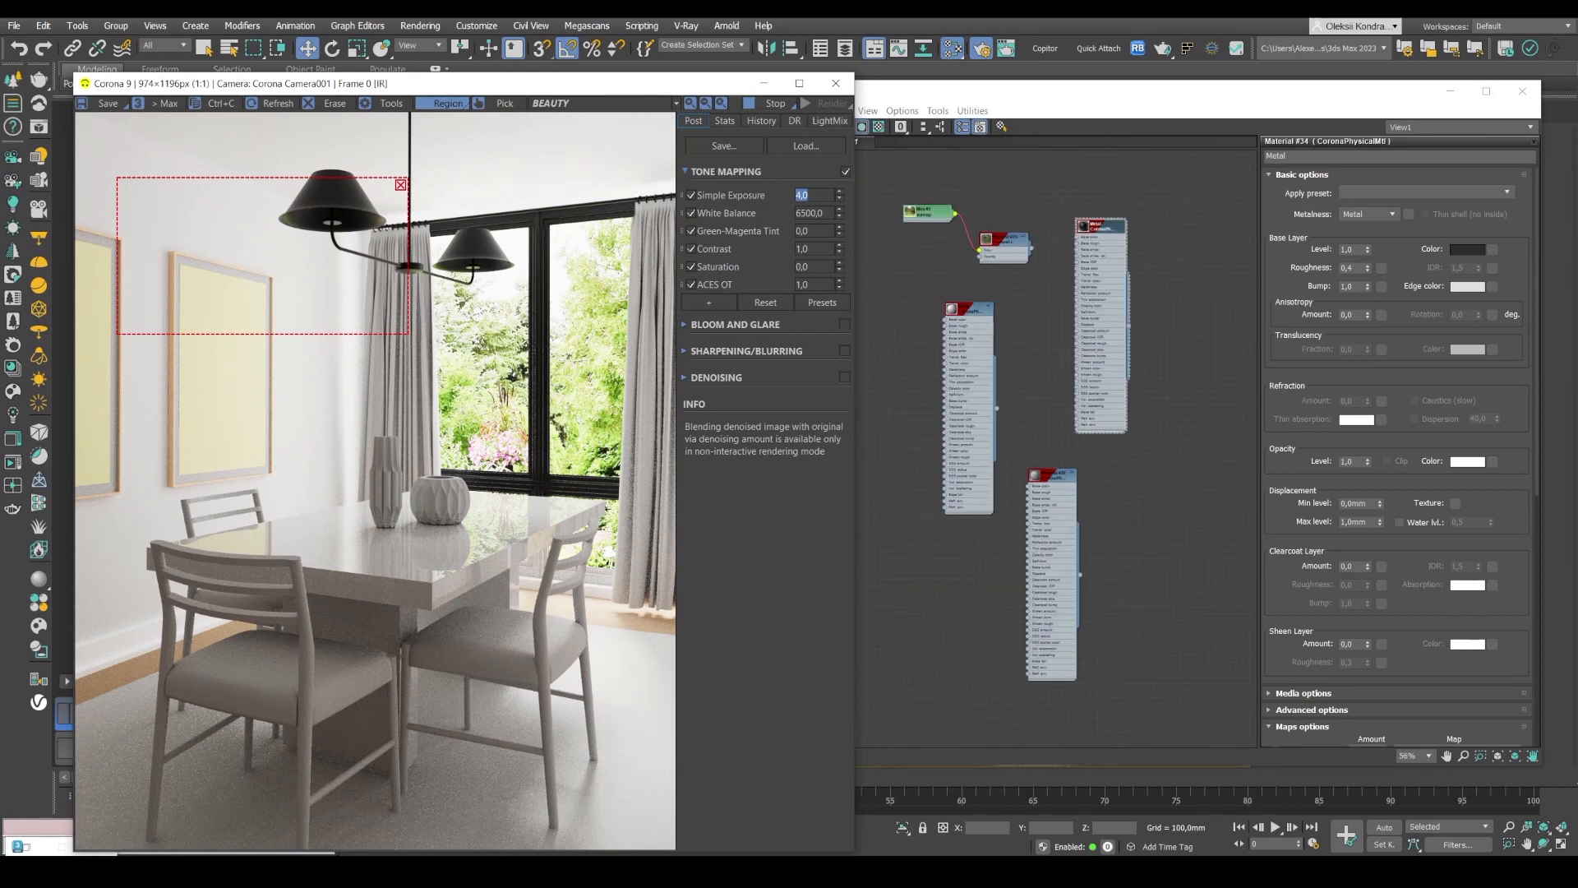
key("alt+Tab")
middle_click_drag(1013, 495, 1143, 305)
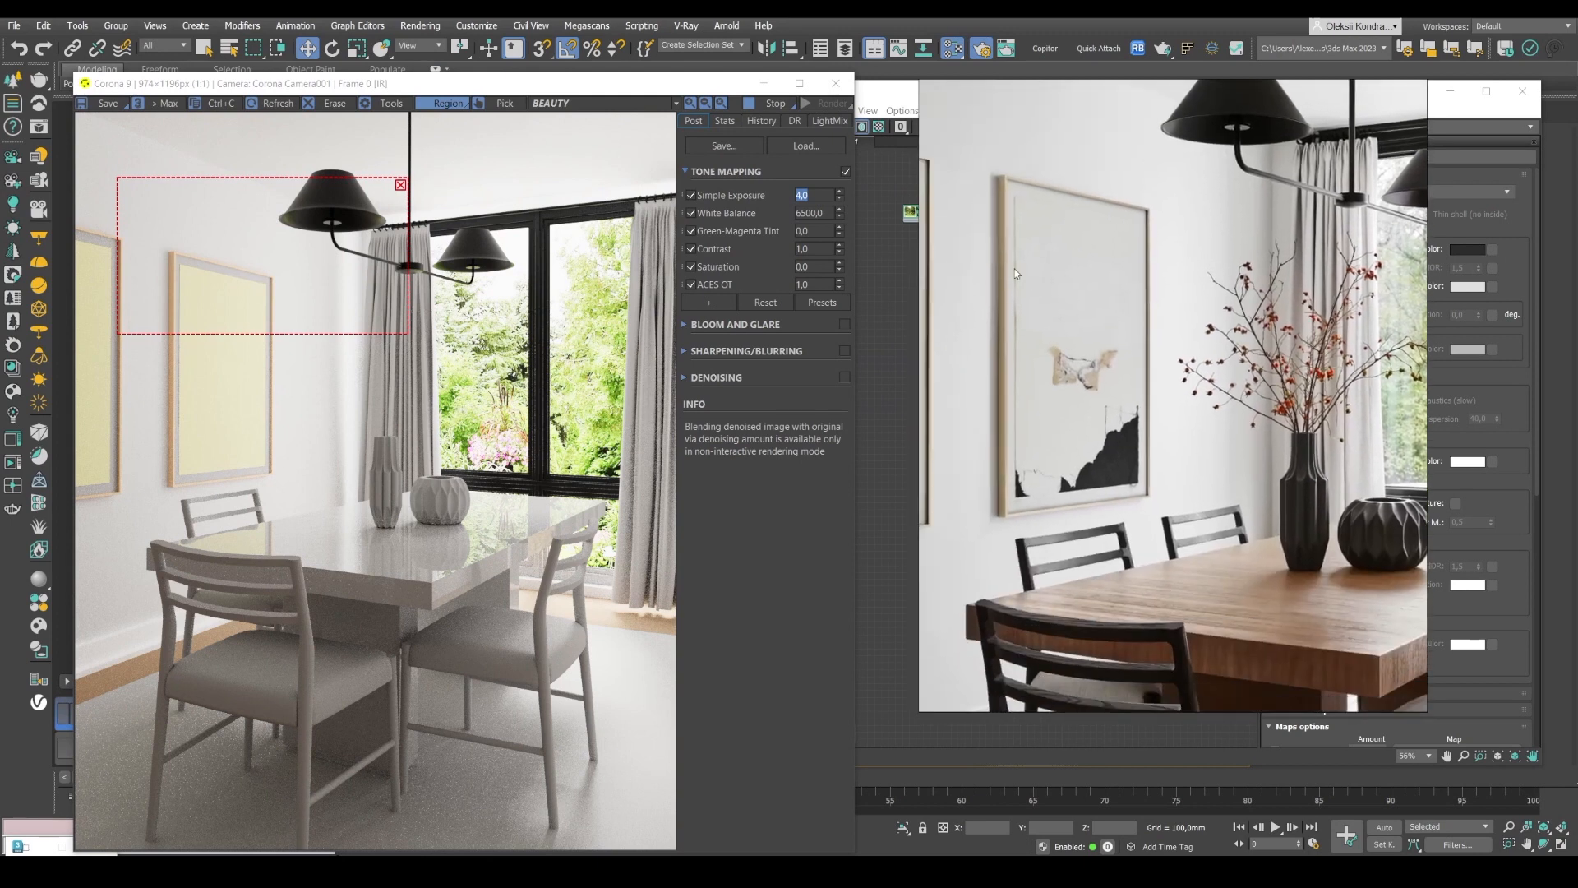
scroll(995, 264, "up", 3)
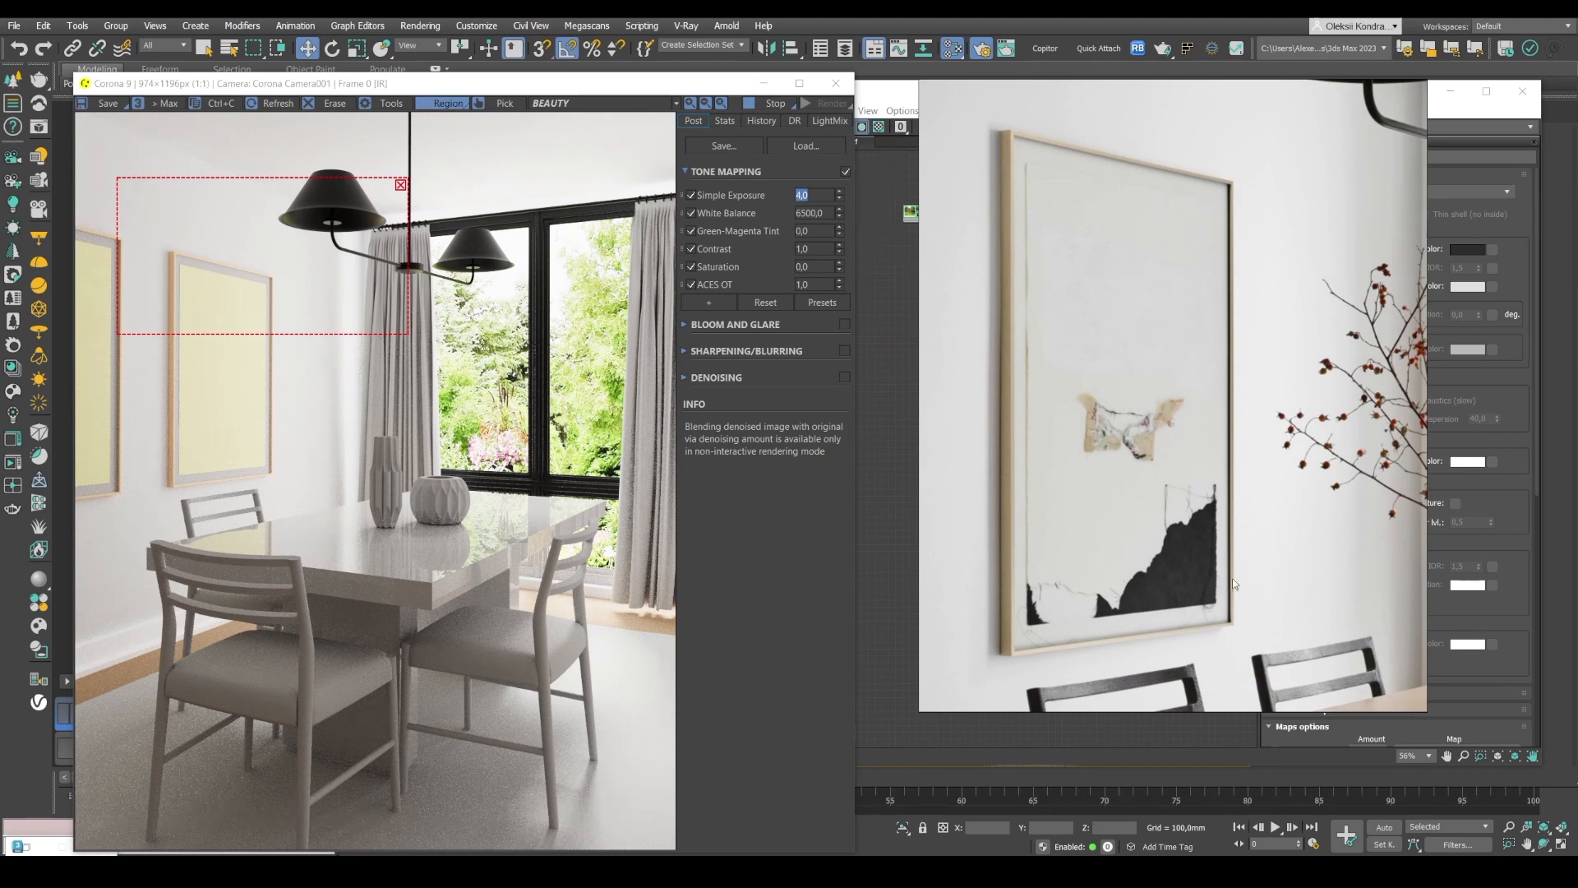
scroll(941, 284, "down", 3)
scroll(1295, 455, "up", 4)
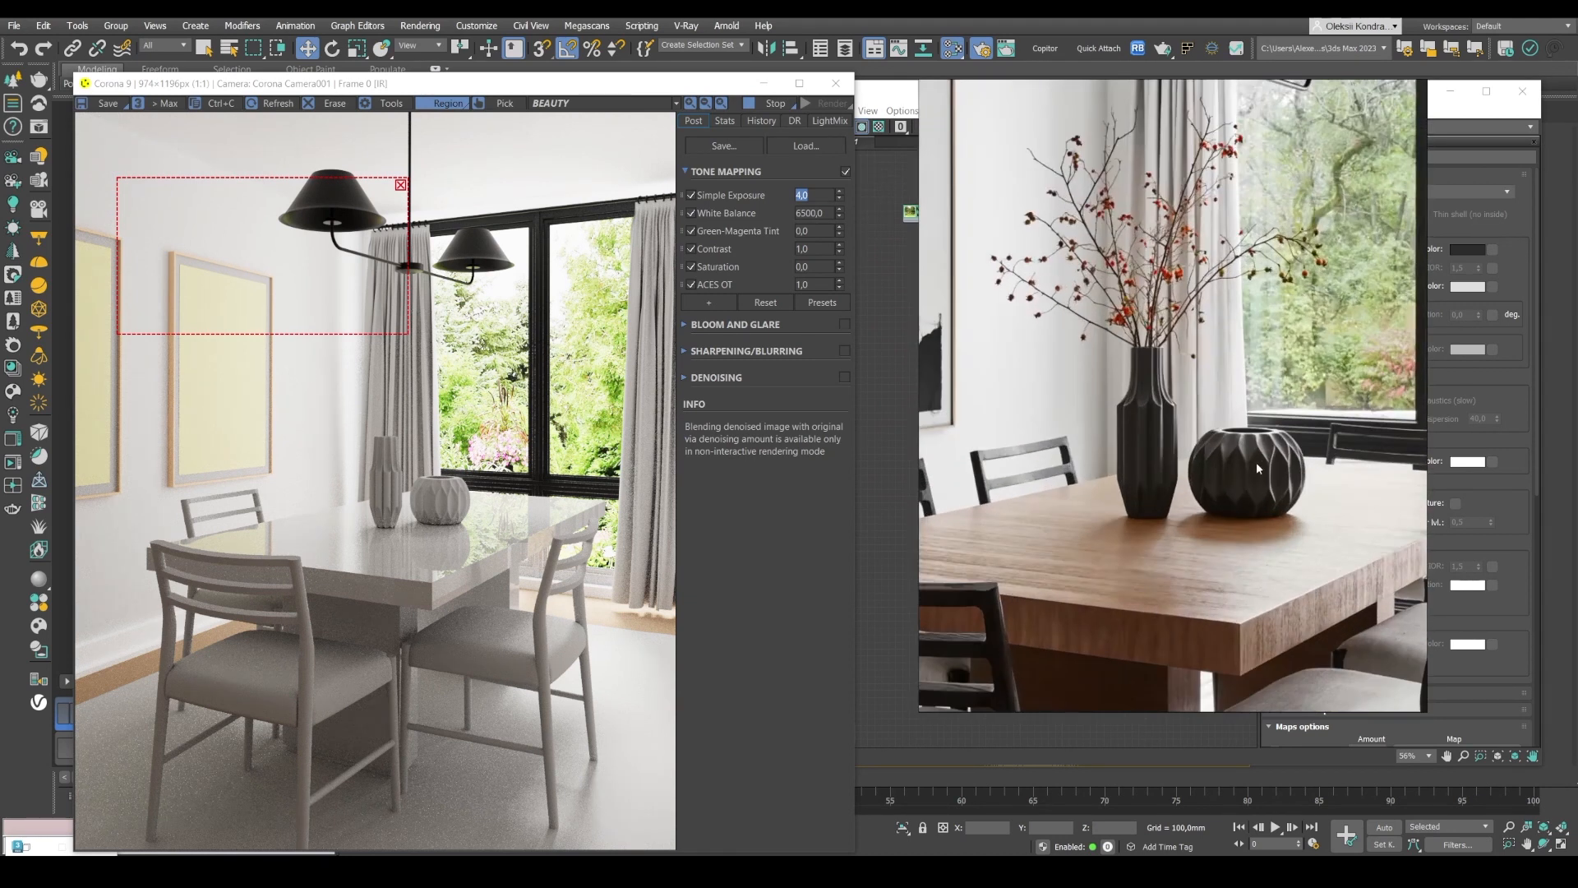
scroll(1234, 456, "down", 2)
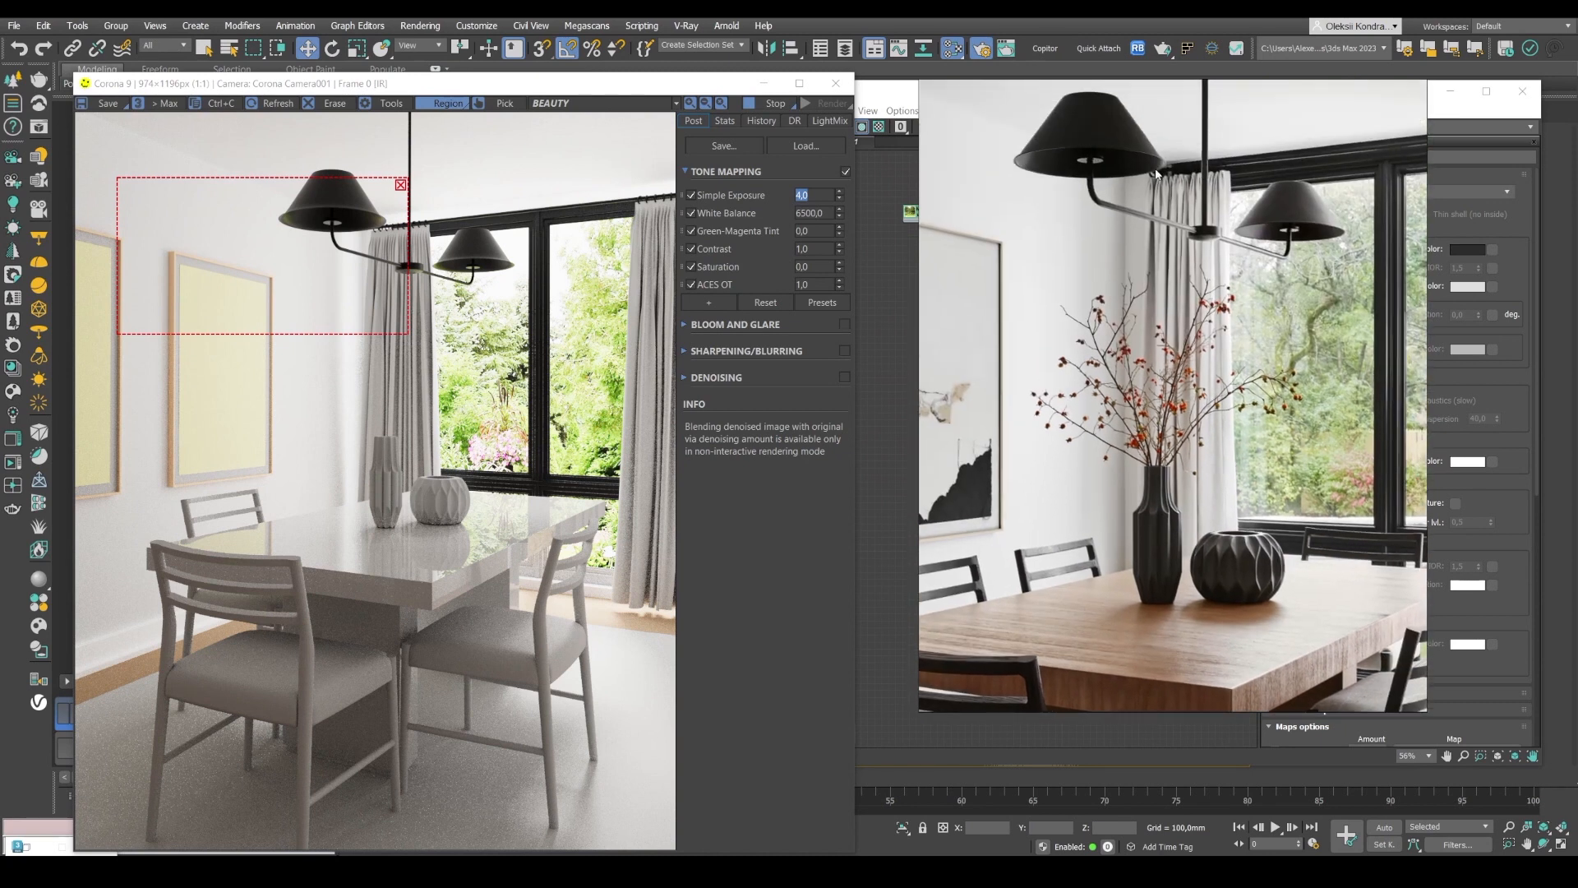
left_click(904, 294)
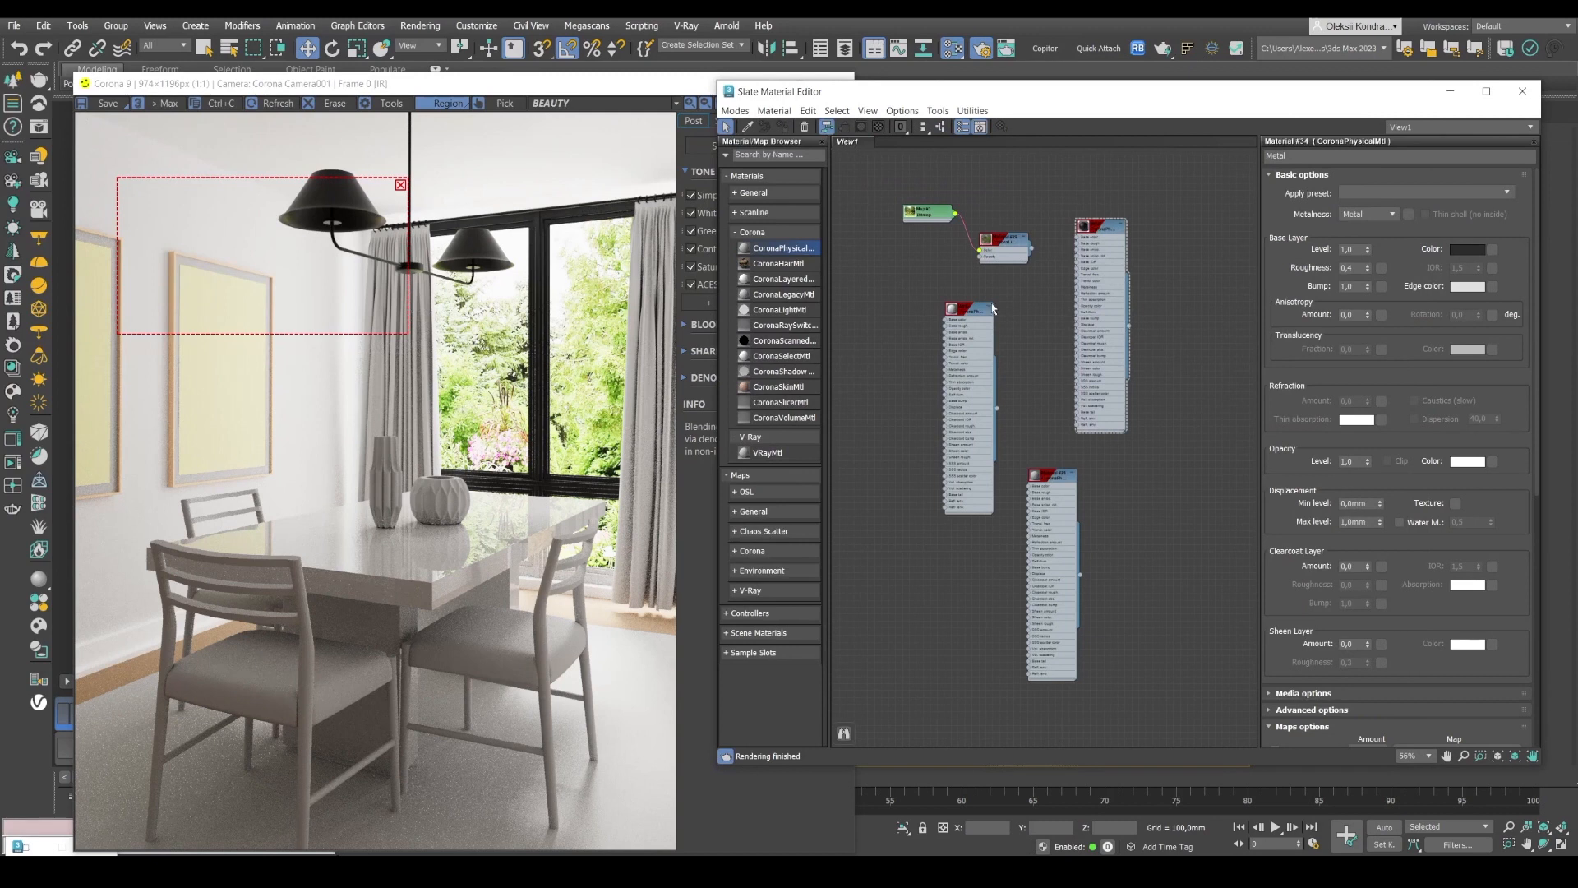
- Move the render region over the vases on the table and create a Corona Physical material named Vase
left_click_drag(119, 239, 351, 510)
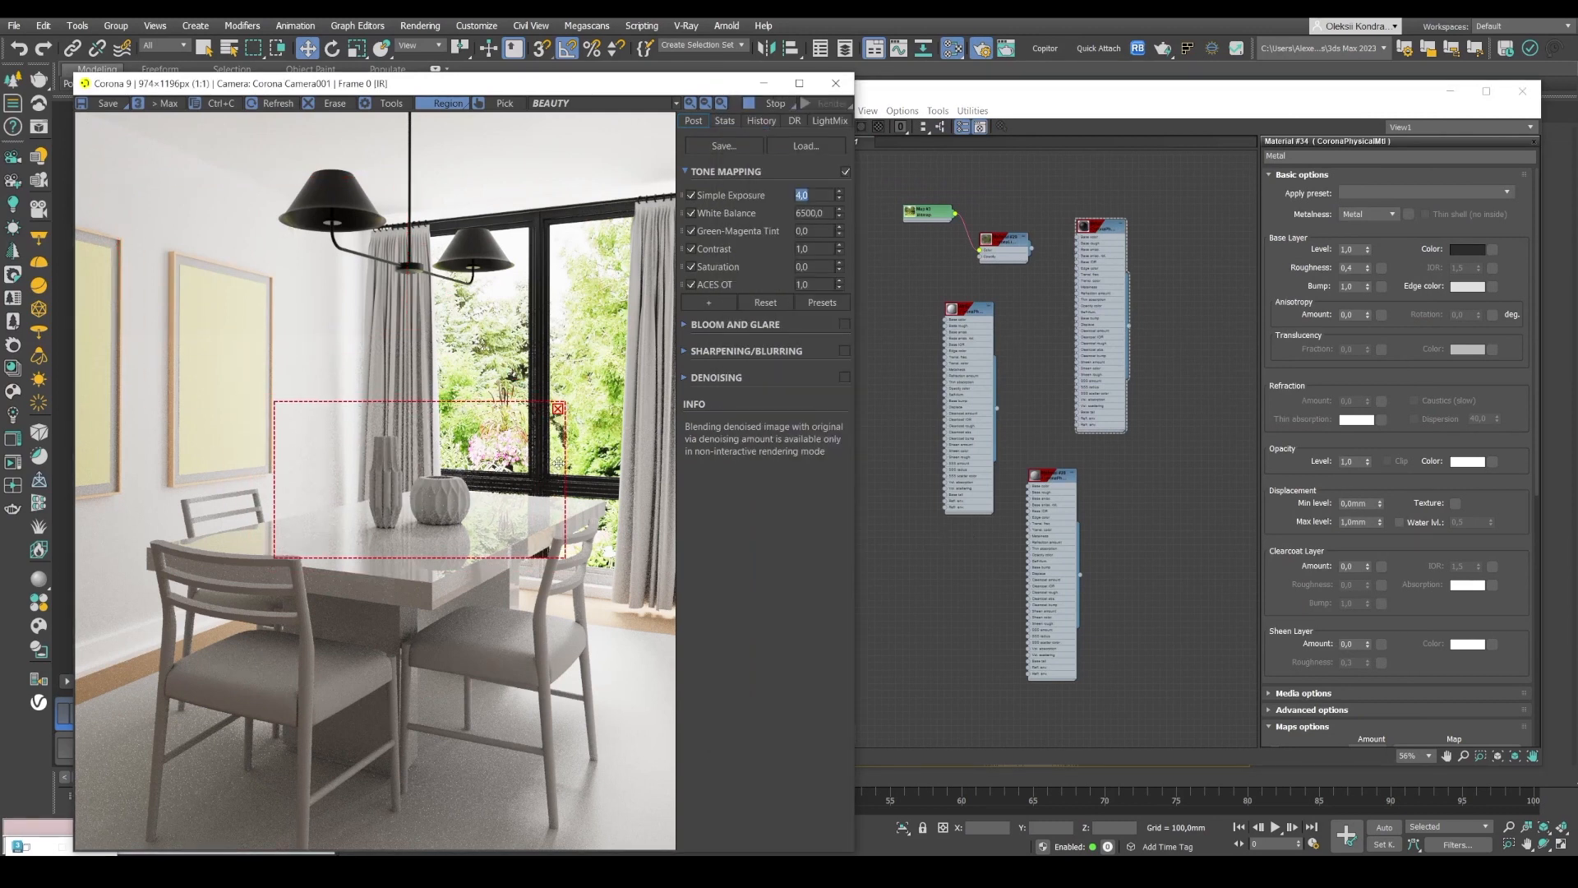
left_click(936, 97)
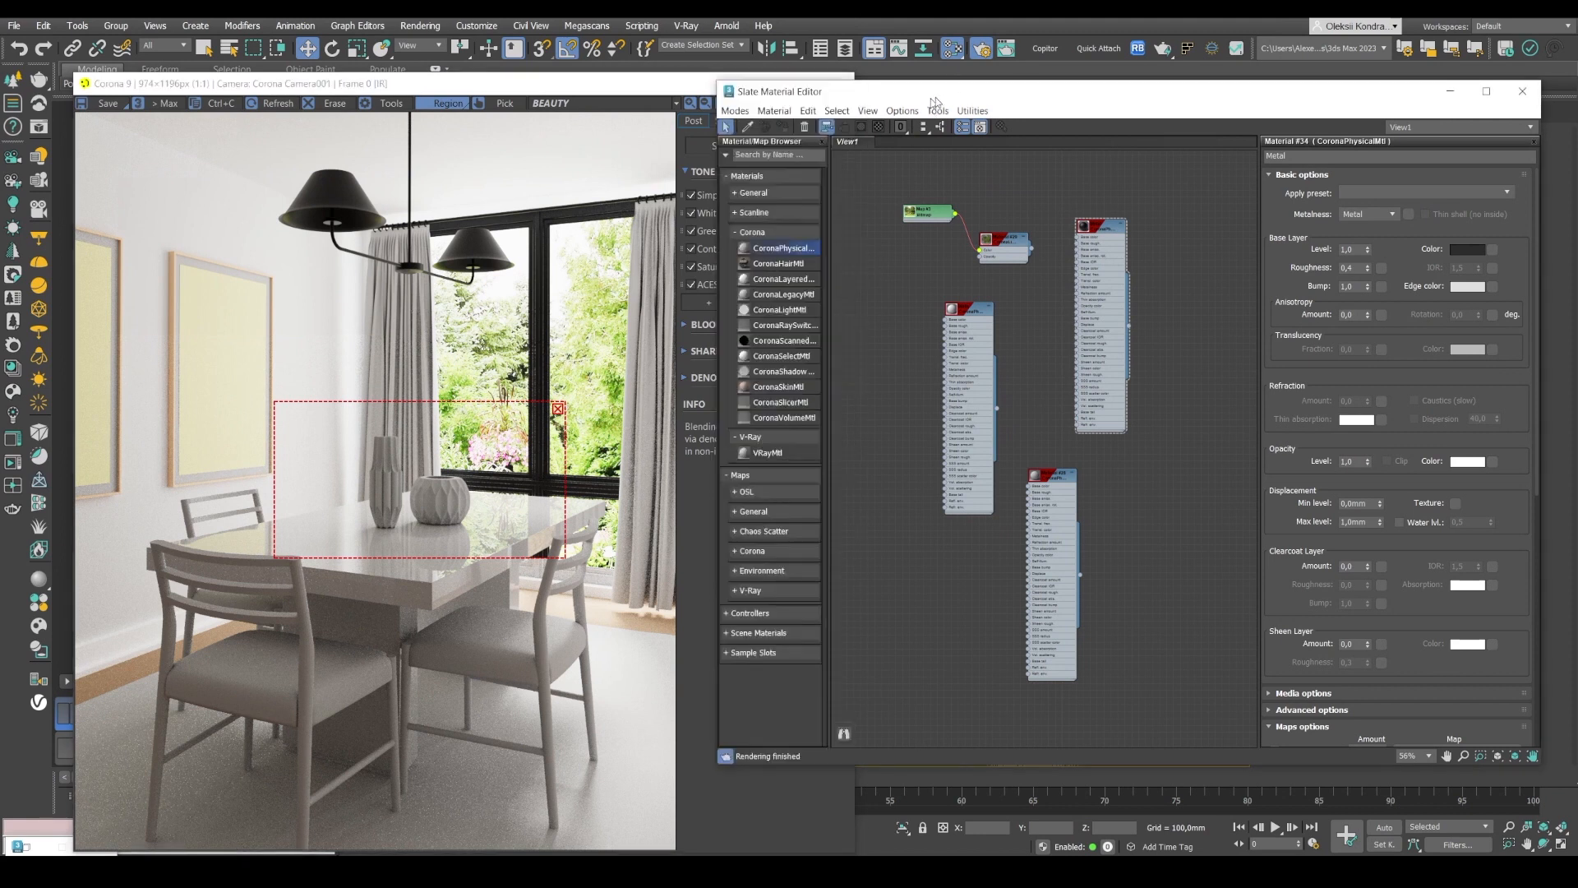
left_click_drag(840, 240, 996, 556)
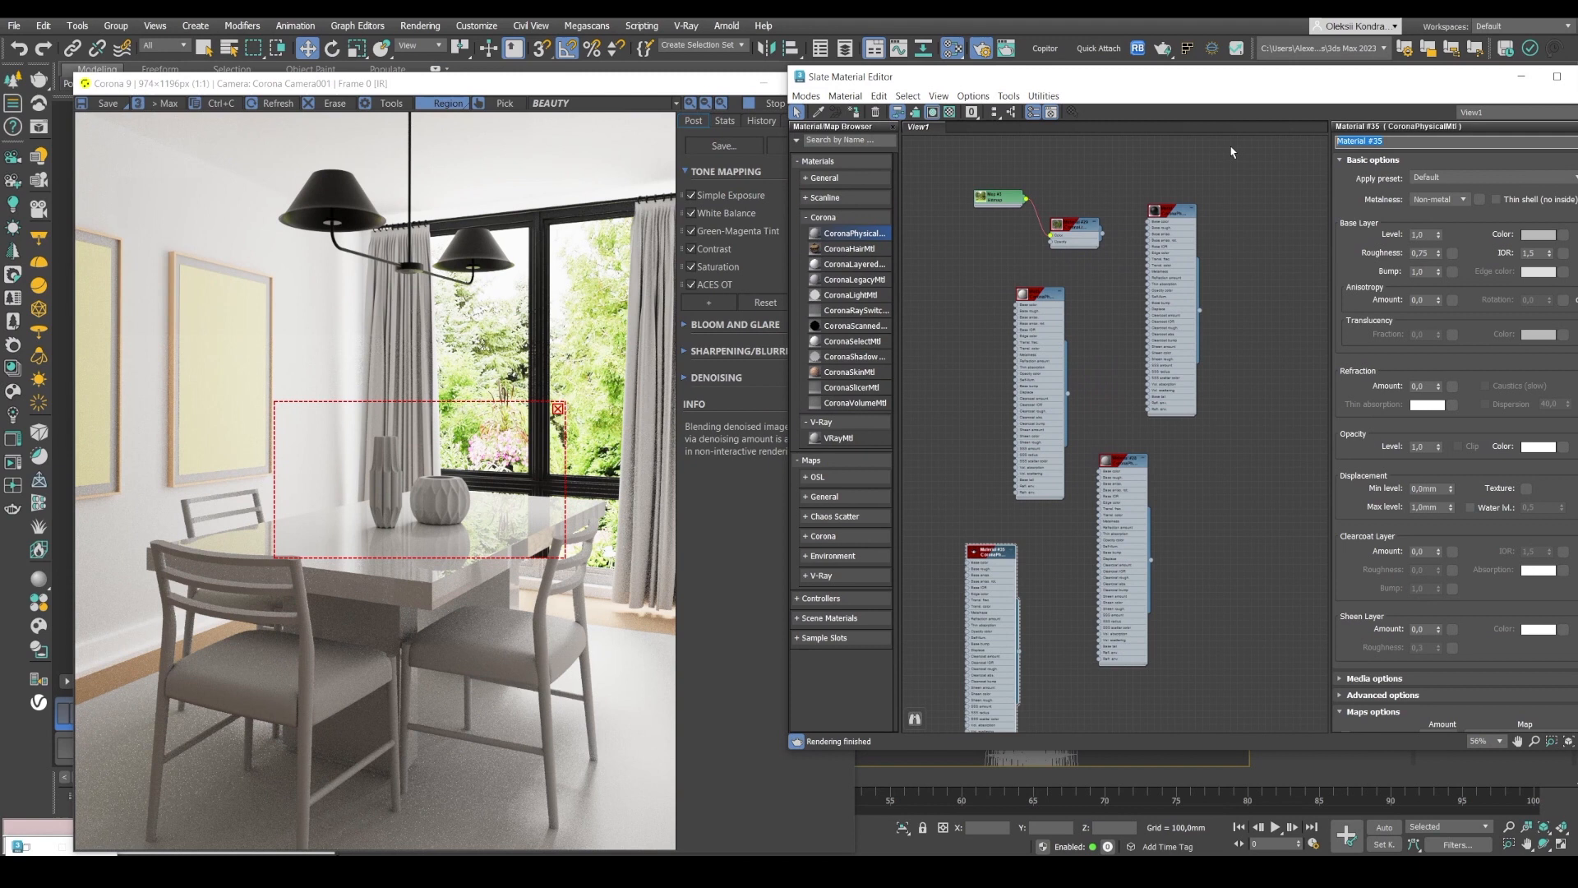
type("Vase")
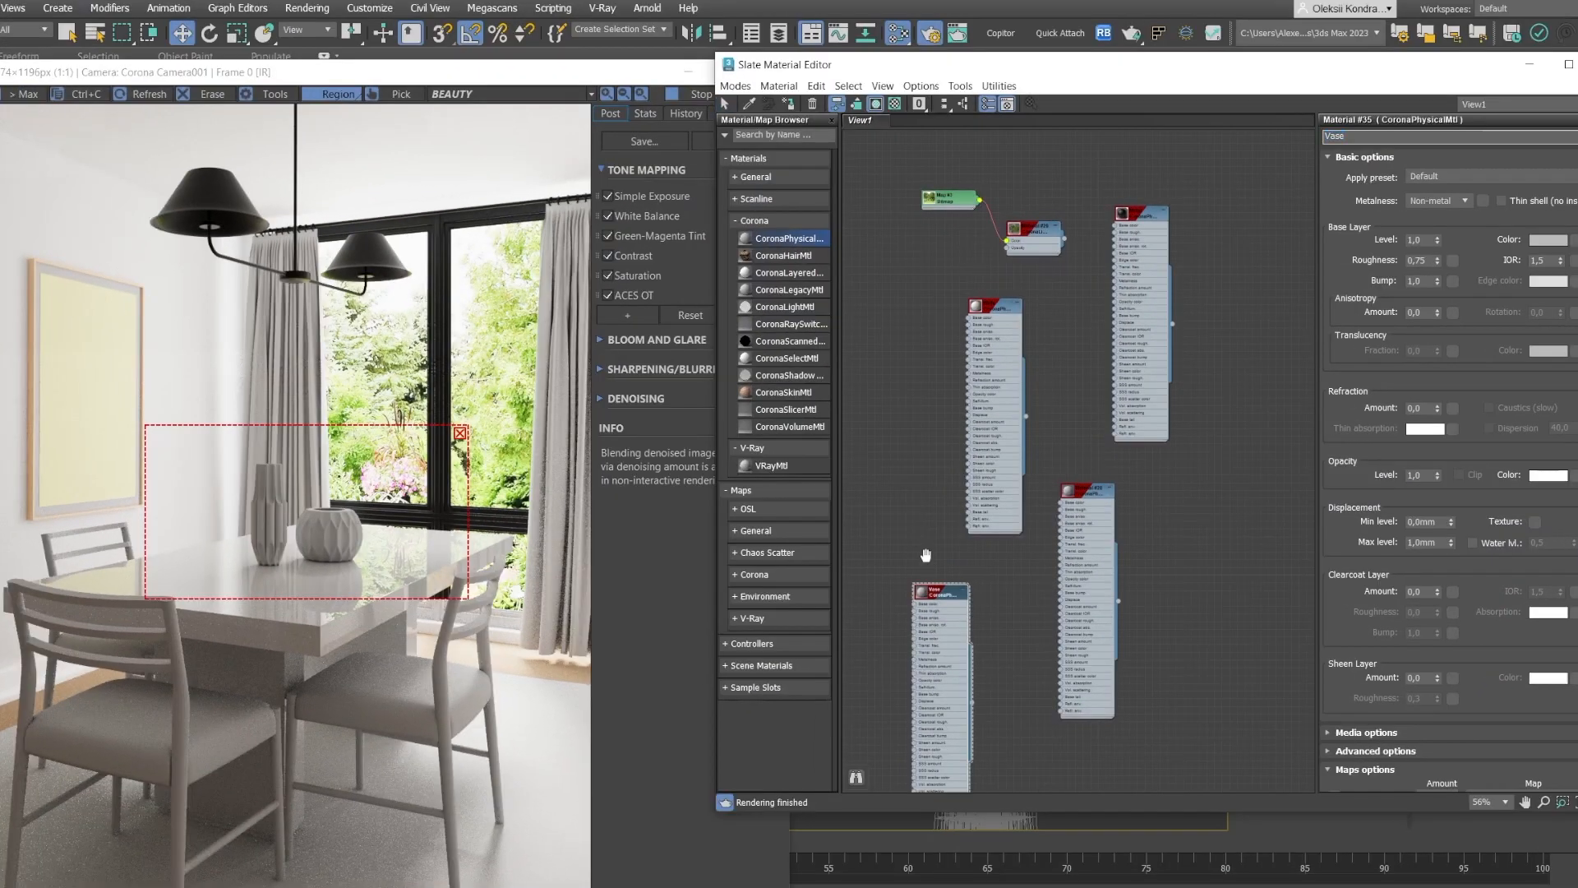
middle_click_drag(975, 520, 975, 369)
scroll(925, 394, "up", 4)
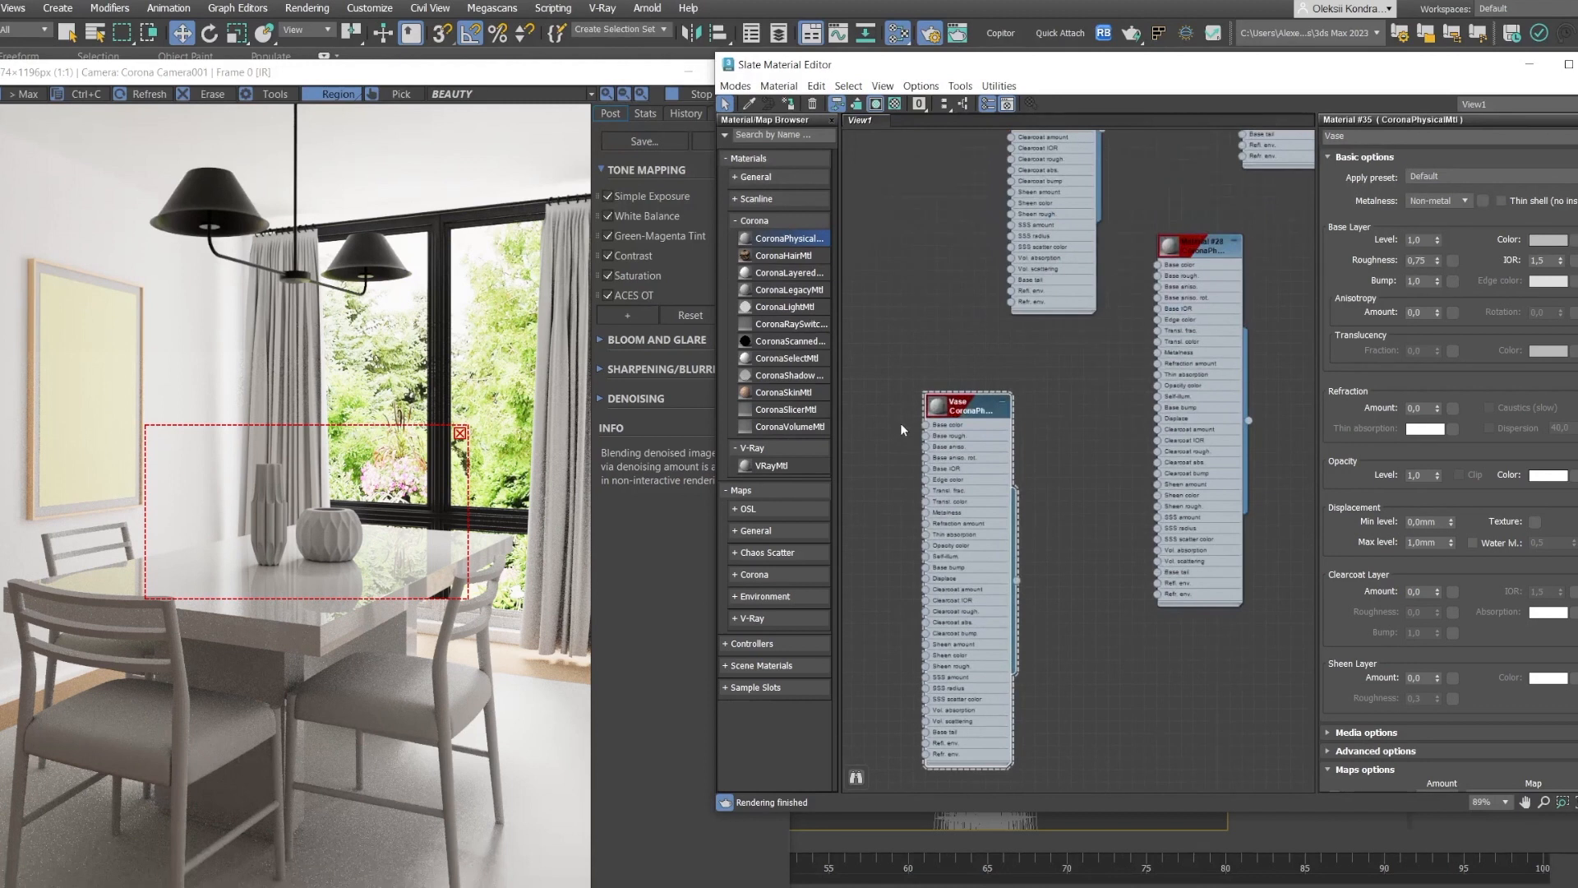
left_click_drag(975, 69, 909, 77)
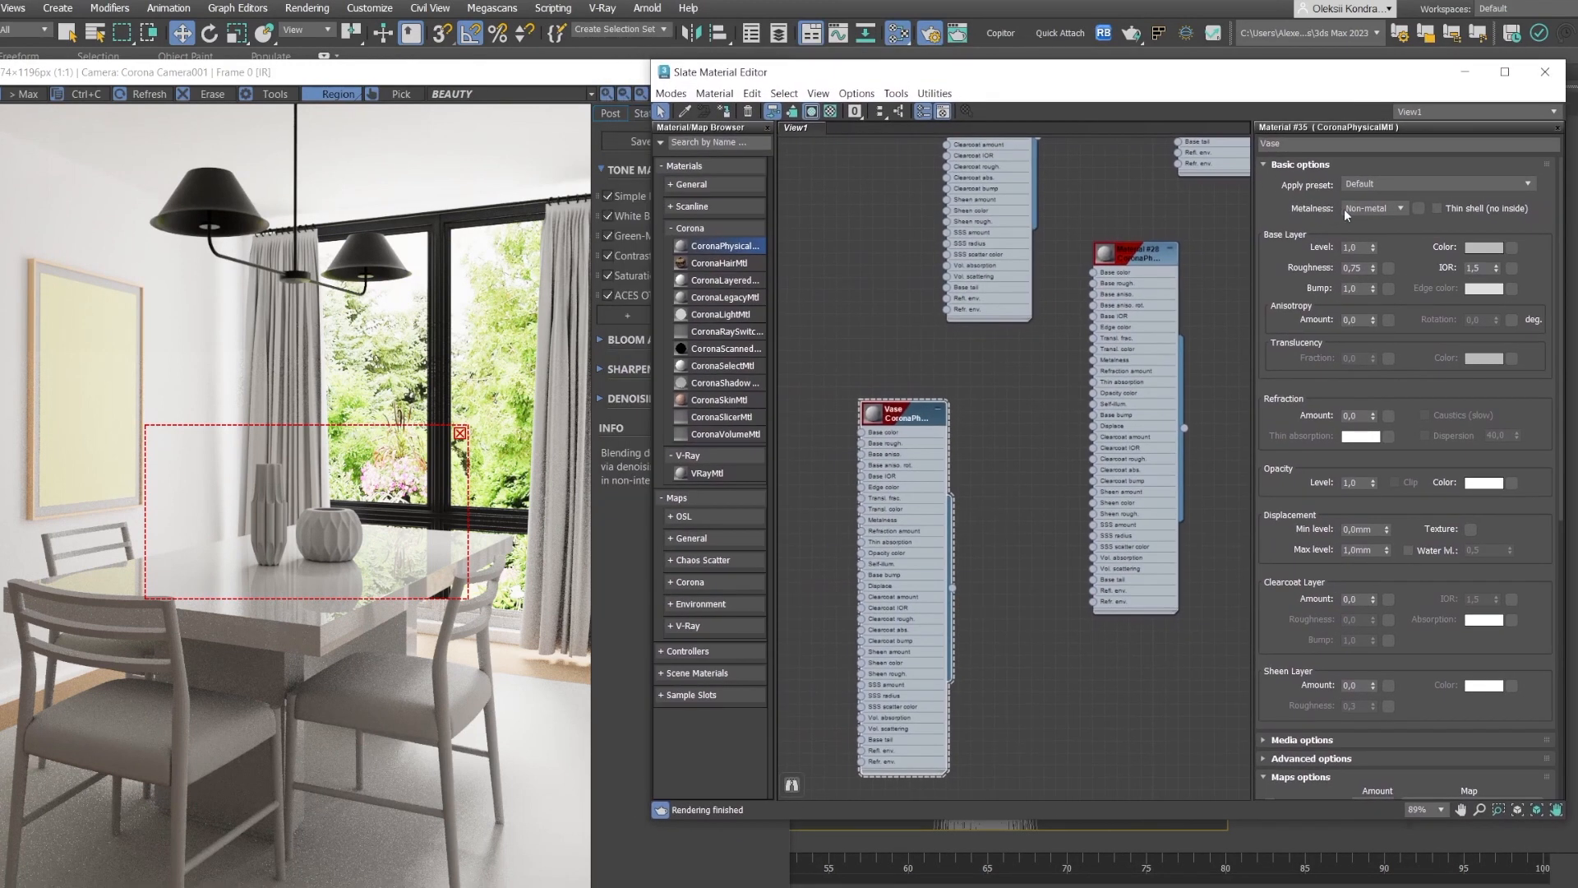
- Set the Vase material's base color value to 6
left_click(1483, 247)
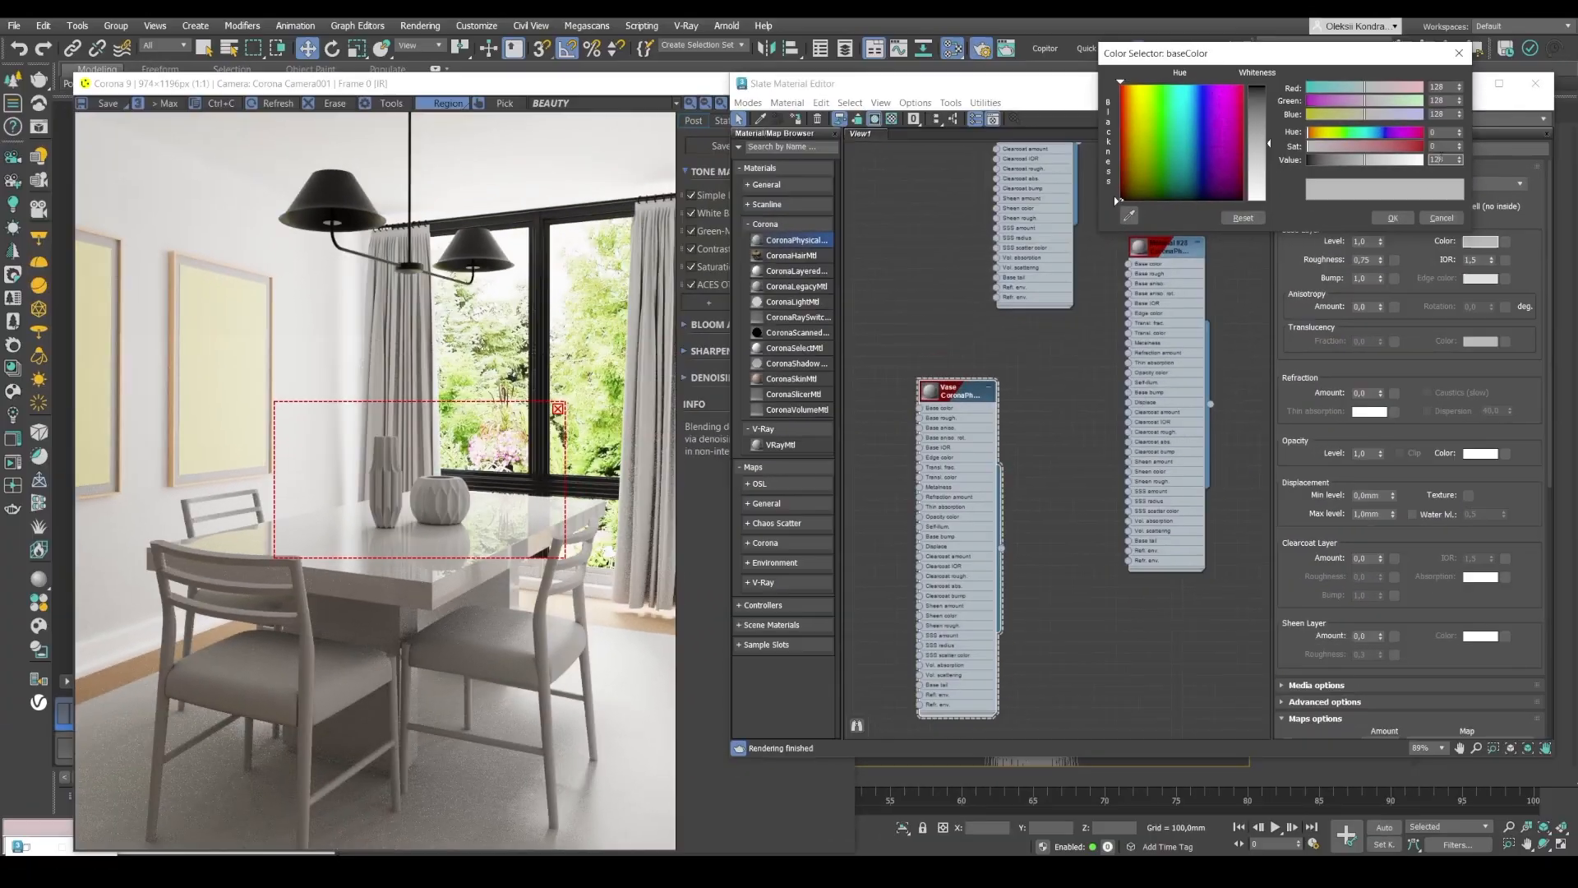
type("6")
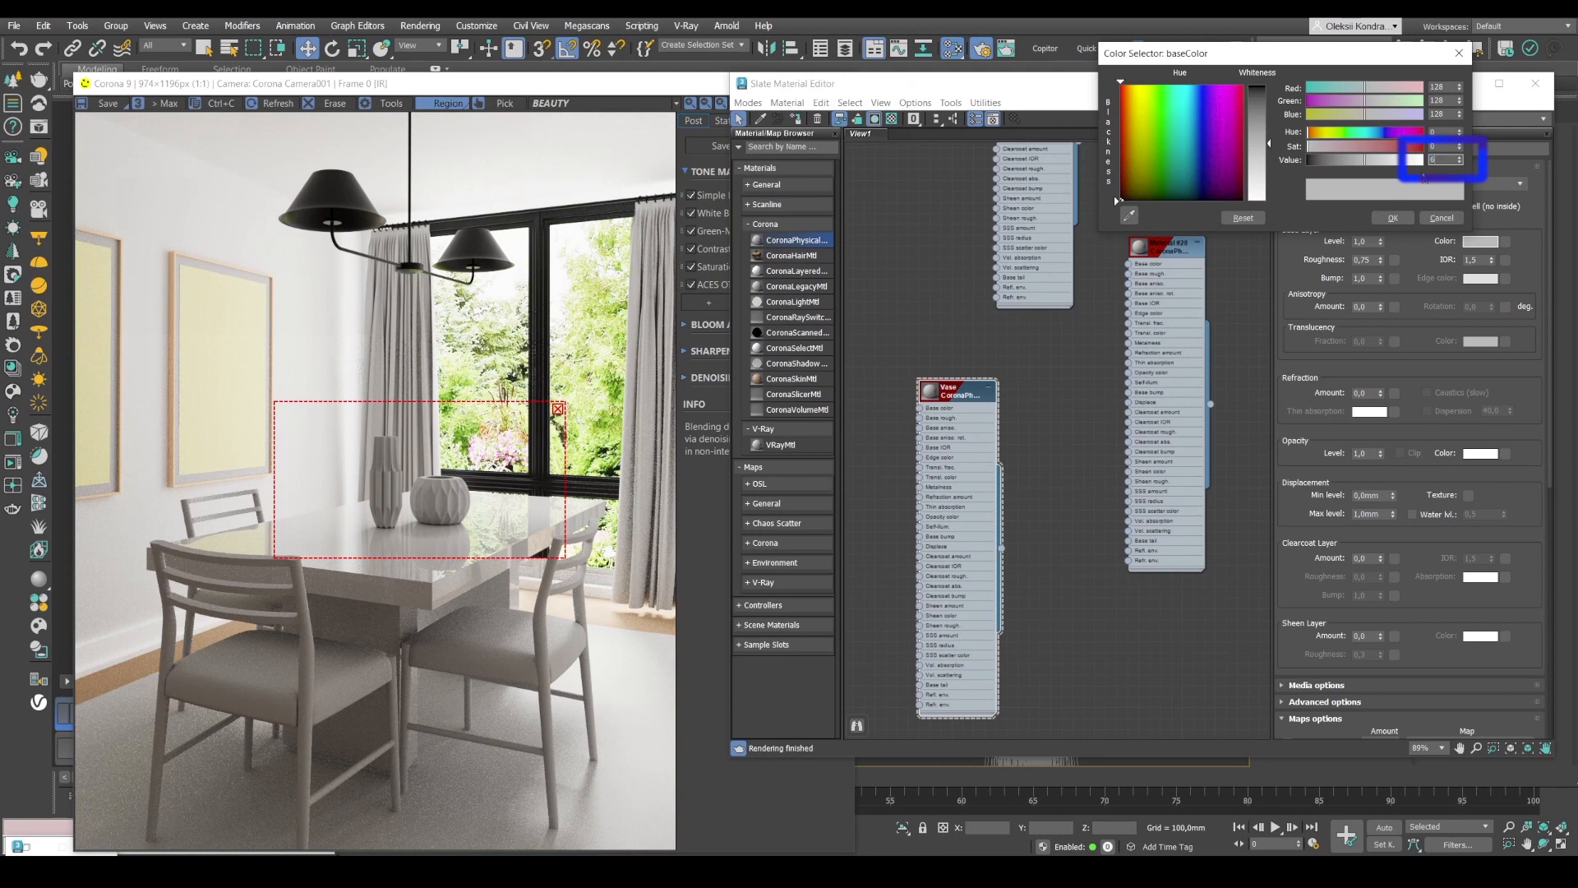
key("Return")
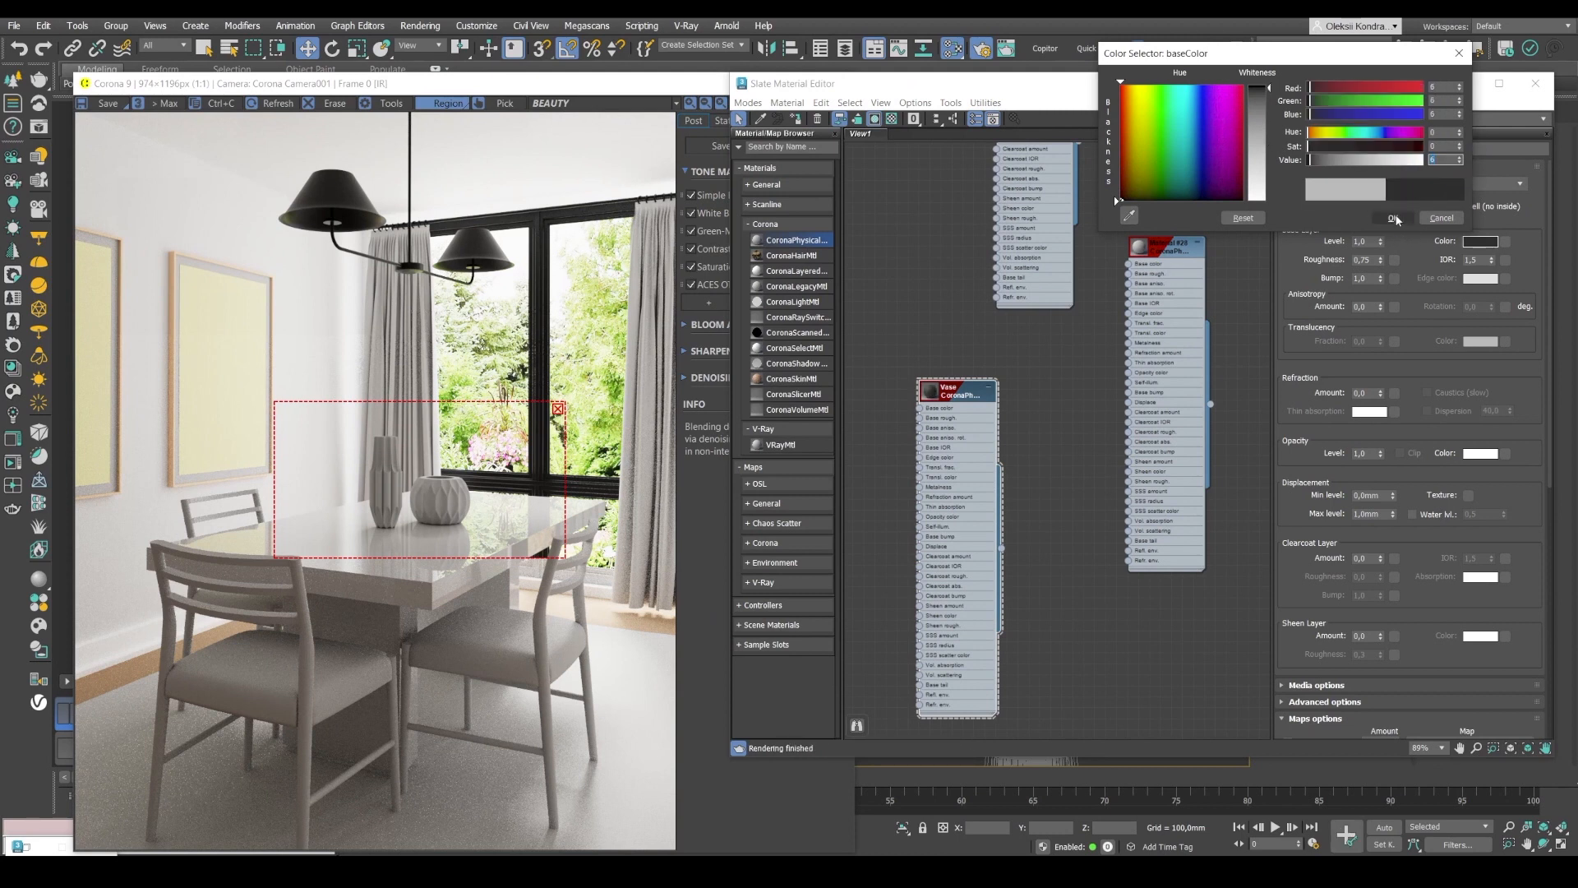
left_click(1394, 218)
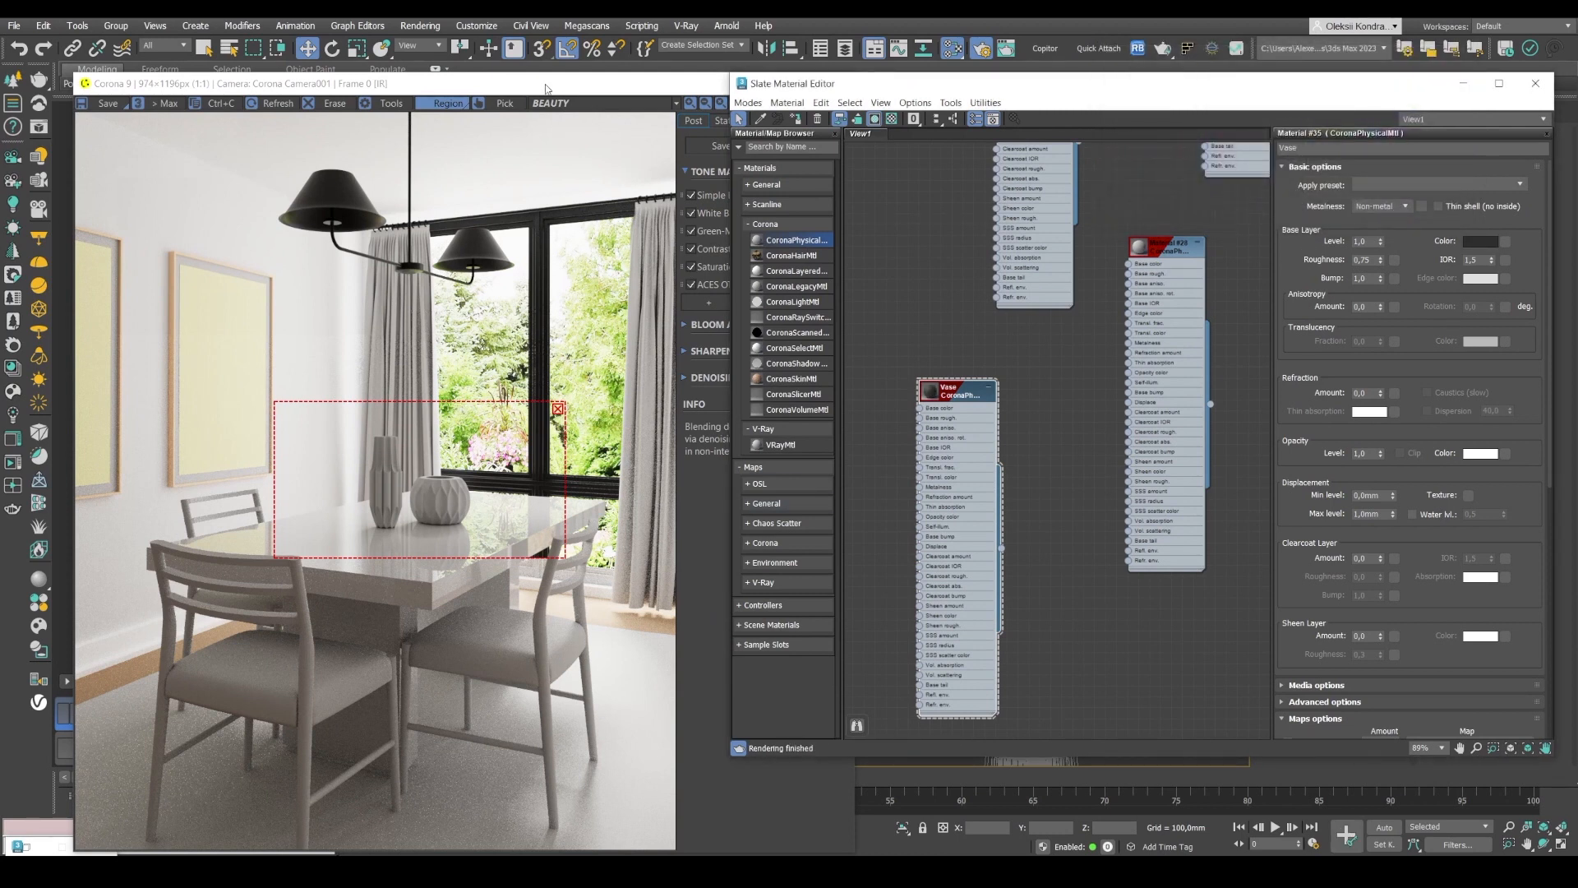
- Select both vases in the camera view and assign the Vase material to them
left_click_drag(545, 88, 529, 574)
left_click(438, 436)
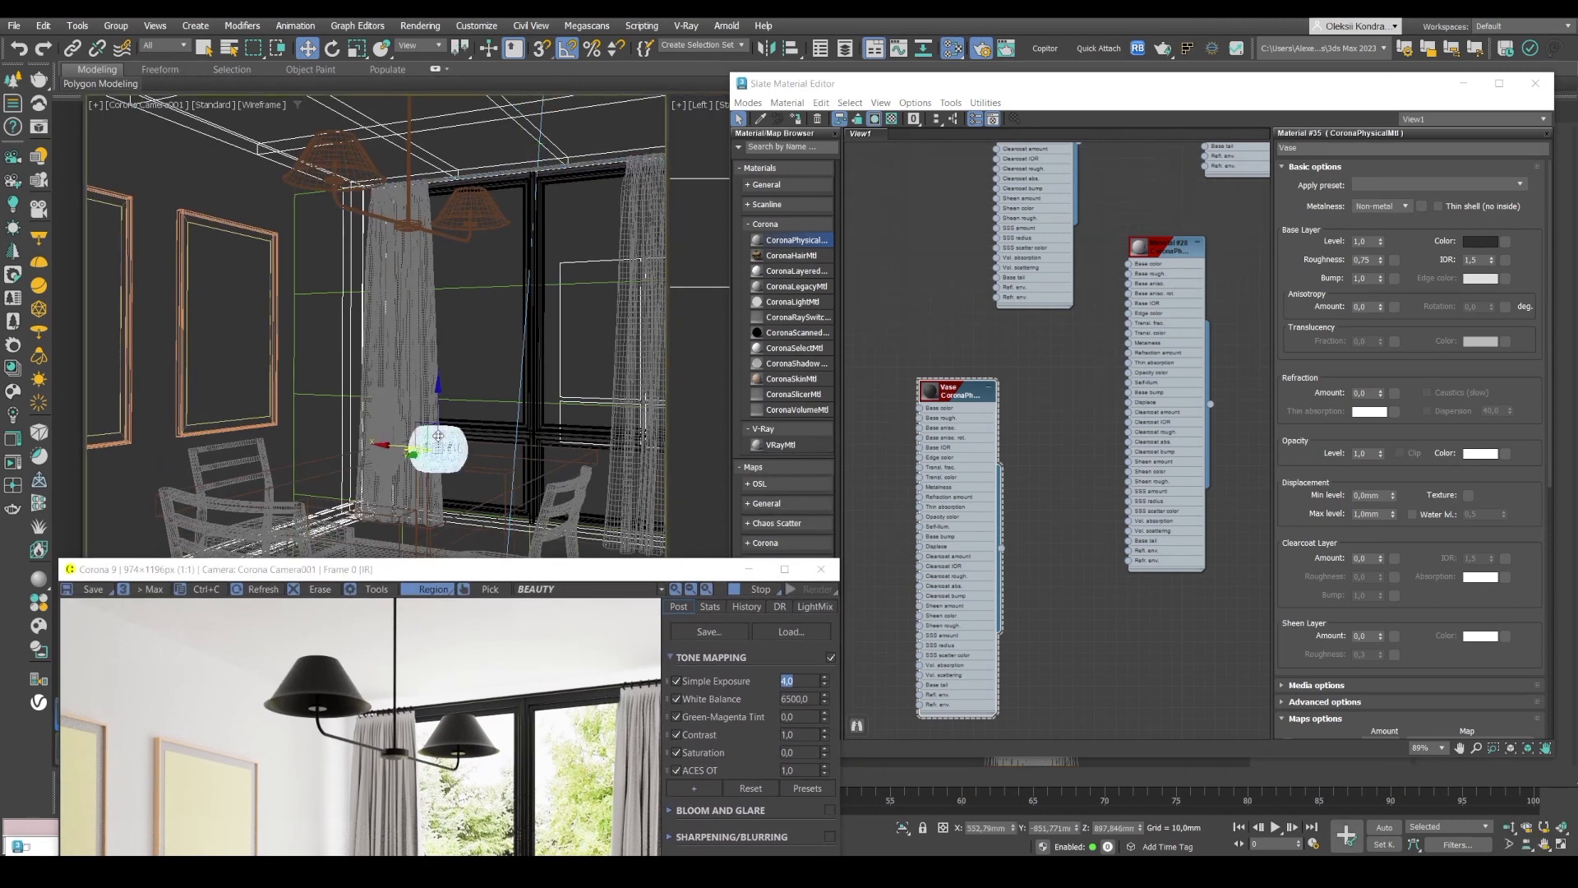
left_click(373, 427)
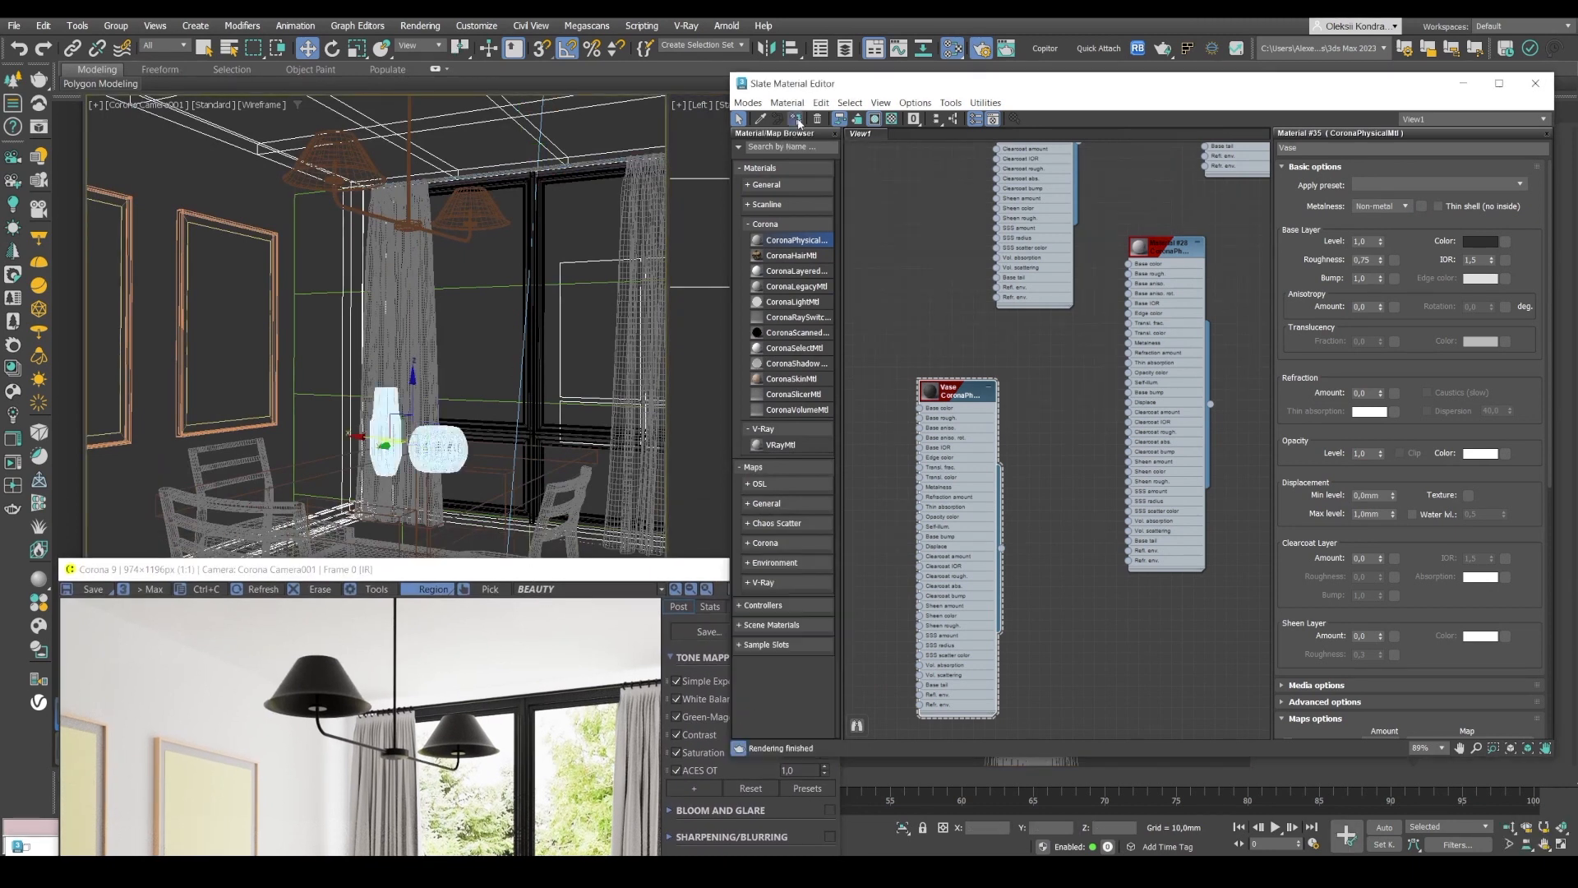
left_click_drag(451, 570, 442, 57)
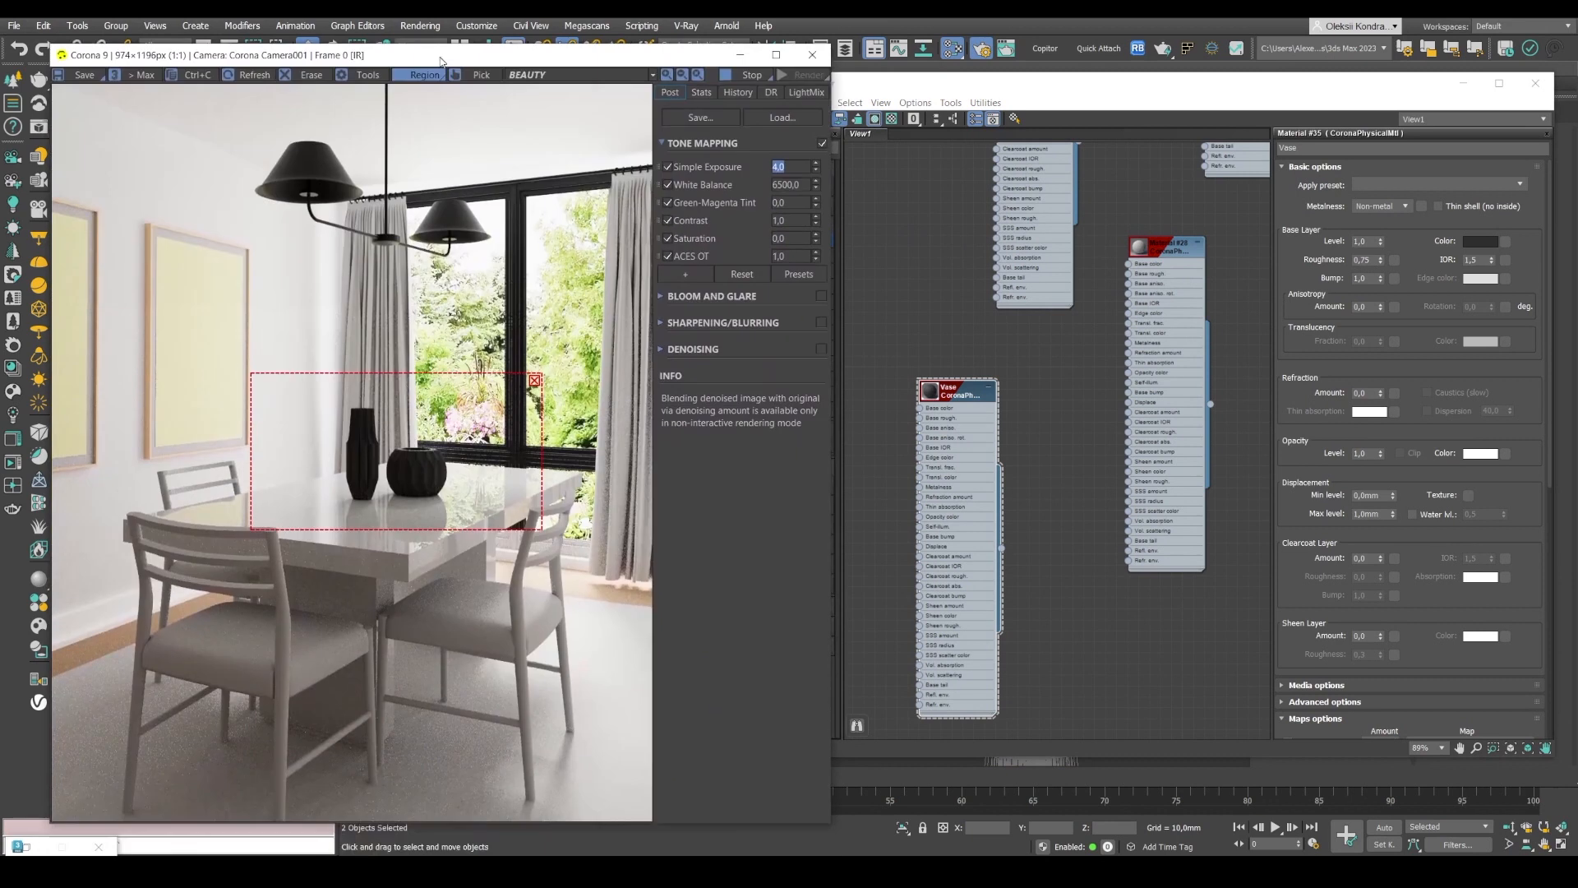
- Set the Vase material's base roughness to 0,3 and examine the reflections on the enlarged vases
scroll(362, 455, "up", 2)
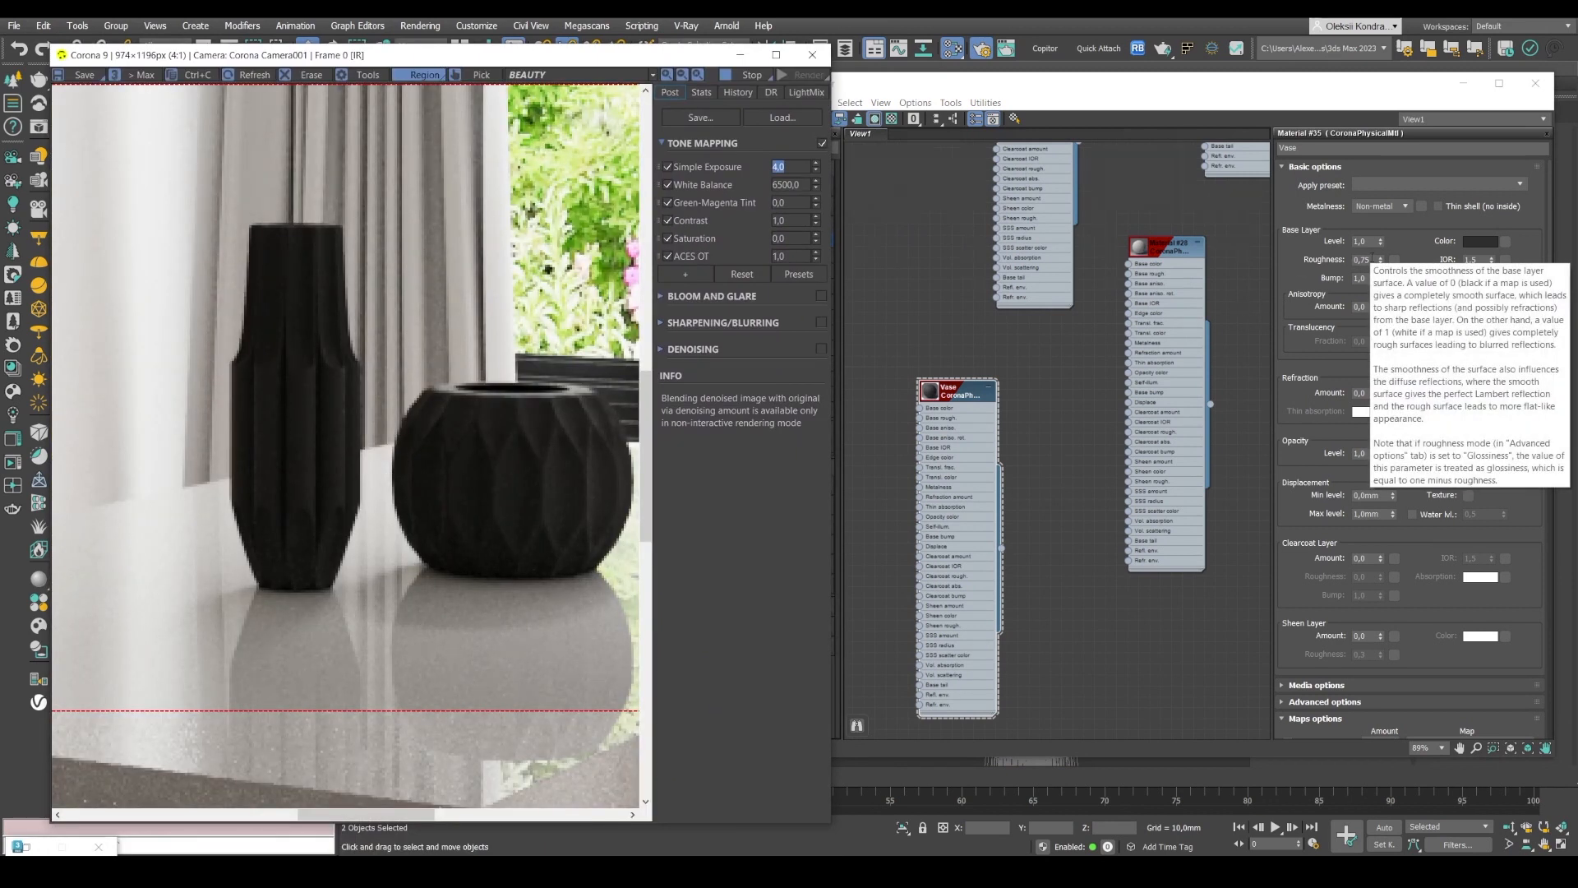
left_click(1365, 257)
type("0,3")
key("Return")
left_click_drag(406, 815, 419, 824)
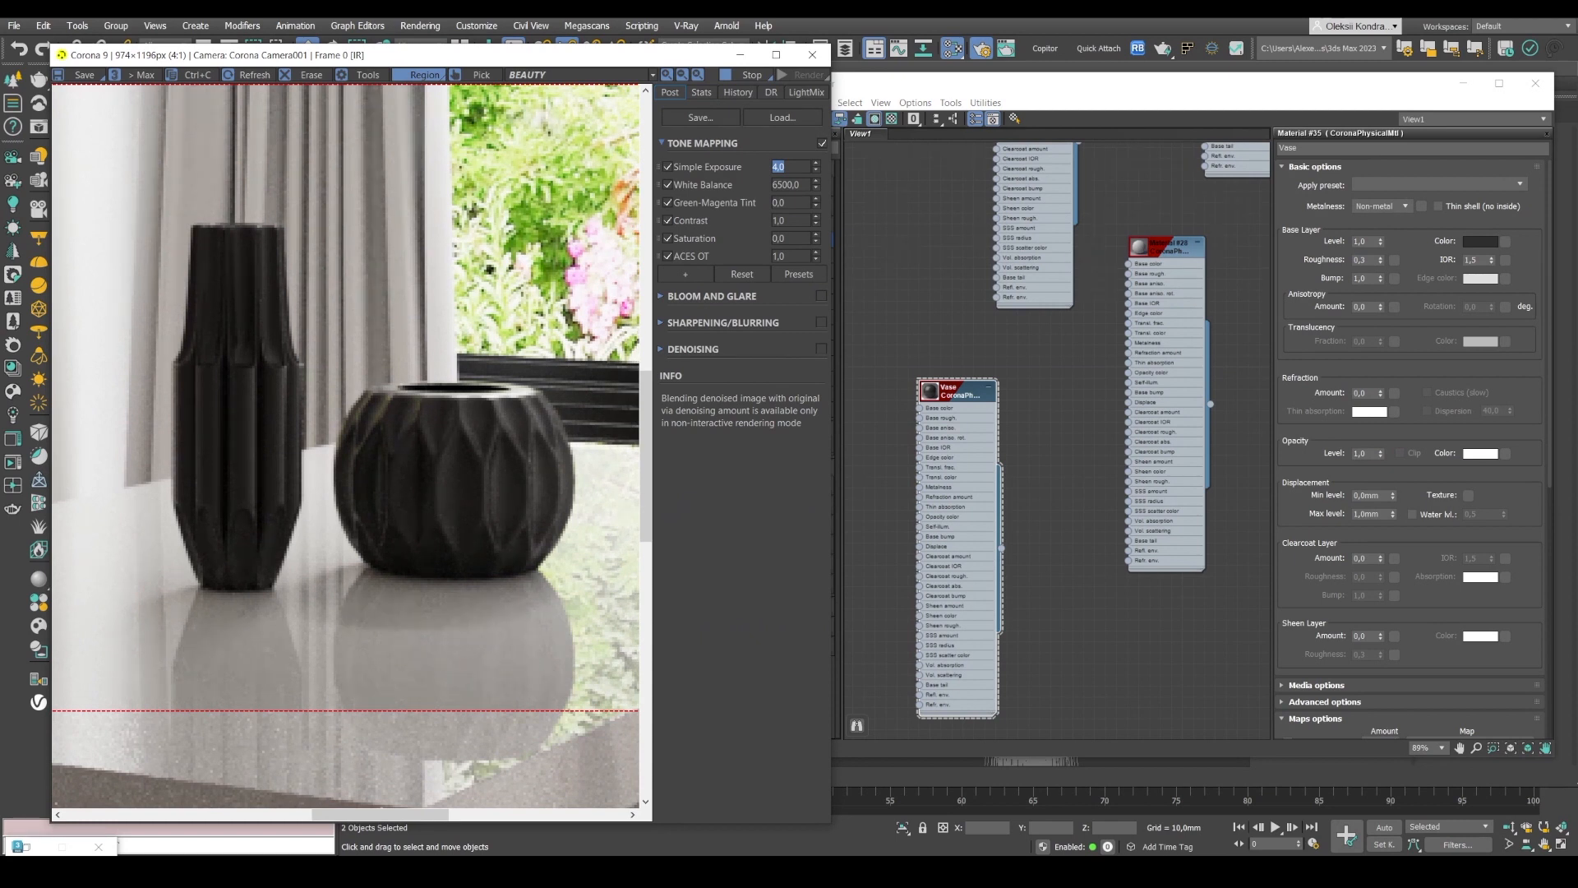
- Compare the vases with the reference photo, set the Vase material's roughness to 0,4 and move the render region over the wall pictures
left_click(590, 871)
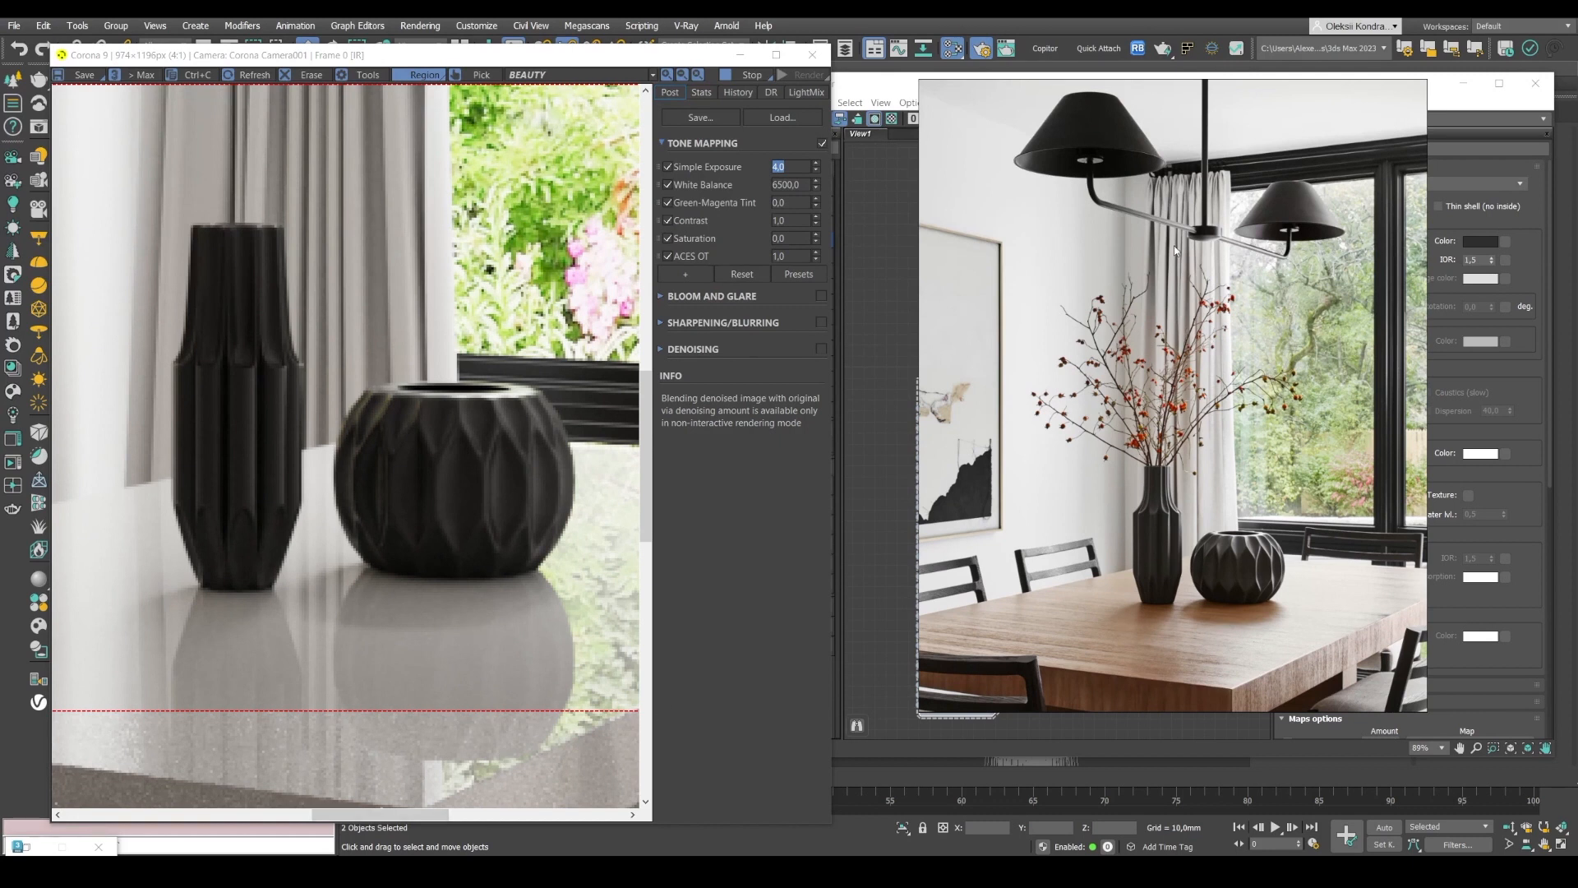
left_click(526, 394)
scroll(505, 401, "down", 3)
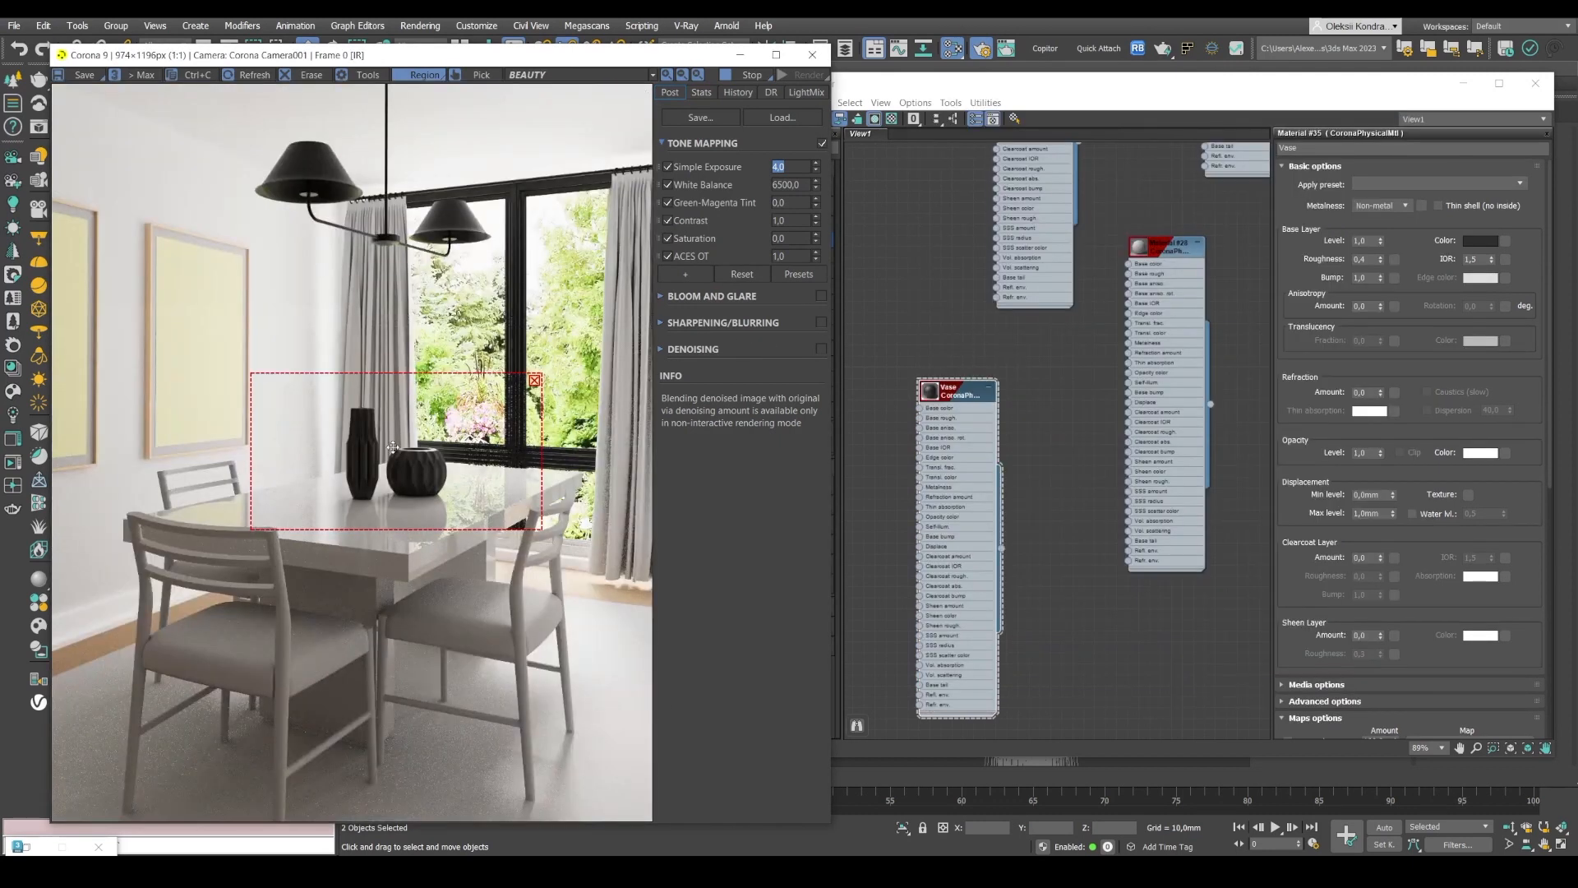
left_click_drag(383, 440, 189, 284)
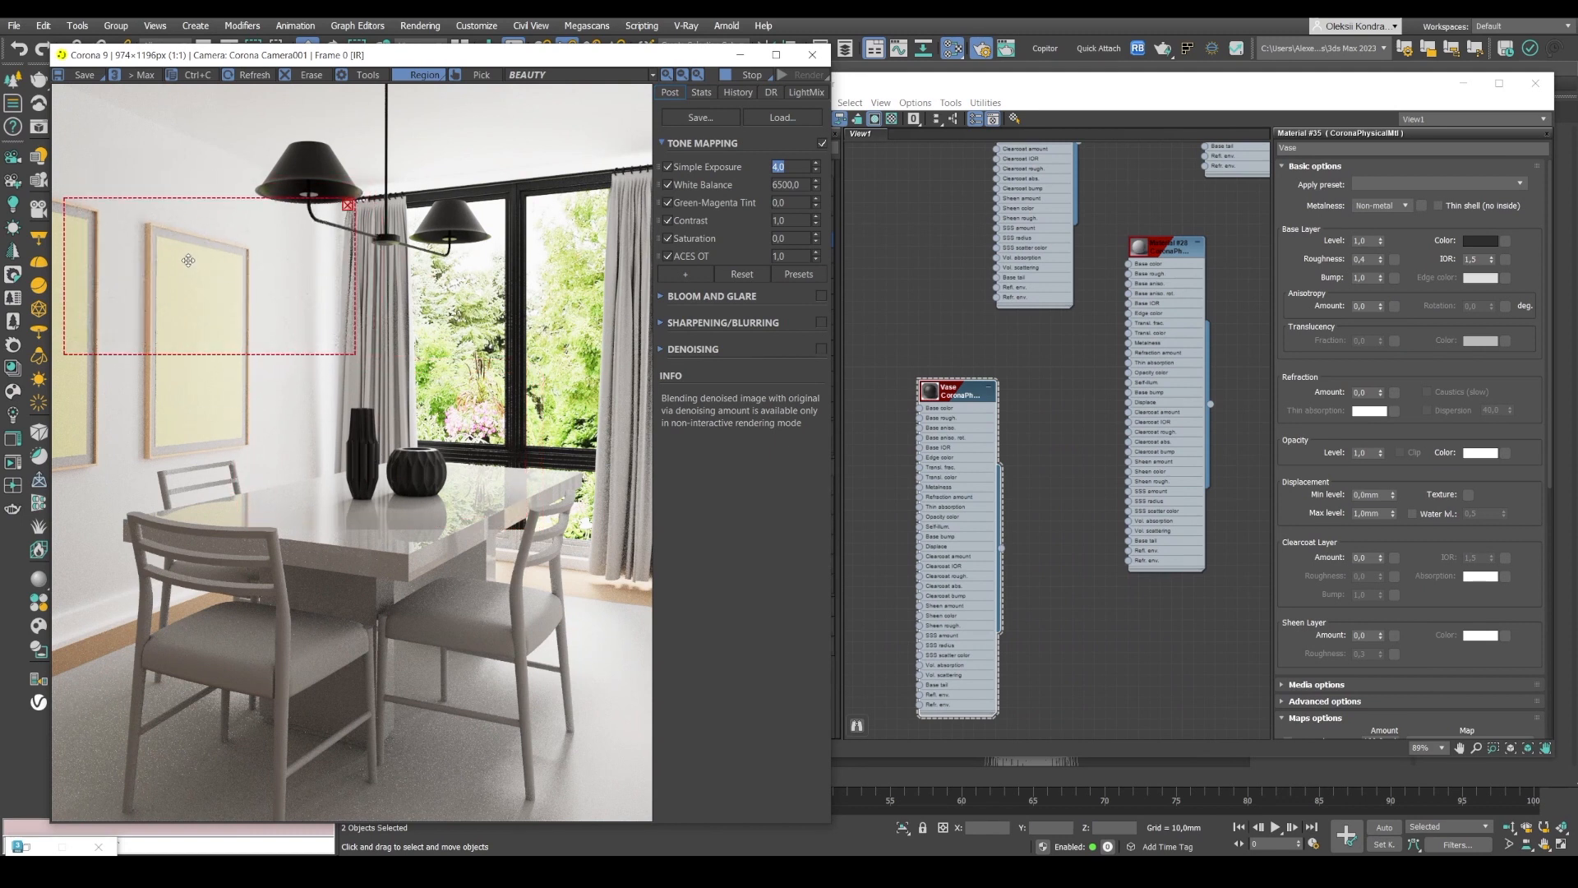
- Enlarge the render region to cover the wall pictures and create a new CoronaPhysicalMtl named picture1
left_click_drag(245, 355, 219, 511)
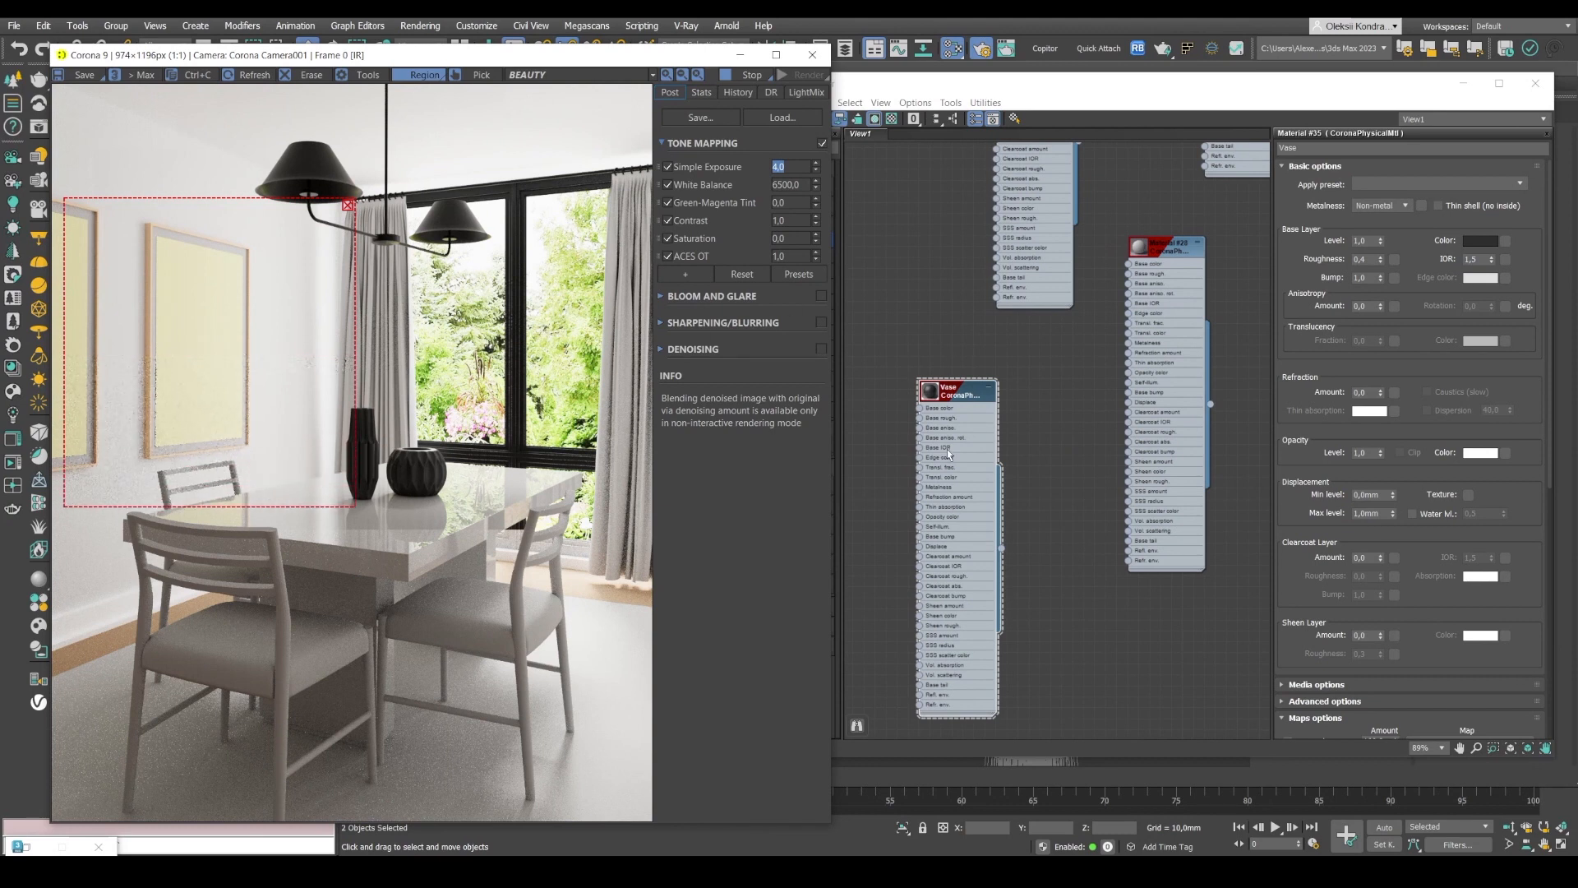
middle_click_drag(926, 261, 1071, 363)
scroll(1057, 351, "down", 1)
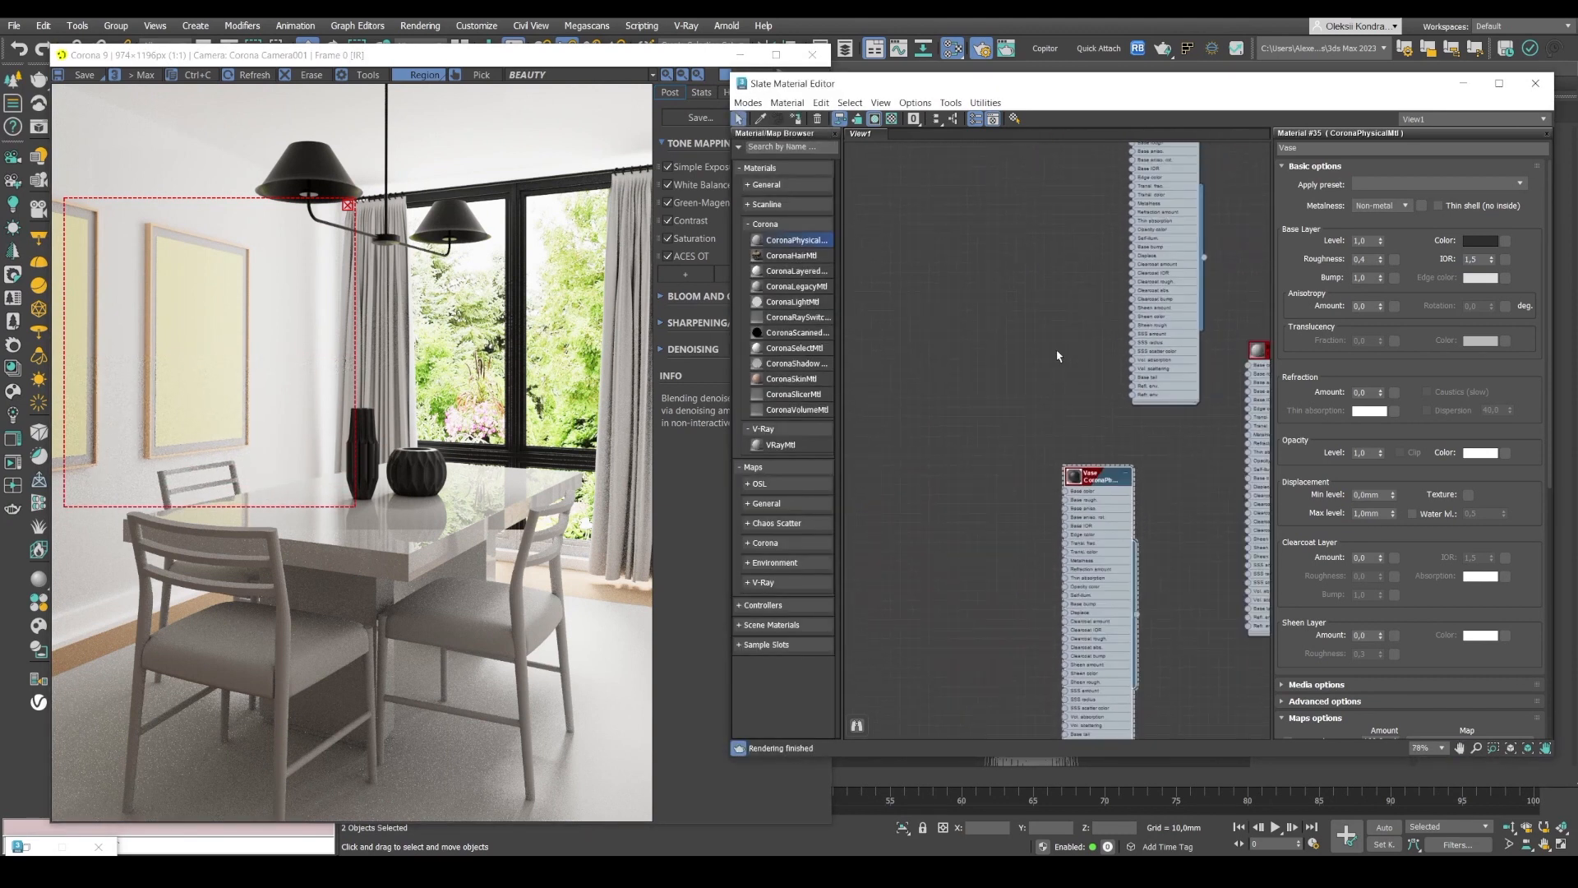
left_click_drag(794, 240, 950, 271)
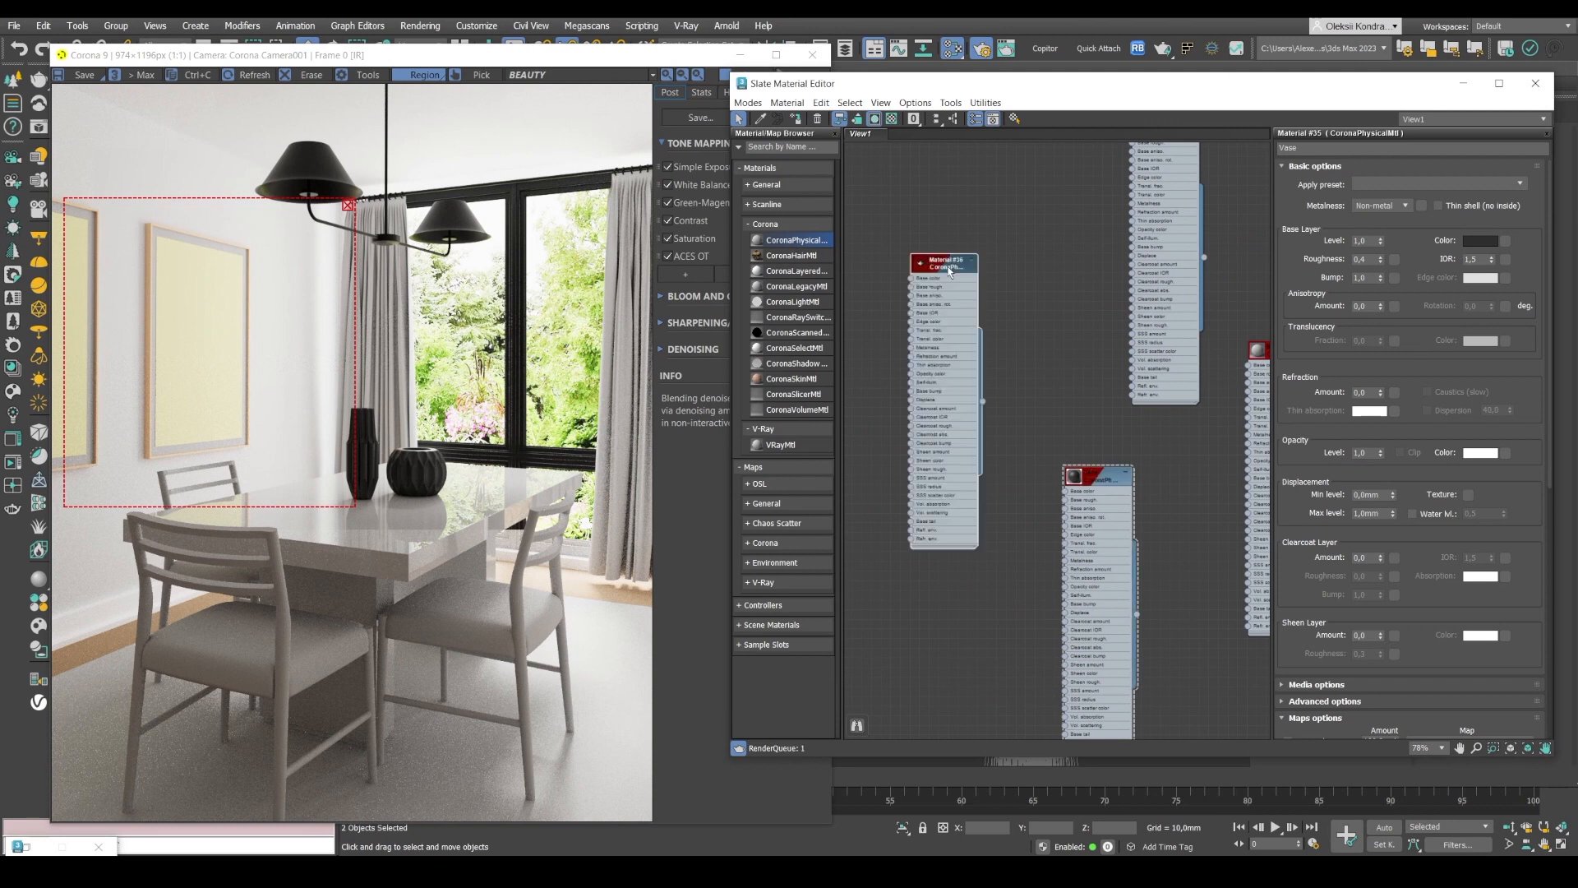
left_click(1397, 148)
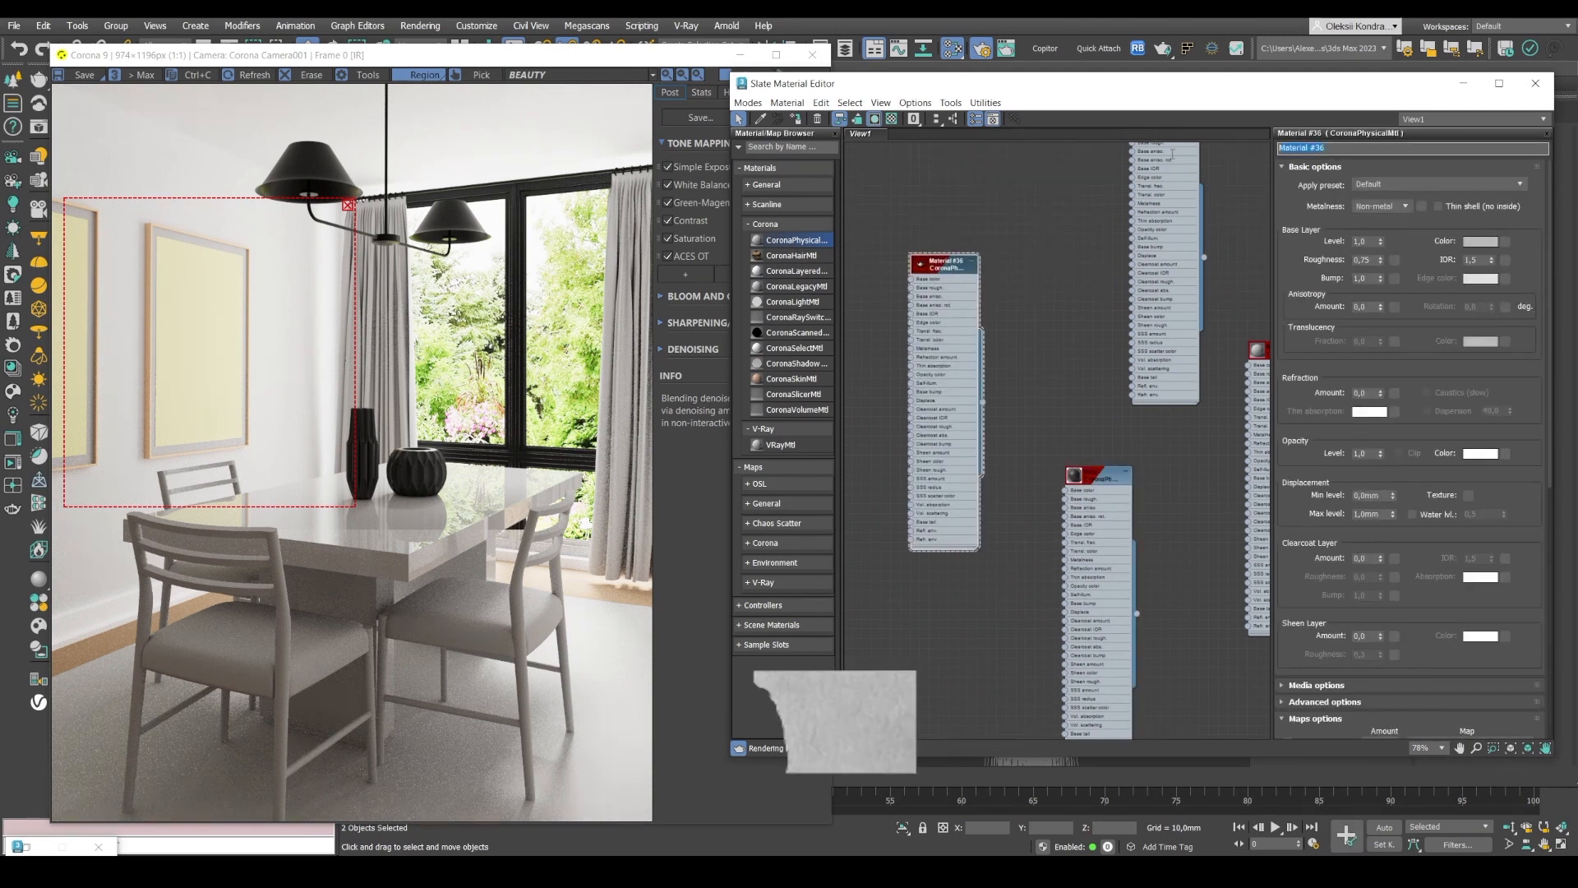
type("picture1")
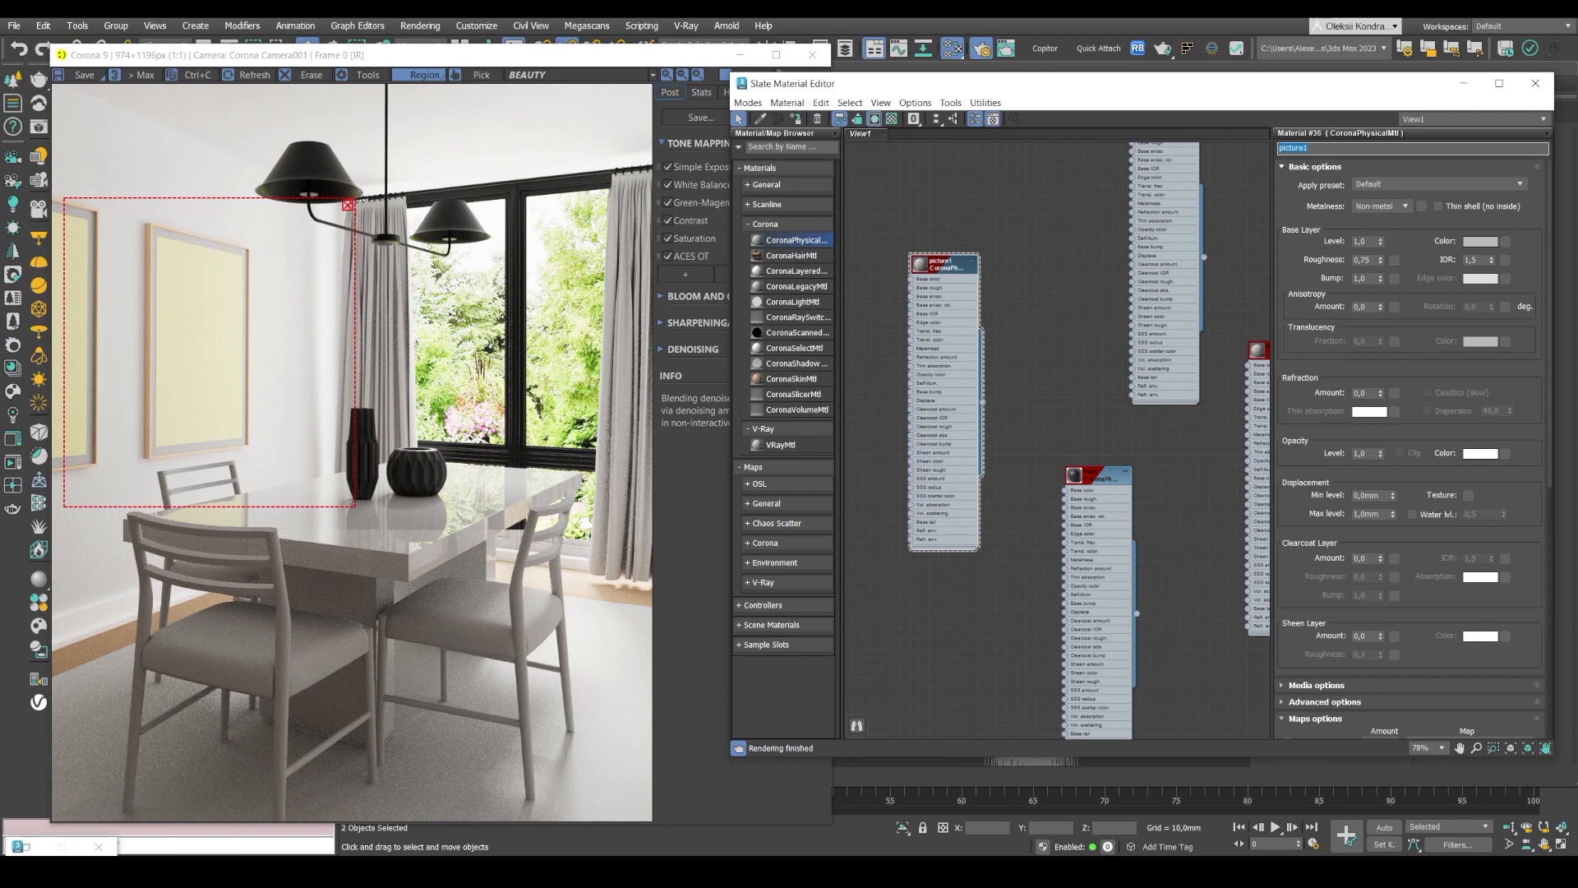
- Set the picture1 material's base color to a light beige
left_click(1480, 241)
left_click_drag(1218, 47, 1056, 101)
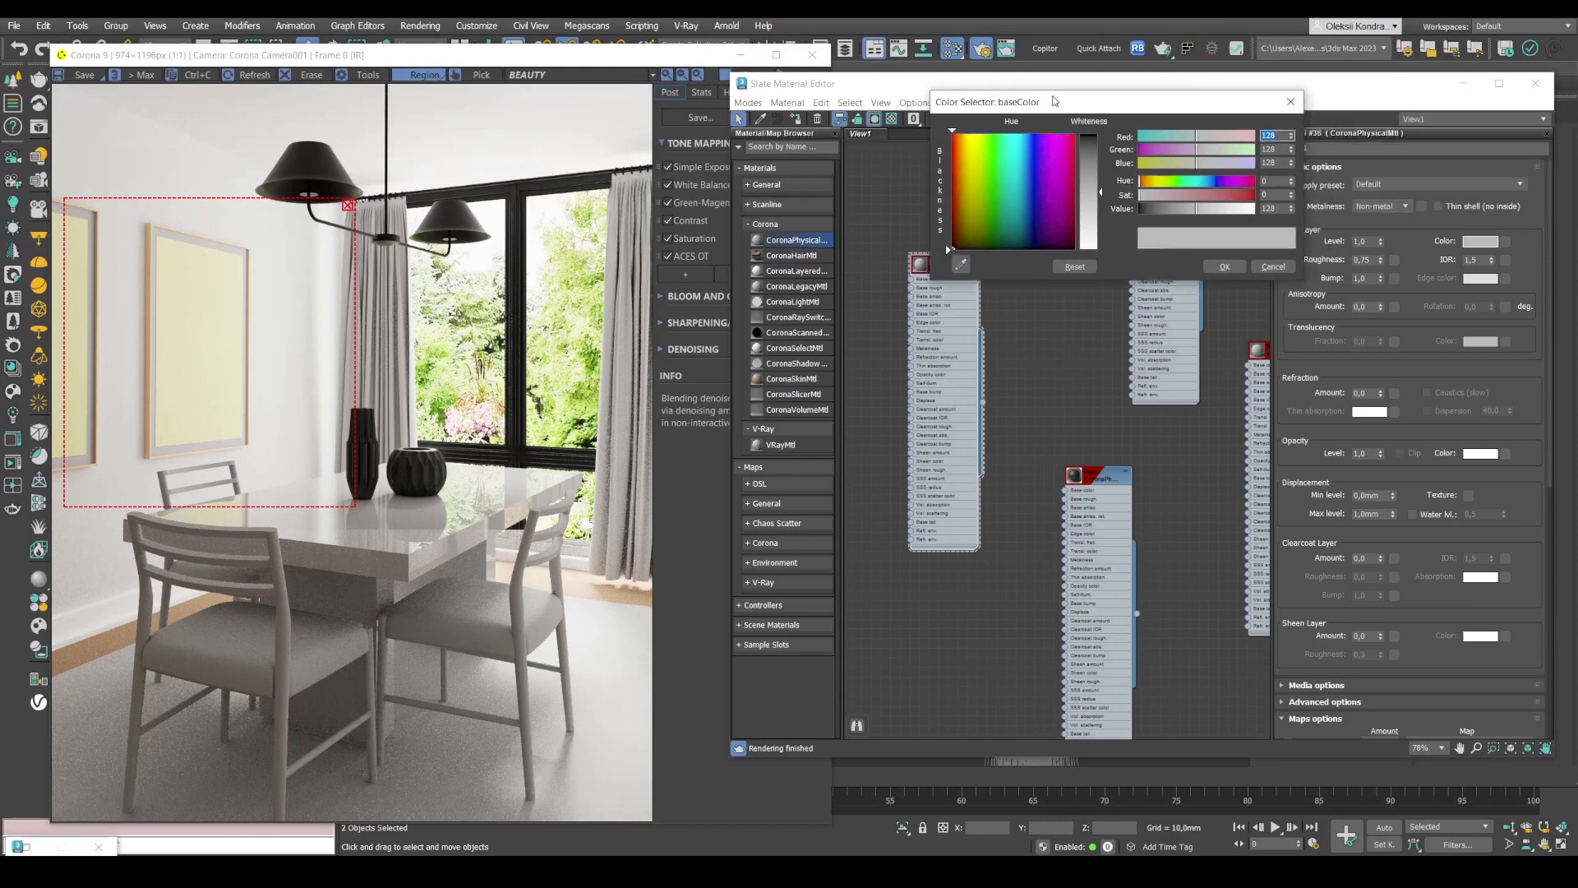
mouse_move(1237, 151)
left_mouse_down()
mouse_move(1181, 163)
mouse_move(1234, 136)
left_mouse_up()
mouse_move(1204, 195)
left_mouse_down()
mouse_move(1191, 196)
mouse_move(1211, 209)
left_mouse_up()
left_click_drag(1209, 148, 1211, 149)
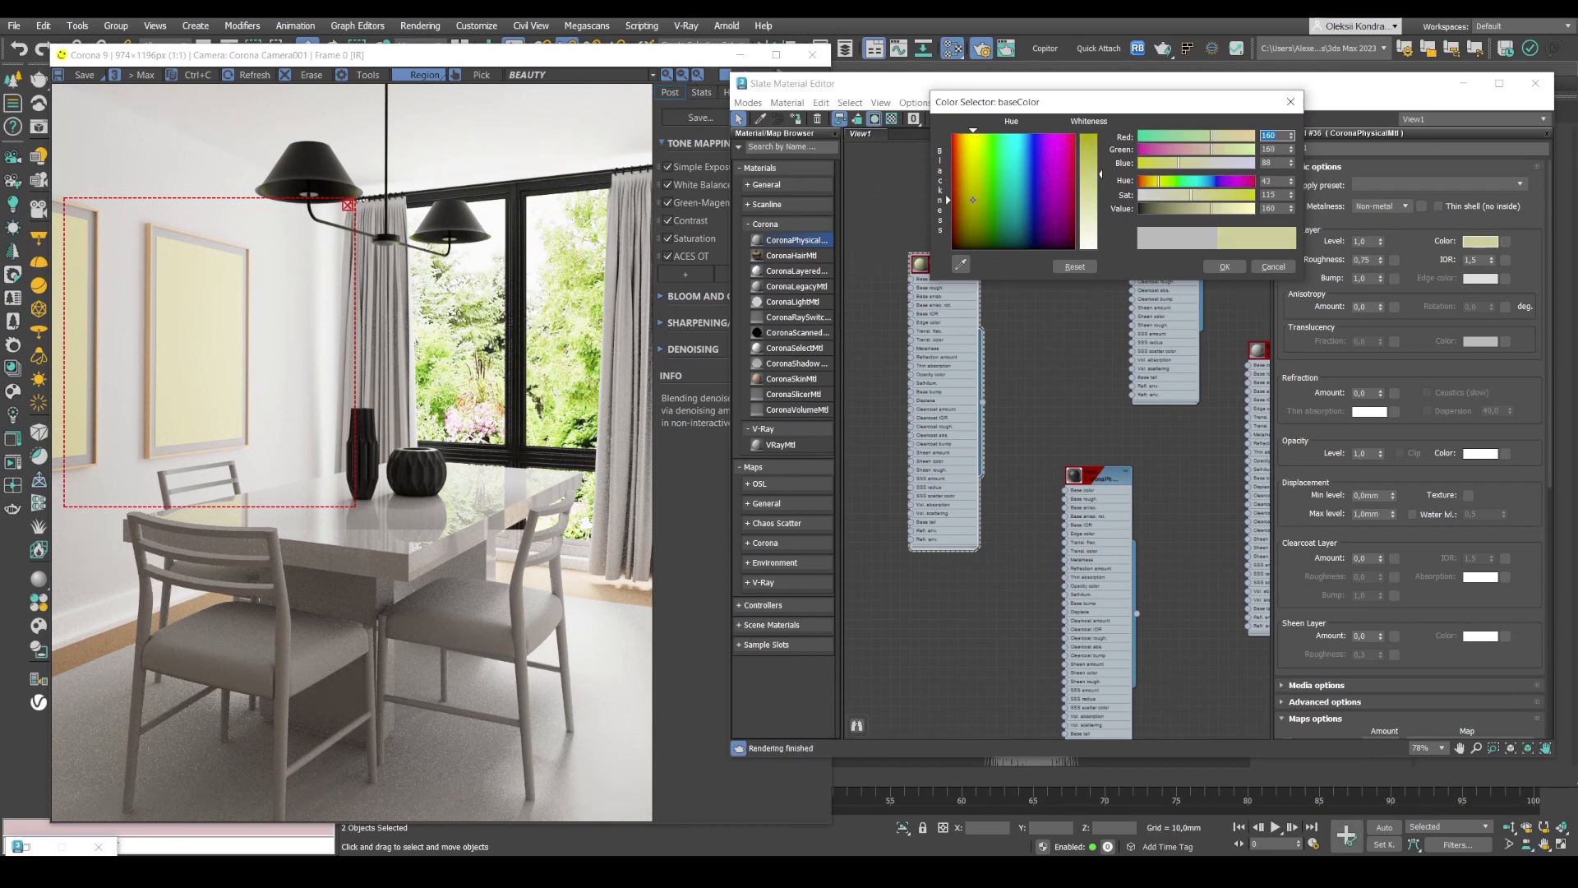
left_click(1230, 269)
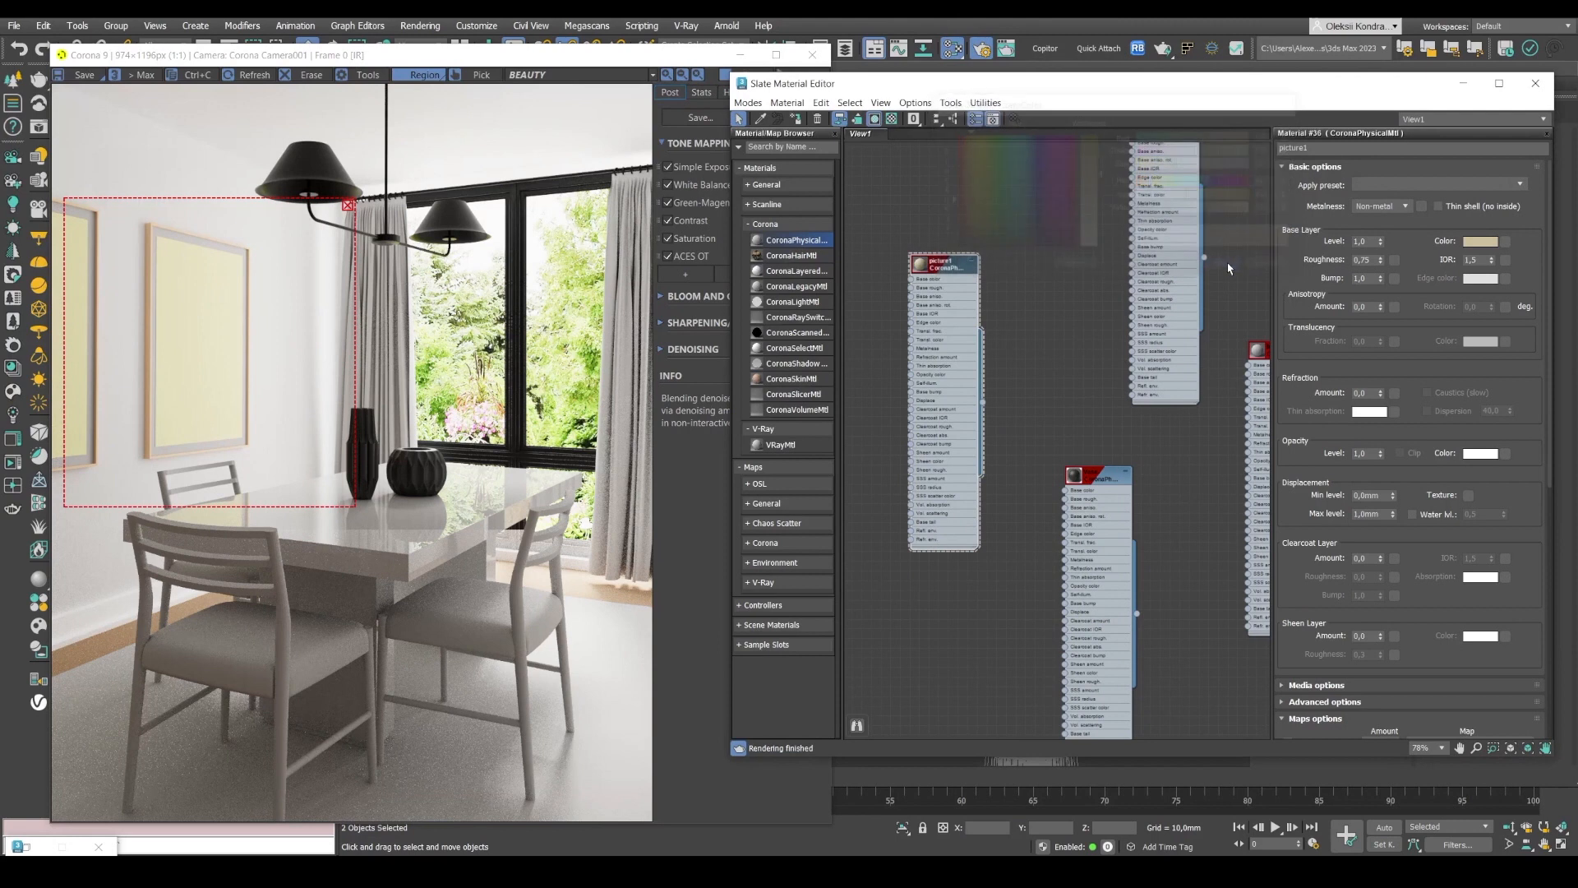
- Select both wall pictures in the camera view and bring the material editor back in front
left_click(739, 59)
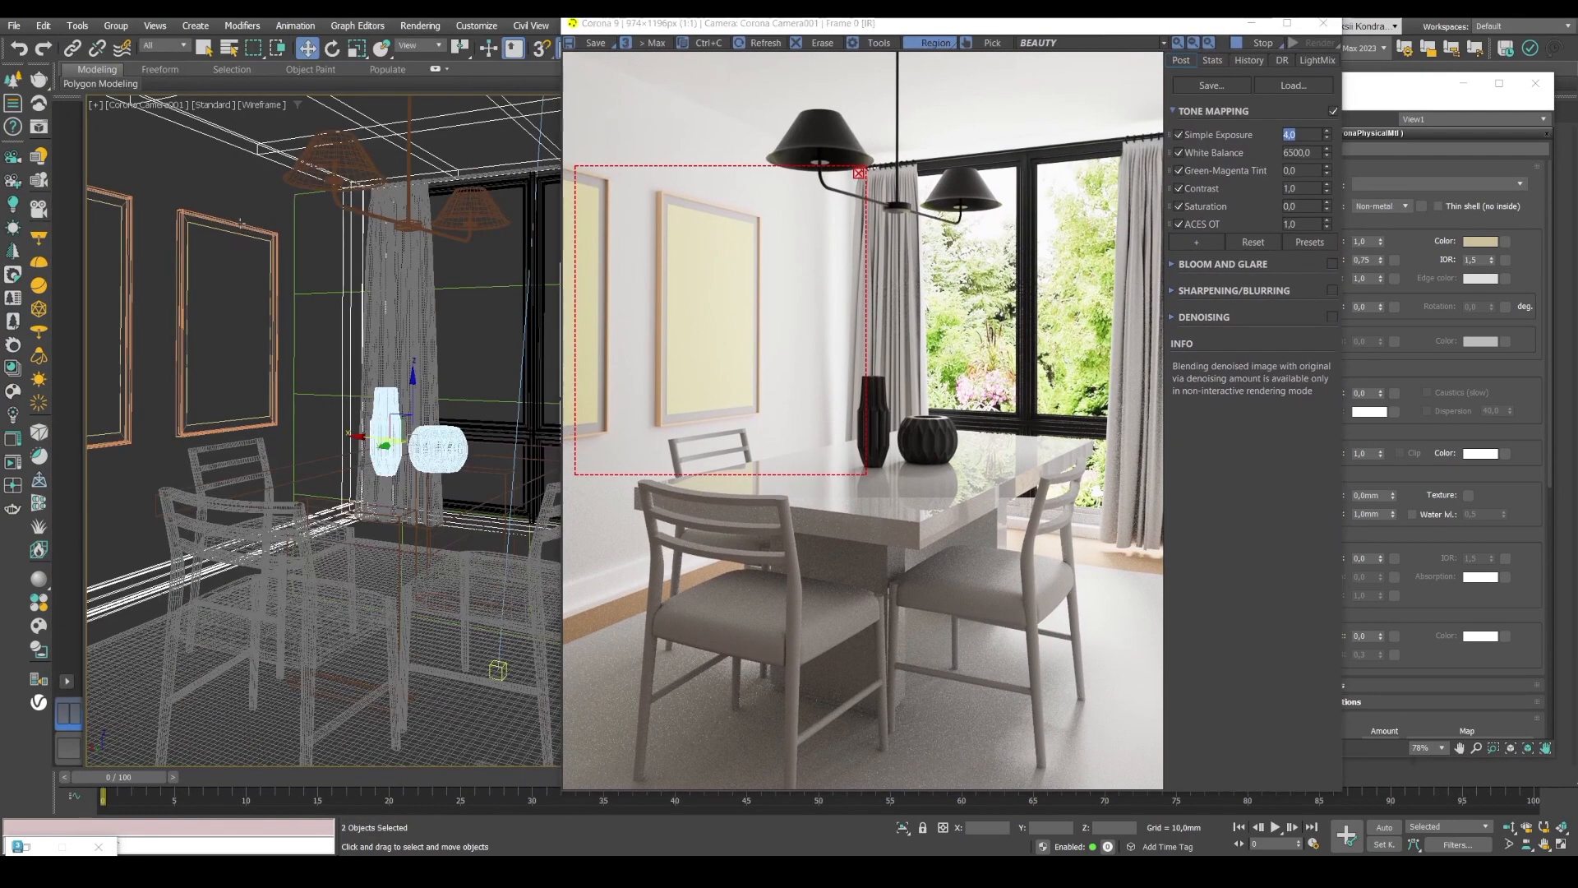
left_click(231, 222)
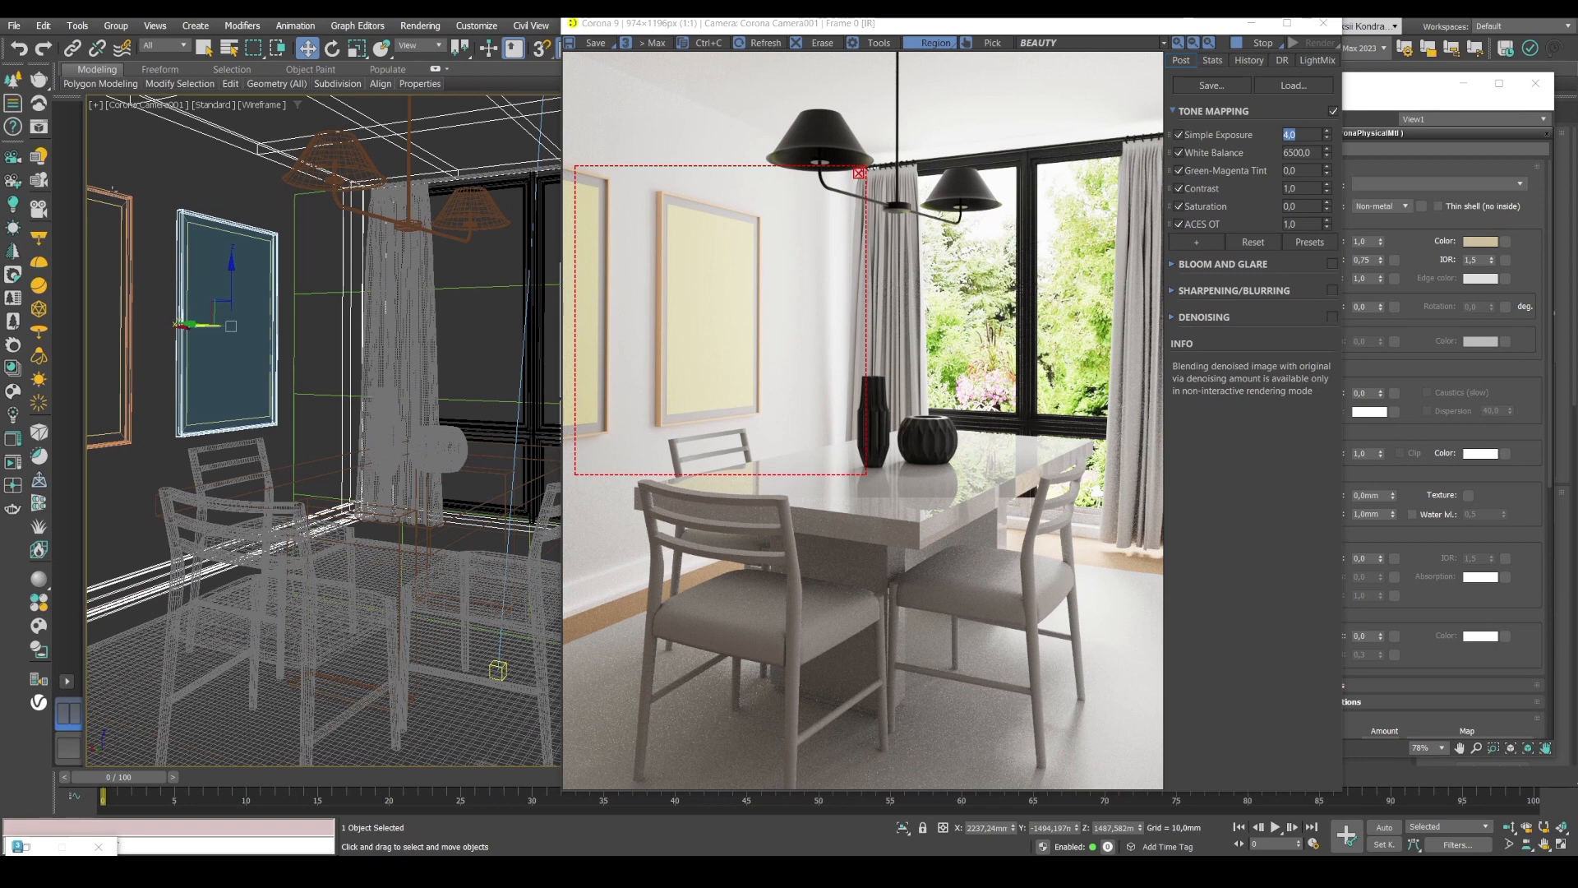
left_click(112, 191, "ctrl")
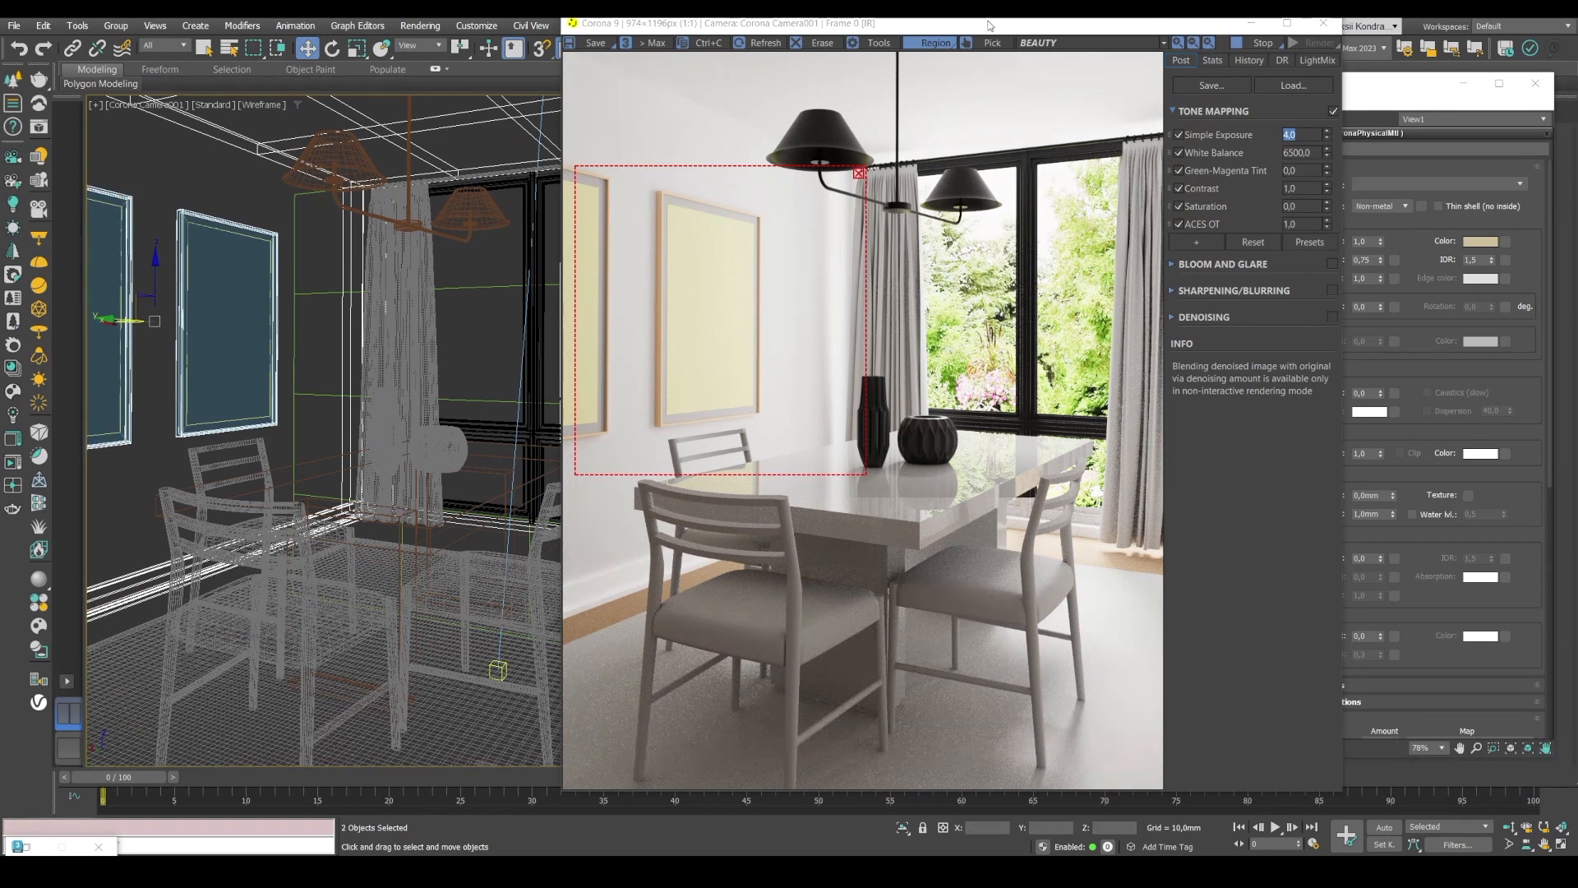
left_click_drag(992, 26, 760, 37)
left_click(1188, 93)
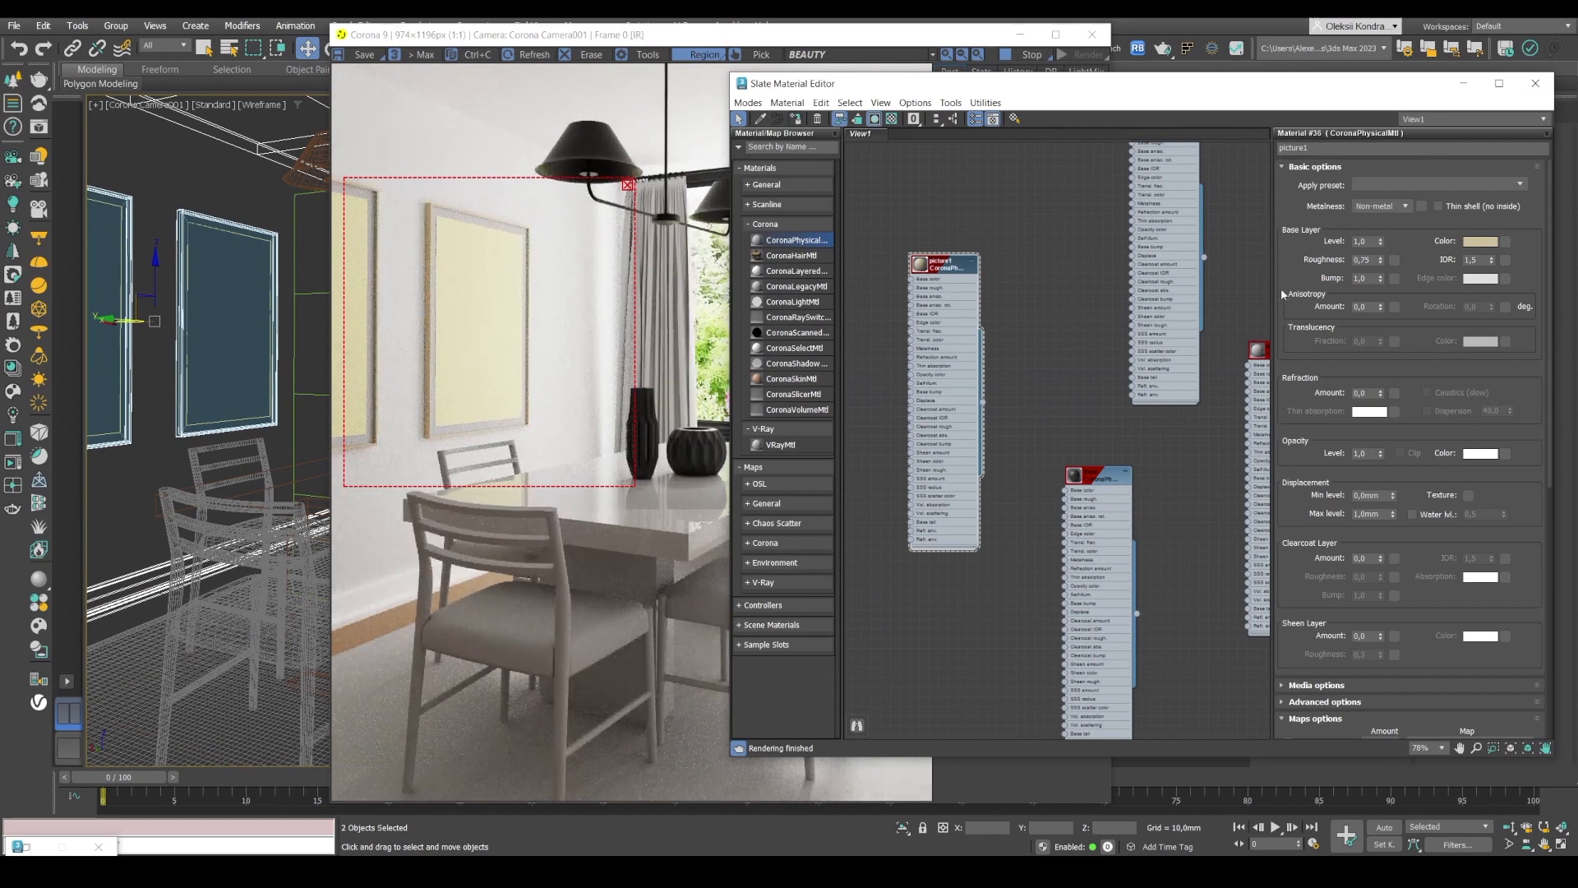
- Set the picture1 material's base roughness to 0,1
mouse_move(1376, 261)
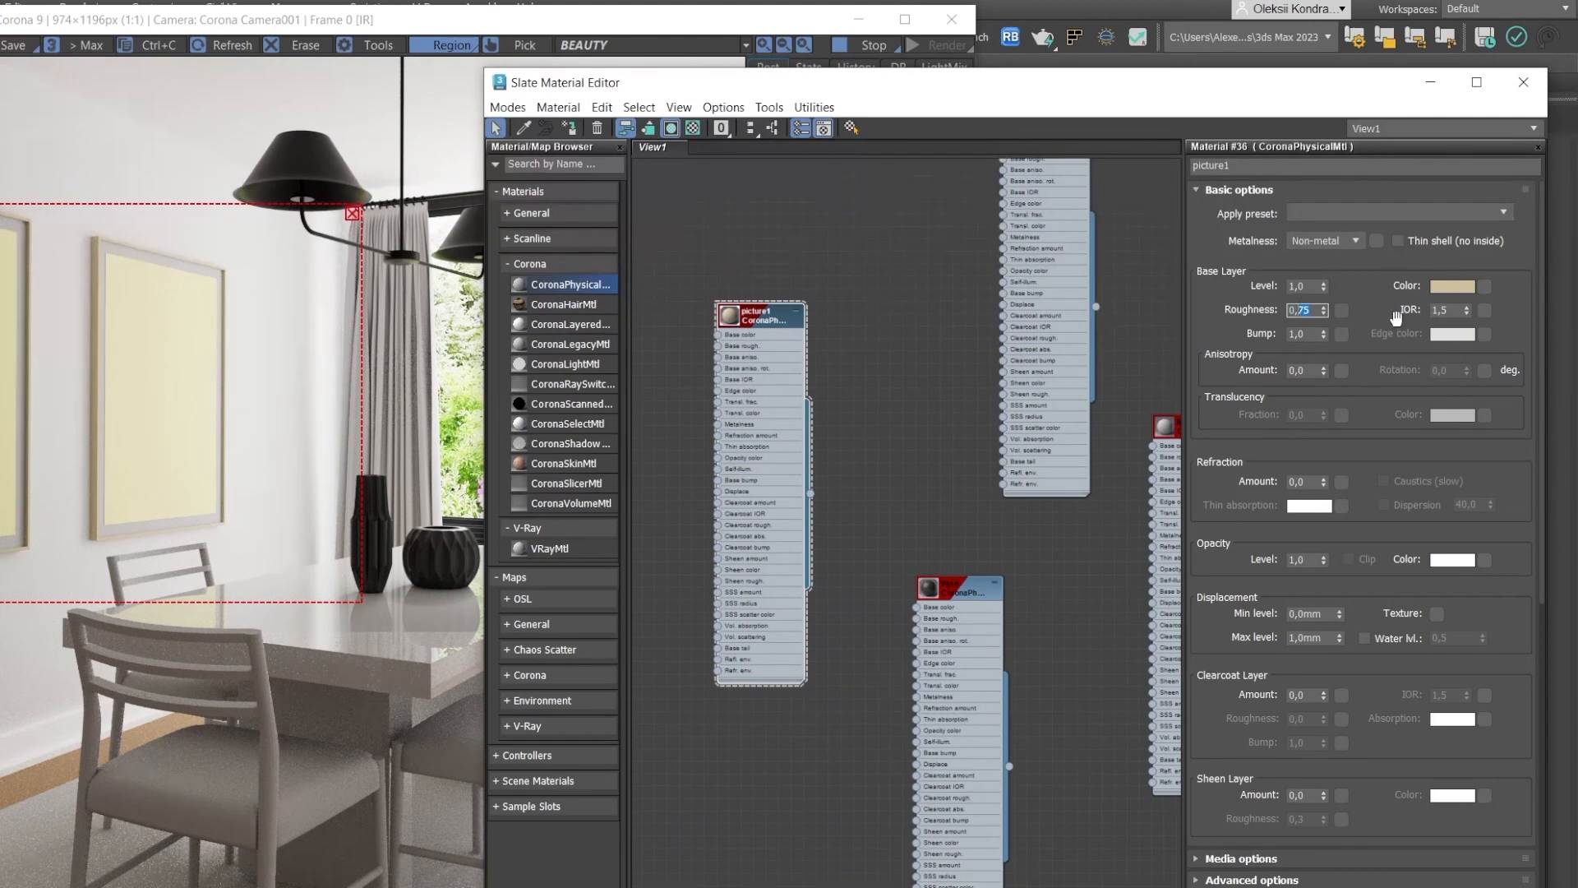
type("1")
key("Return")
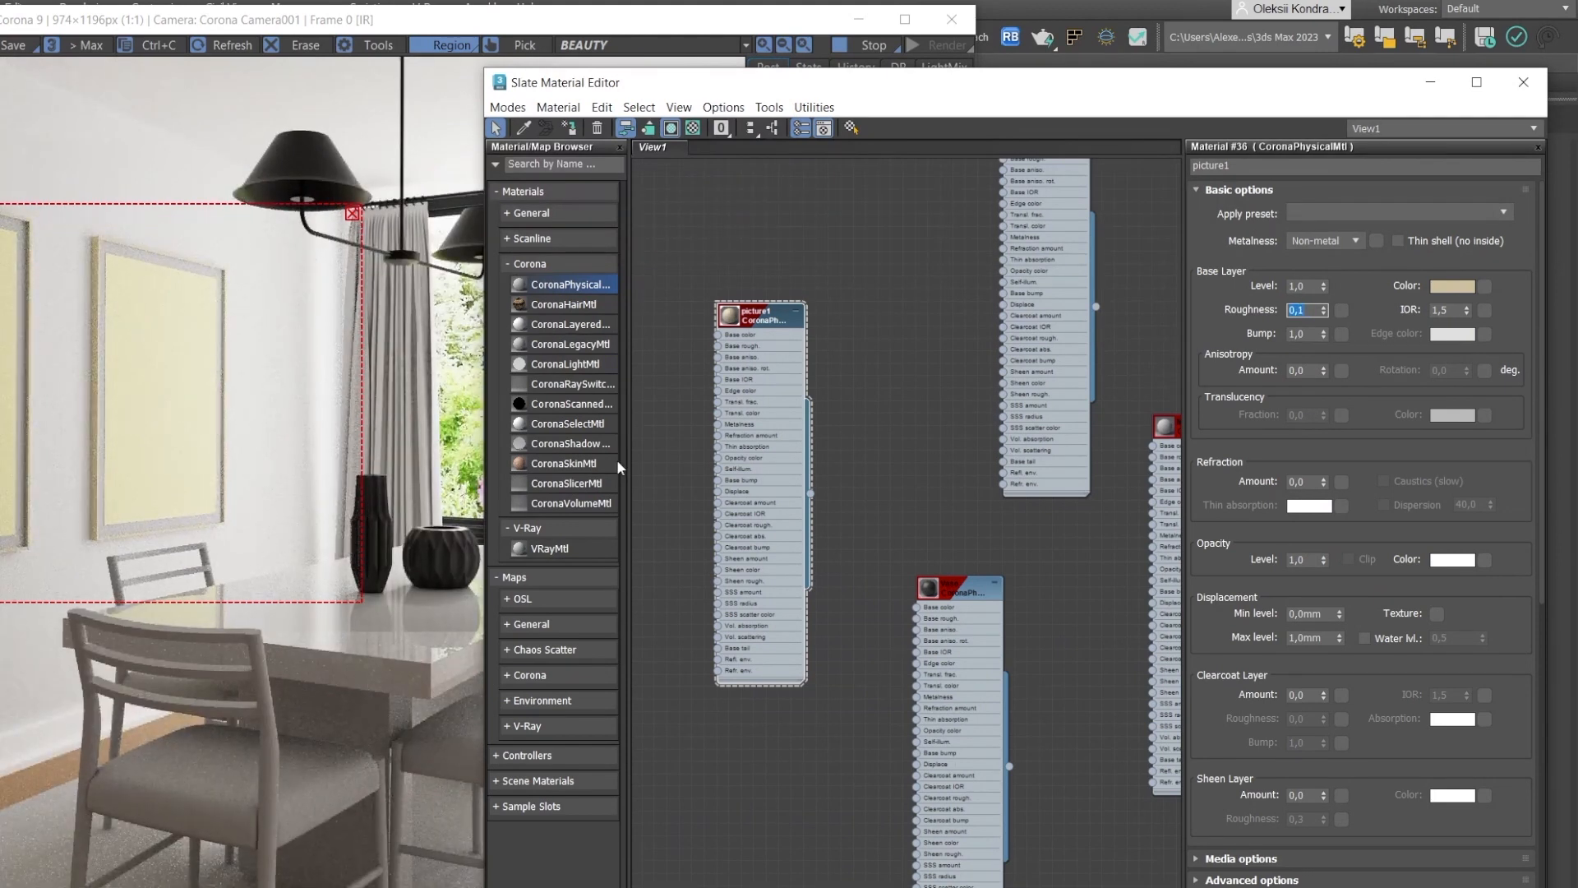
- Add another CoronaPhysicalMtl below the existing material nodes and set its base color value to 210
left_click(897, 322)
scroll(794, 341, "down", 5)
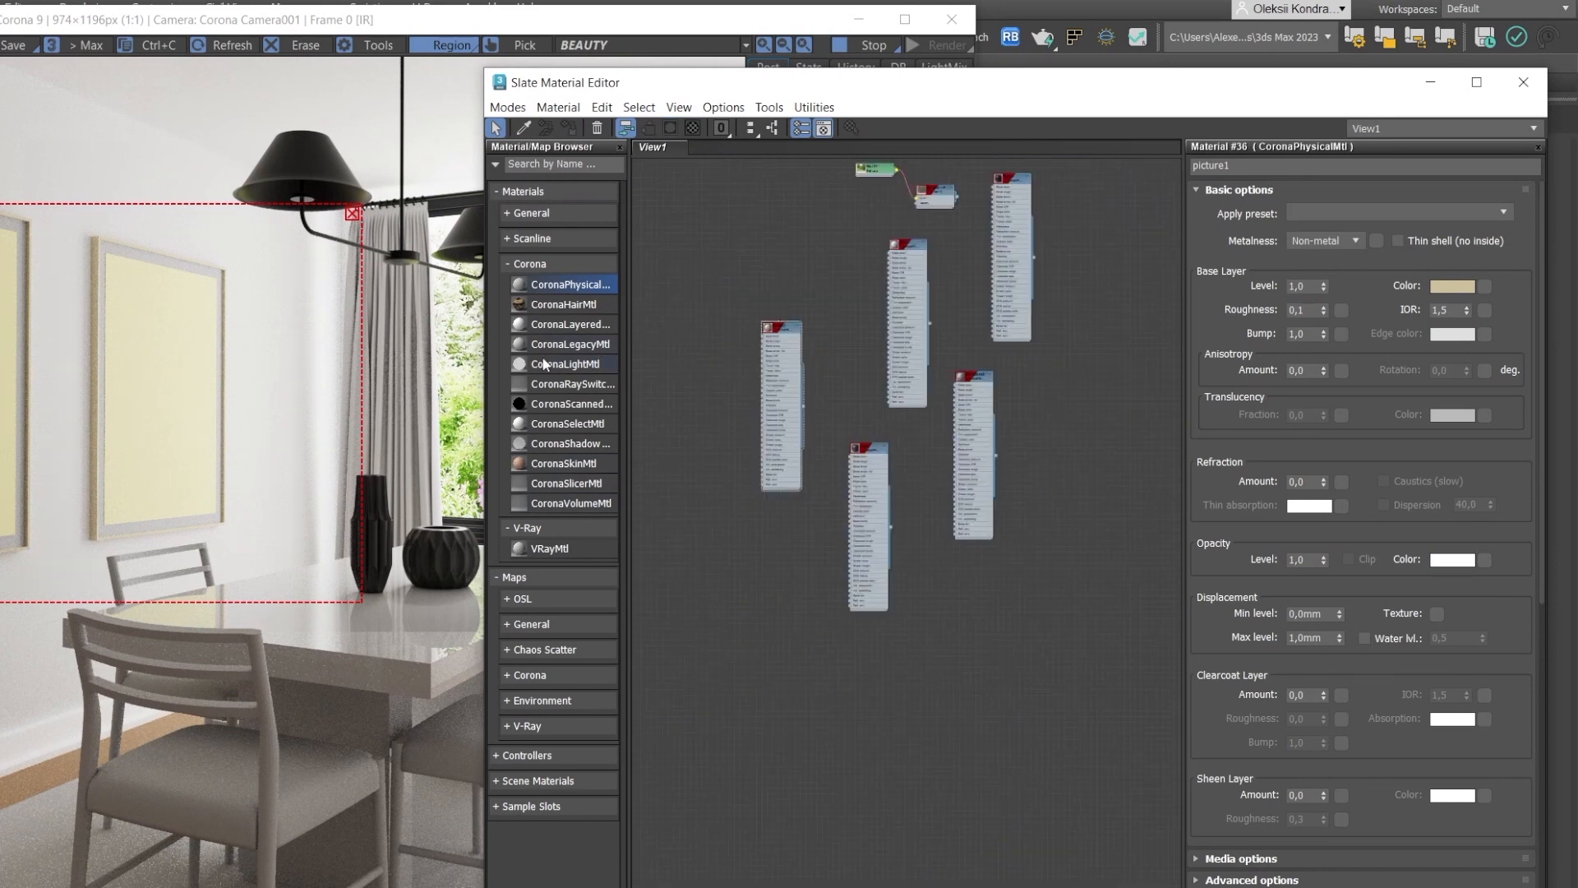
left_click_drag(728, 589, 728, 589)
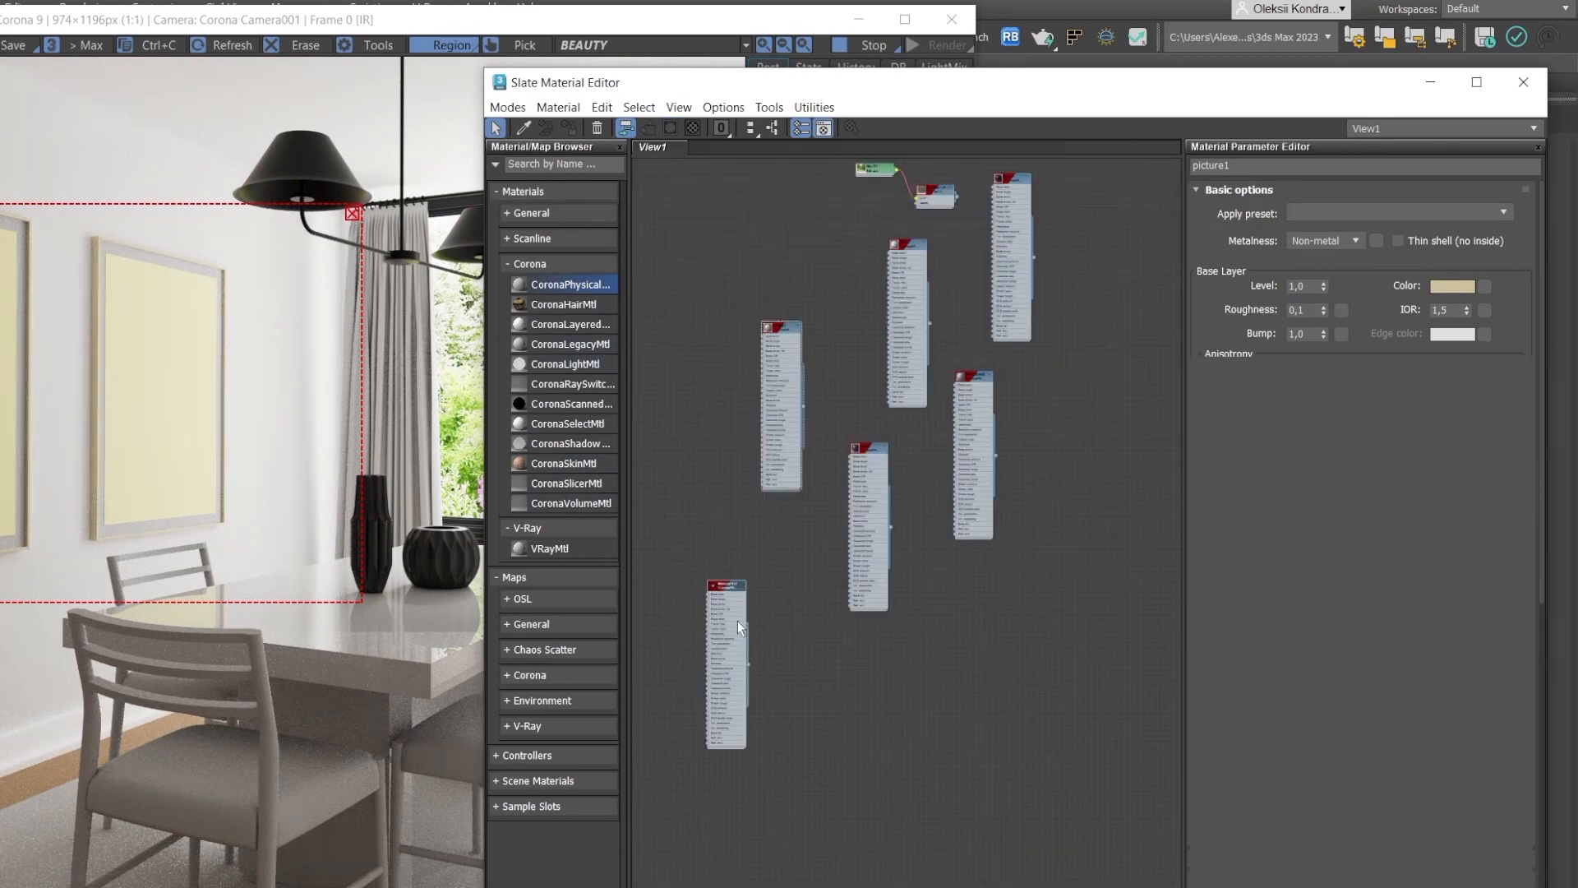
scroll(737, 620, "up", 5)
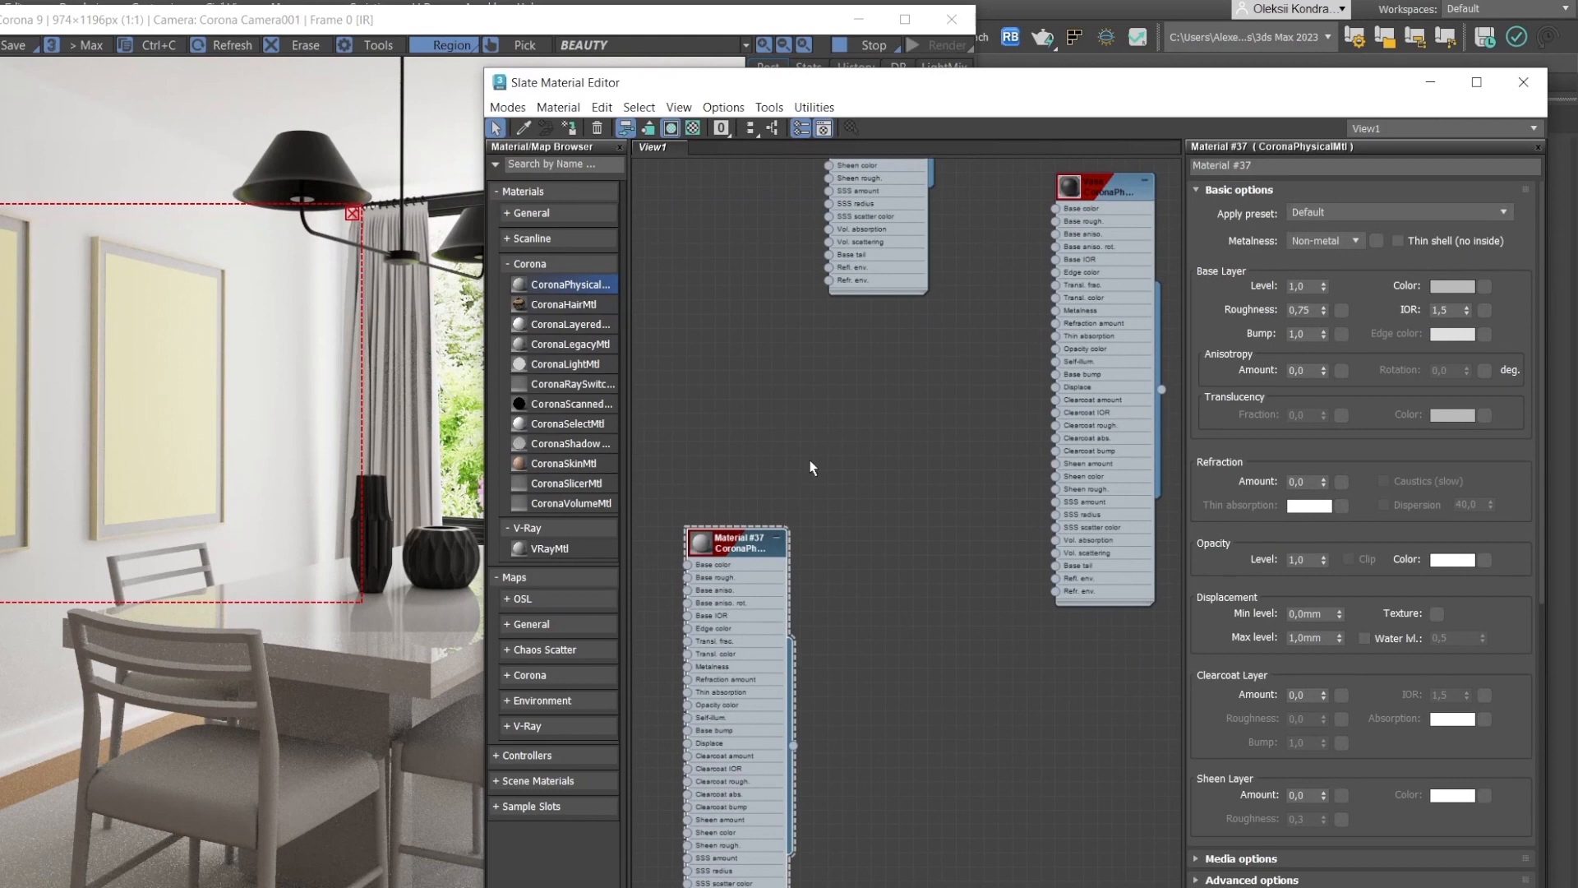
middle_click_drag(810, 468, 866, 377)
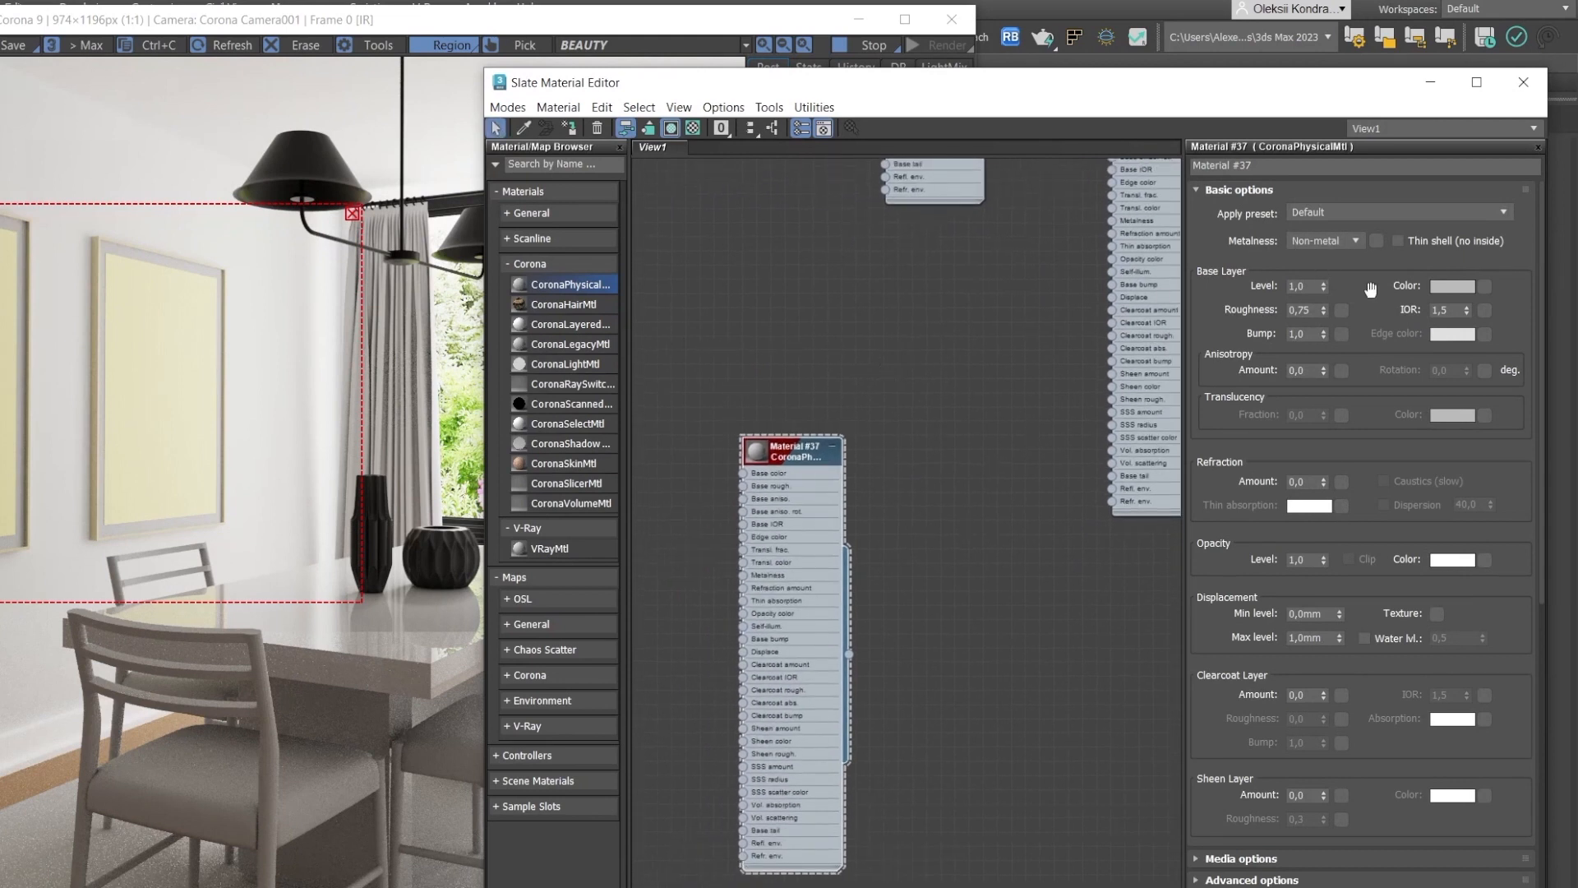
left_click(1453, 286)
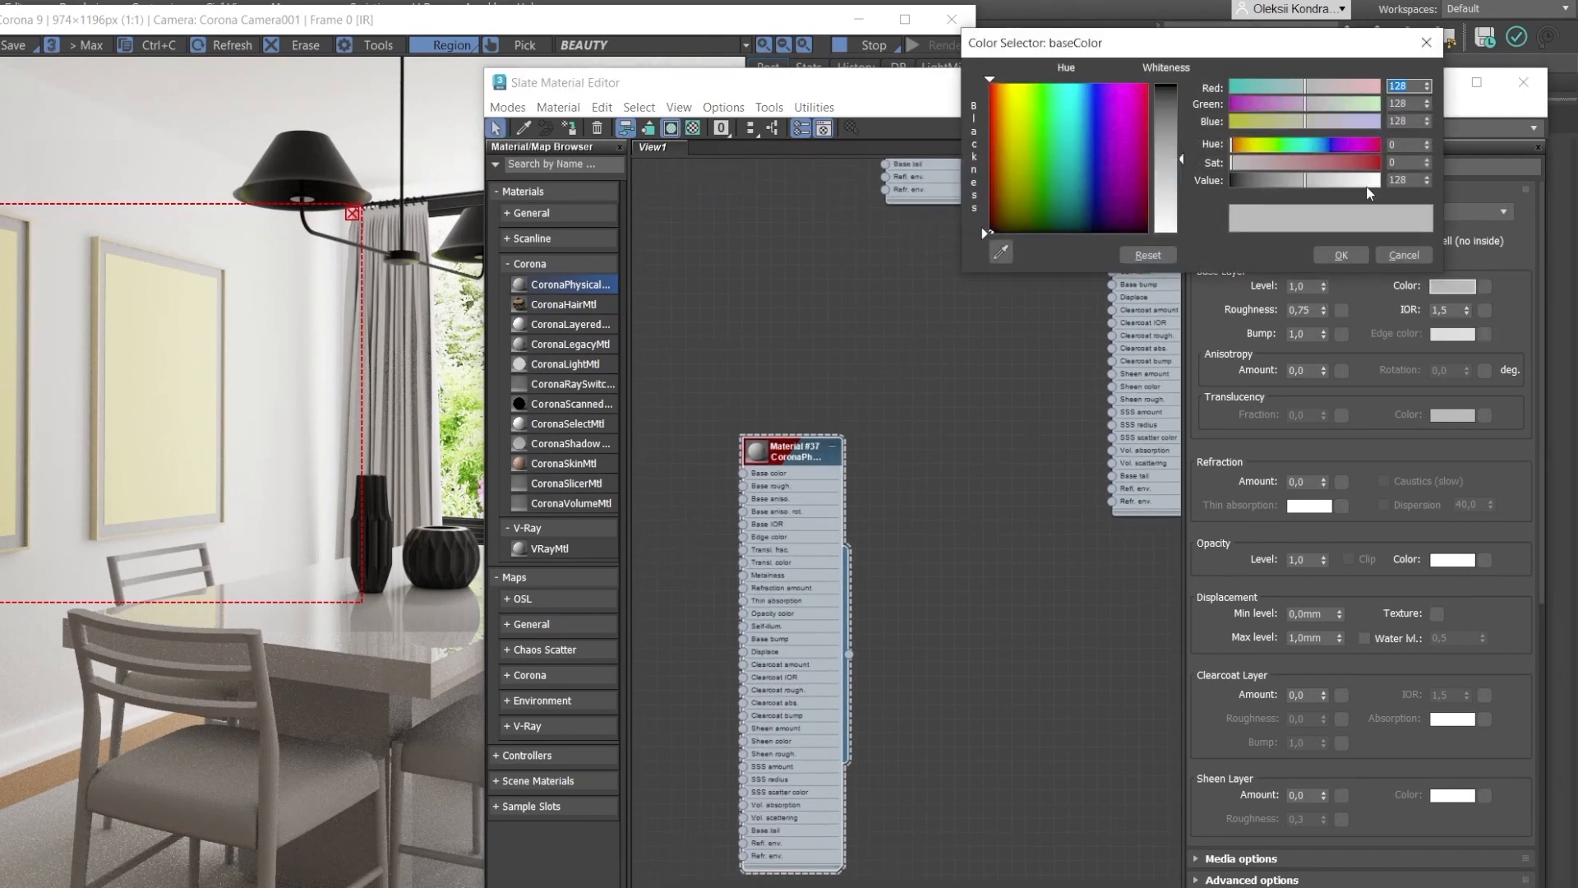
left_click(1352, 181)
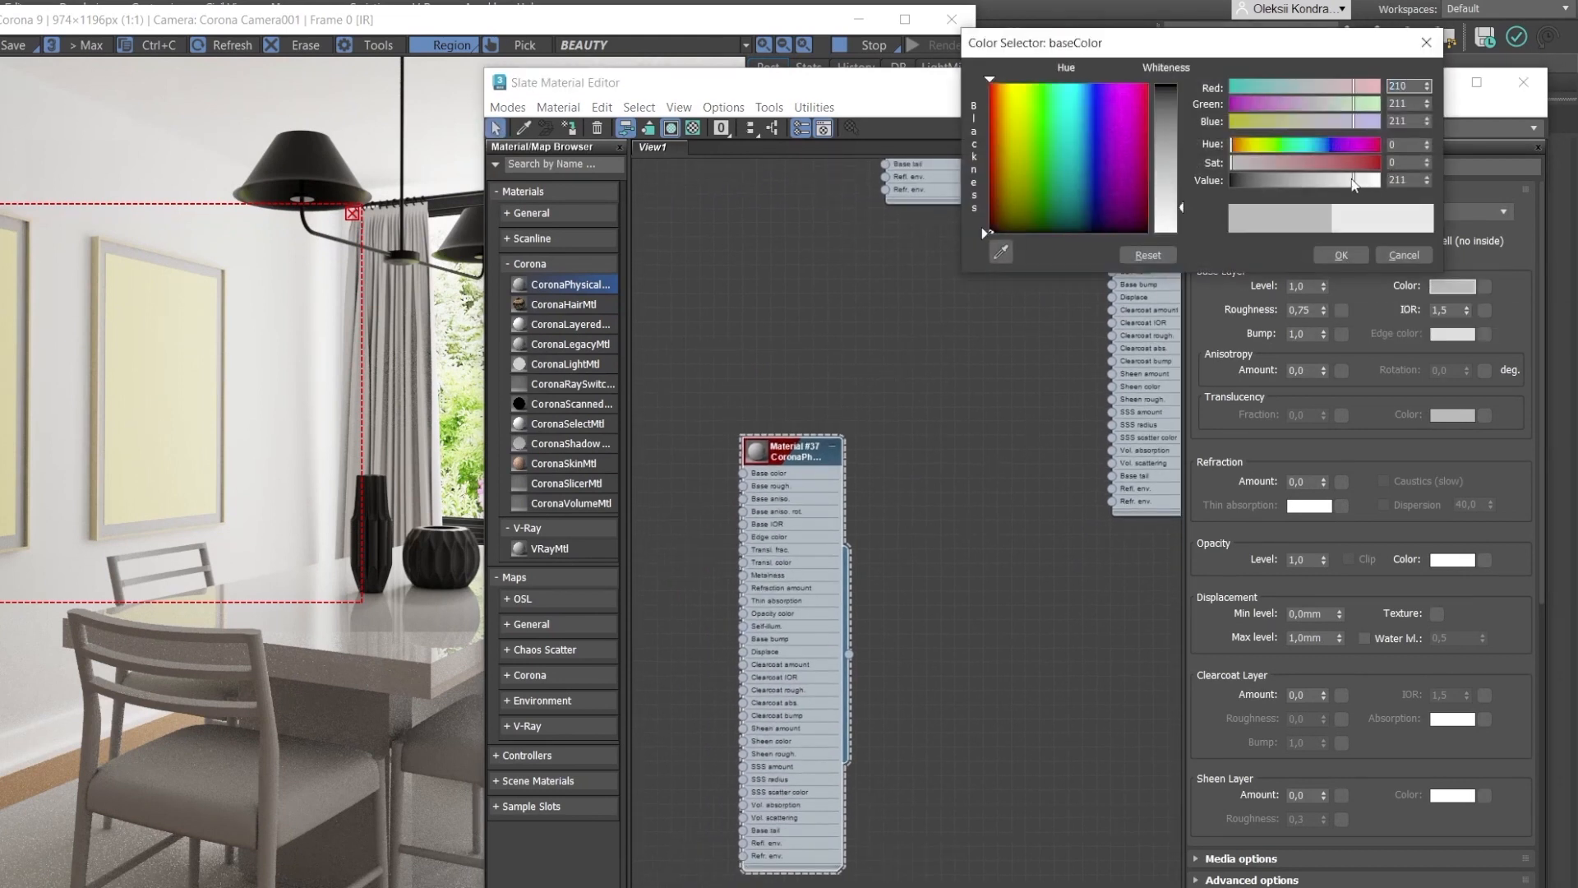
left_click(1400, 180)
type("210")
key("Return")
left_click(1341, 257)
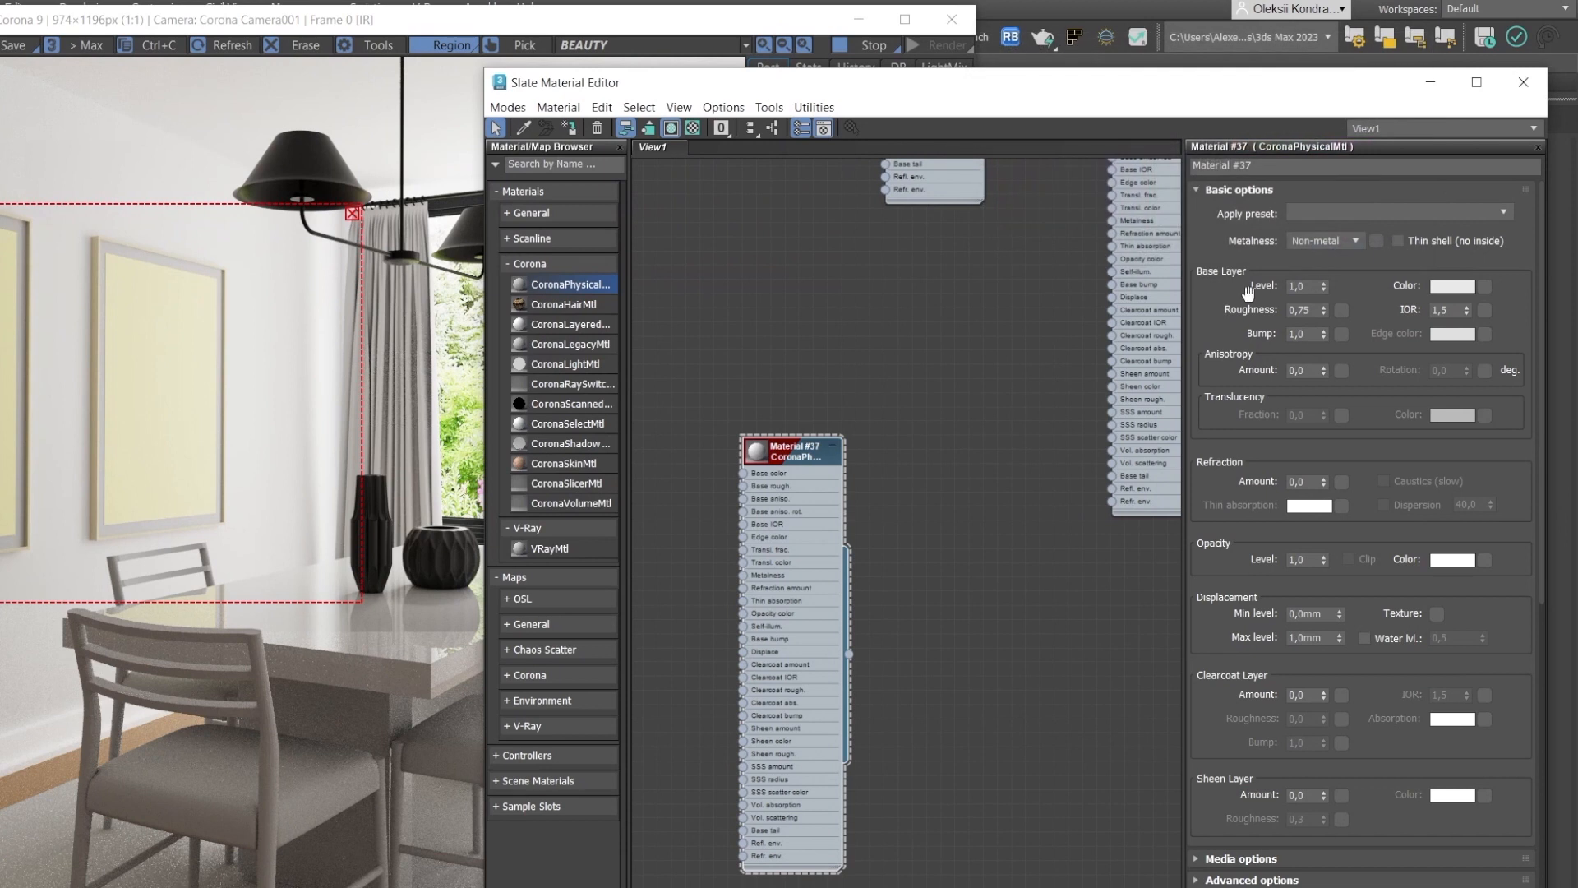
- Set the new white material's base roughness to 0,1 and check it in a preview window
double_click(1313, 309)
type("0")
right_click(771, 457)
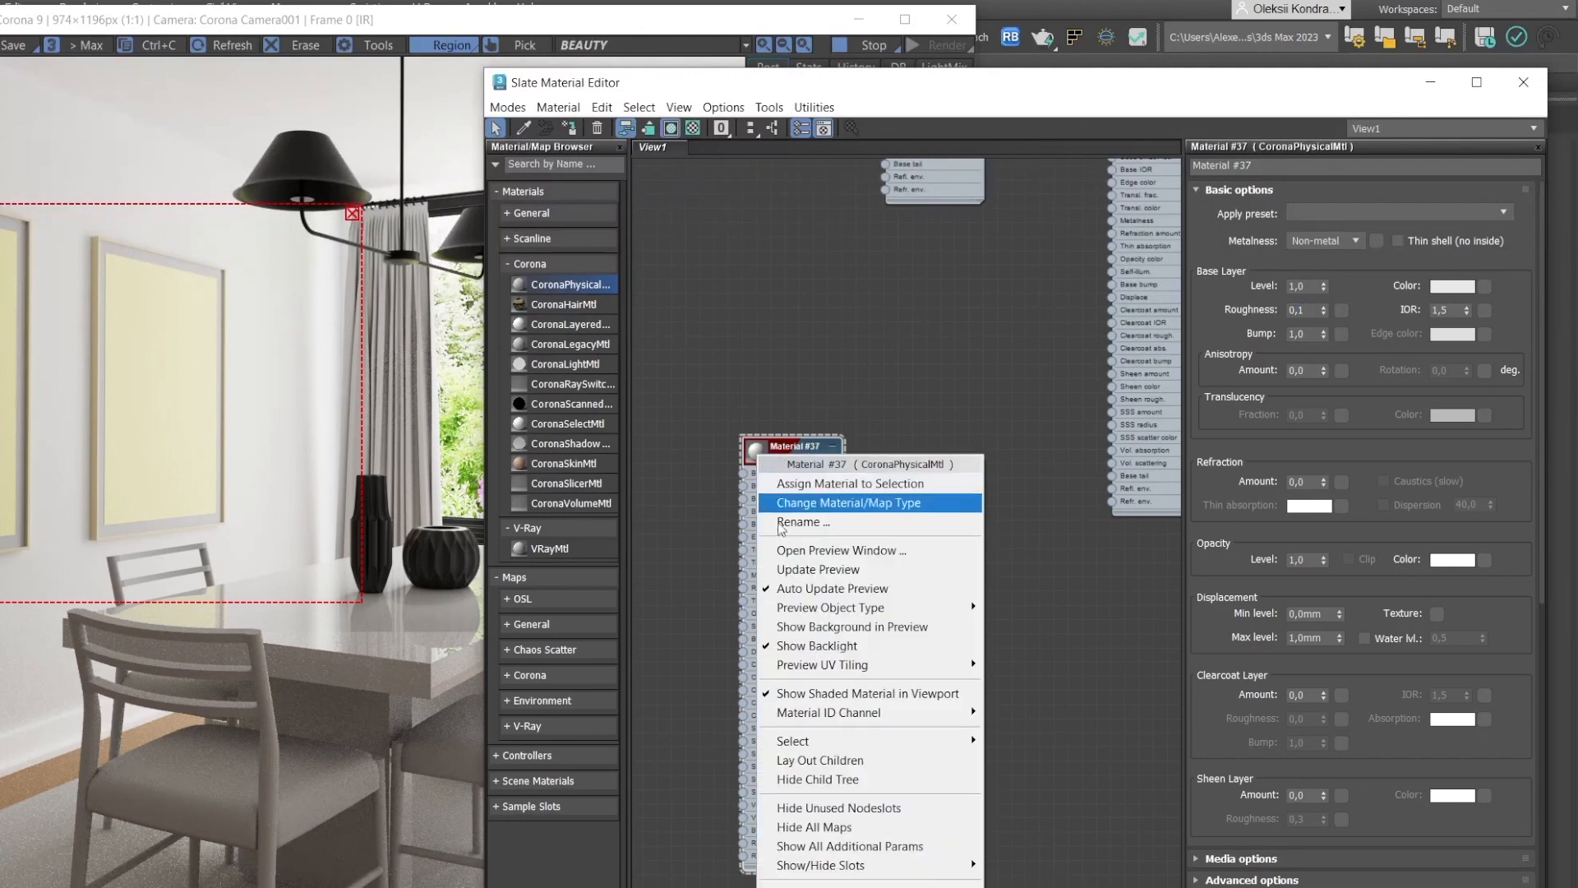
left_click(771, 550)
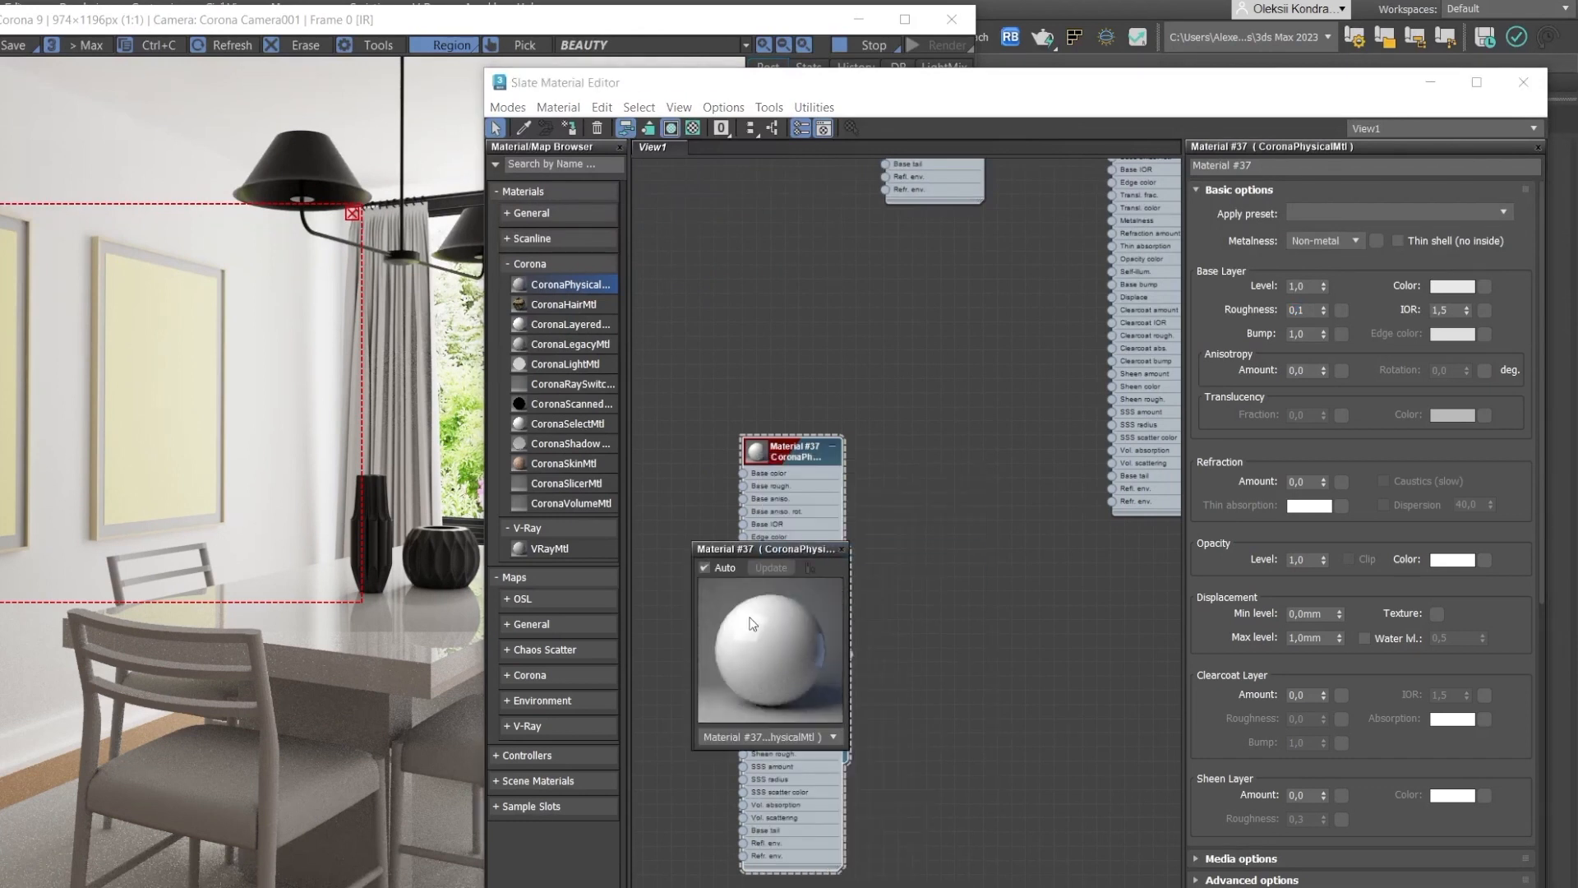
left_click(841, 549)
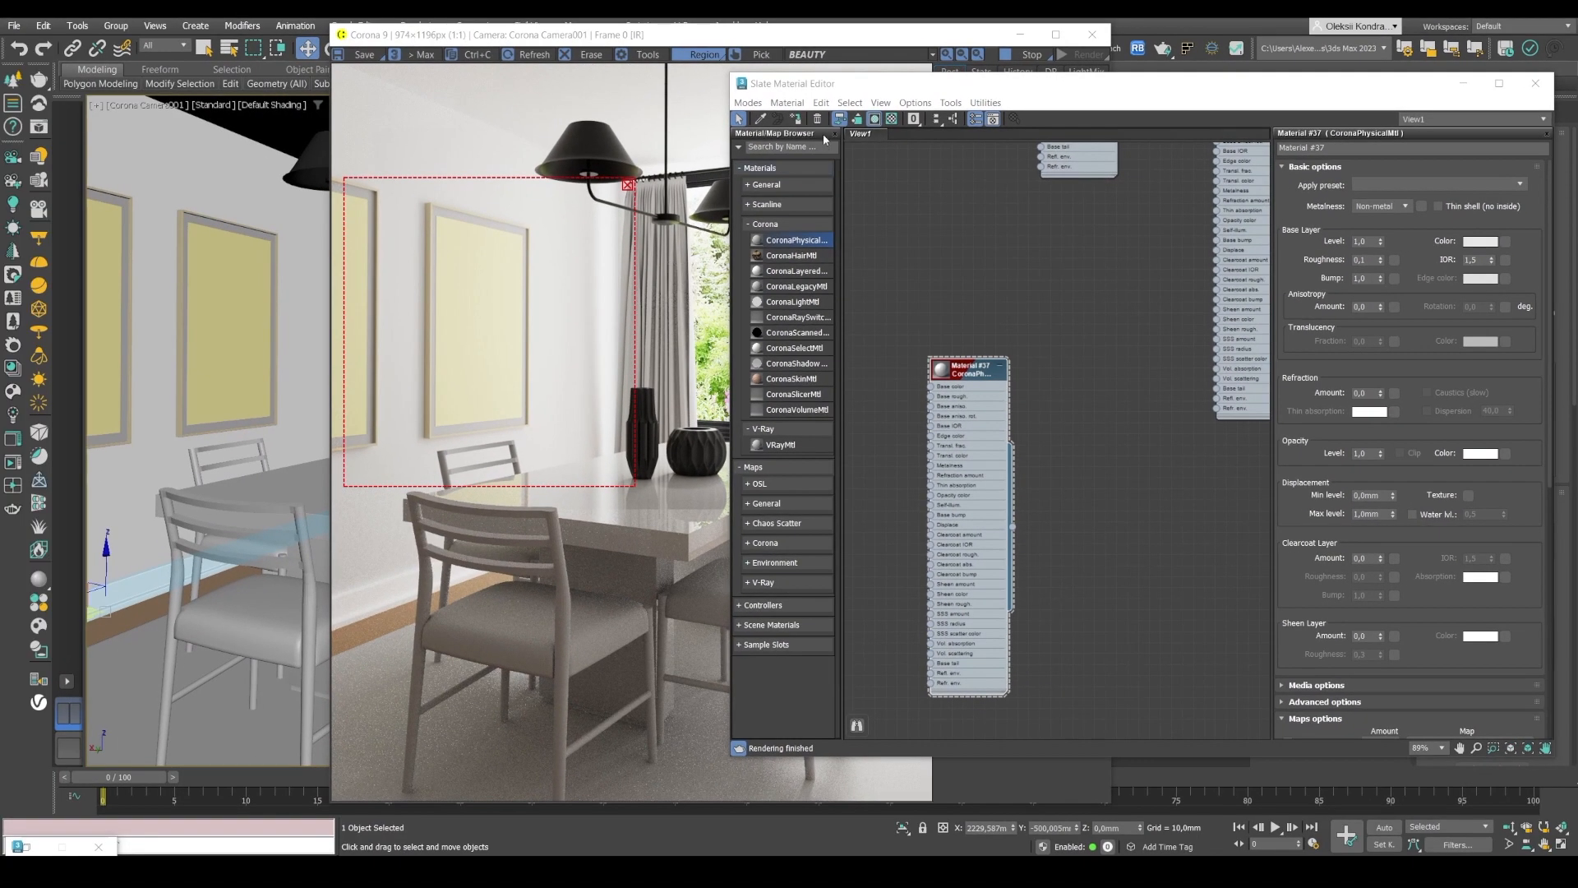
- Reselect both wall pictures in the camera view and reposition the render region over them
mouse_move(405, 422)
left_mouse_down()
mouse_move(395, 600)
mouse_move(413, 421)
left_mouse_up()
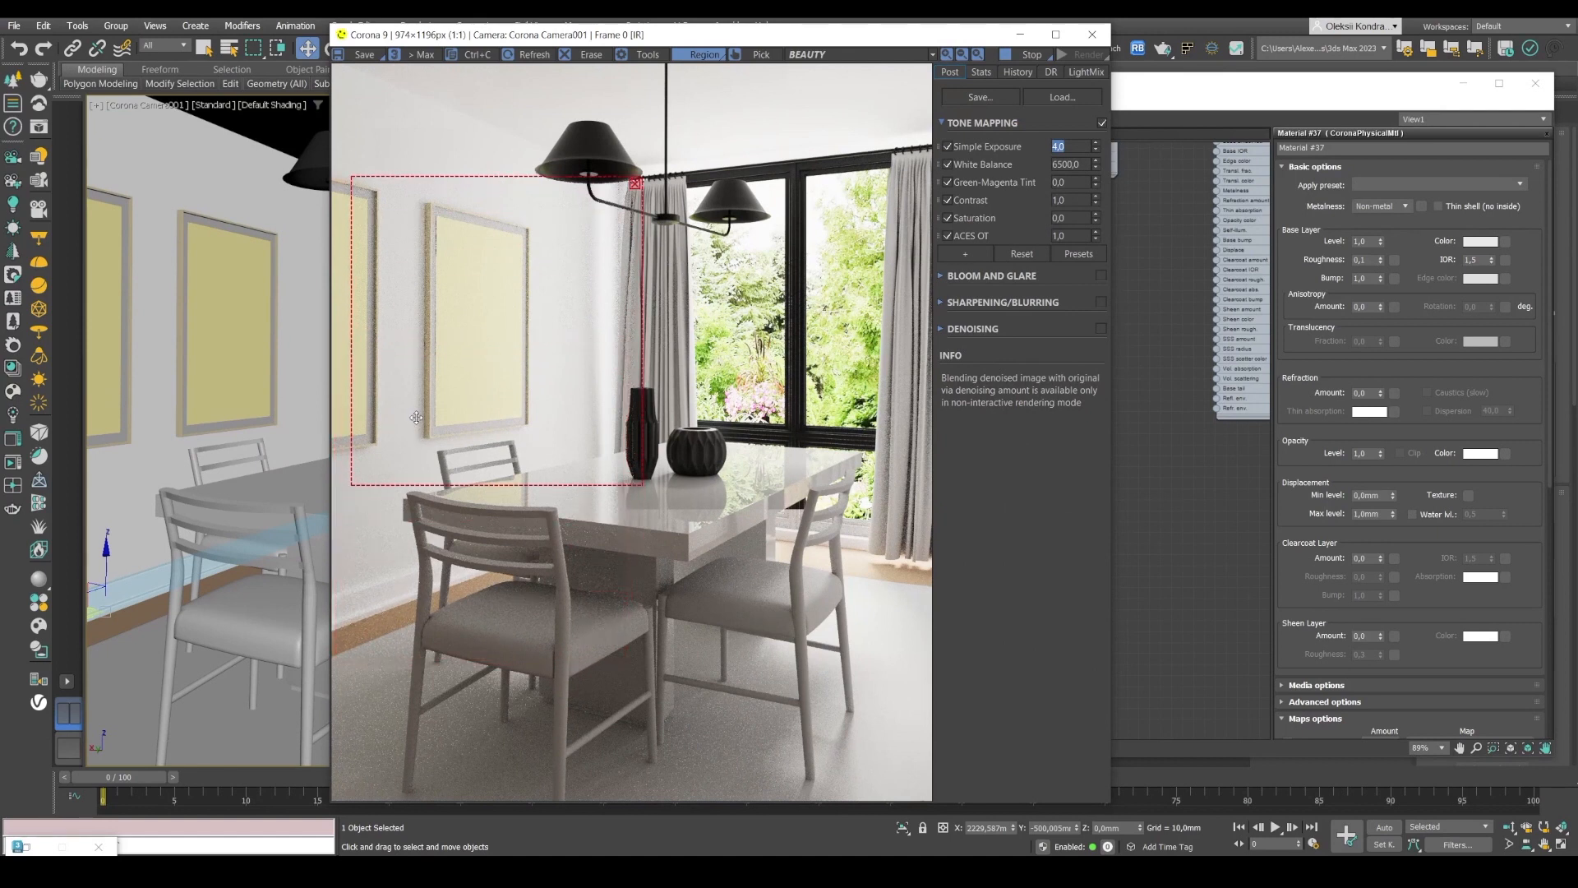
left_click(216, 224)
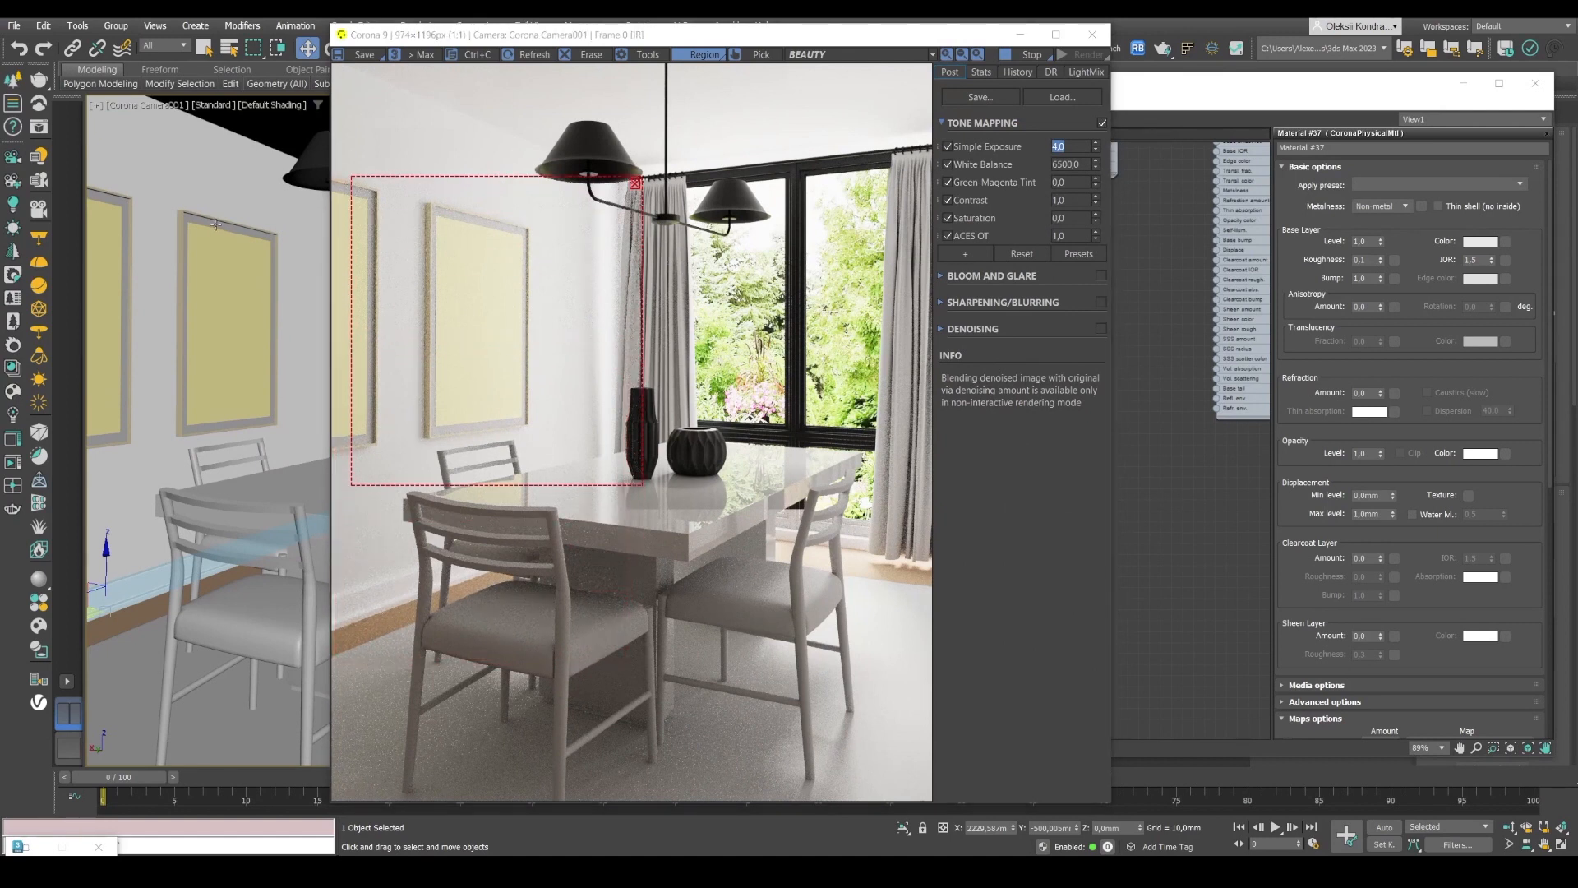
left_click(107, 201, "ctrl")
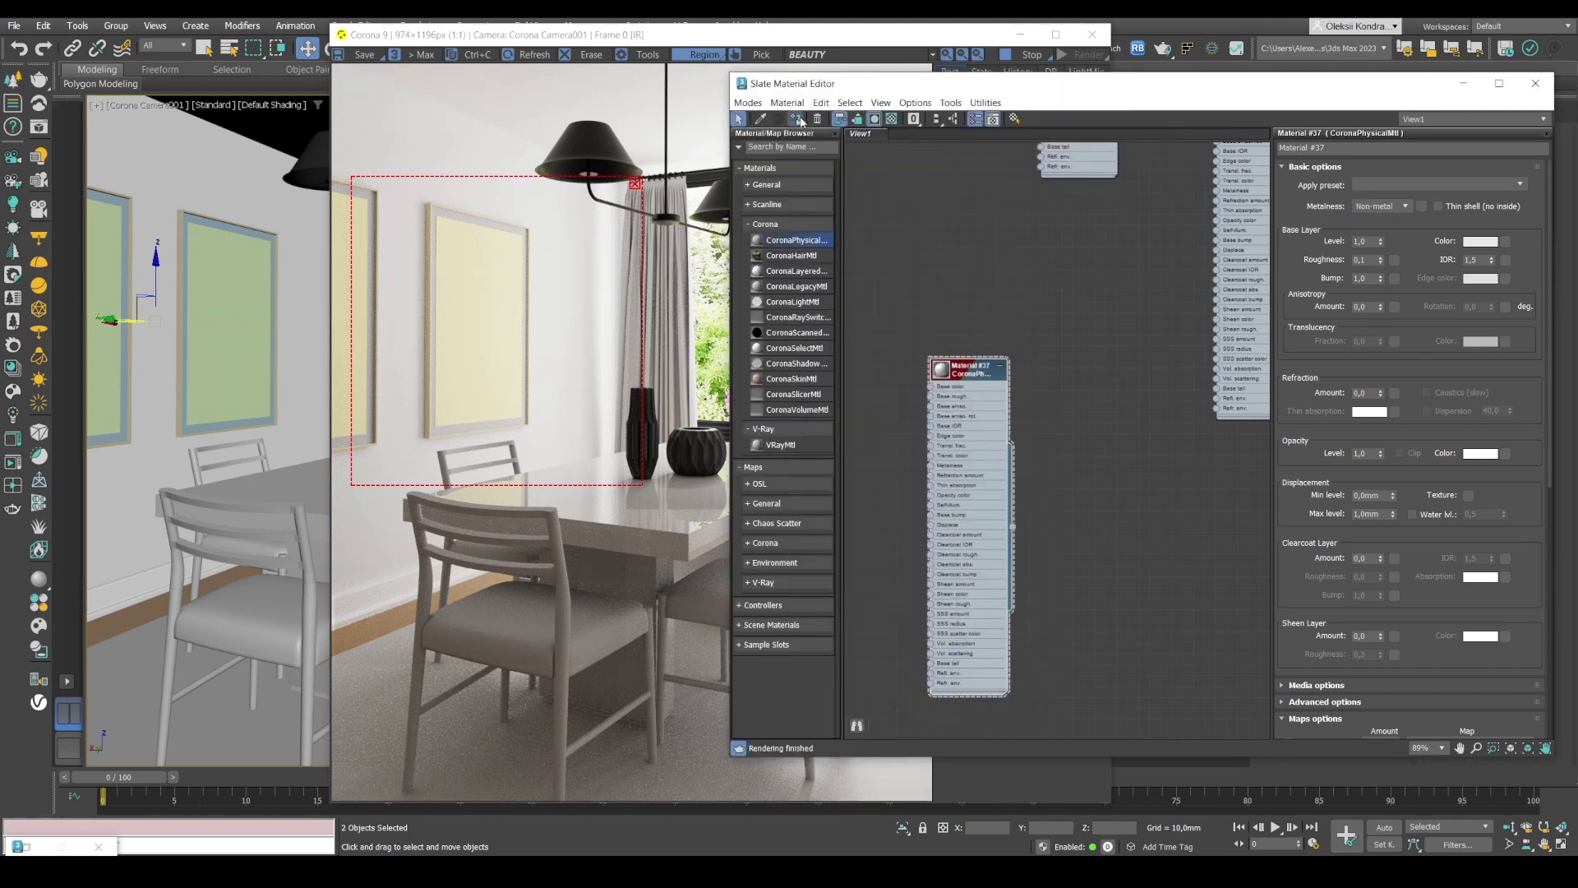
left_click_drag(483, 296, 463, 289)
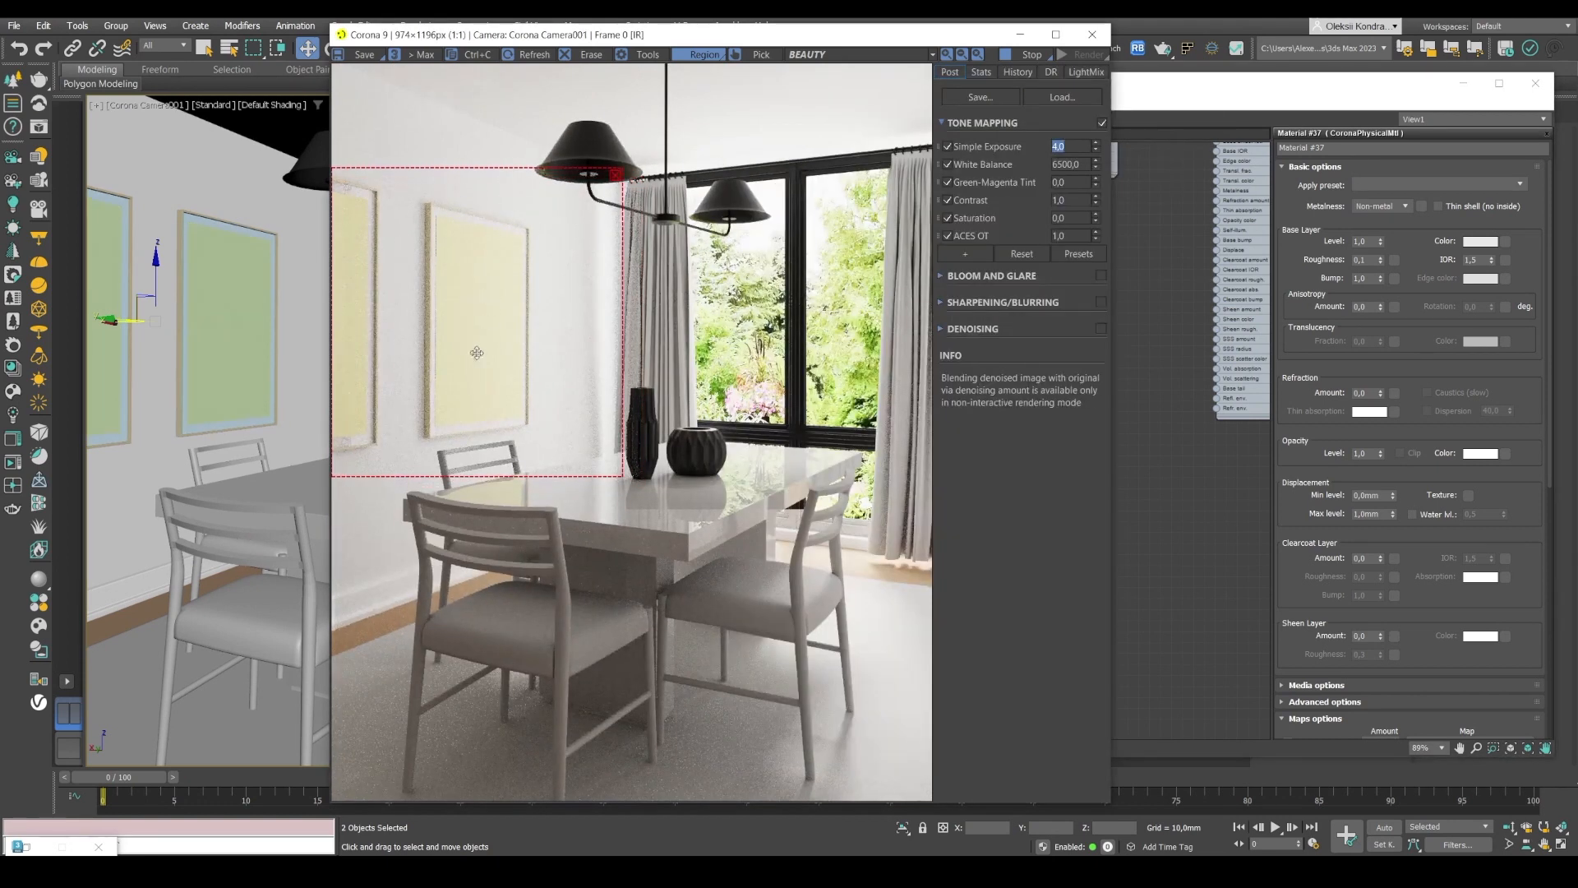
left_click_drag(461, 349, 413, 358)
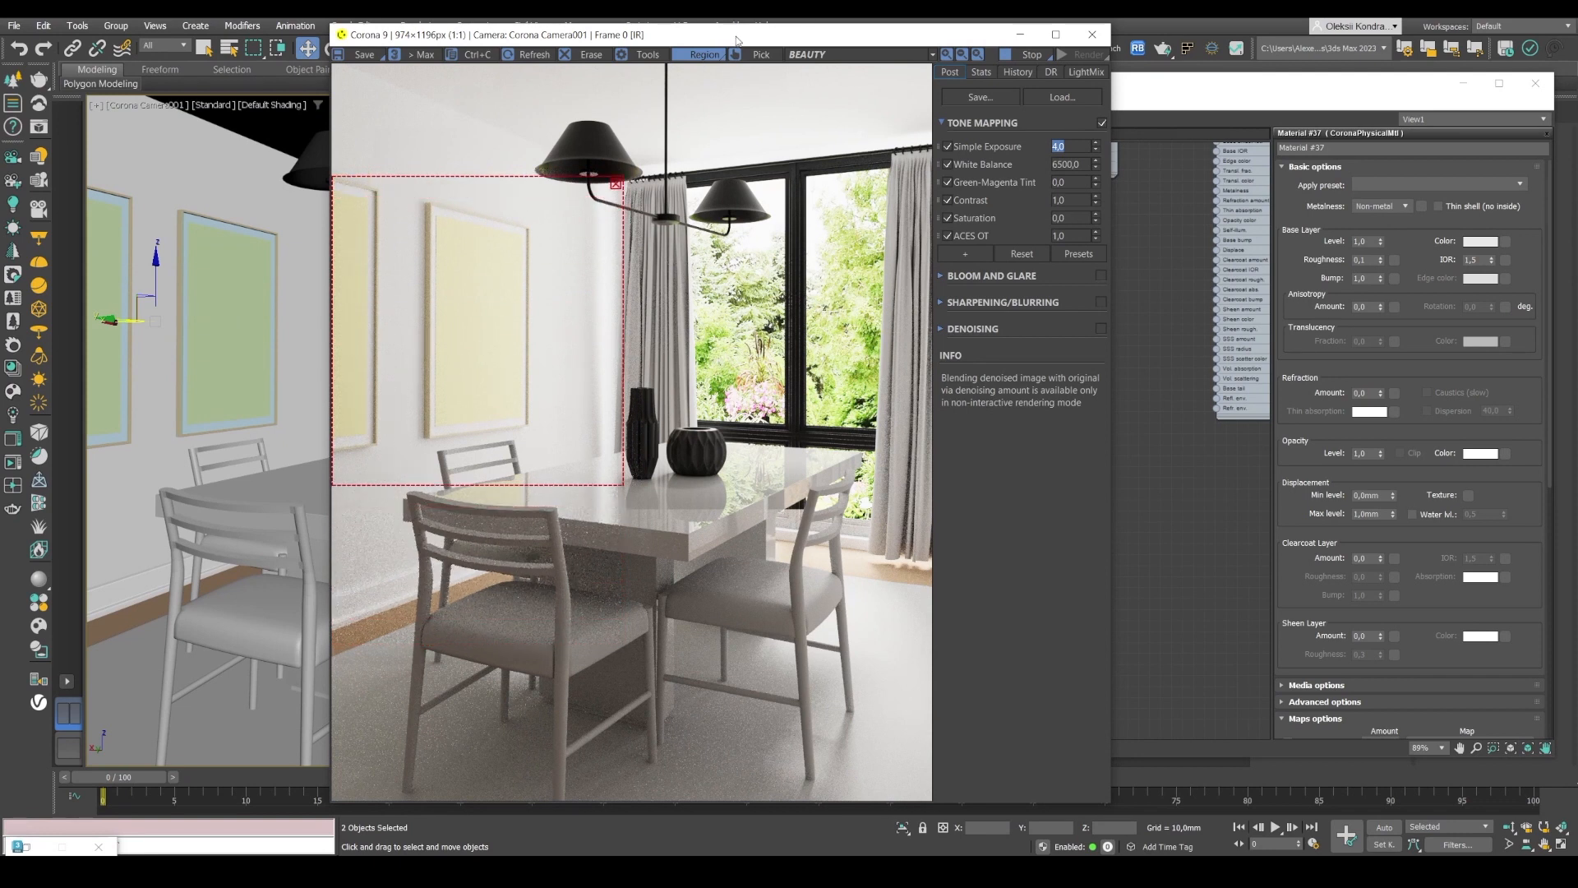
left_click_drag(737, 40, 581, 48)
- Create a new CoronaPhysicalMtl beside the existing nodes and name it picture2
scroll(1076, 342, "down", 5)
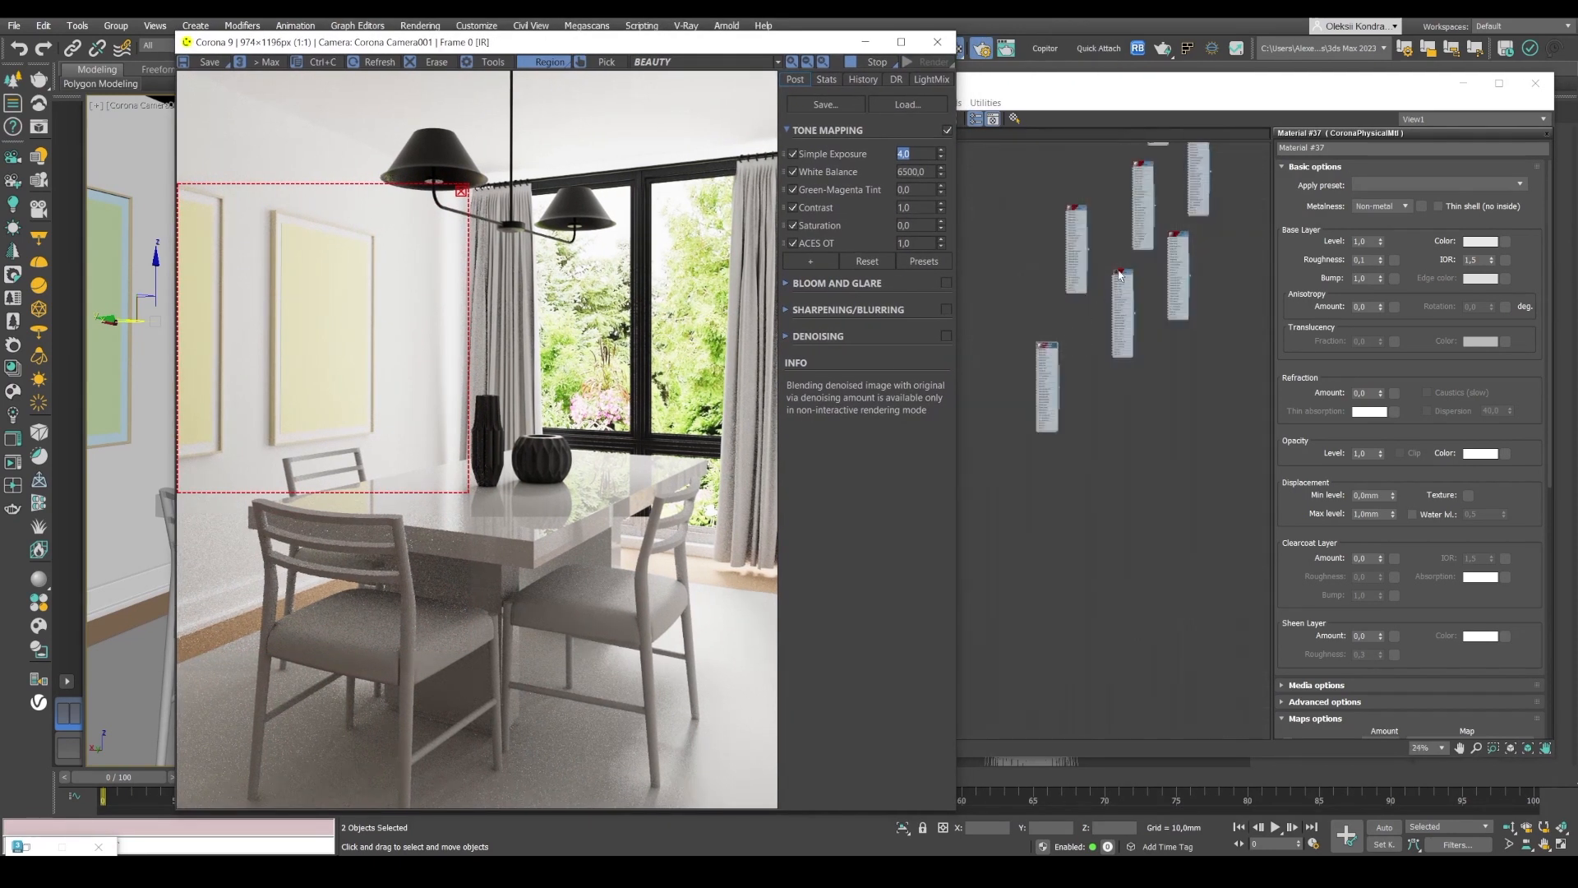
left_click(1073, 329)
scroll(1072, 326, "down", 2)
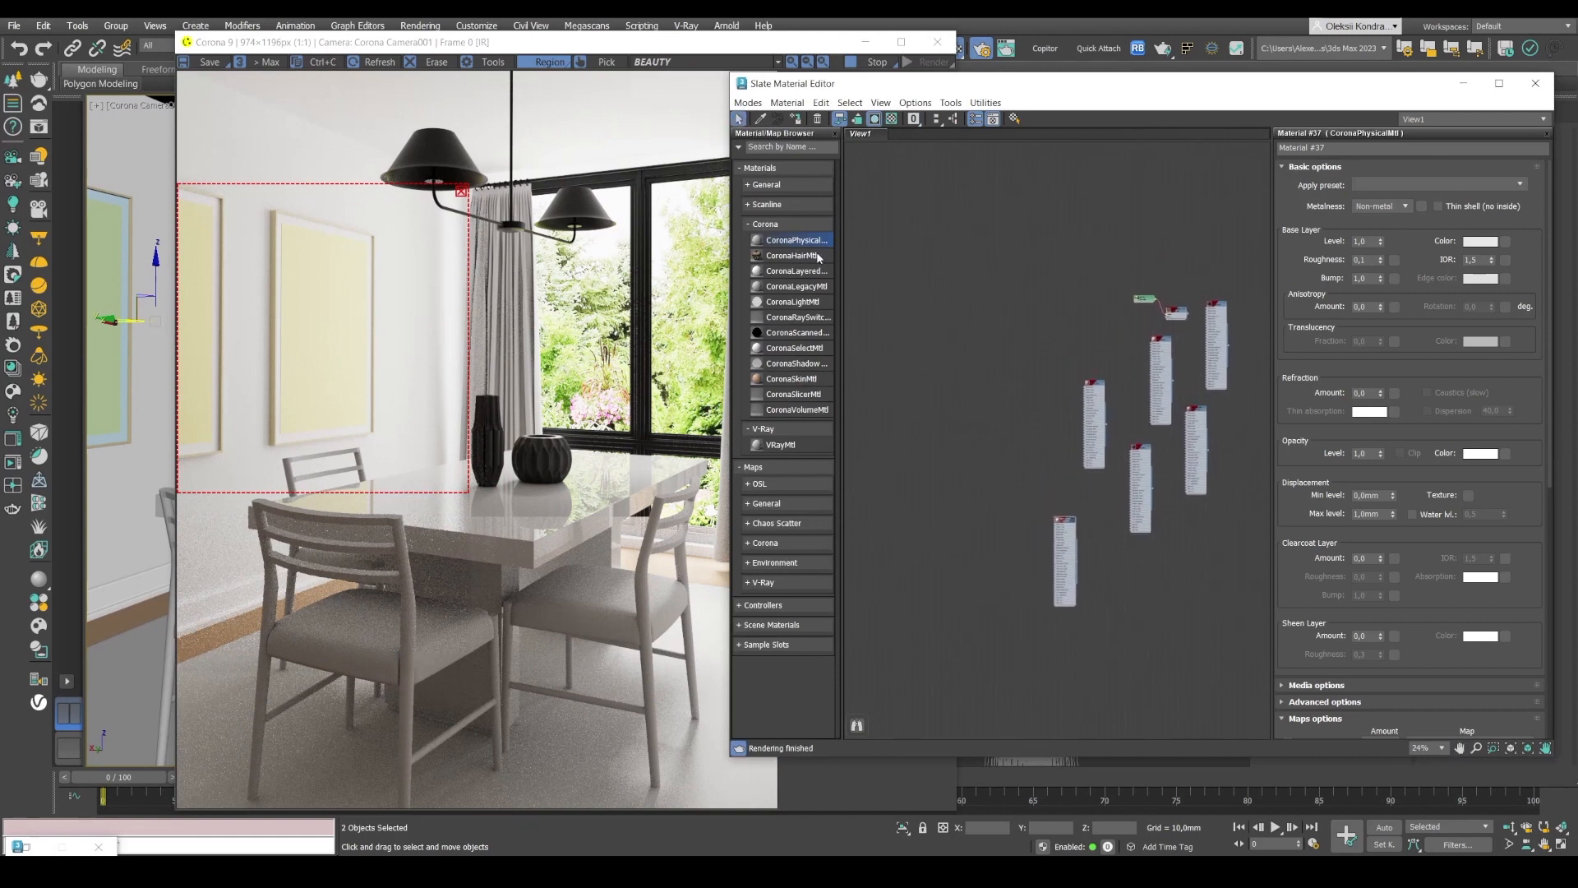
left_click_drag(1001, 304, 1001, 304)
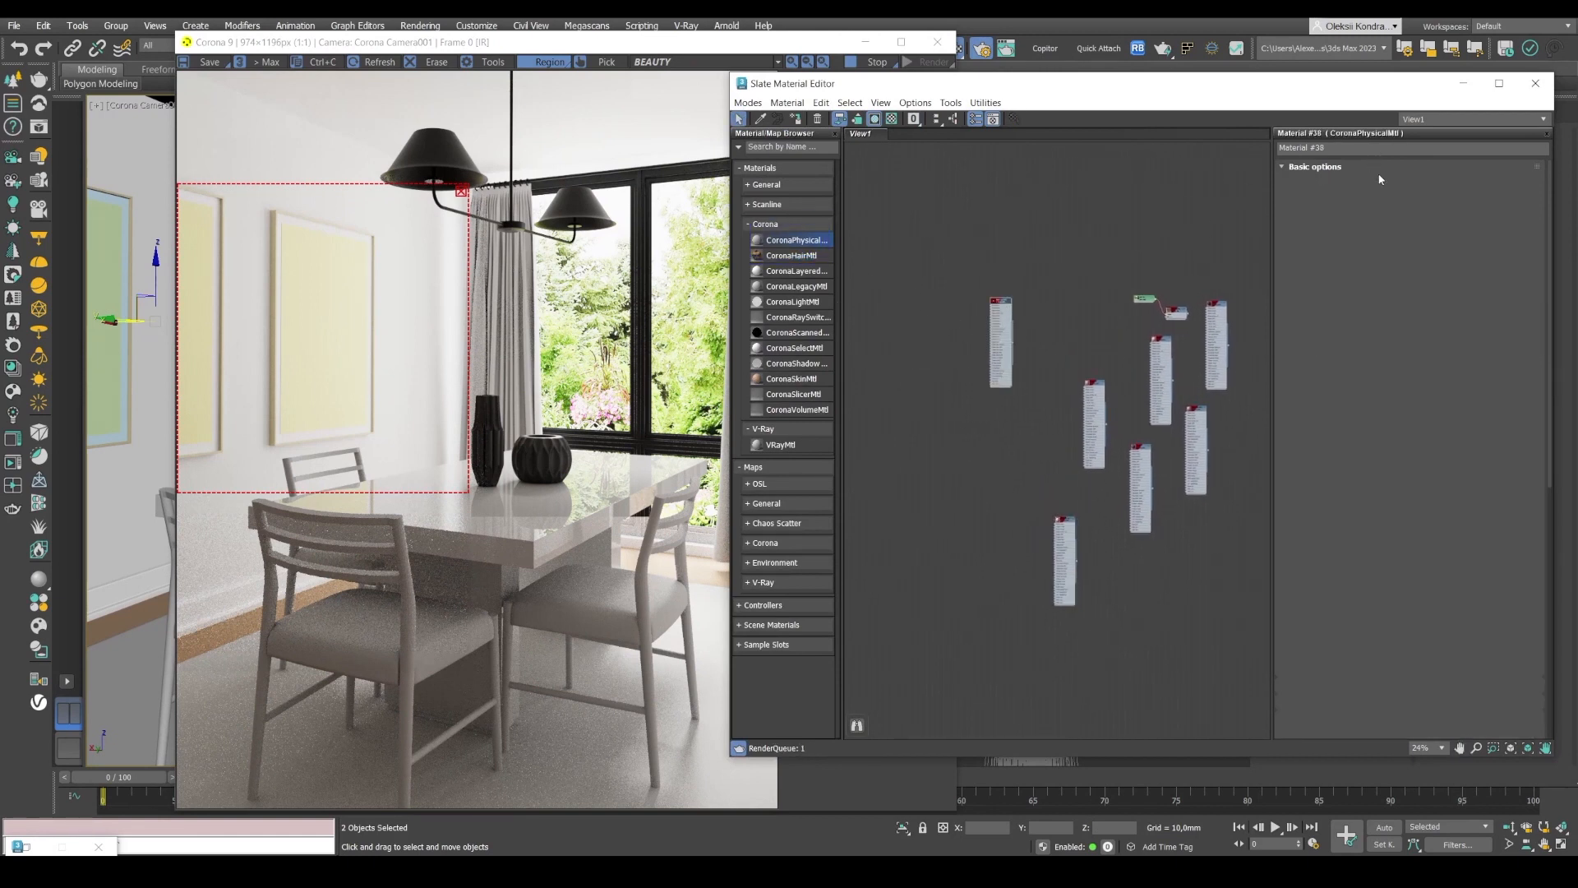
left_click_drag(1365, 148, 1158, 142)
type("picture2")
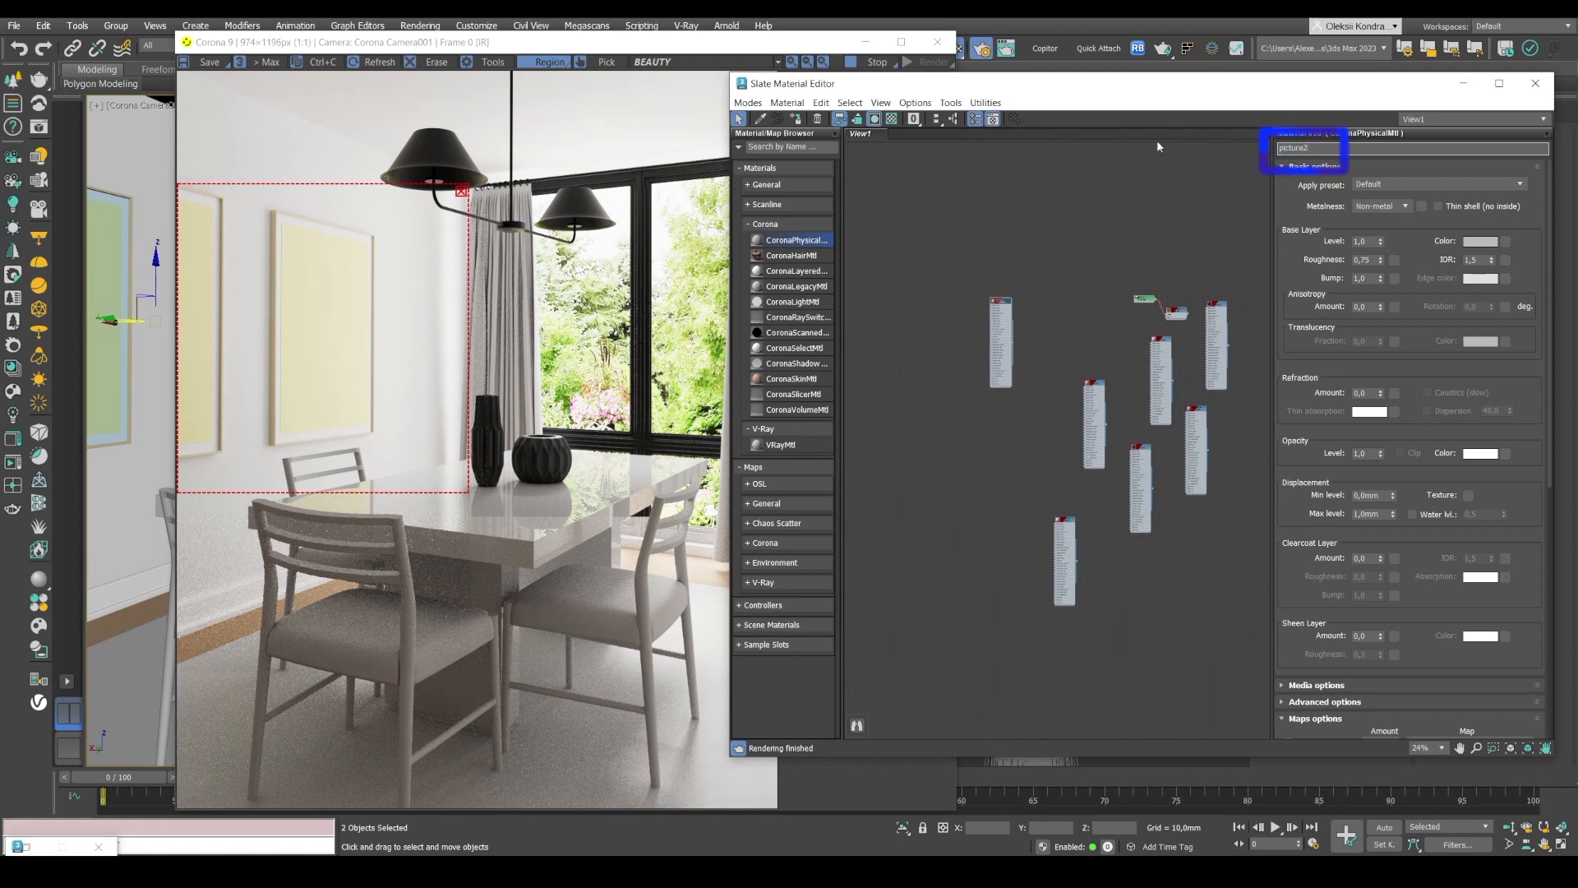
scroll(1001, 297, "up", 4)
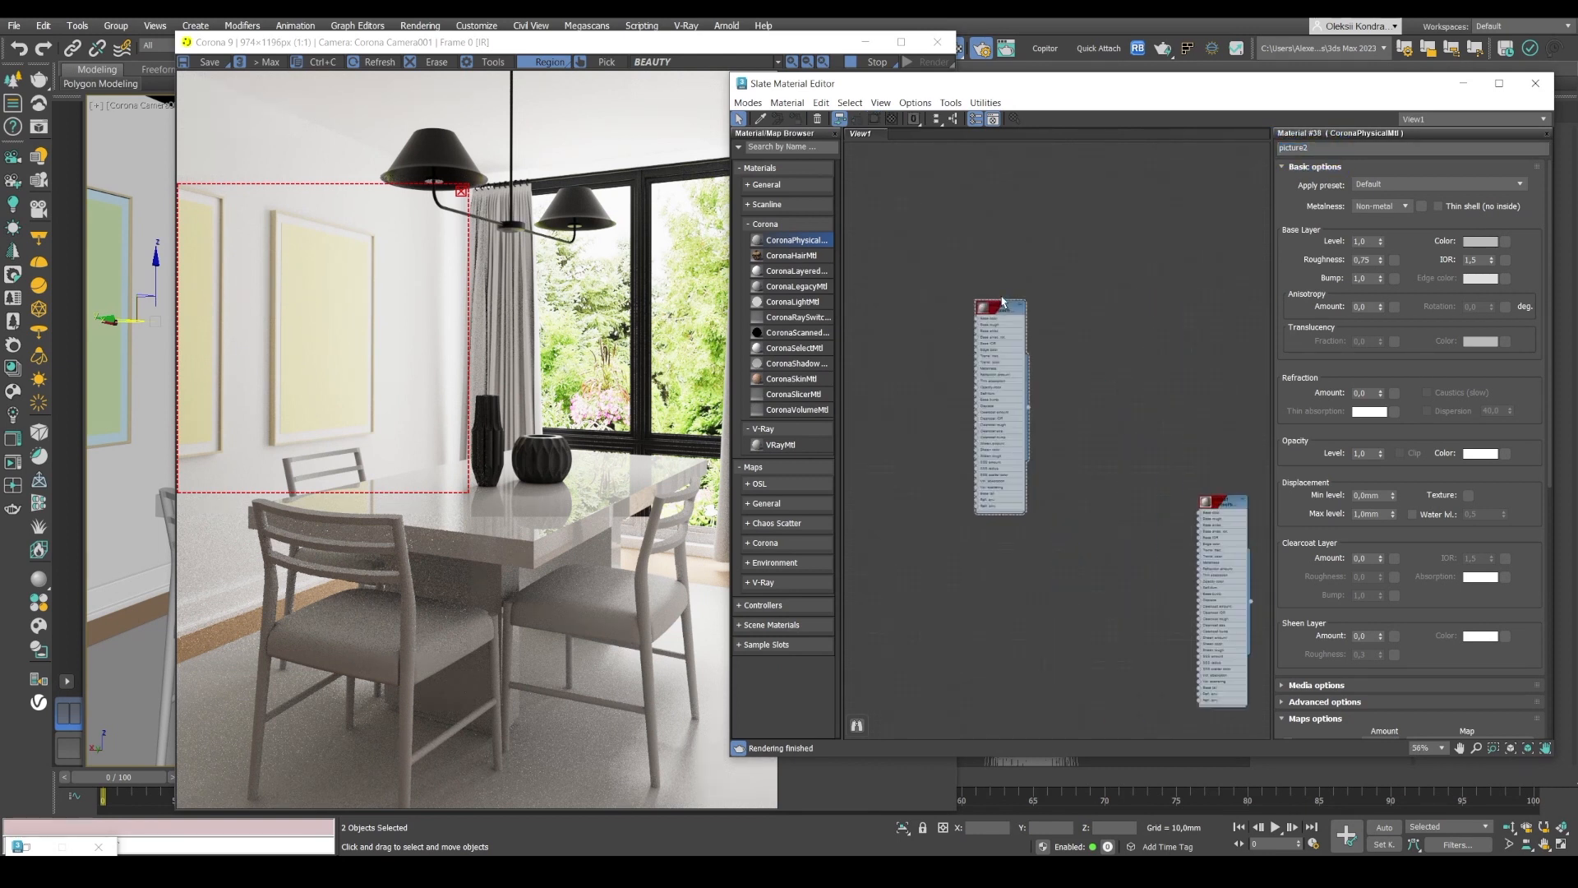
scroll(1001, 299, "up", 3)
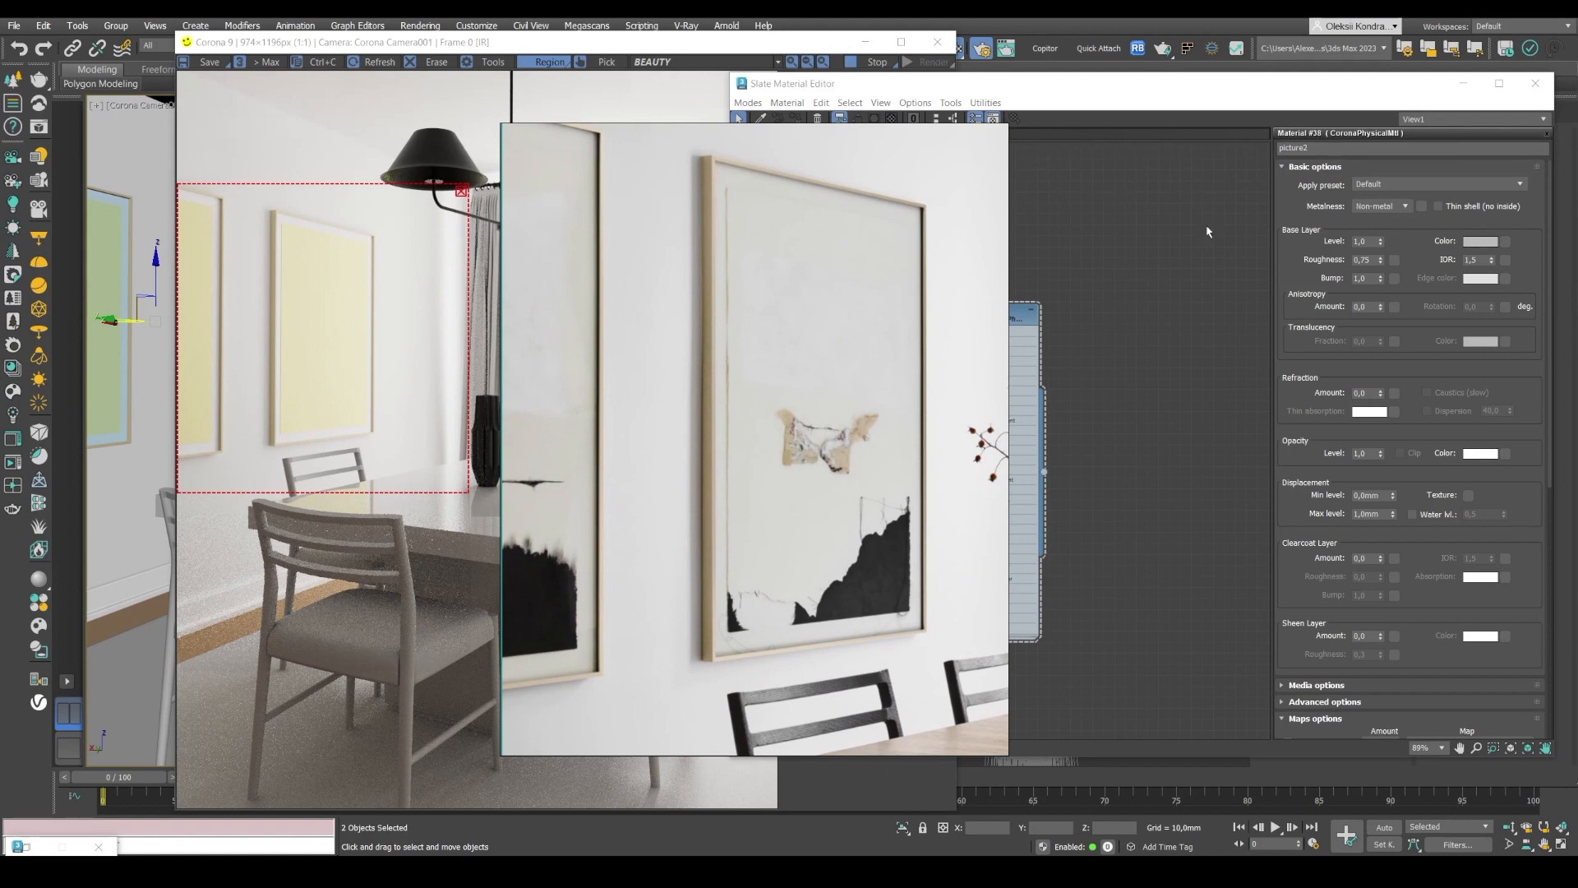
- Load the black ink artwork image from the Maps folder as a bitmap and link it to picture2's base color
left_click(1463, 83)
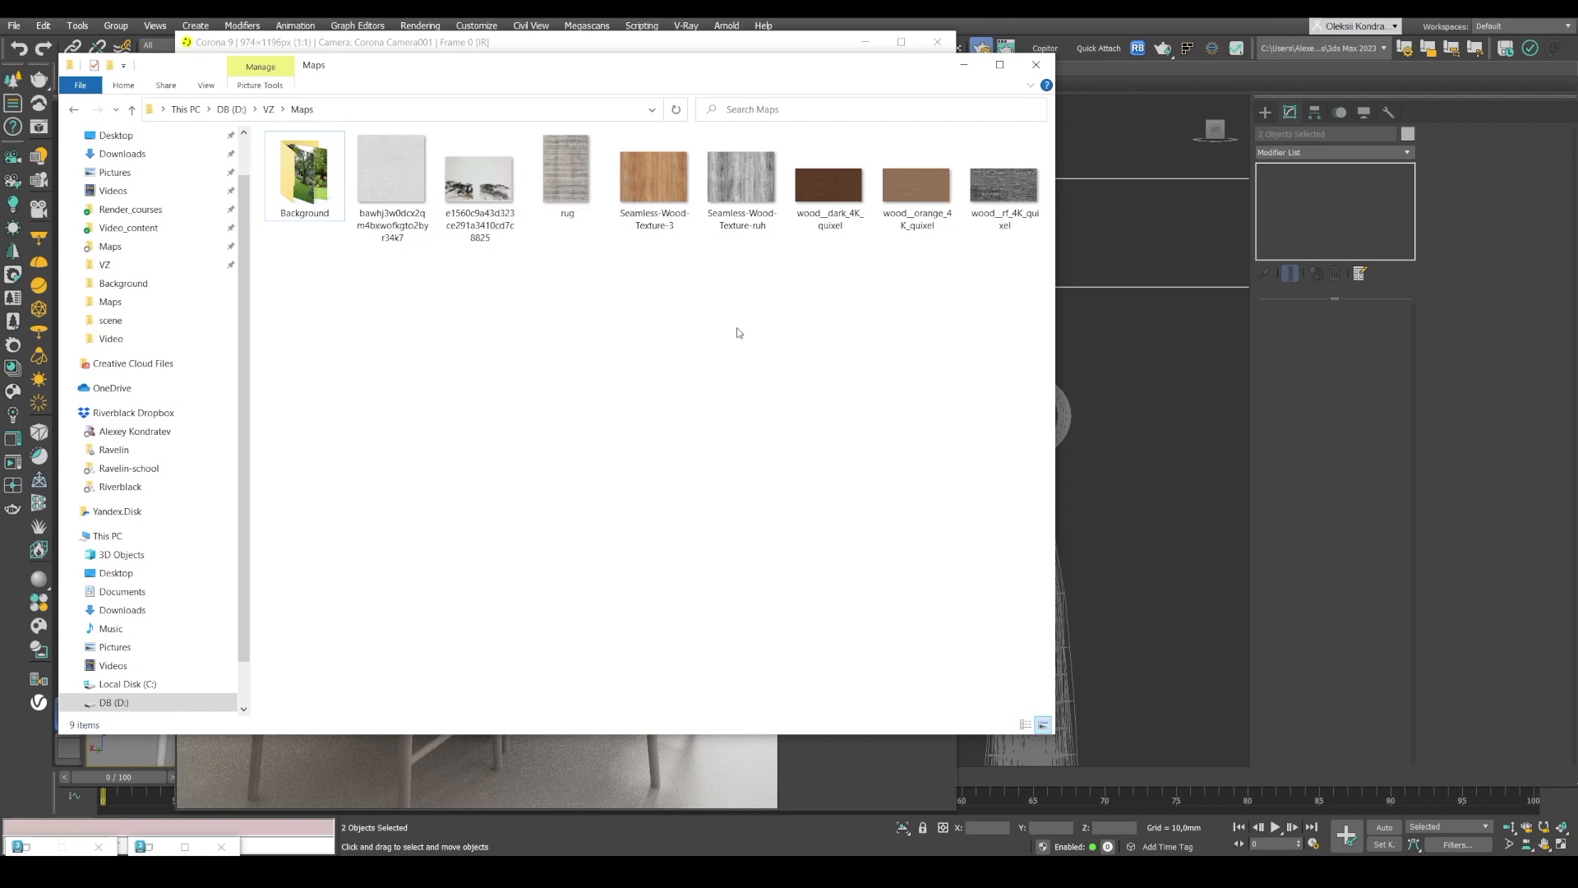
double_click(475, 196)
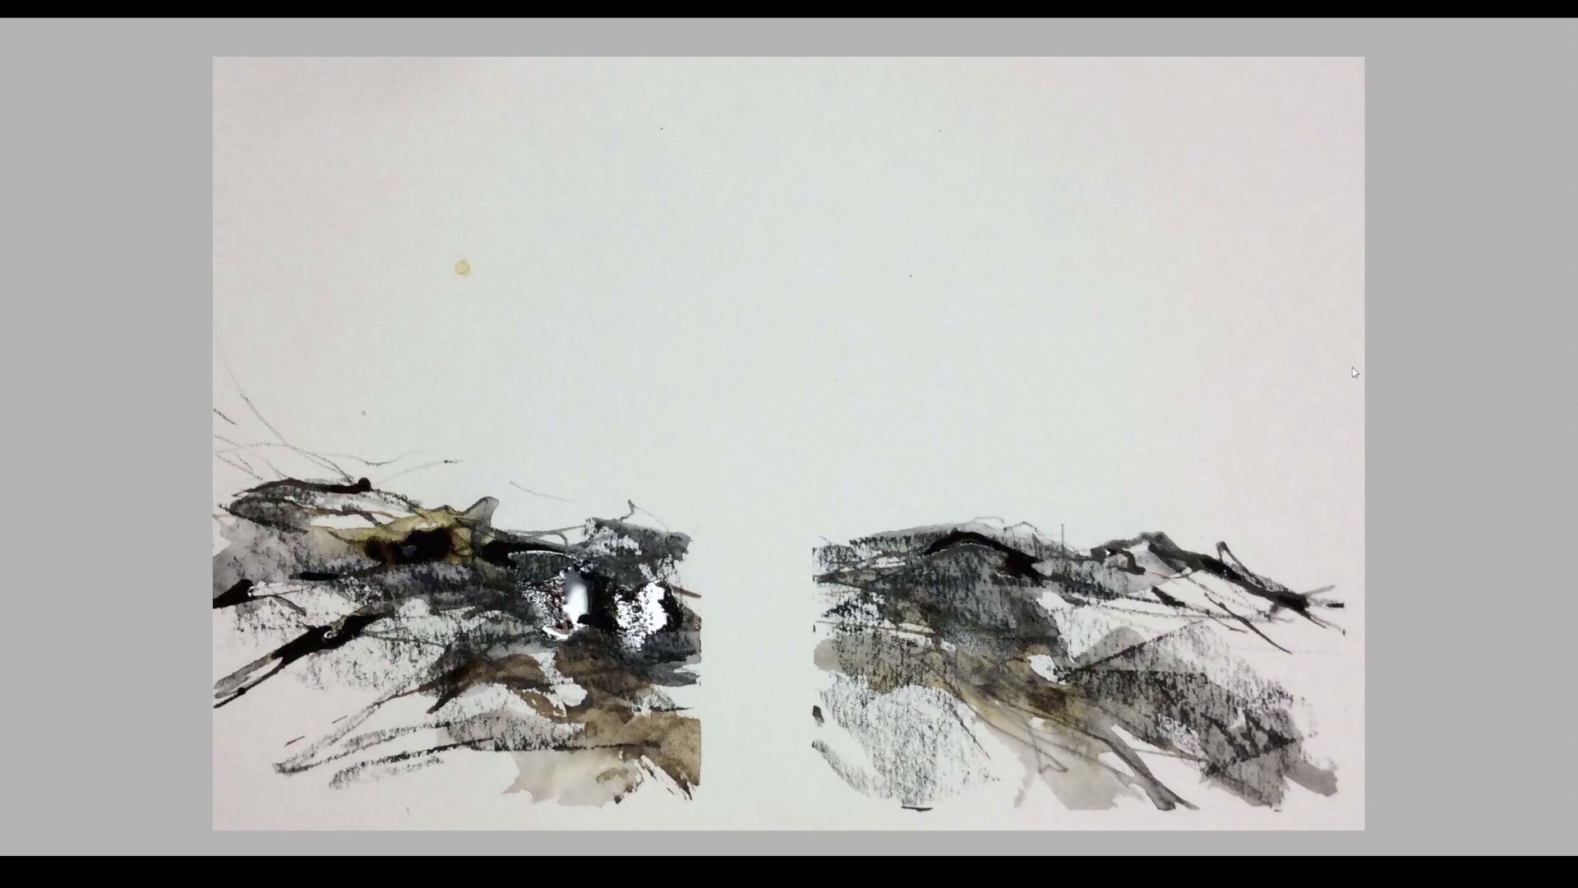
key("Escape")
left_click_drag(684, 79, 505, 218)
left_click(978, 48)
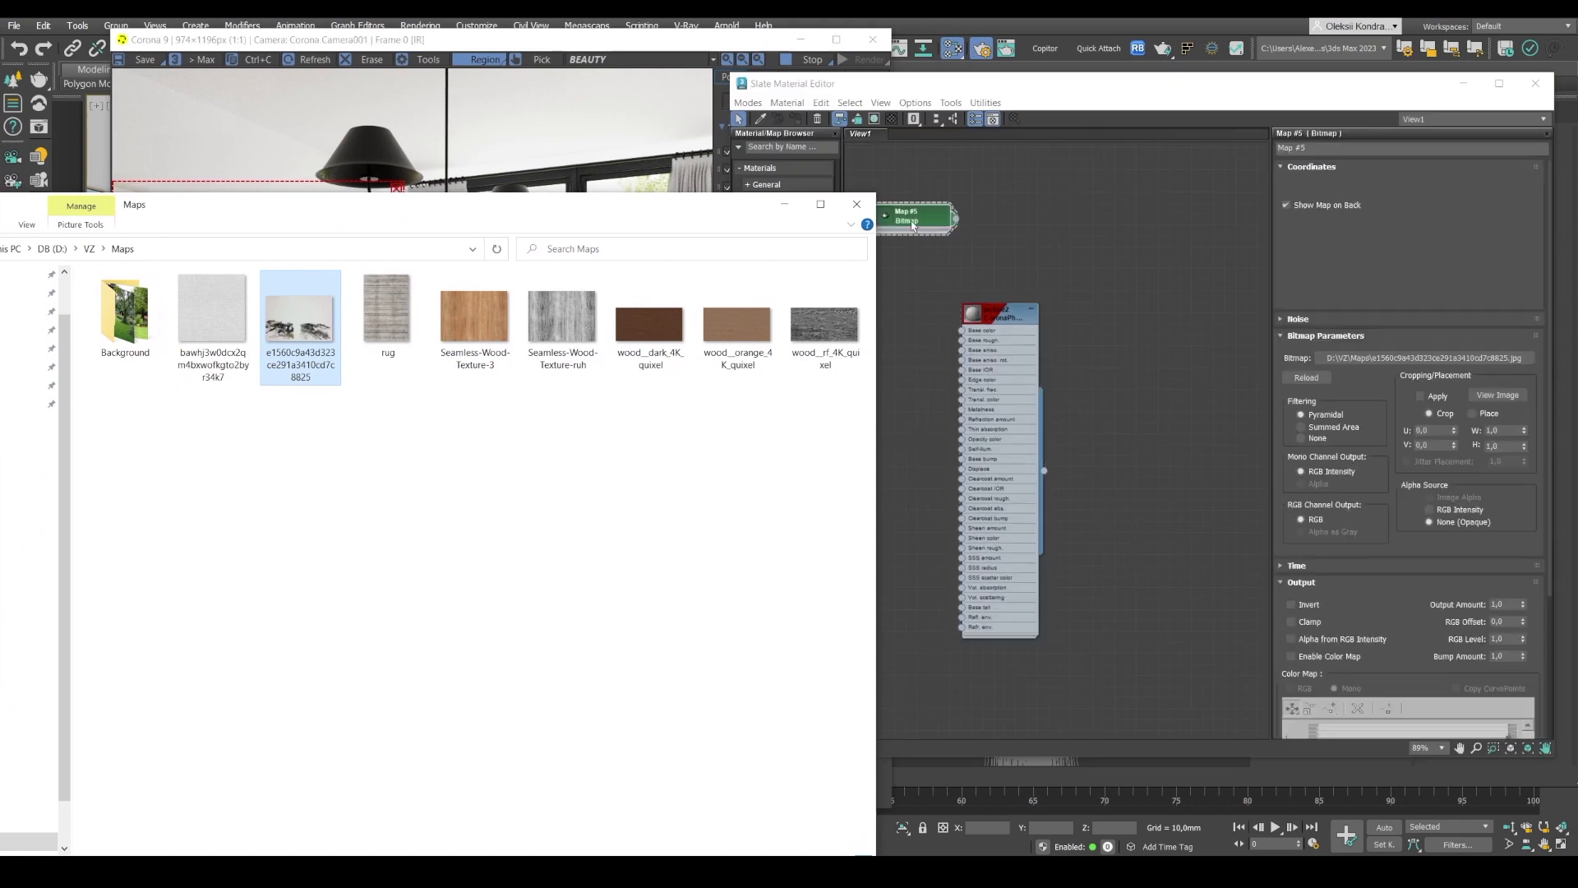
left_click_drag(912, 224, 963, 329)
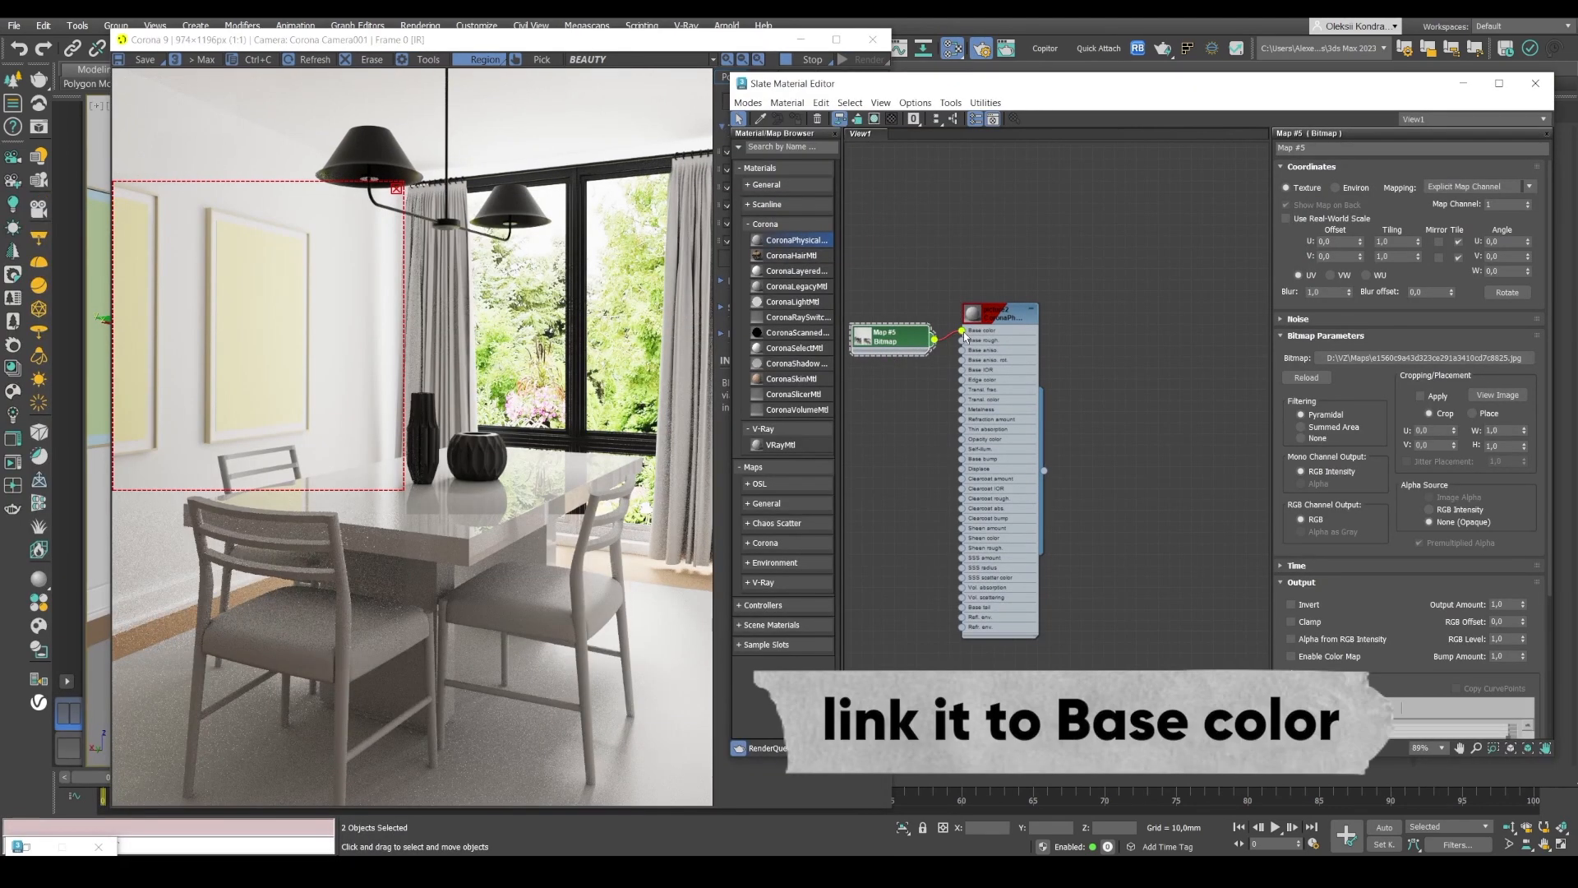
left_click(1007, 319)
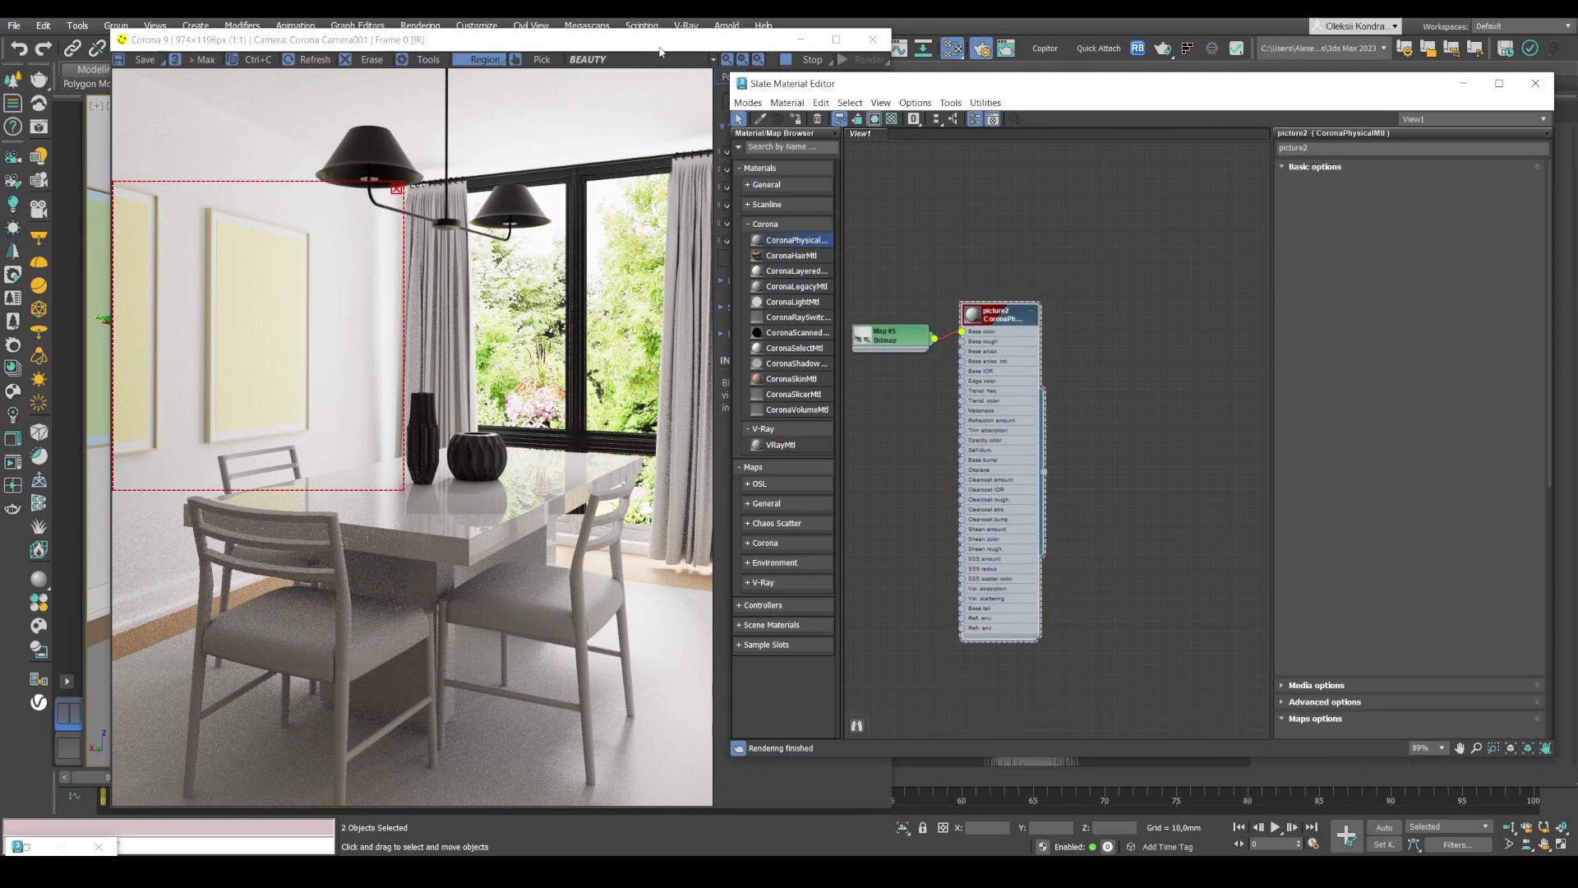
- Assign the picture2 material to the right wall picture and check the artwork in the interactive render
left_click_drag(659, 52, 604, 549)
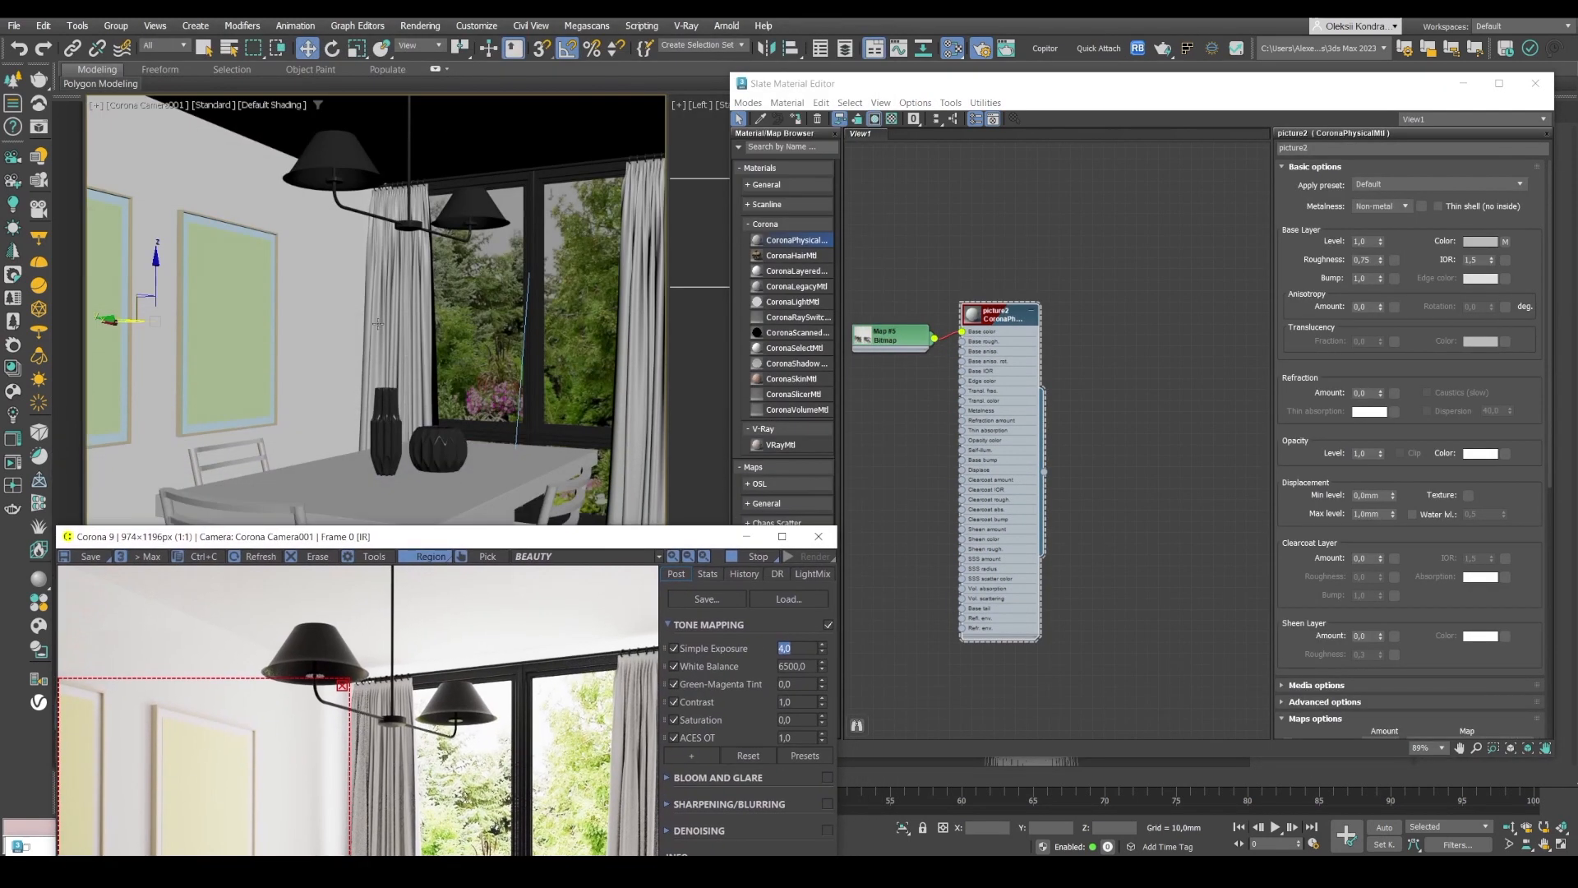
left_click(241, 308)
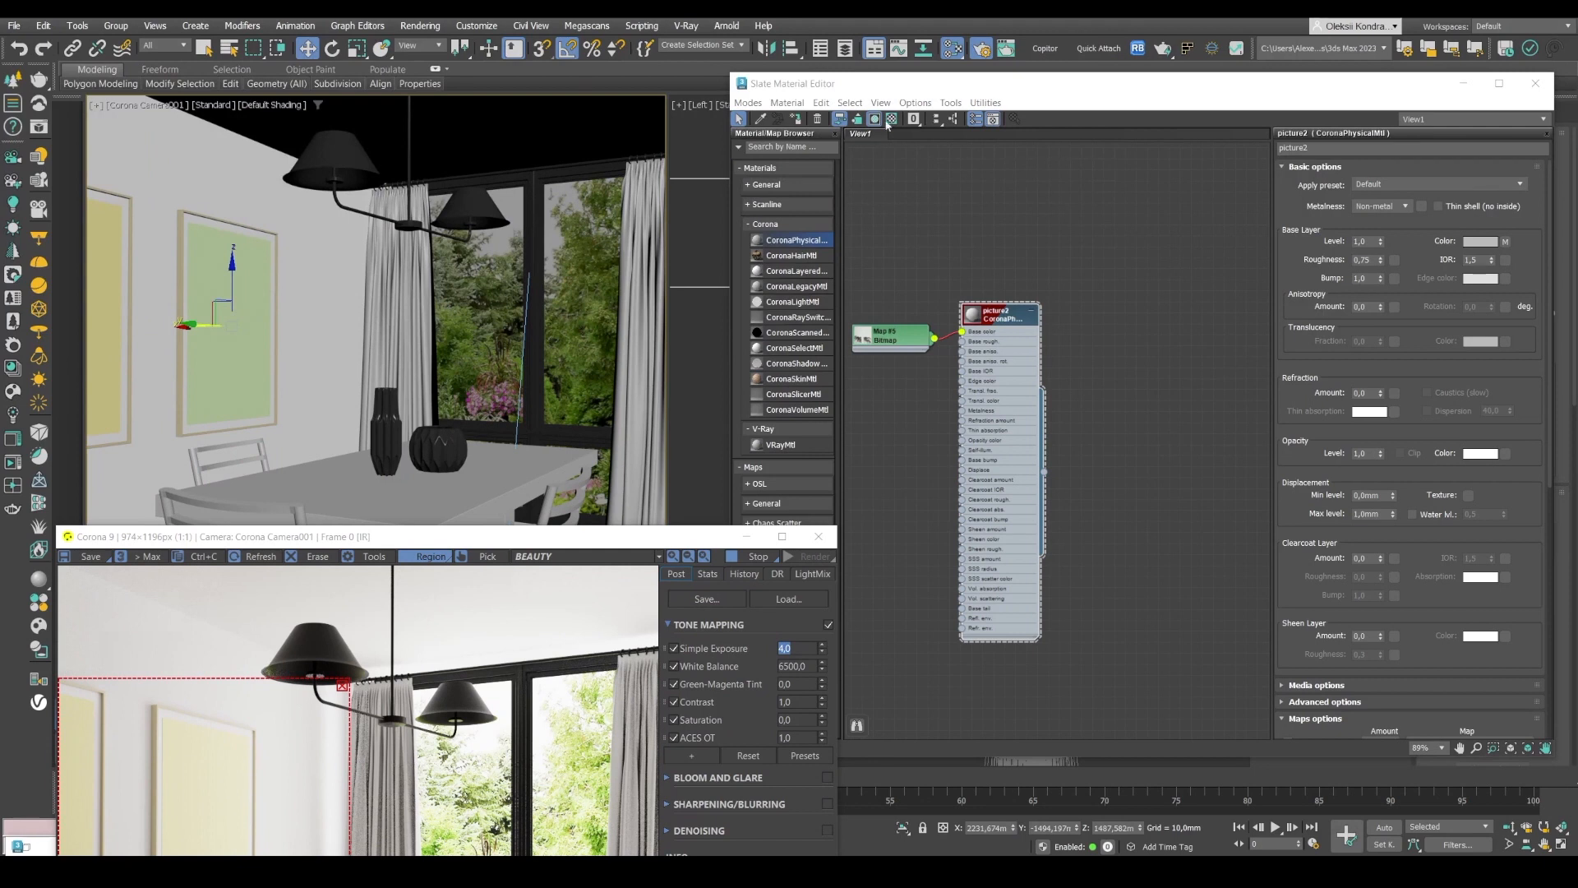
left_click(794, 119)
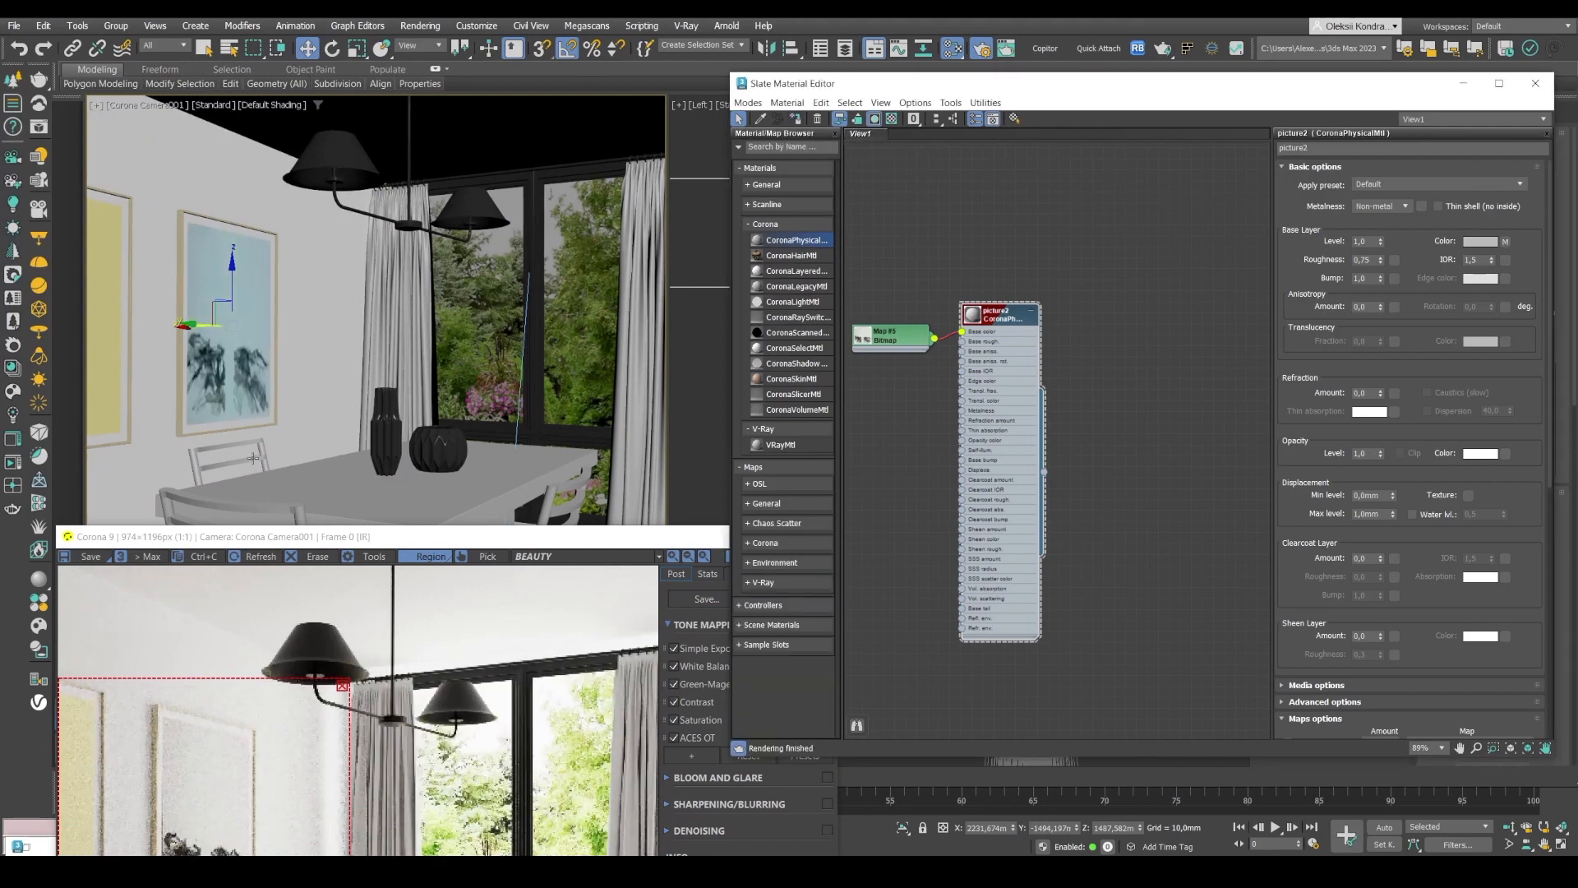
left_click_drag(302, 536, 362, 258)
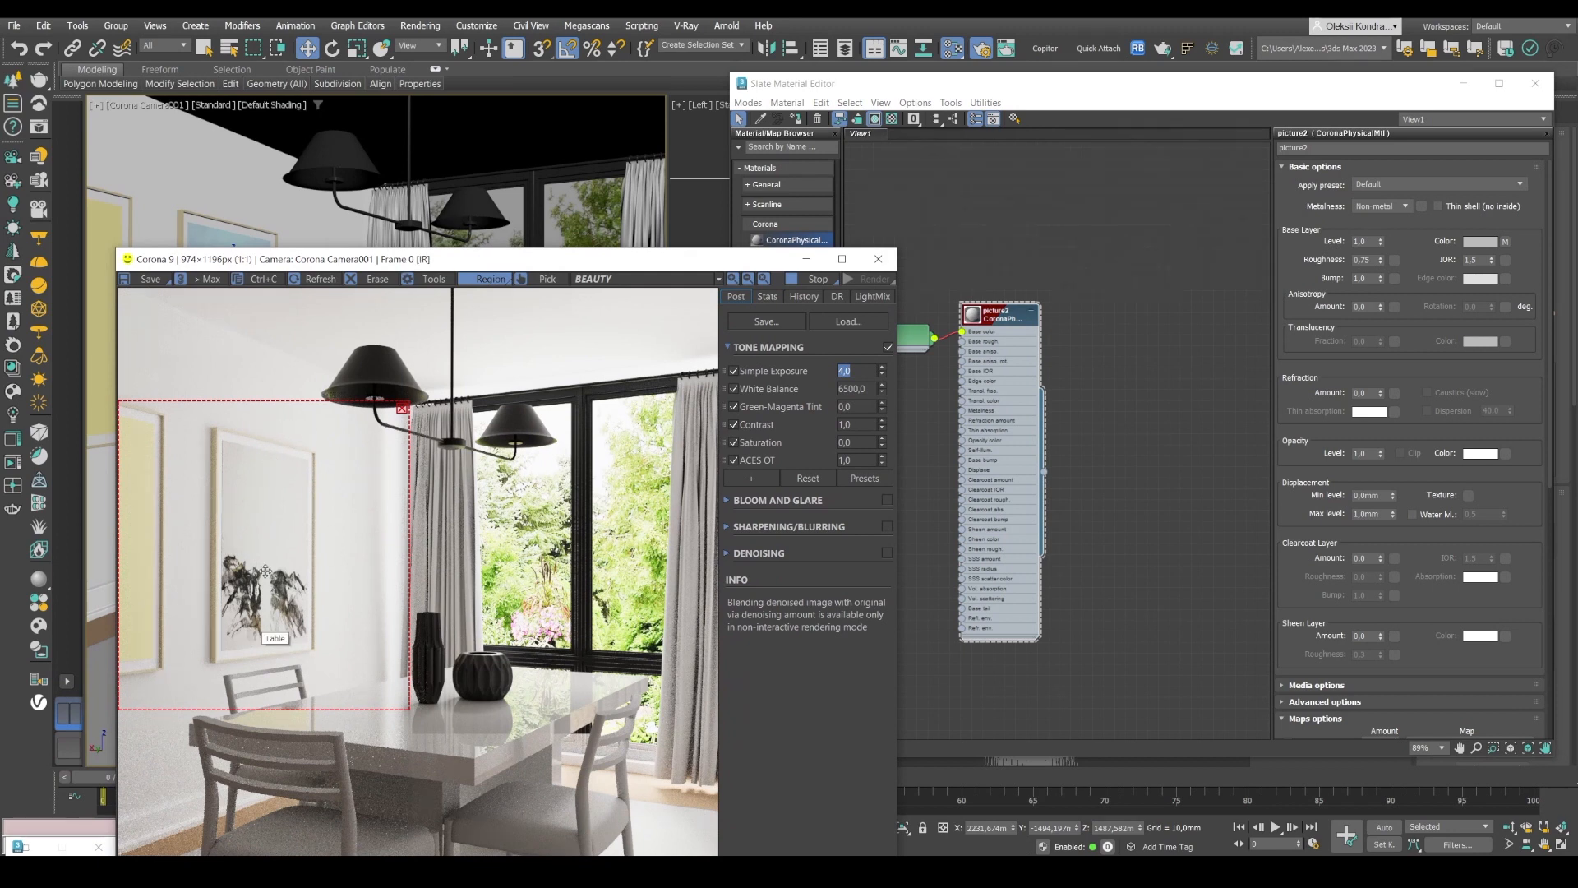
- Add a UVW Map modifier to the right wall picture, paint-01
left_click(916, 87)
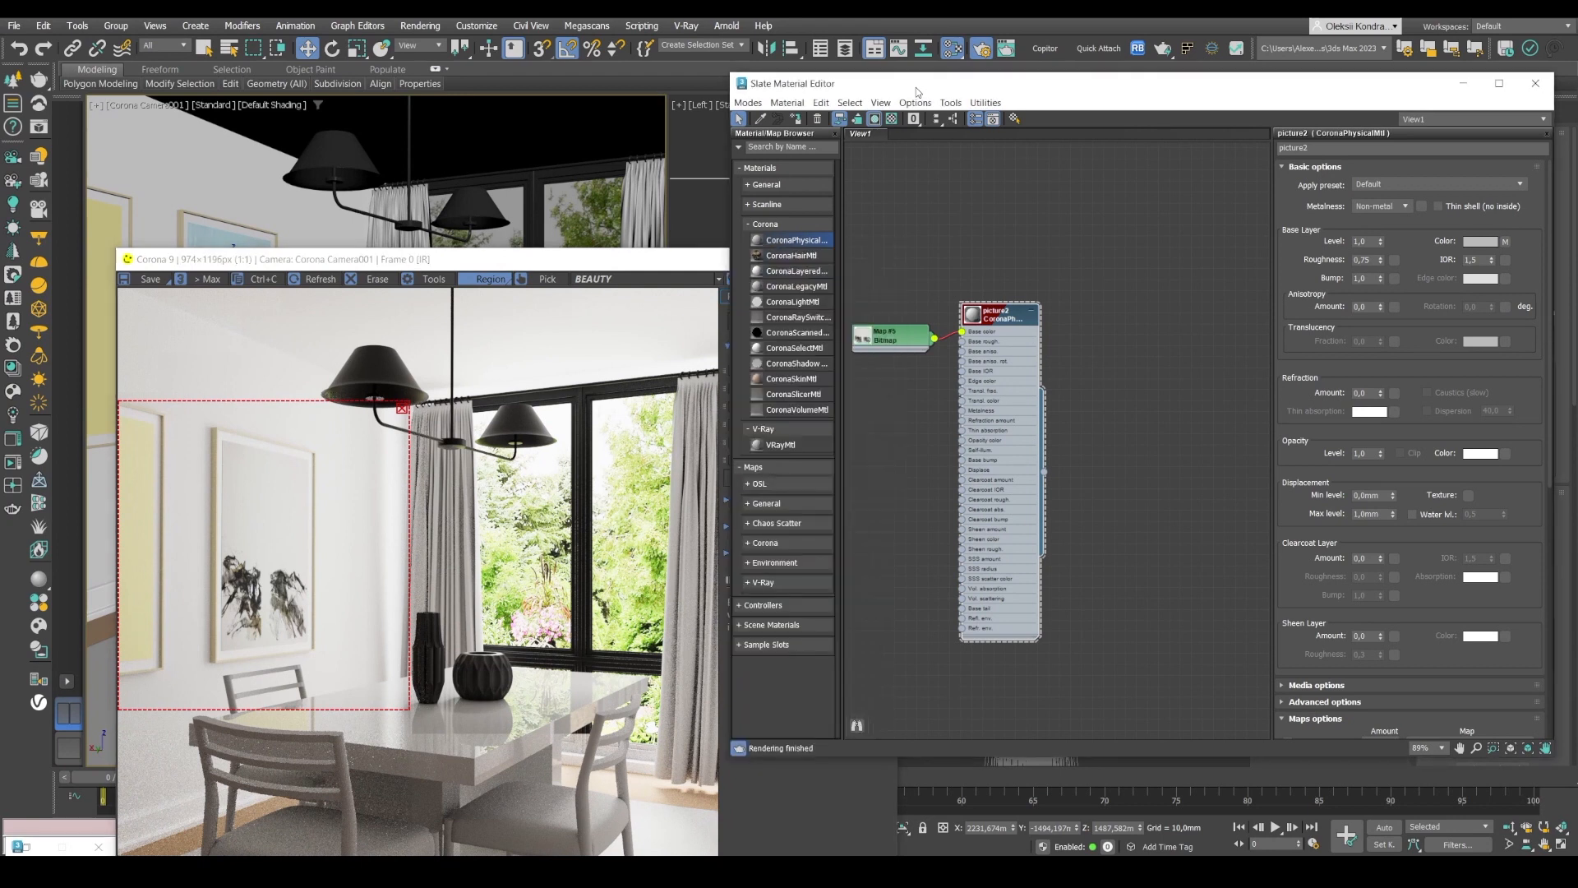
left_click(695, 260)
left_click_drag(738, 268, 595, 635)
left_click_drag(1310, 89, 984, 123)
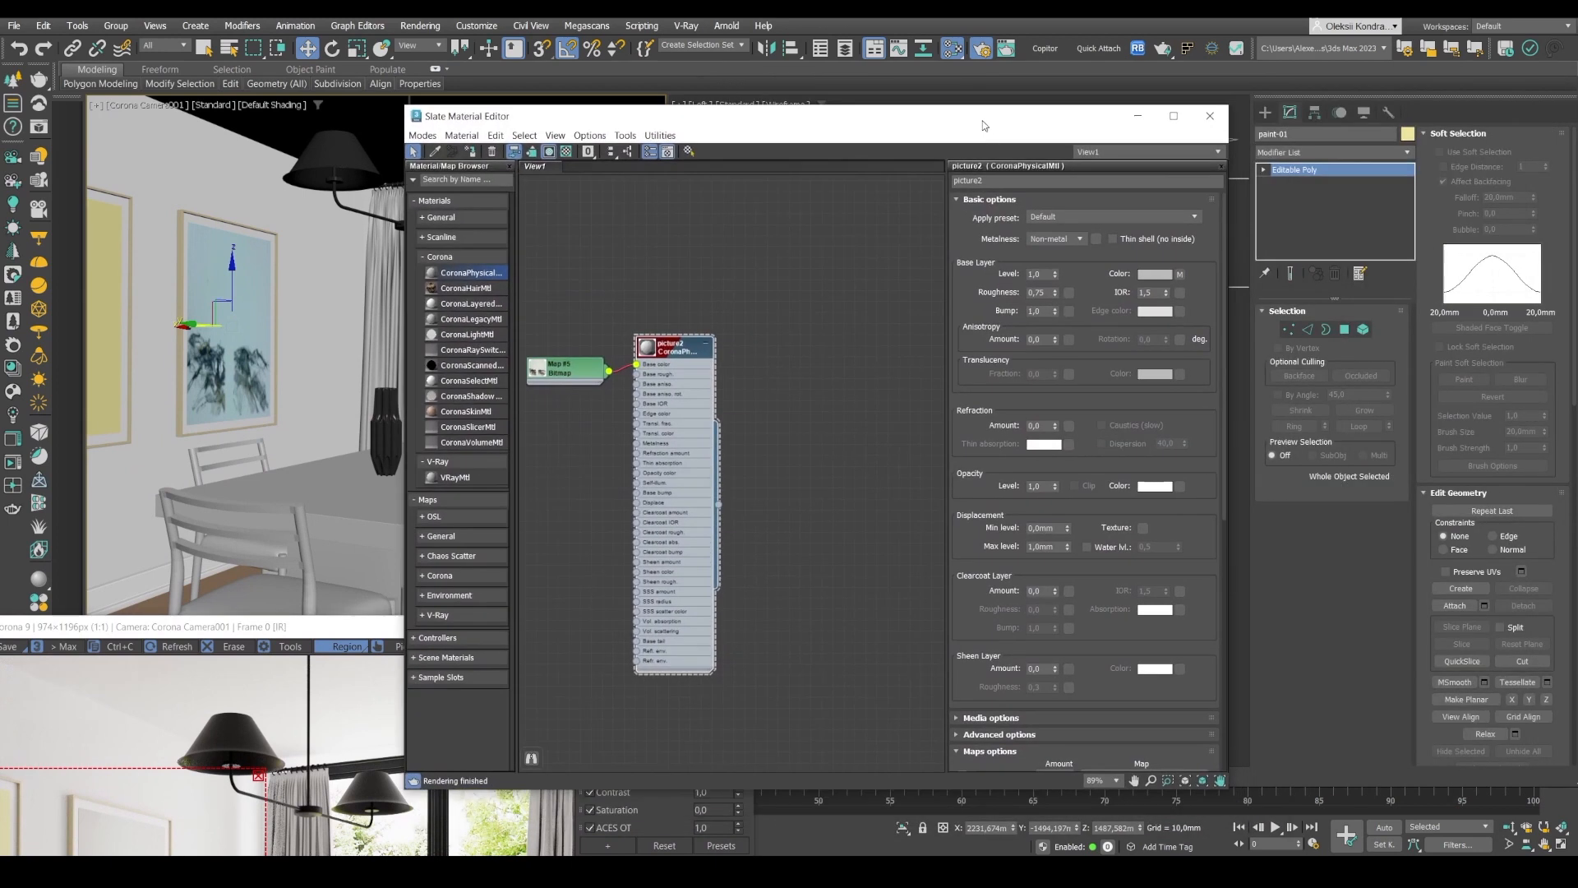
left_click(1324, 156)
key("u")
key("u")
key("u")
key("u")
key("u")
key("u")
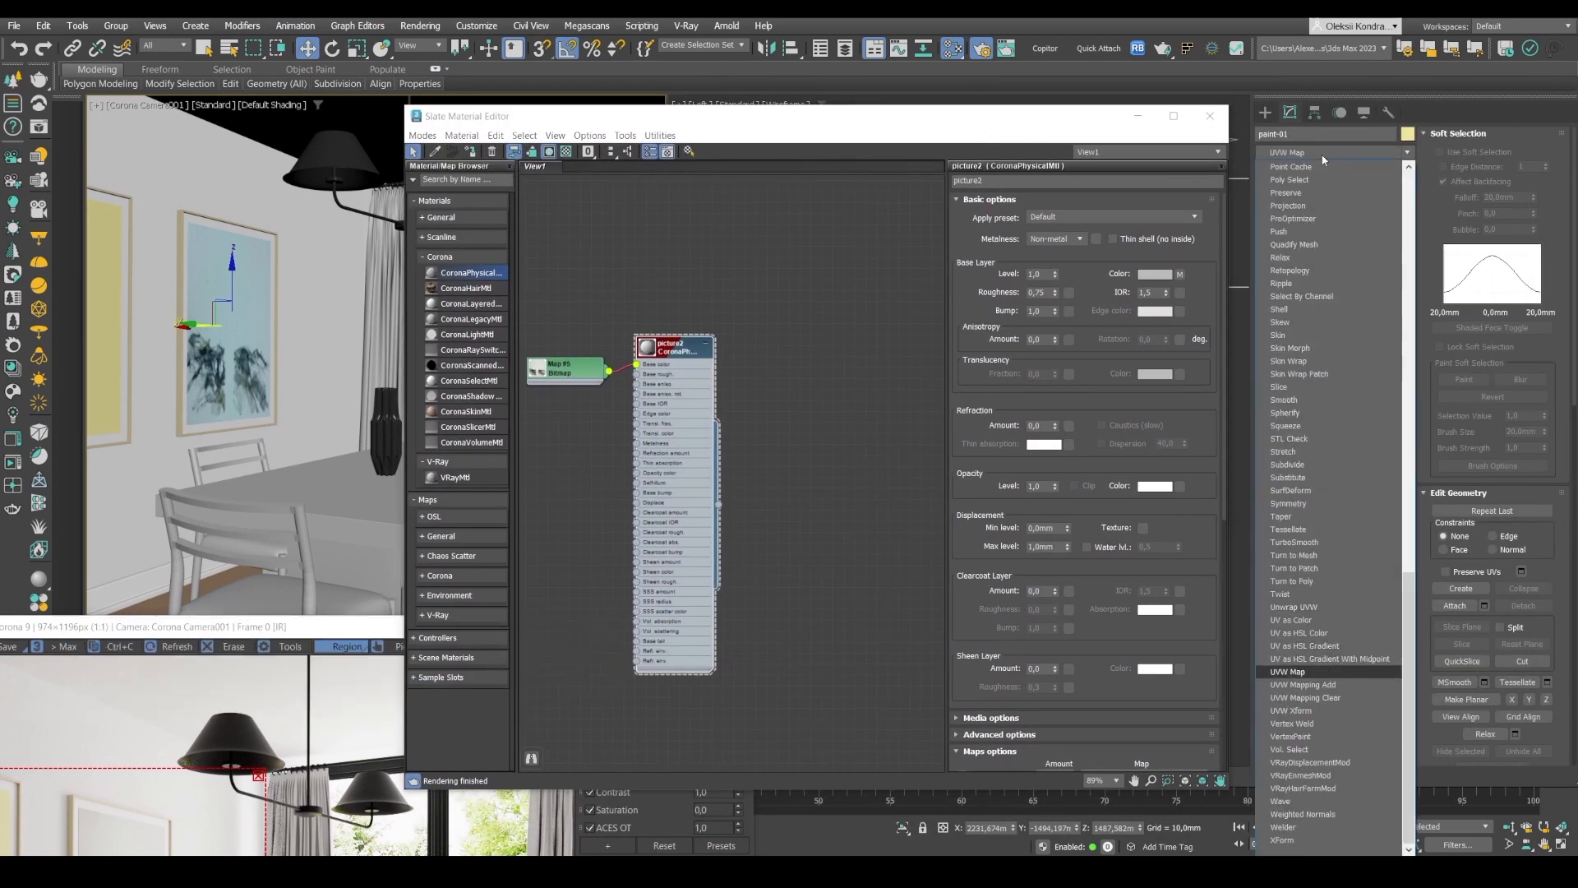
key("Return")
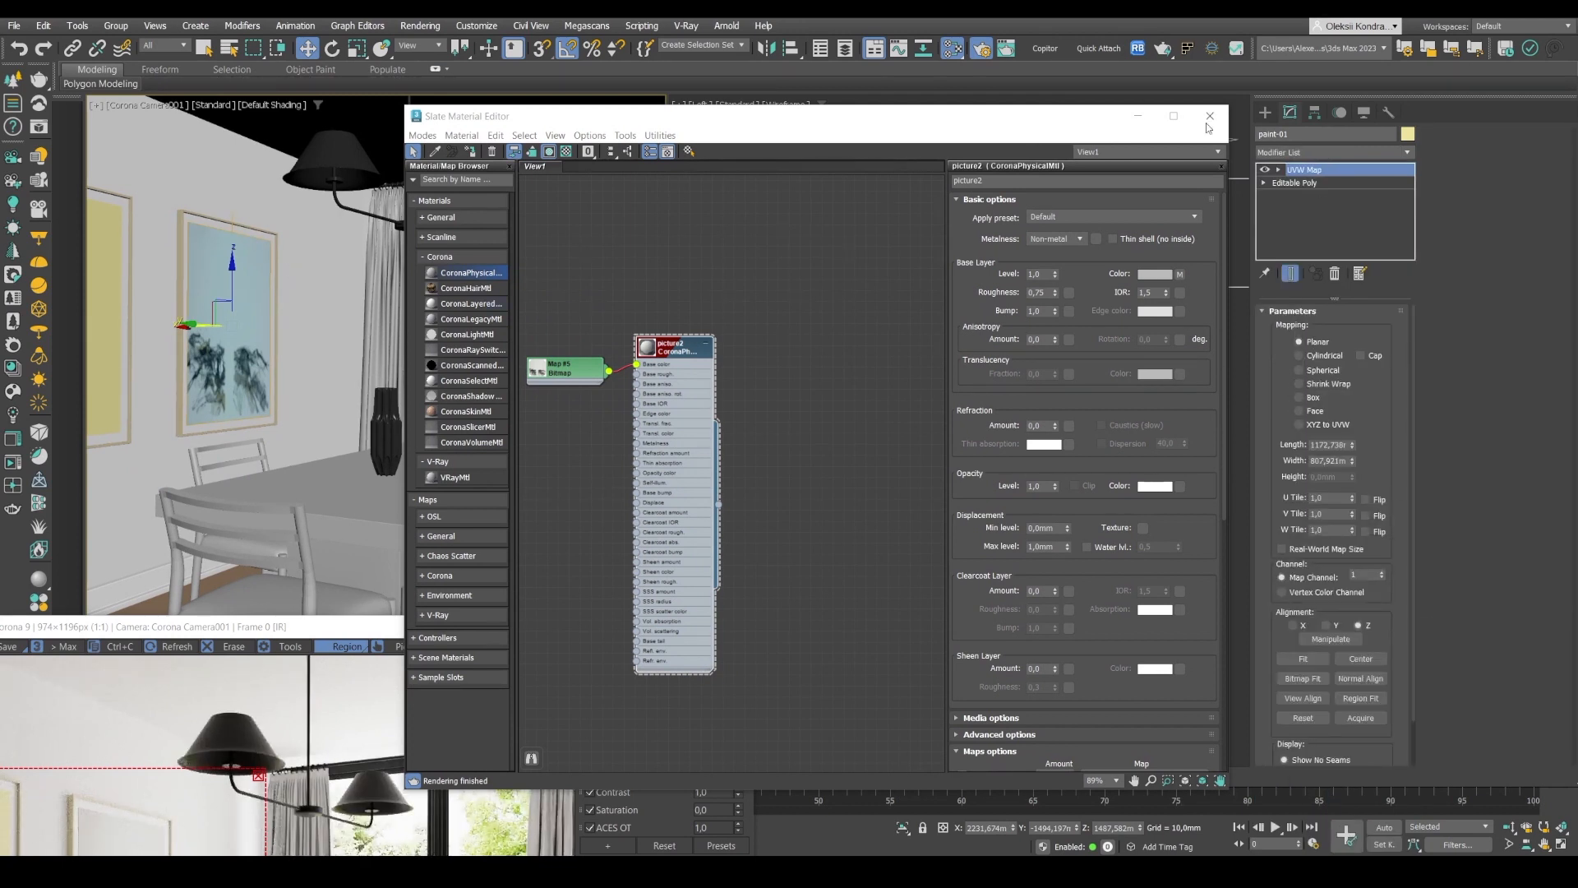
- Set the width of the right picture's planar UVW mapping to 1600 mm
left_click(1279, 169)
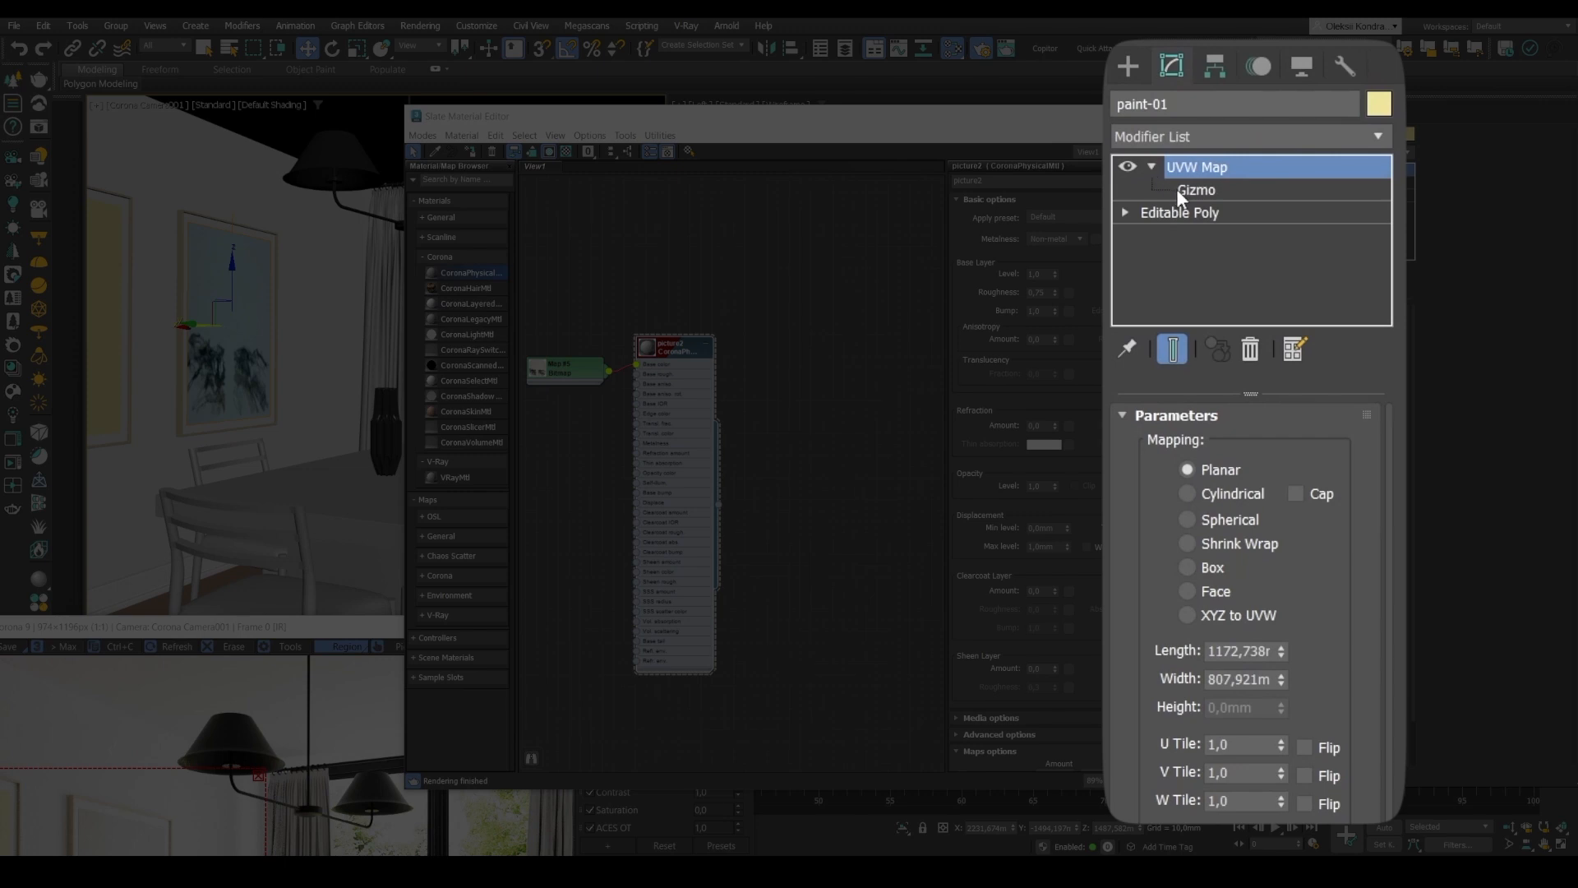
double_click(1251, 680)
type("1600")
key("Return")
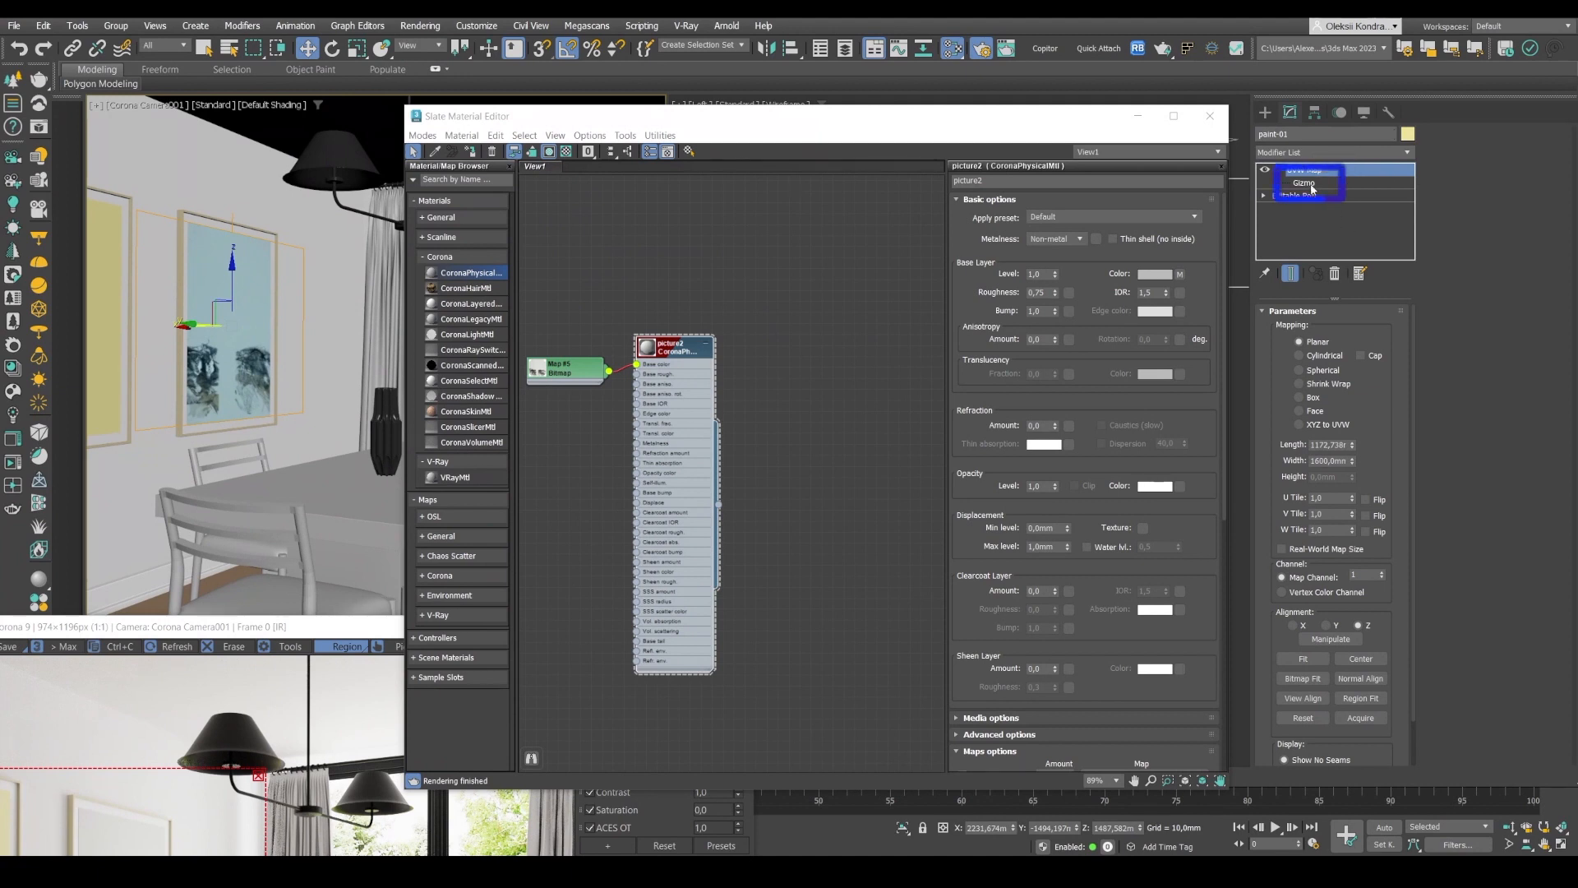
- Shift the right picture's UVW Map gizmo sideways along the wall so a single ink drawing fills the frame
left_click(1312, 187)
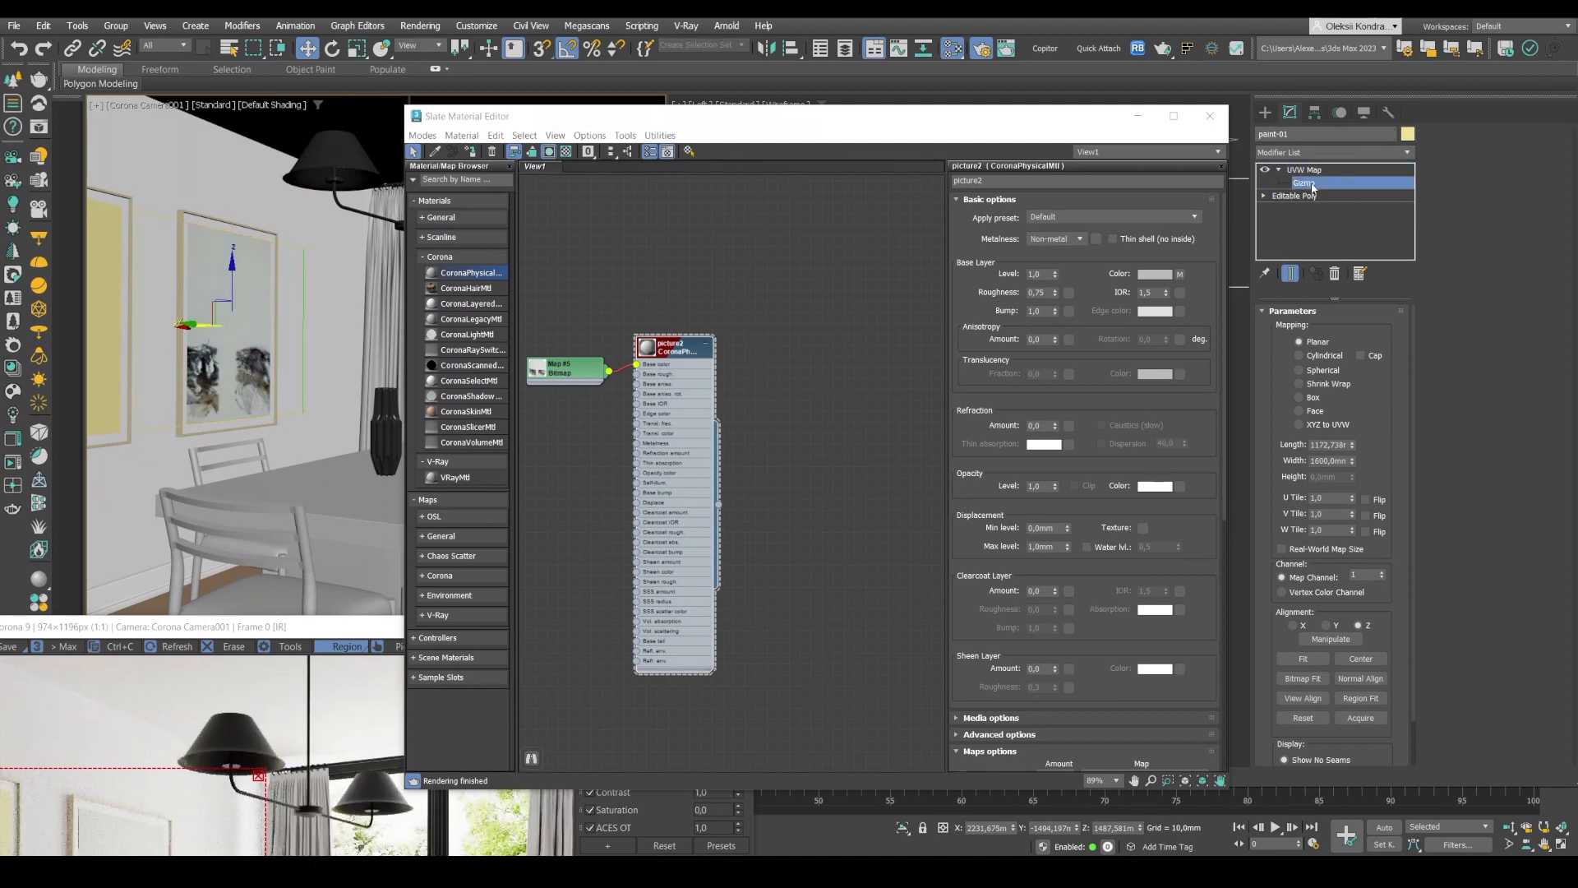
left_click_drag(191, 325, 148, 324)
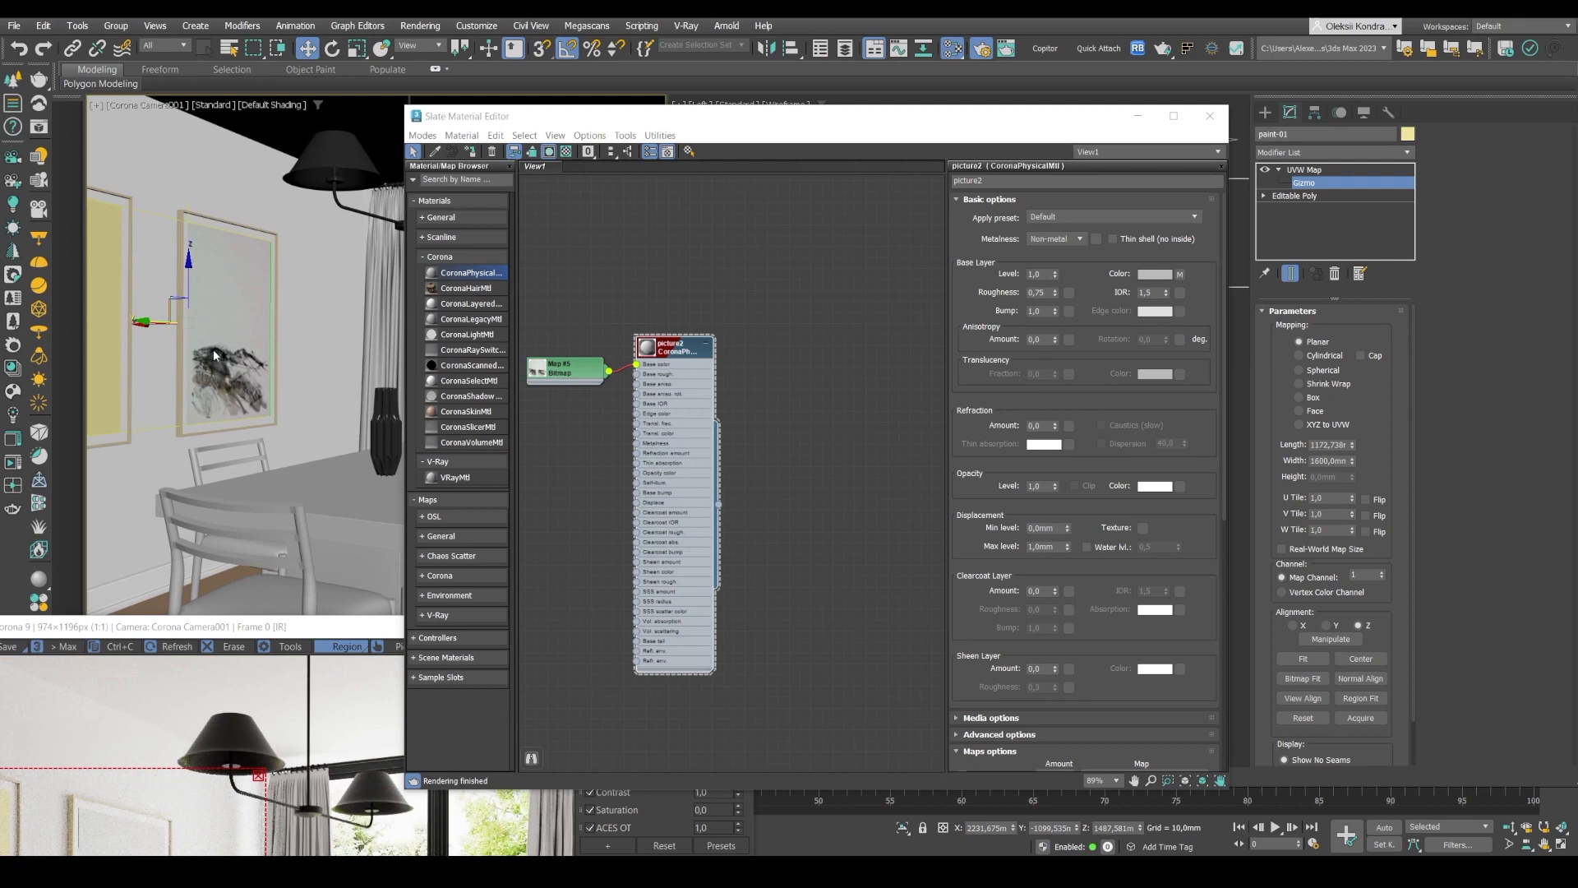
left_click(1304, 170)
- Assign picture2 to the left wall picture and copy the right picture's UVW Map modifier onto it
left_click(108, 308)
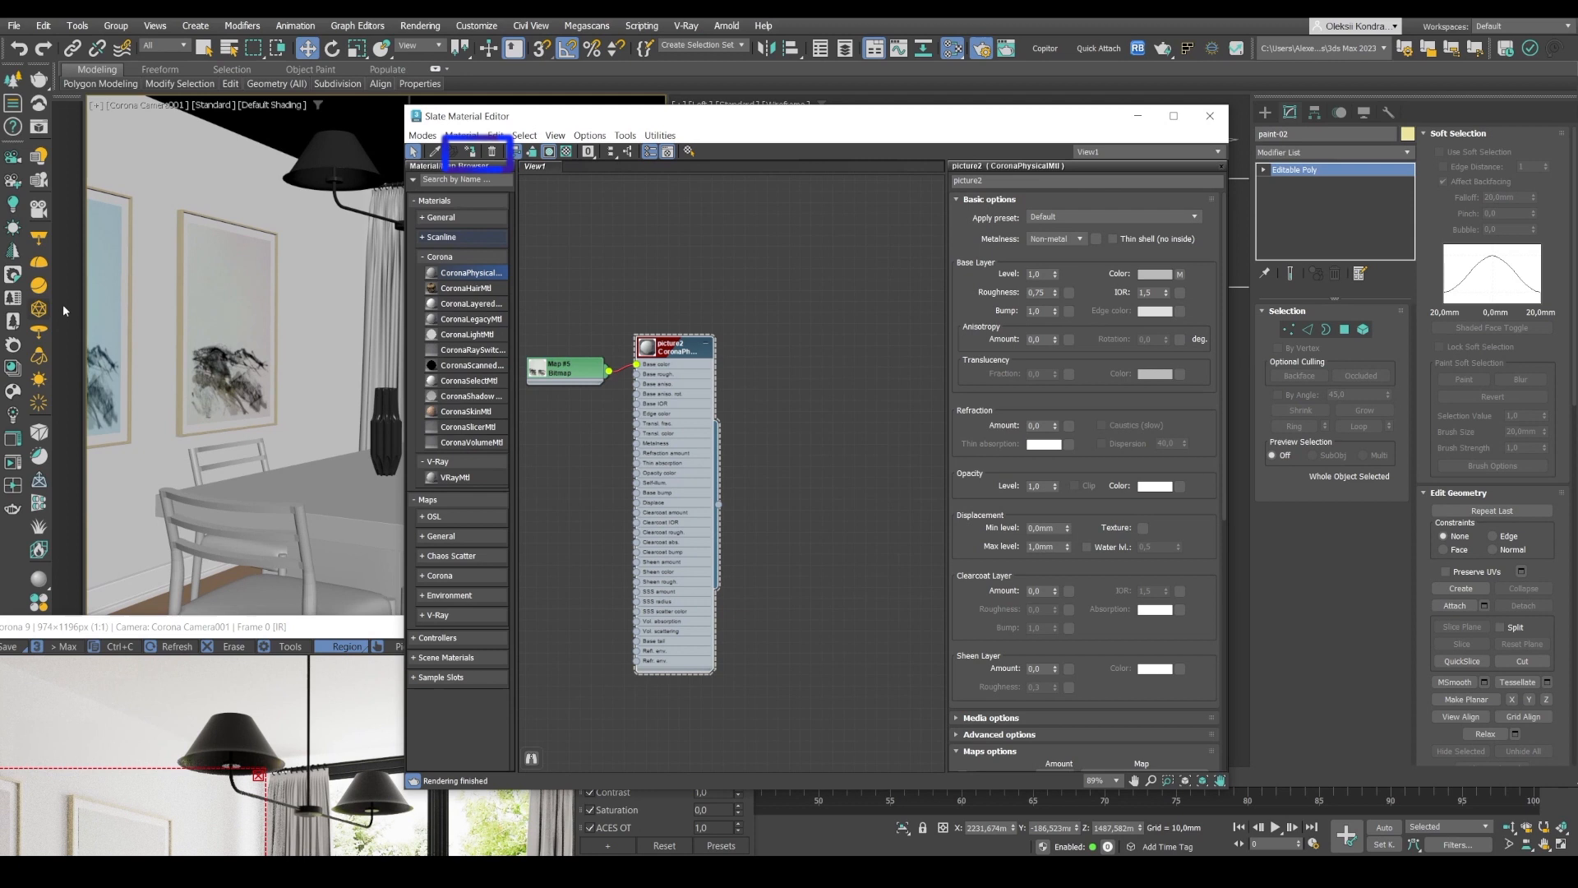
left_click(249, 309)
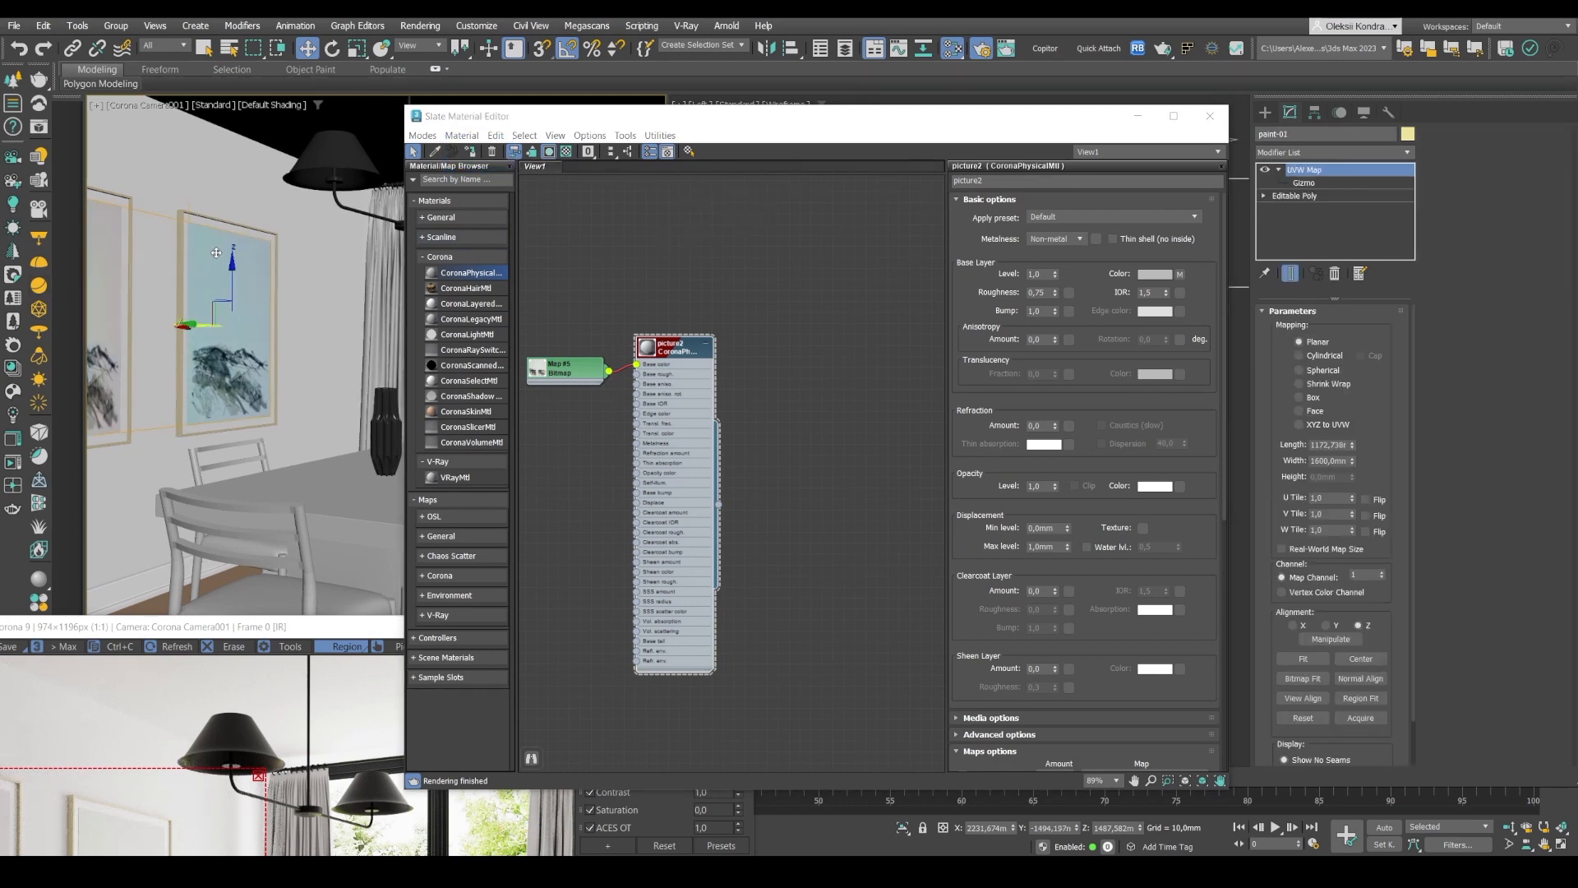
mouse_move(1316, 172)
left_mouse_down()
mouse_move(361, 298)
mouse_move(168, 303)
mouse_move(100, 286)
left_mouse_up()
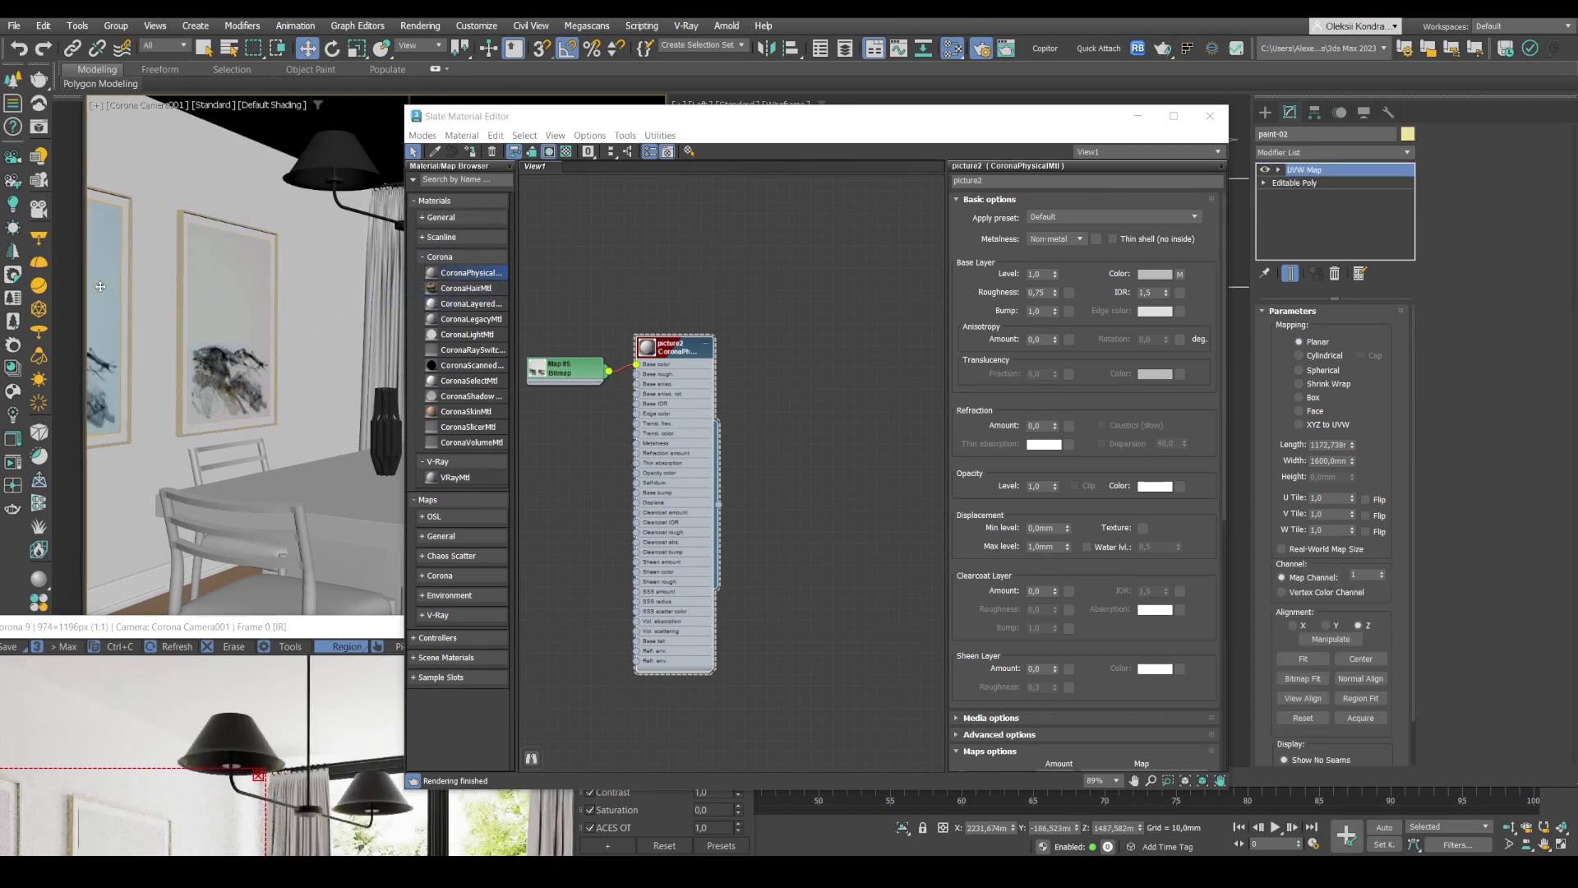
- Shift the left picture's UVW Map gizmo along Y with the Move Transform Type-In to show the other drawing
left_click(1278, 170)
left_click(1318, 184)
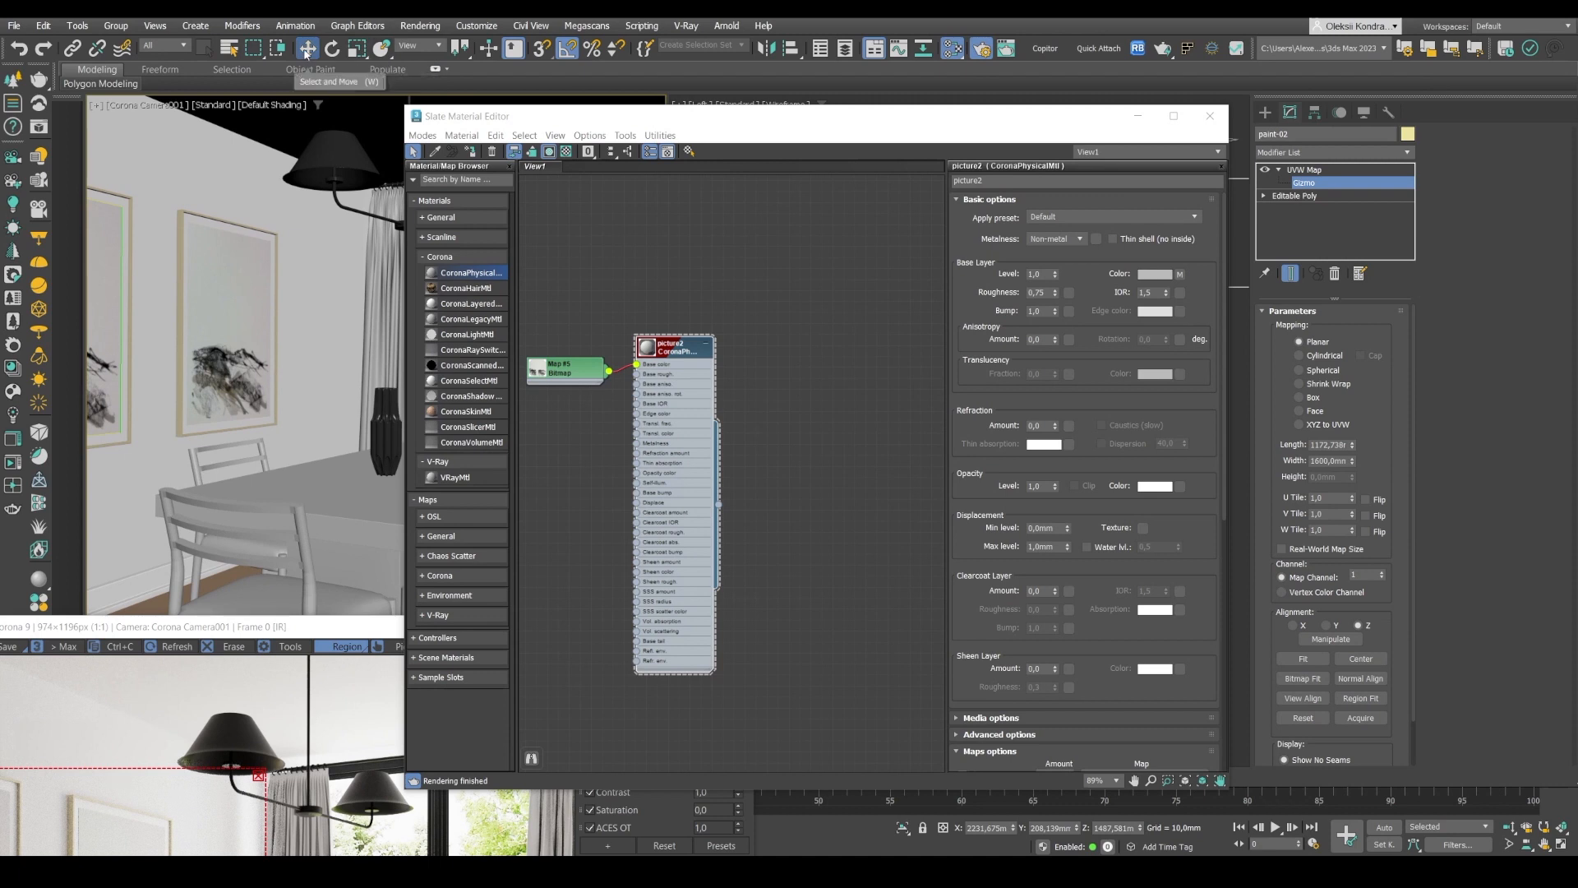
right_click(307, 52)
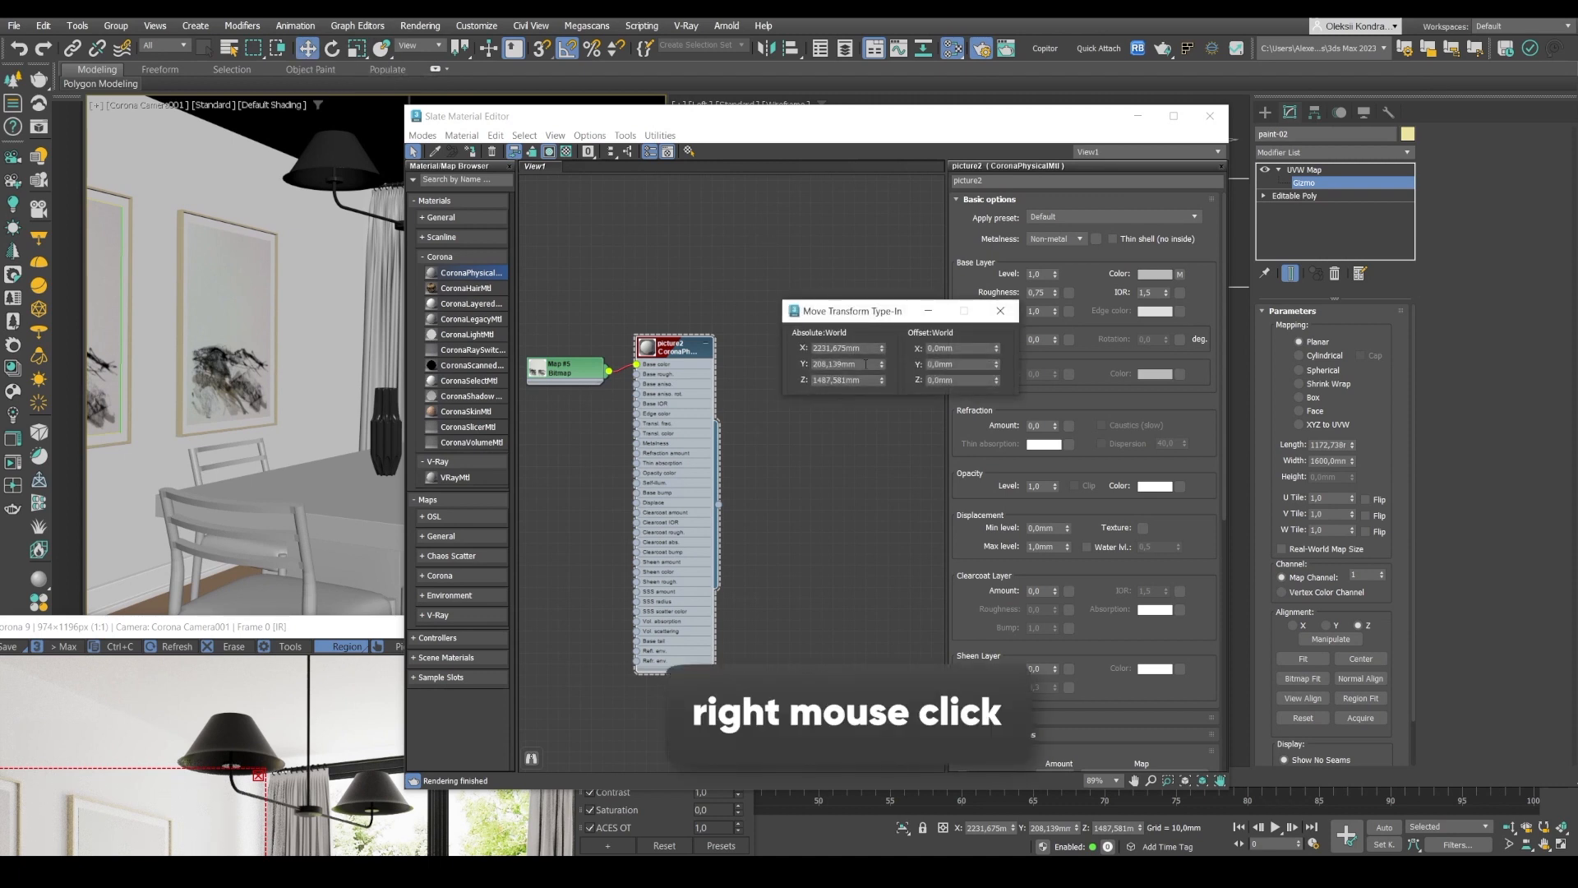
left_click_drag(882, 365, 883, 206)
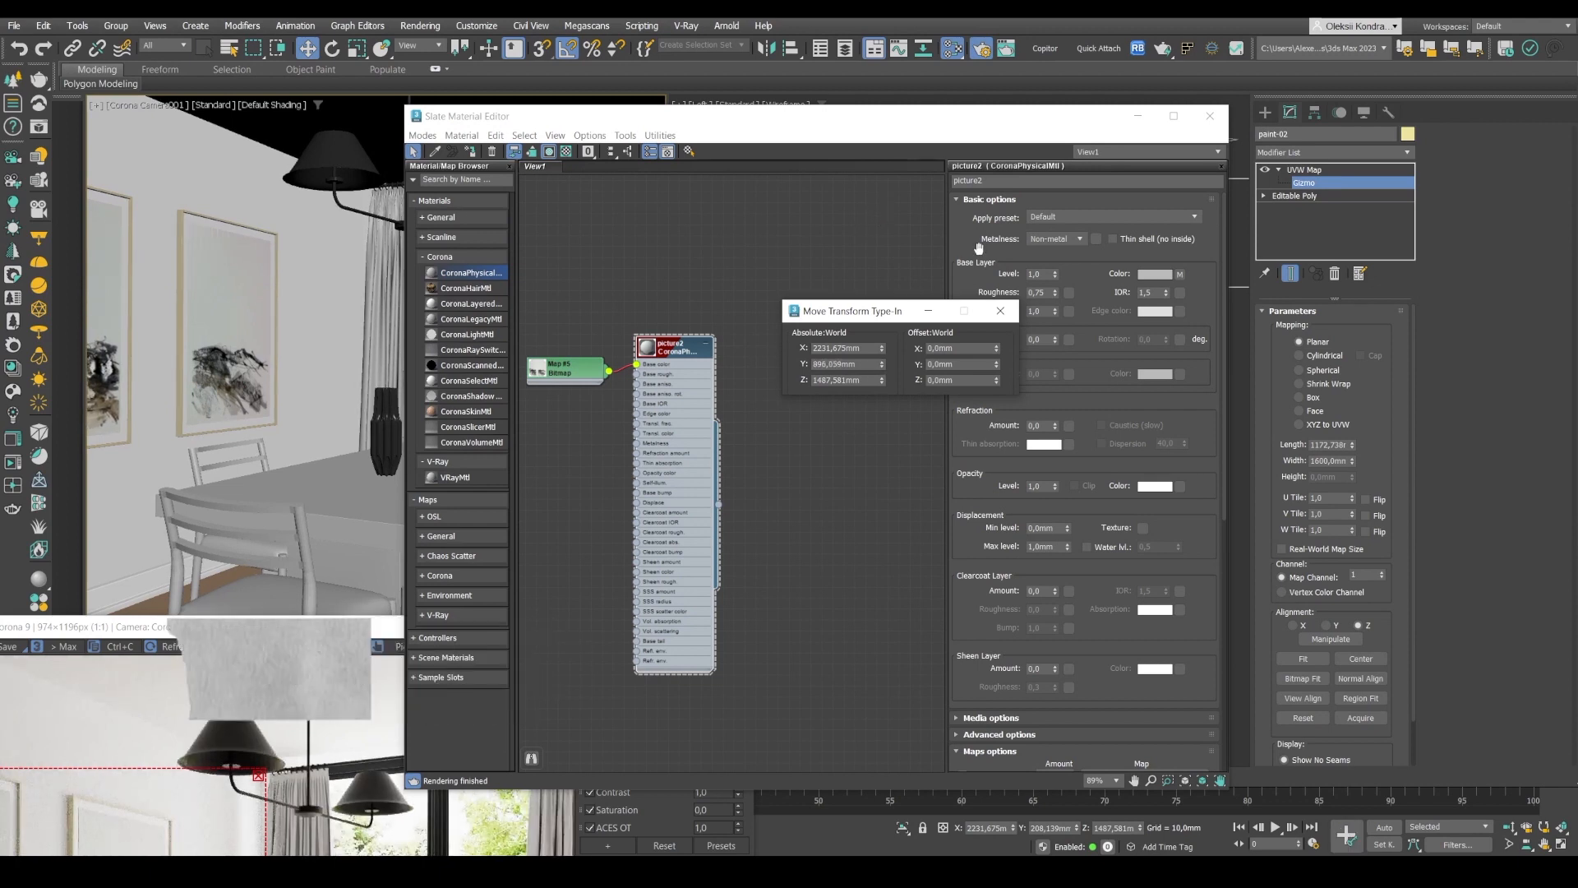
left_click(1280, 171)
- Check both wall pictures in the interactive render and move the render region over the rug and right chair
left_click(164, 627)
left_click_drag(164, 627, 512, 104)
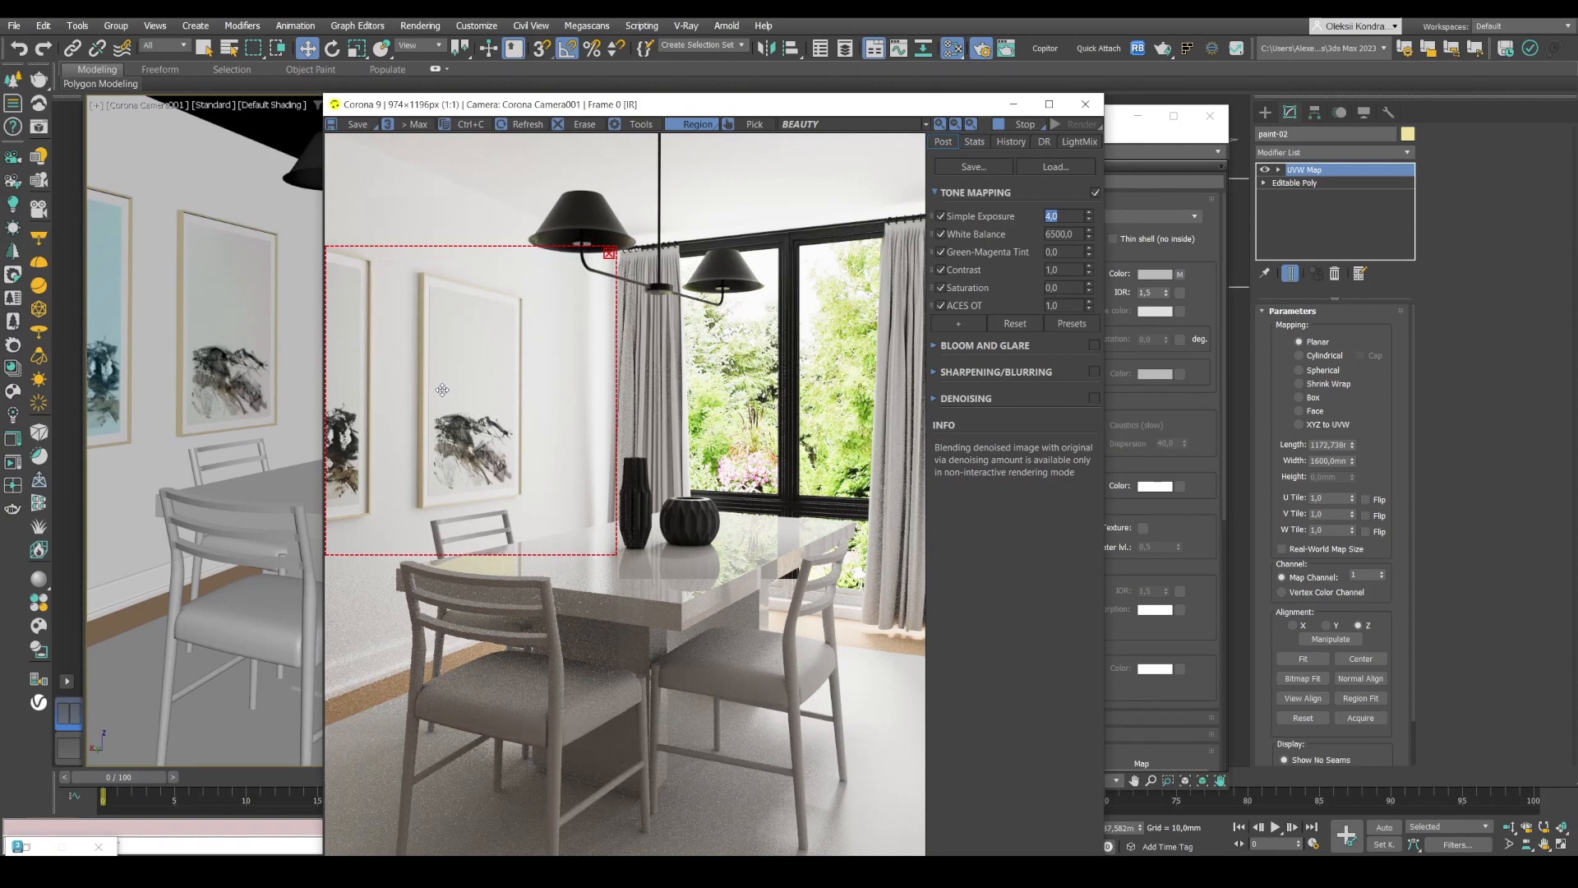
left_click_drag(458, 387, 772, 707)
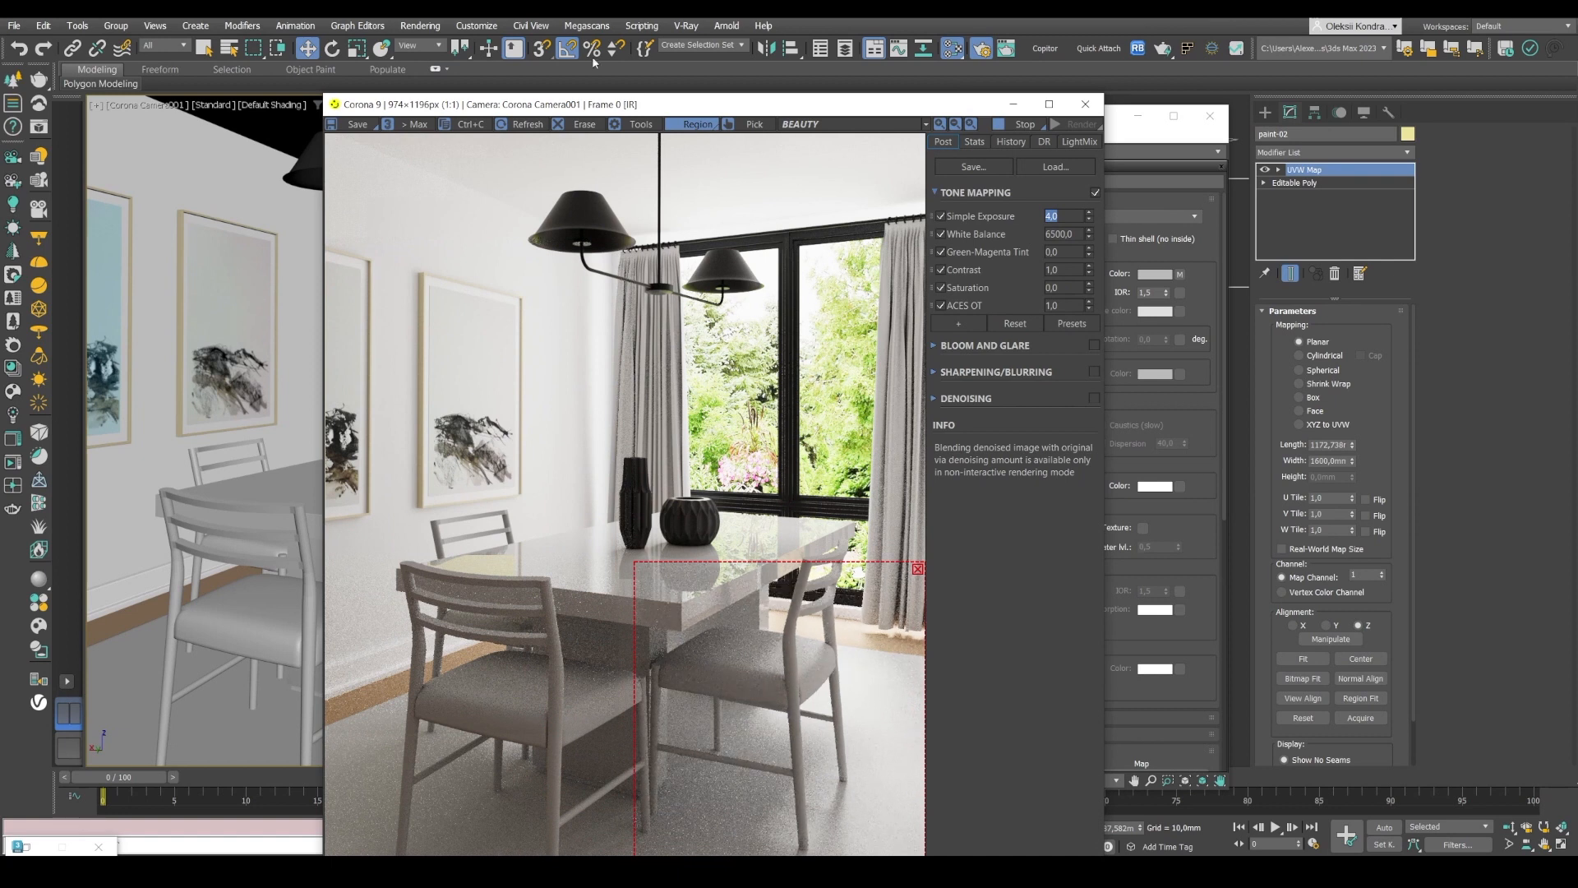
left_click_drag(609, 106, 363, 50)
- Create a new CoronaPhysicalMtl in an empty area of the node view and name it rug
left_click_drag(974, 115, 1235, 99)
scroll(967, 220, "down", 5)
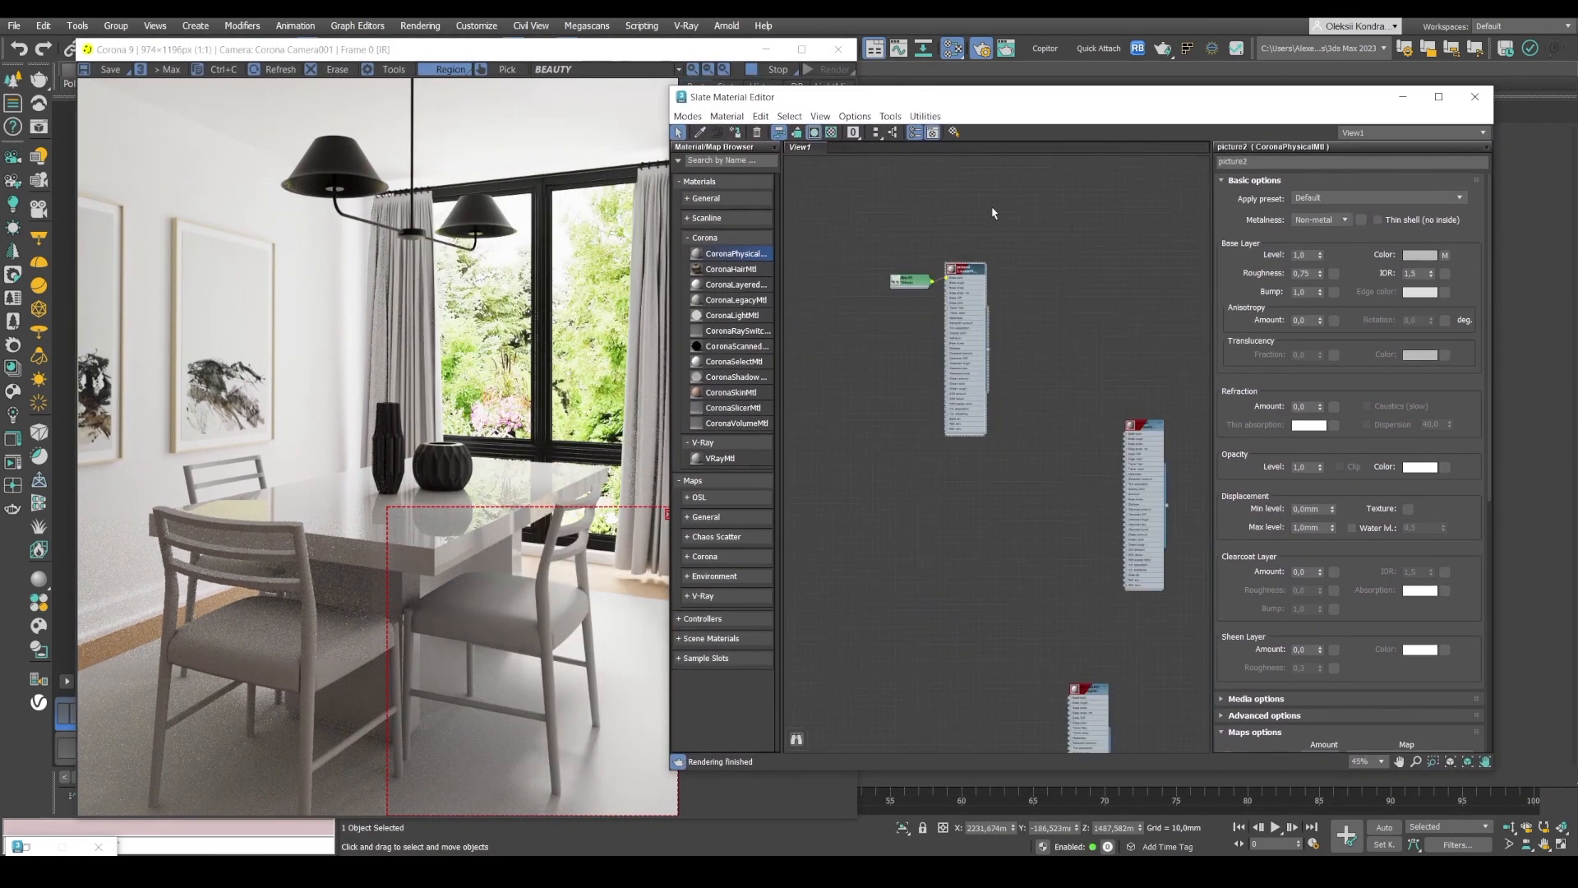
left_click_drag(728, 262, 984, 240)
double_click(979, 247)
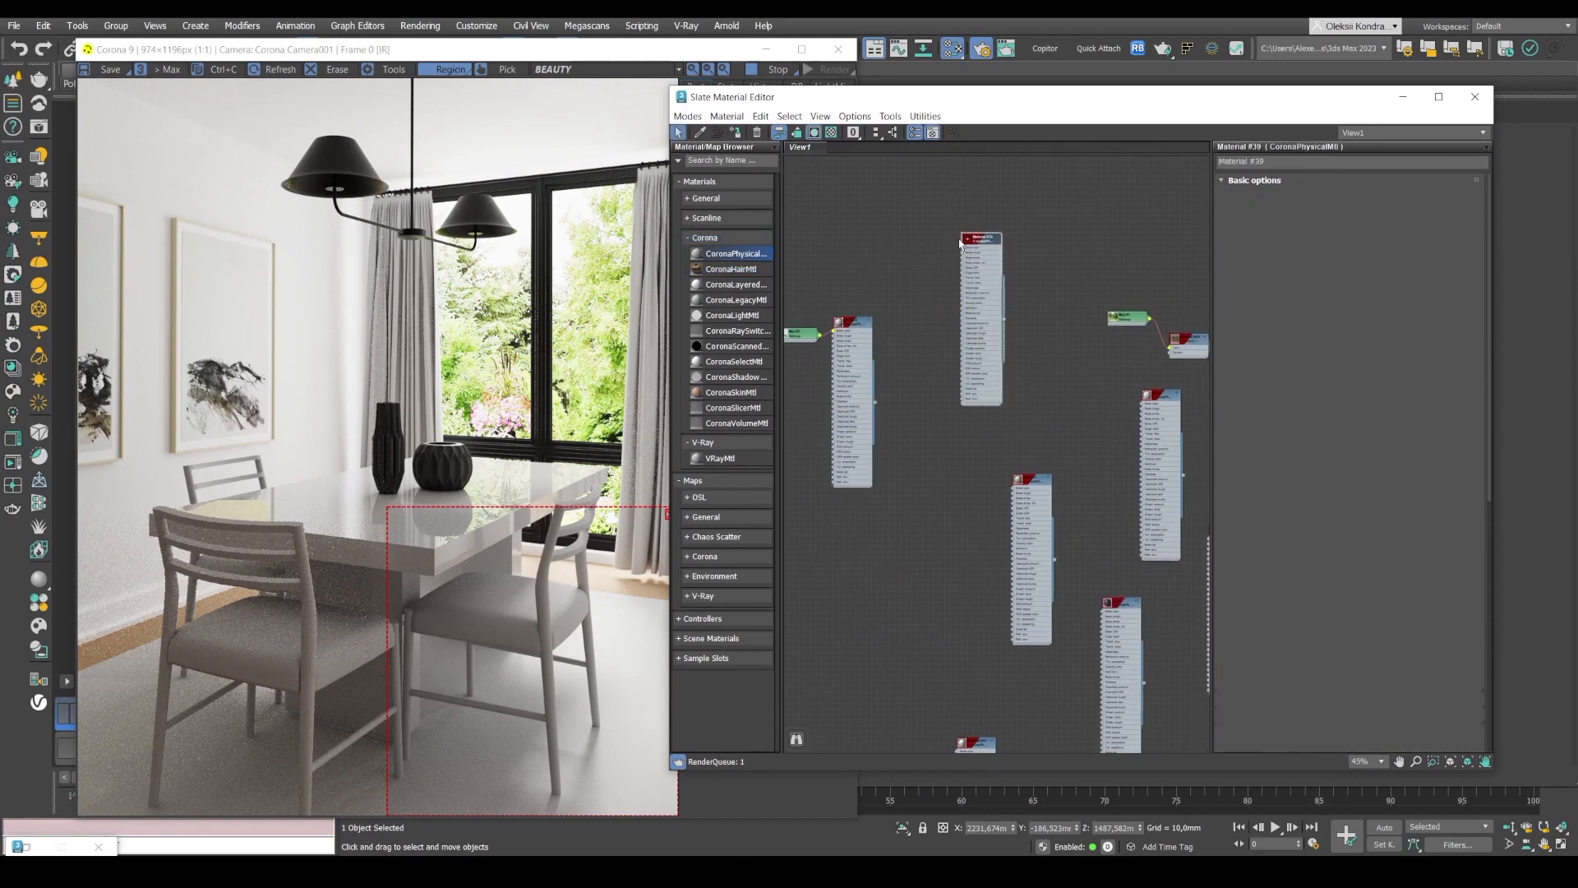
scroll(958, 238, "up", 2)
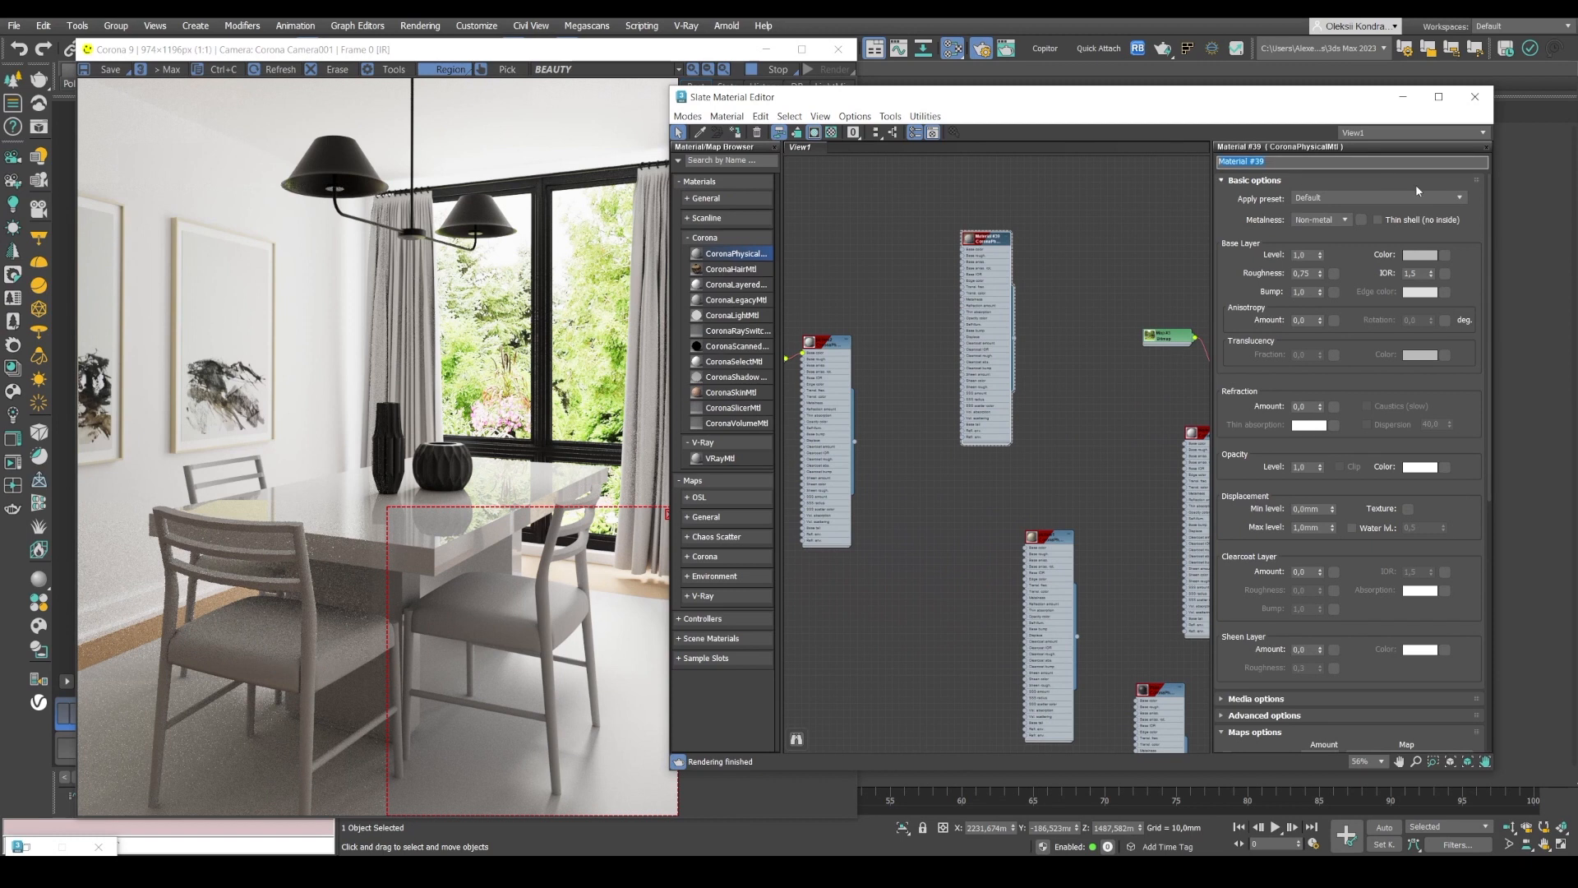
type("rug")
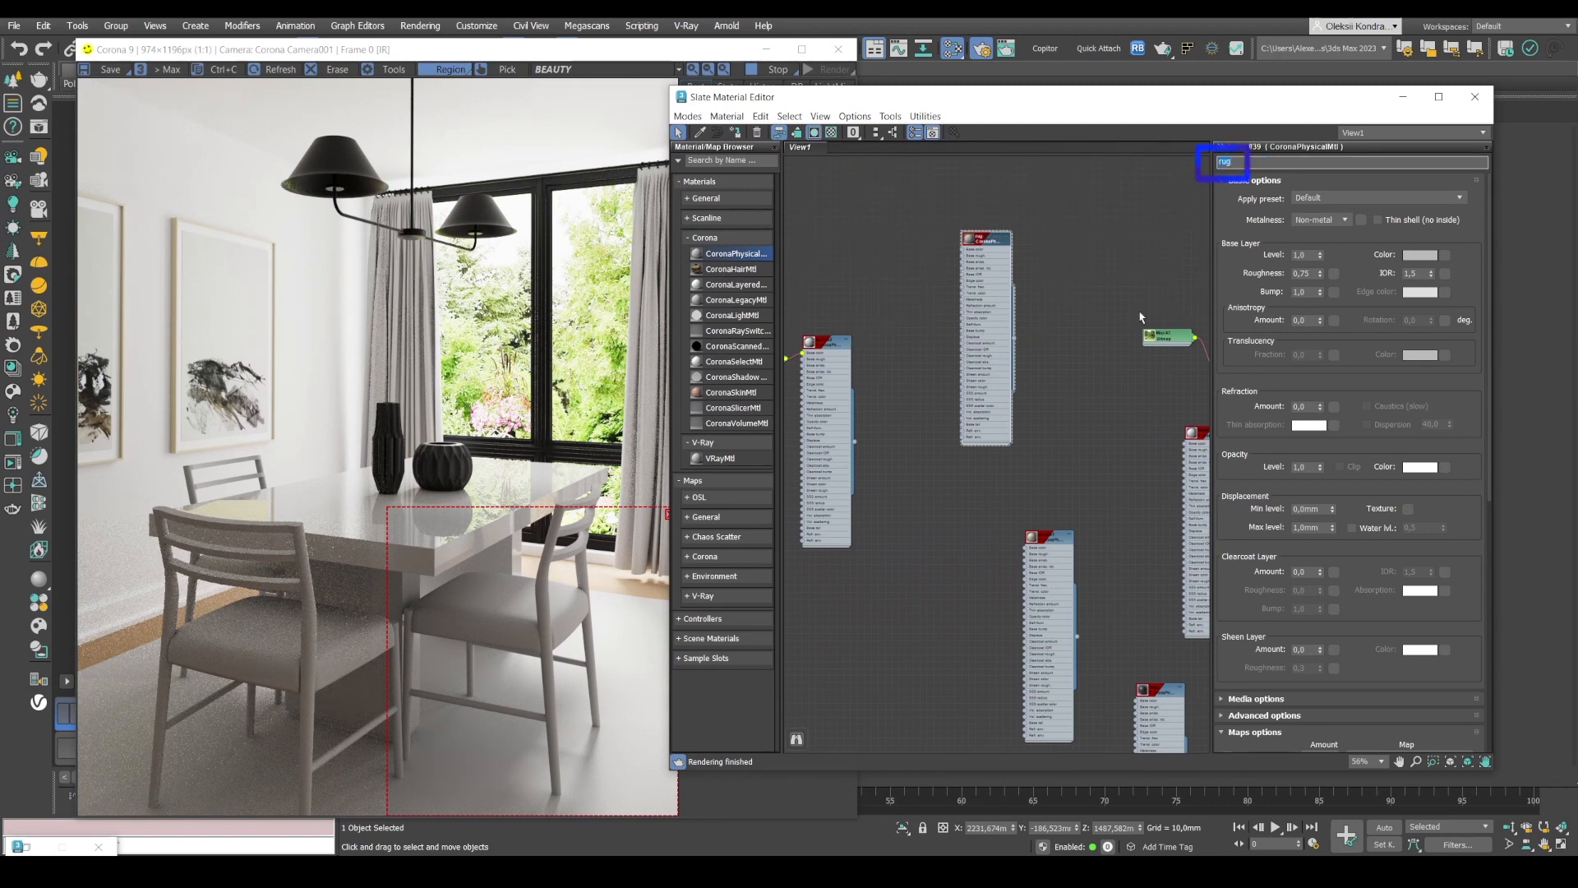
- Open the Maps folder inside VZ and add the rug image to the material editor as a bitmap
left_click(447, 872)
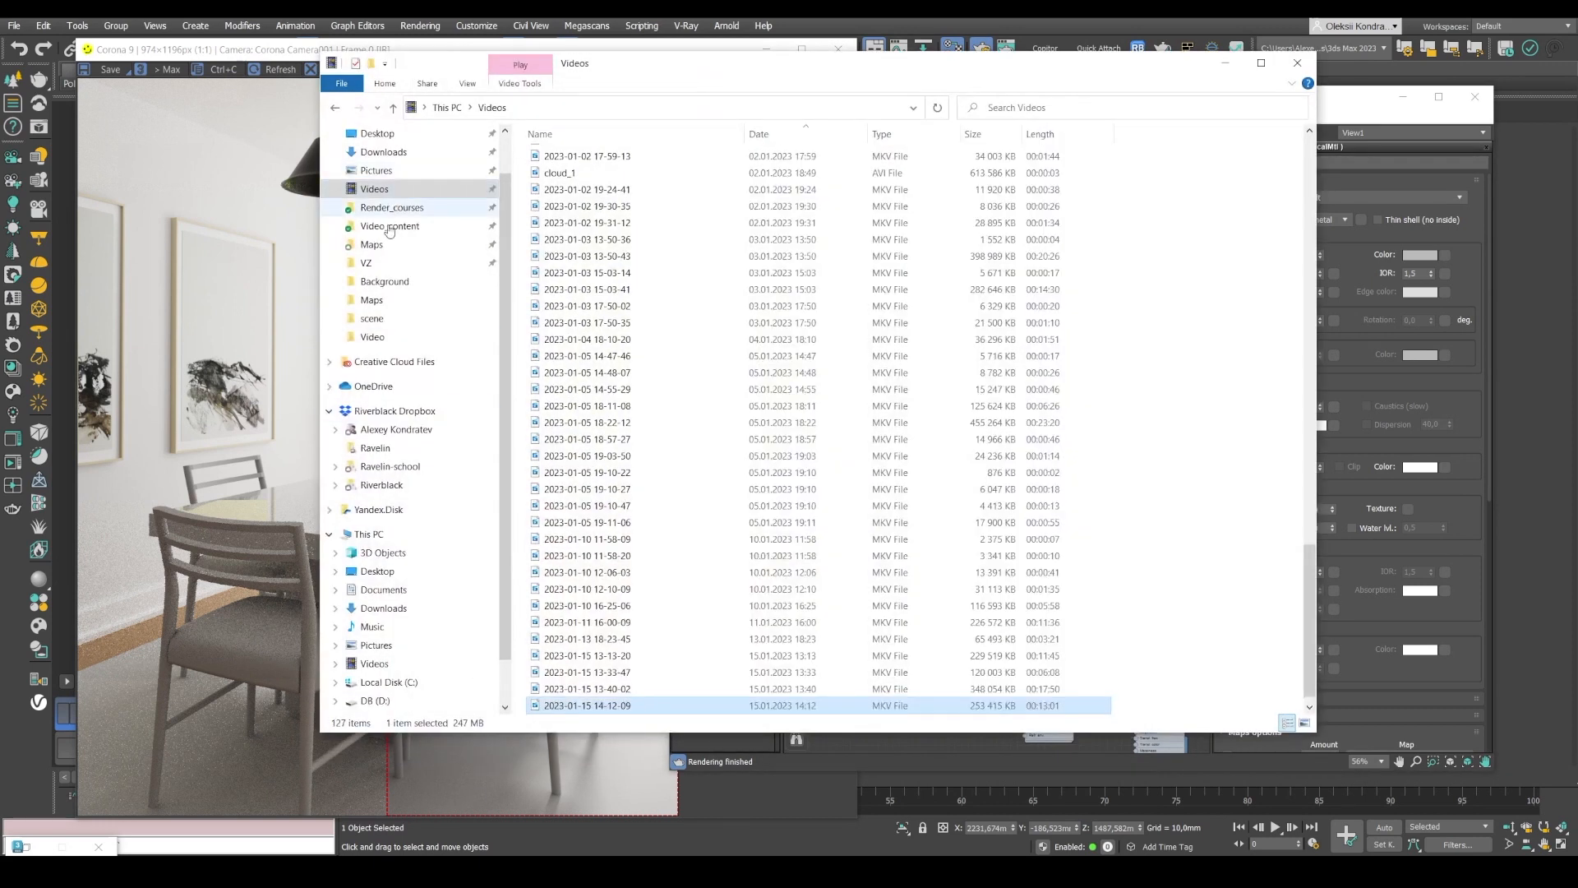
left_click(367, 262)
double_click(544, 159)
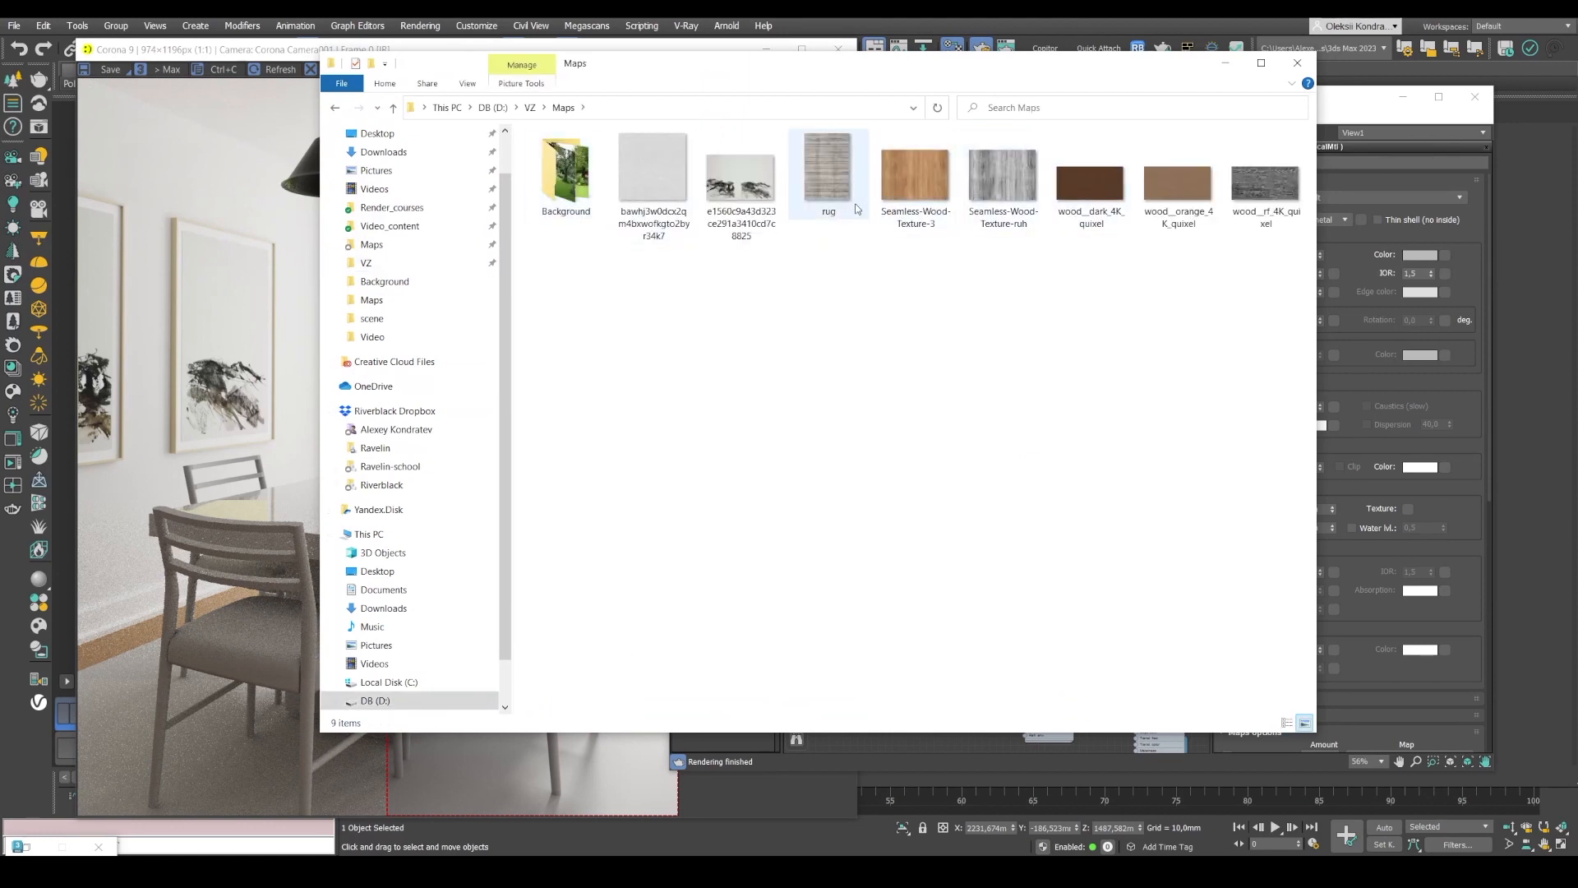
left_click(824, 169)
left_click_drag(857, 57, 386, 145)
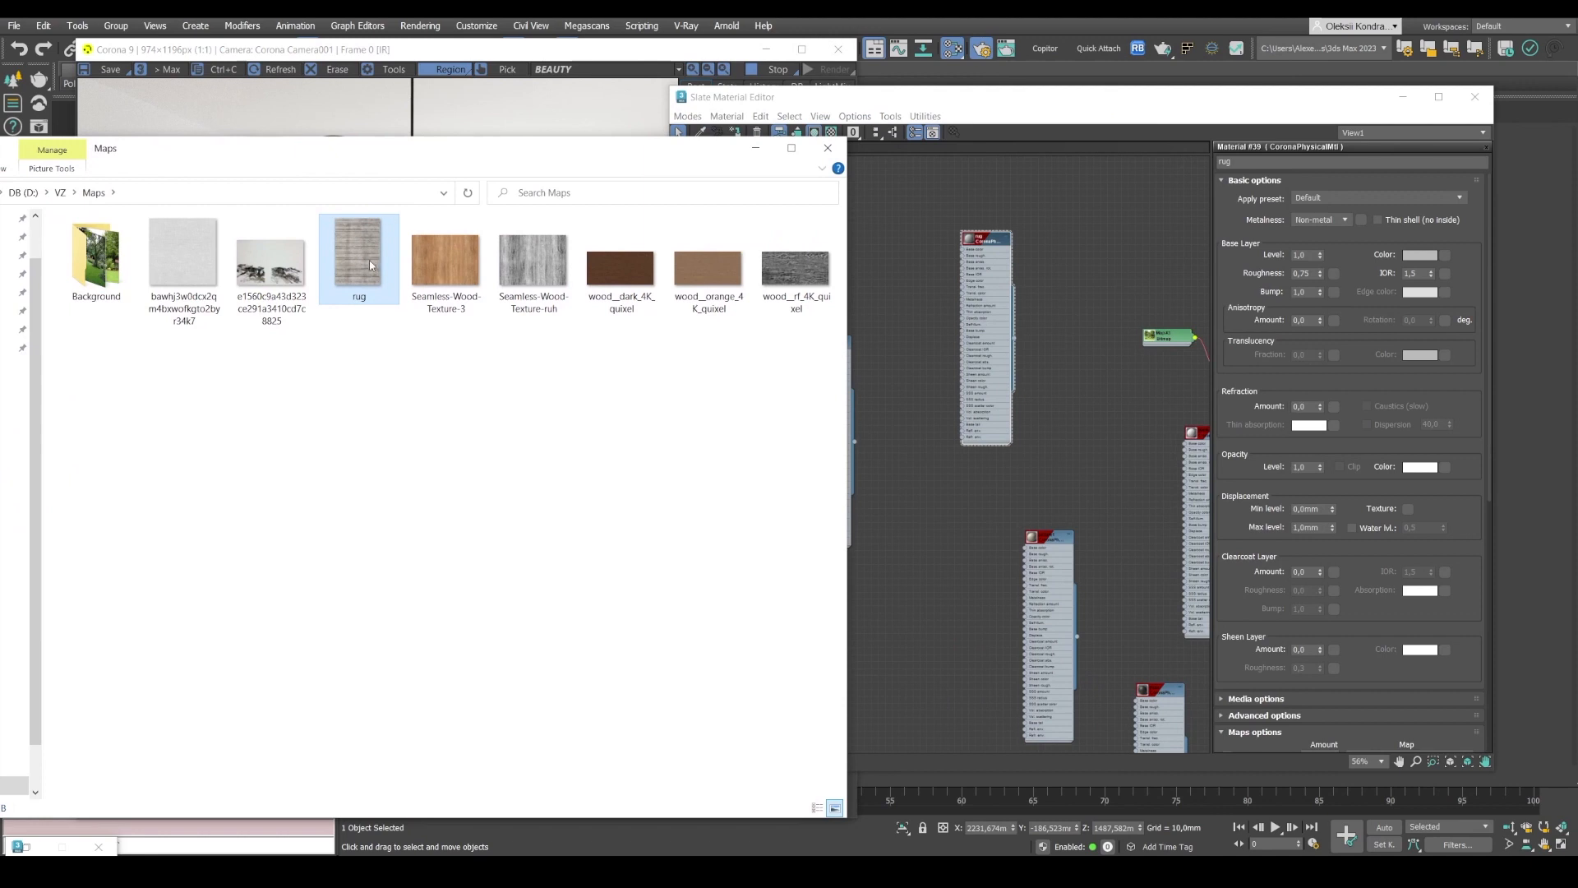
left_click_drag(370, 265, 882, 283)
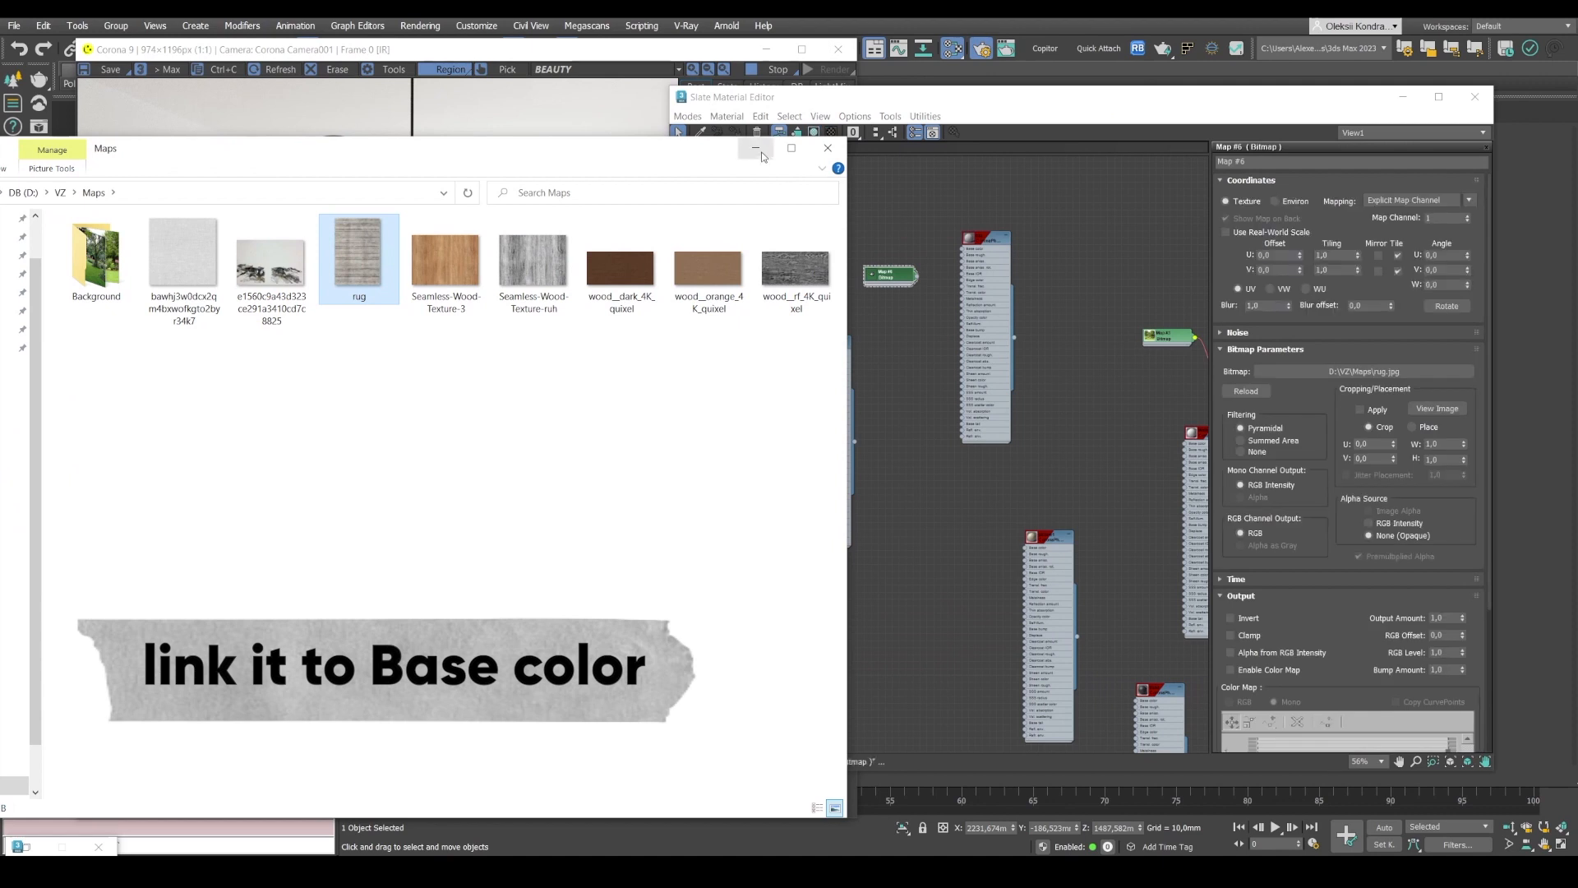
- Link the rug bitmap to the rug material's base color and select the rug in the camera view
left_click(760, 153)
scroll(904, 247, "up", 5)
left_click_drag(938, 323, 1113, 232)
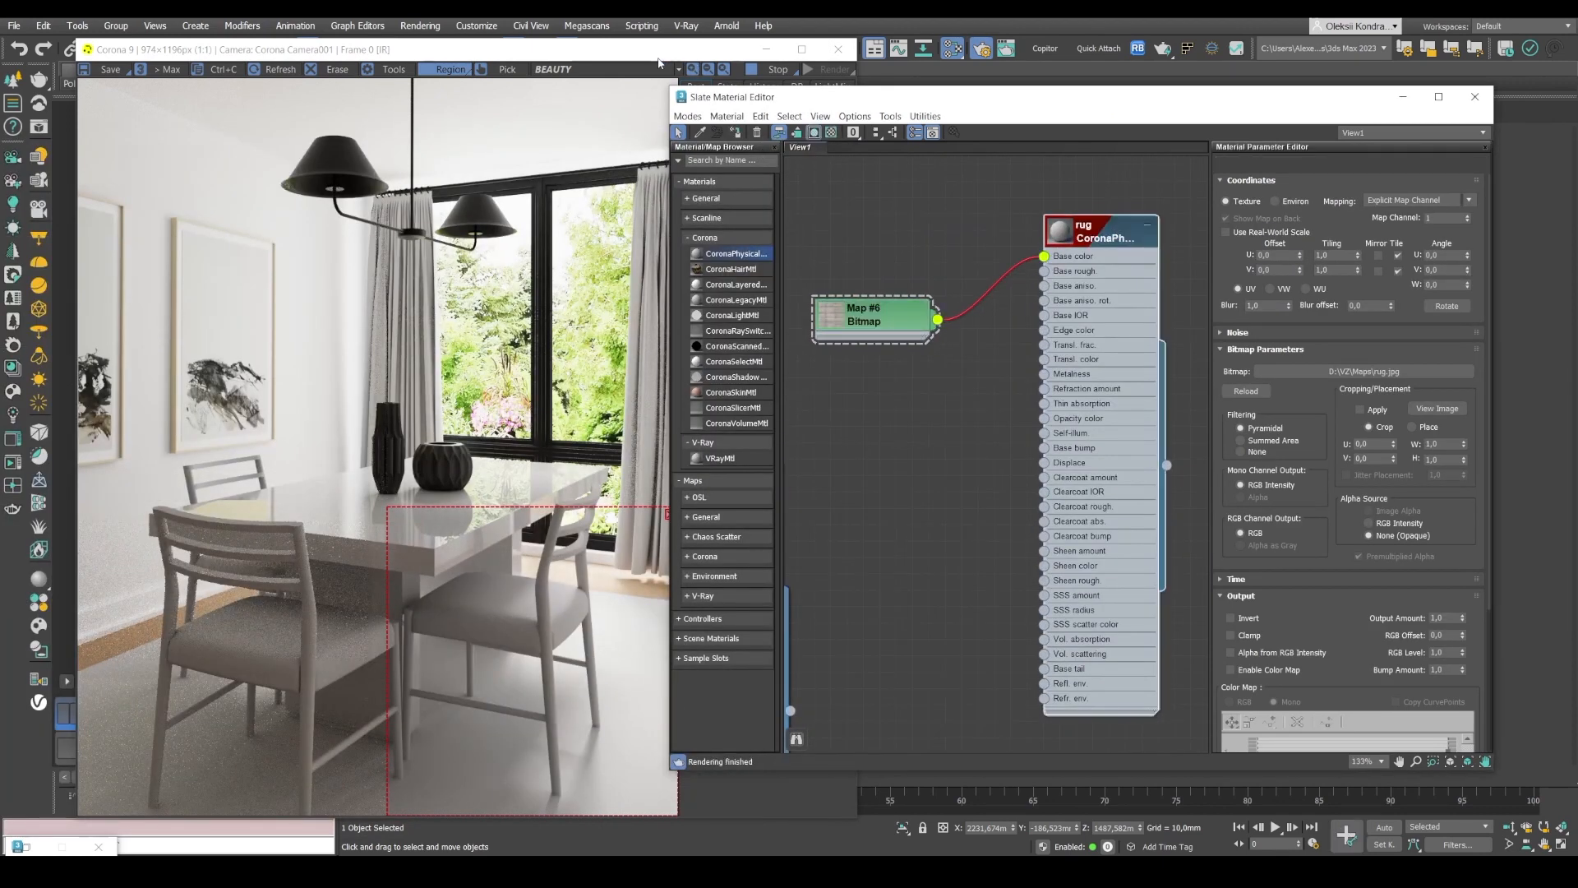
left_click_drag(639, 56, 963, 18)
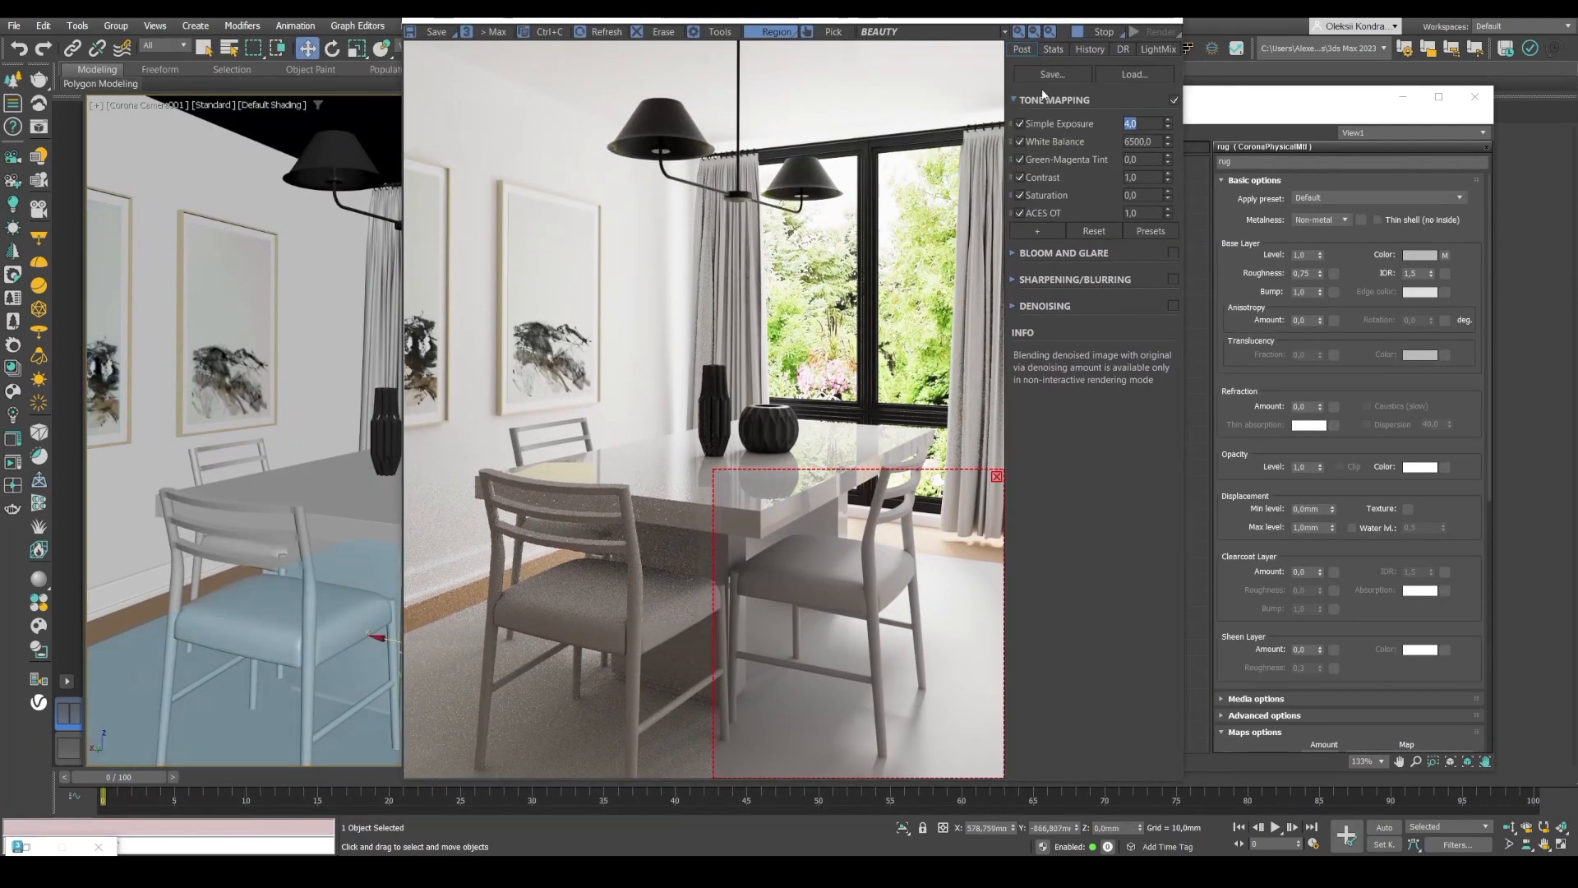
- Assign the rug material to the selected rug and compare its left part in the interactive render with the reference photo
left_click(1265, 102)
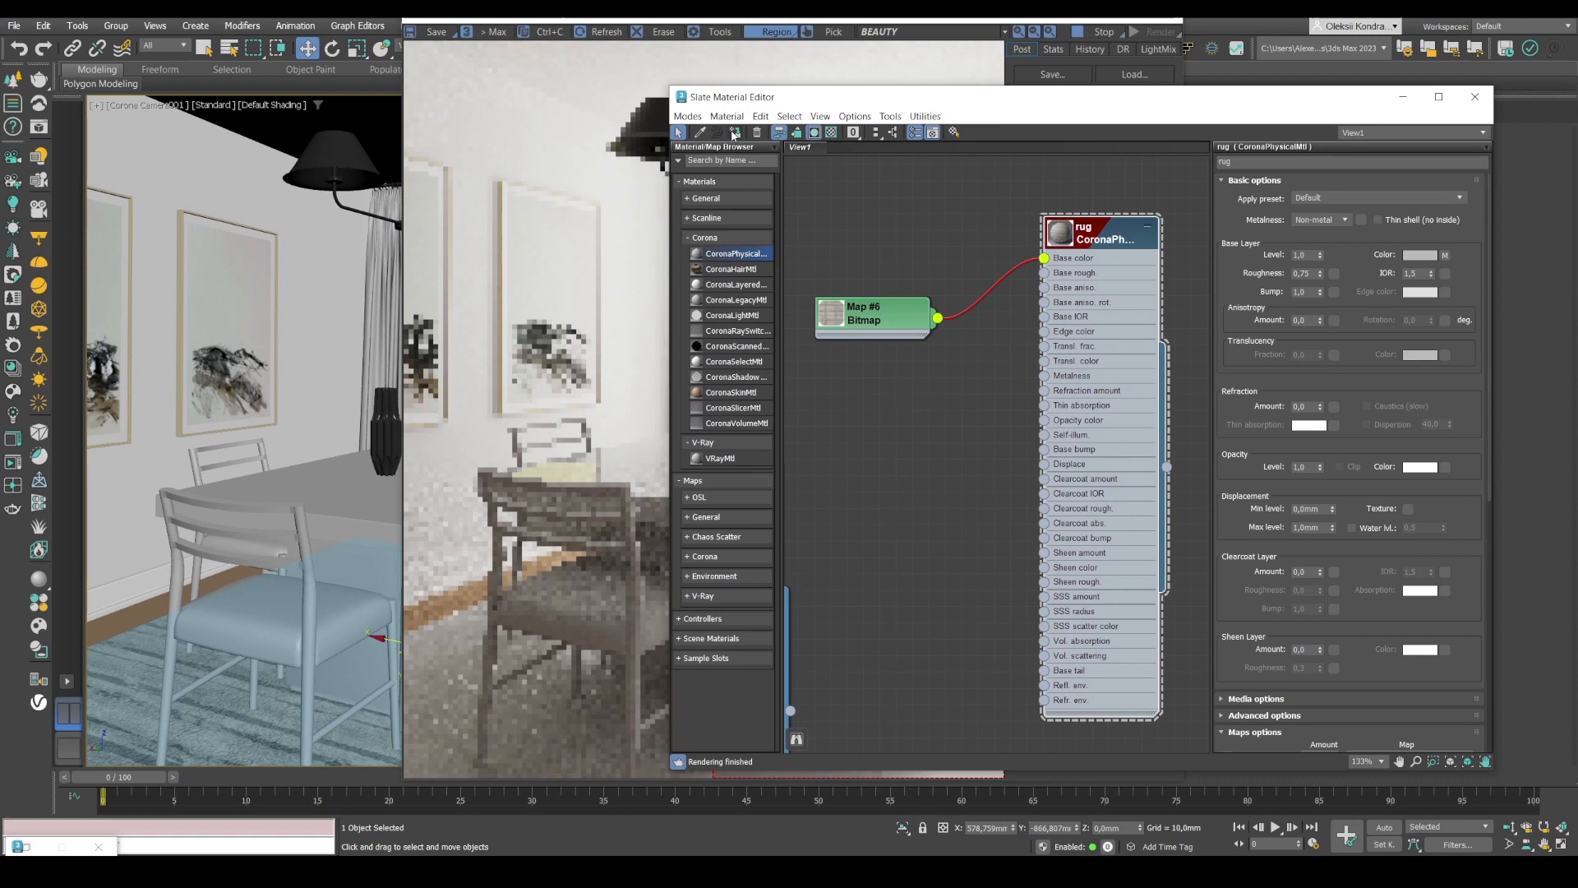
left_click(612, 21)
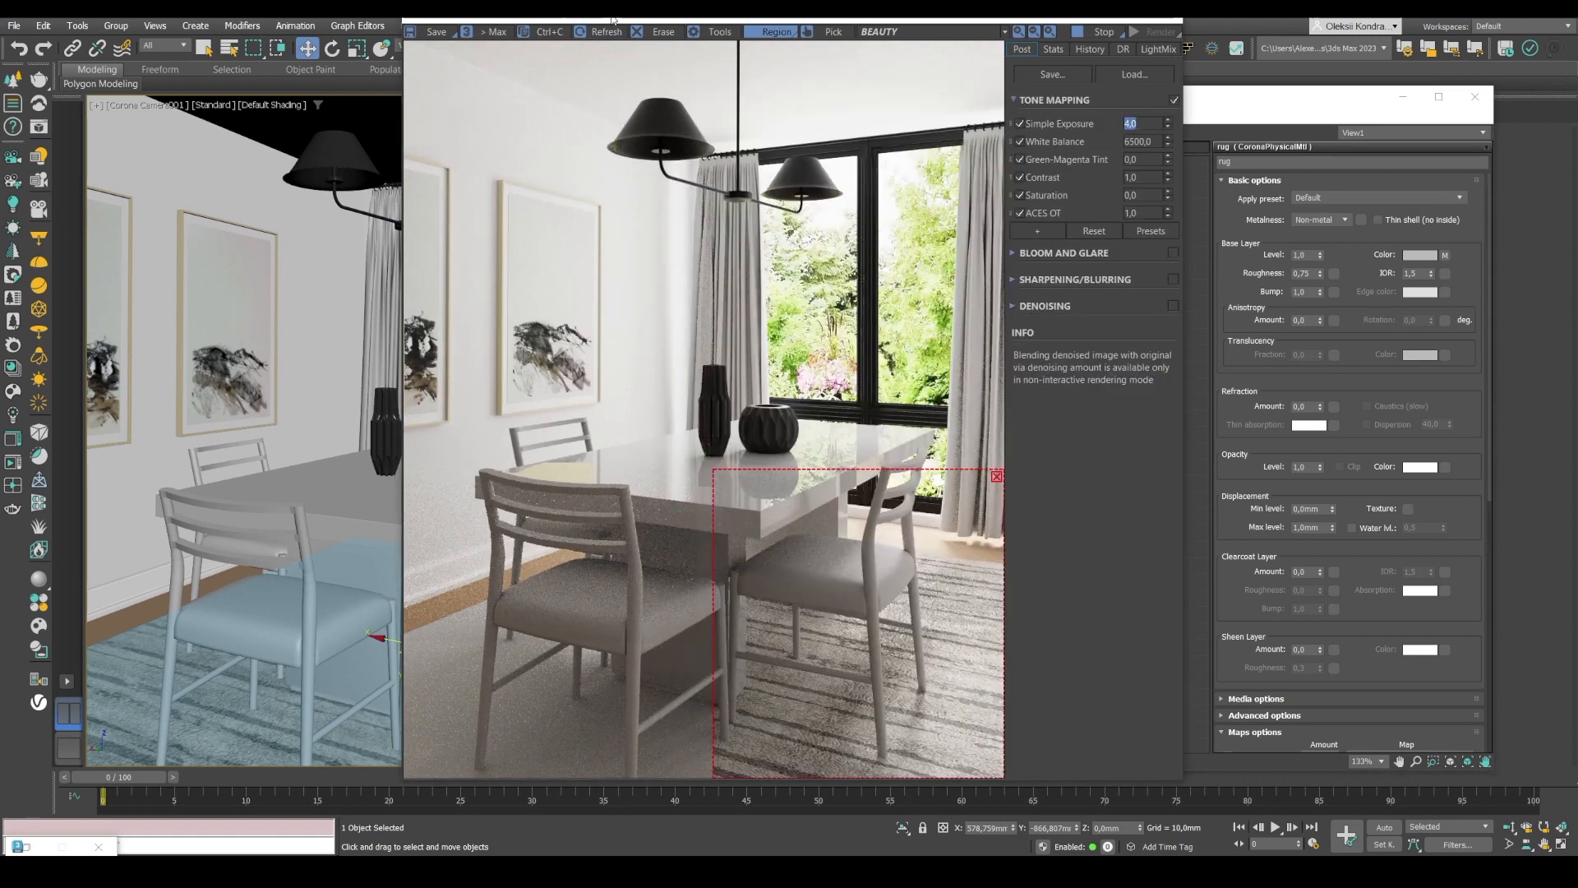
left_click_drag(828, 623, 628, 629)
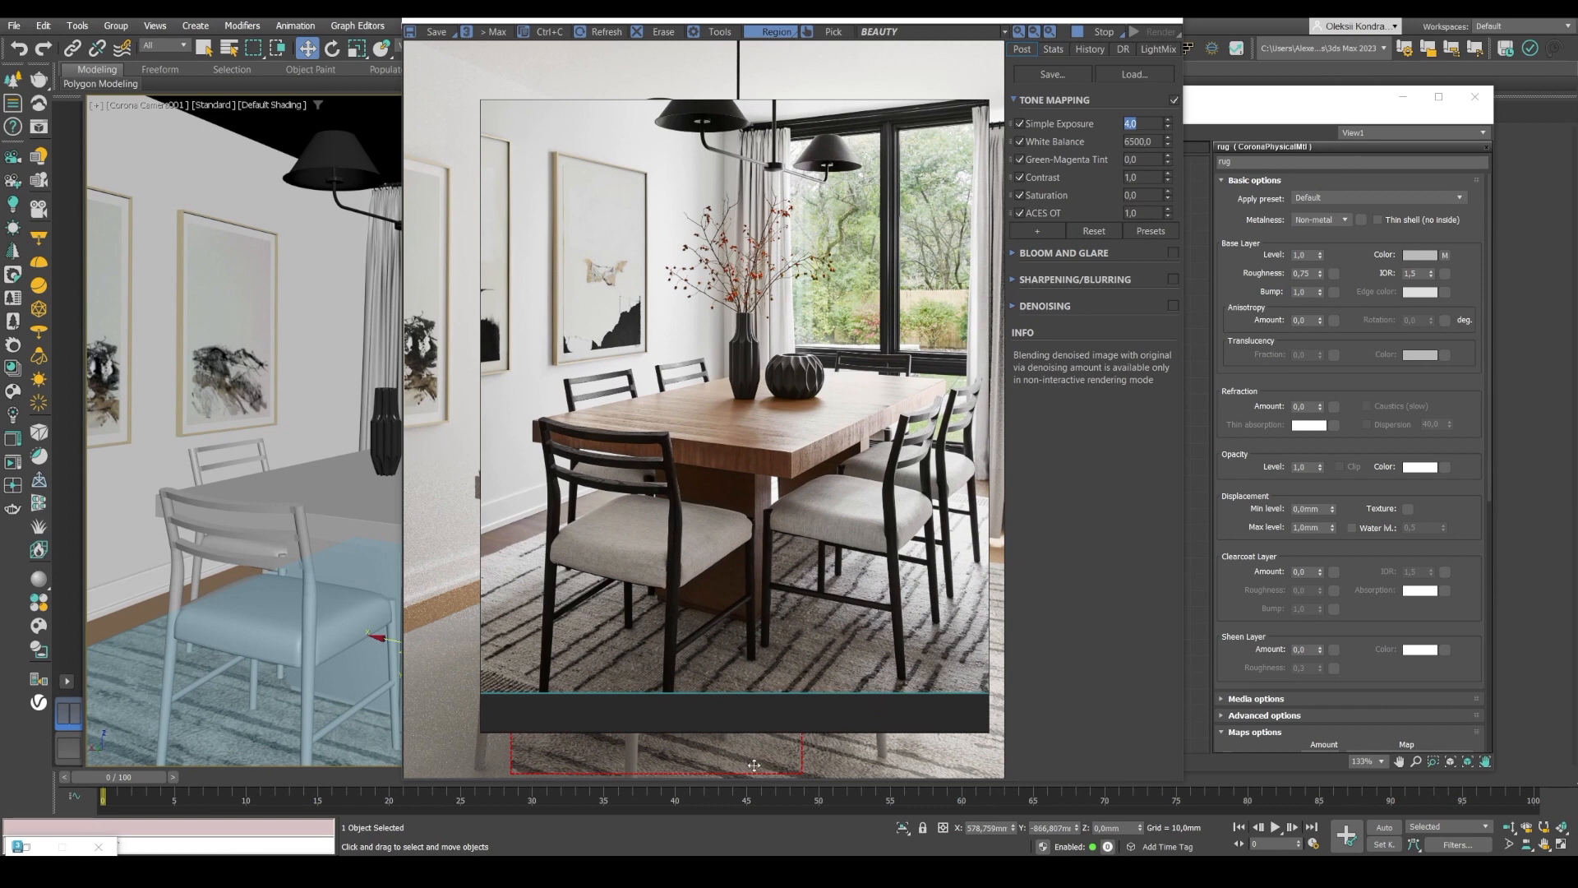
left_click(1098, 20)
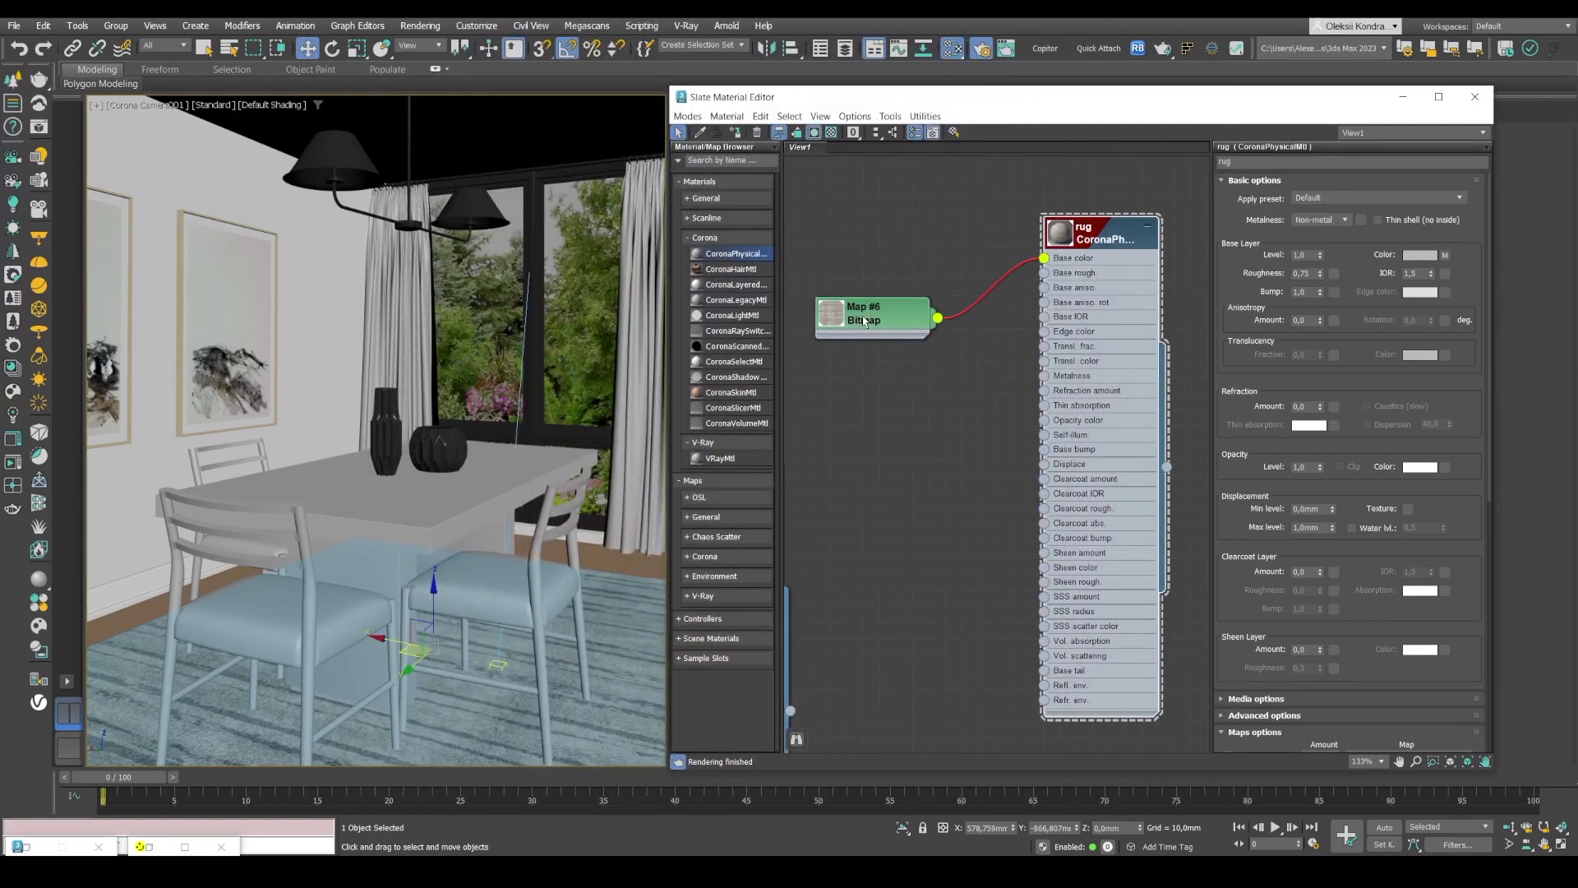
- Set the rug bitmap's W angle to 90 to rotate the stripe direction
double_click(863, 321)
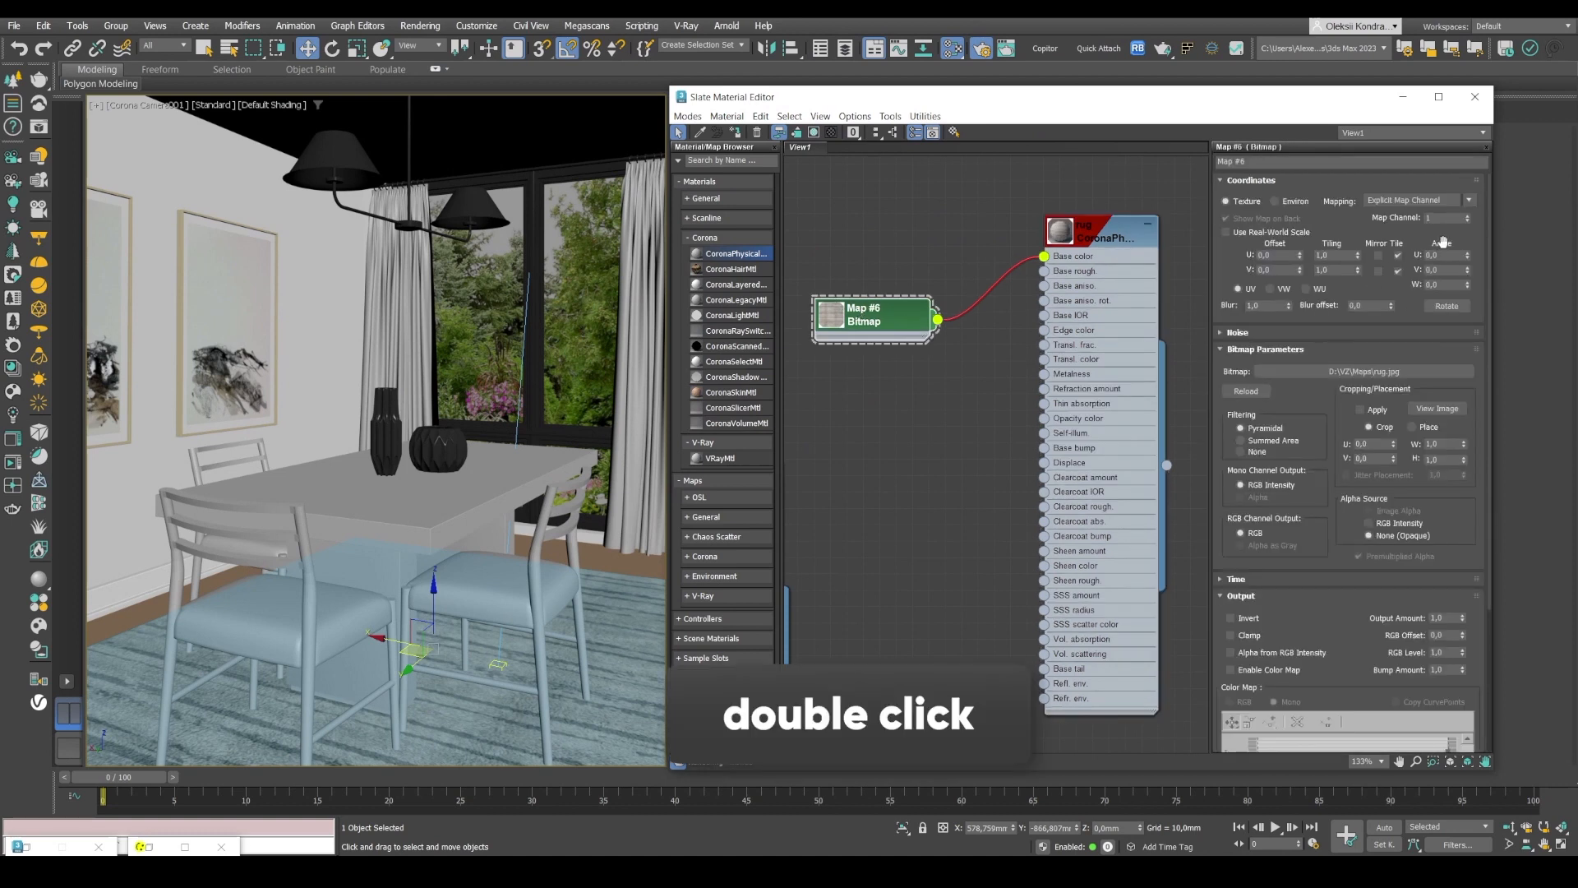
double_click(1437, 283)
type("90")
key("Return")
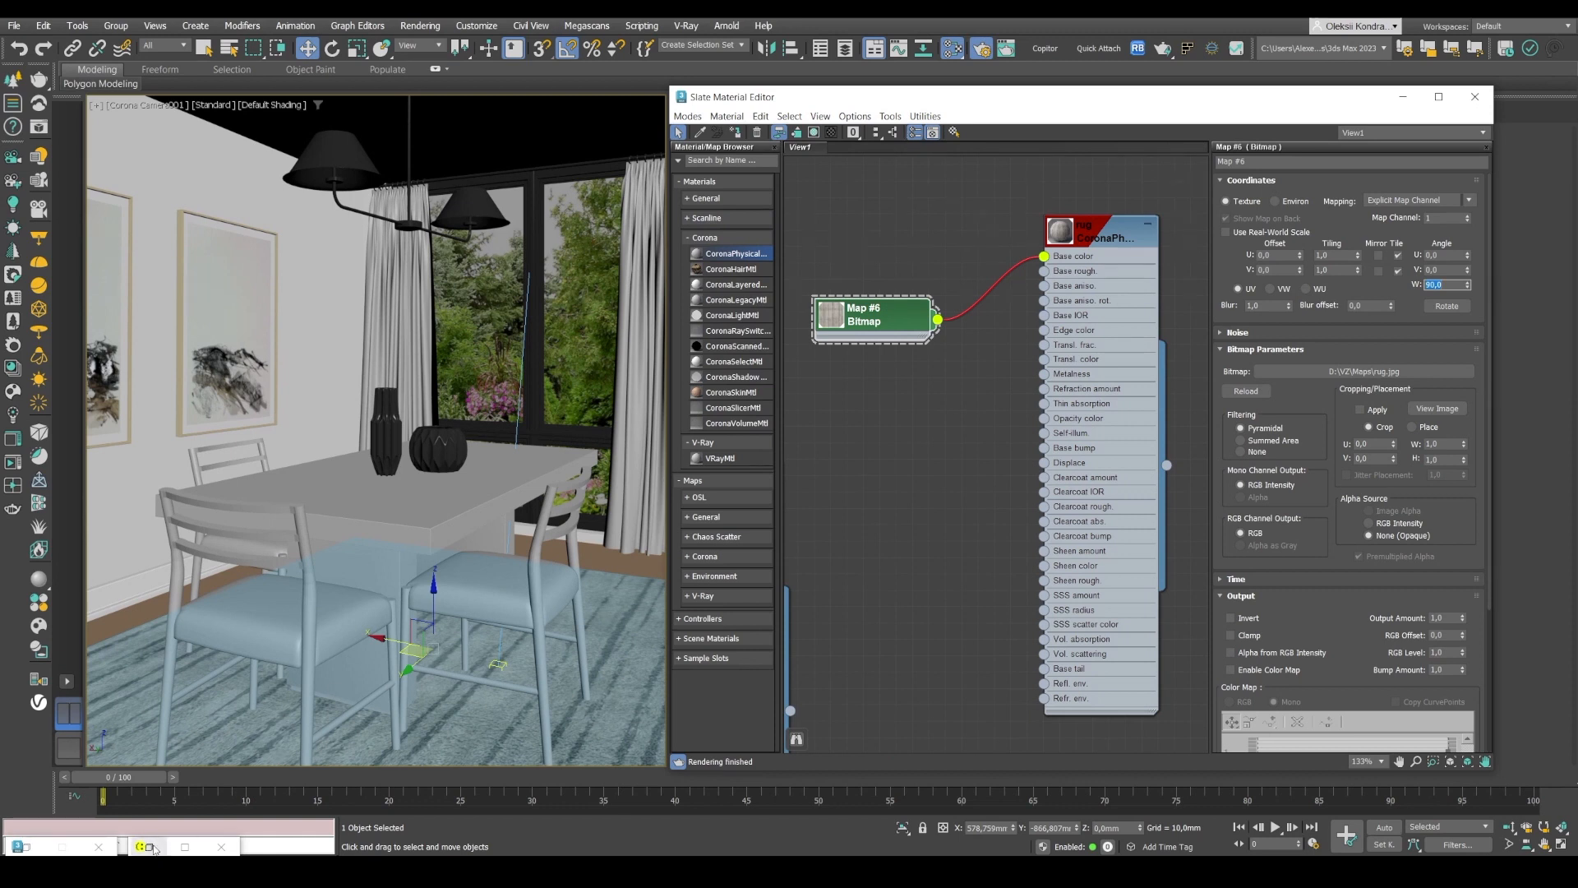
- Examine the rotated rug texture up close in the interactive render and move the render window clear of the node view
left_click(160, 844)
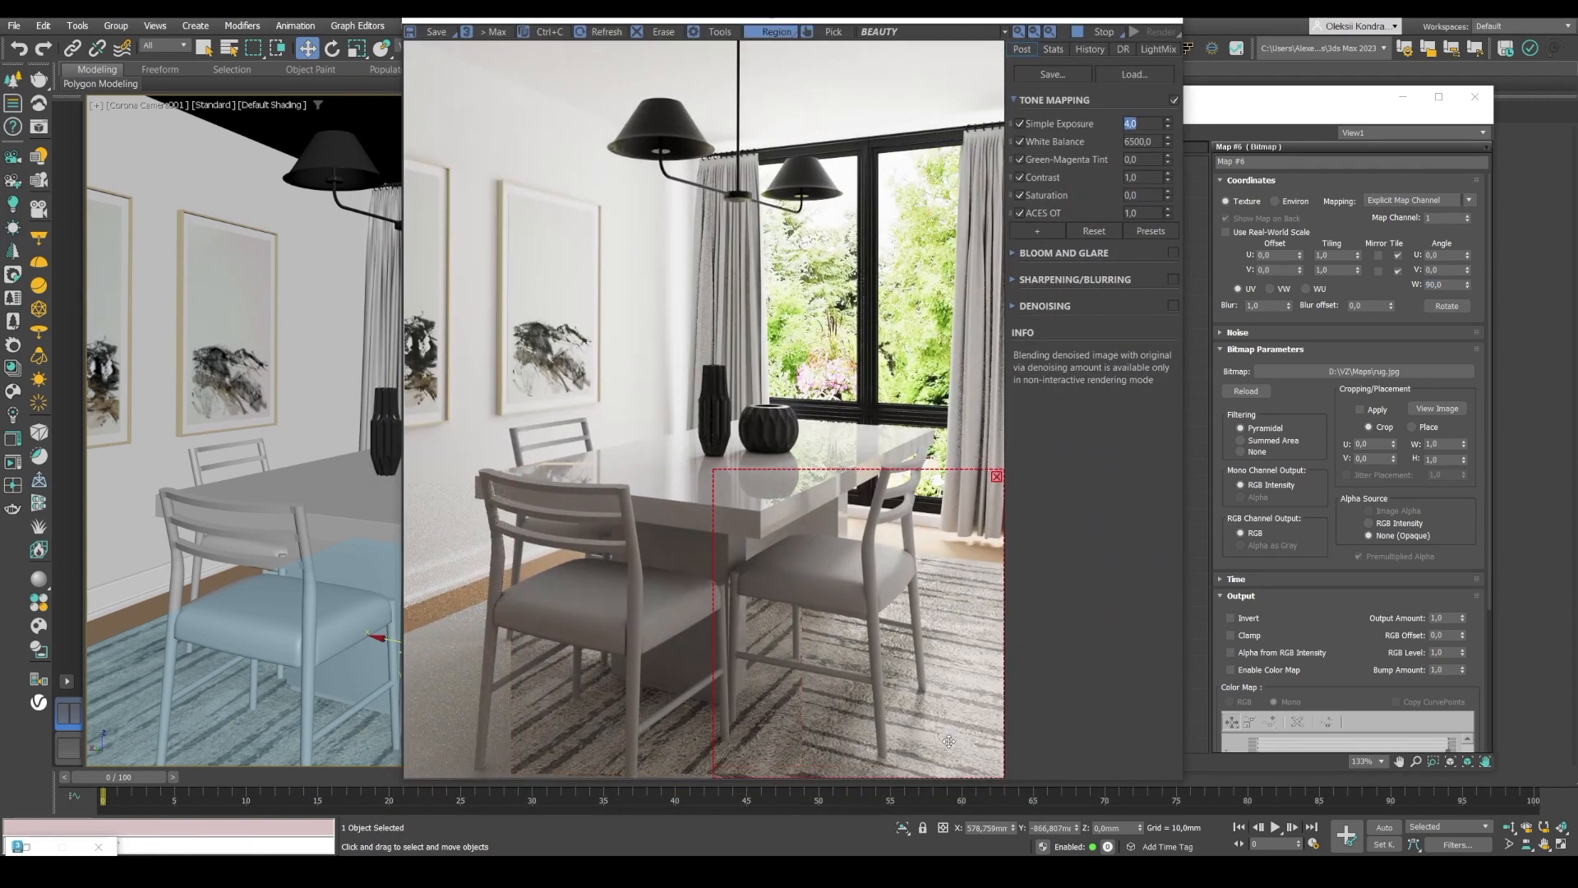
scroll(881, 747, "up", 2)
scroll(881, 746, "up", 1)
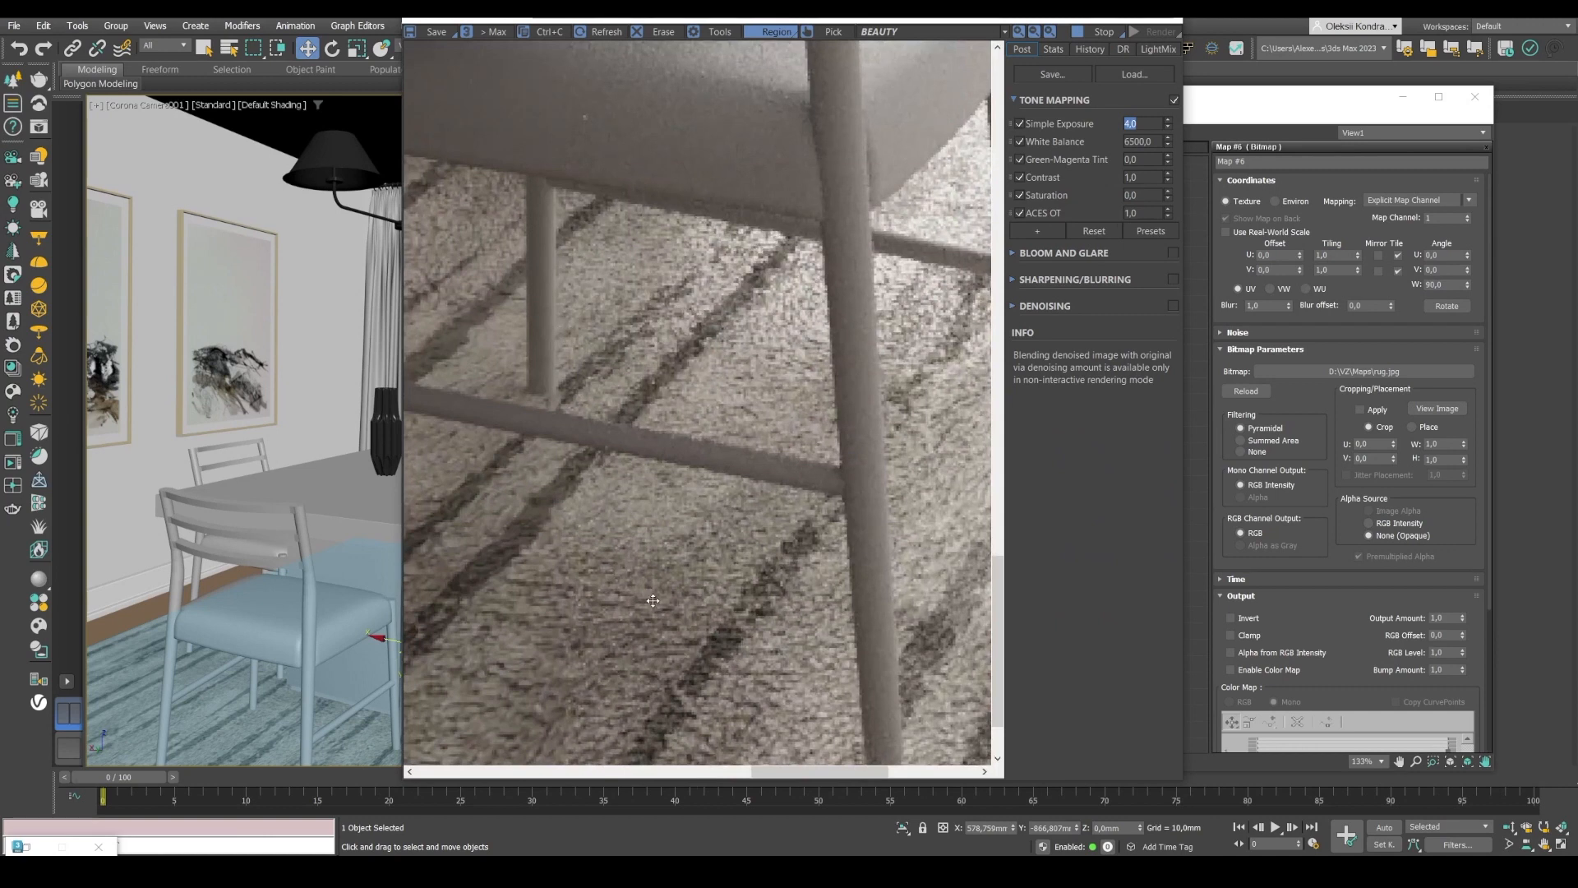
scroll(653, 600, "down", 1)
scroll(652, 600, "down", 2)
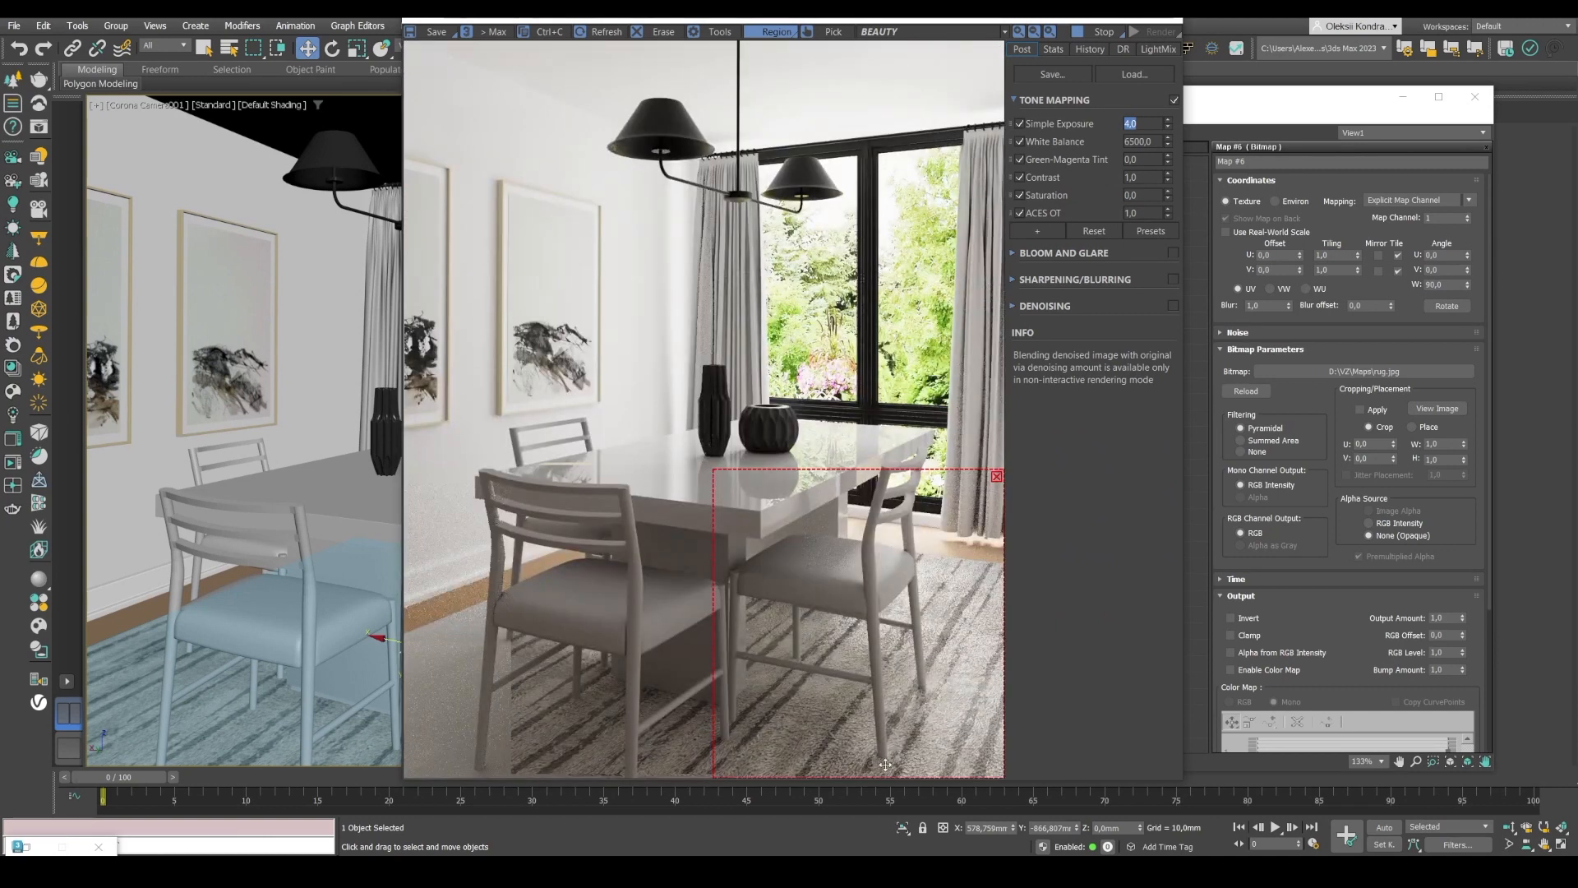
scroll(931, 658, "up", 2)
scroll(895, 700, "down", 2)
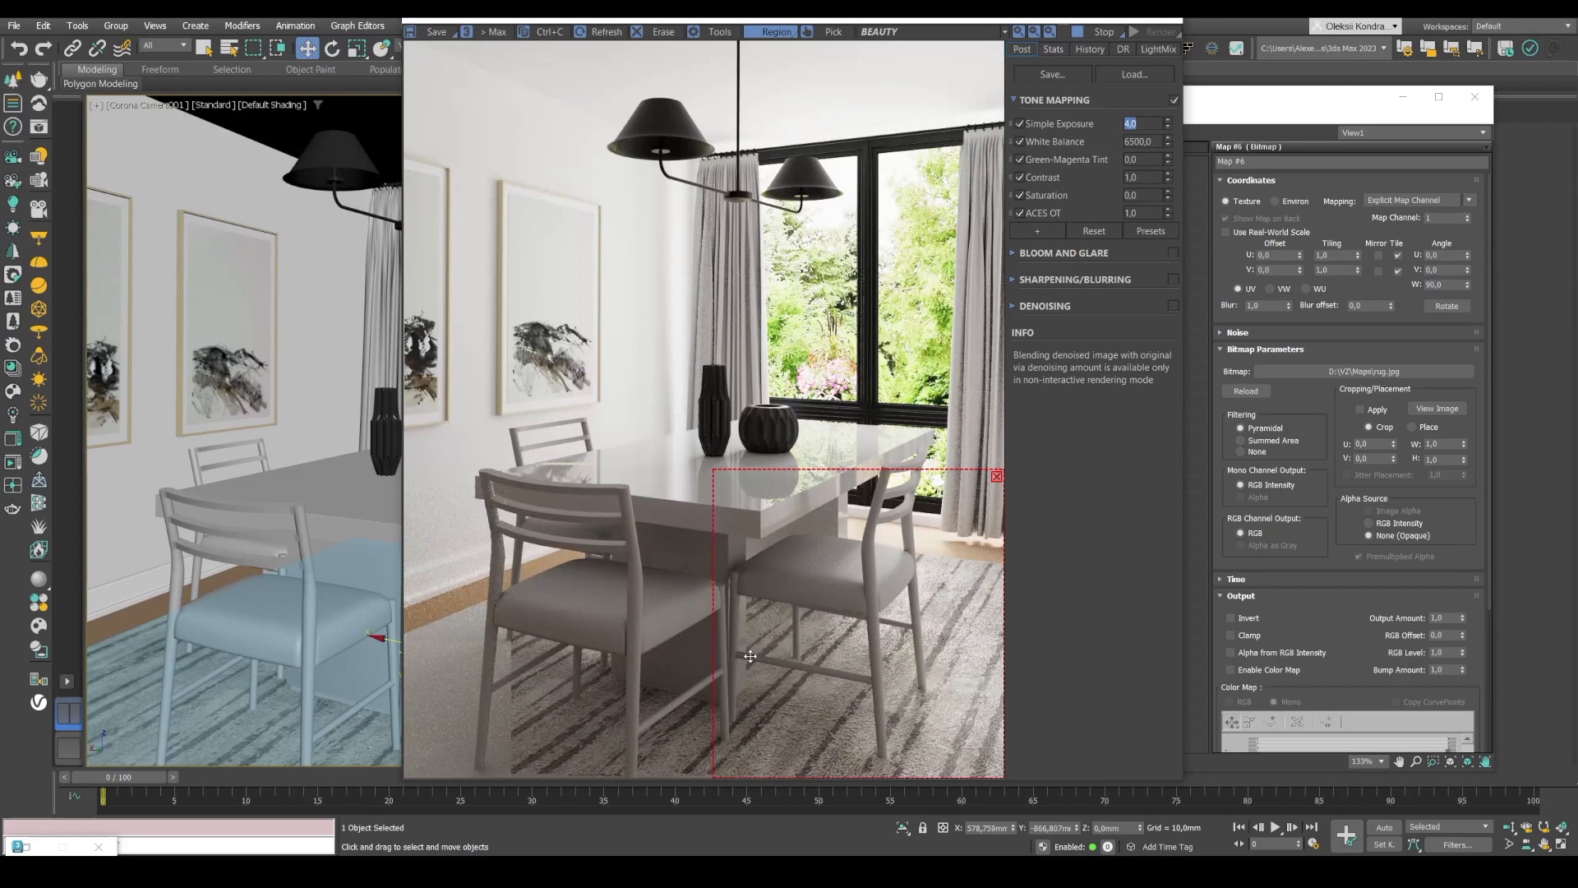
left_click_drag(560, 15, 129, 39)
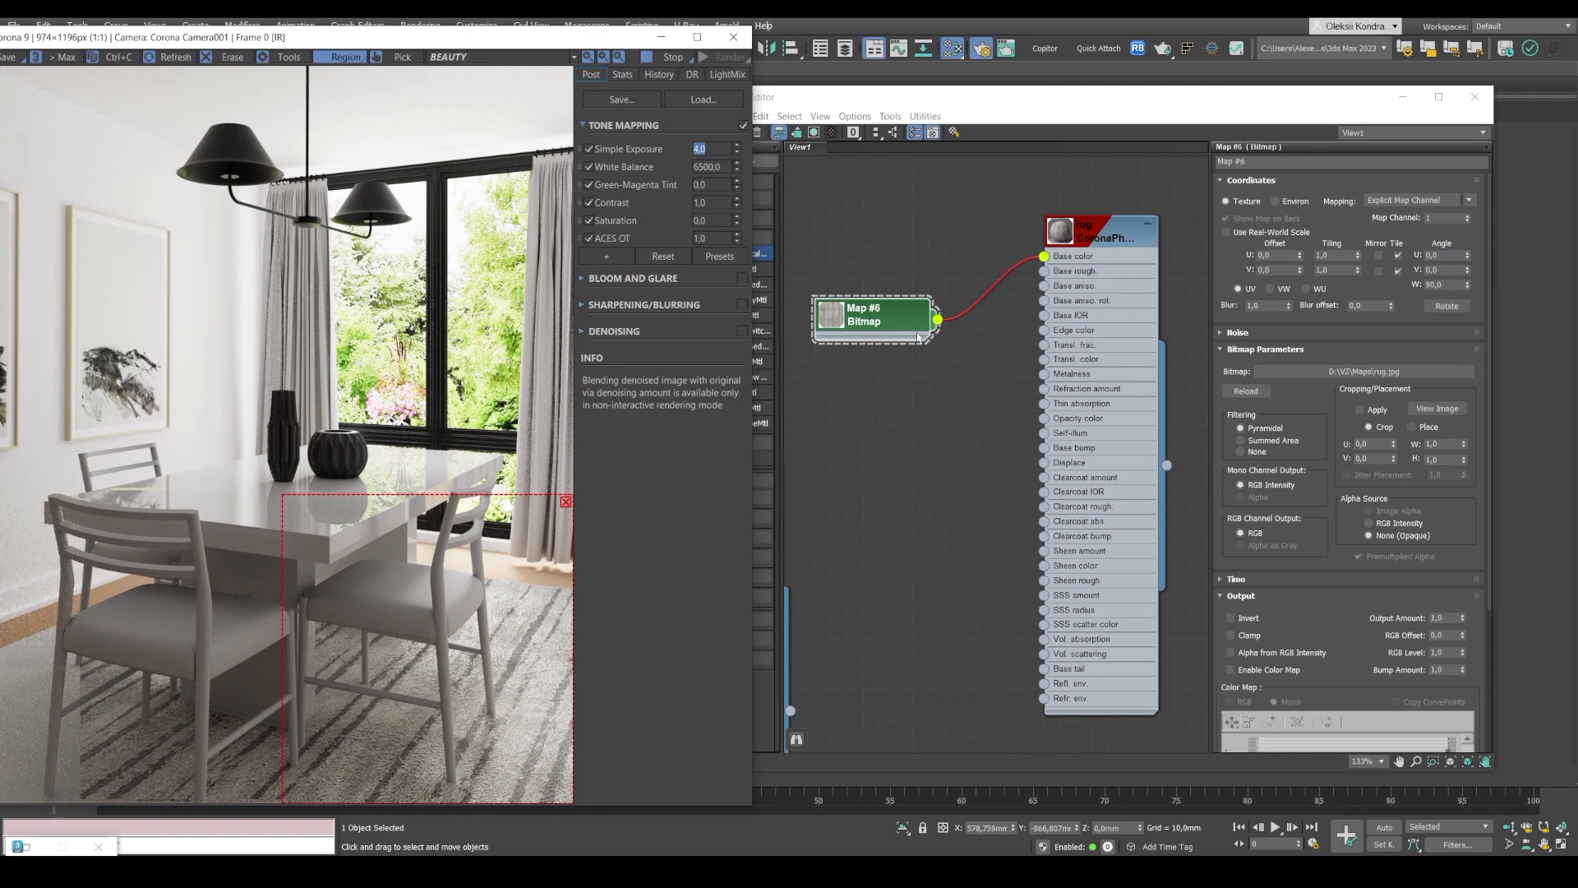
- Link the rug bitmap to the rug material's Displace input and open the rug material's parameters
left_click_drag(939, 321, 1046, 470)
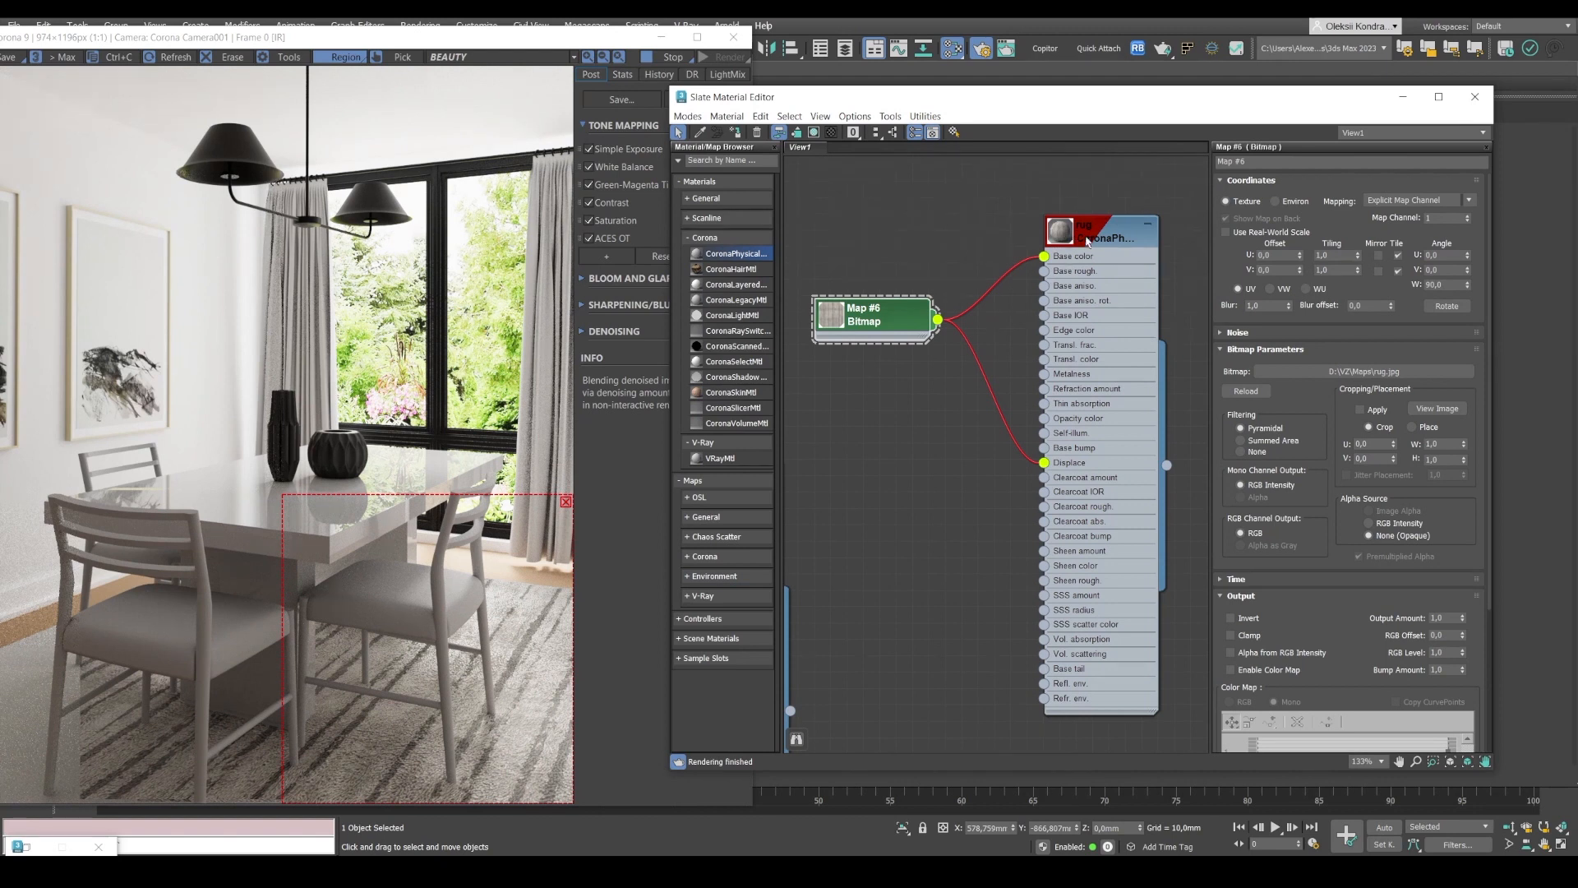
left_click(1094, 239)
left_click(1094, 240)
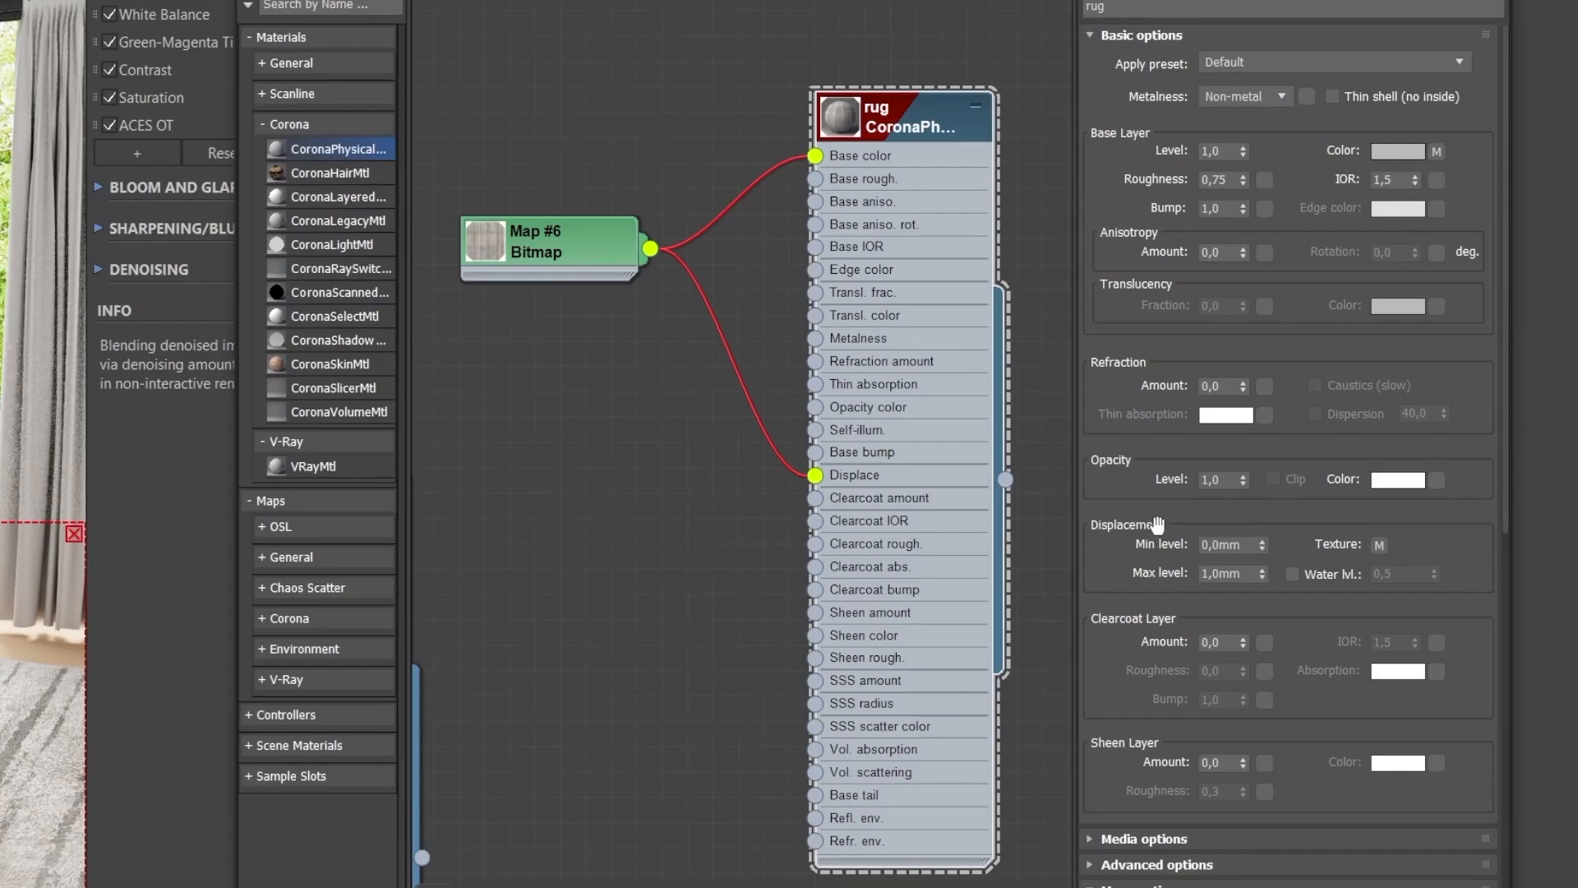
- Set the rug material's displacement to a max level of 3 mm and a min level of -1 mm
double_click(1237, 573)
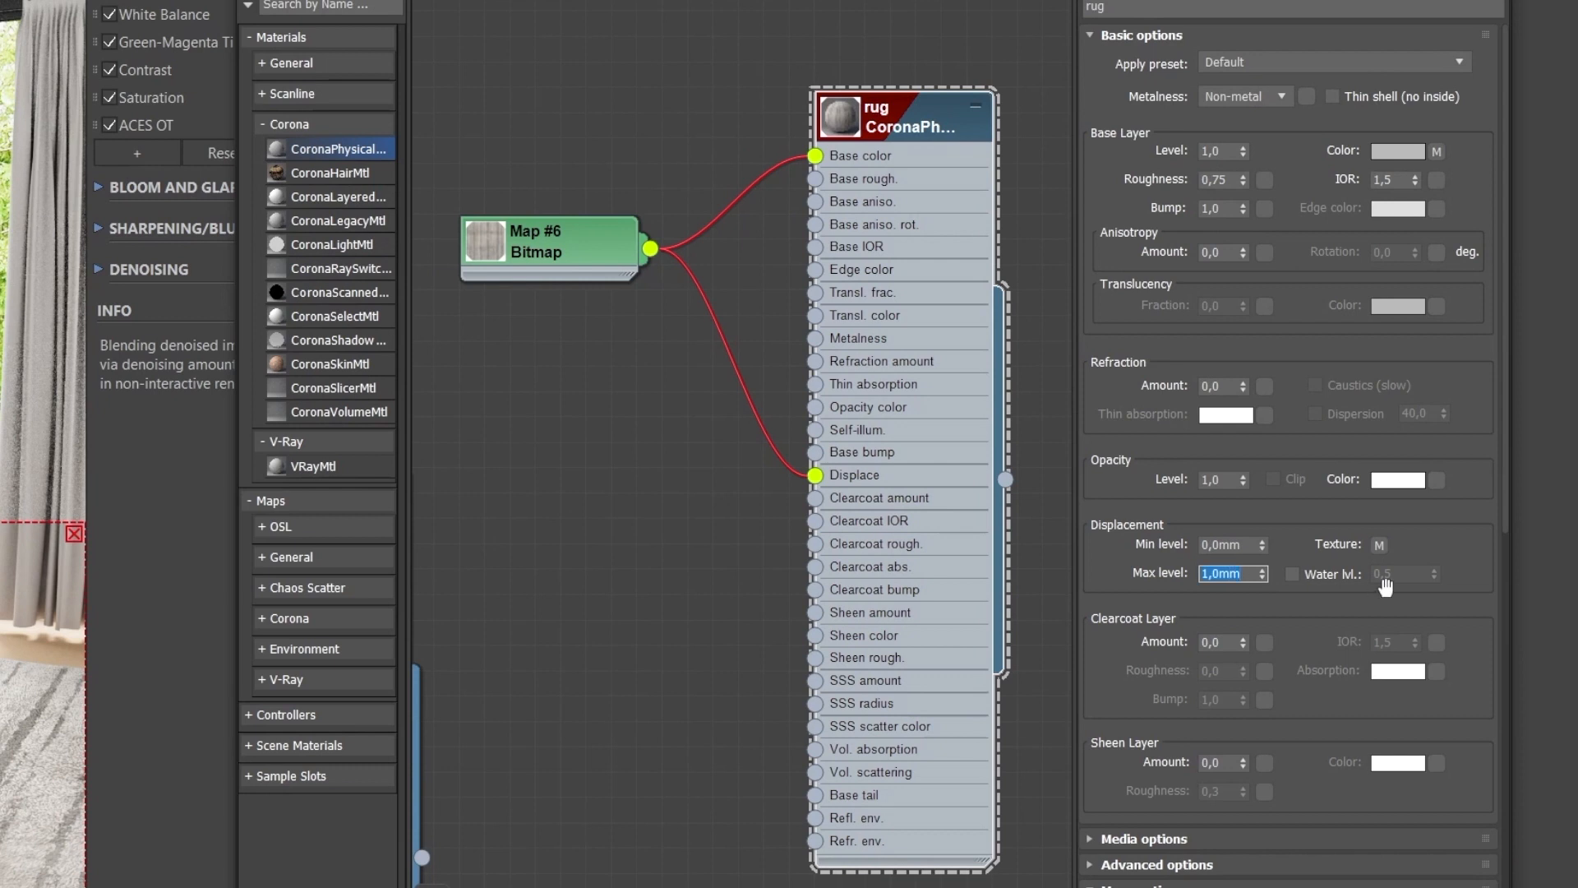
type("3")
key("Return")
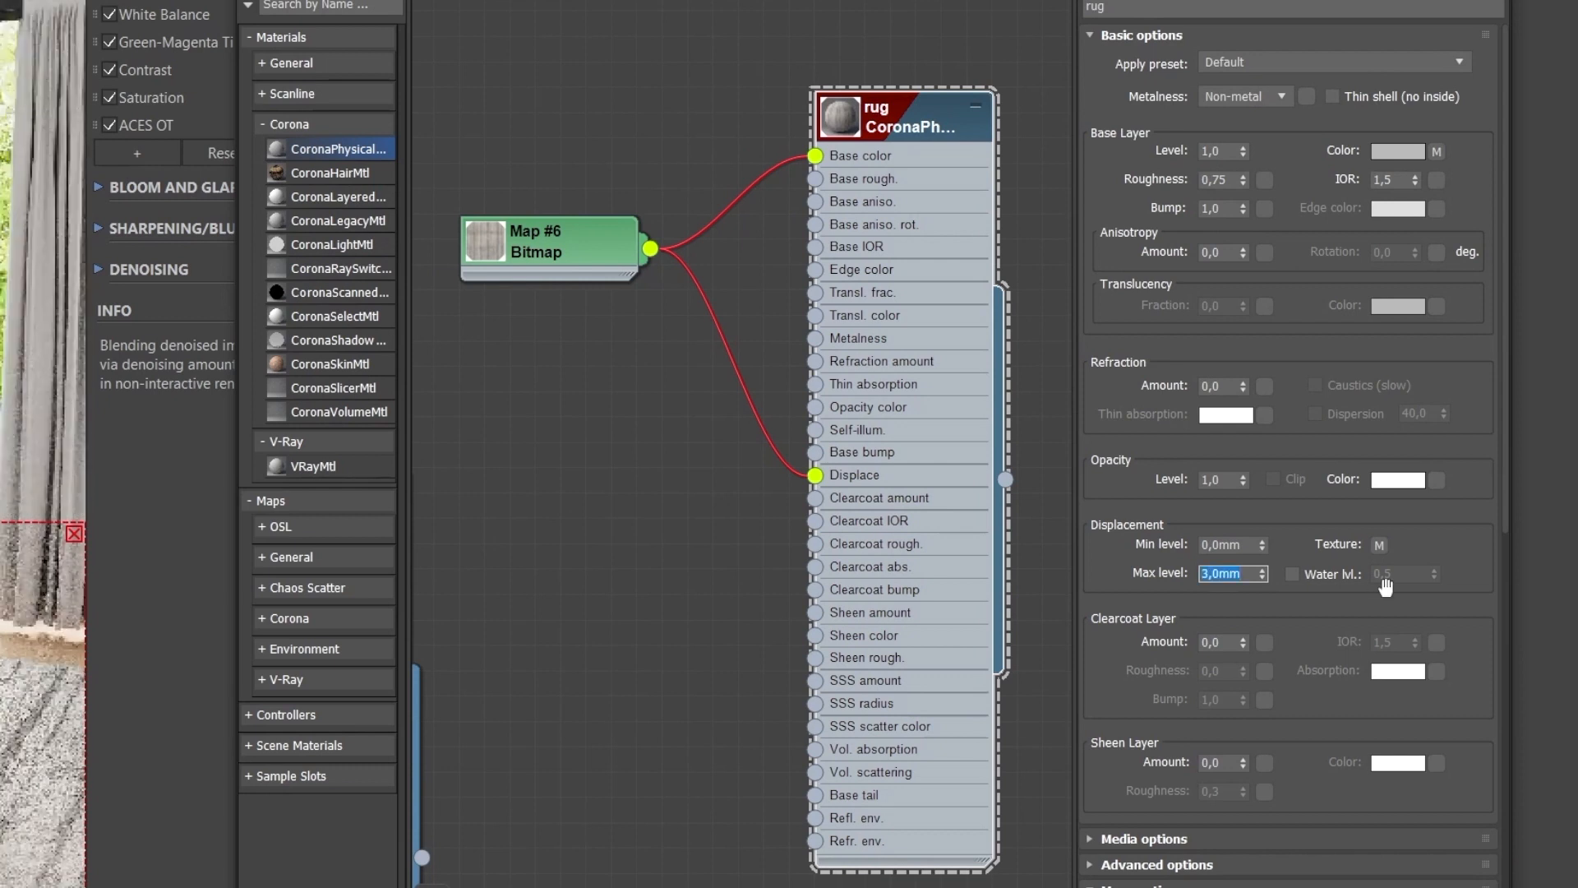
double_click(1224, 545)
type("-1")
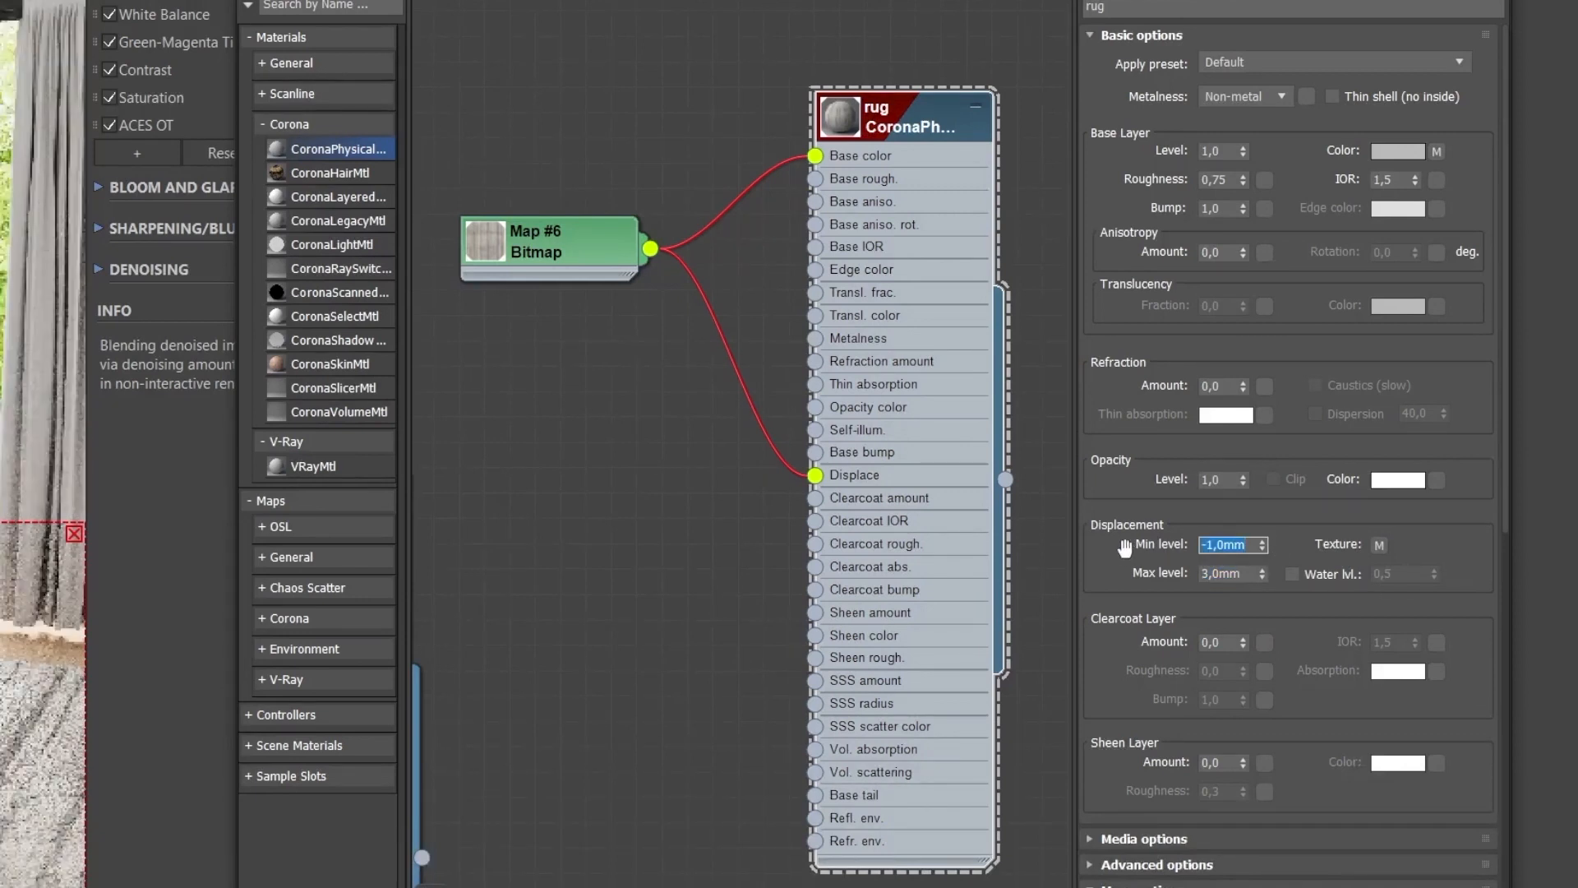
key("Return")
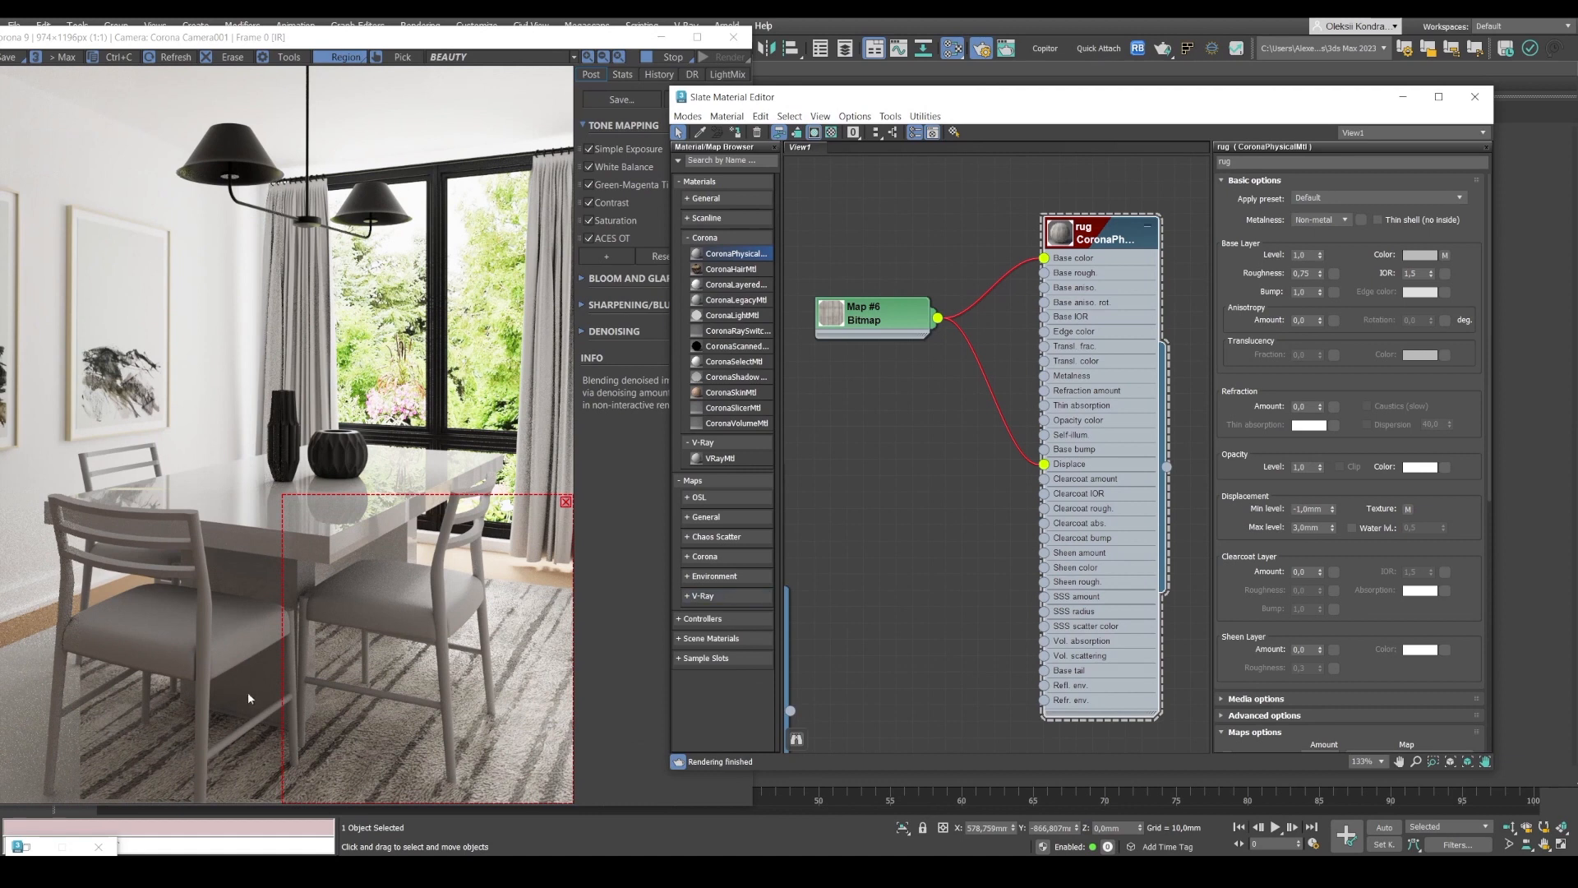
- Inspect the rug's displacement up close in the interactive render and move the render region over its left side
left_click(77, 829)
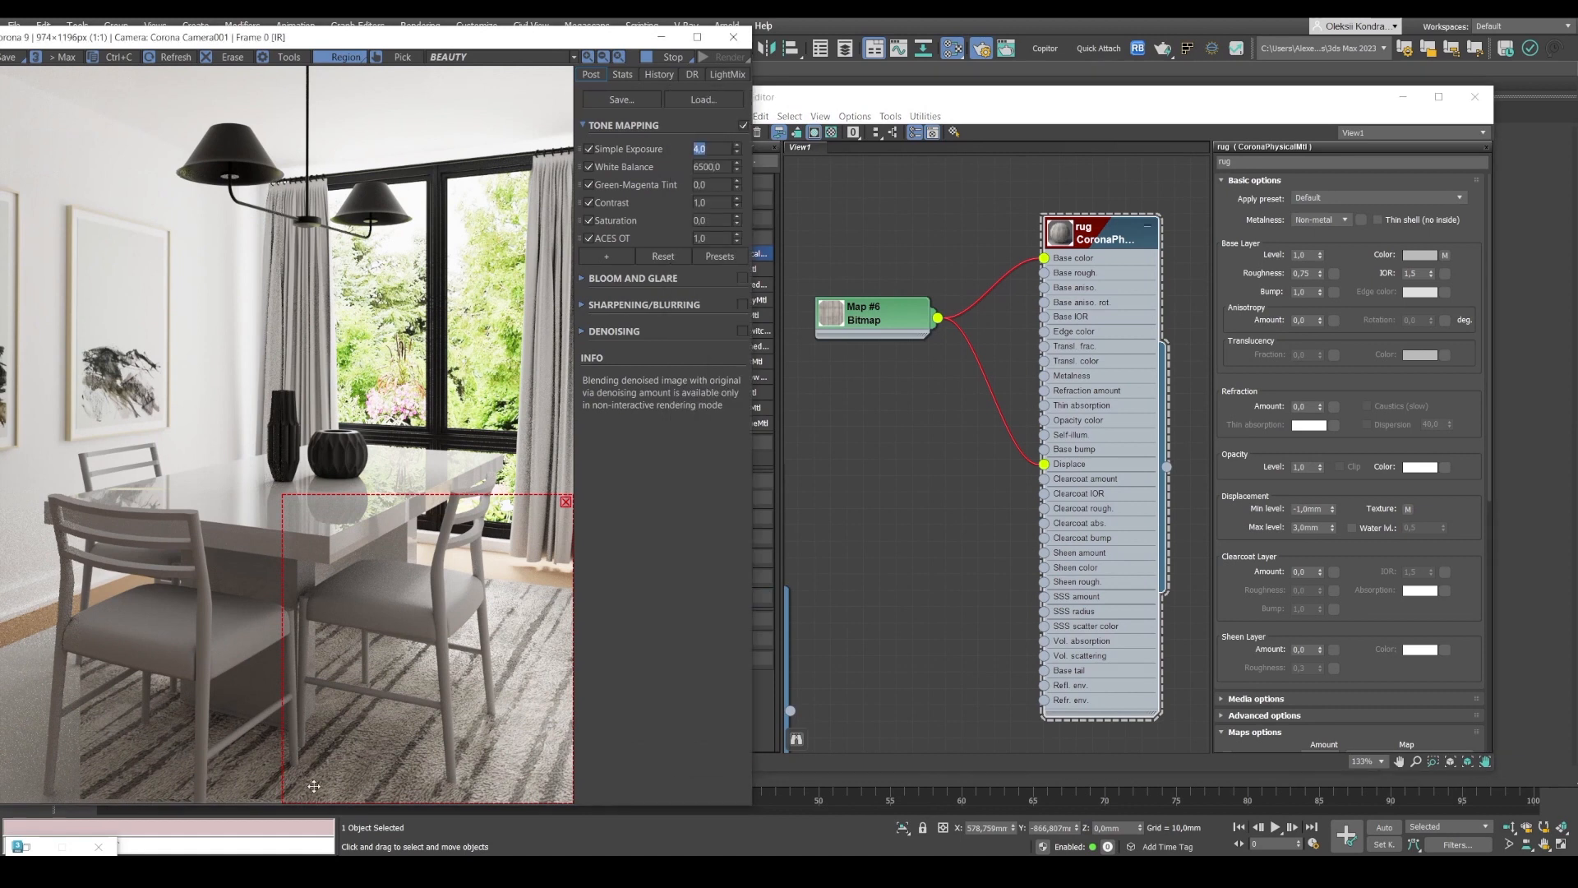
scroll(86, 812, "up", 2)
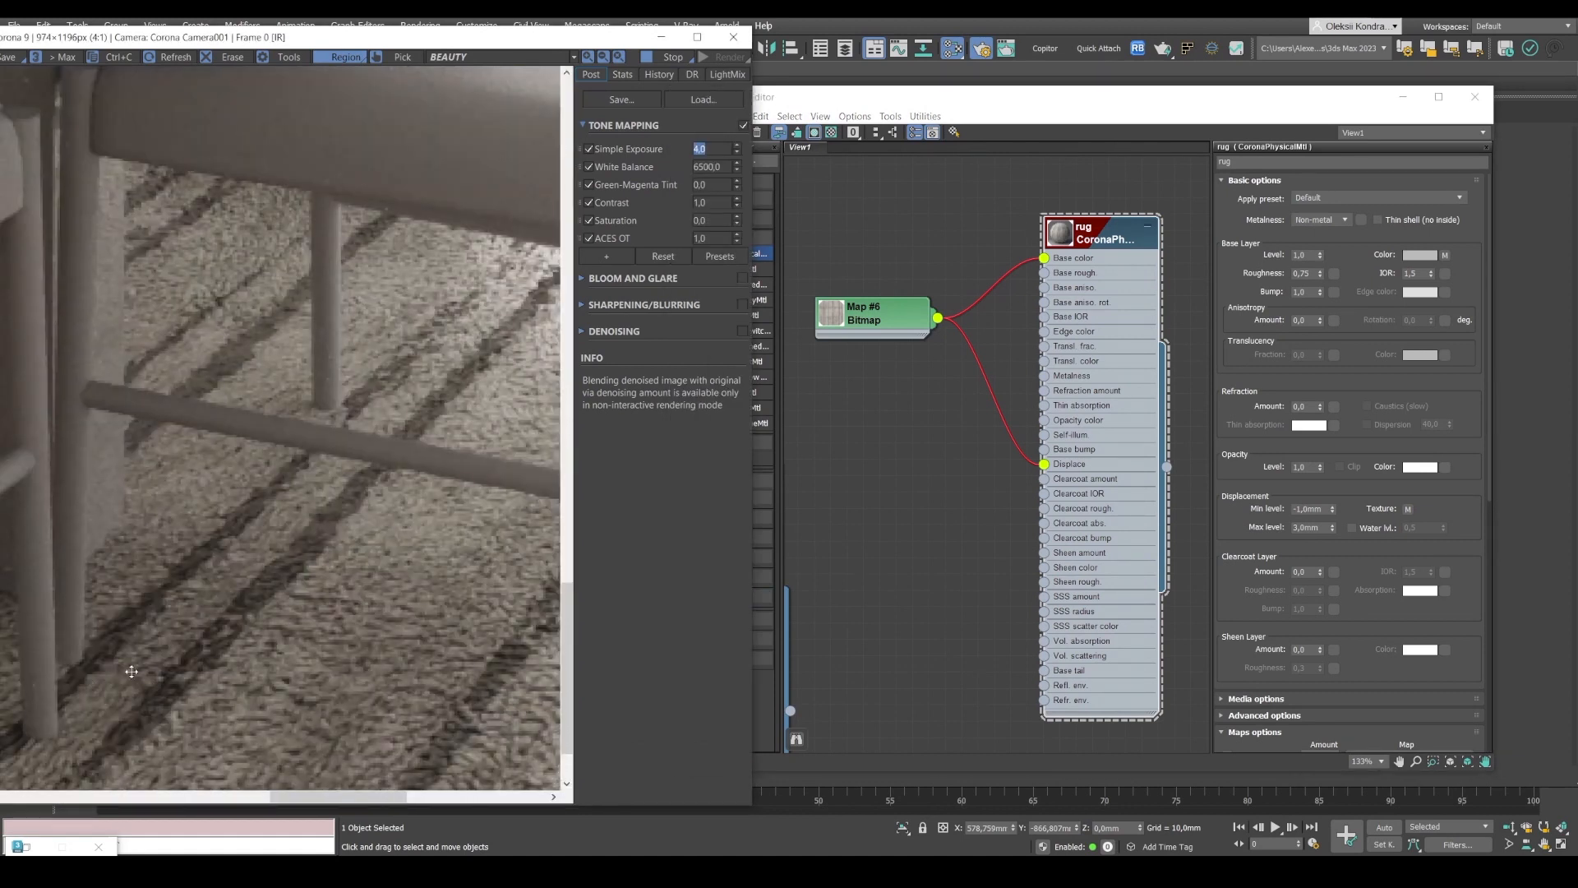
scroll(132, 671, "down", 1)
scroll(406, 766, "up", 1)
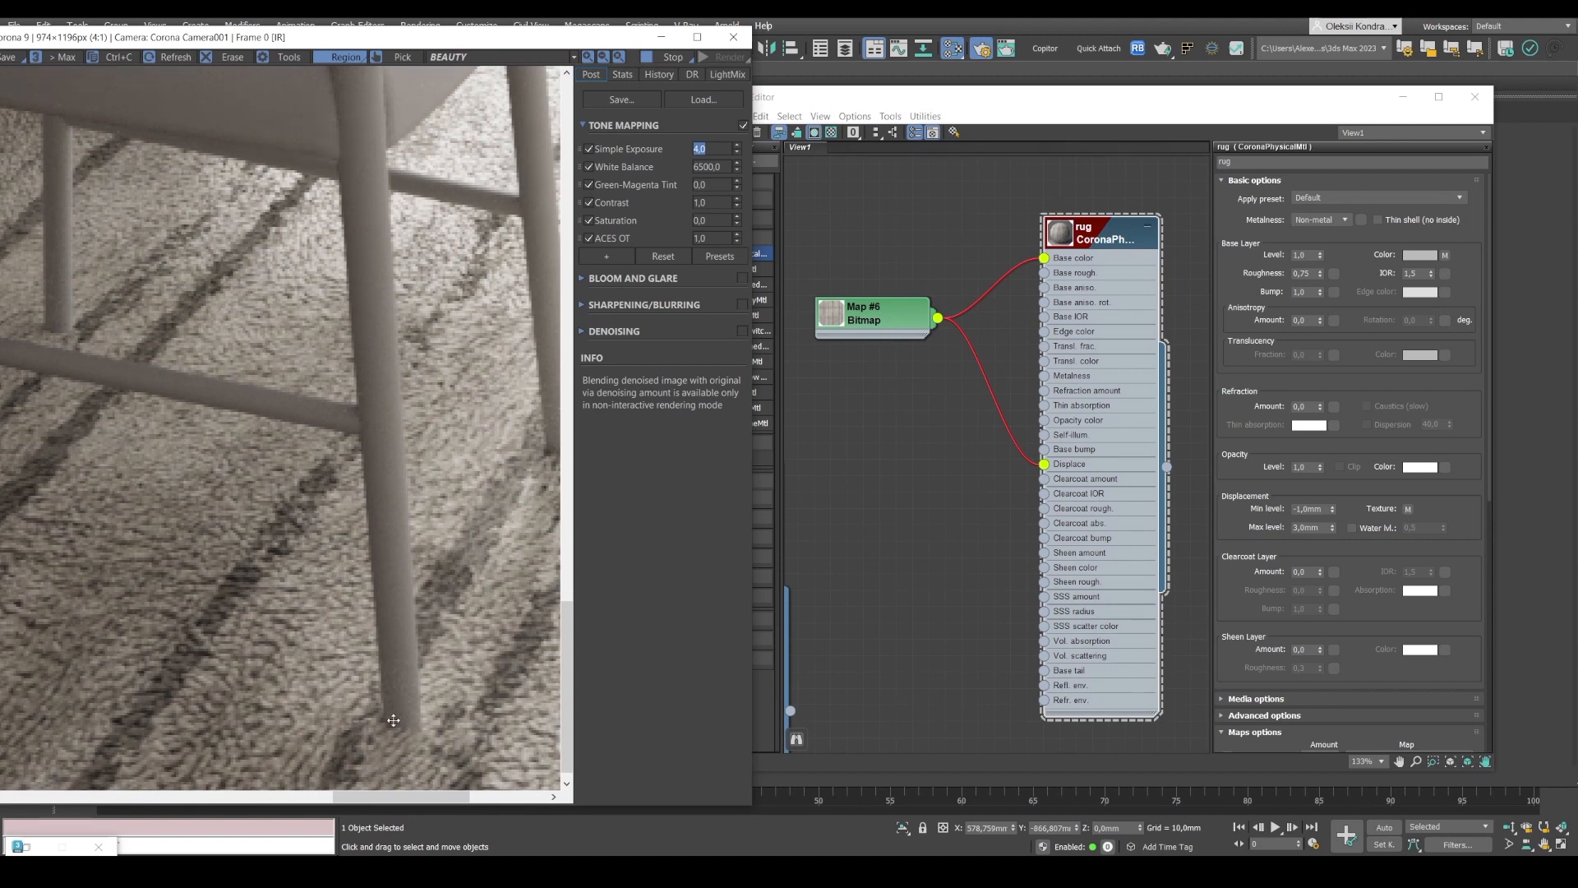
scroll(388, 720, "down", 1)
scroll(388, 719, "down", 1)
left_click_drag(389, 719, 205, 719)
left_click_drag(313, 41, 481, 26)
left_click_drag(375, 699, 248, 698)
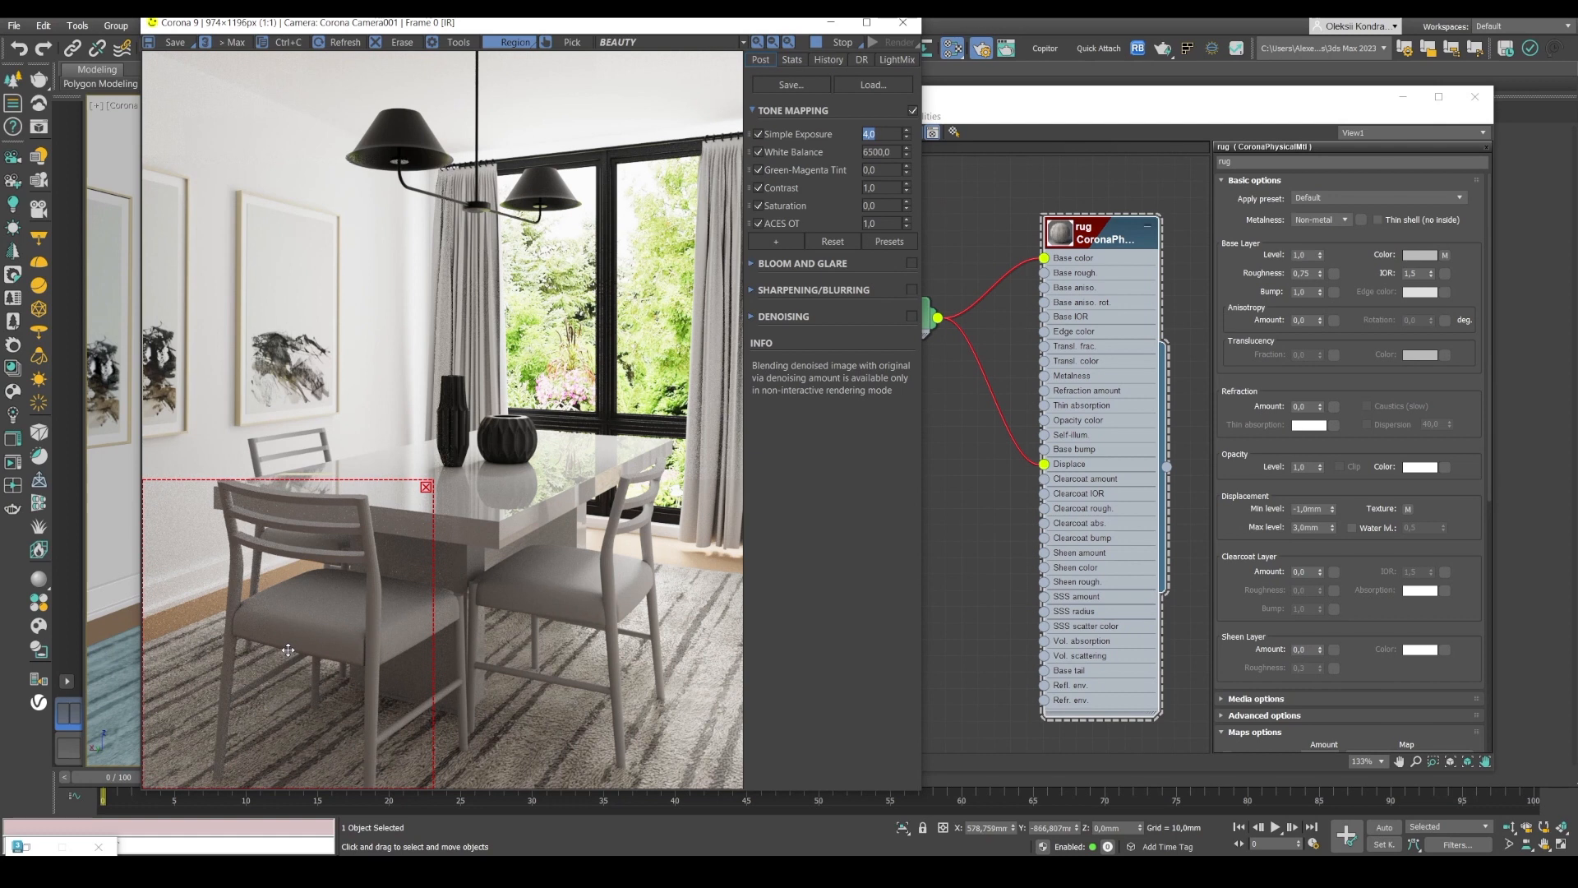
- Move the render region over the window and left curtain, and add a new CoronaPhysicalMtl in an empty area of the node view
left_click_drag(287, 650, 520, 323)
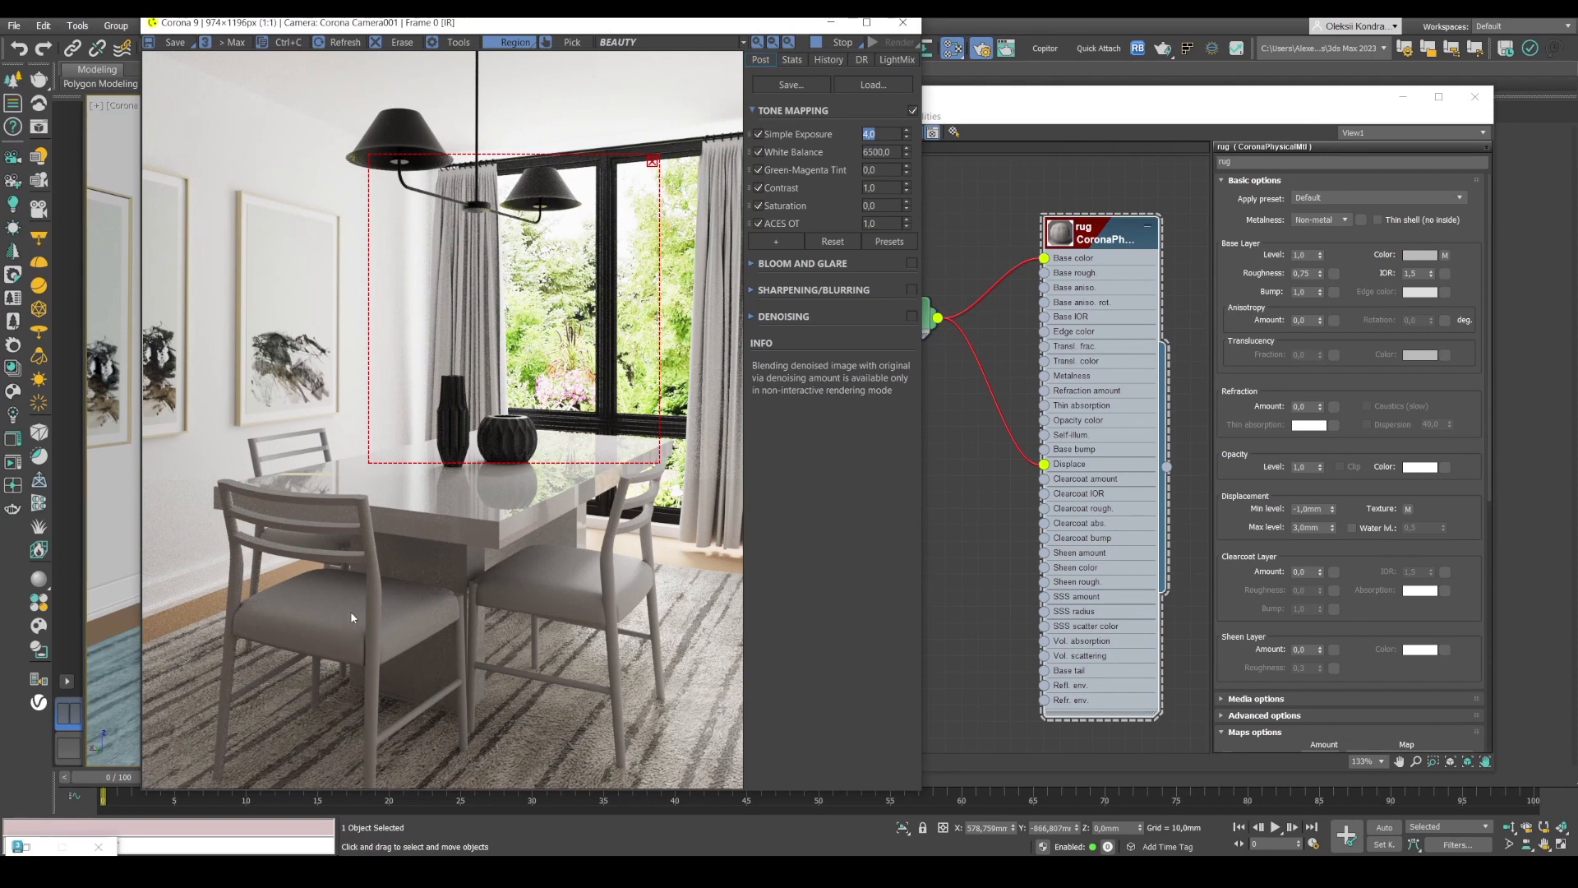
left_click(995, 105)
scroll(951, 250, "down", 10)
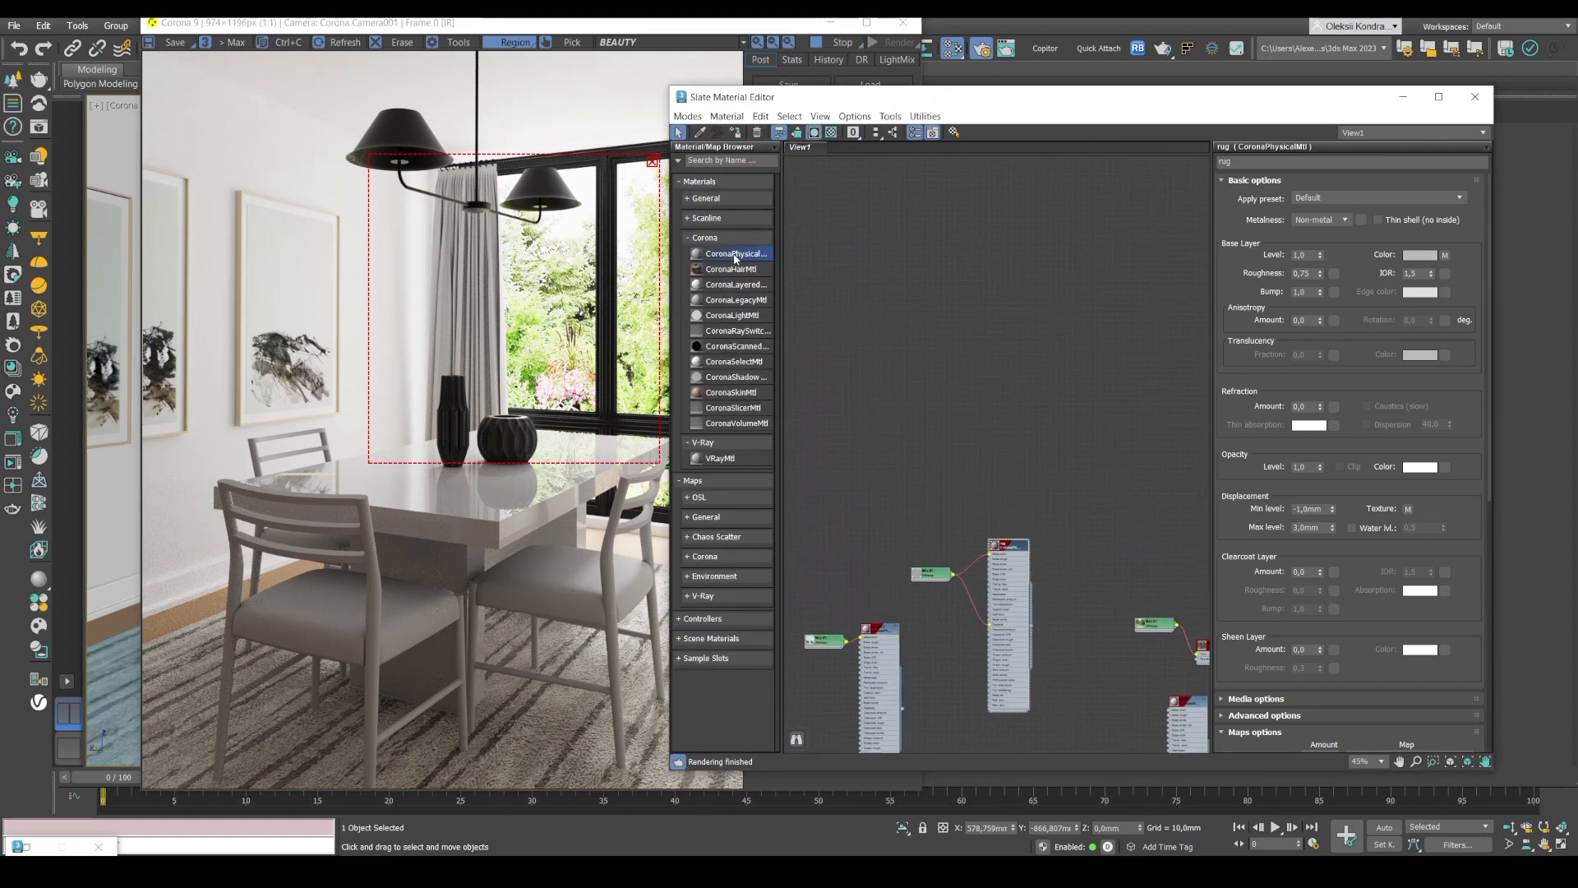
left_click_drag(734, 253, 1047, 362)
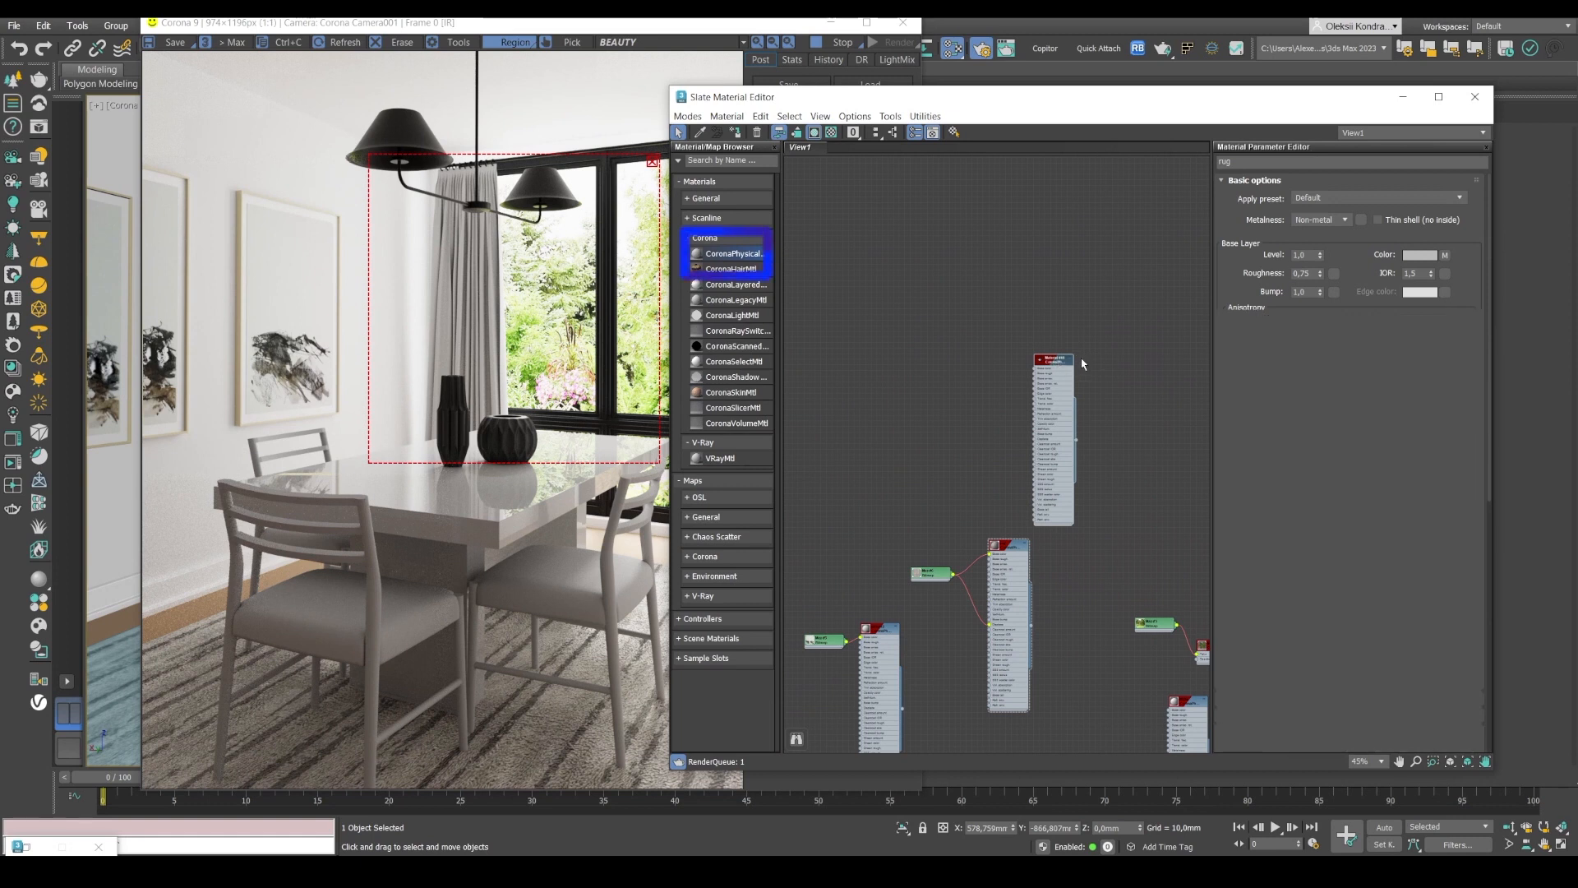
left_click_drag(1056, 360, 1112, 344)
- Add the plain light-grey fabric image from the Maps folder as a bitmap and link it to the new material's base color
left_click(321, 872)
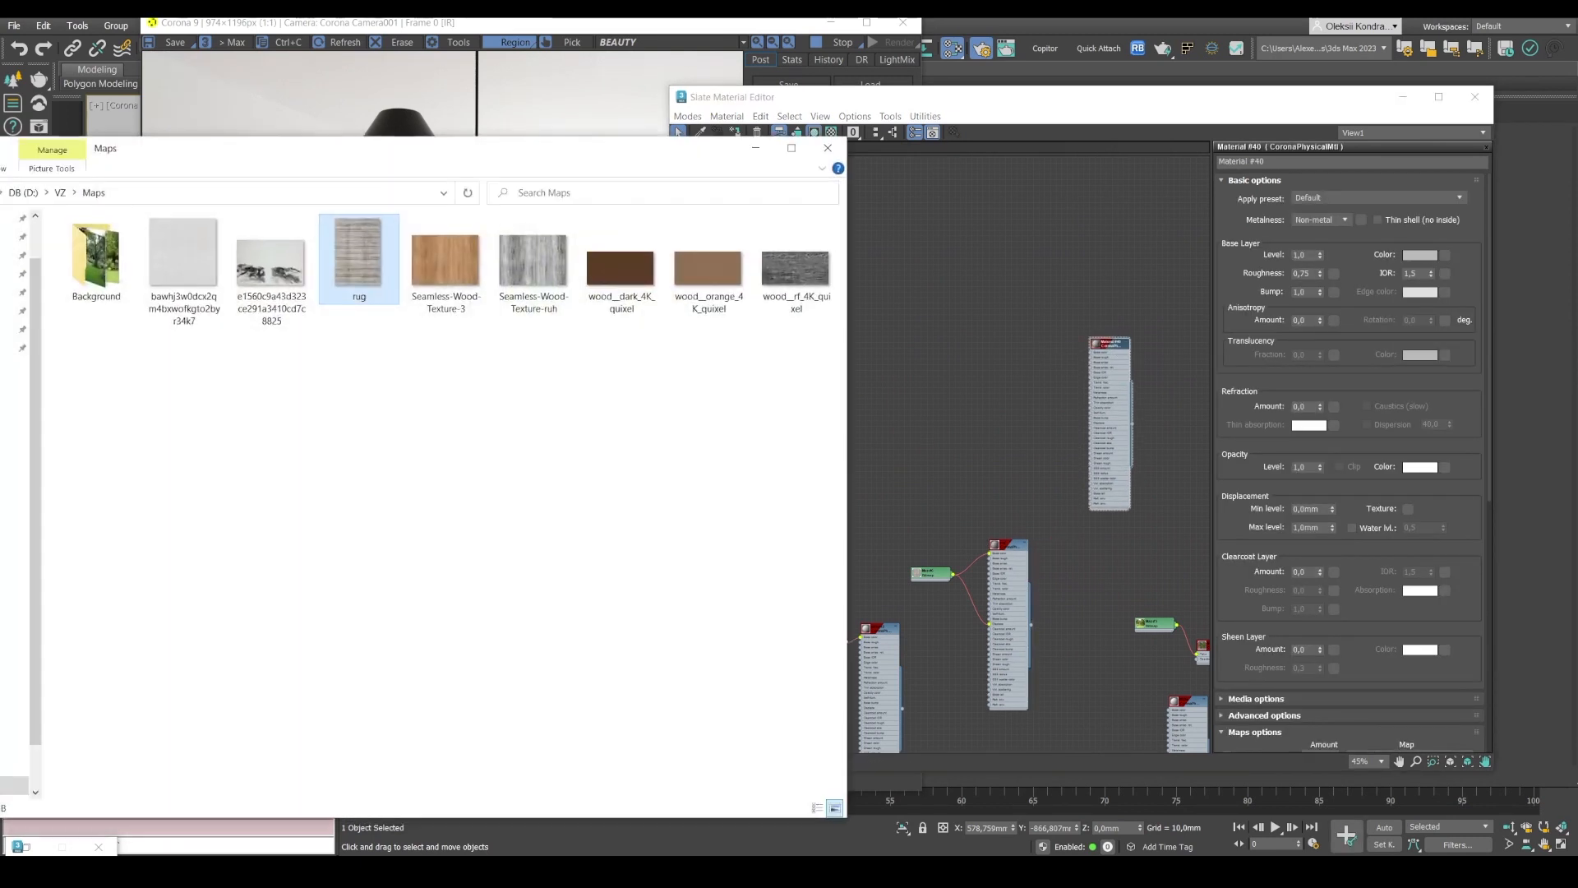
left_click_drag(186, 260, 1054, 355)
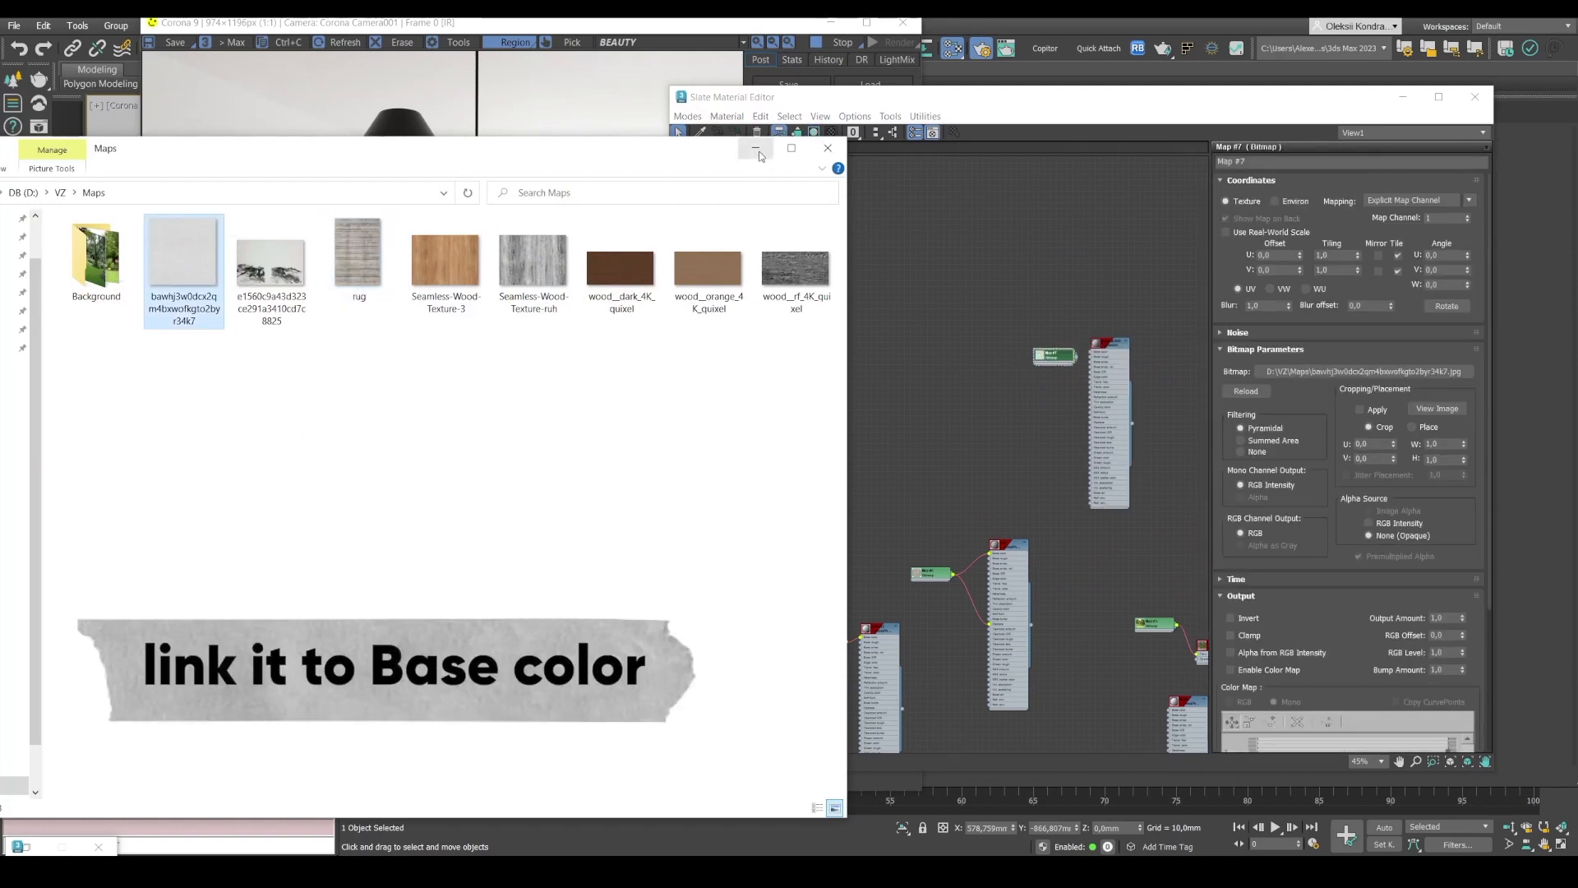
left_click(756, 148)
scroll(1068, 353, "up", 5)
left_click_drag(1010, 309, 1053, 294)
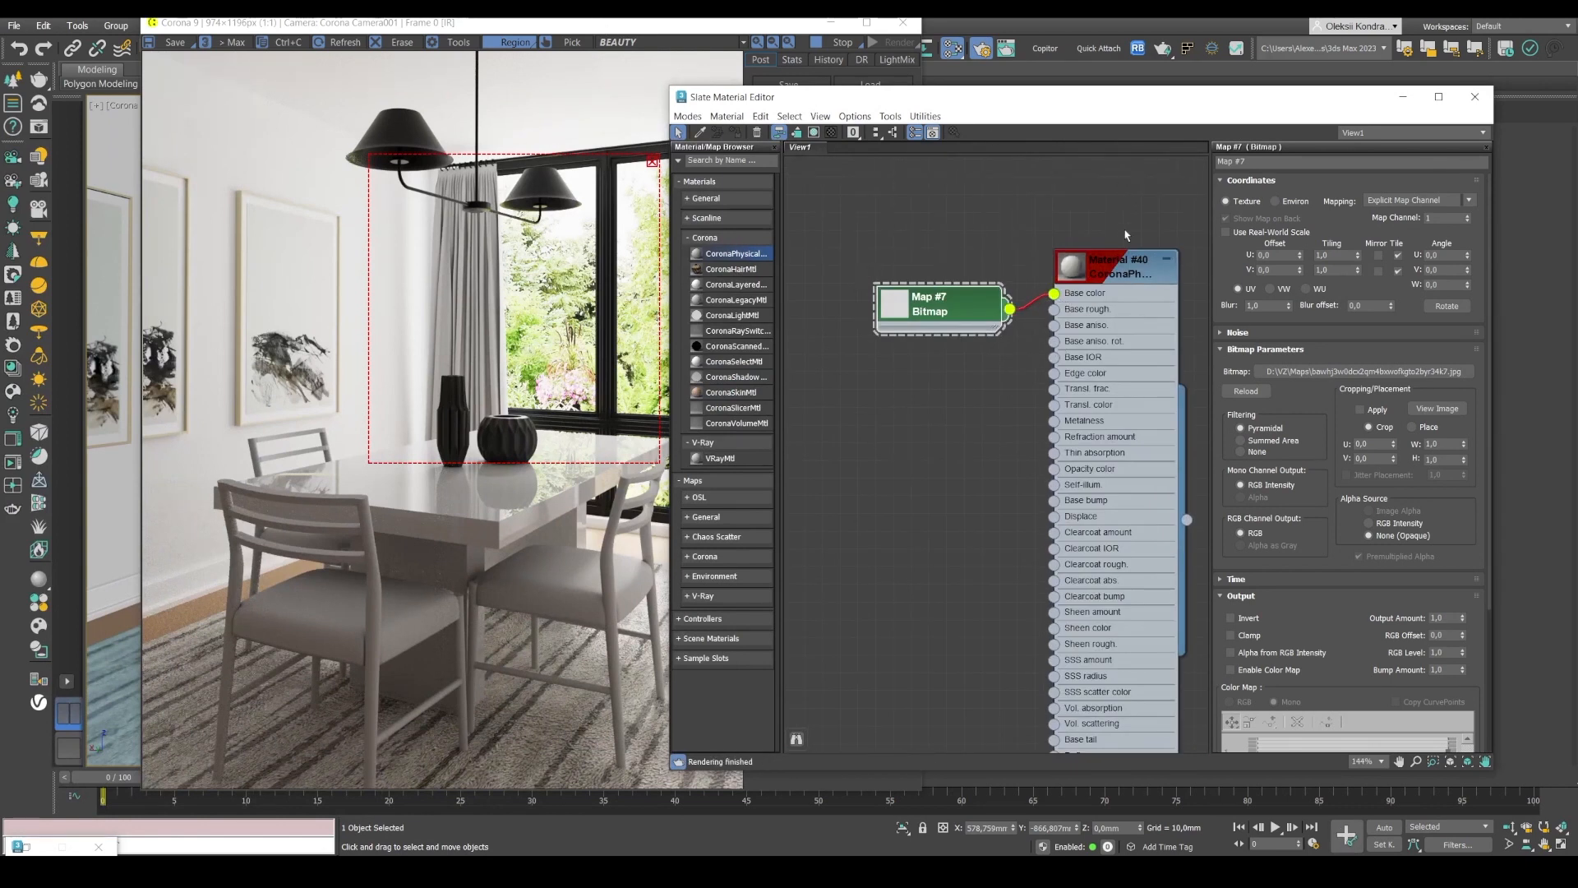
- Select both curtains in the camera view and assign the new fabric material to them
left_click(1129, 285)
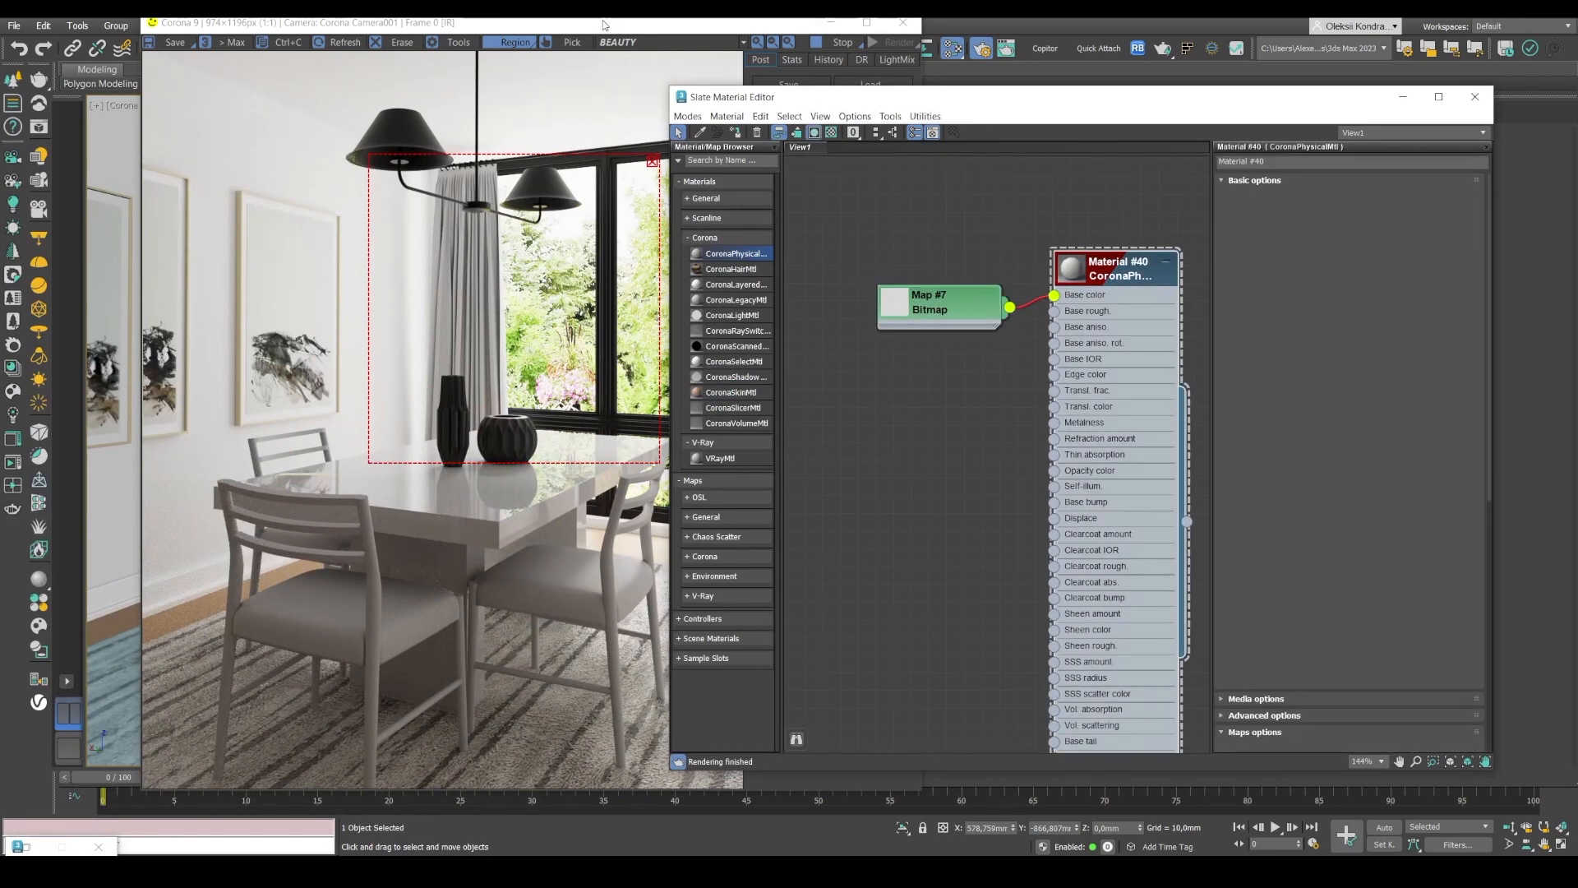
left_click_drag(598, 23, 567, 441)
left_click(429, 274)
left_click(641, 248, "ctrl")
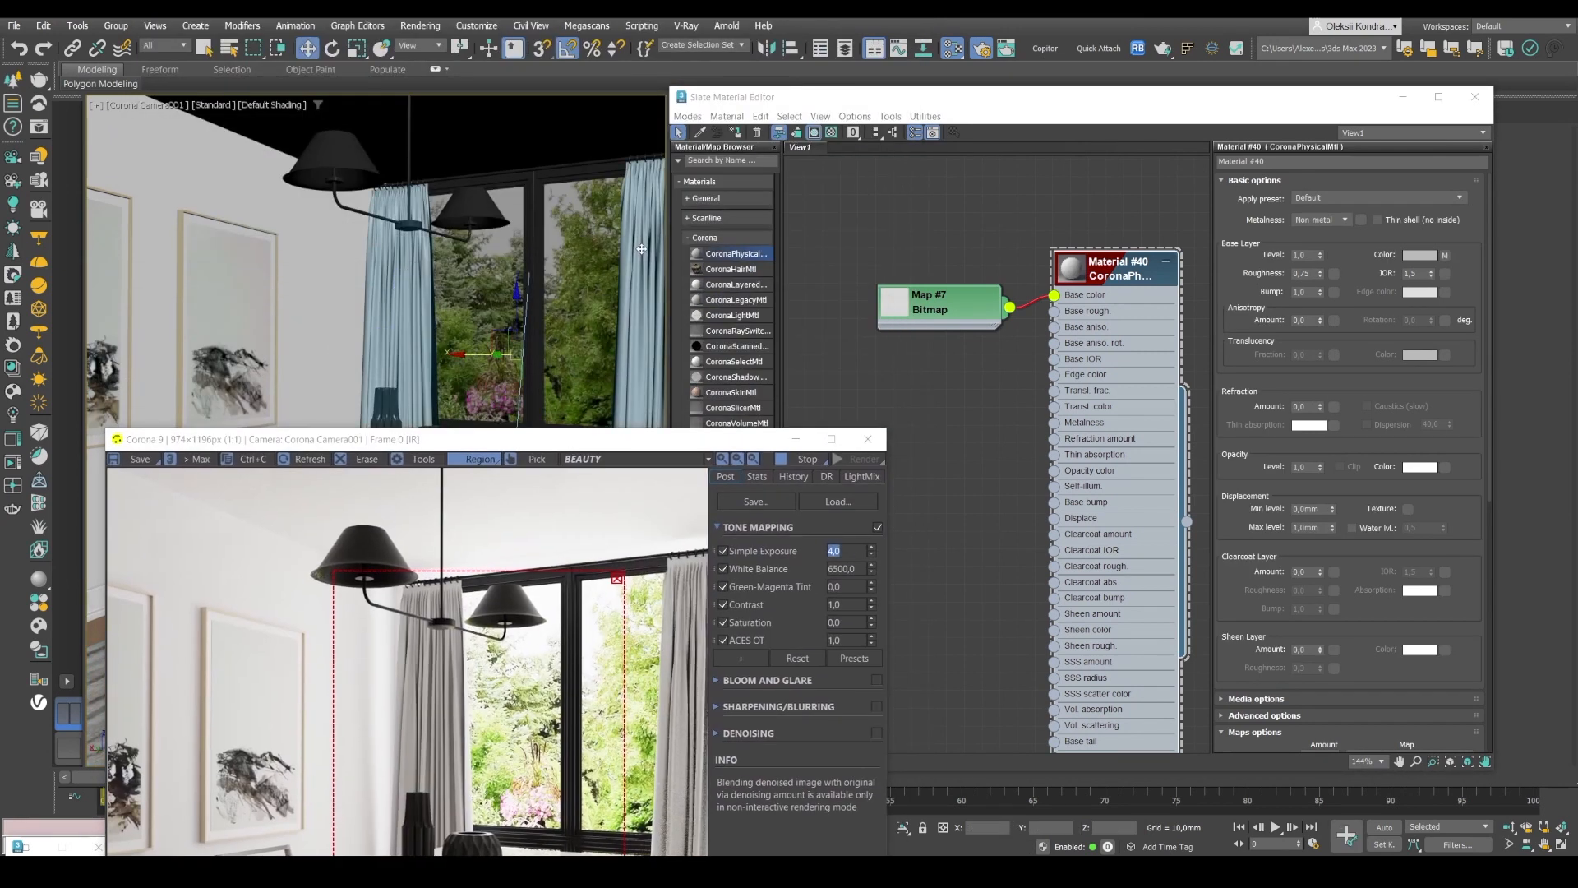
left_click(736, 132)
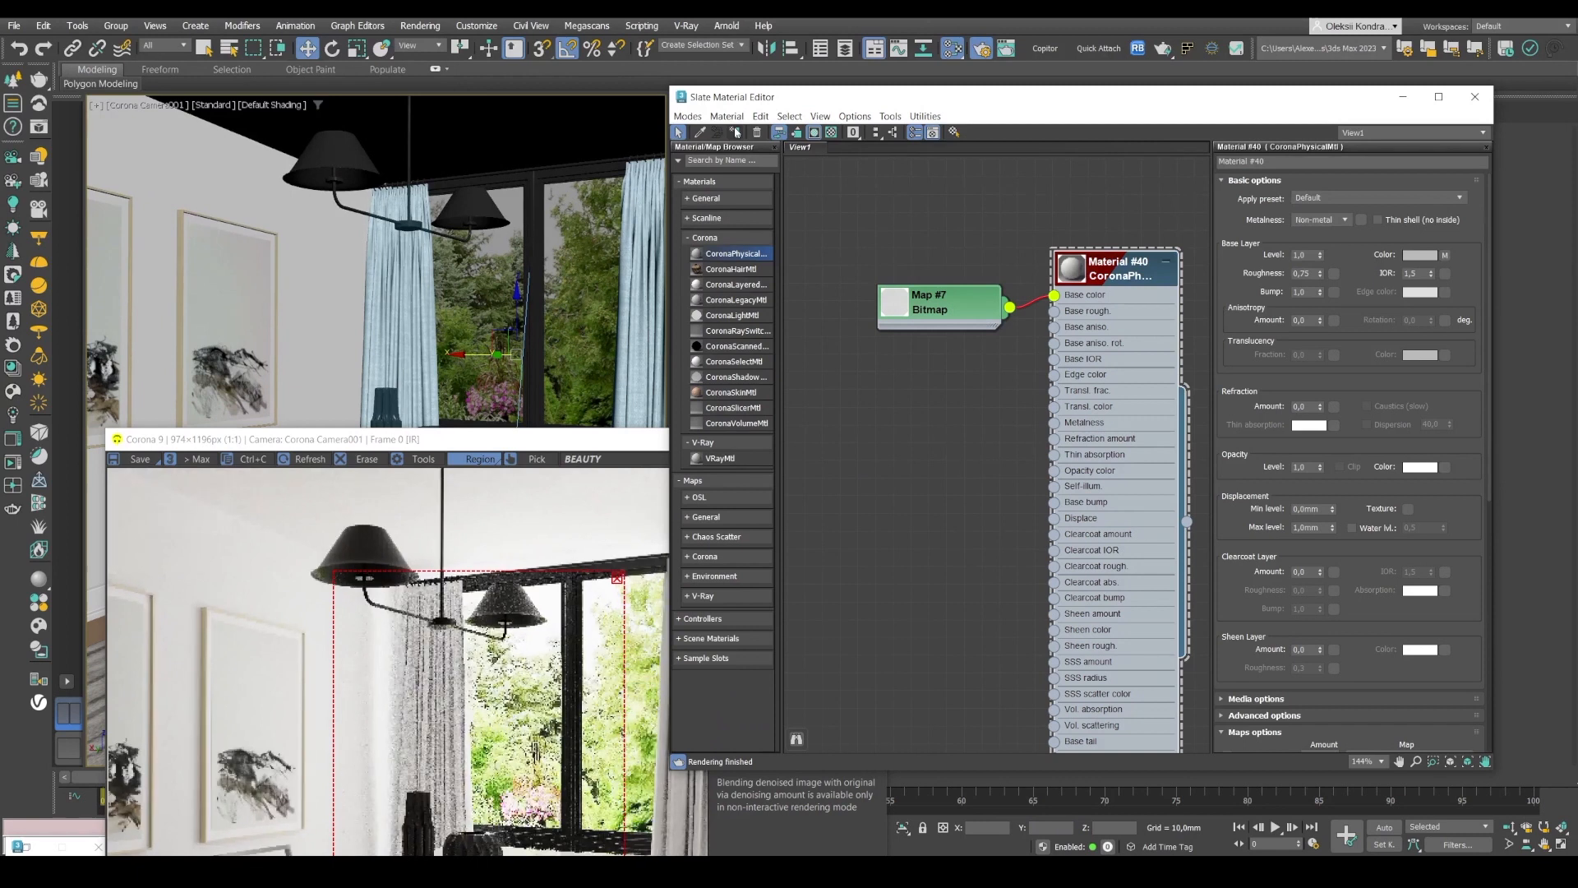
- Check the fabric texture on both curtains up close in the interactive render
left_click_drag(406, 442, 355, 205)
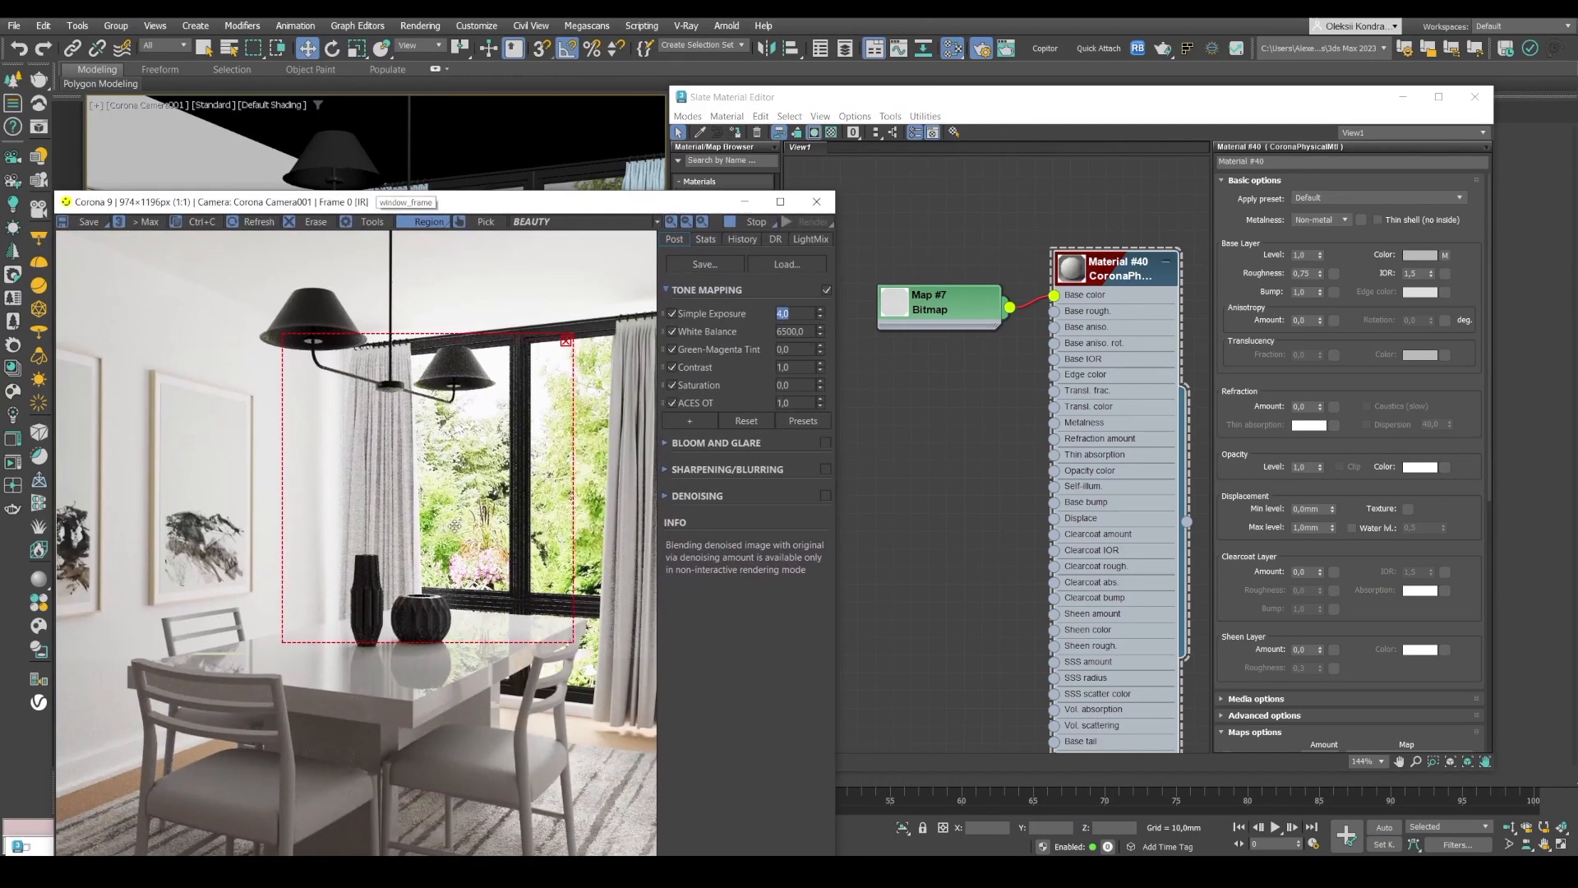
scroll(635, 458, "up", 1)
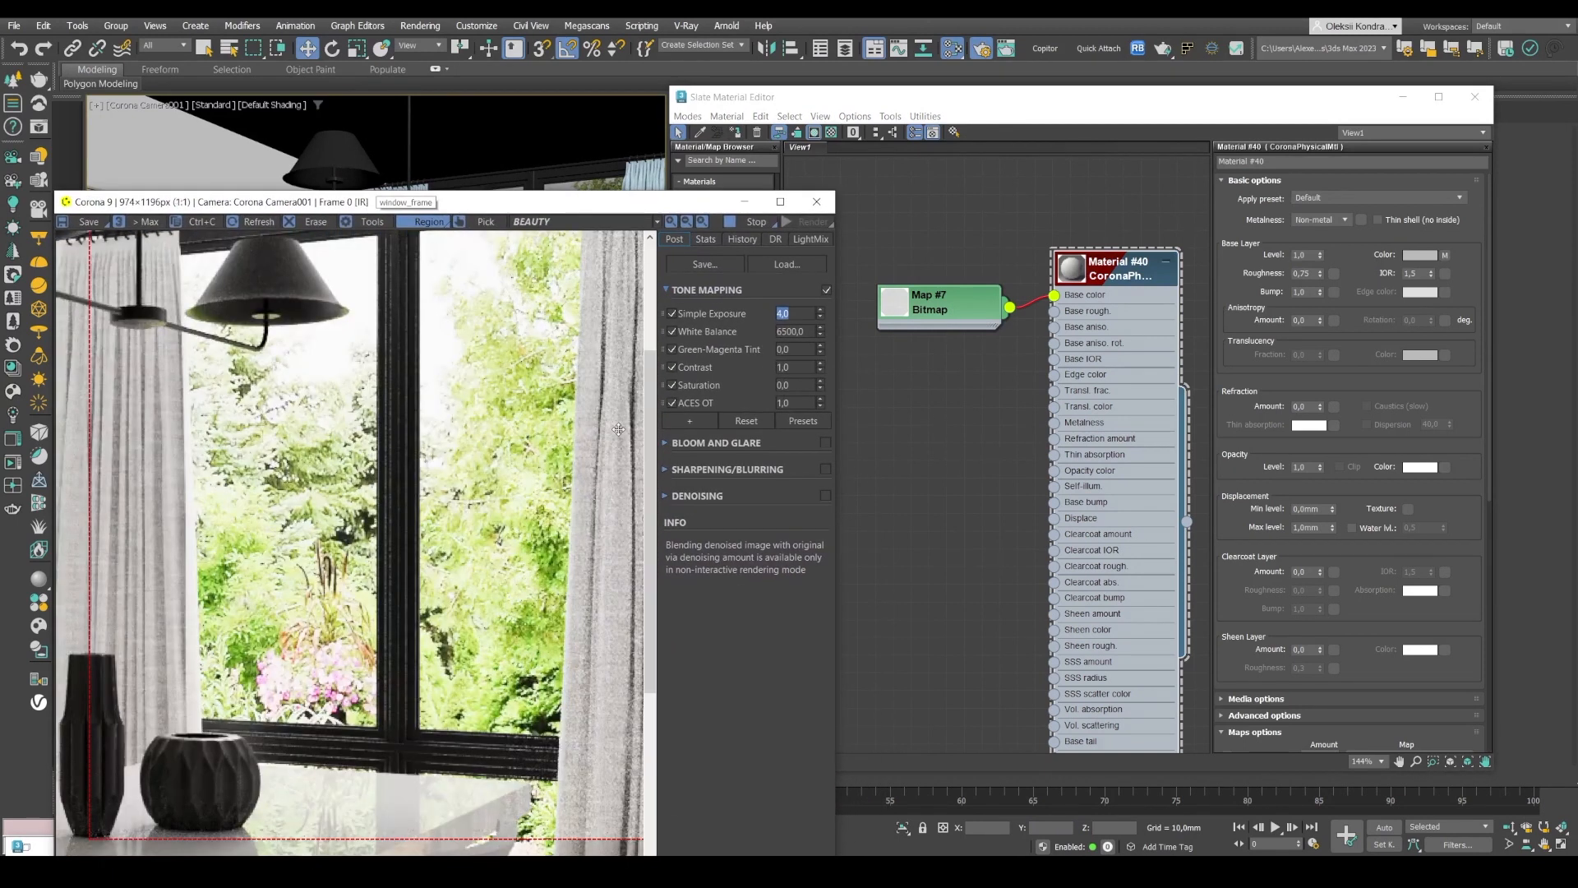
scroll(618, 428, "down", 2)
scroll(634, 697, "up", 2)
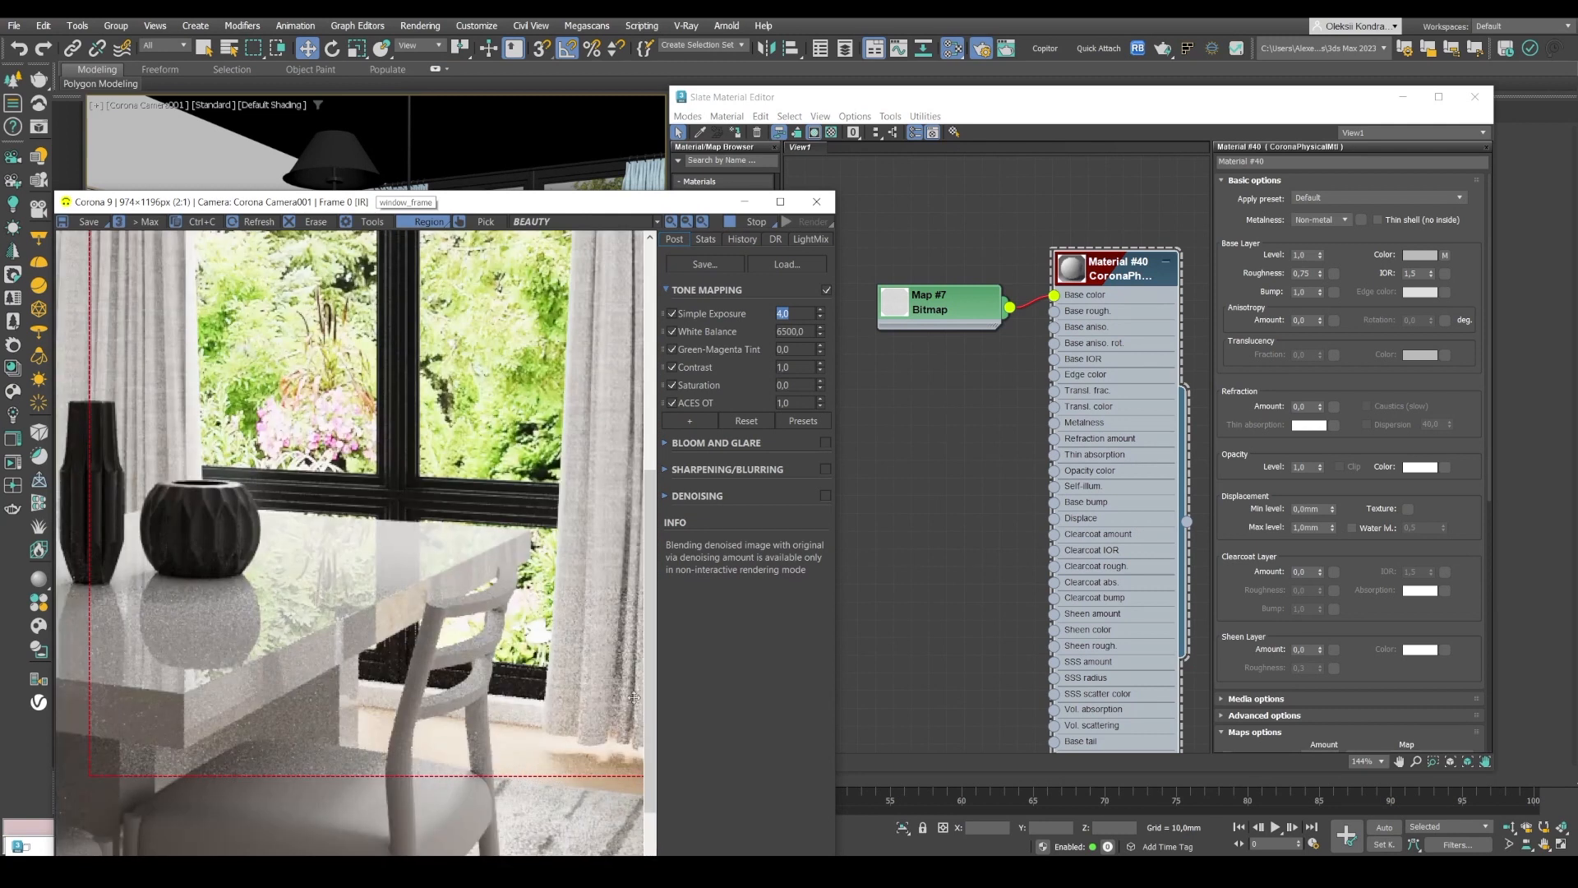
scroll(582, 610, "down", 1)
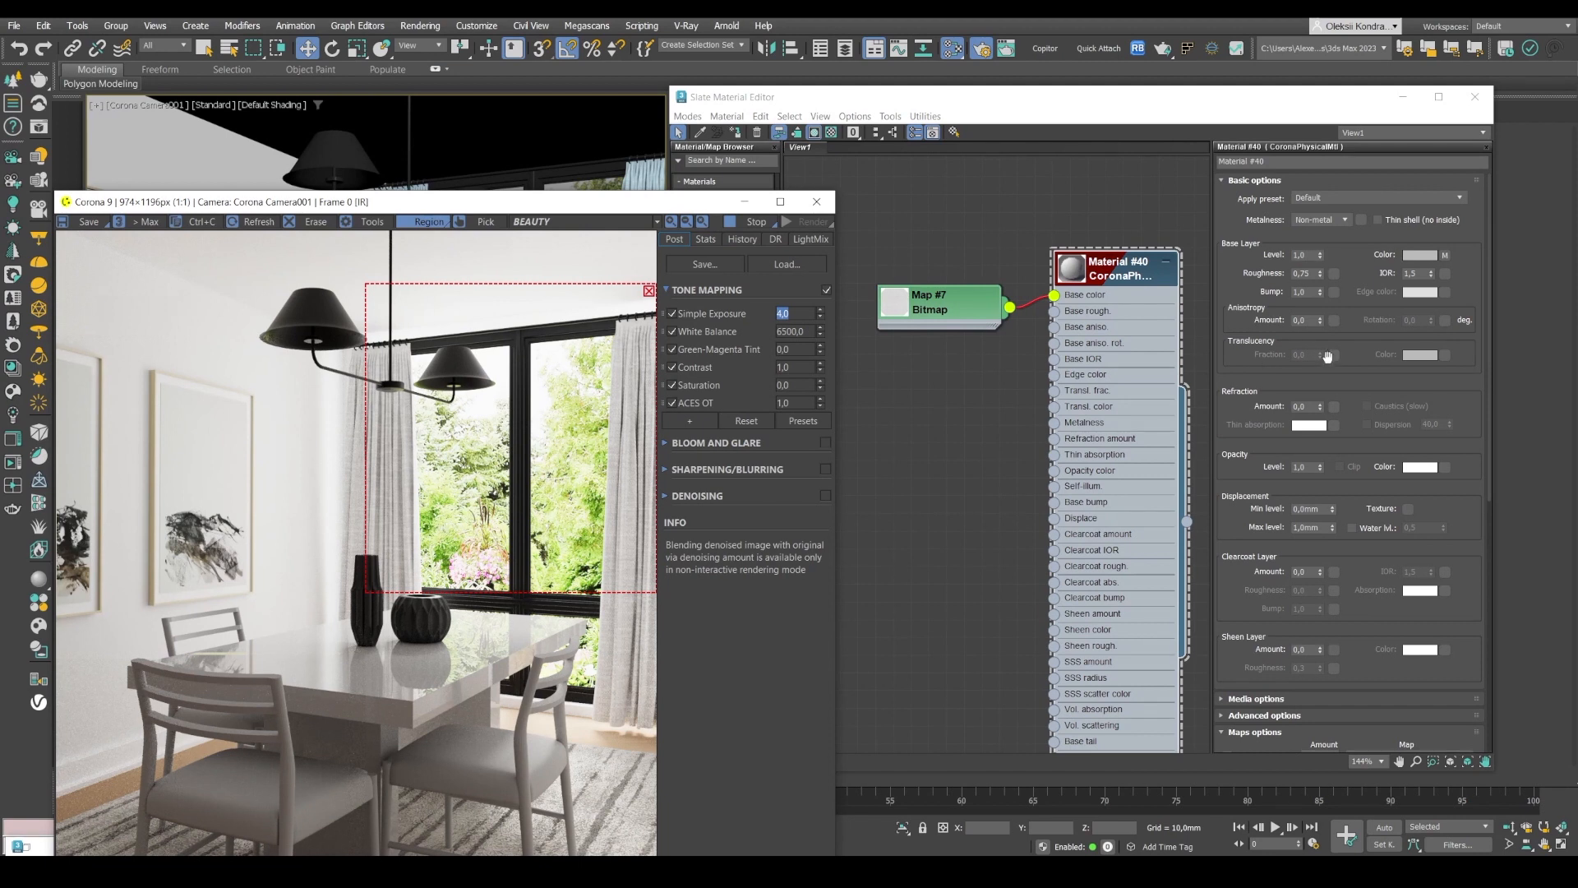
- Make the curtain material a thin shell and link its fabric bitmap as an instance to the translucency color
left_click(1382, 222)
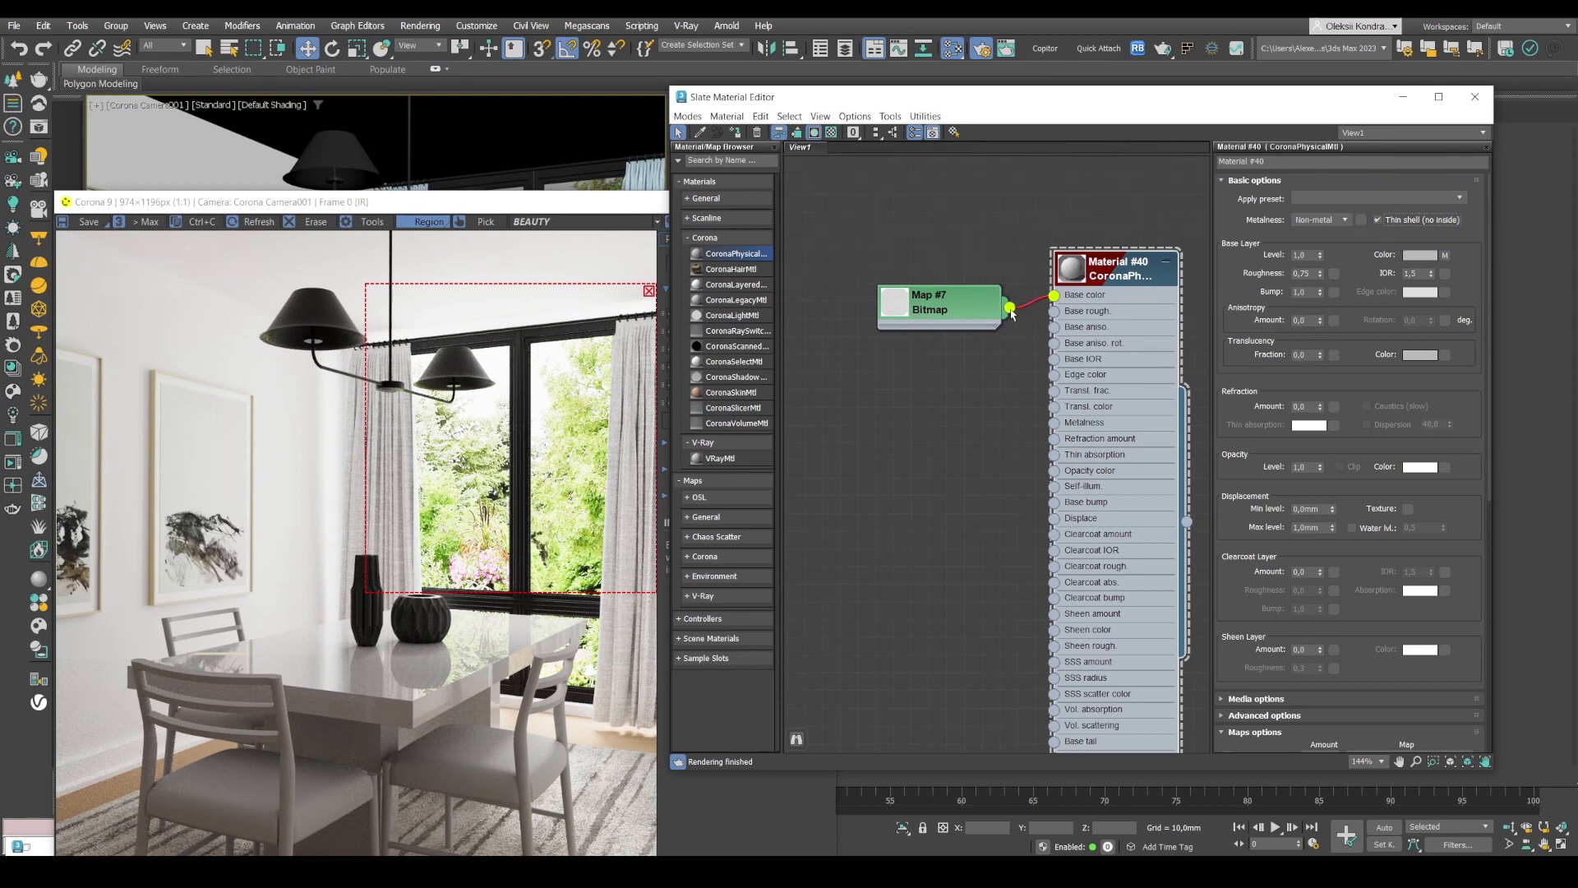
left_click_drag(1011, 309, 1449, 362)
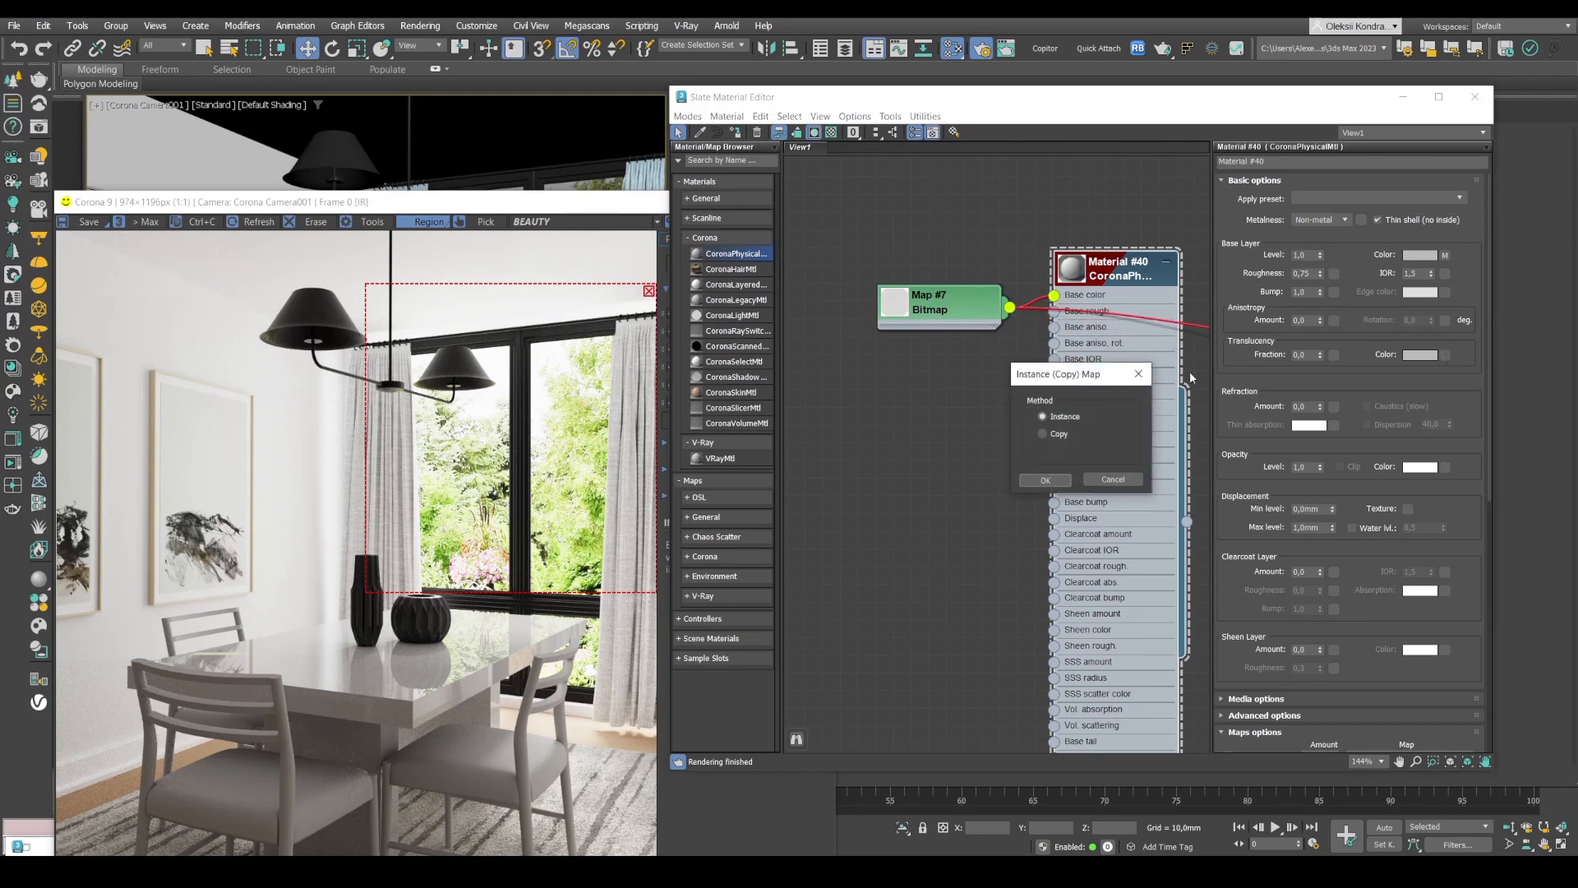
left_click(1045, 480)
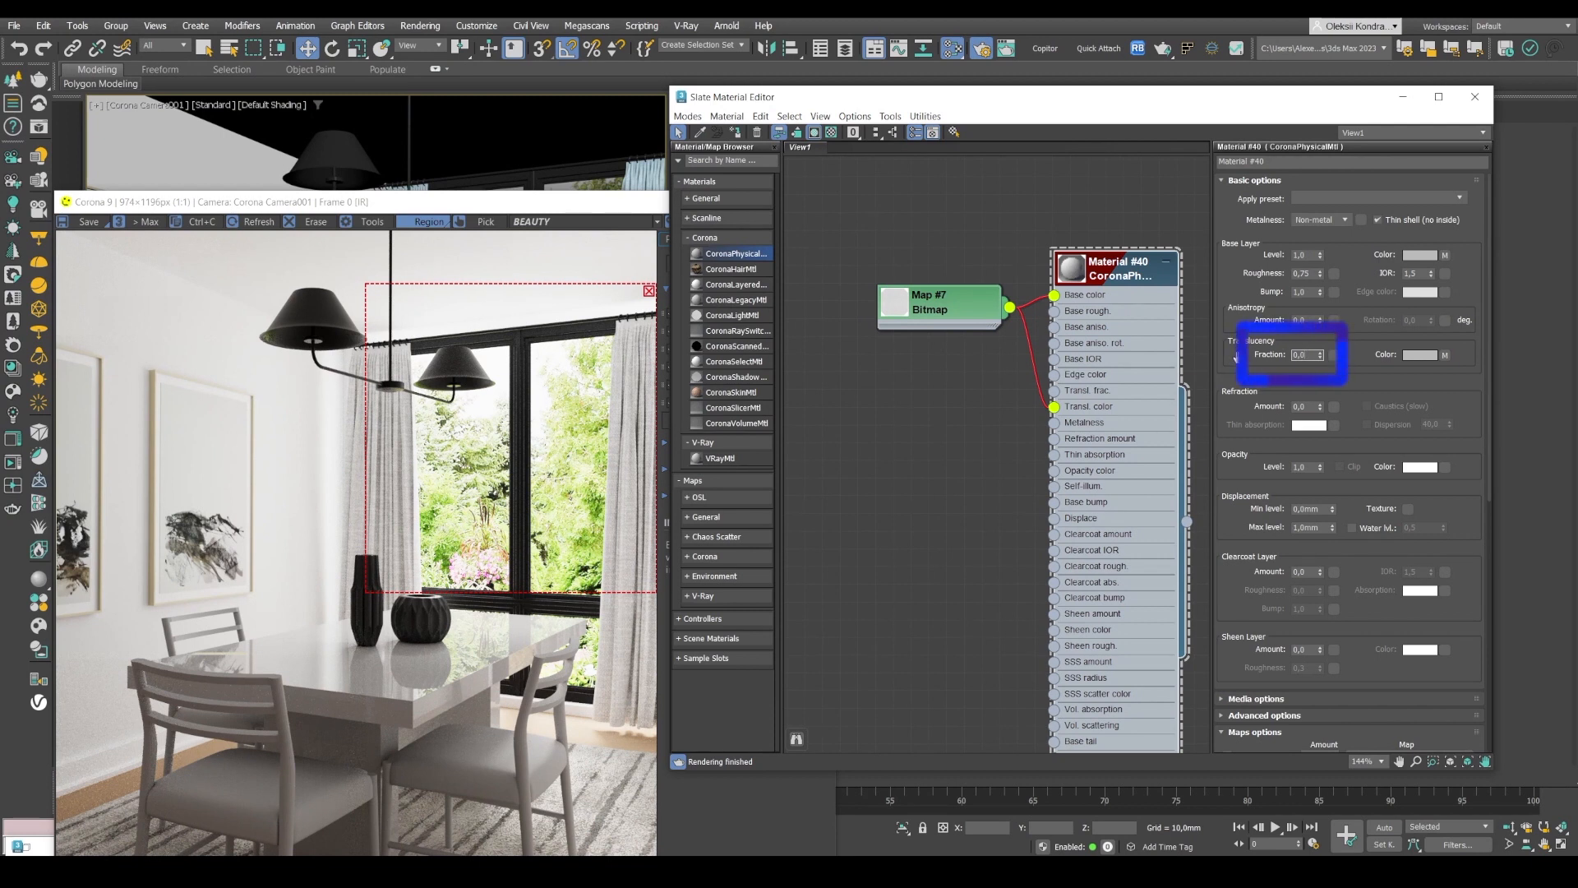
- Try translucency fractions of 0.1 and 0.5 on the curtain material and compare the curtains in the interactive render
key("Return")
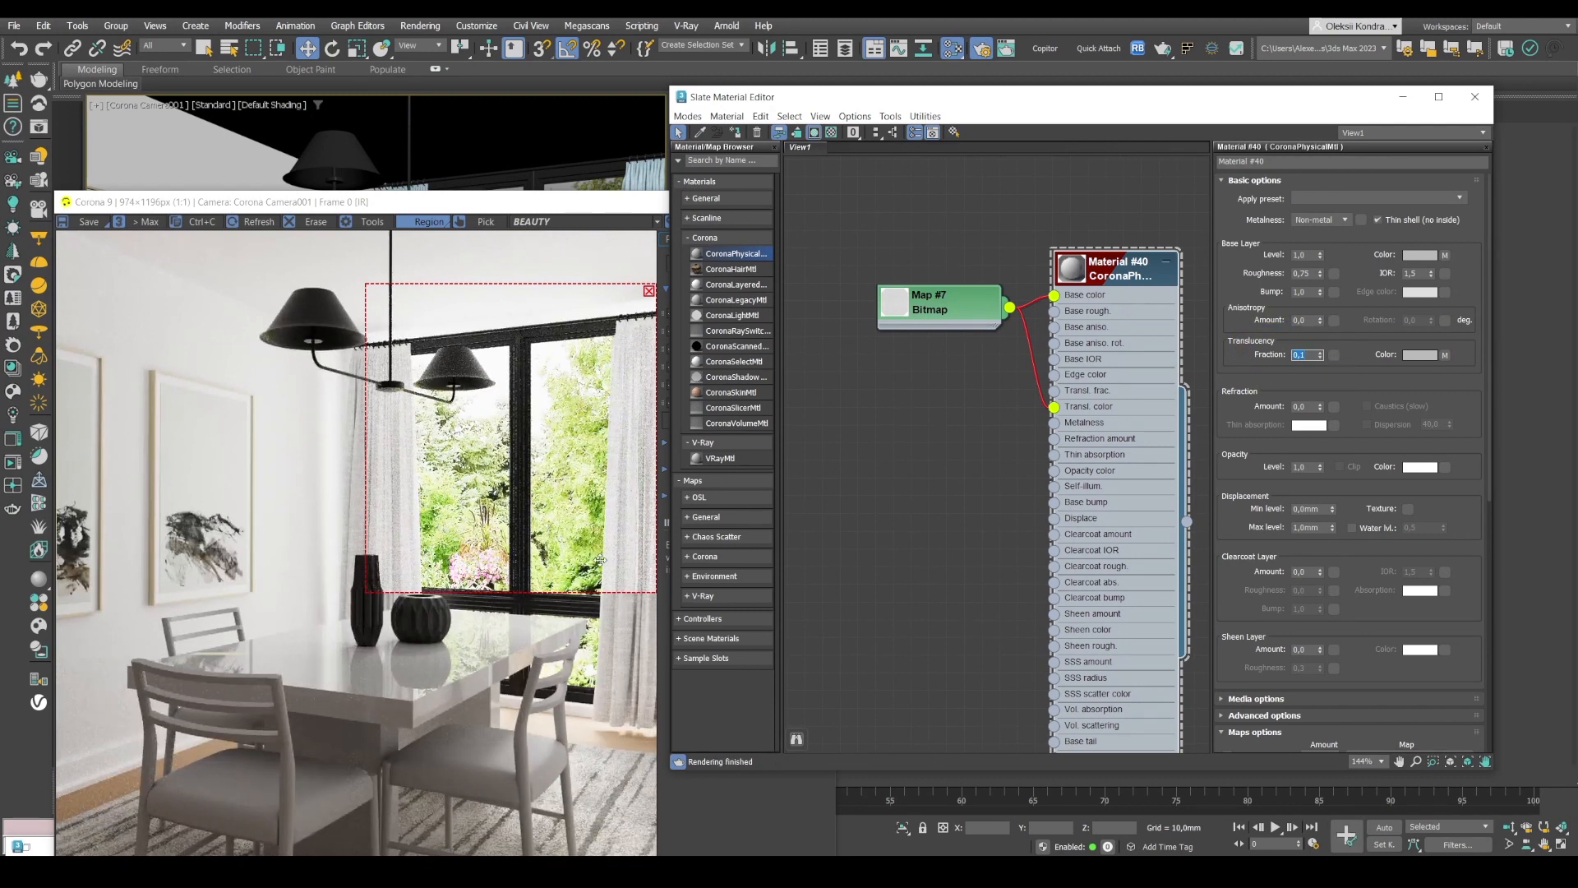
scroll(613, 542, "up", 2)
scroll(605, 564, "down", 2)
type("0,5")
key("Return")
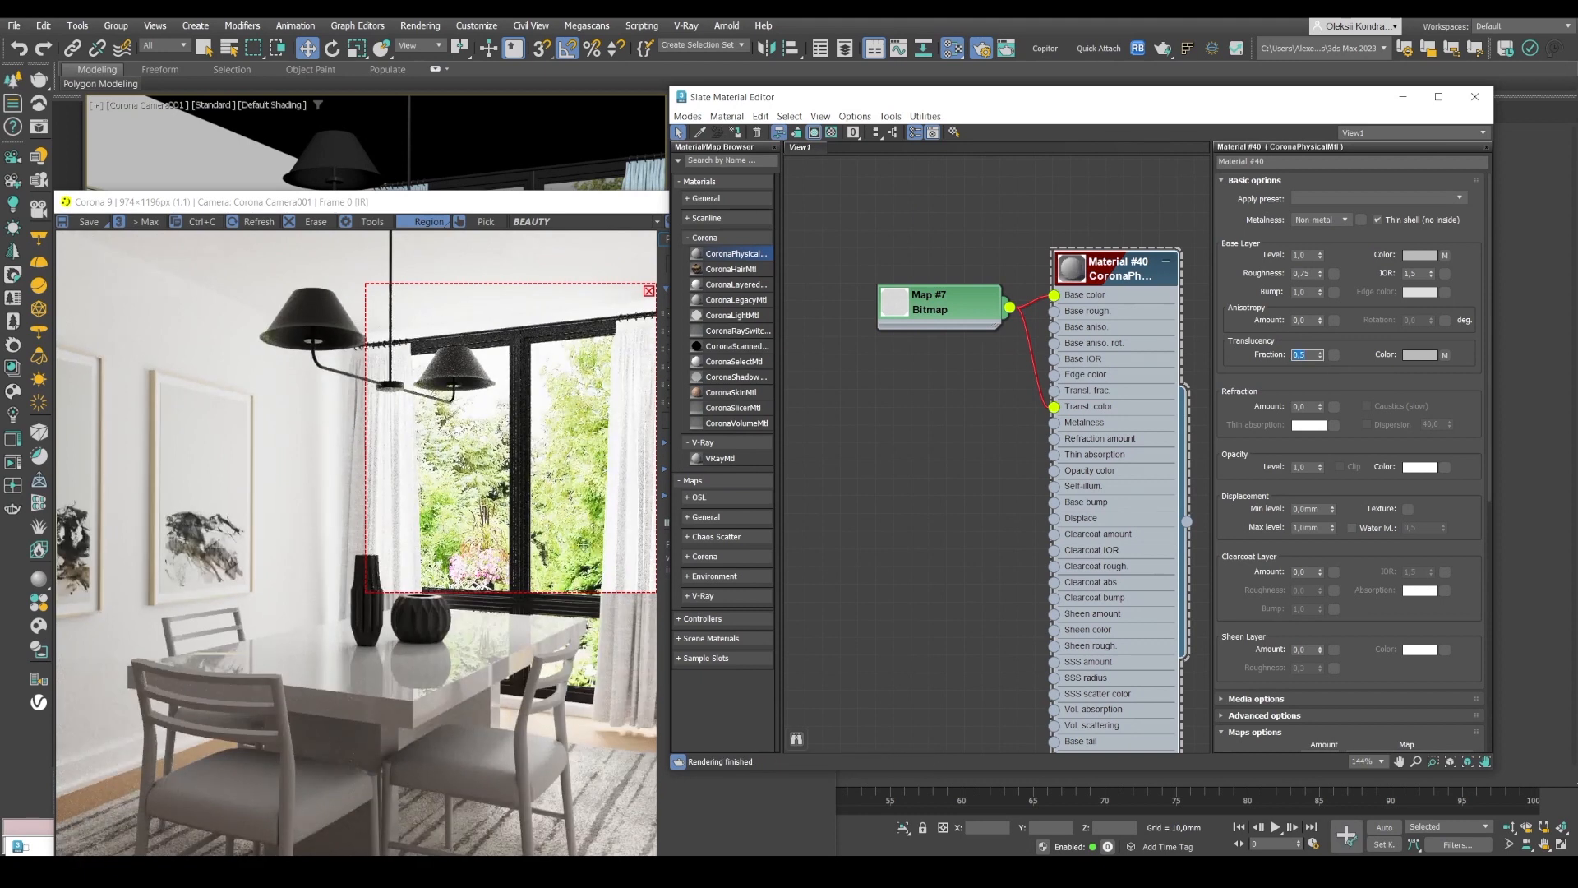
left_click(583, 543)
scroll(583, 544, "up", 2)
scroll(607, 644, "down", 2)
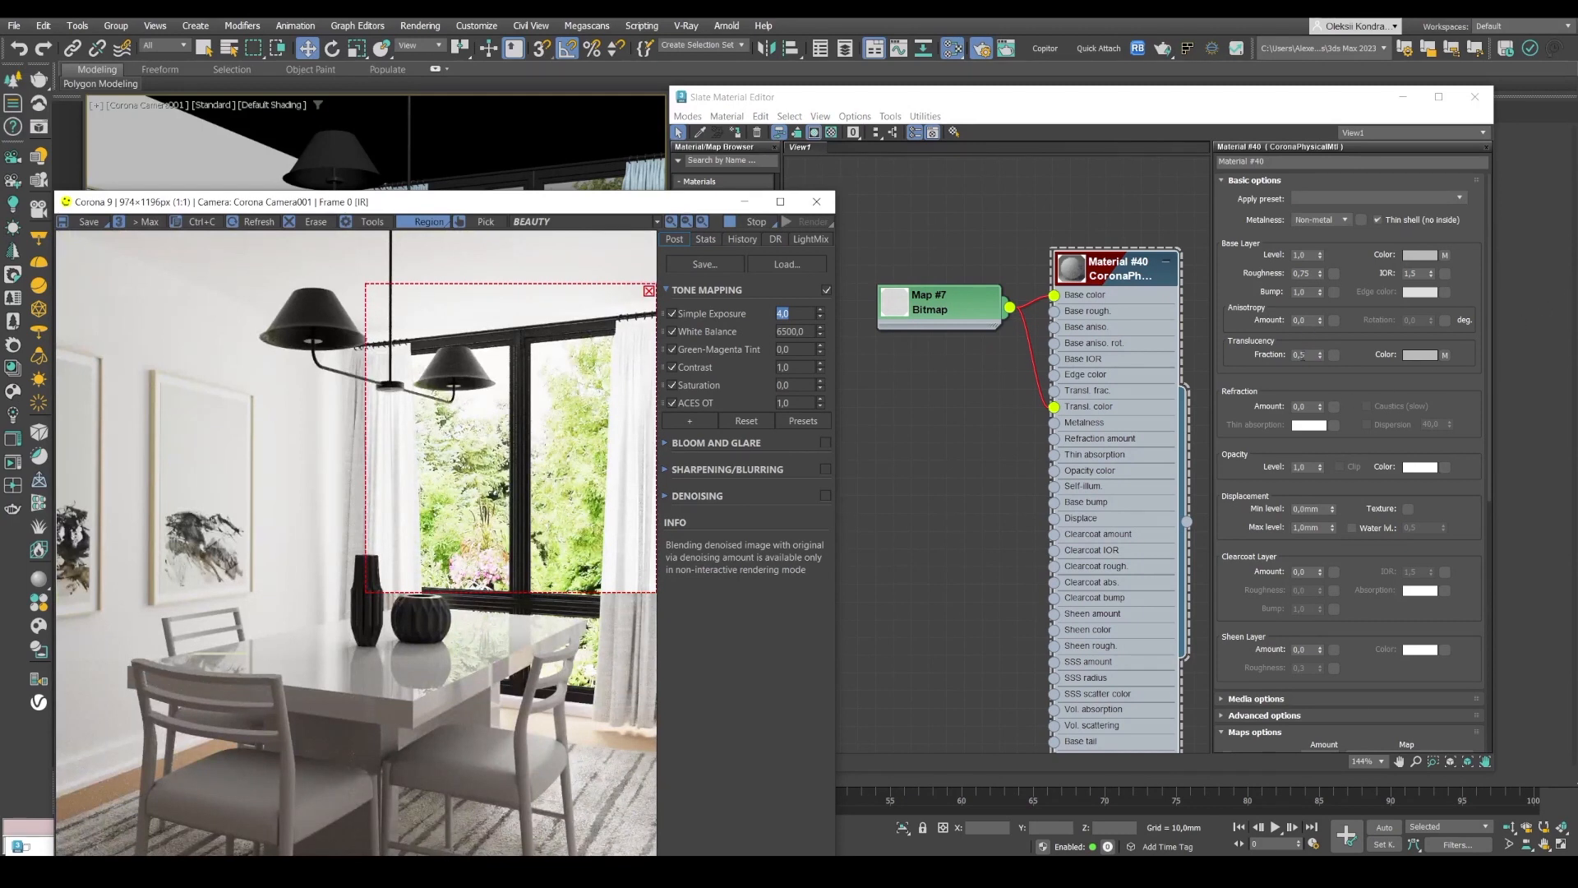
- Try much lower translucency fractions of 0.05 and 0.01 on the curtain material
left_click(1311, 355)
key("BackSpace")
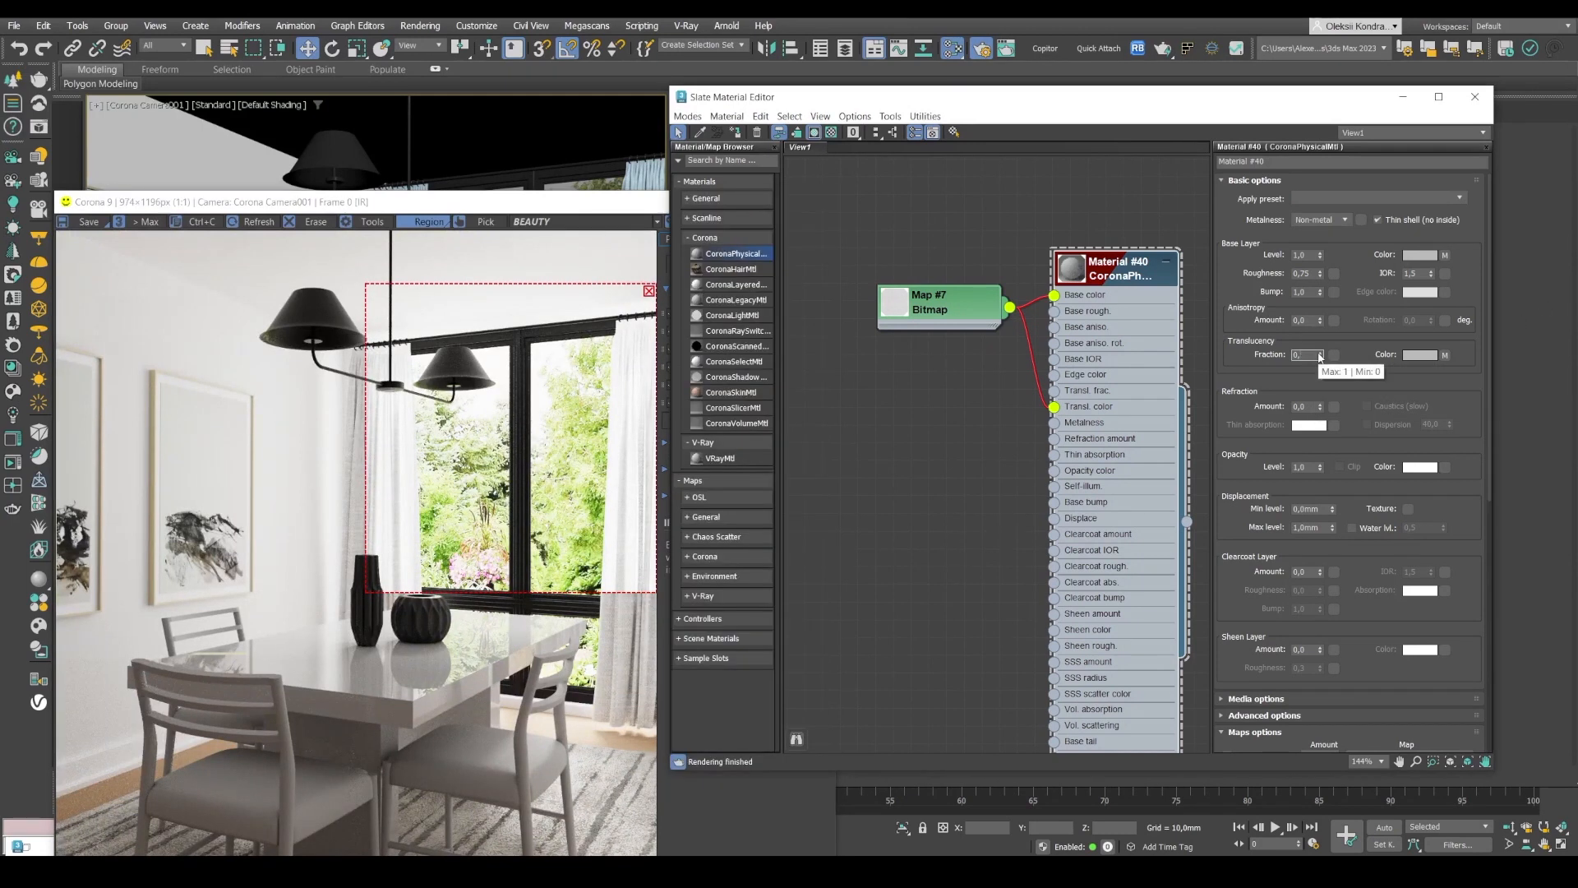
key("Return")
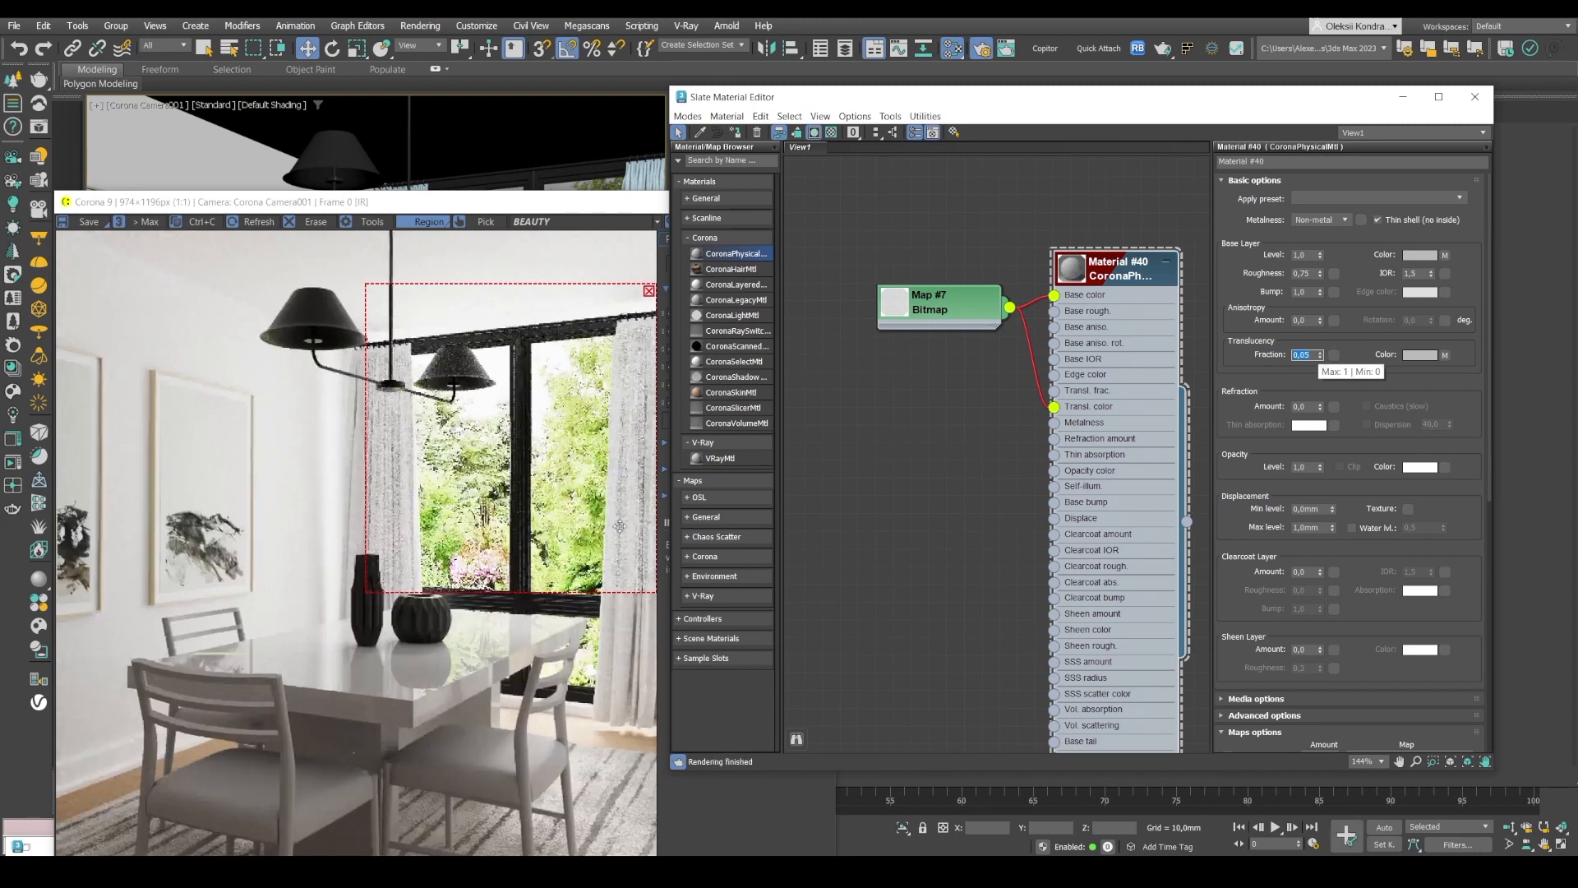
left_click(1310, 357)
type("1")
key("Return")
left_click(626, 479)
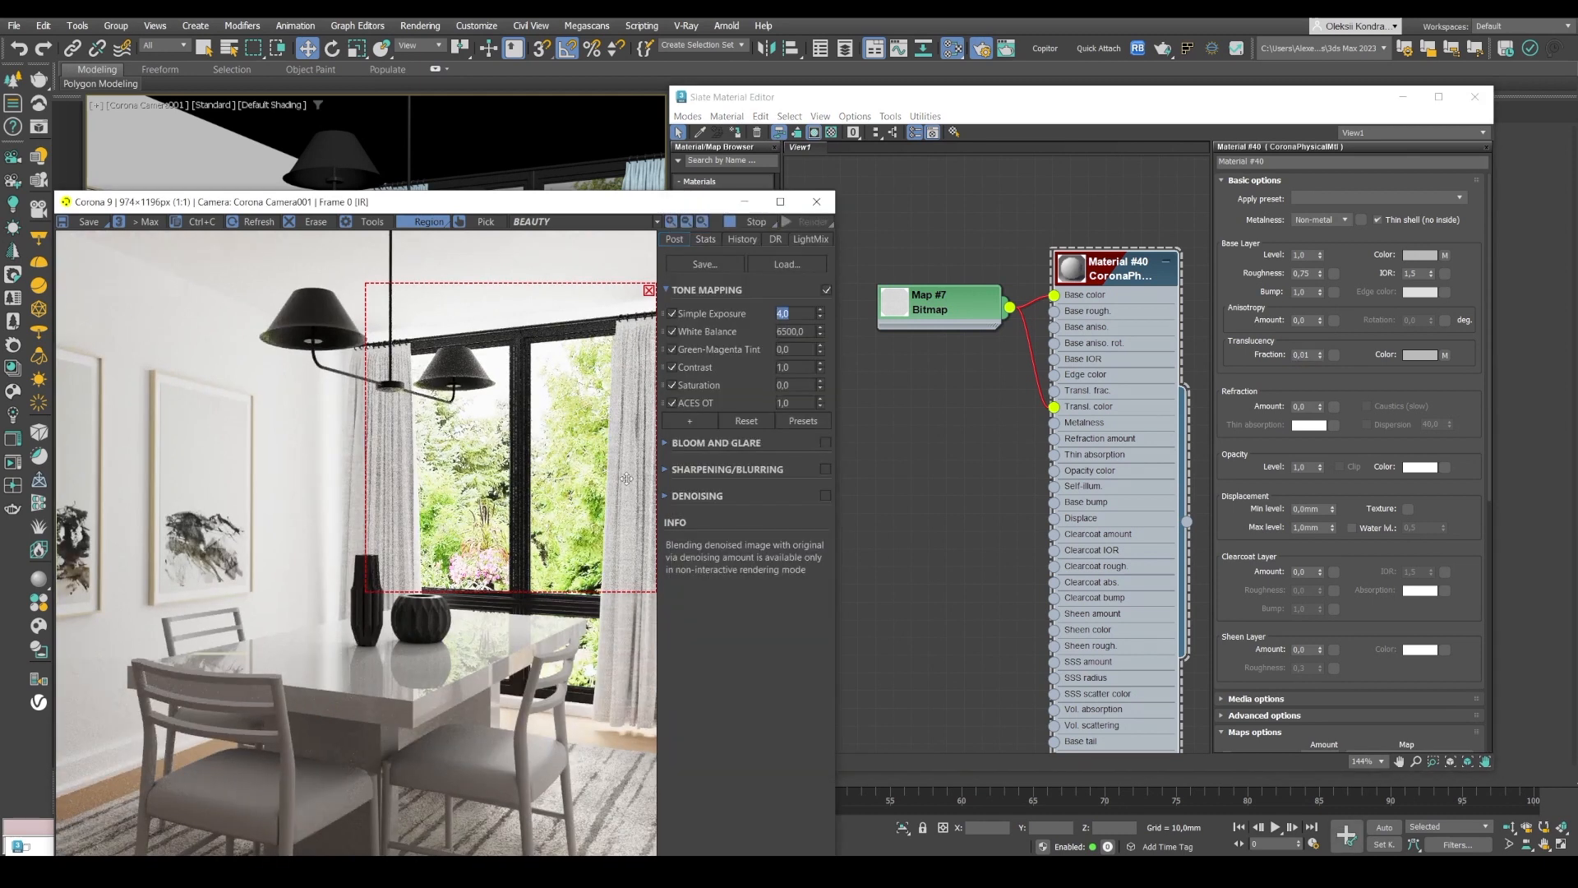
- Set the curtain material's translucency fraction to 0.3 and inspect the left curtain up close in the render
left_click_drag(423, 203, 363, 133)
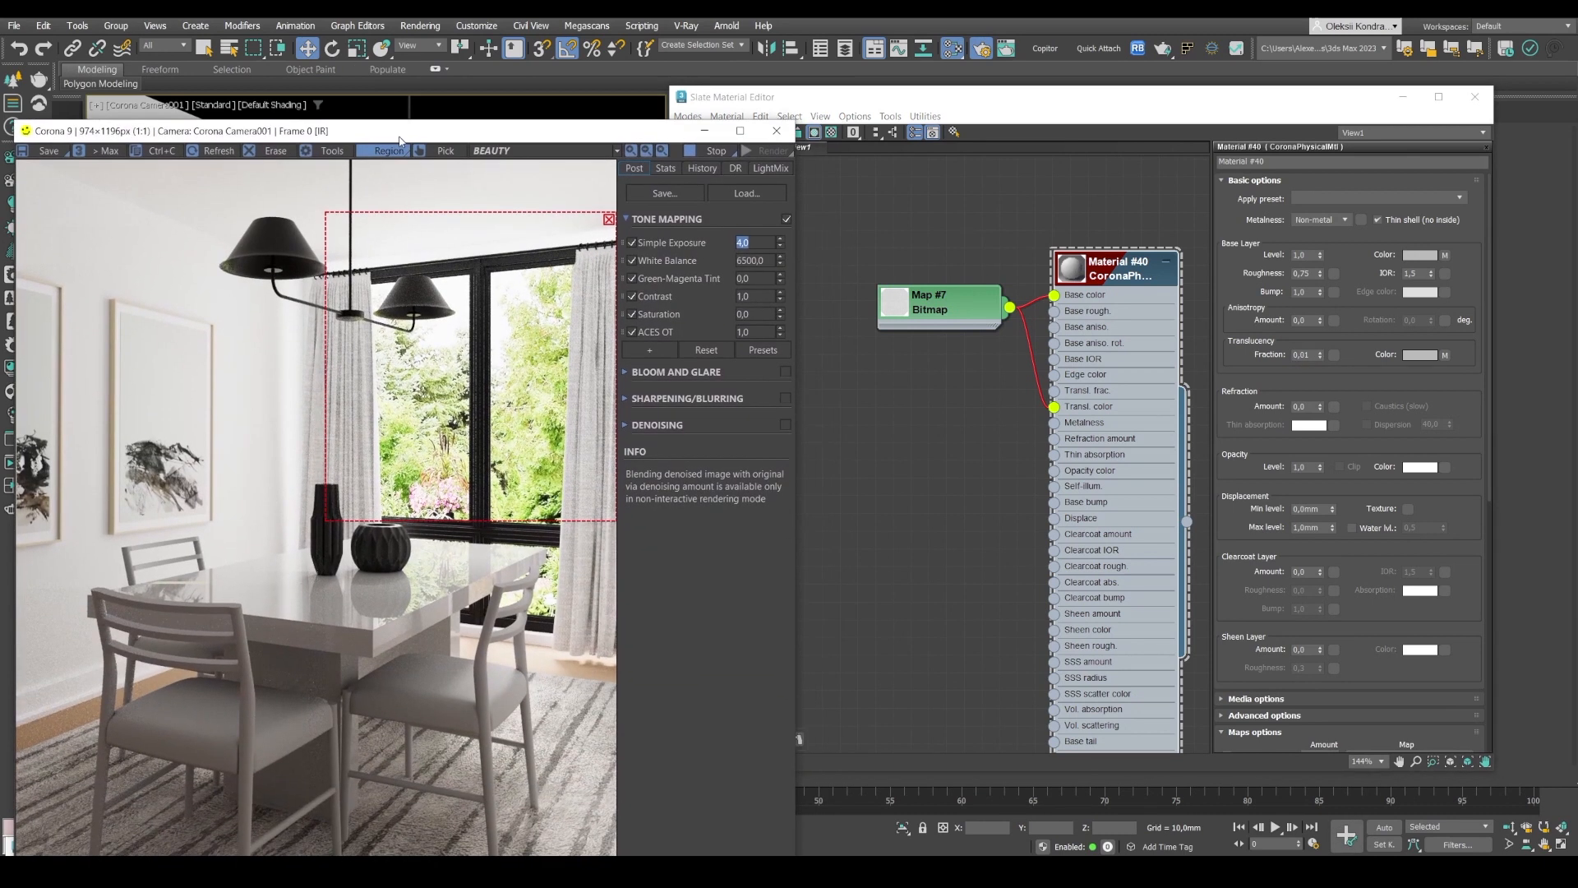
scroll(567, 374, "up", 1)
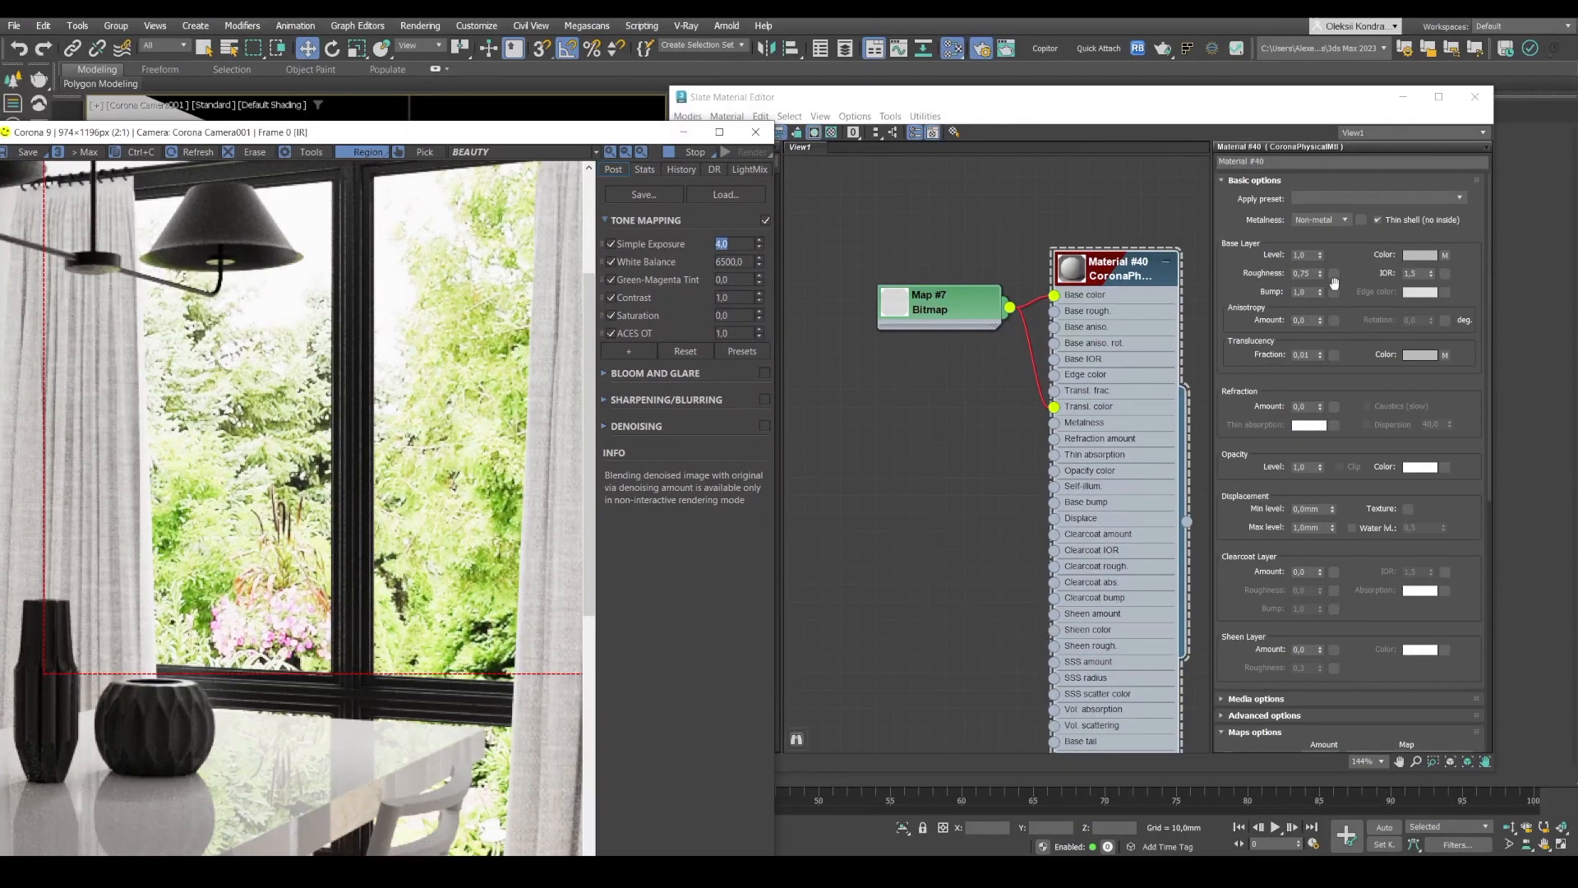
left_click(1124, 280)
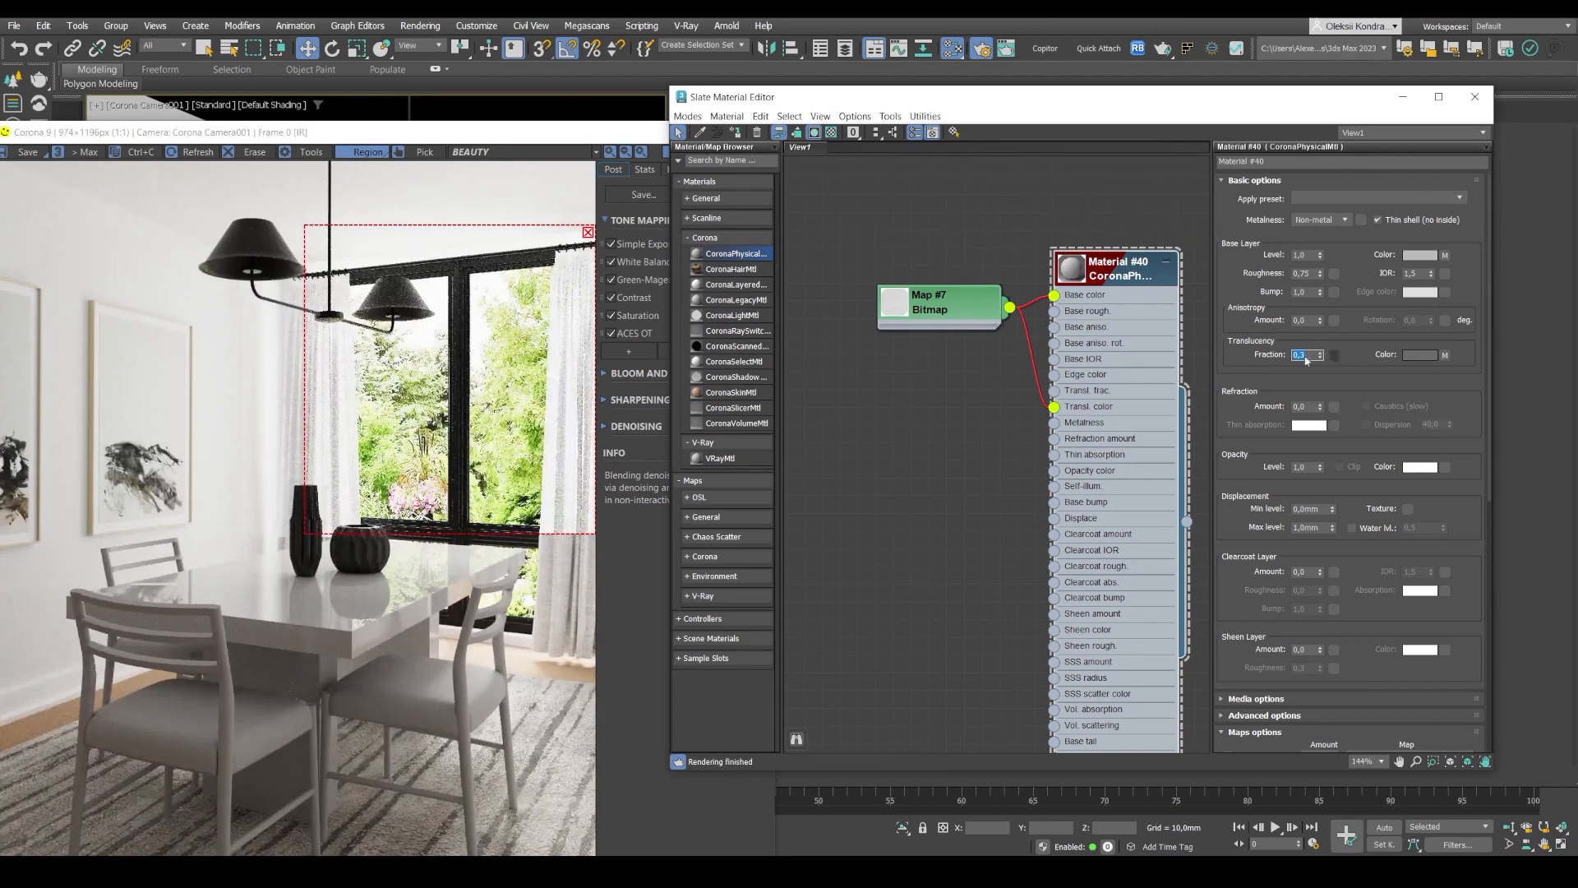
scroll(395, 487, "up", 1)
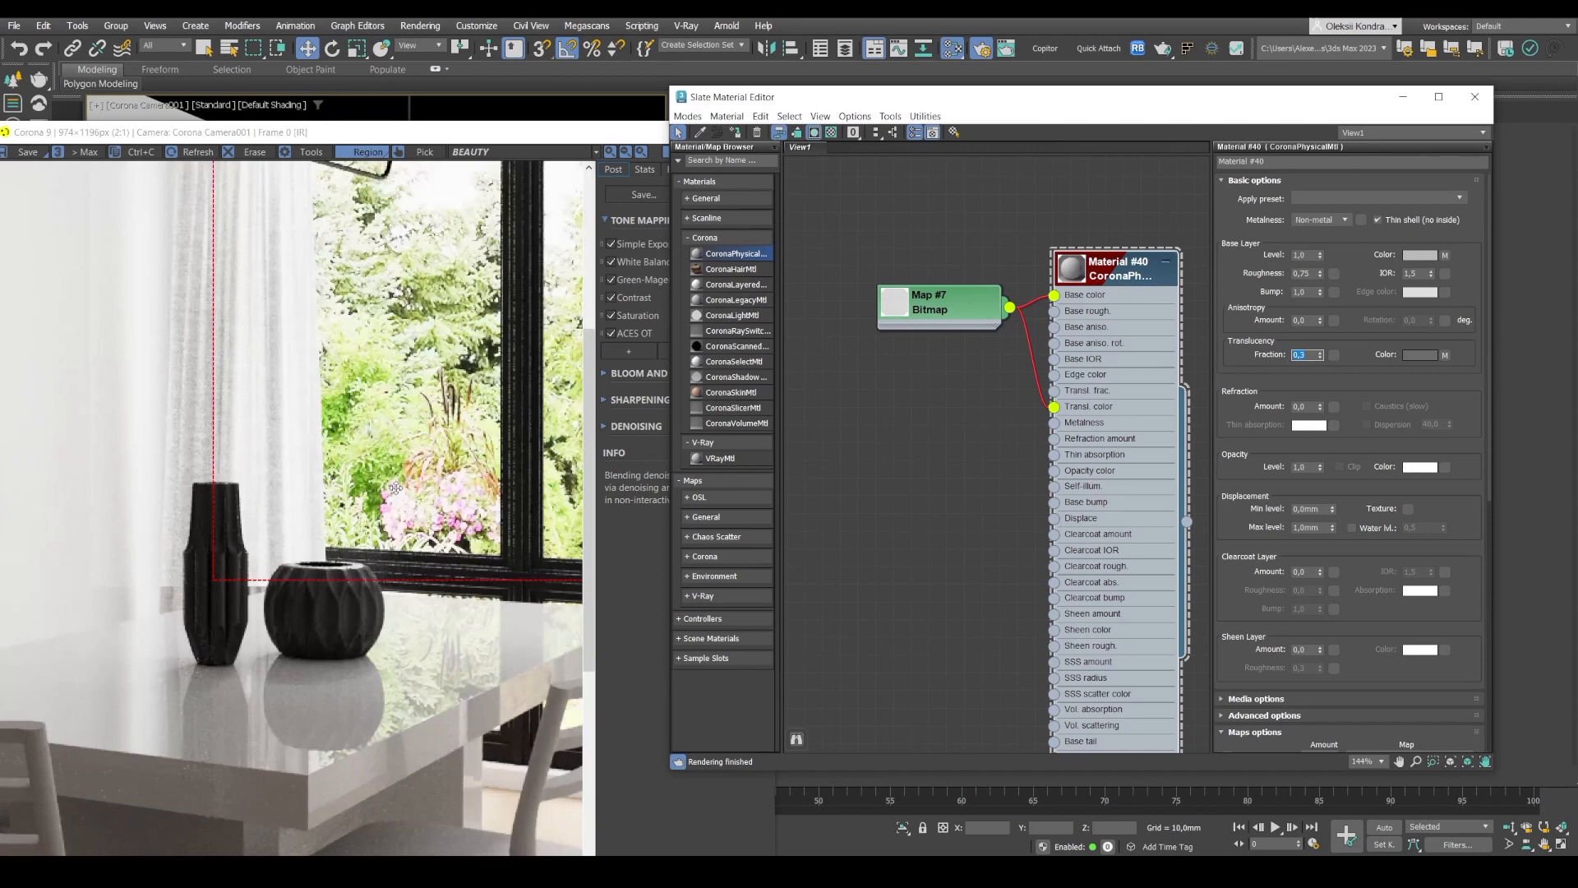
scroll(395, 488, "down", 1)
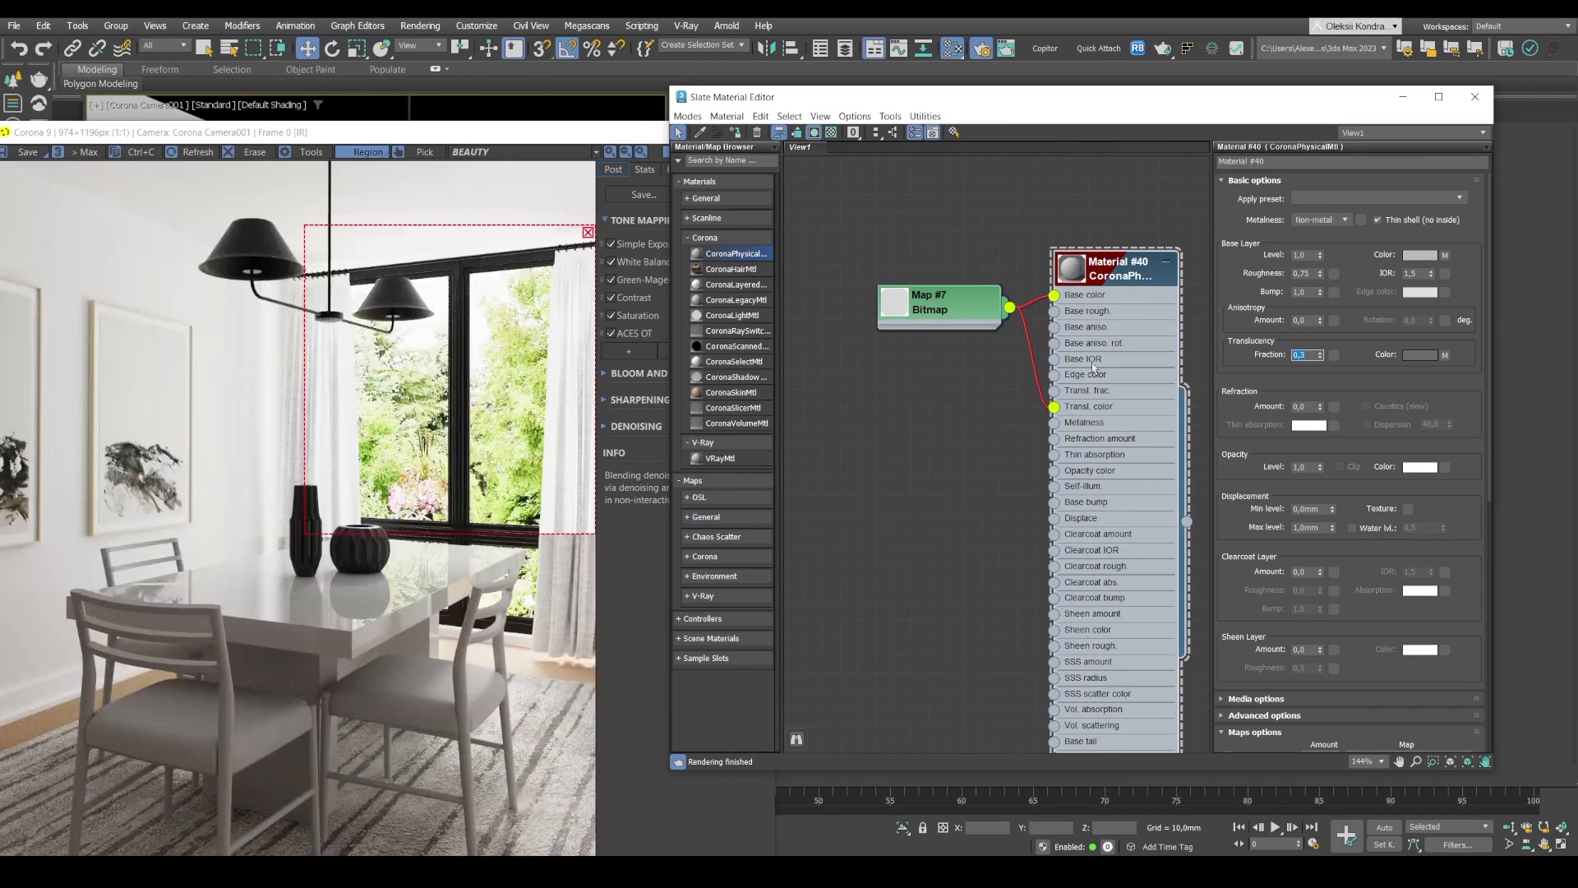
- Unlink the bitmap from the translucency color and set that color to a dark grey with a value of 66
left_click_drag(1055, 409, 1032, 392)
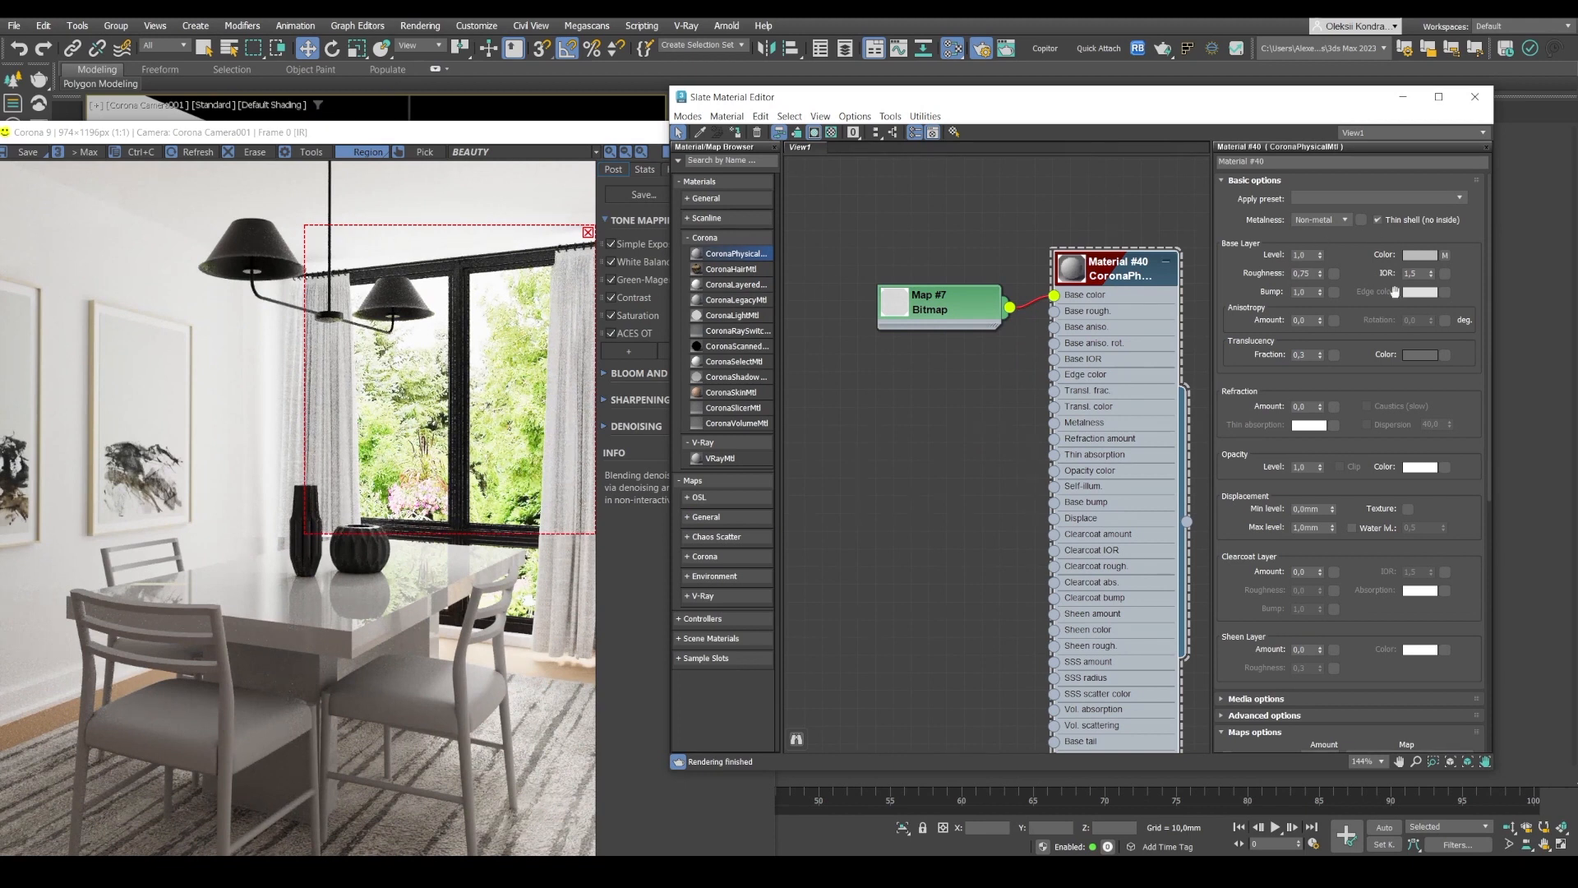
left_click(1419, 355)
left_click_drag(1276, 271, 1305, 273)
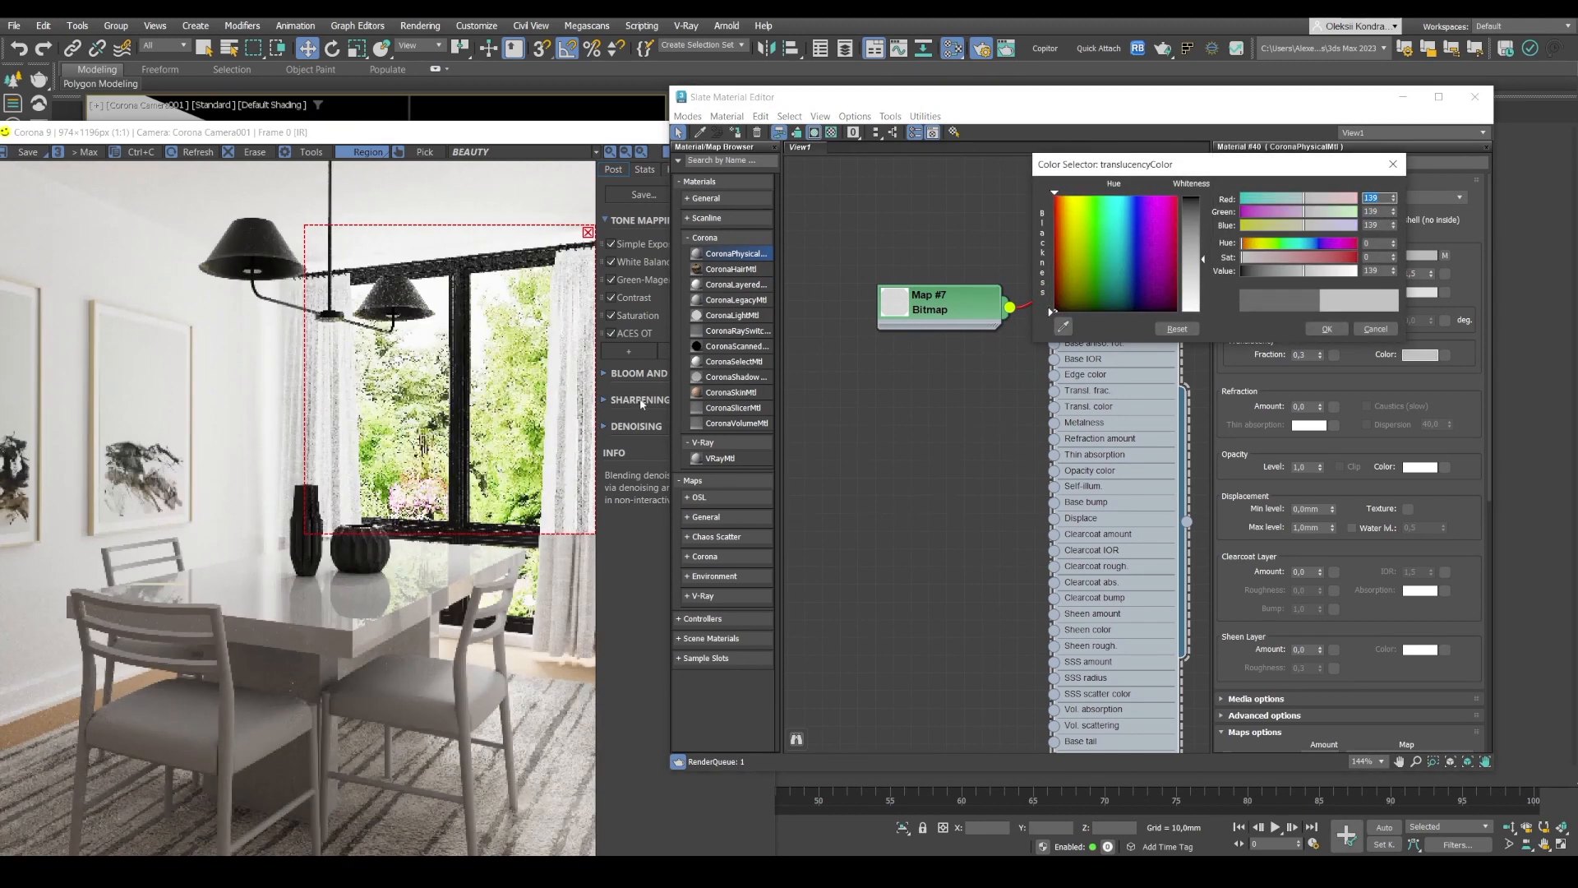
left_click(1264, 271)
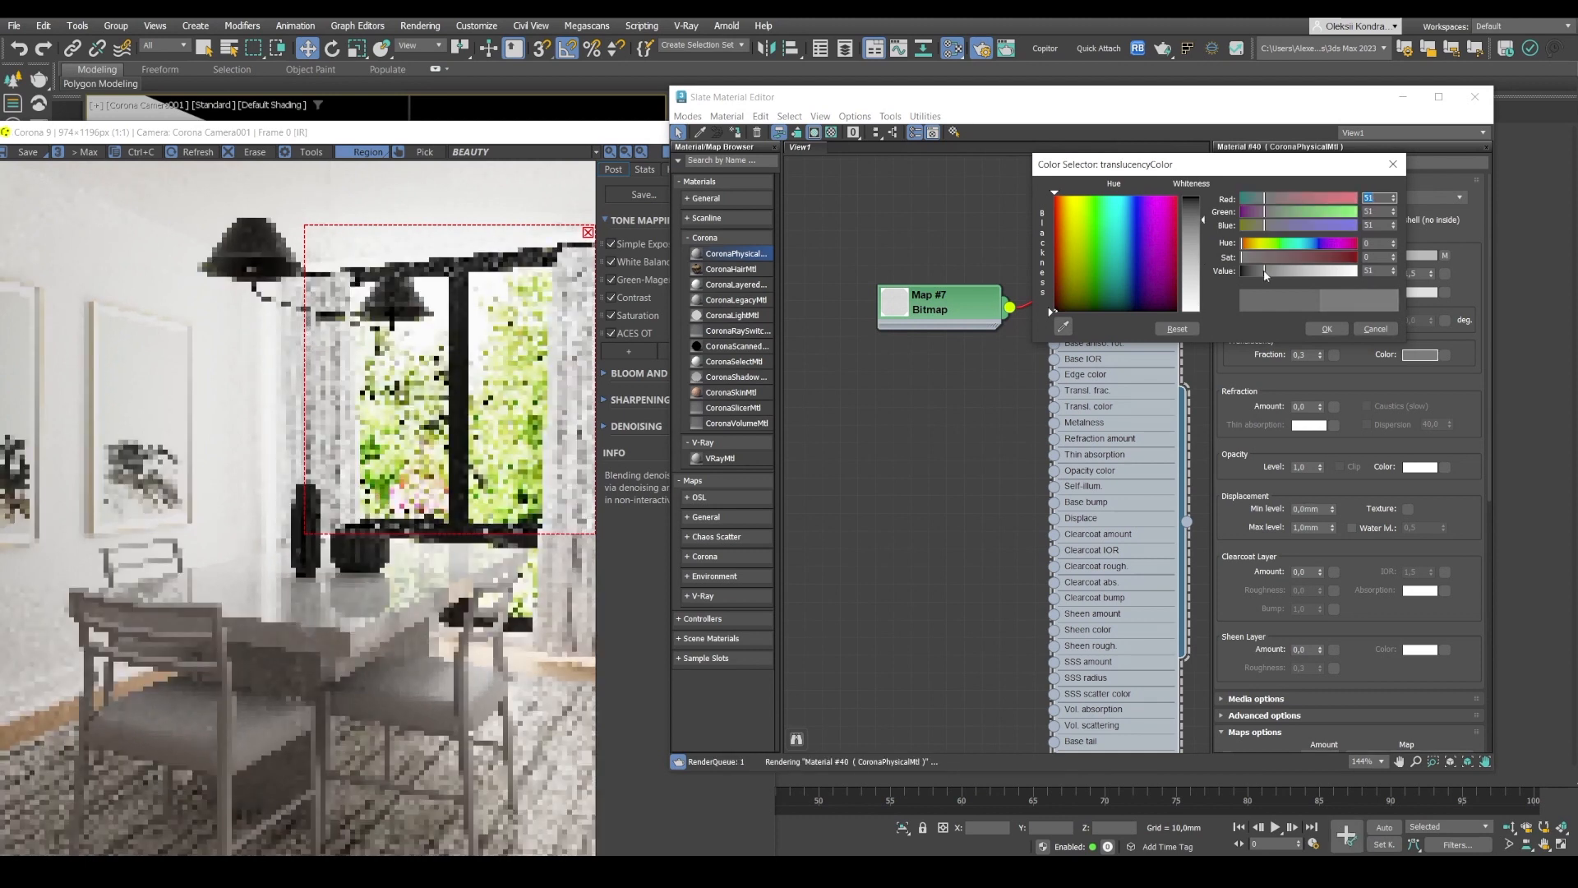
left_click_drag(1265, 274, 1270, 273)
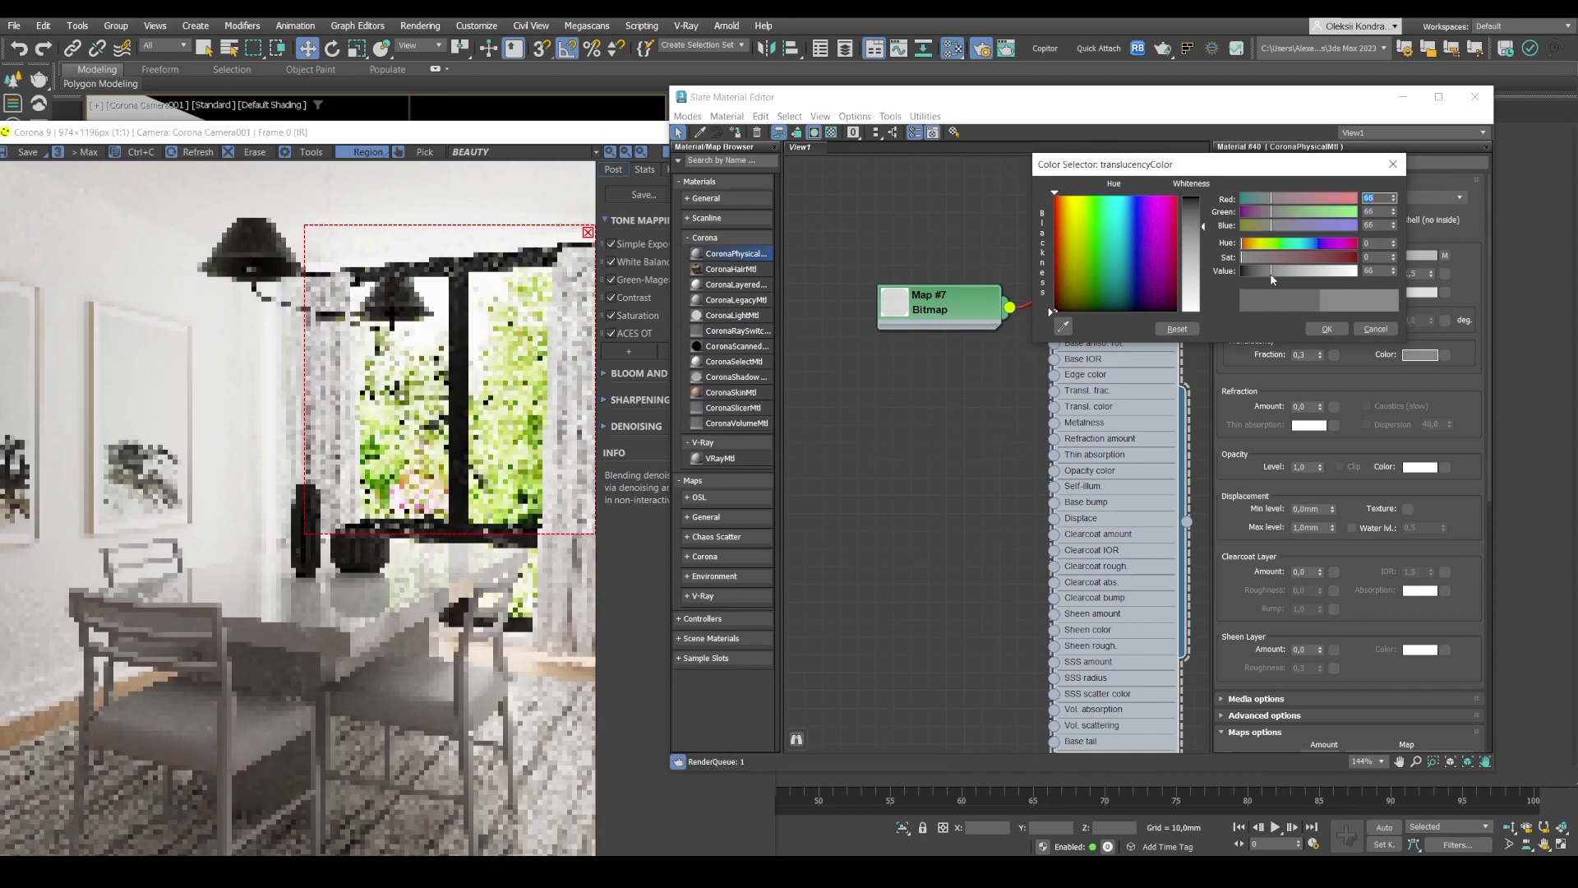
- Examine how light passes through the curtains in the render, including the lower part of the right curtain
left_click(589, 464)
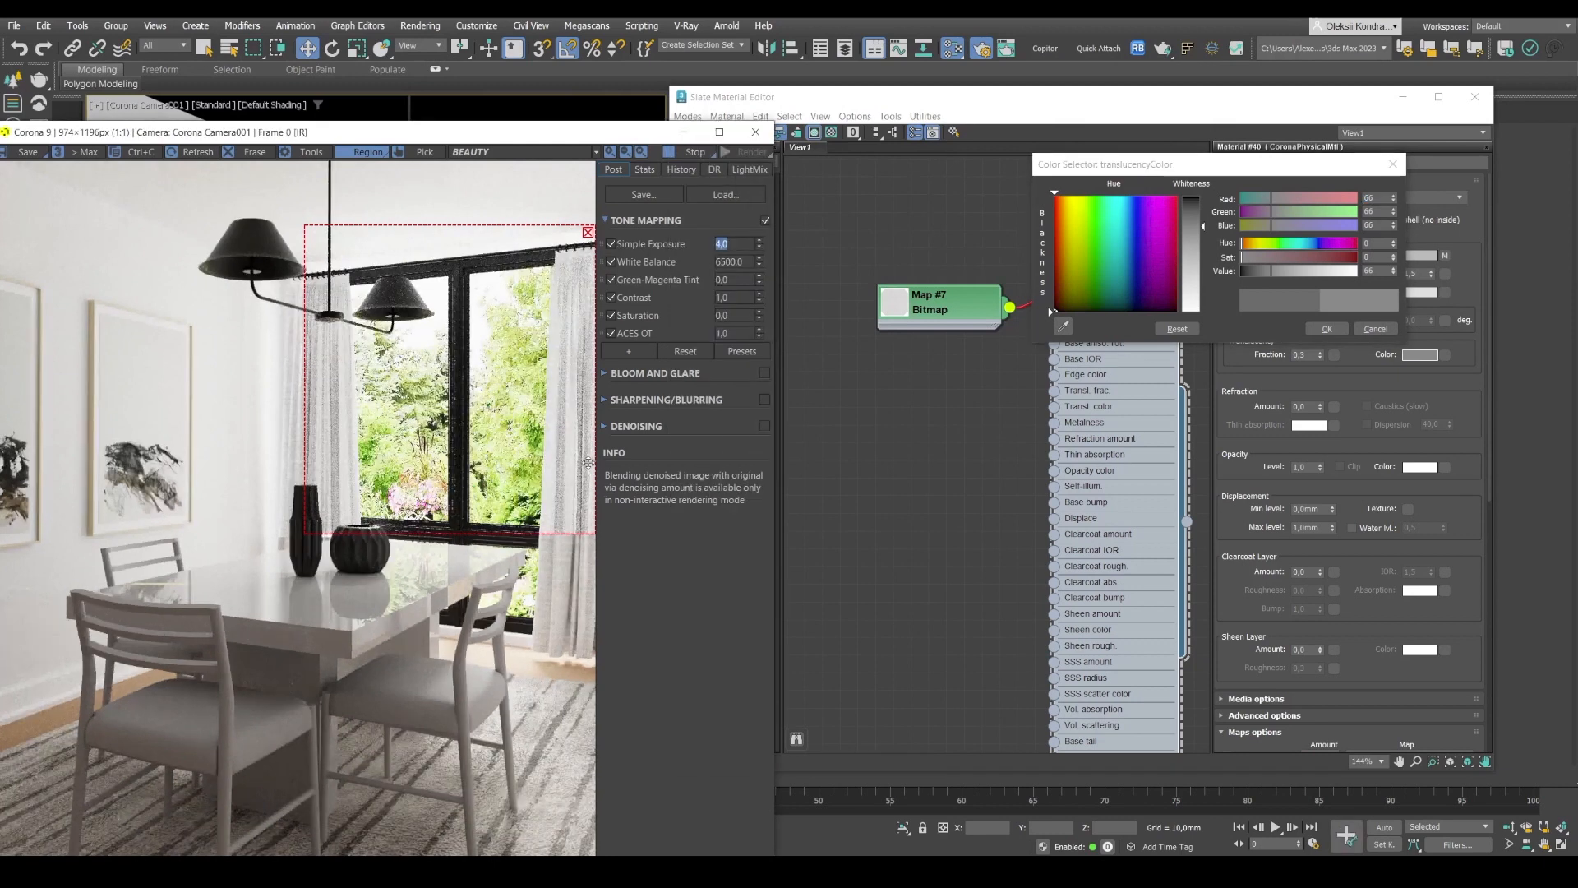
scroll(553, 397, "up", 2)
scroll(493, 462, "down", 1)
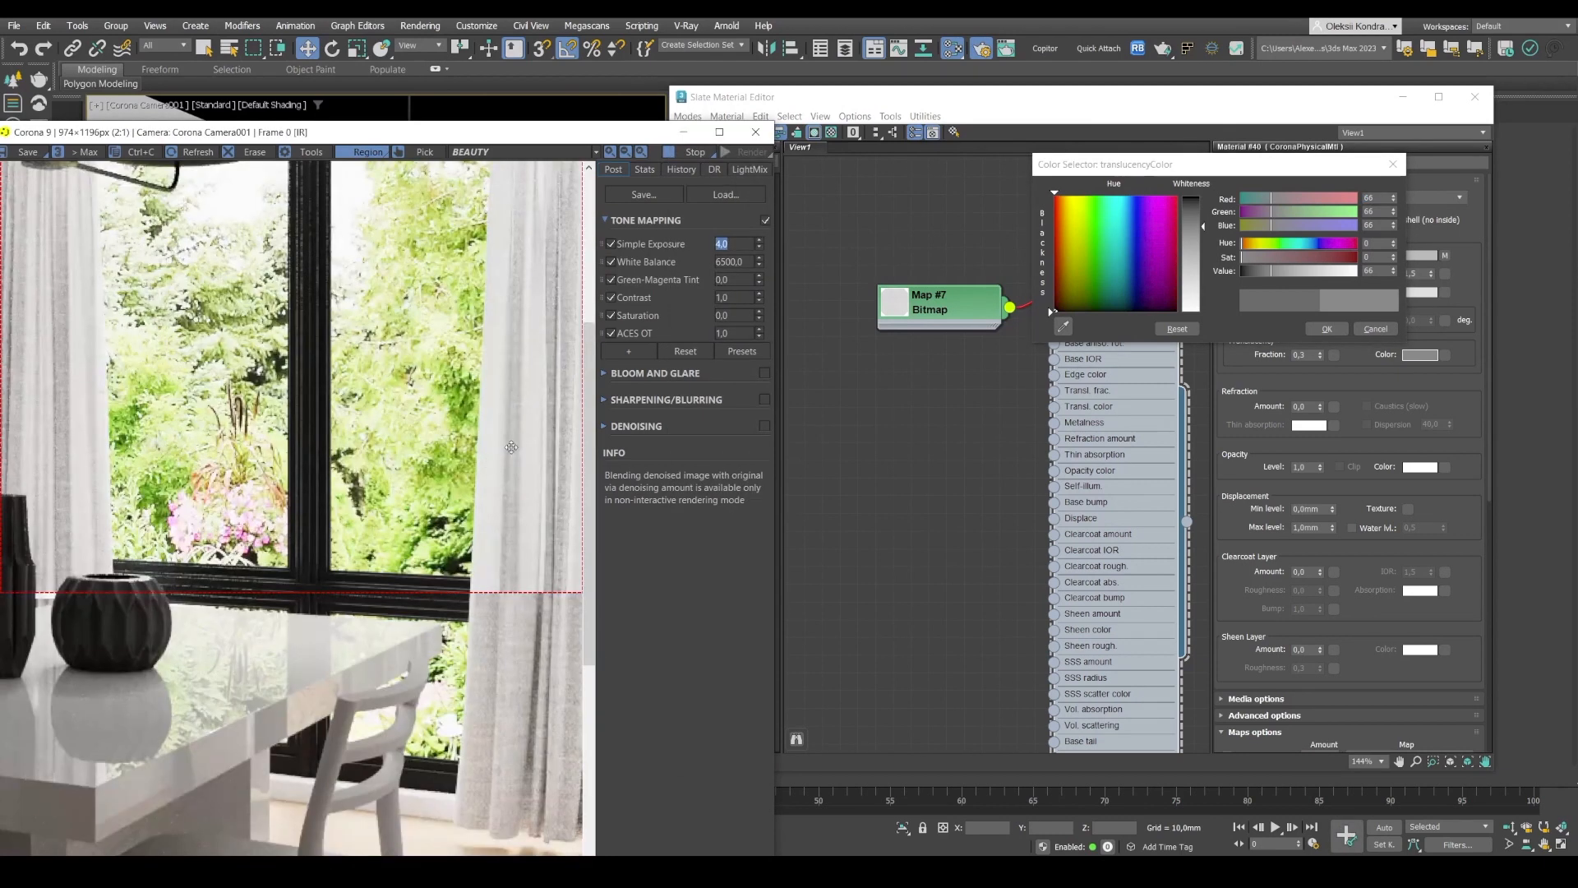
scroll(509, 444, "down", 1)
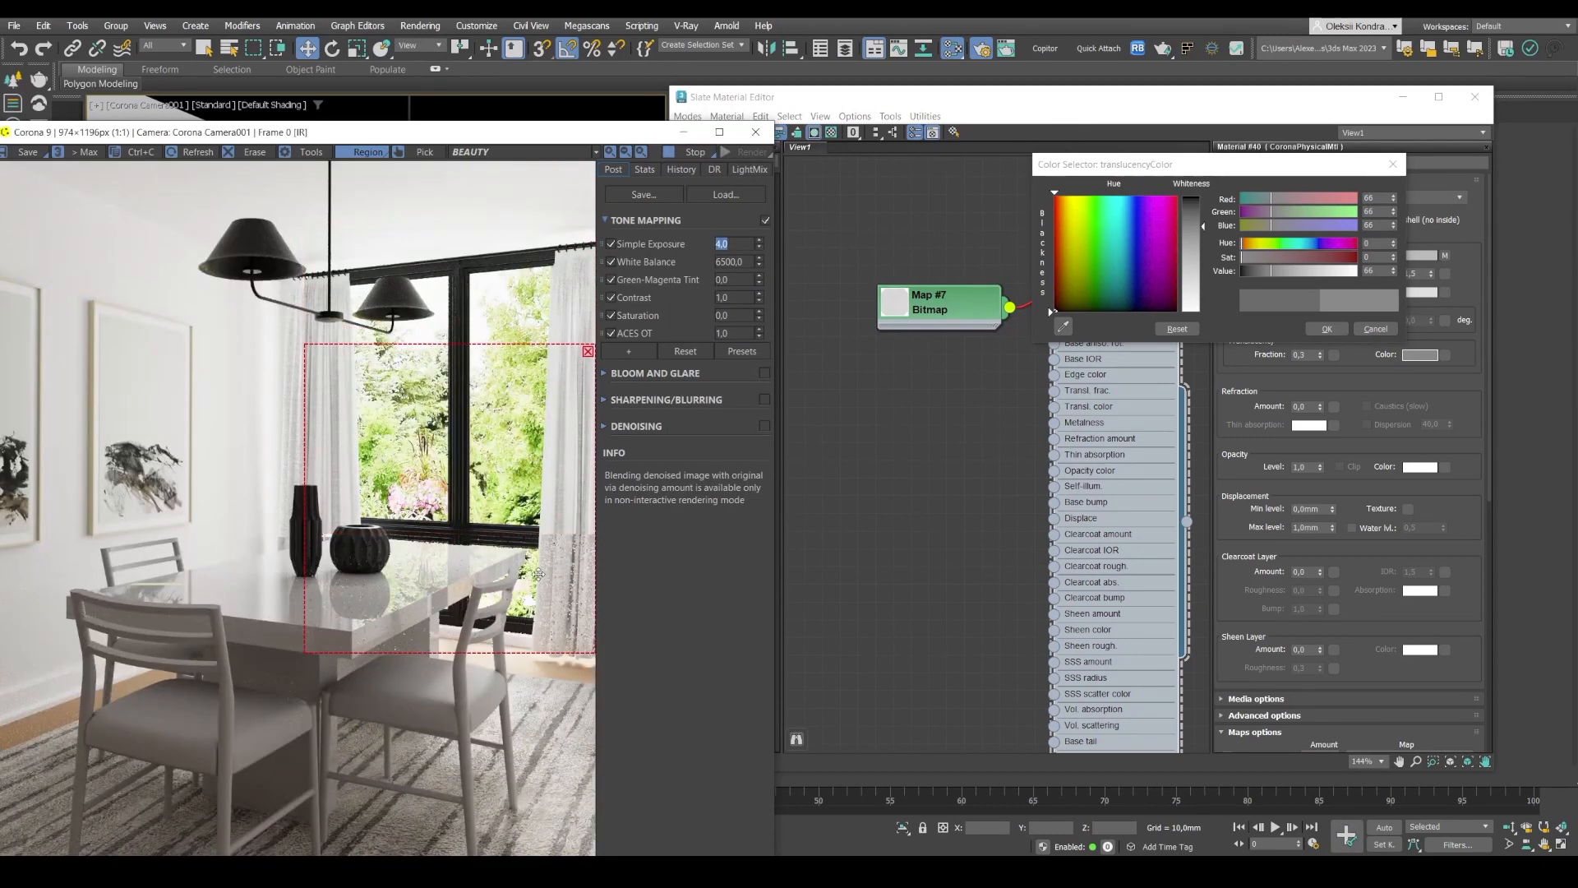
scroll(566, 637, "up", 1)
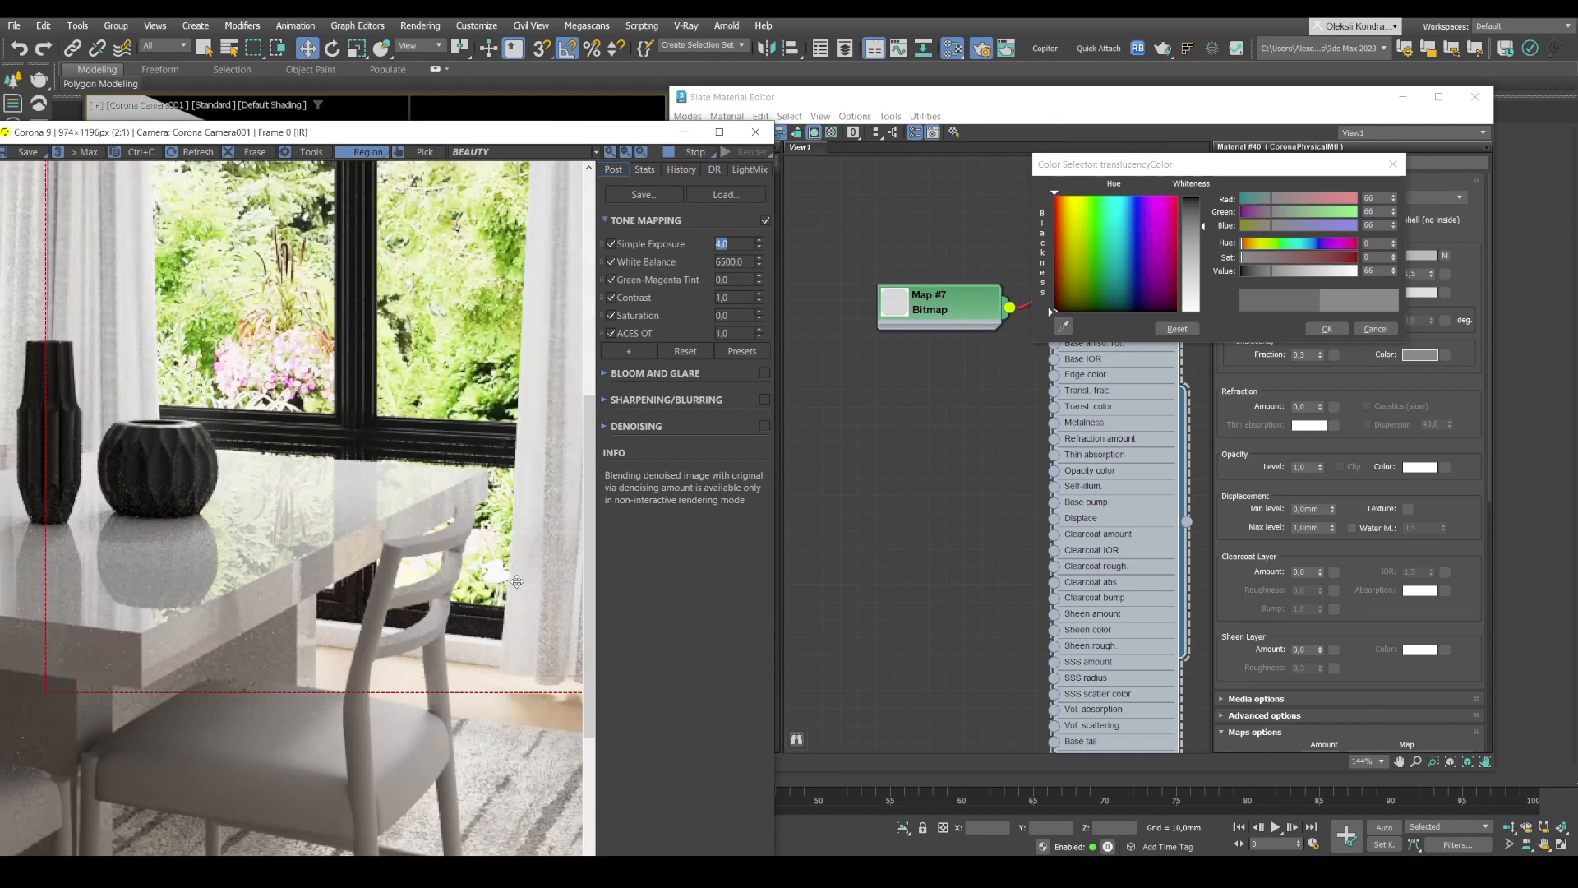
scroll(519, 559, "down", 1)
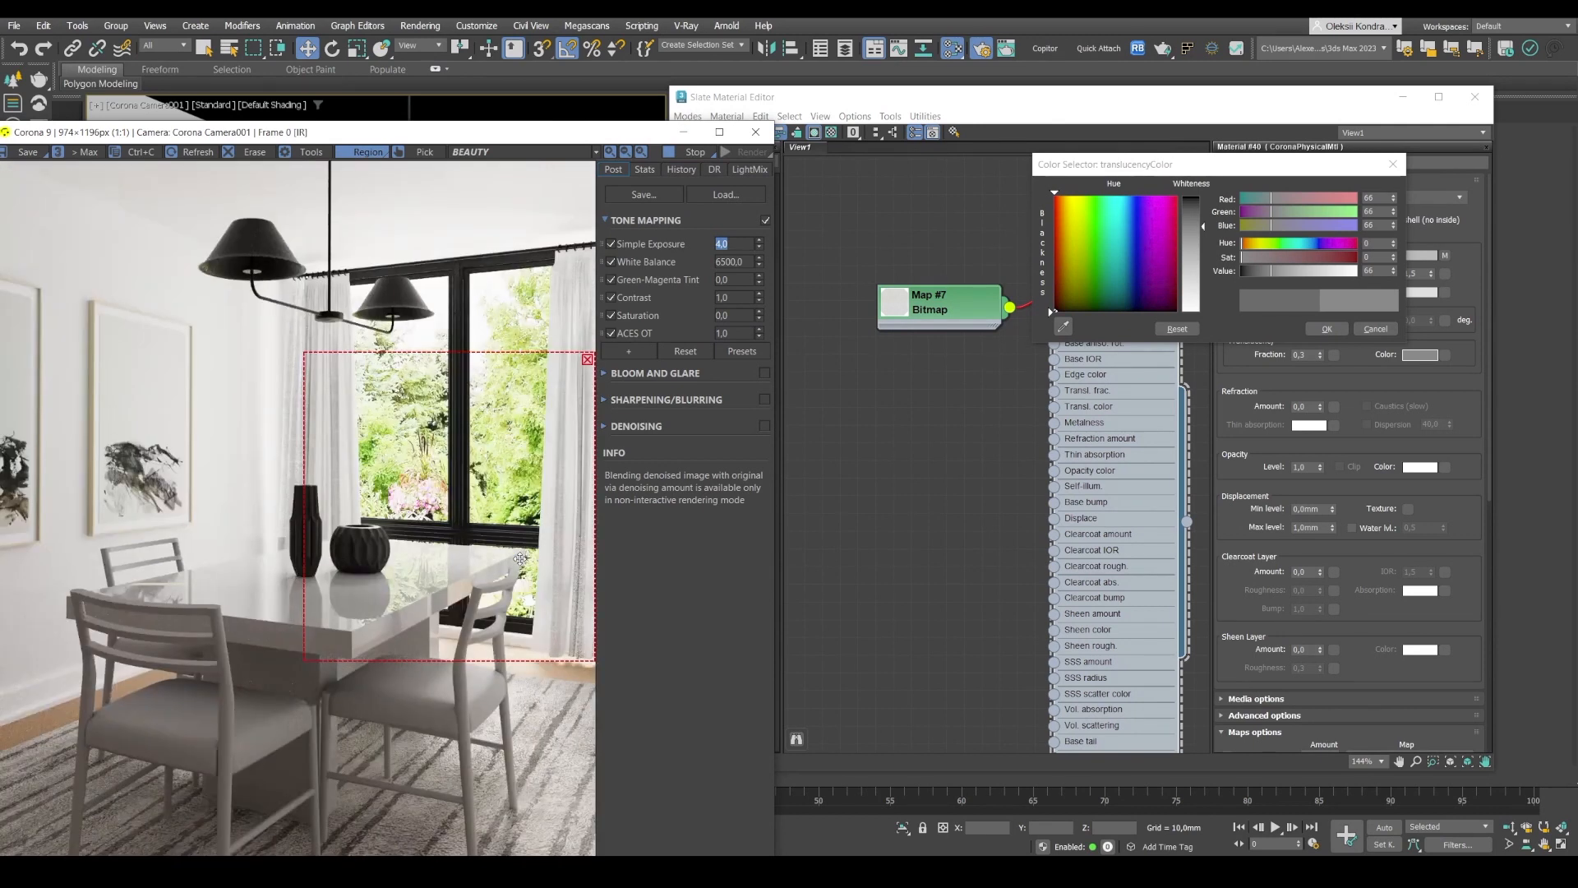
scroll(520, 558, "up", 2)
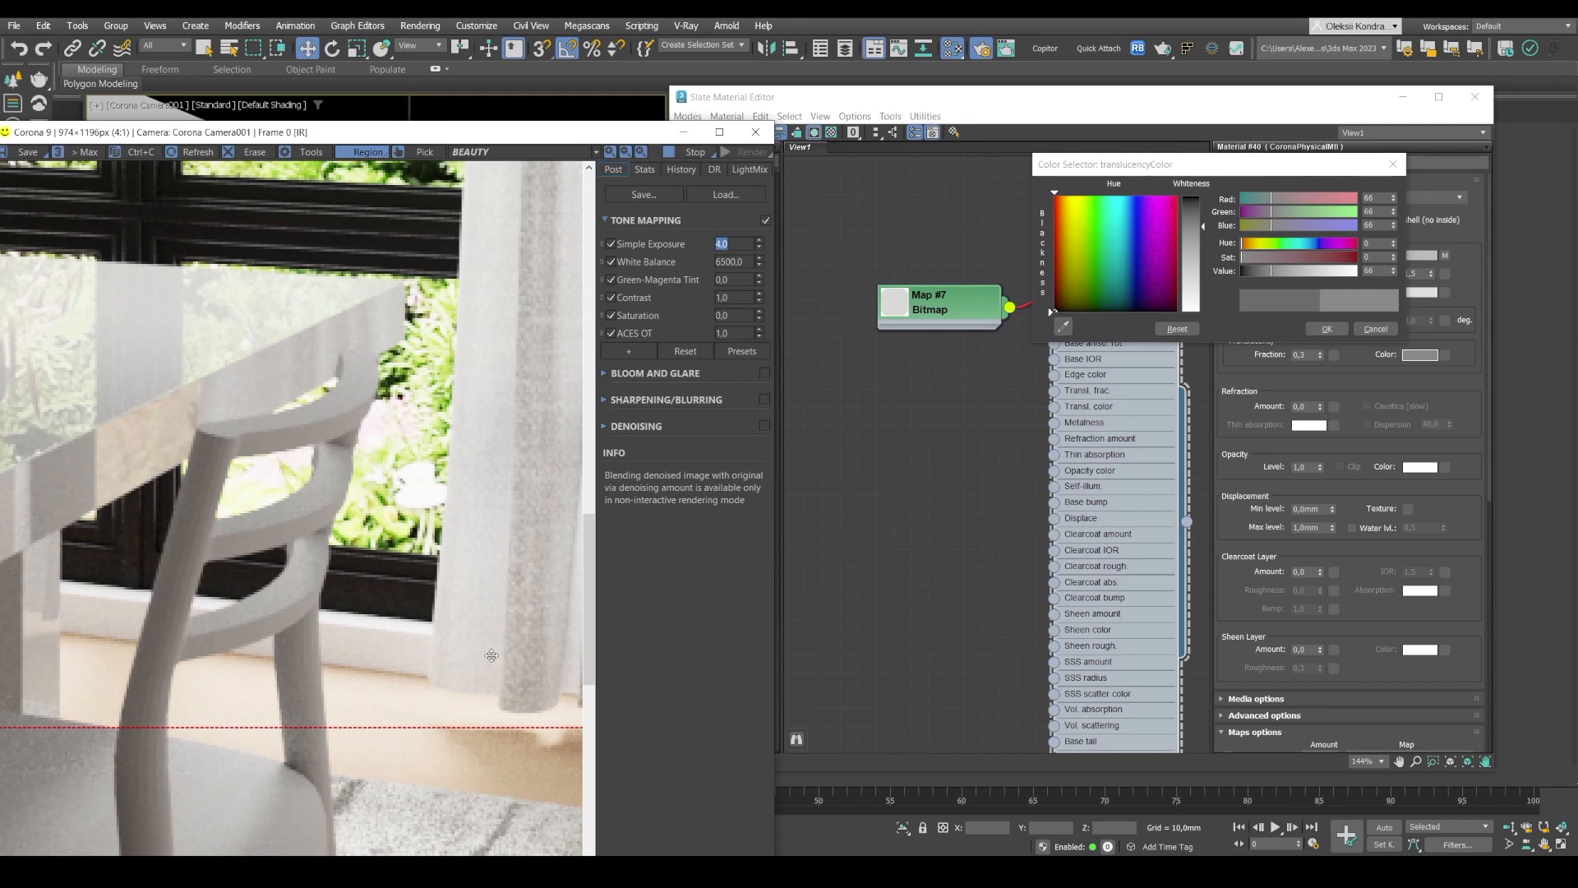
scroll(520, 650, "down", 1)
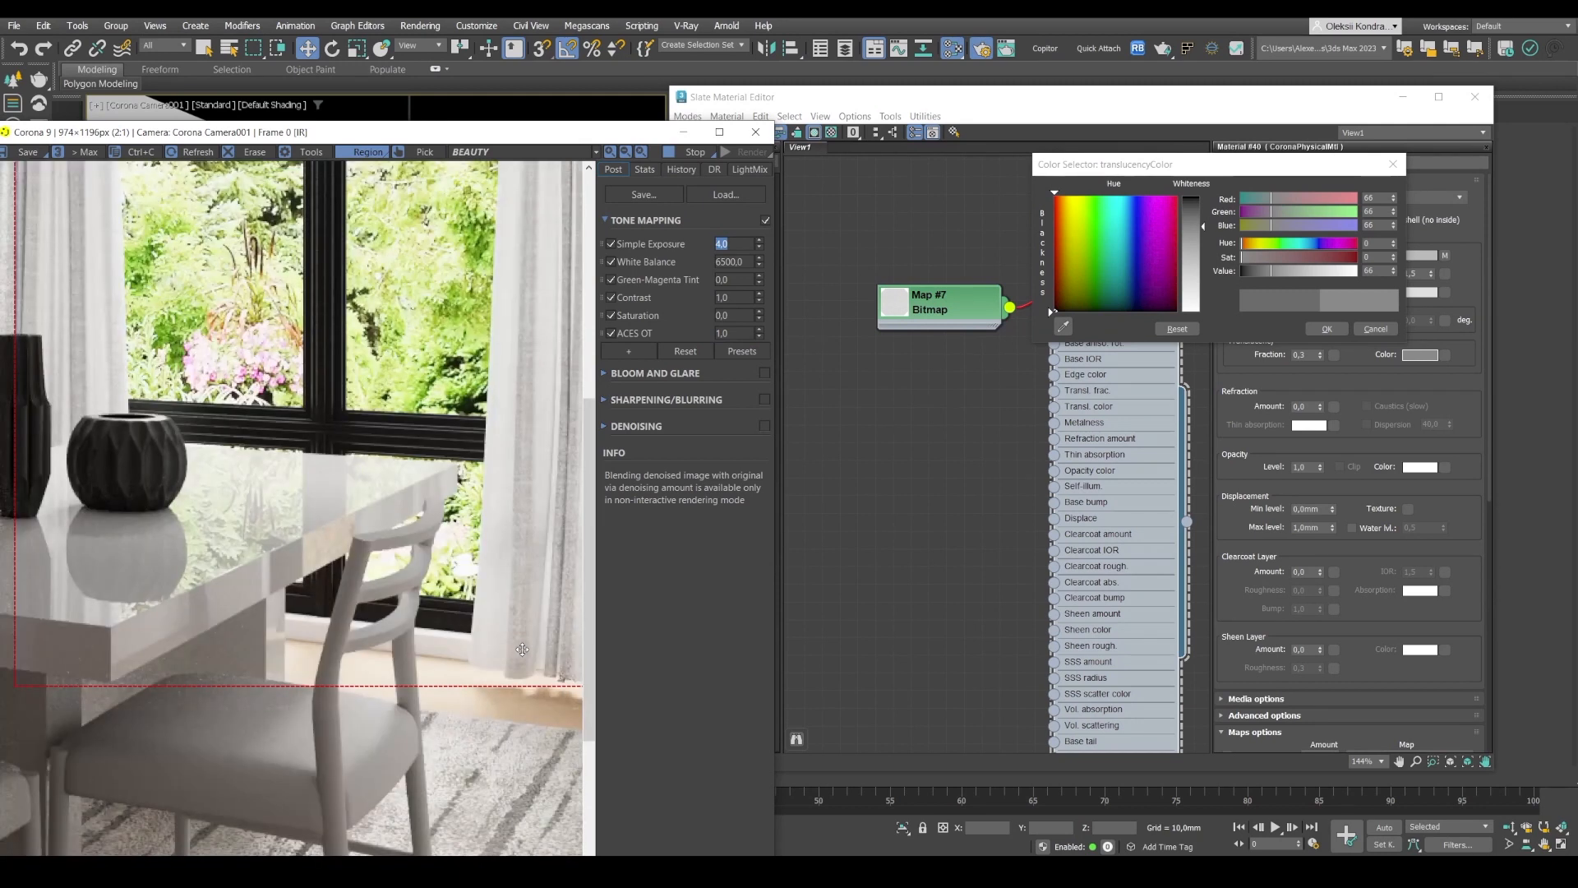
scroll(511, 631, "down", 1)
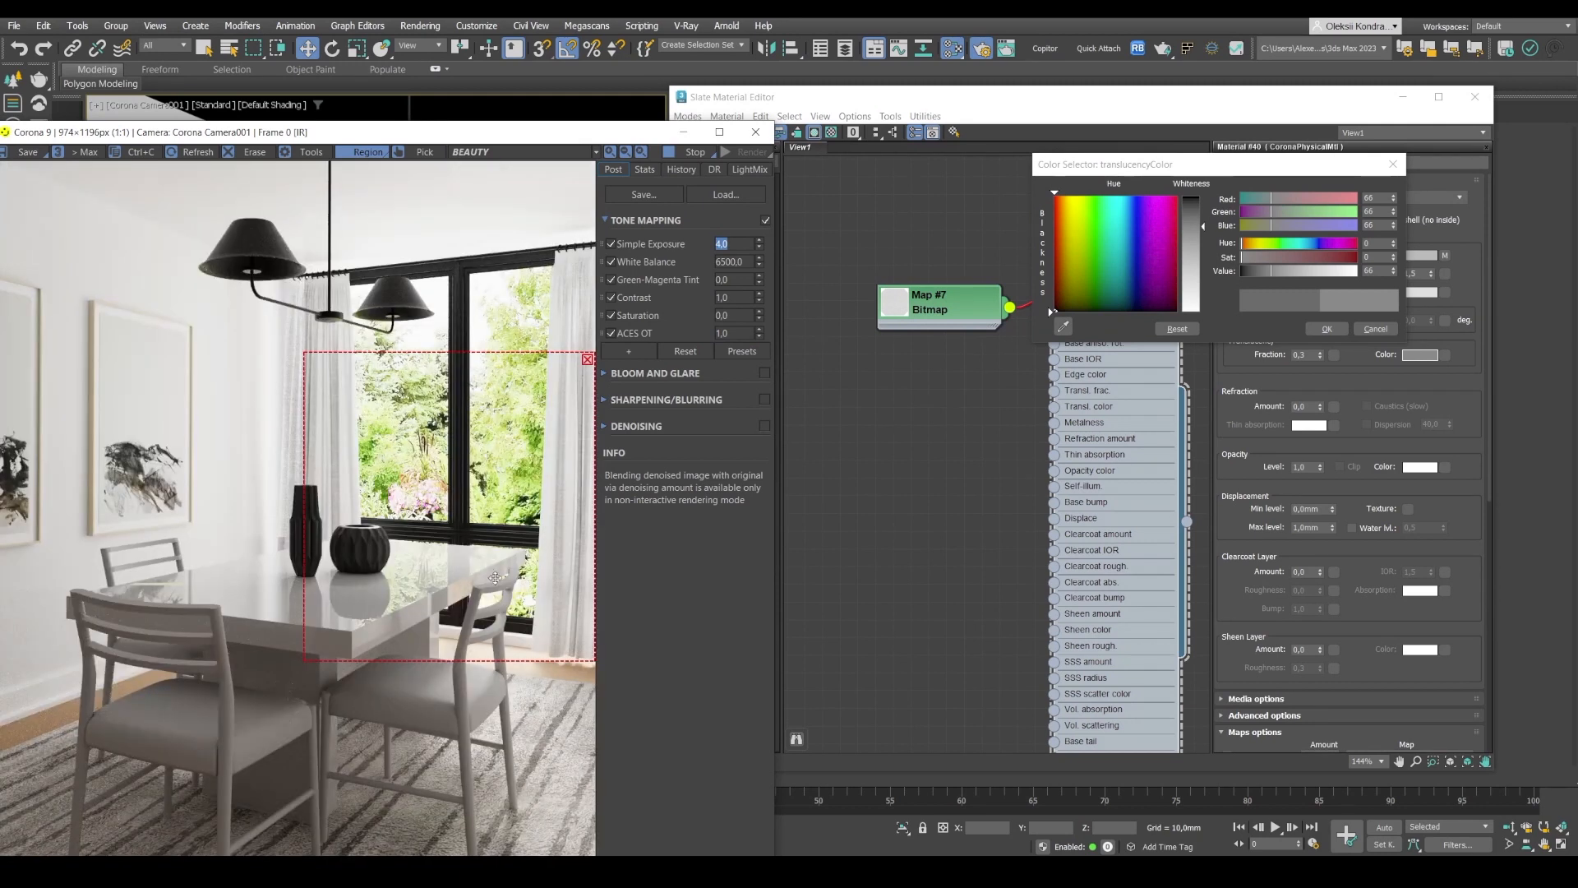
- Move the render region over the left curtain and accept the grey translucency color
left_click_drag(413, 449, 374, 417)
left_click(1310, 327)
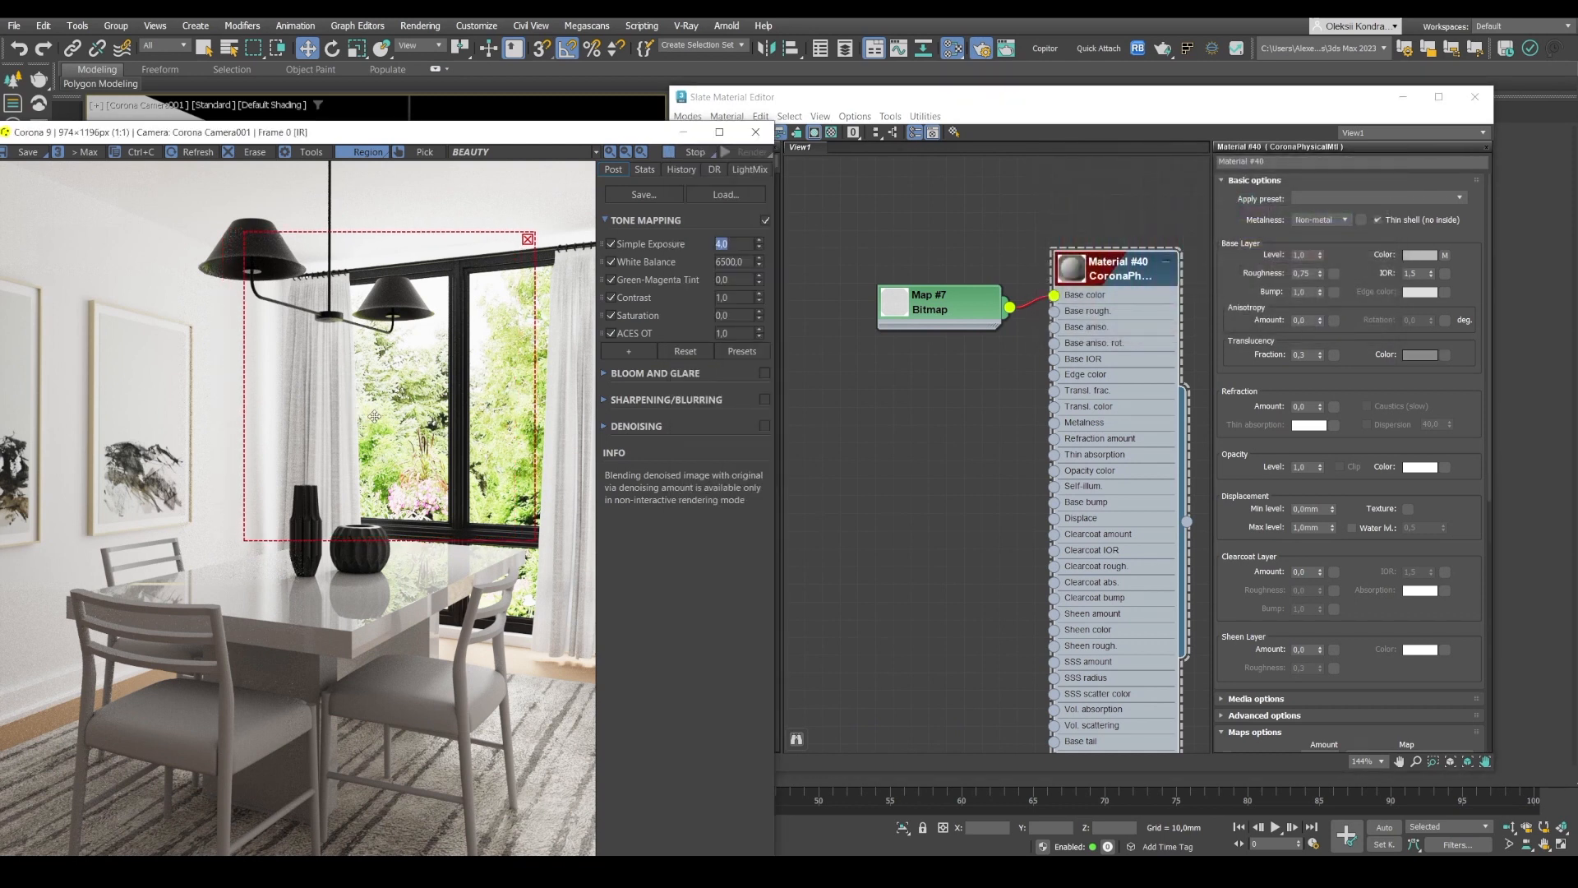
left_click_drag(389, 131, 451, 47)
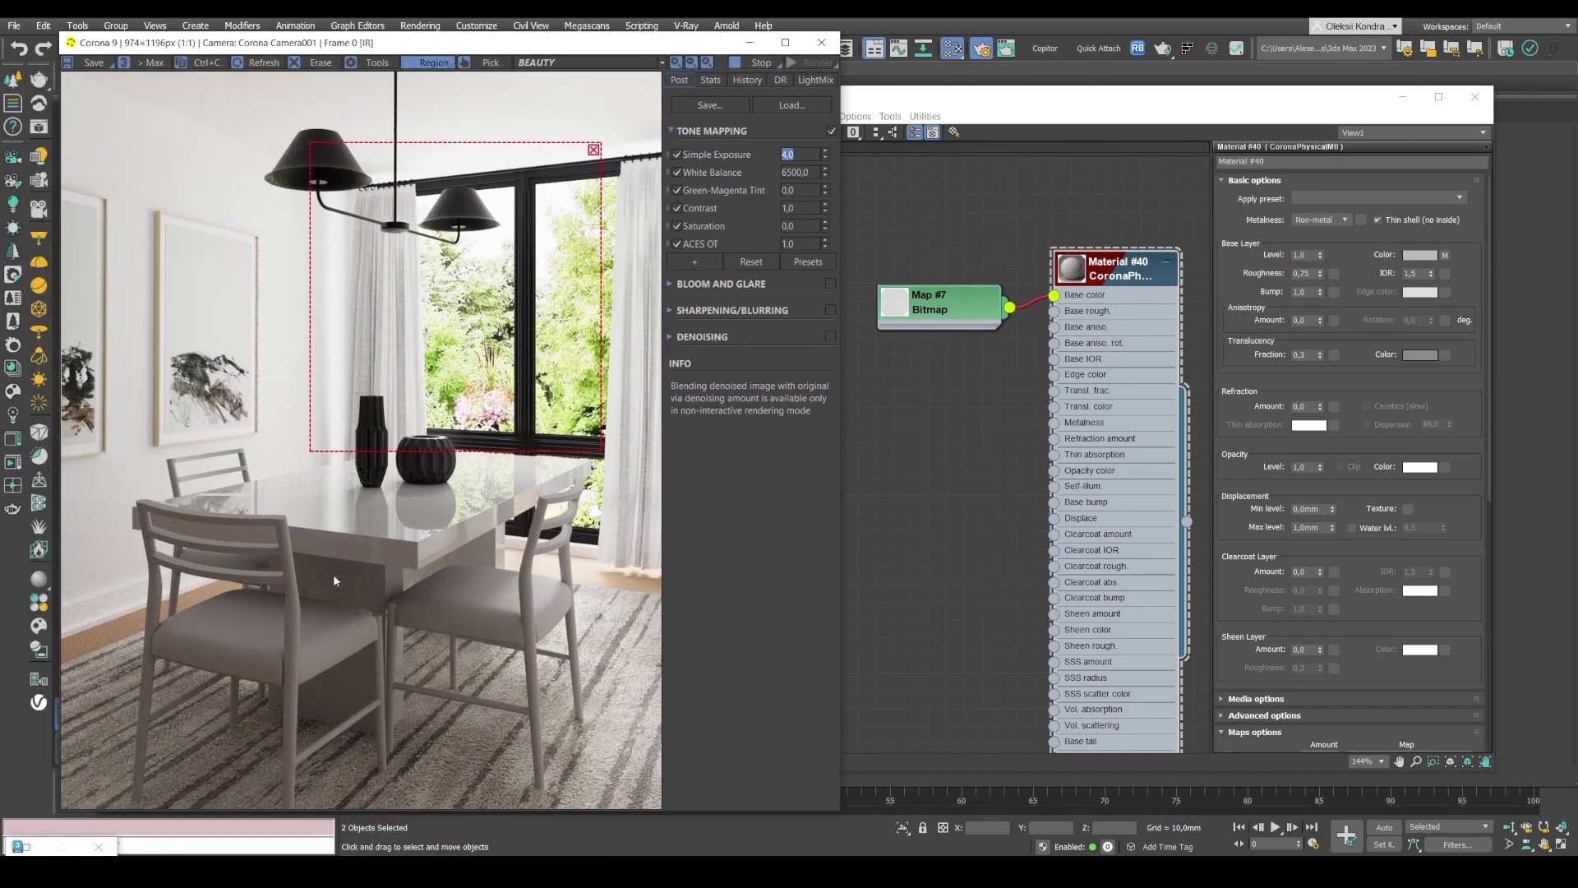
- Reposition the fabric bitmap node beside the curtain material in the node view
scroll(1012, 253, "down", 2)
left_click_drag(981, 294, 944, 331)
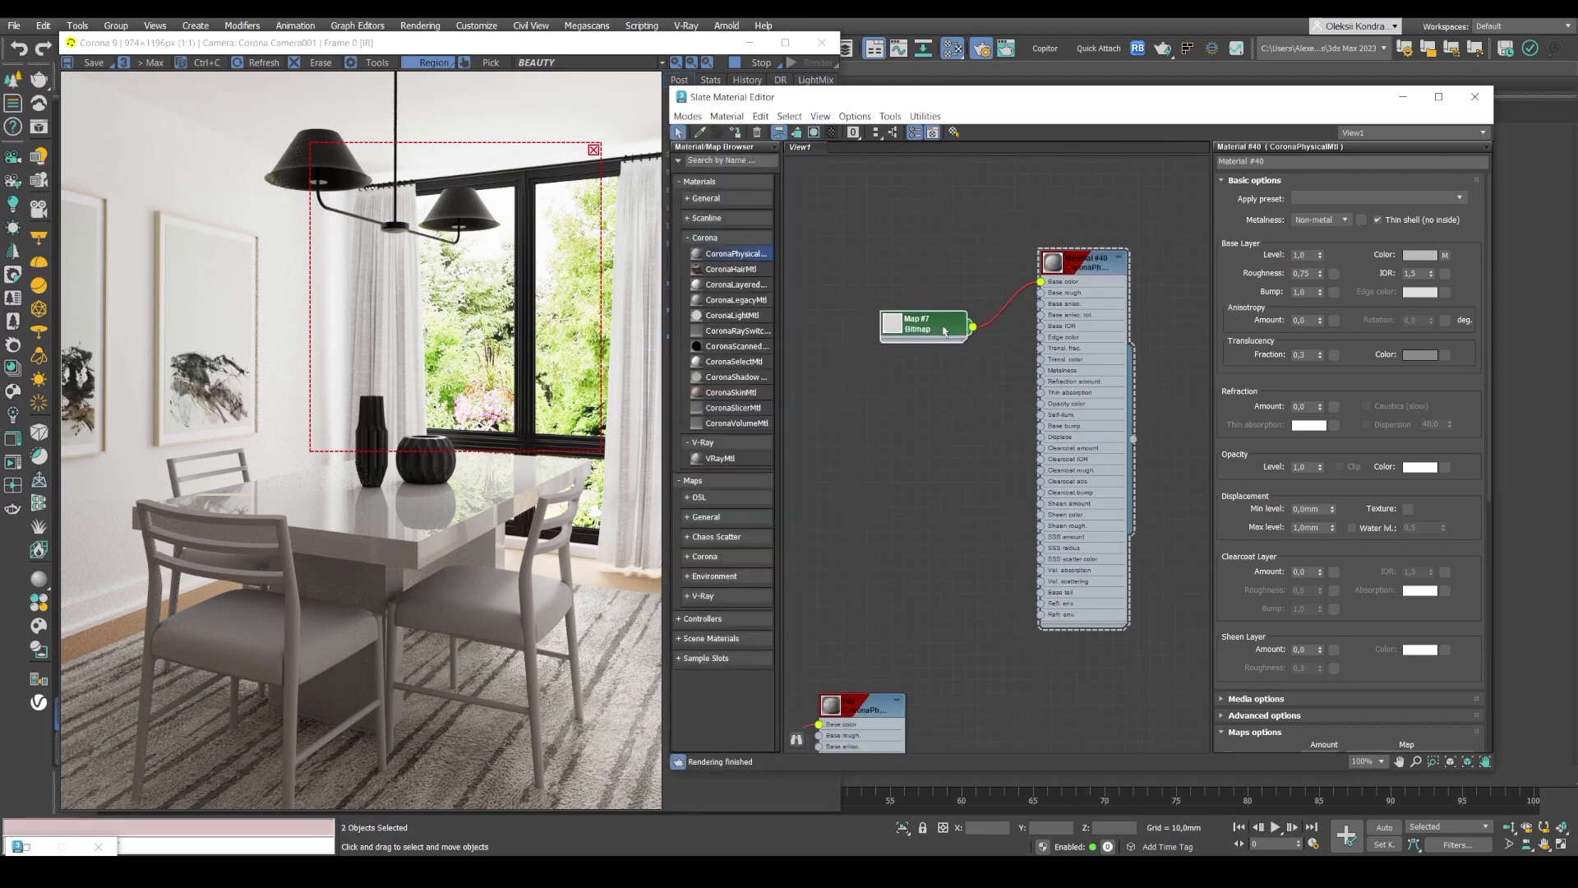
scroll(892, 378, "down", 1)
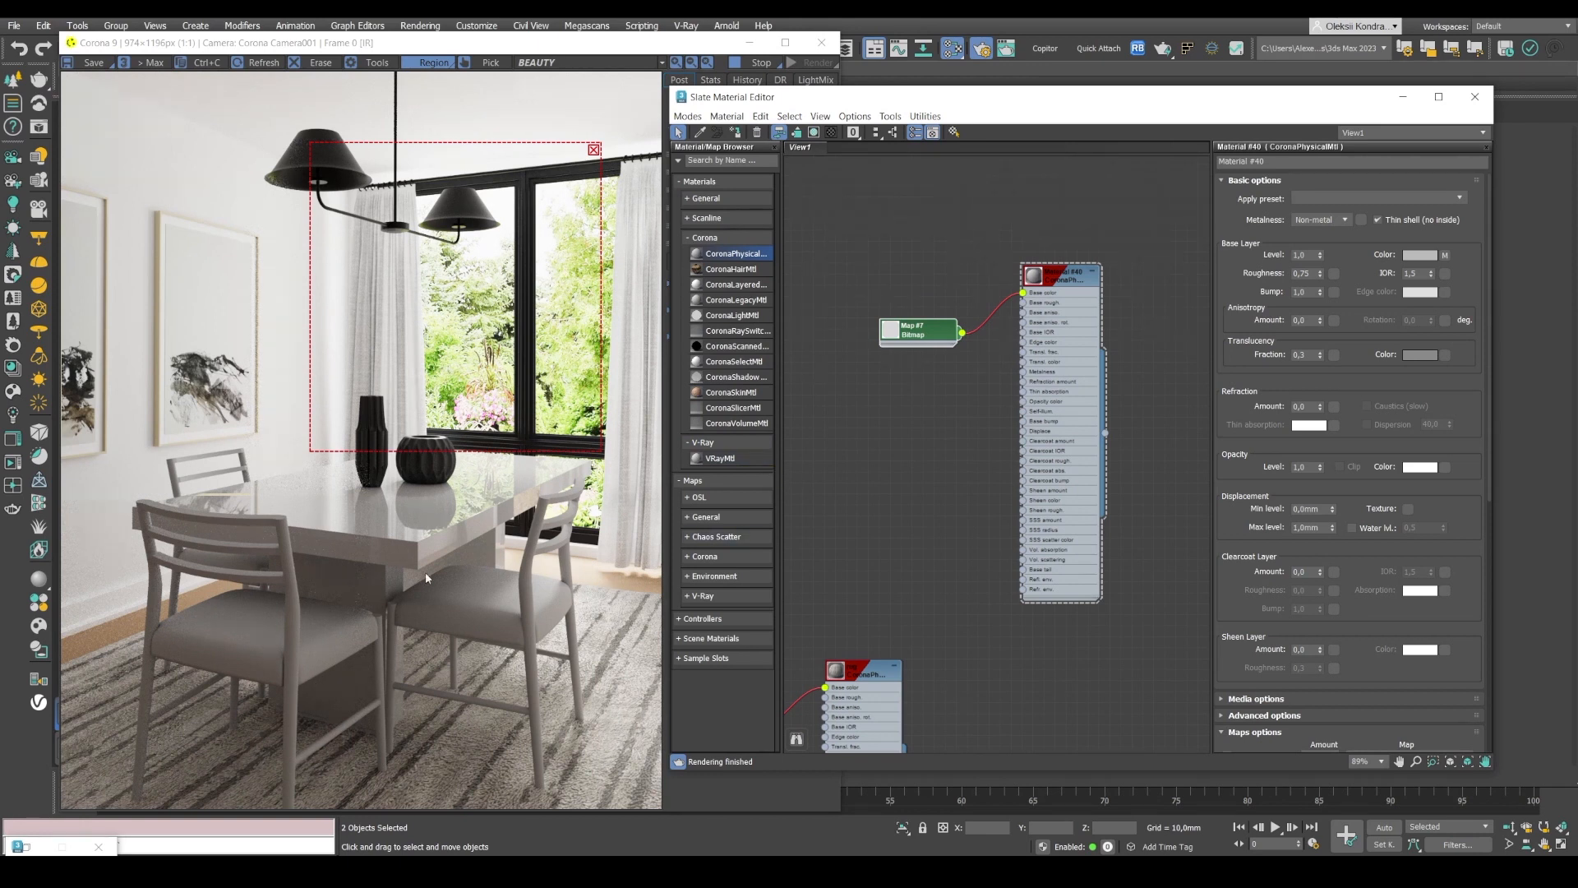
- Move the render region over the front chair and table base, and clear the modeling view of the material editor and Transform Type-In windows
left_click_drag(377, 409, 192, 720)
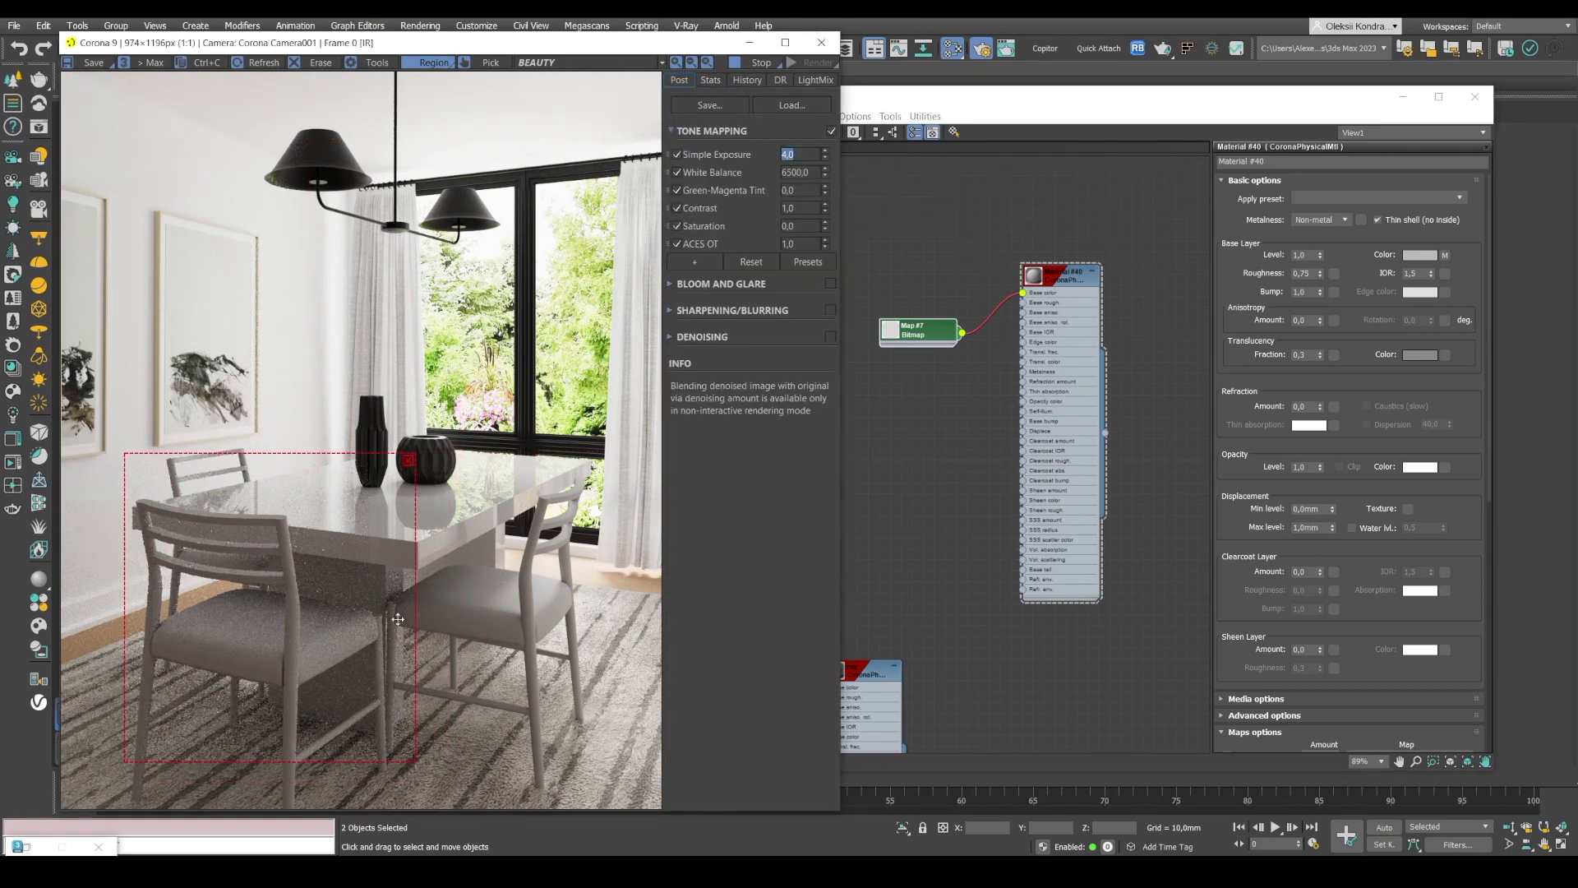
left_click(1405, 99)
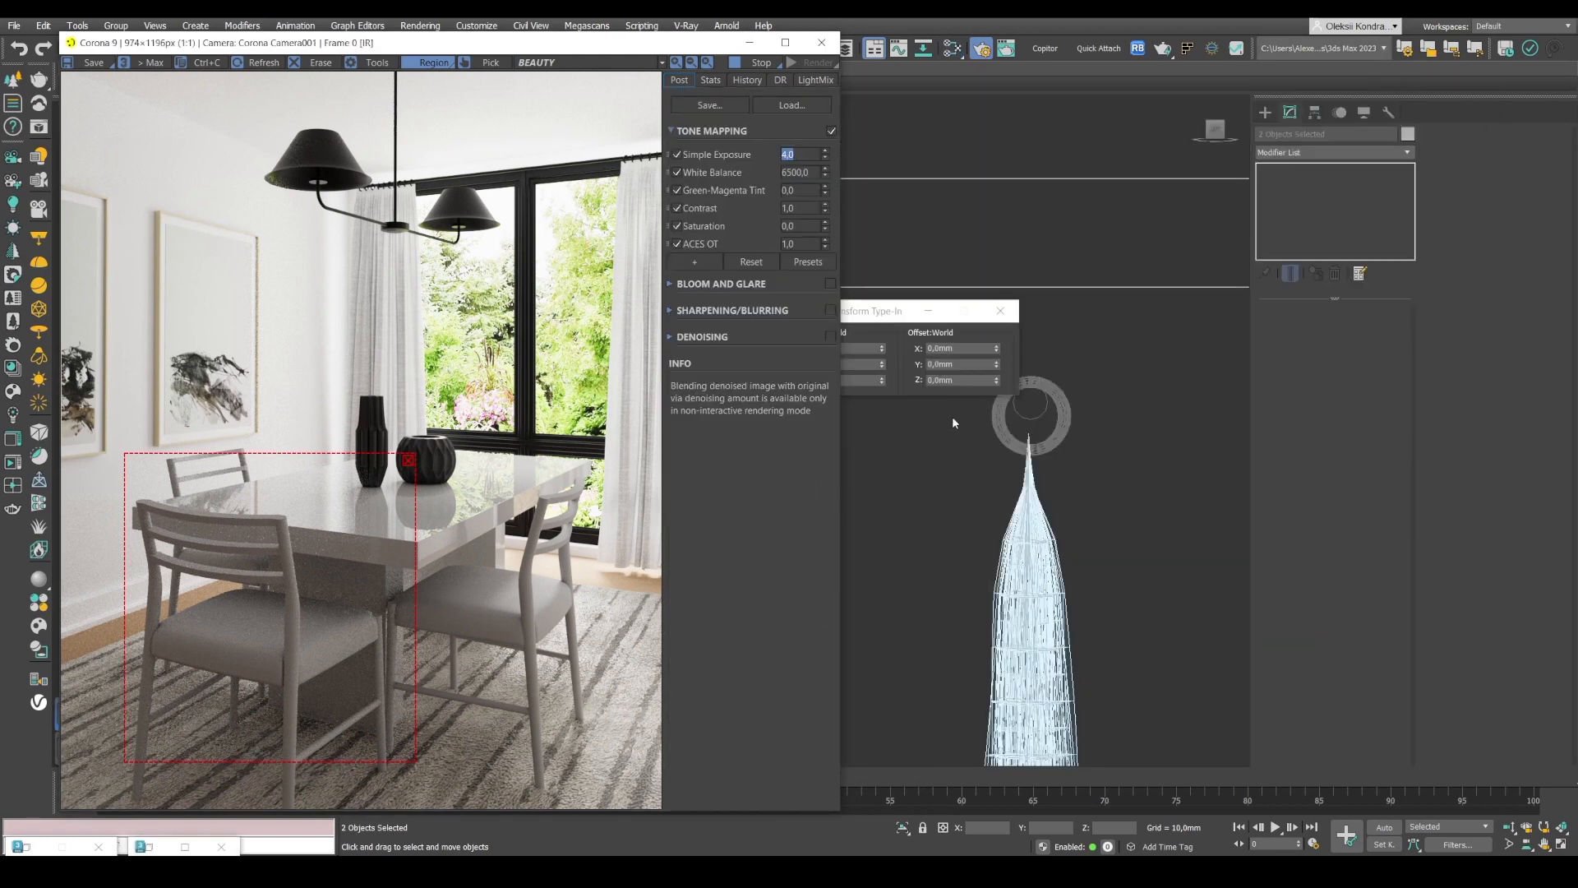
left_click(1067, 429)
left_click(994, 319)
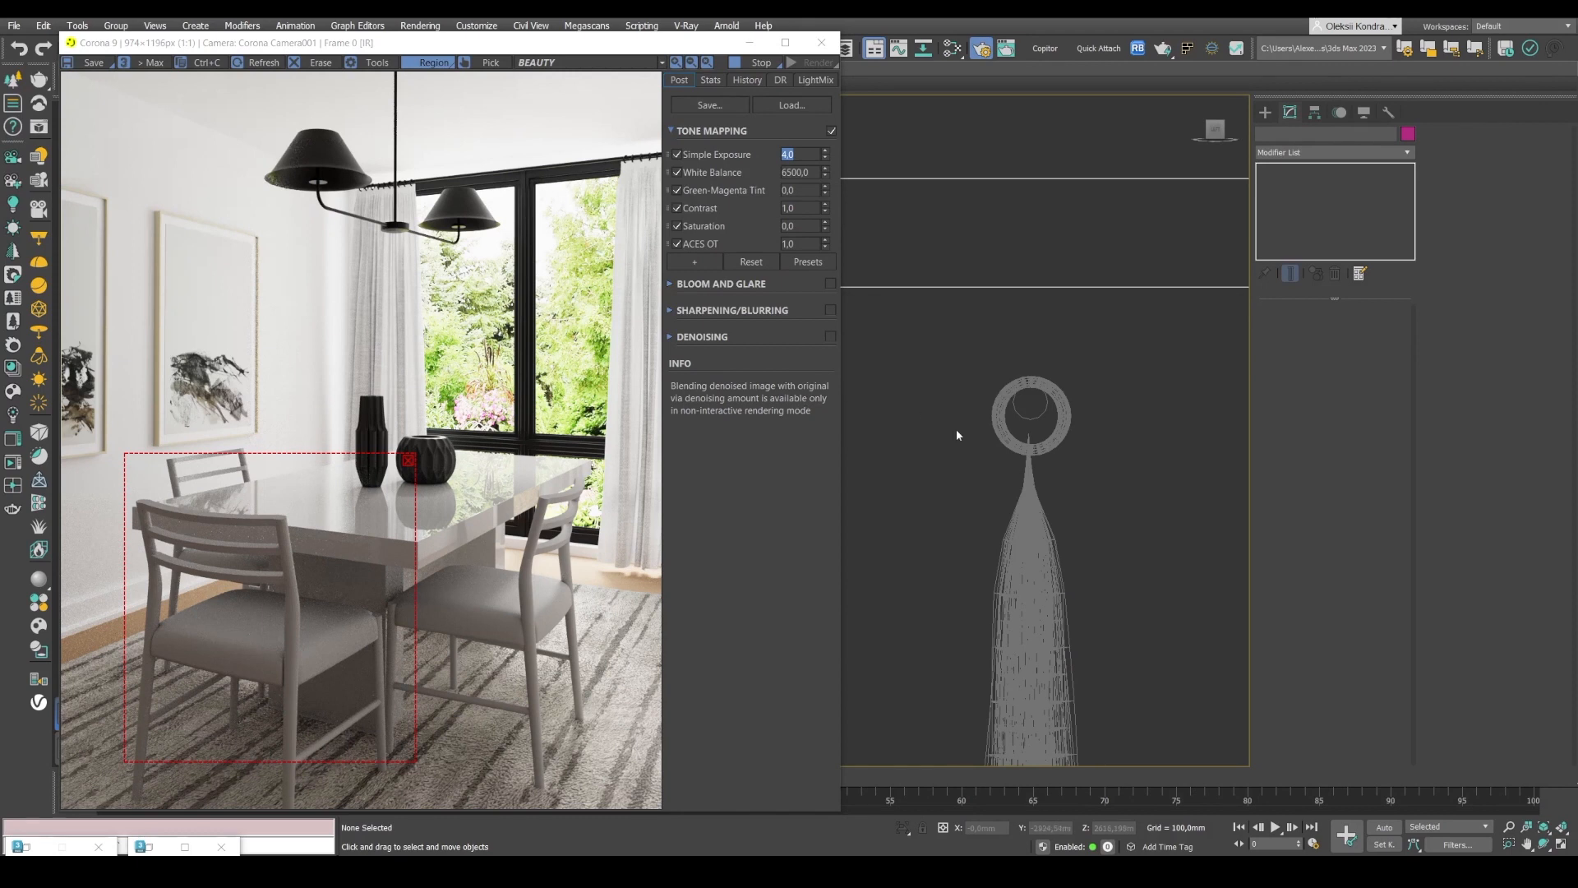
- Switch the viewport to the top view and delete the chair standing nearest the camera in front of the table
key("t")
scroll(937, 344, "up", 5)
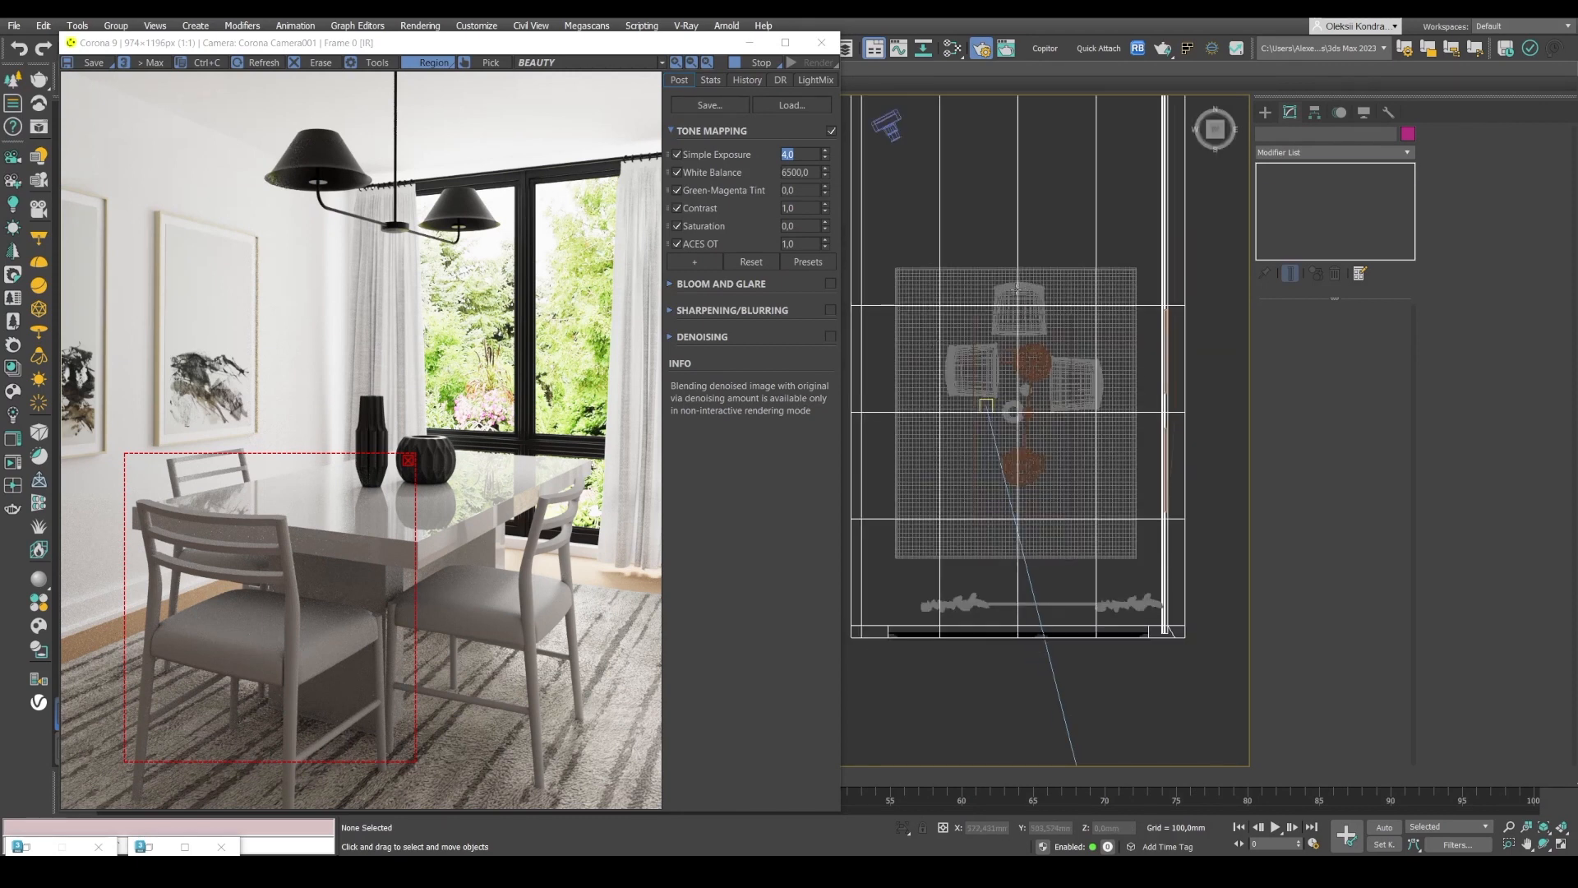
scroll(1029, 247, "up", 3)
left_click(989, 293)
key("Delete")
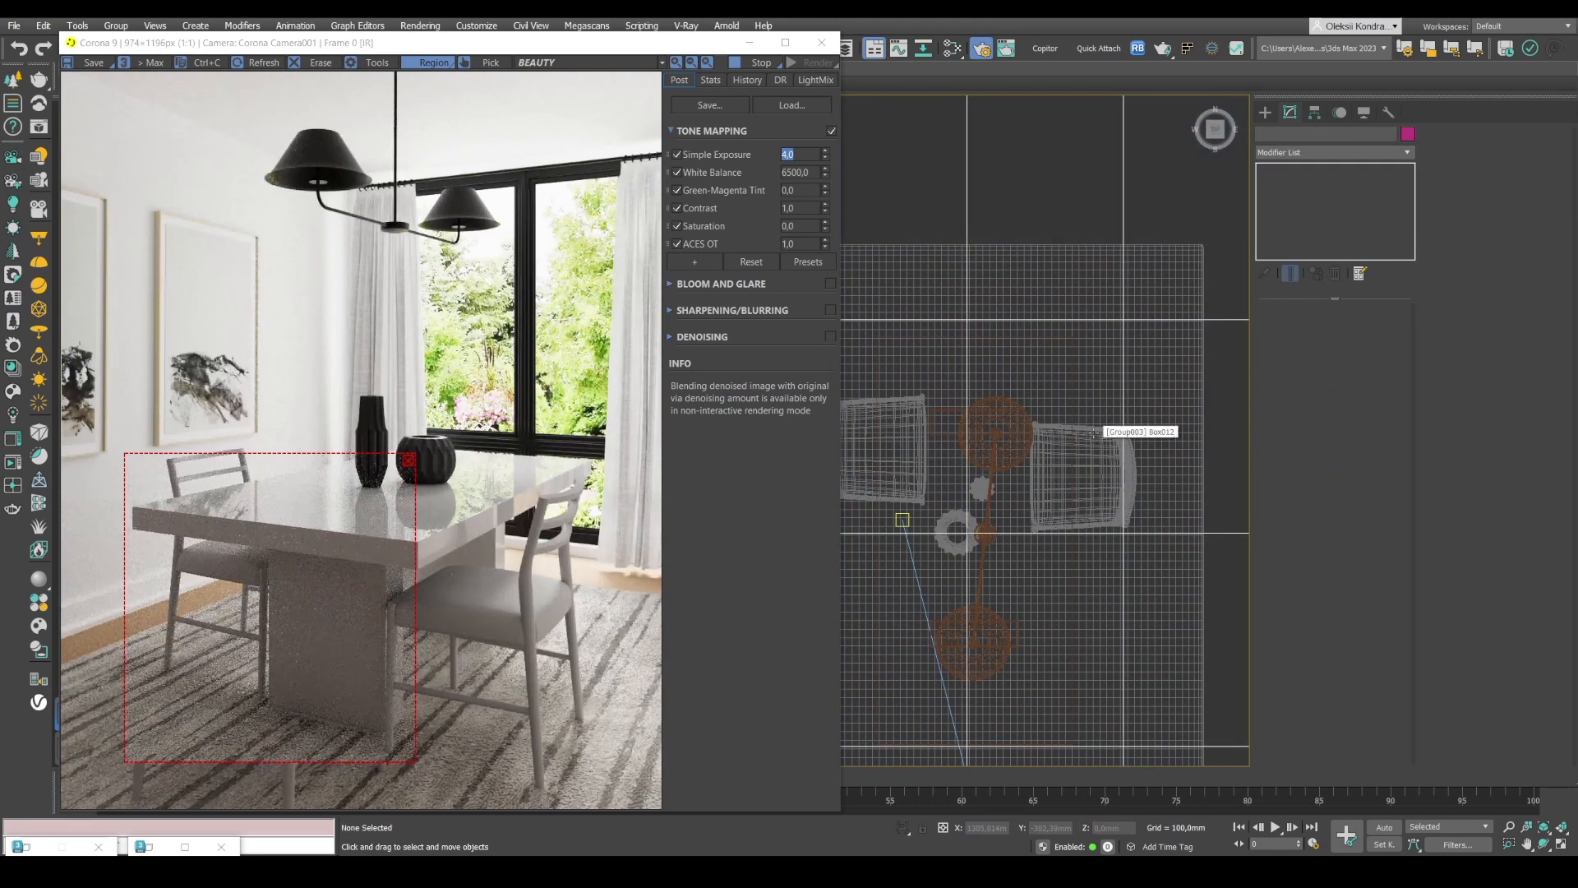
- Restore the deleted front chair, and delete the two chairs standing on either side of the table in the top view instead
key("ctrl+z")
left_click(1095, 433)
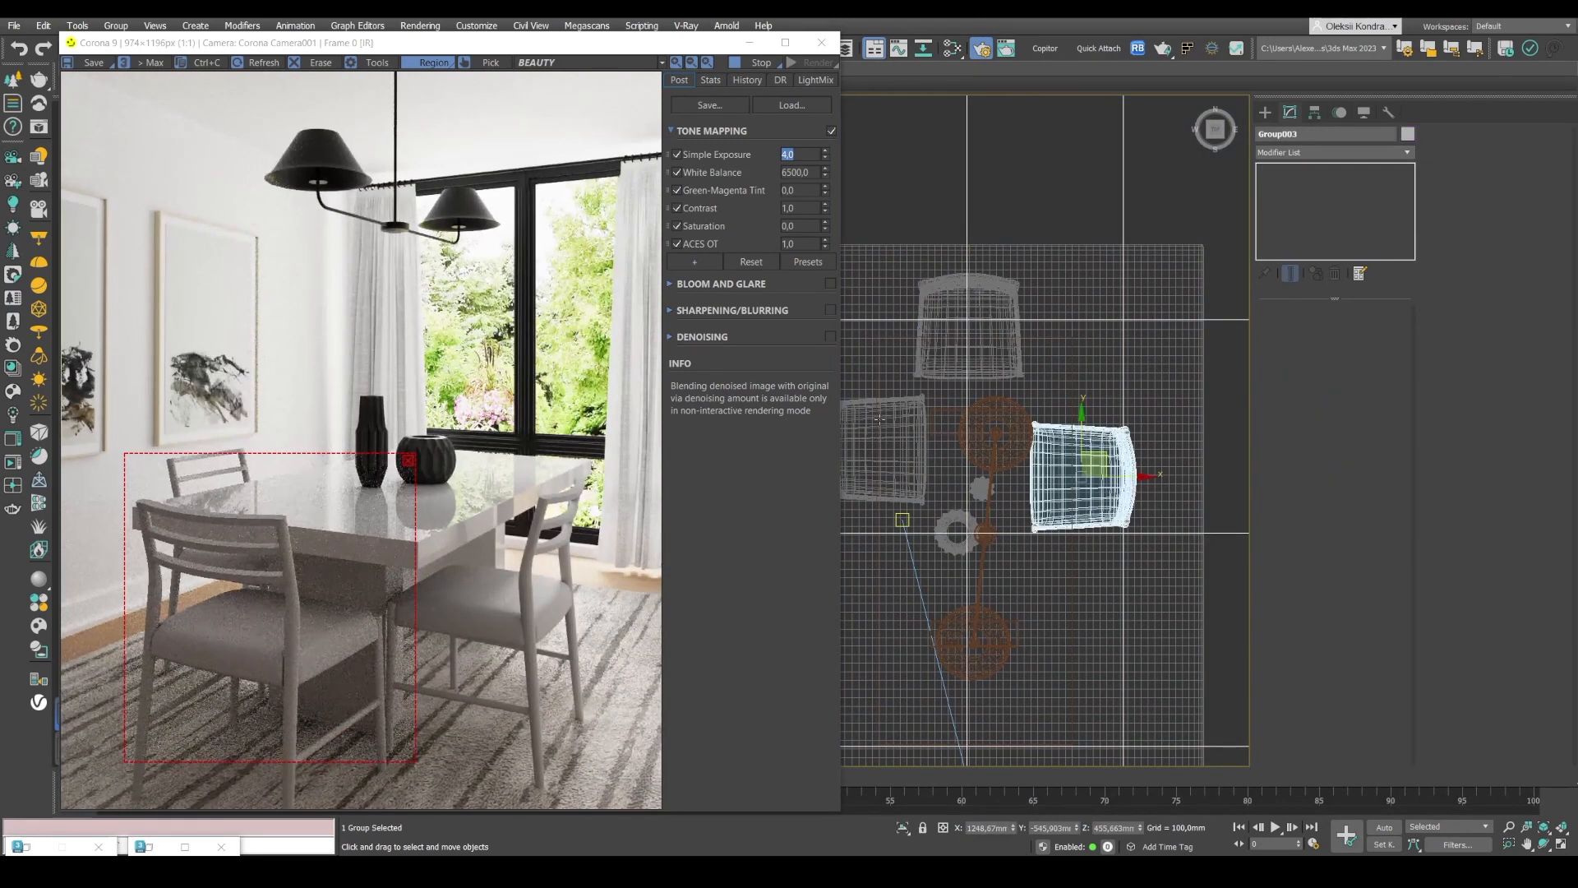
key("Delete")
left_click(861, 402)
key("Delete")
- Select the remaining chair and move the render region over it, with the render window shifted clear of the main toolbar
left_click(939, 285)
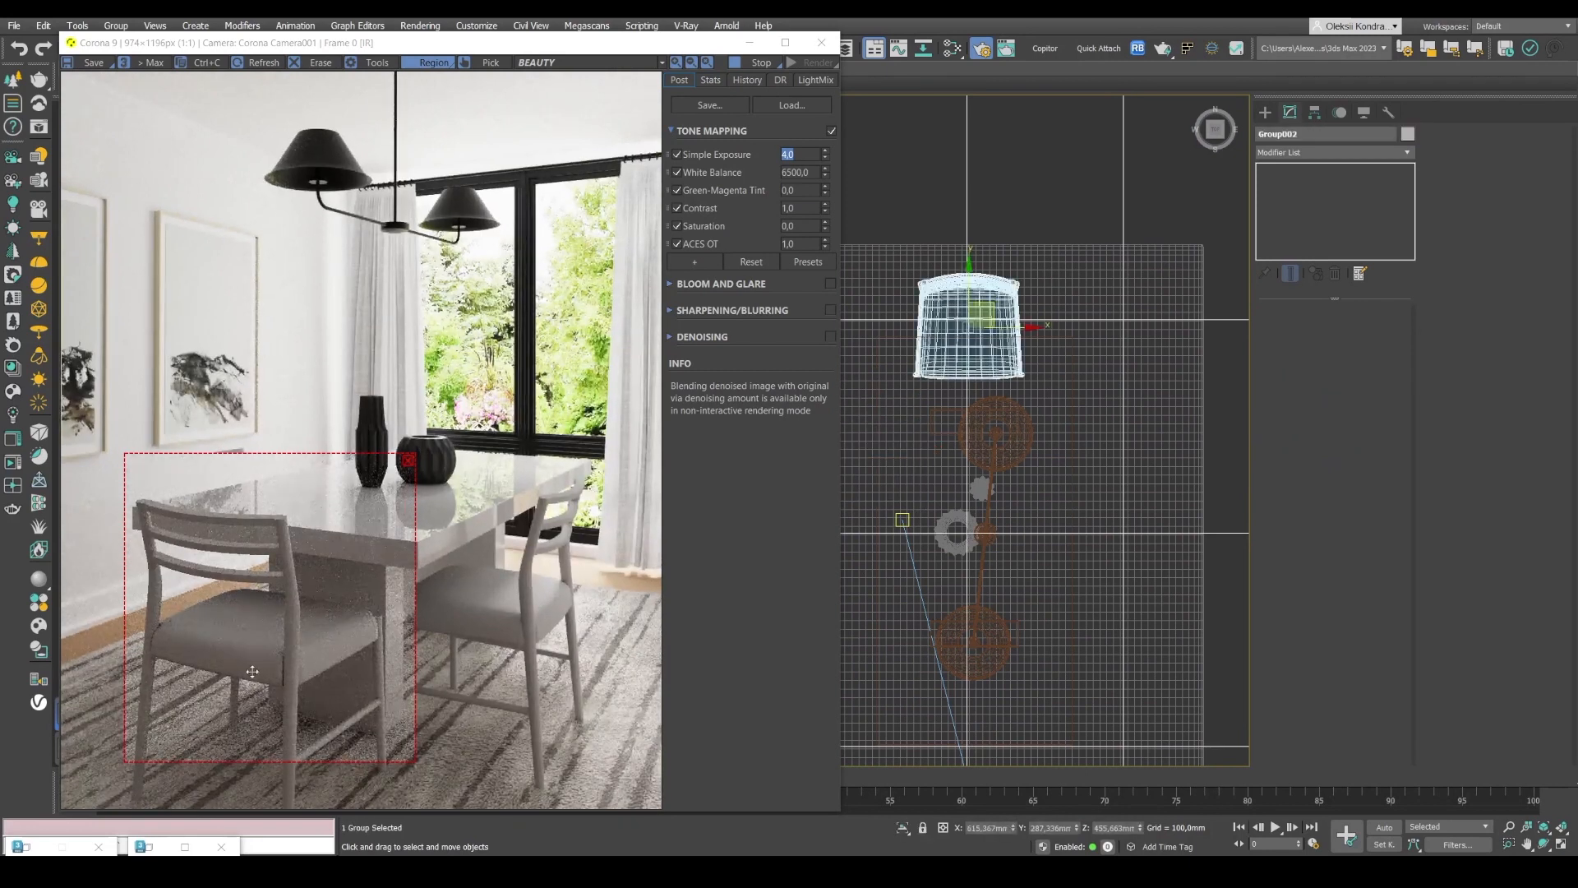
left_click_drag(249, 675, 245, 679)
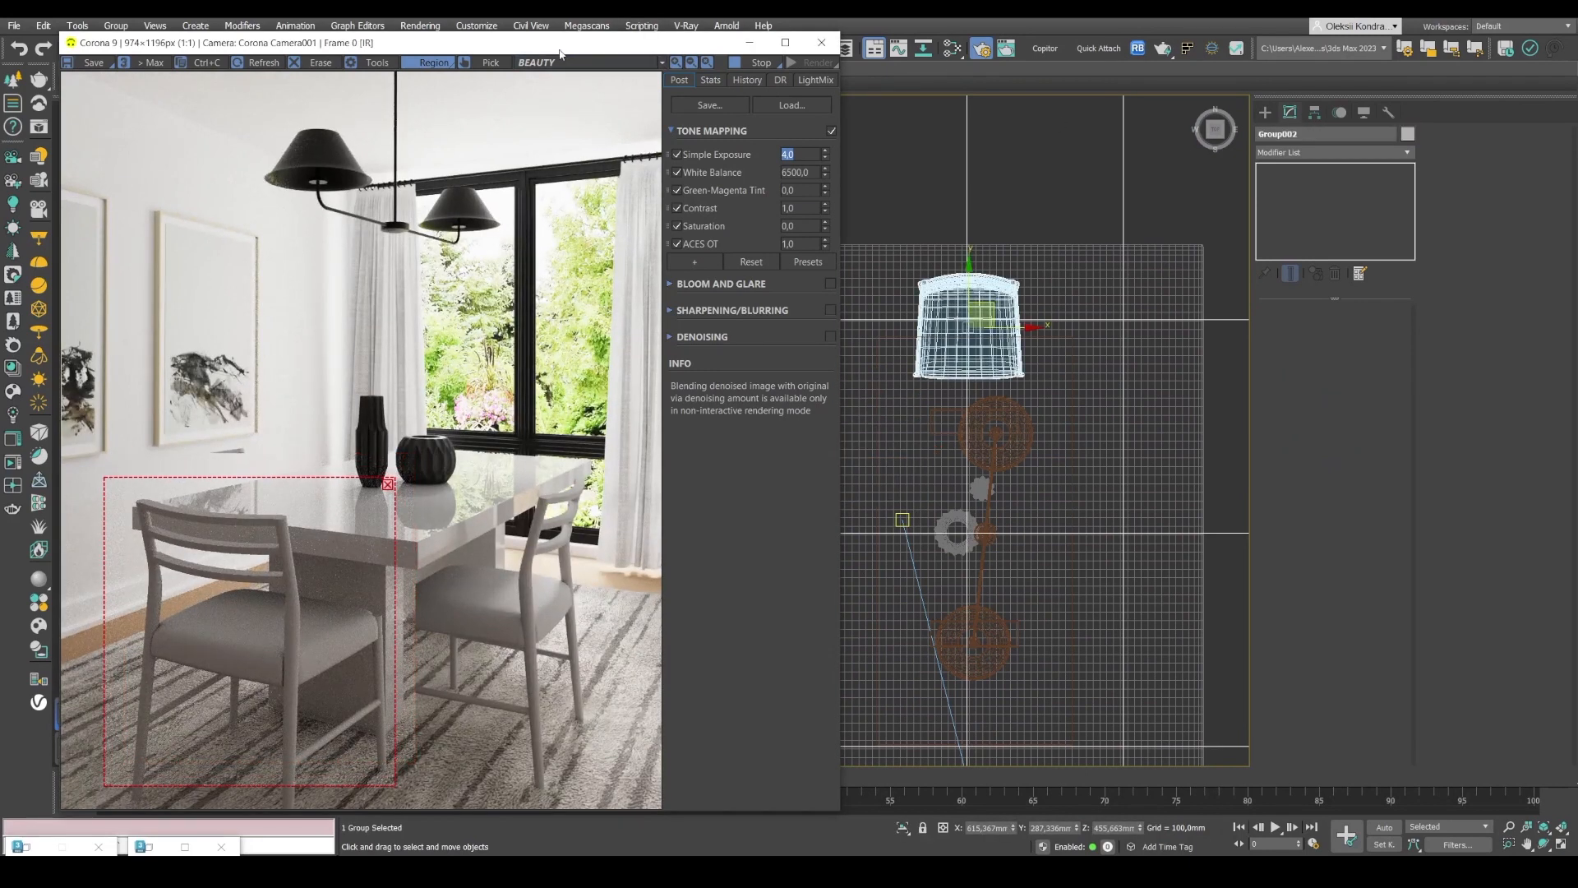
left_click_drag(559, 51, 544, 146)
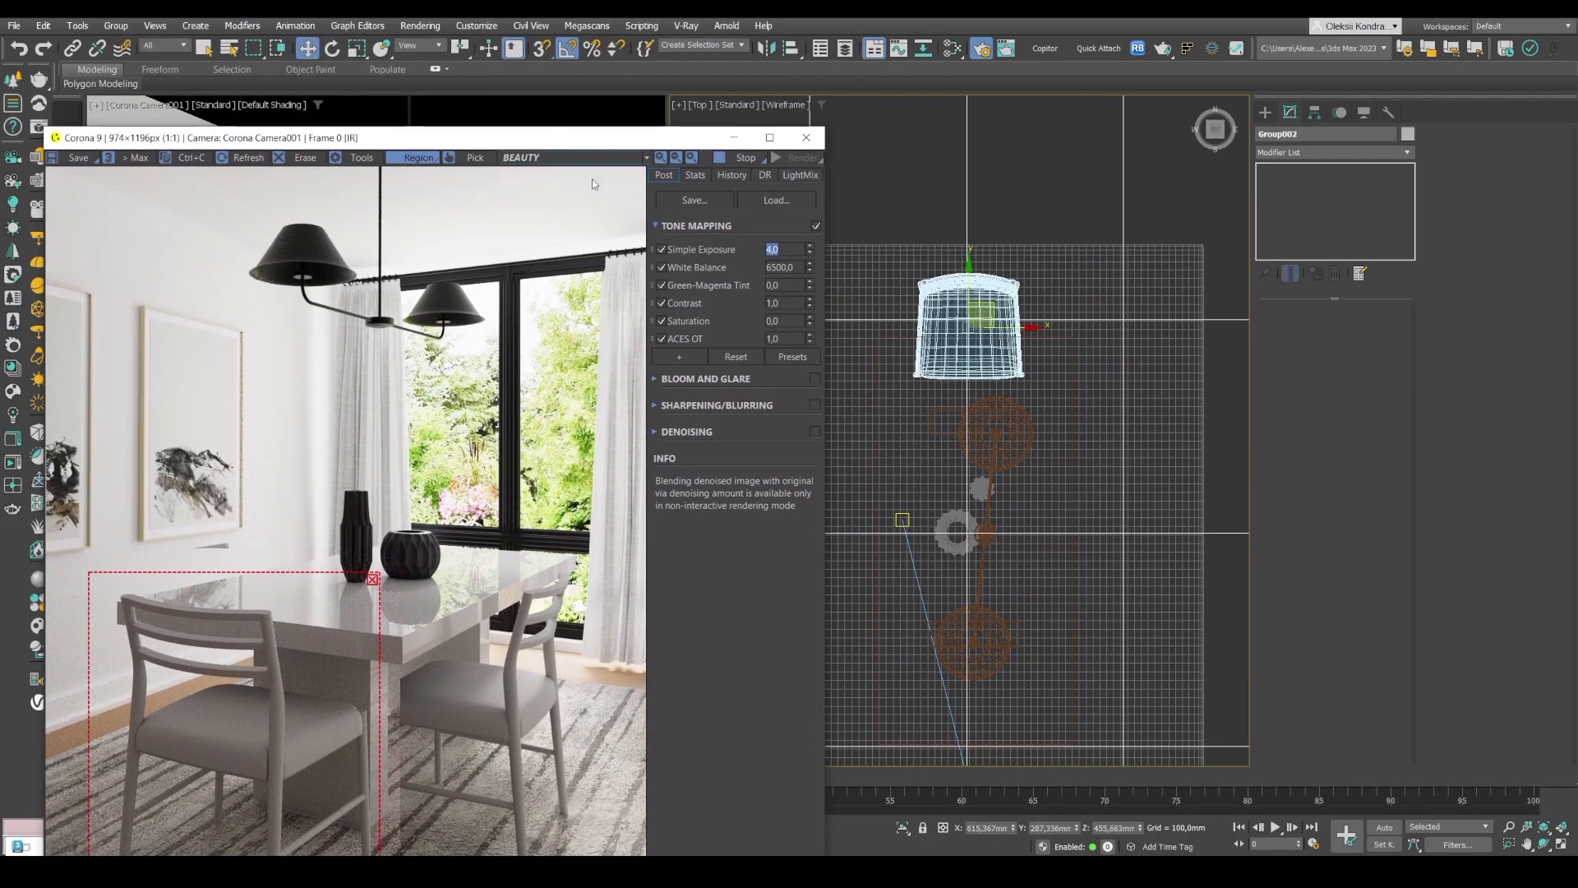
- Open the remaining chair's group and select its seat mesh, with the render window moved back up to show the whole image
left_click(114, 27)
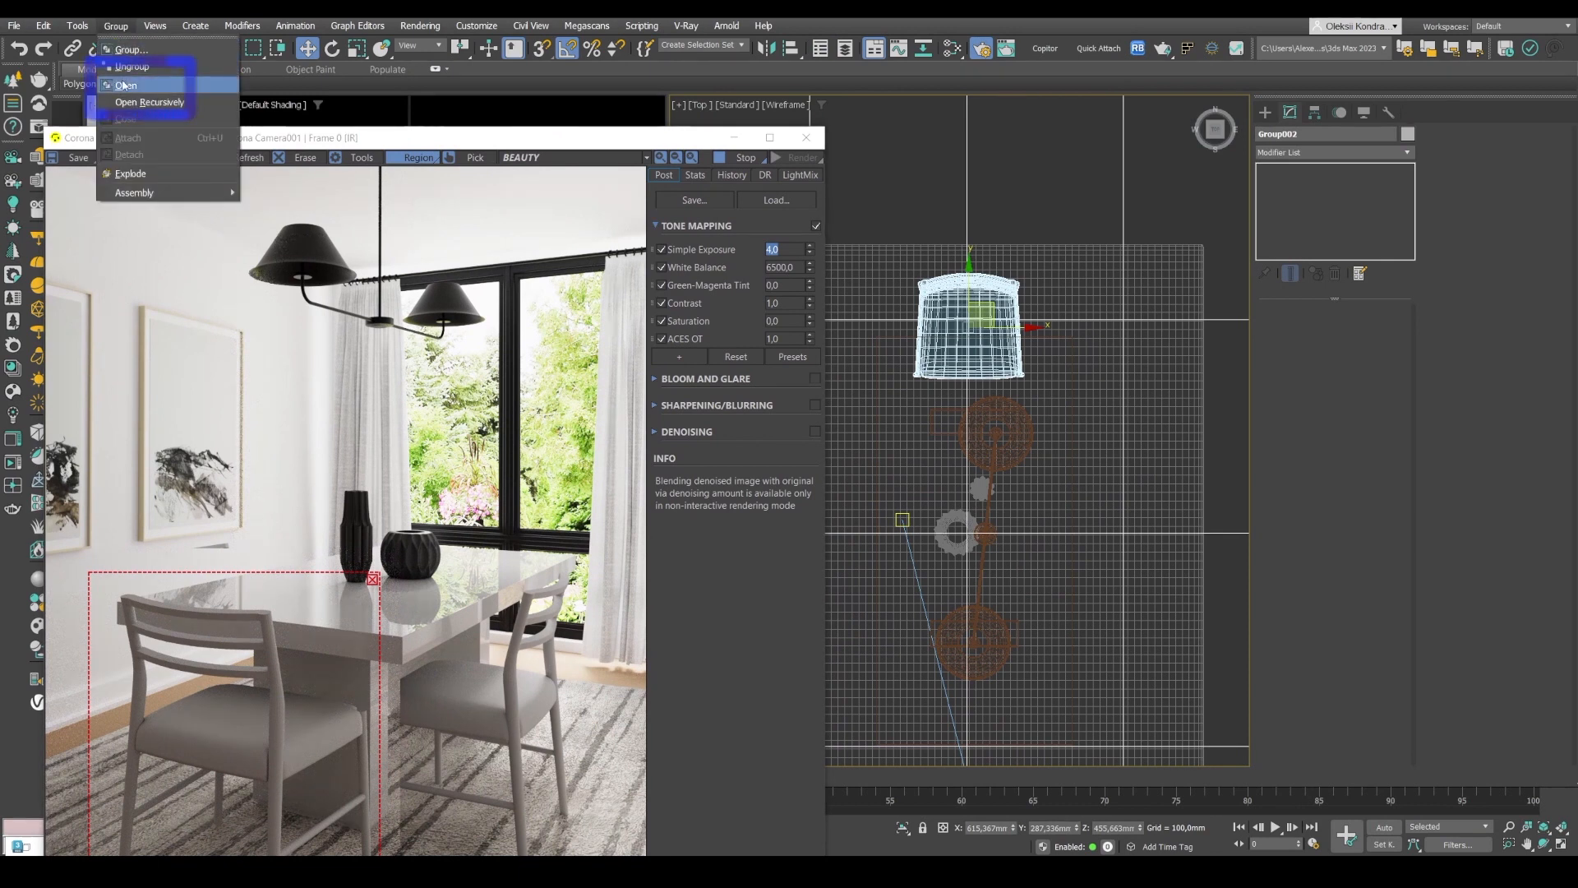
left_click(120, 67)
scroll(943, 310, "up", 5)
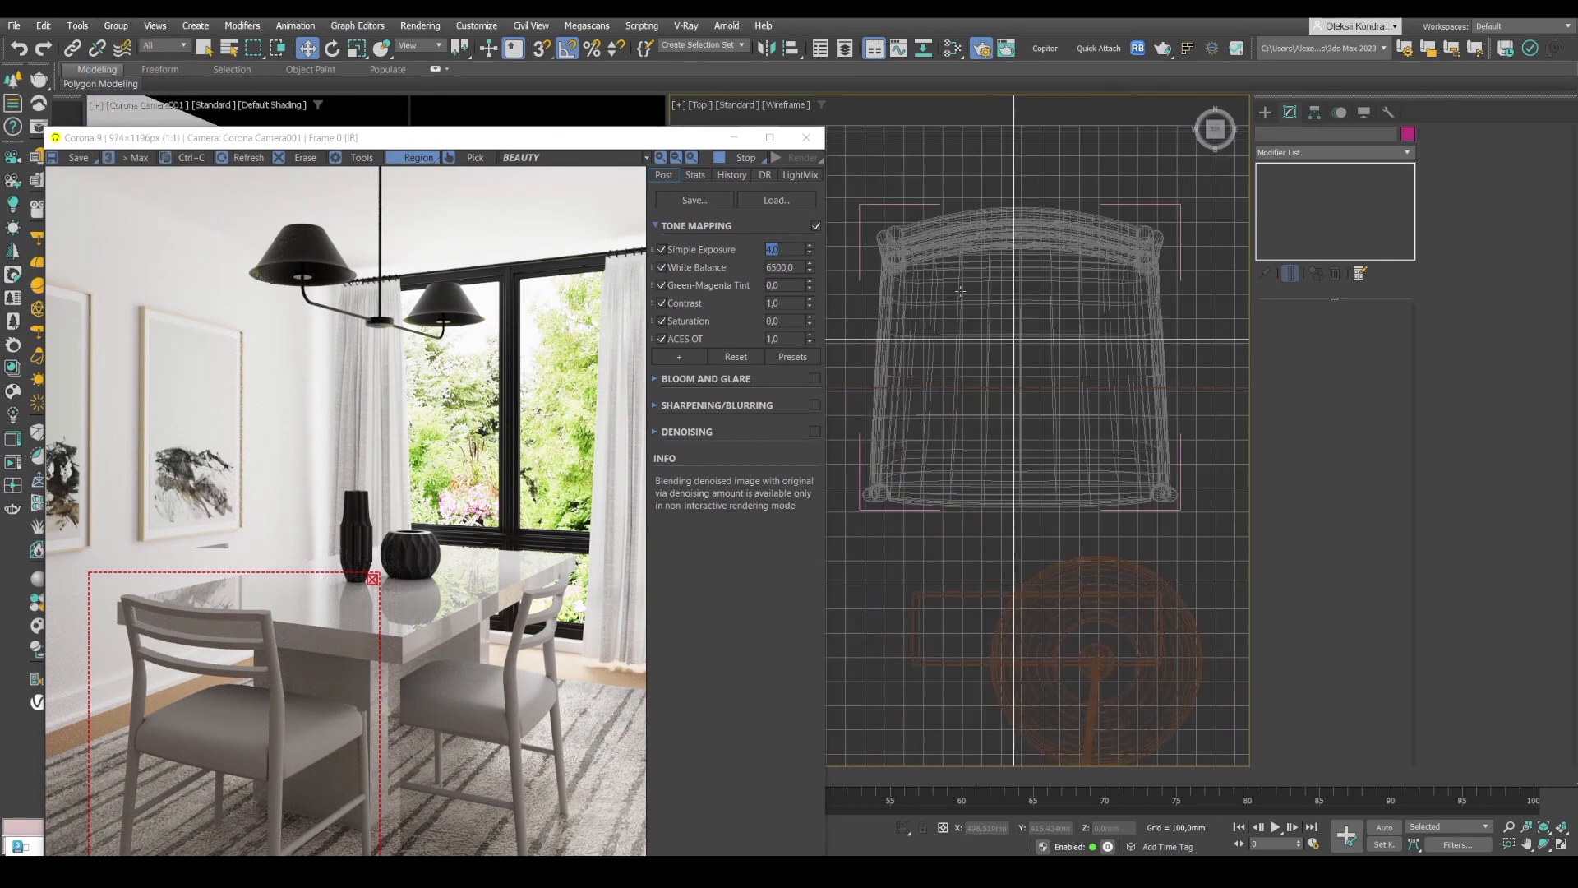
left_click(960, 291)
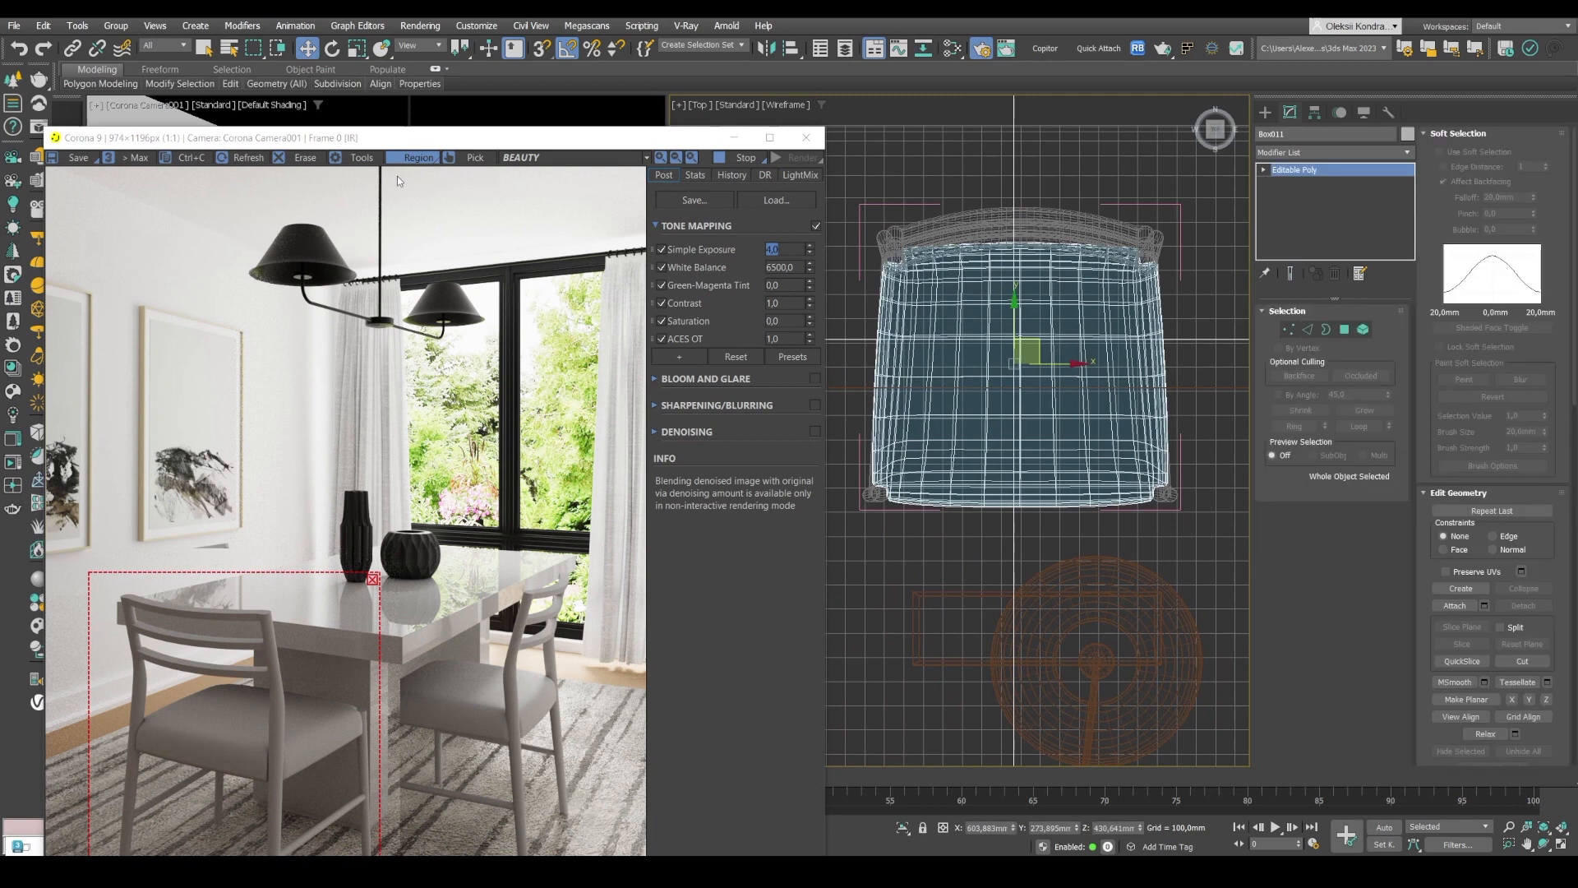
left_click_drag(378, 143, 412, 24)
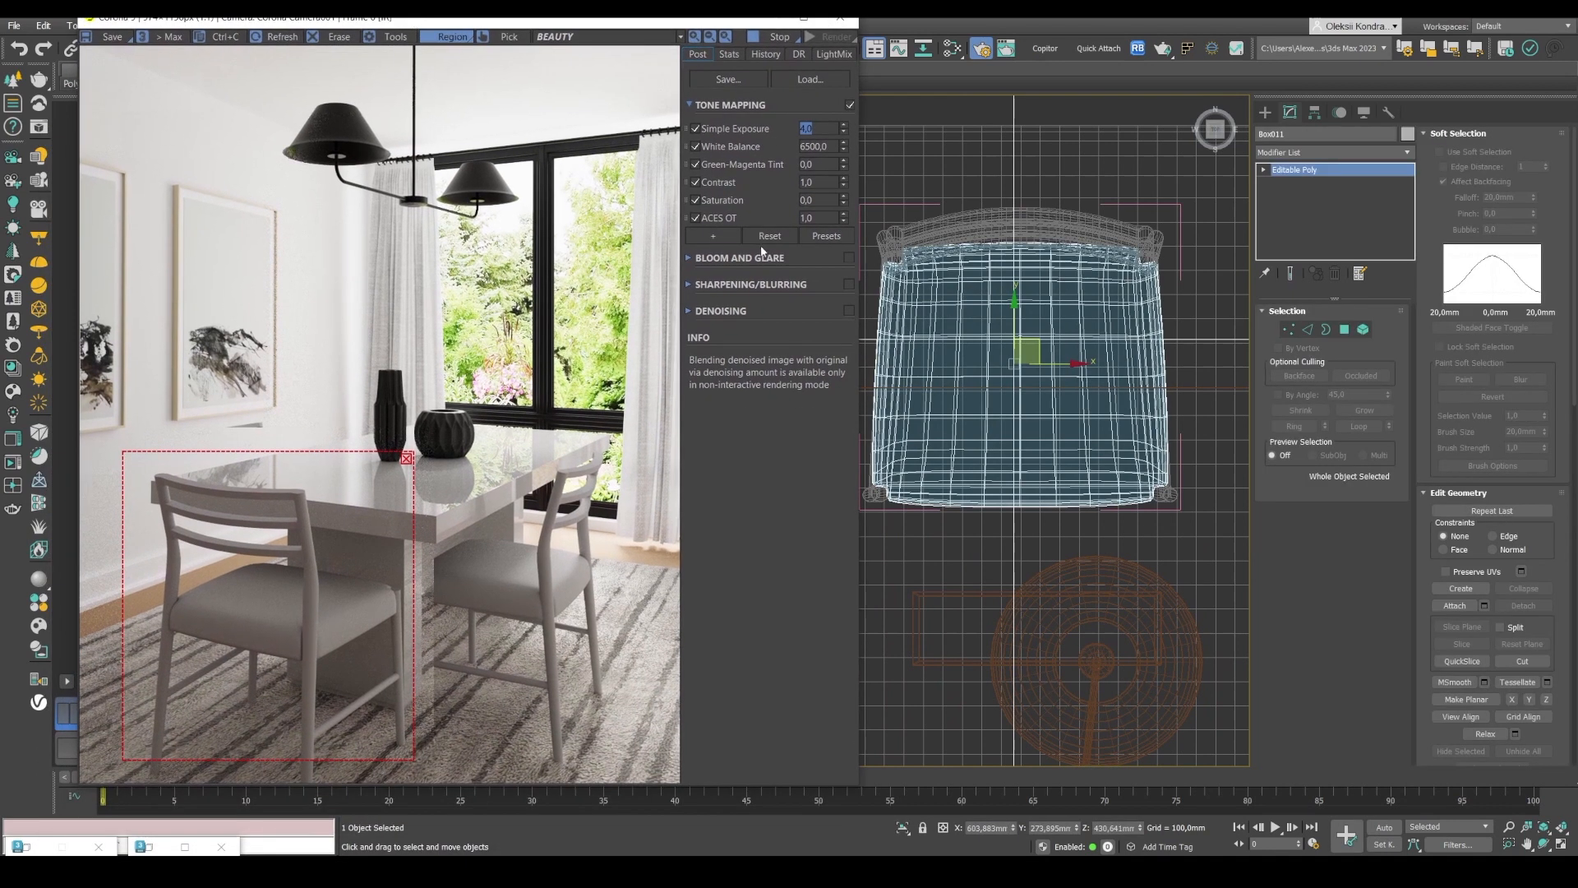
- Open the Slate Material Editor and add a new CoronaPhysicalMtl beside the existing material nodes
key("m")
scroll(988, 296, "down", 2)
middle_click_drag(996, 264, 913, 384)
left_click_drag(743, 258, 1100, 276)
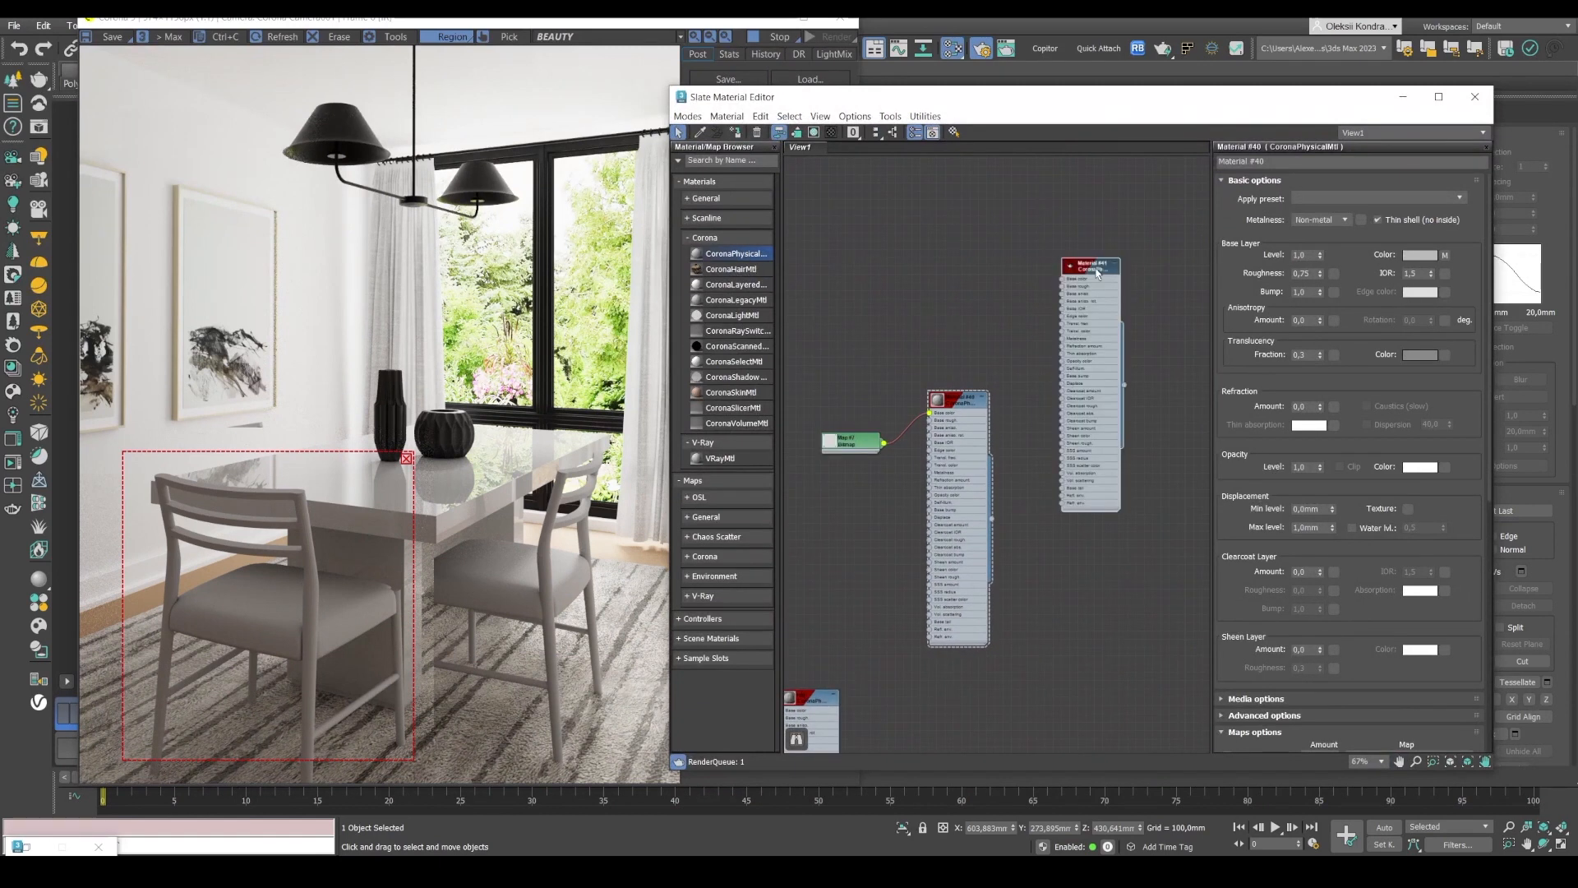
- Copy the fabric bitmap, connect it to the new material's Base color, and assign the material to the chair seat
double_click(838, 443)
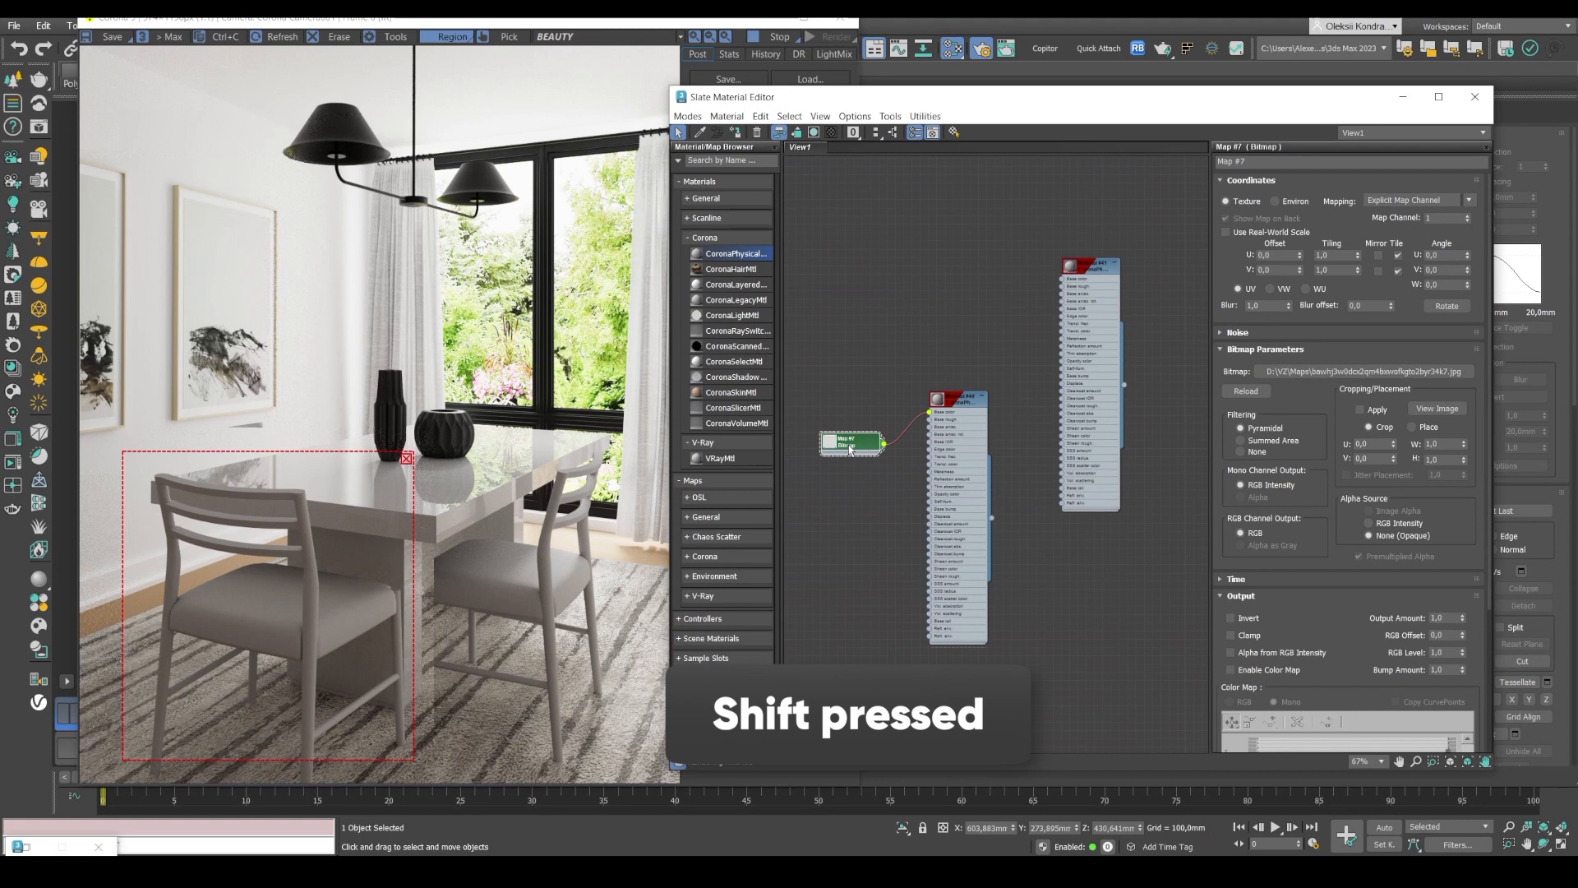
mouse_move(852, 440)
left_mouse_down("shift")
mouse_move(933, 281)
mouse_move(1019, 279)
left_mouse_up("shift")
scroll(1131, 285, "up", 5)
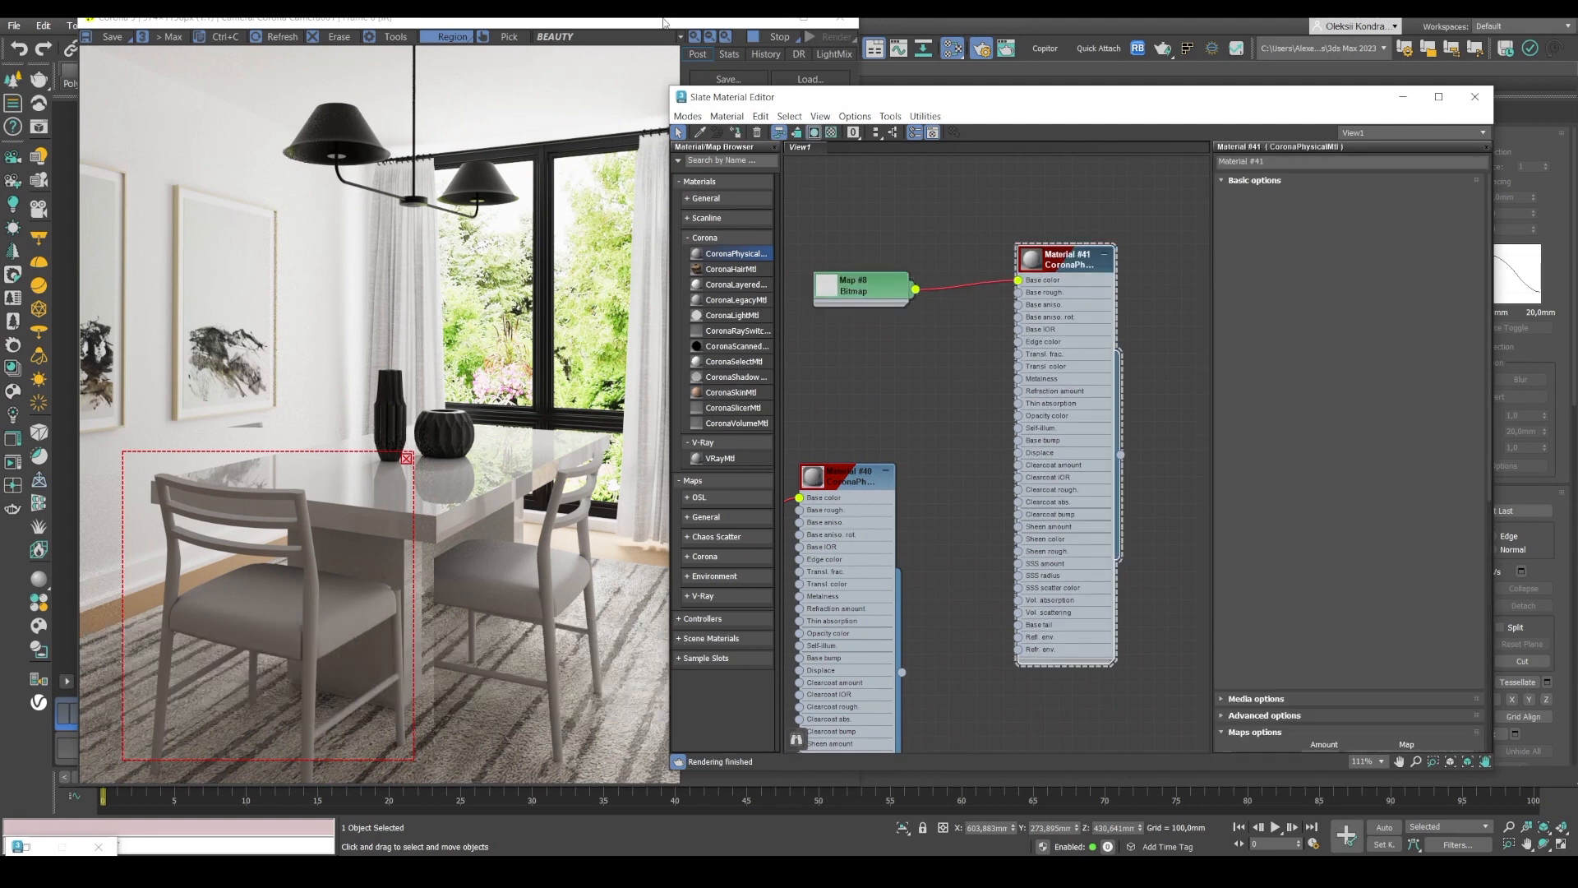
scroll(266, 623, "up", 4)
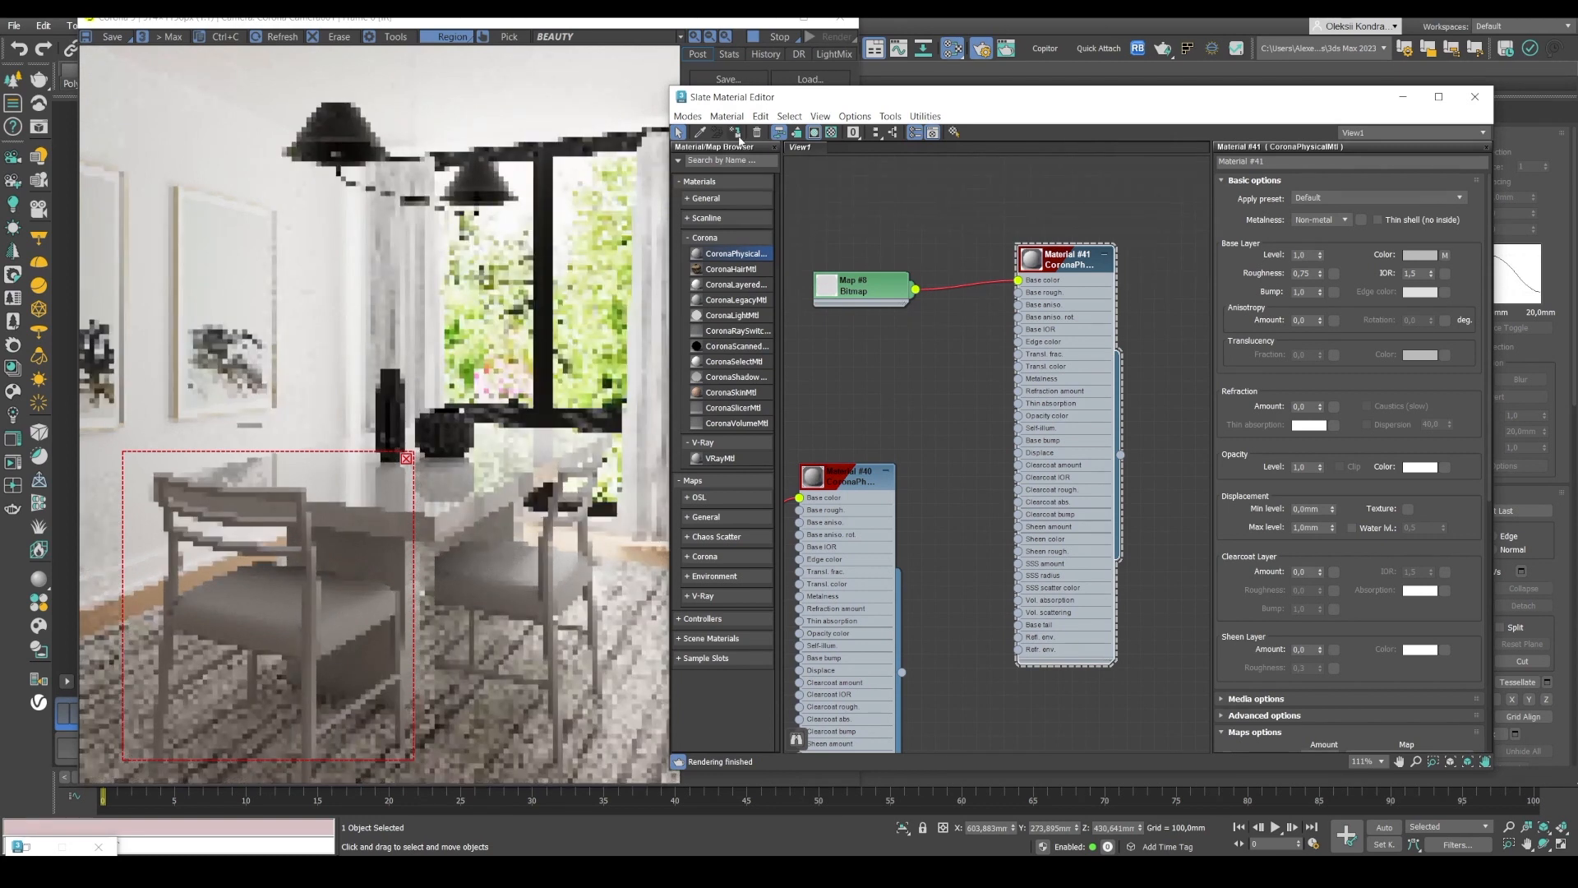
- Examine the fabric on the rendered chair seat and compare it with the reference photo
scroll(266, 623, "up", 4)
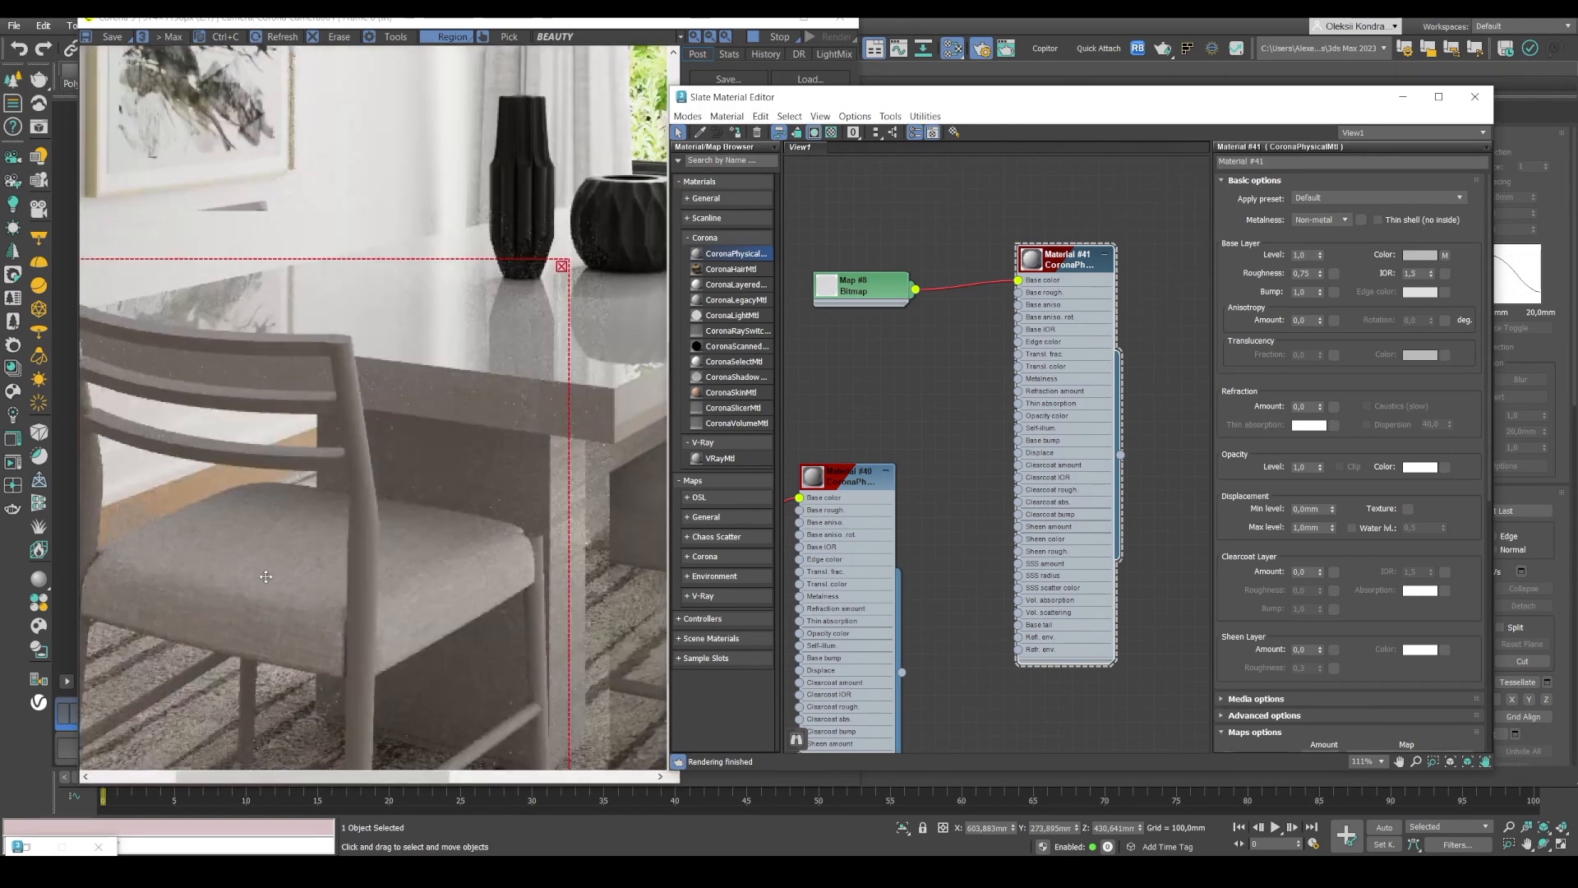
scroll(459, 605, "down", 4)
scroll(264, 621, "up", 4)
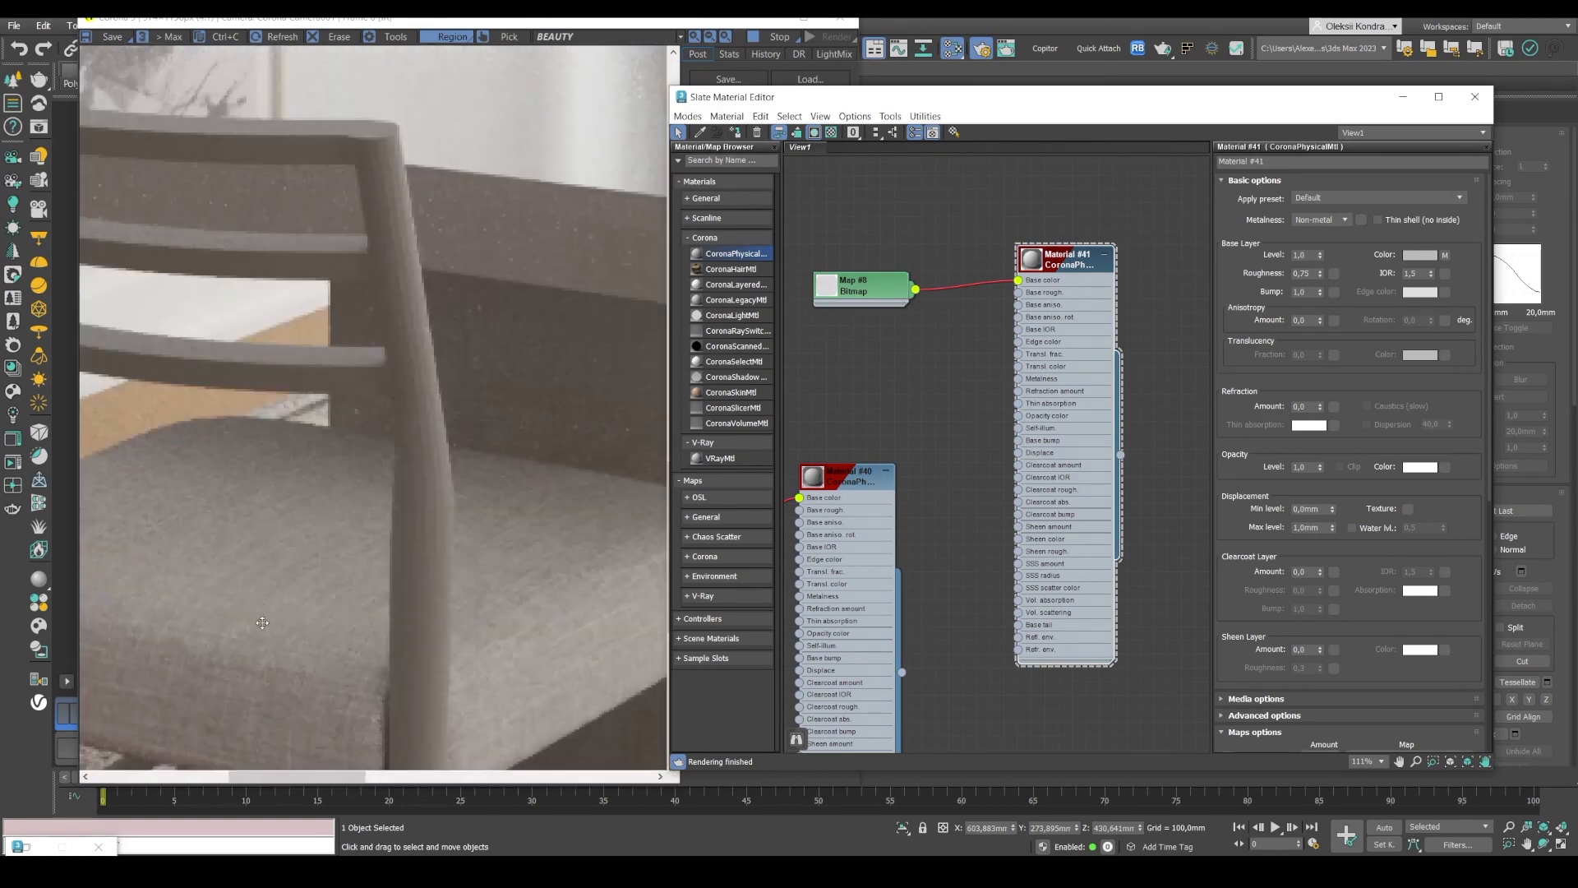
scroll(272, 573, "down", 2)
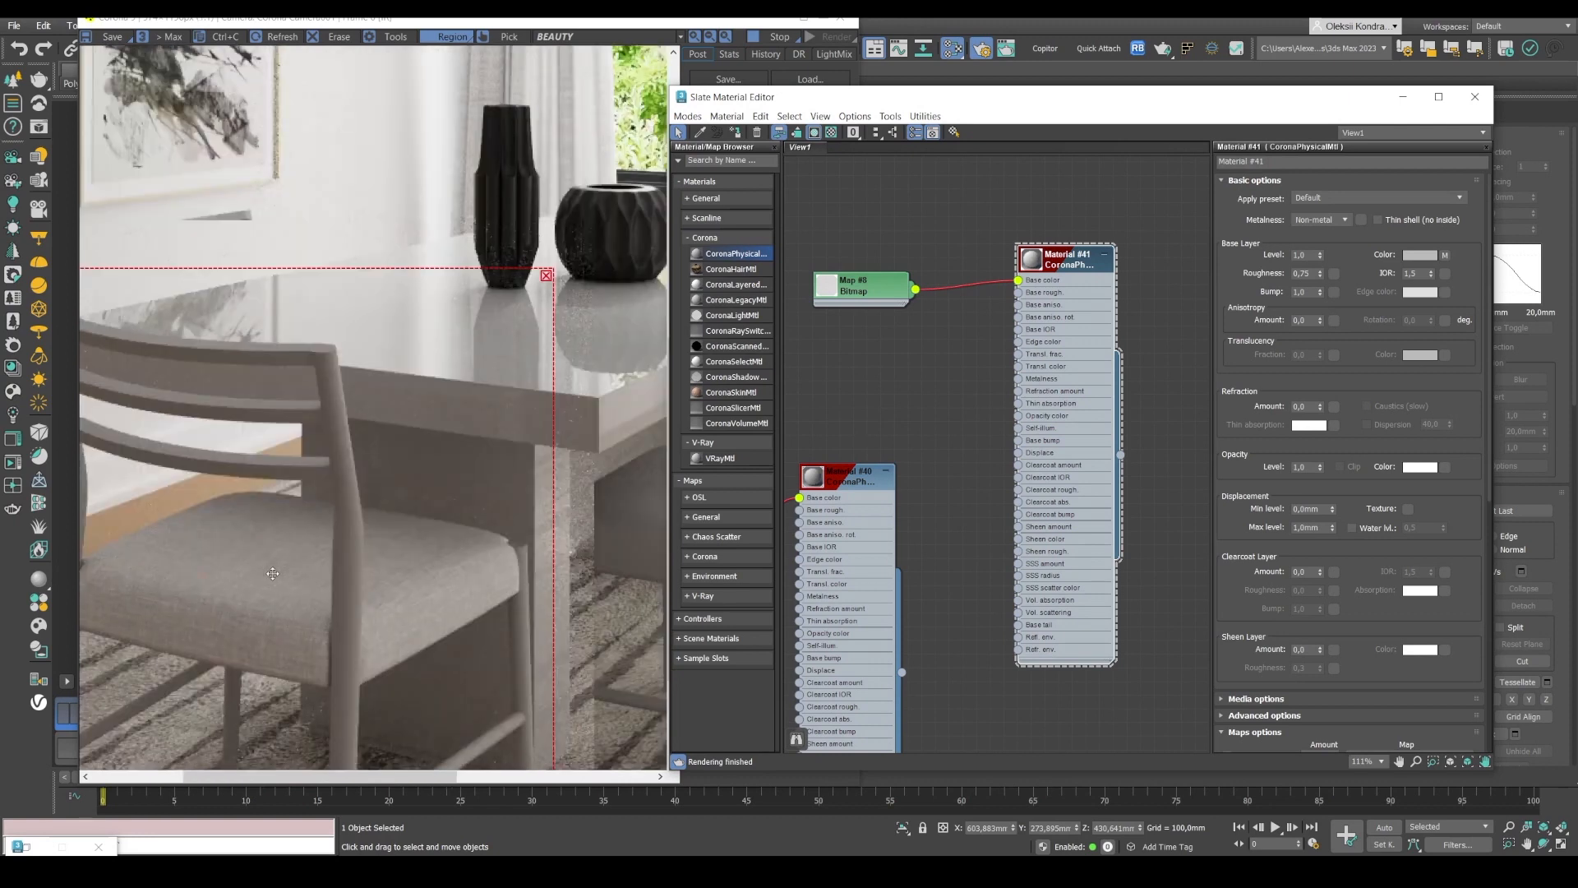
scroll(273, 573, "down", 3)
scroll(265, 600, "up", 5)
scroll(286, 612, "down", 5)
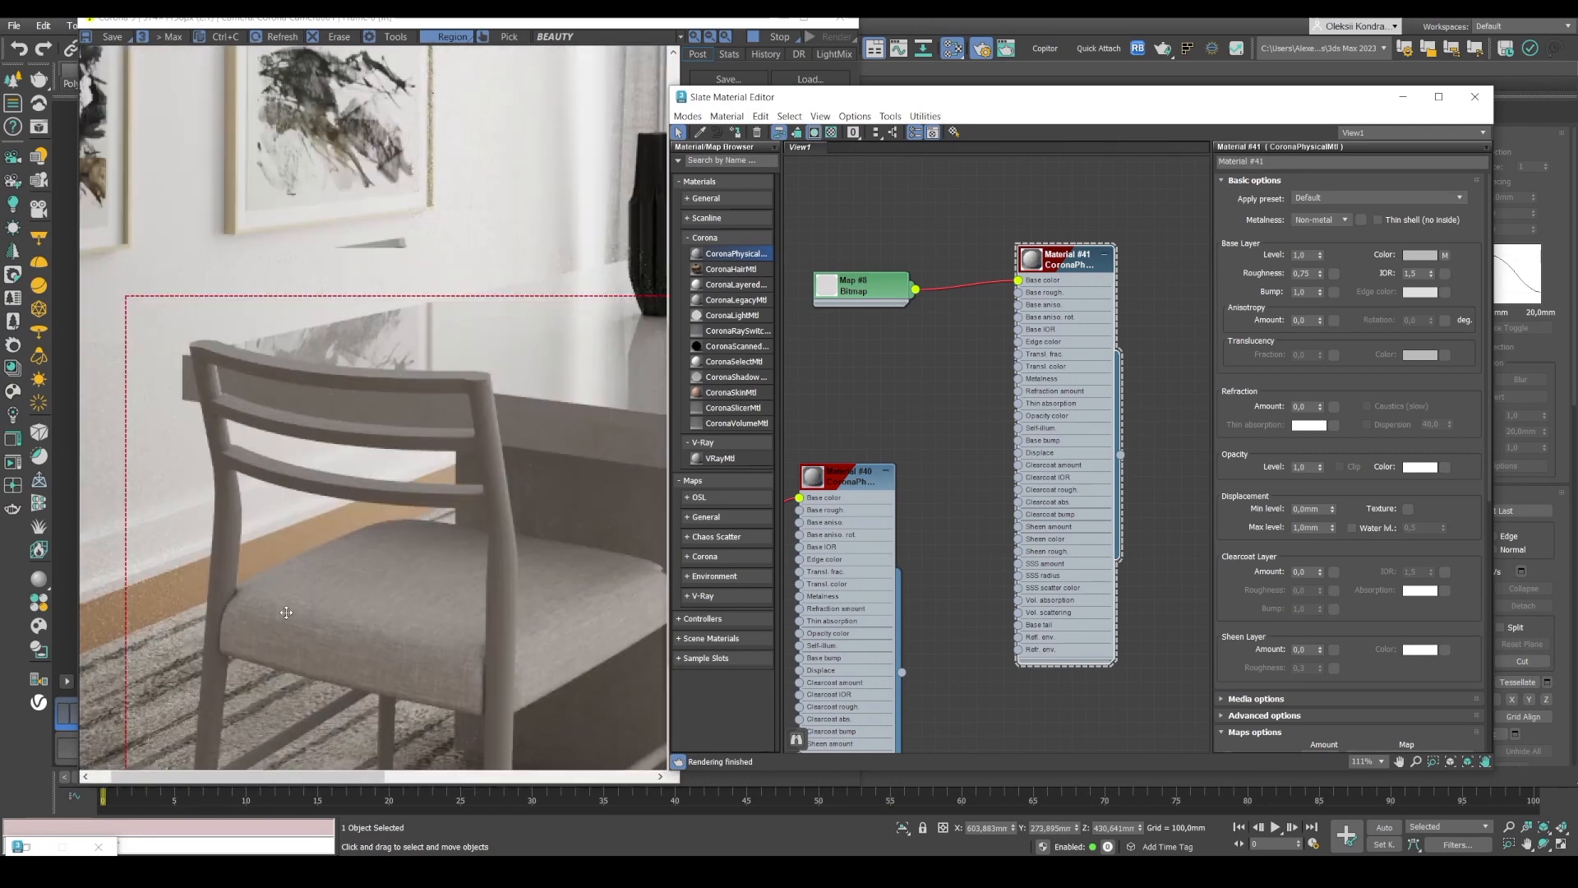
scroll(287, 612, "up", 2)
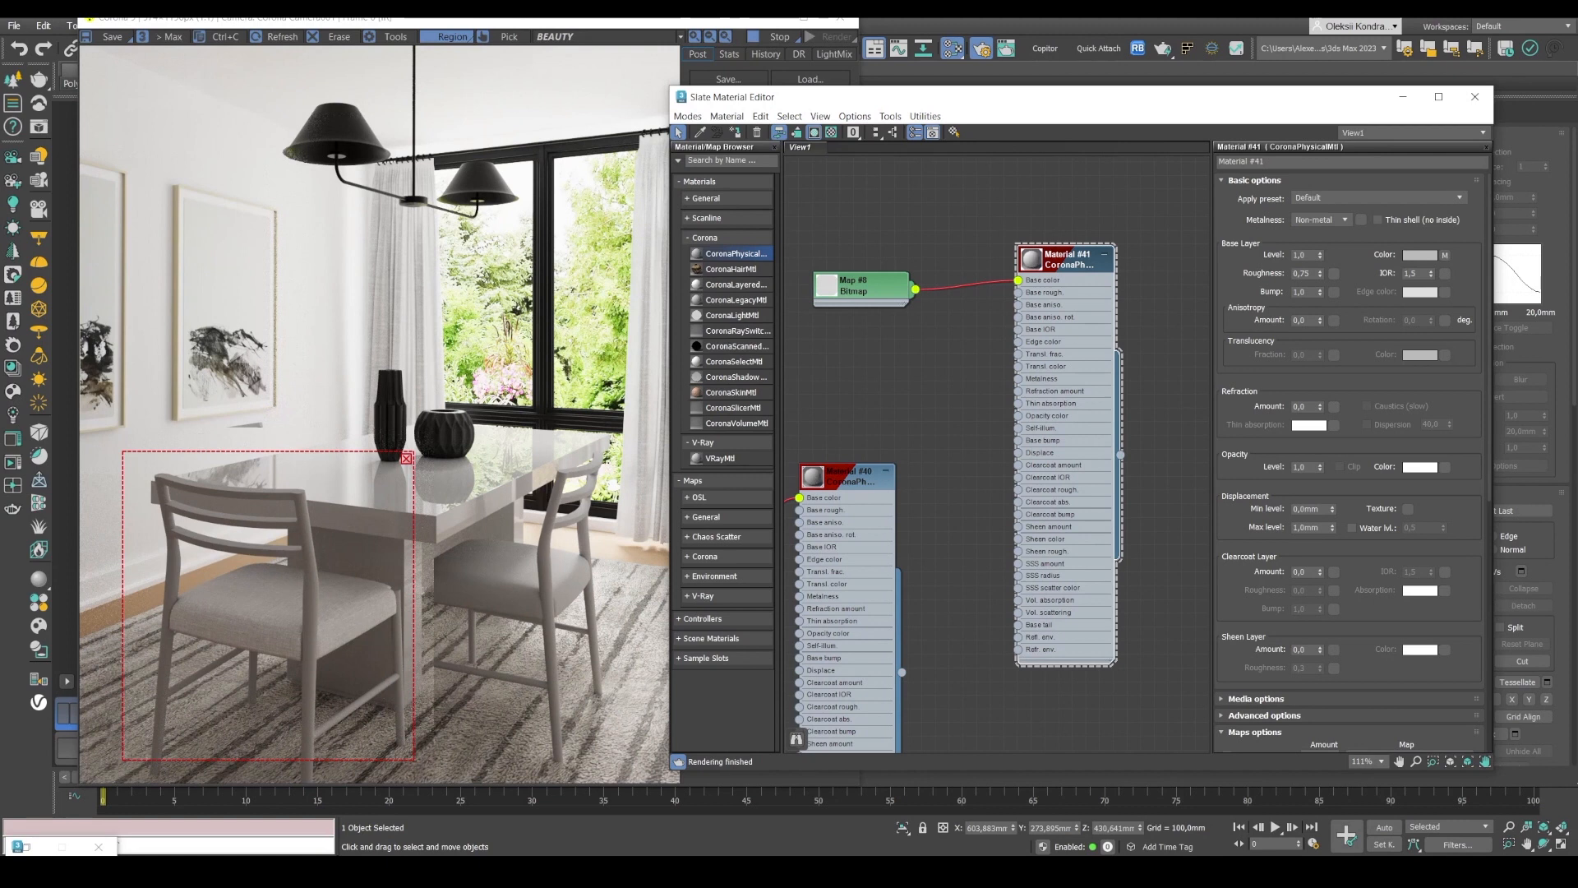
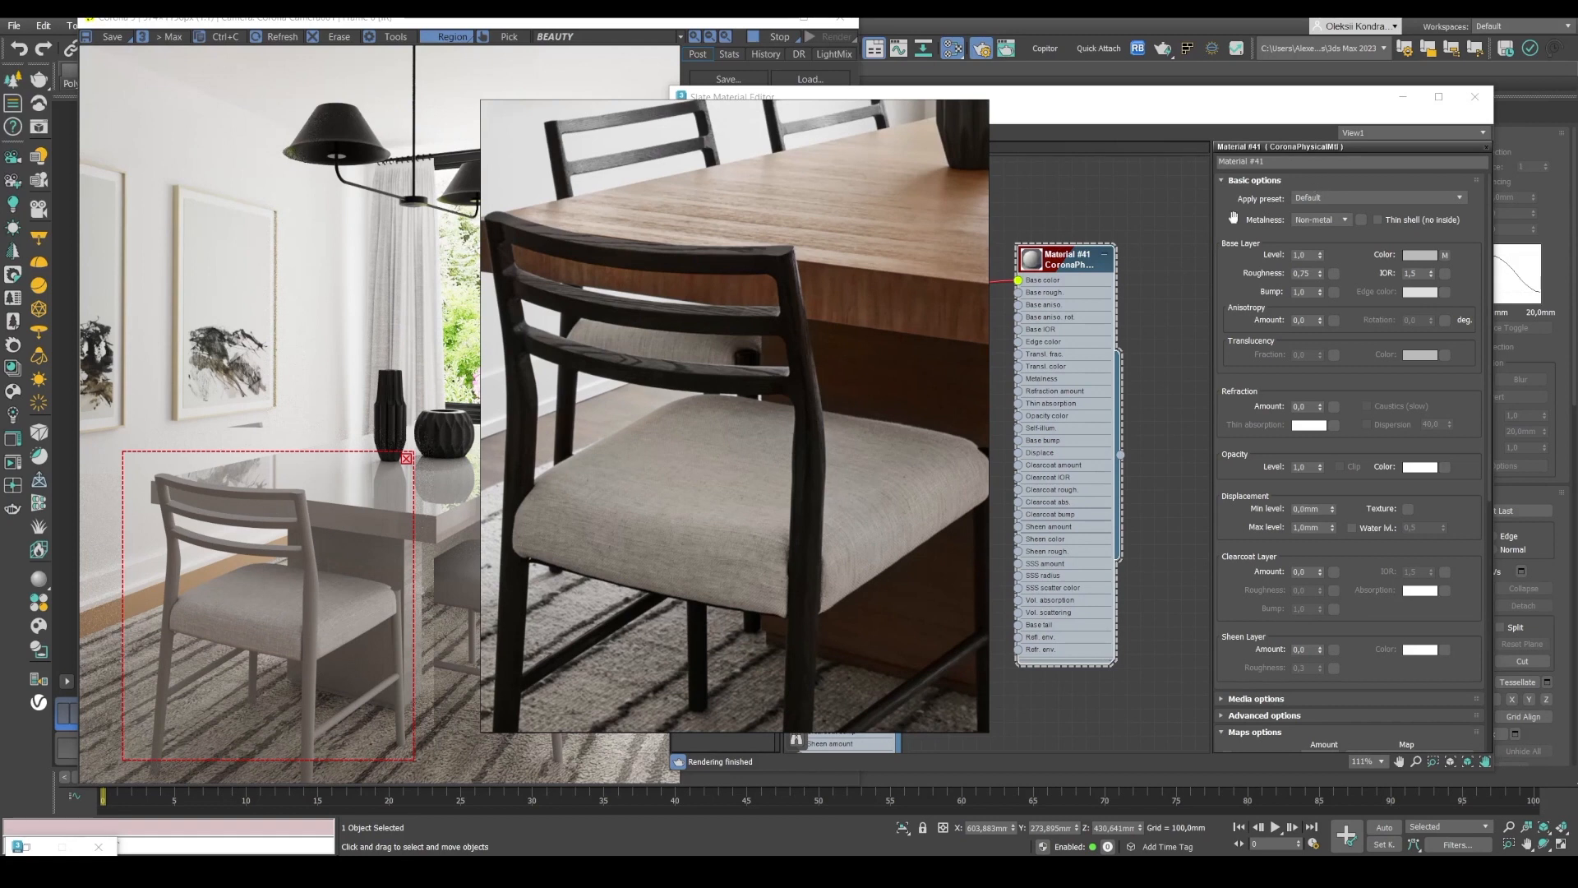
scroll(1110, 229, "down", 2)
scroll(1109, 229, "down", 4)
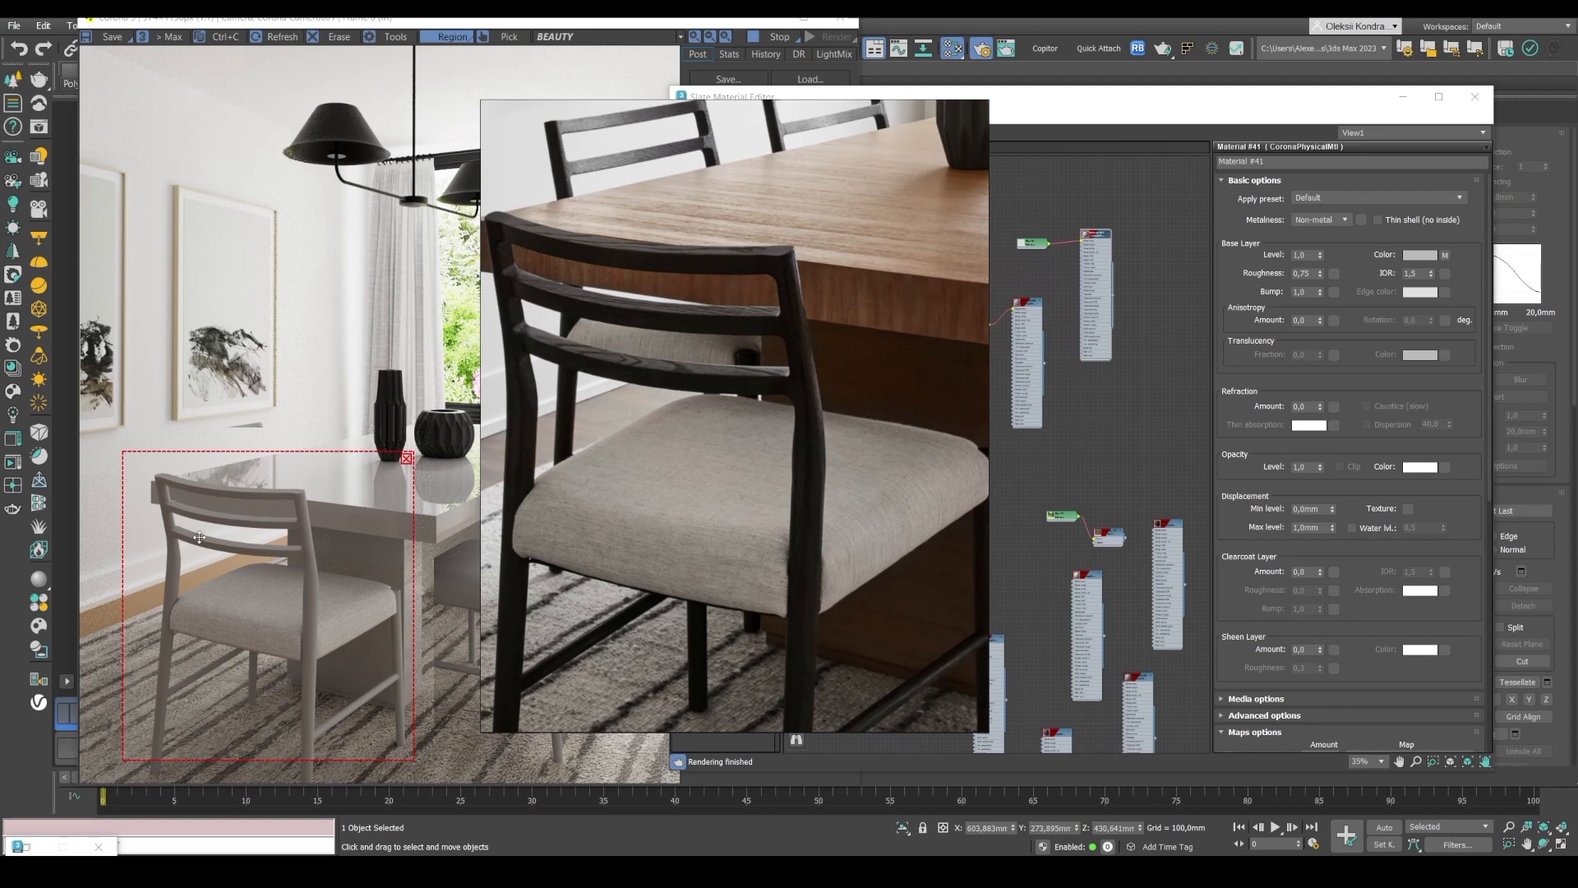
- Move and widen the render region so that it covers the whole dining table
left_click(444, 21)
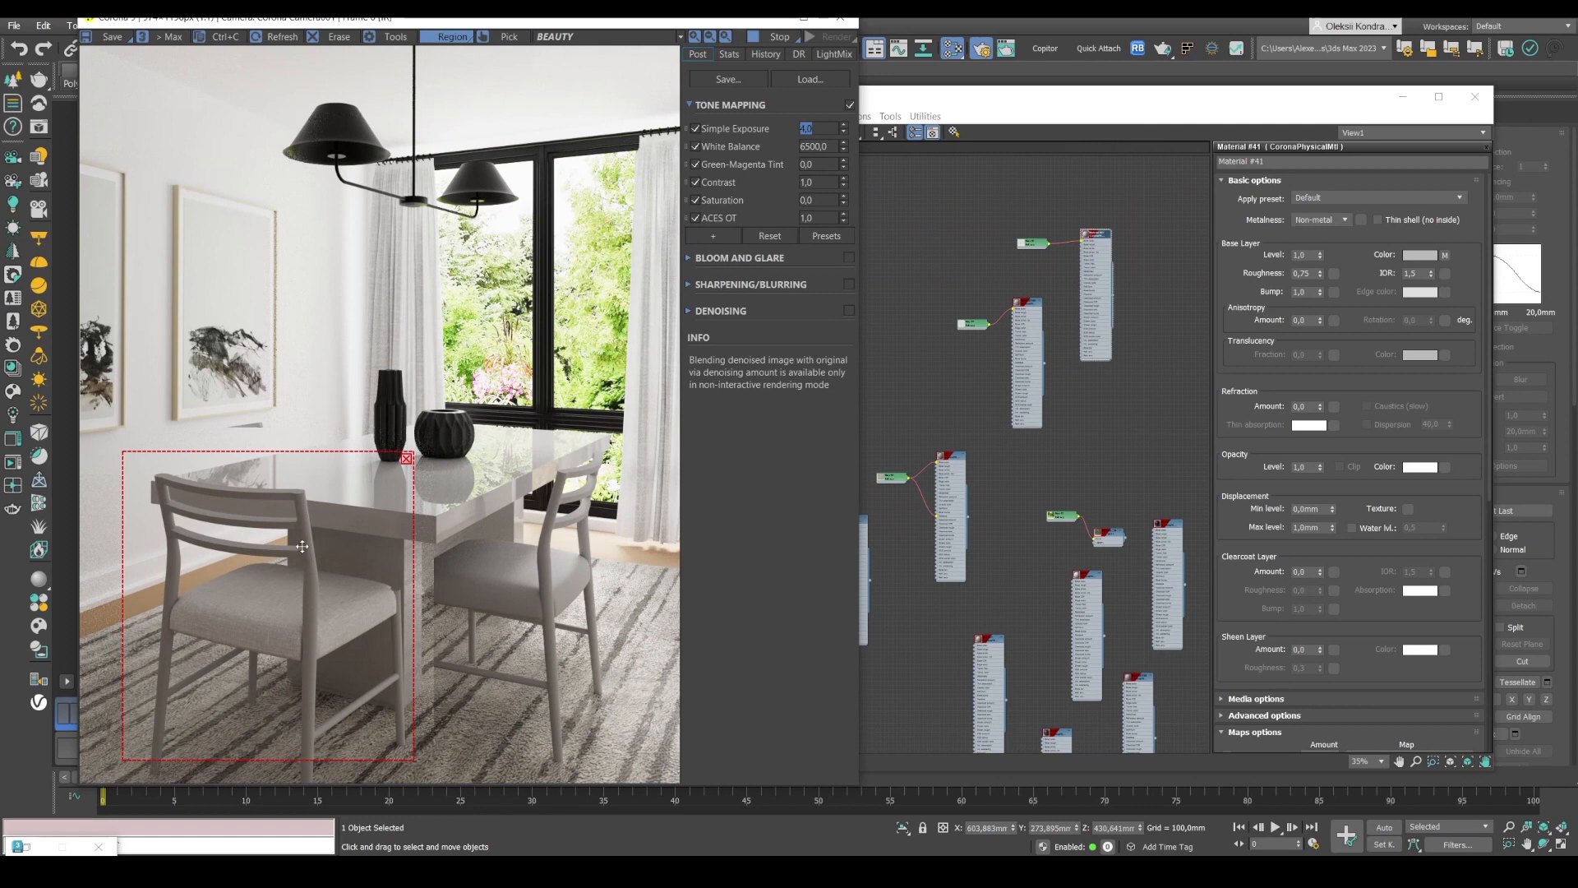
mouse_move(294, 537)
left_mouse_down()
mouse_move(473, 490)
mouse_move(395, 465)
mouse_move(310, 465)
left_mouse_up()
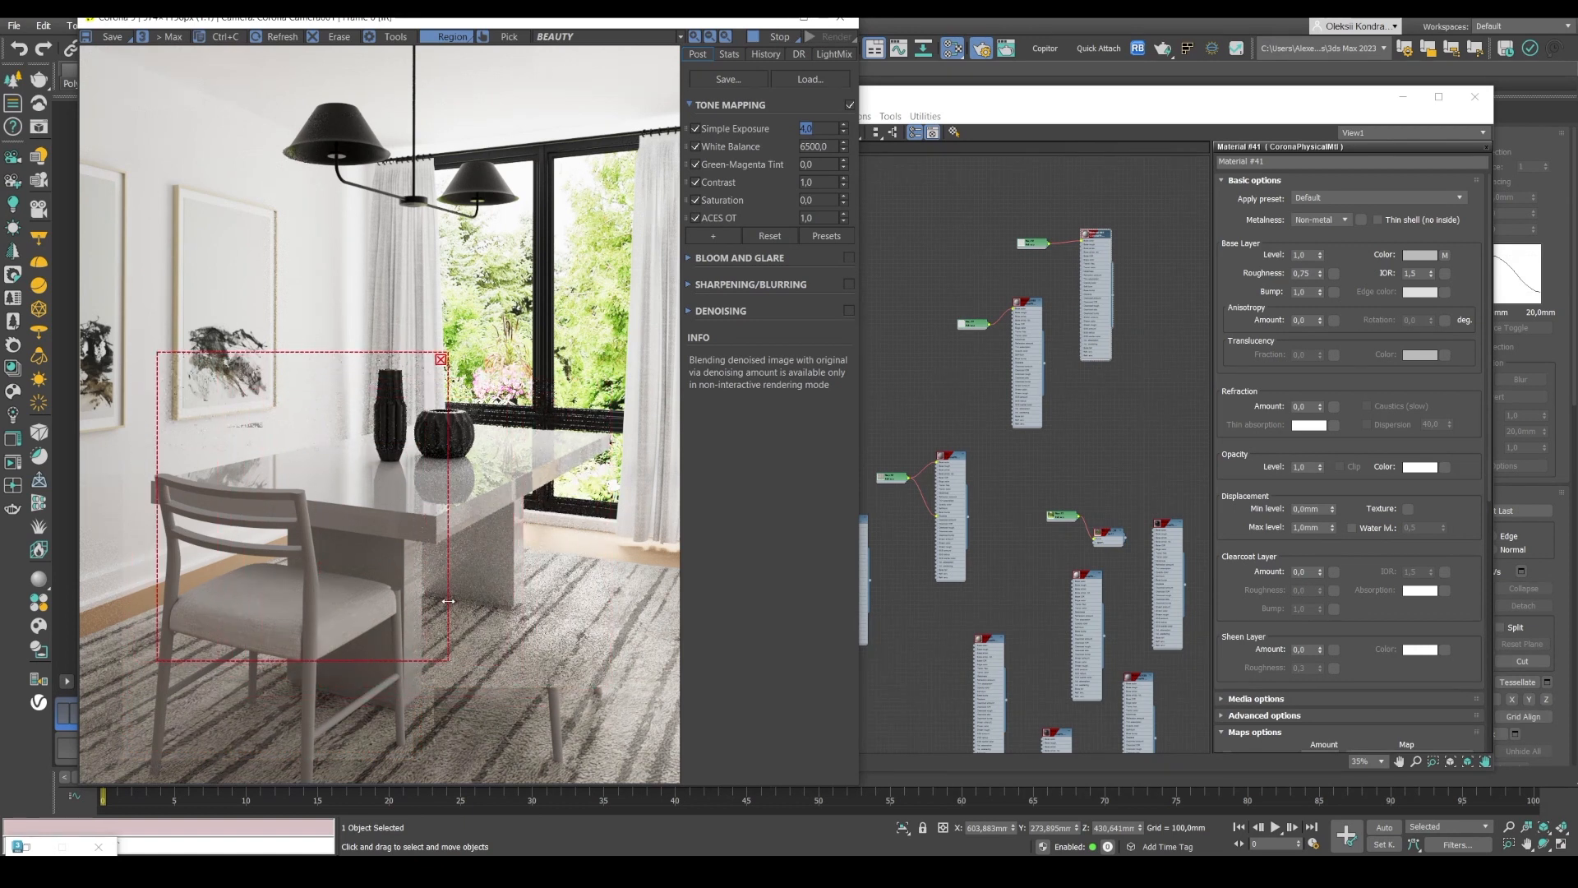
left_click_drag(452, 601, 609, 565)
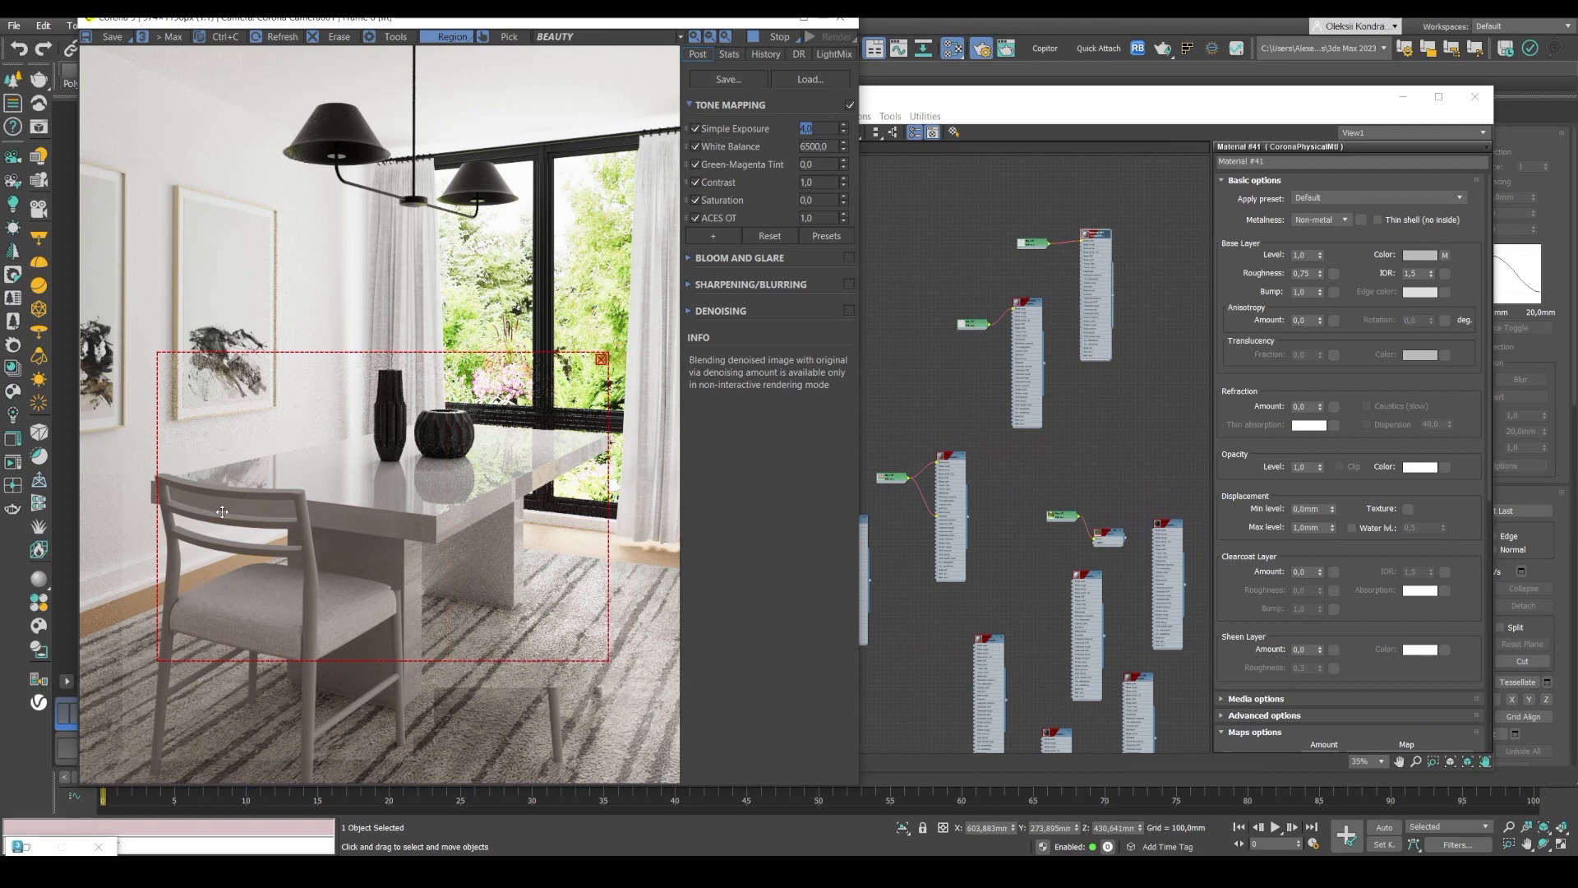
- Uncover the material node view and add another CoronaPhysicalMtl in the empty area, with its parameters open
left_click(1052, 214)
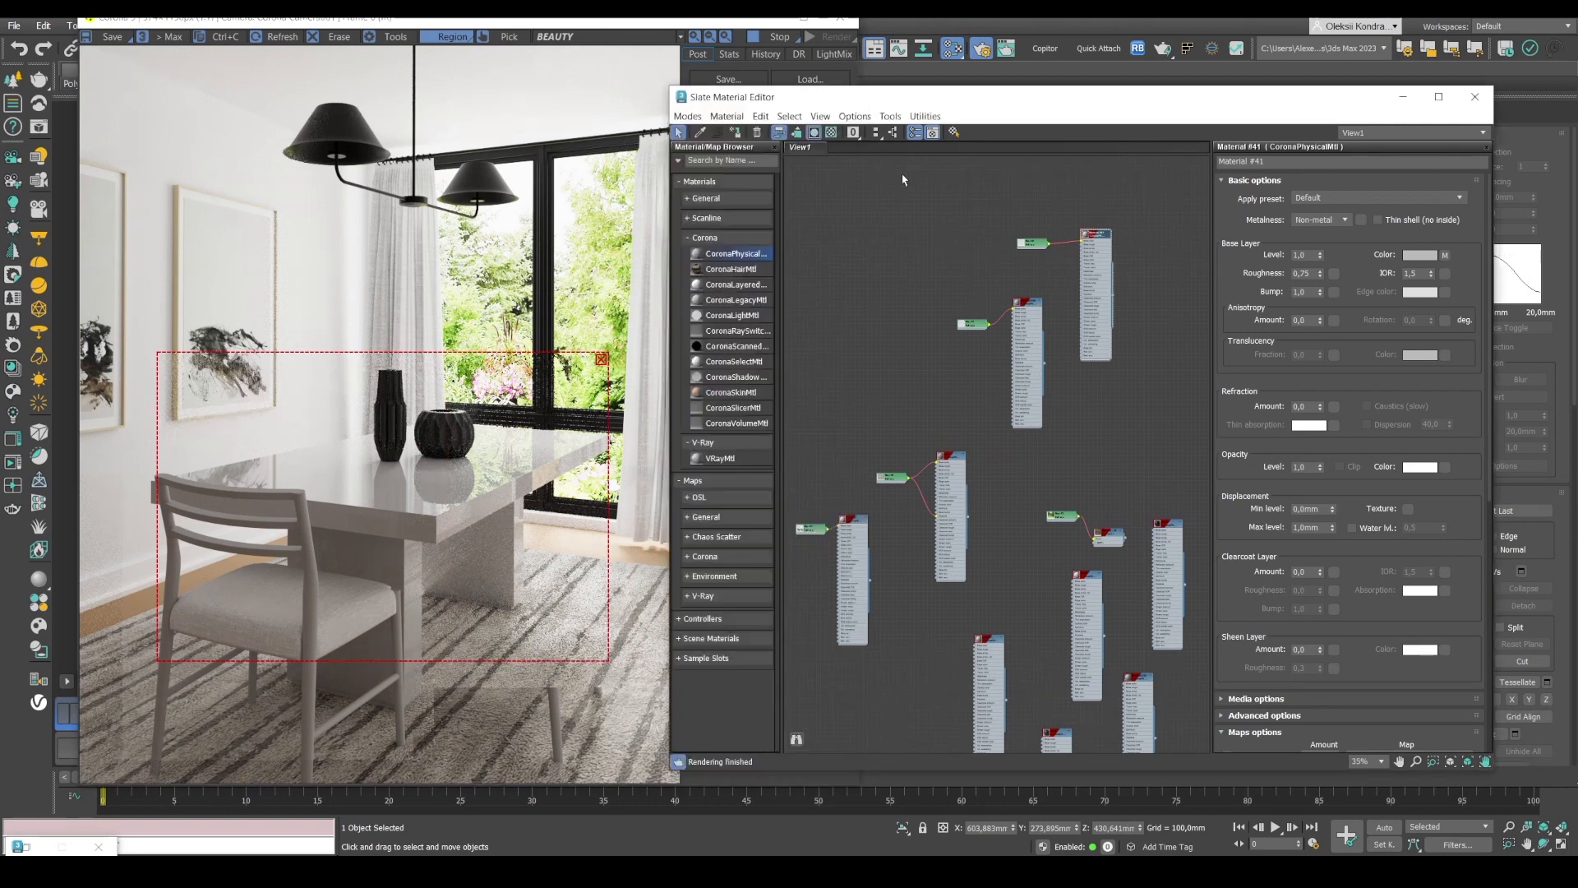
left_click_drag(884, 100, 993, 222)
left_click_drag(862, 378, 969, 339)
double_click(969, 340)
scroll(924, 347, "up", 6)
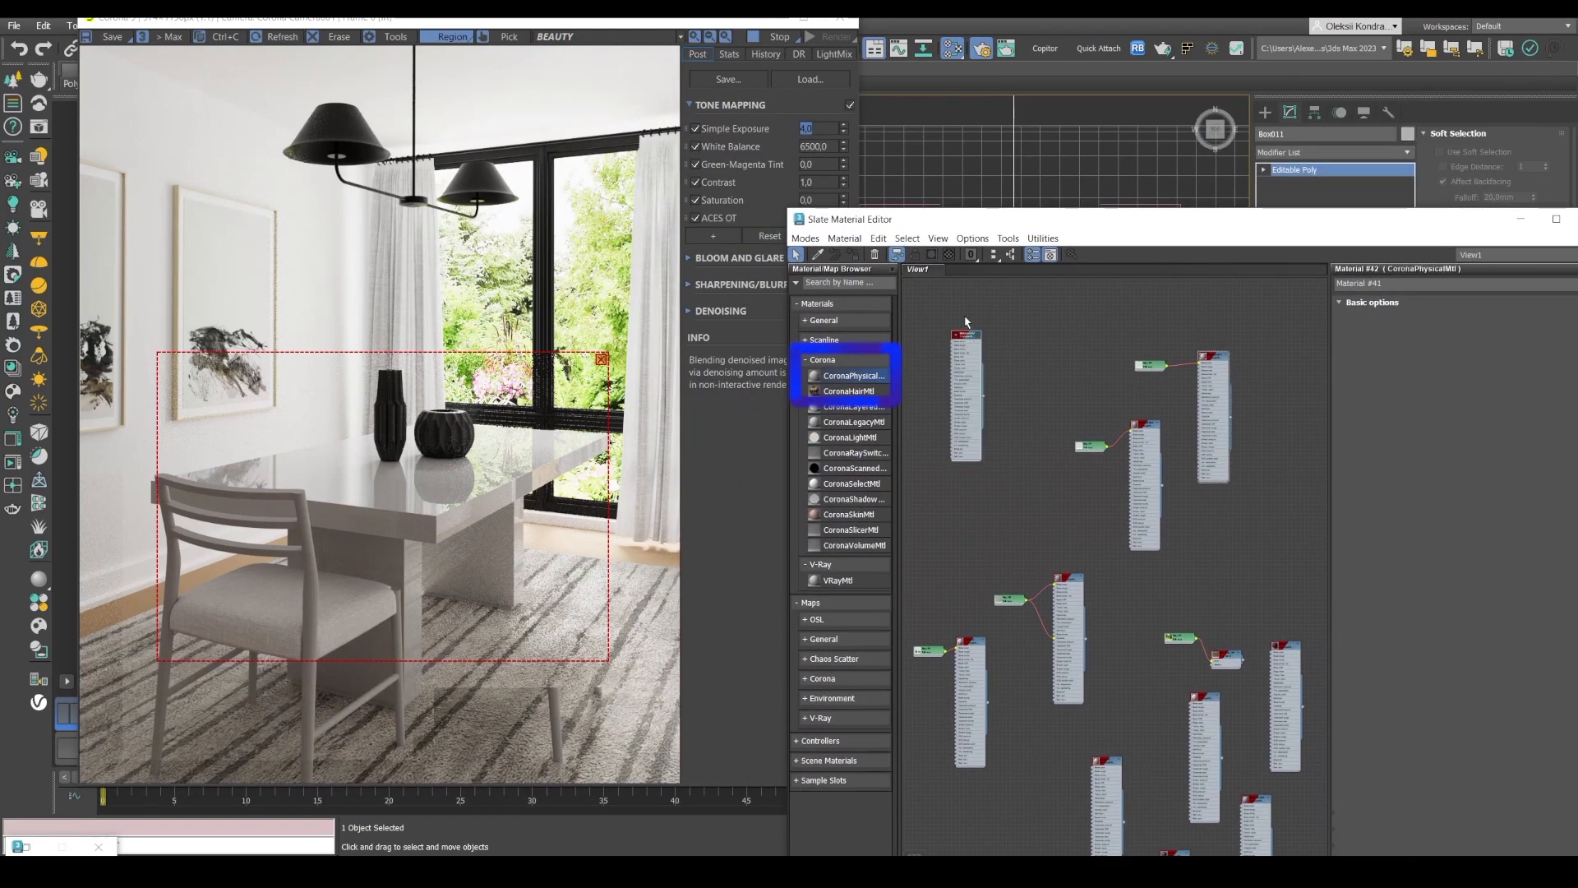
scroll(1006, 330, "down", 1)
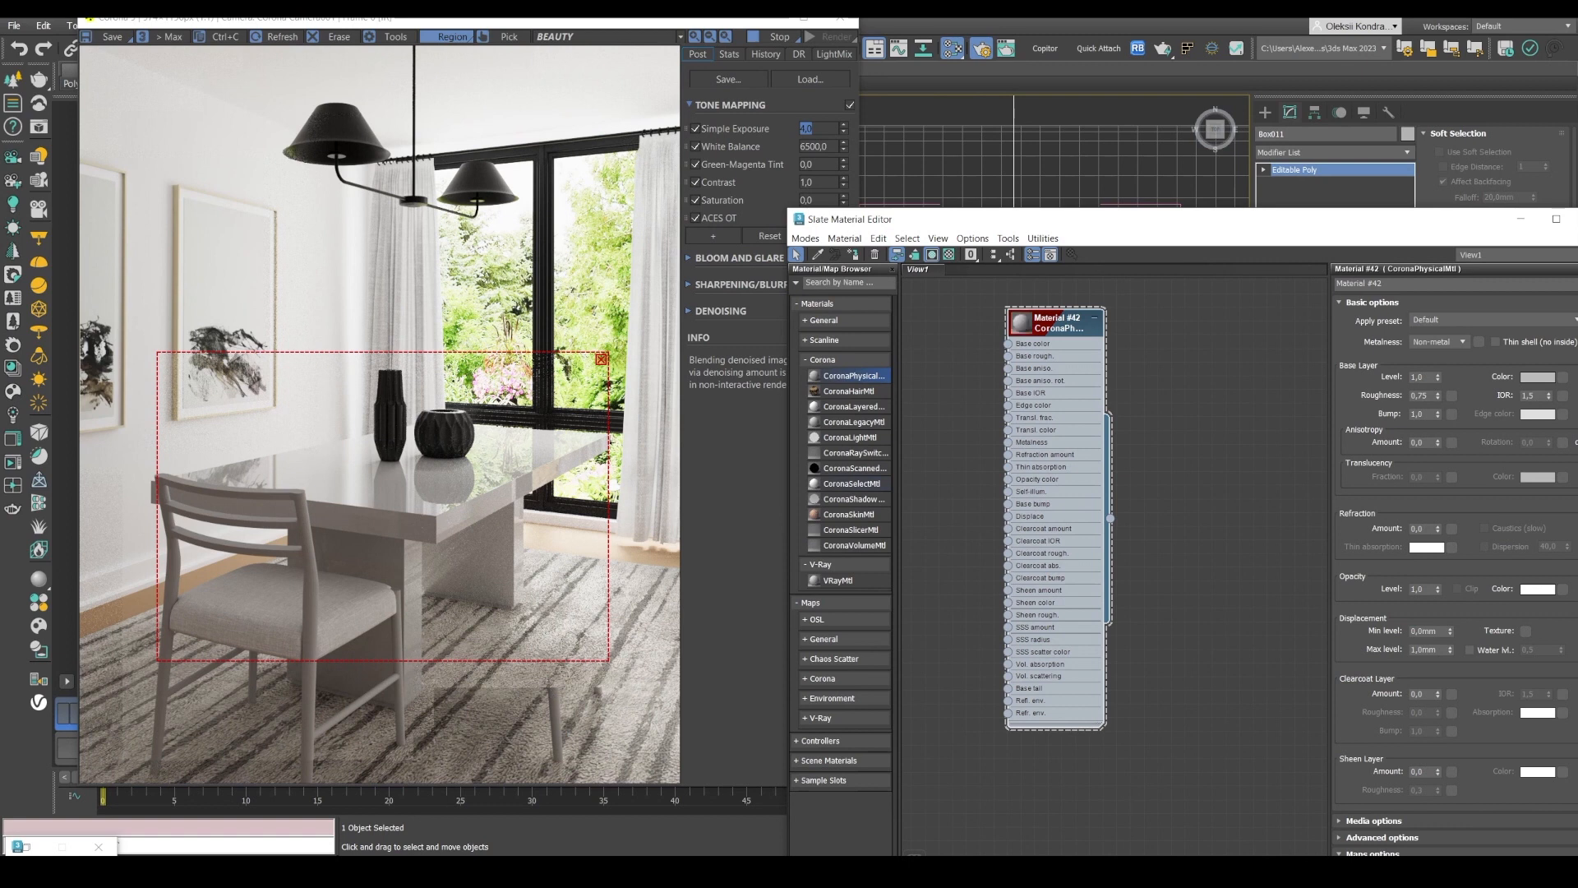
- Preview Seamless-Wood-Texture-3 in the Maps folder, load it as a bitmap, and connect it to the new material's Base color
left_click(356, 856)
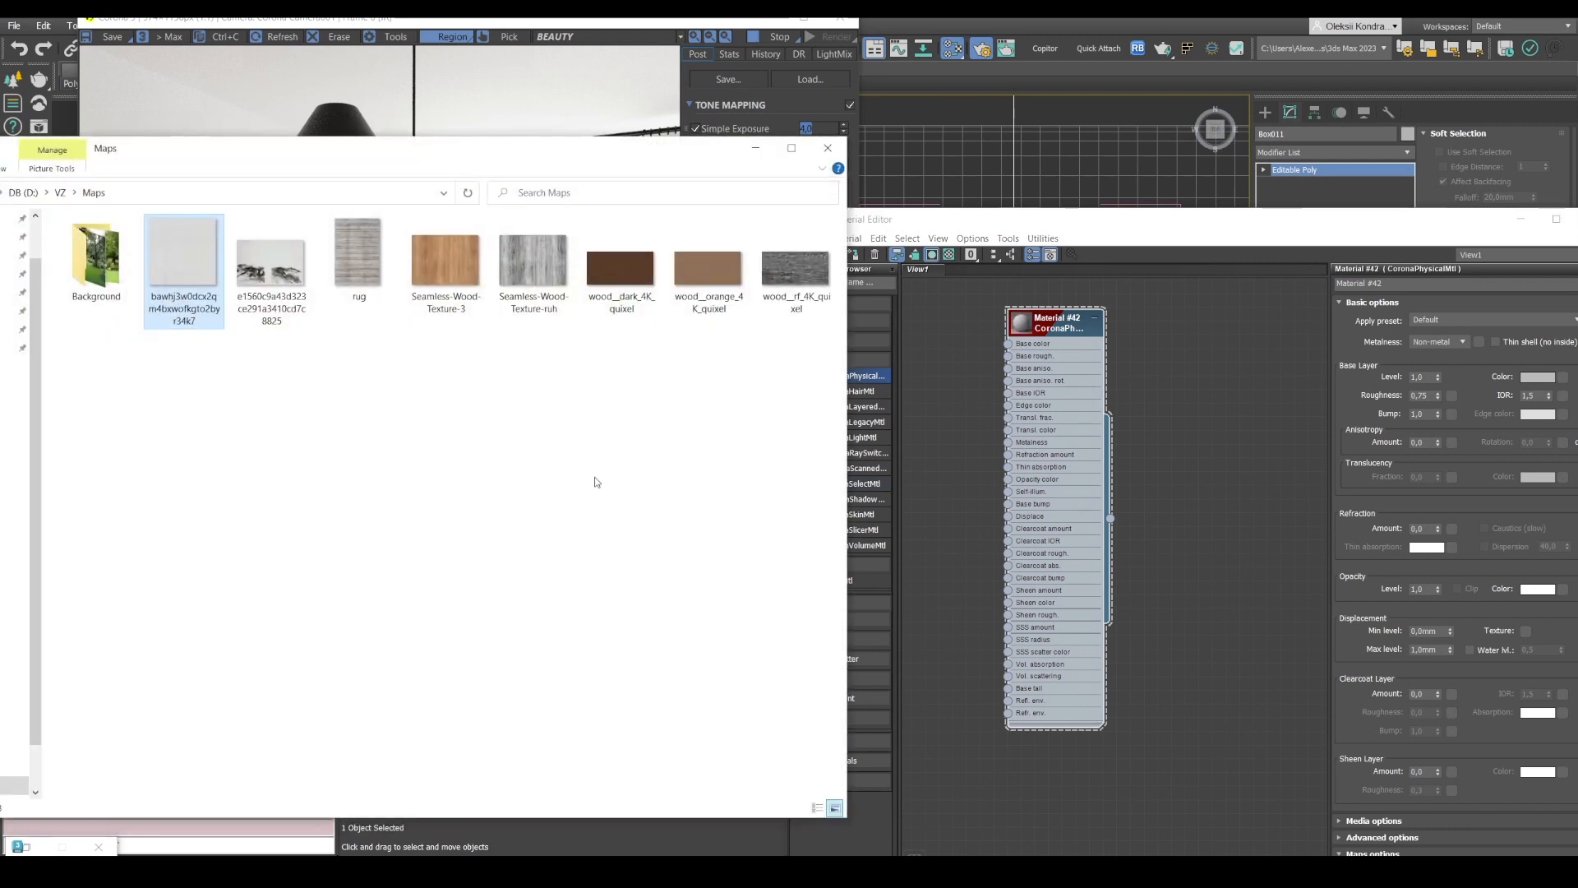
left_click(433, 271)
double_click(431, 264)
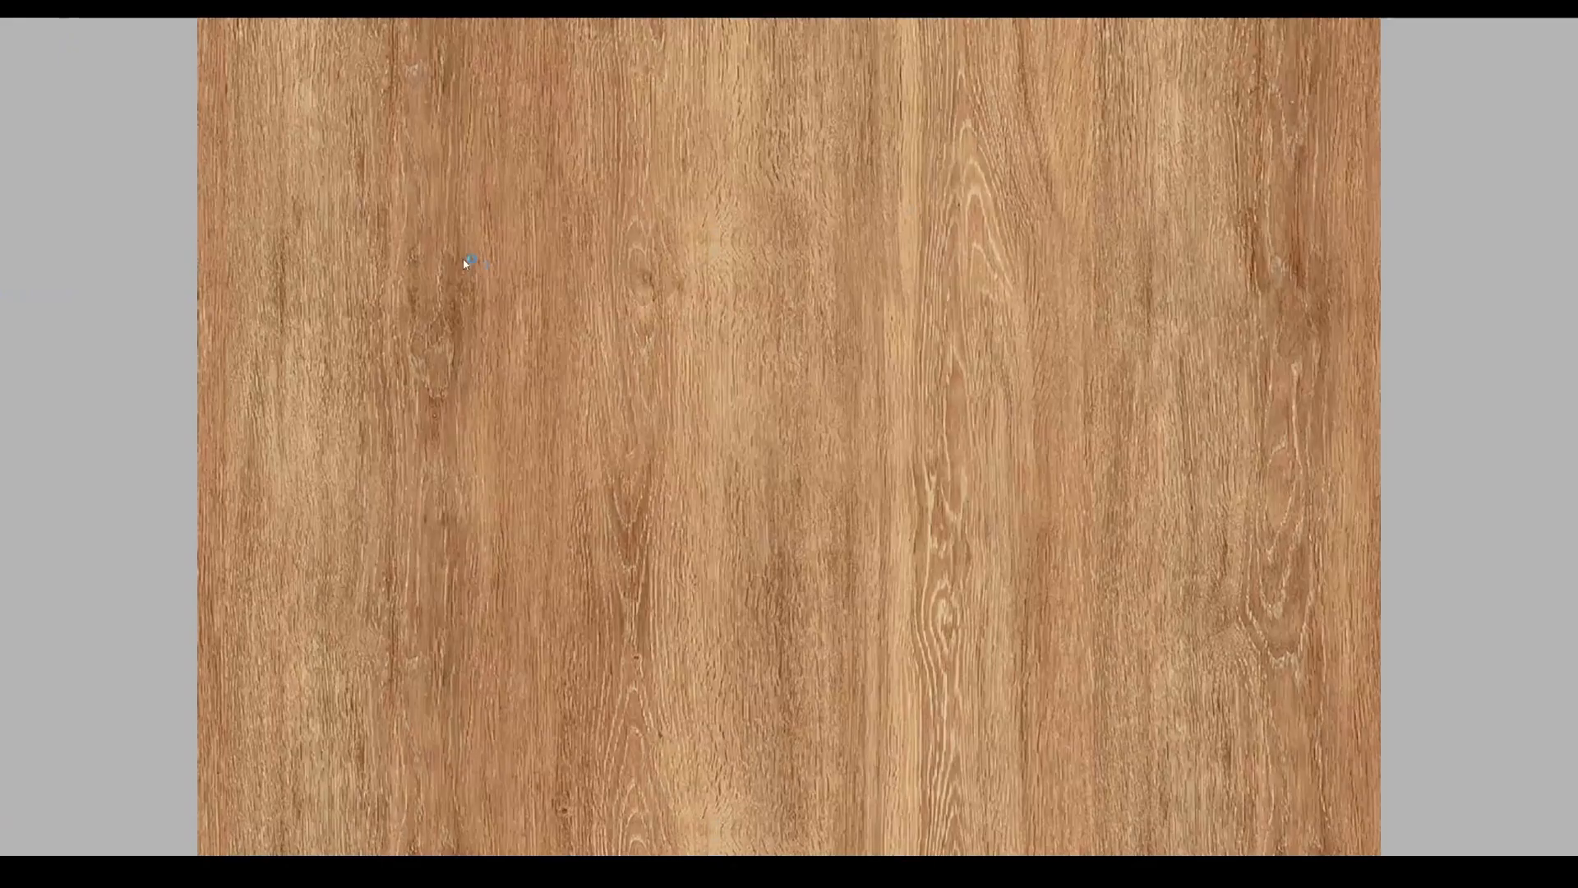
key("Escape")
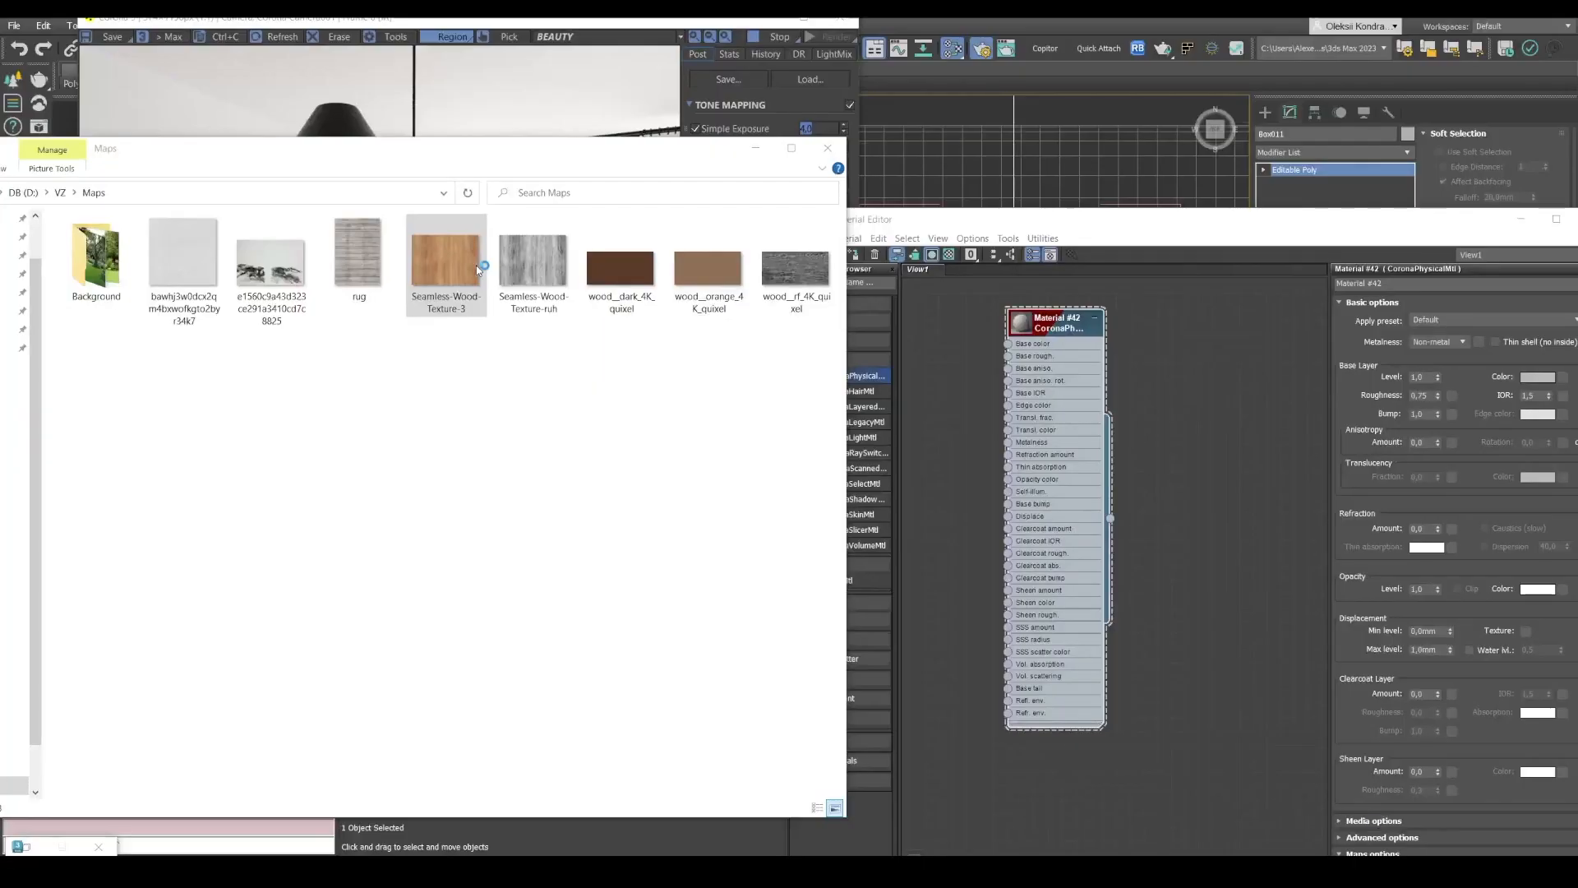
left_click_drag(461, 261, 914, 370)
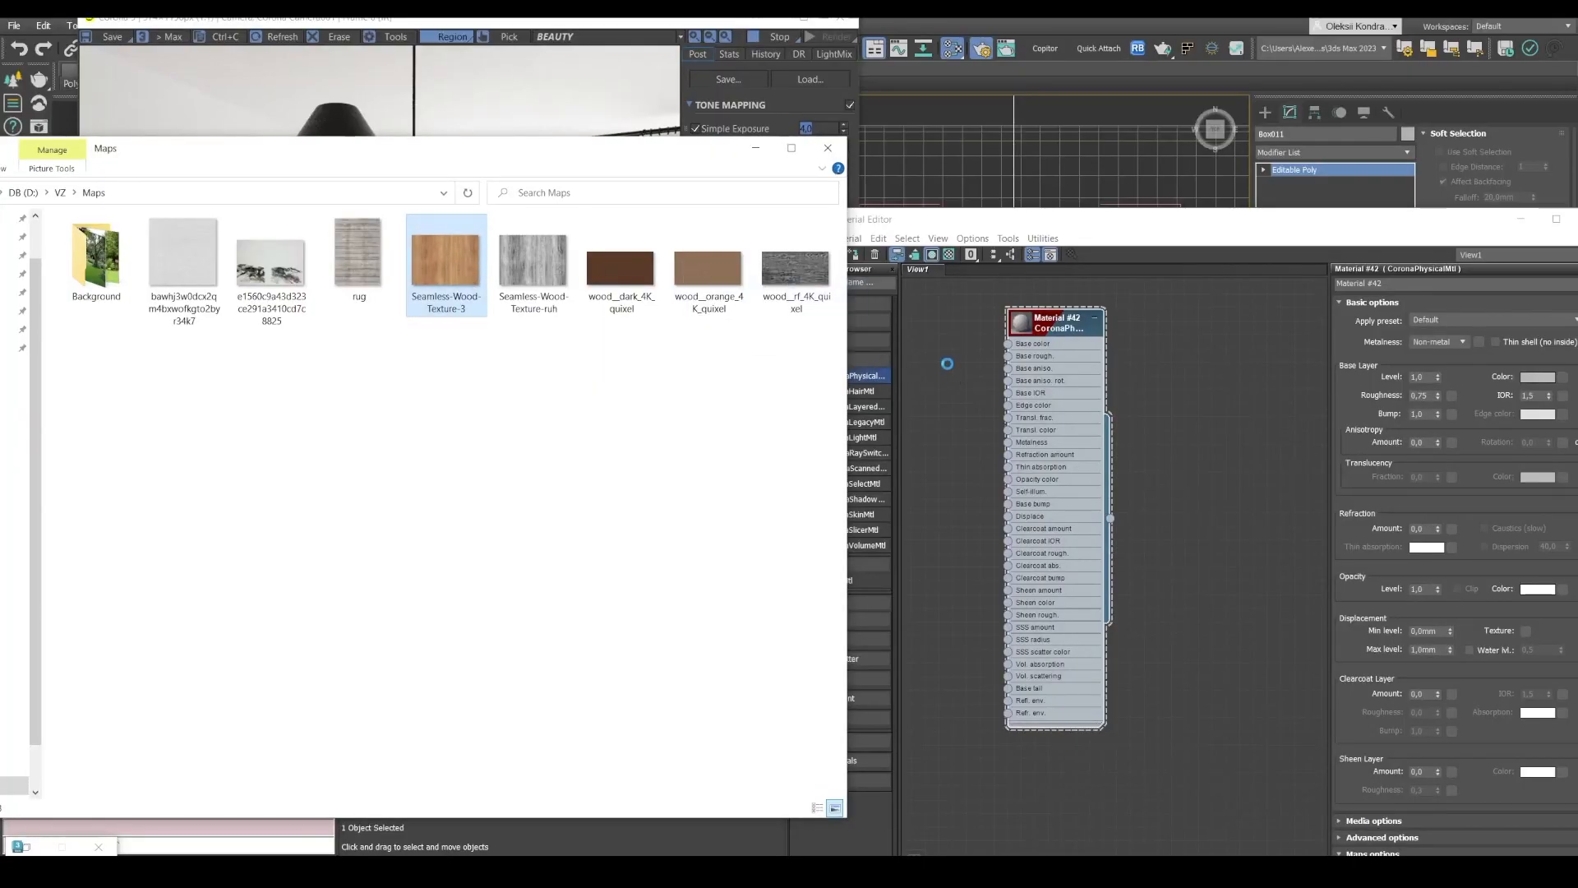
left_click(932, 355)
left_click_drag(933, 355, 1010, 345)
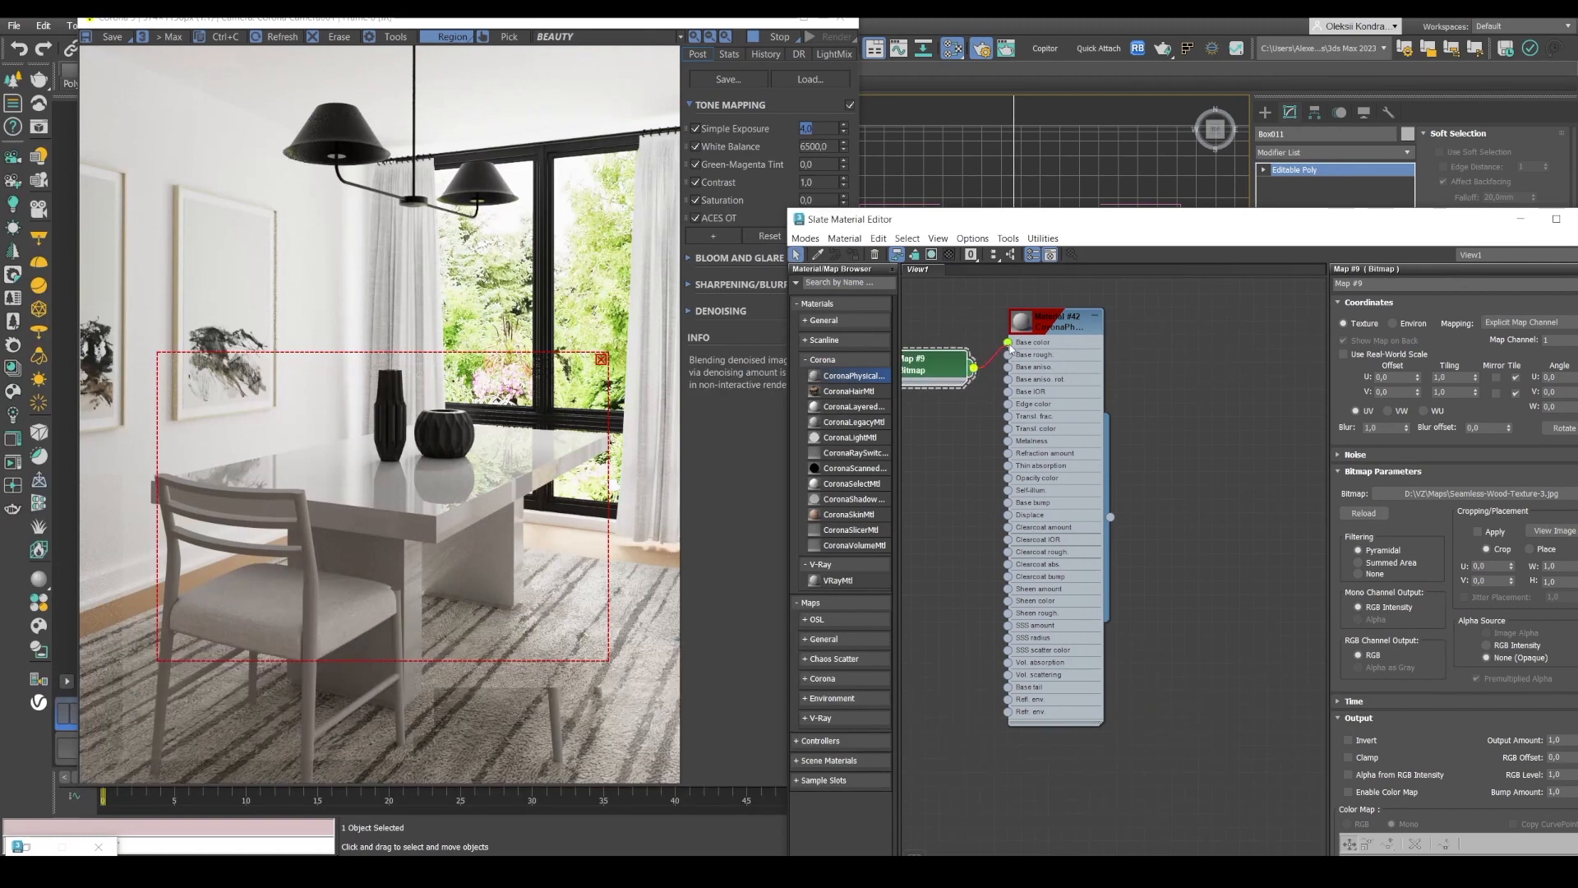
- Select the dining table in the camera view and assign the wood material to it
left_click_drag(642, 17, 1192, 25)
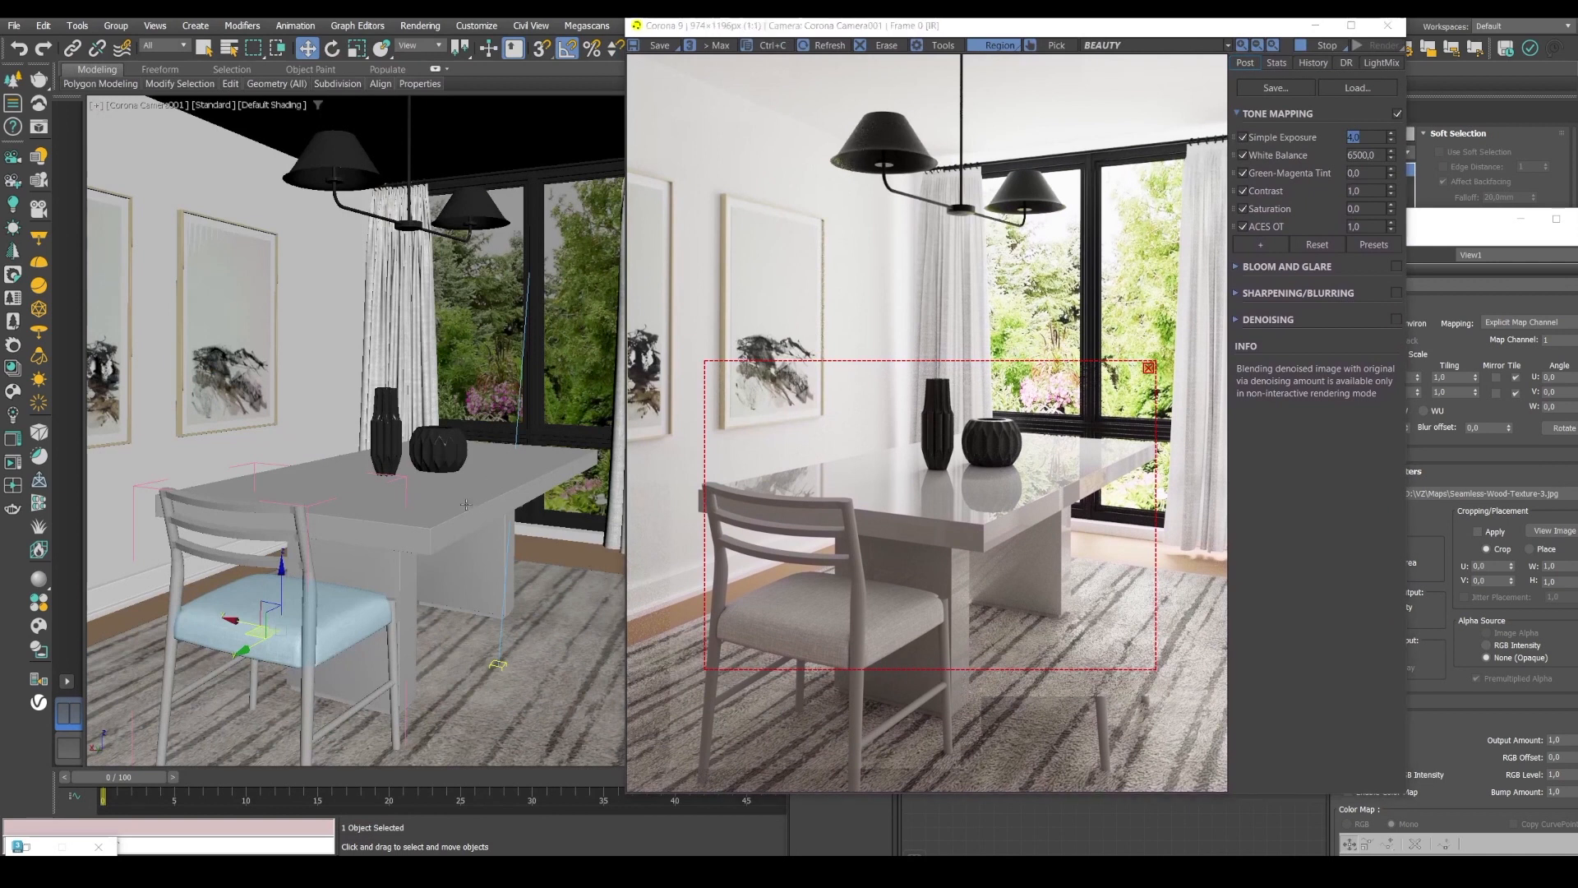
left_click(490, 477)
left_click_drag(778, 31, 285, 73)
left_click(953, 212)
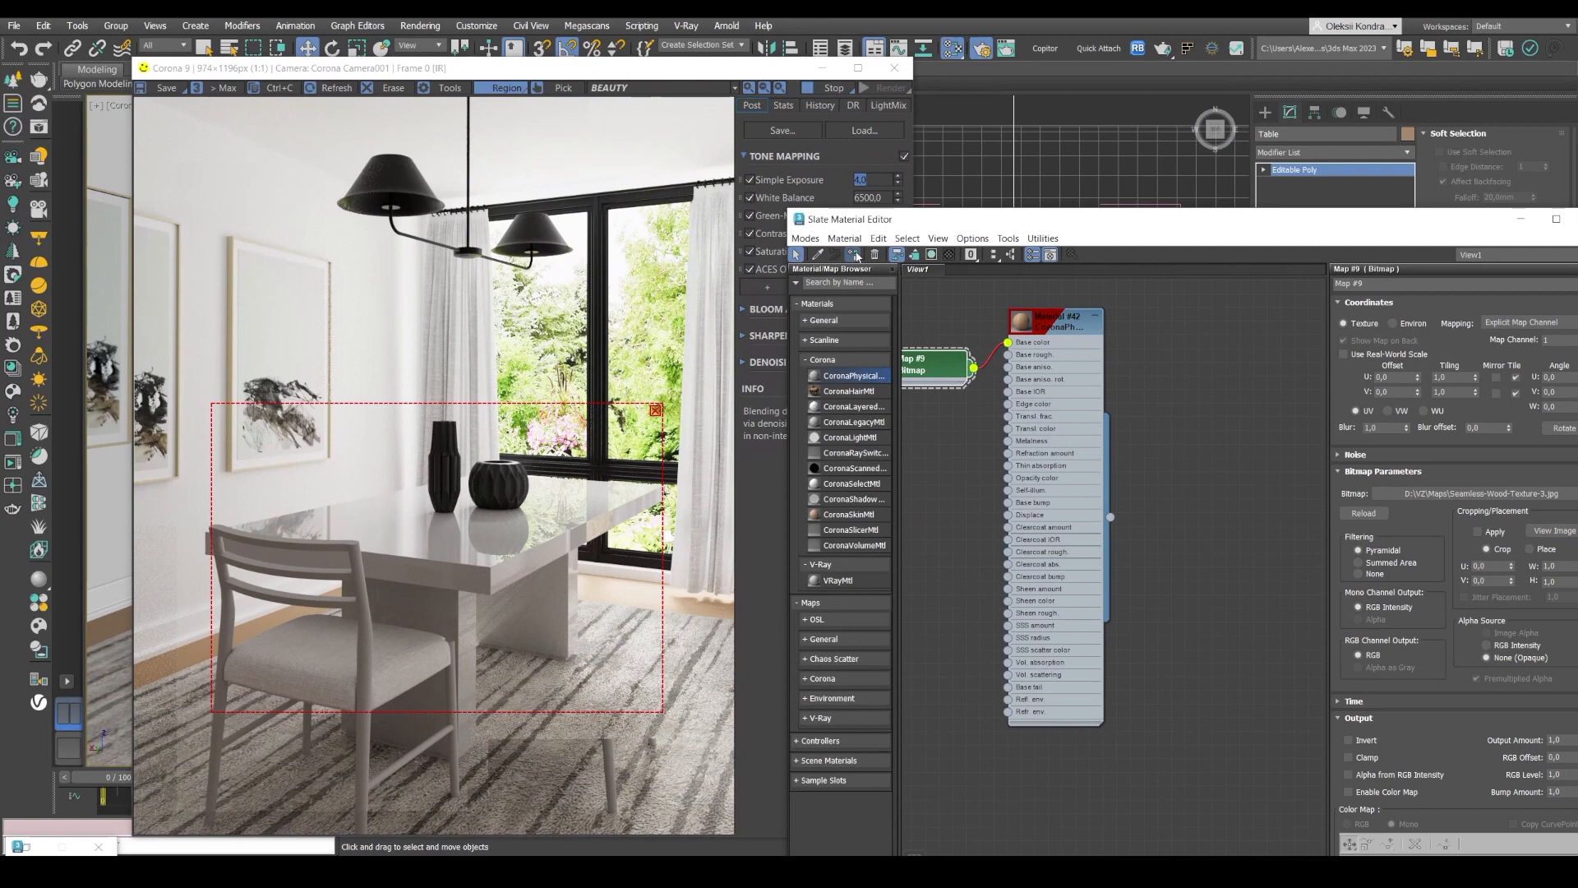
left_click(855, 254)
- Check the table's grain against the reference photo and set the wood bitmap's W angle to 90
scroll(487, 575, "up", 1)
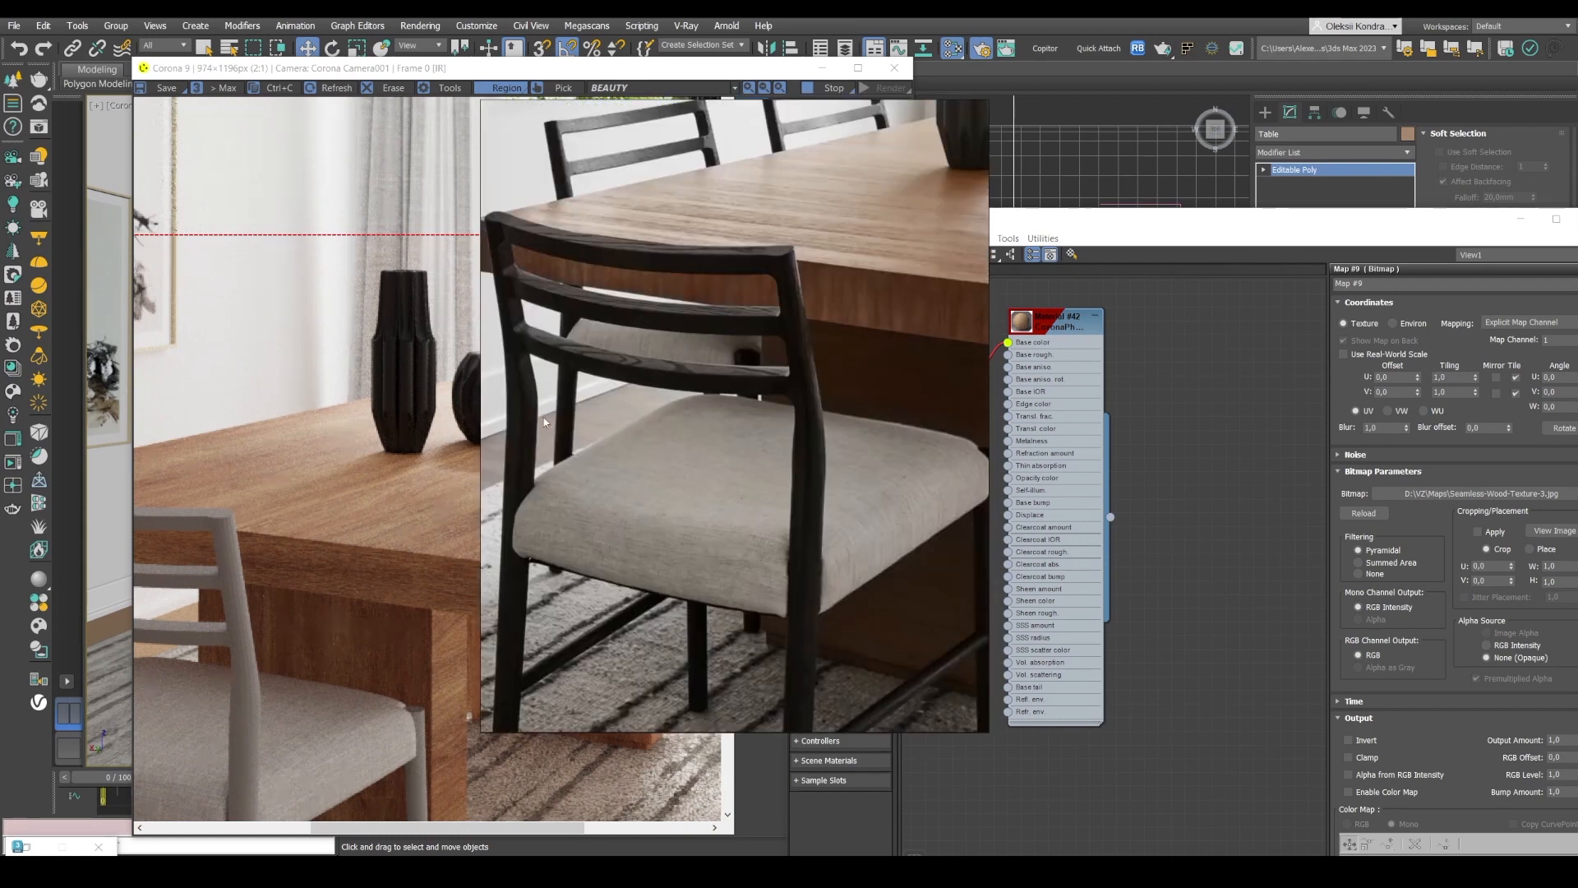
scroll(470, 445, "down", 1)
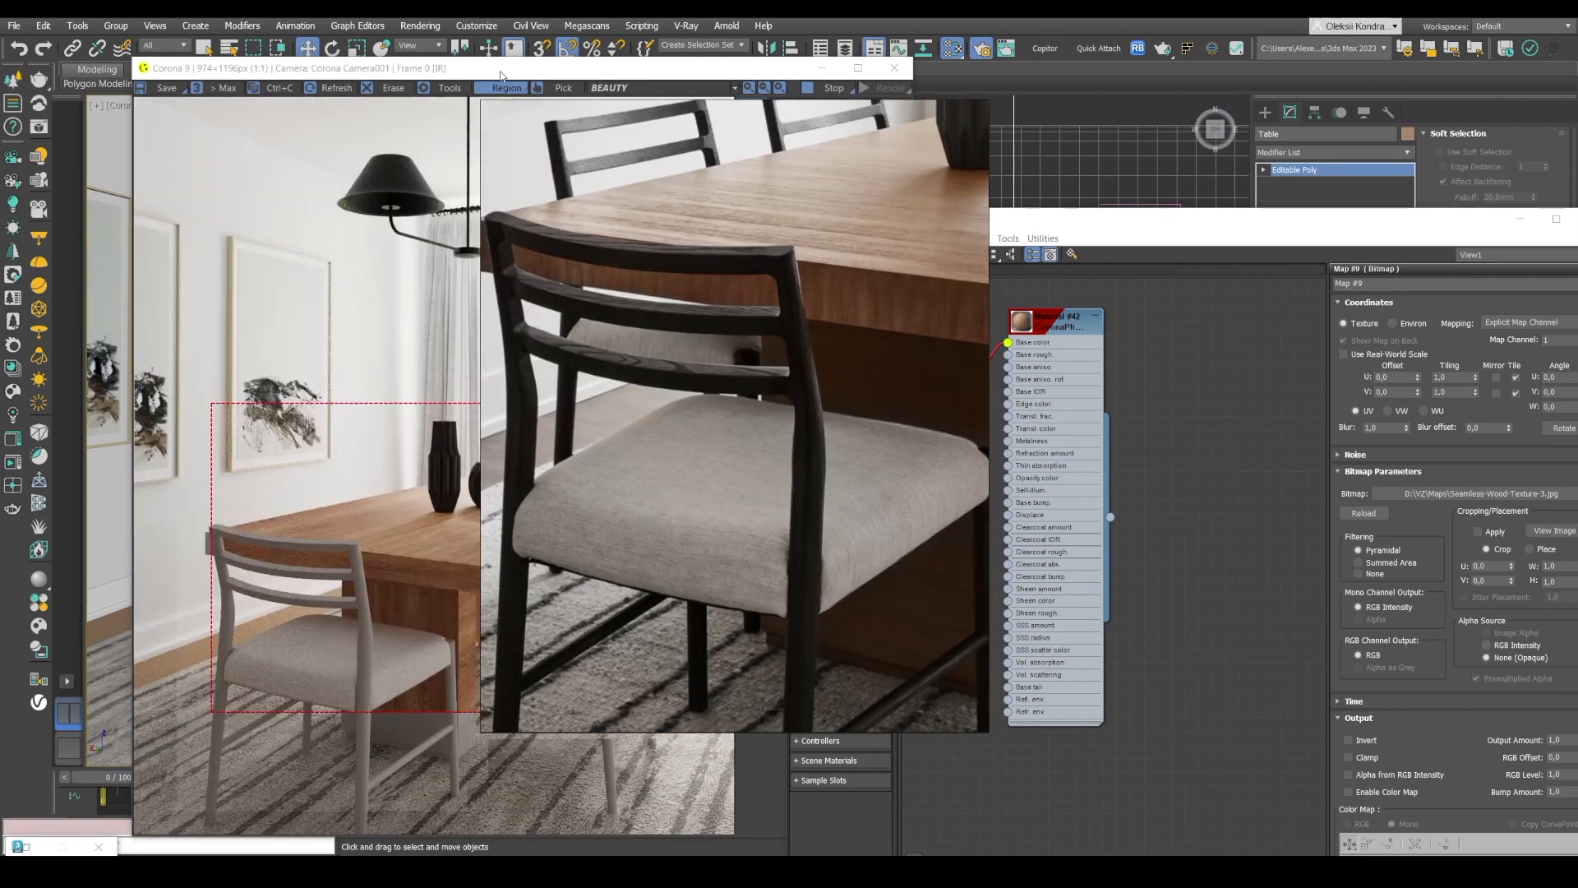
left_click(944, 369)
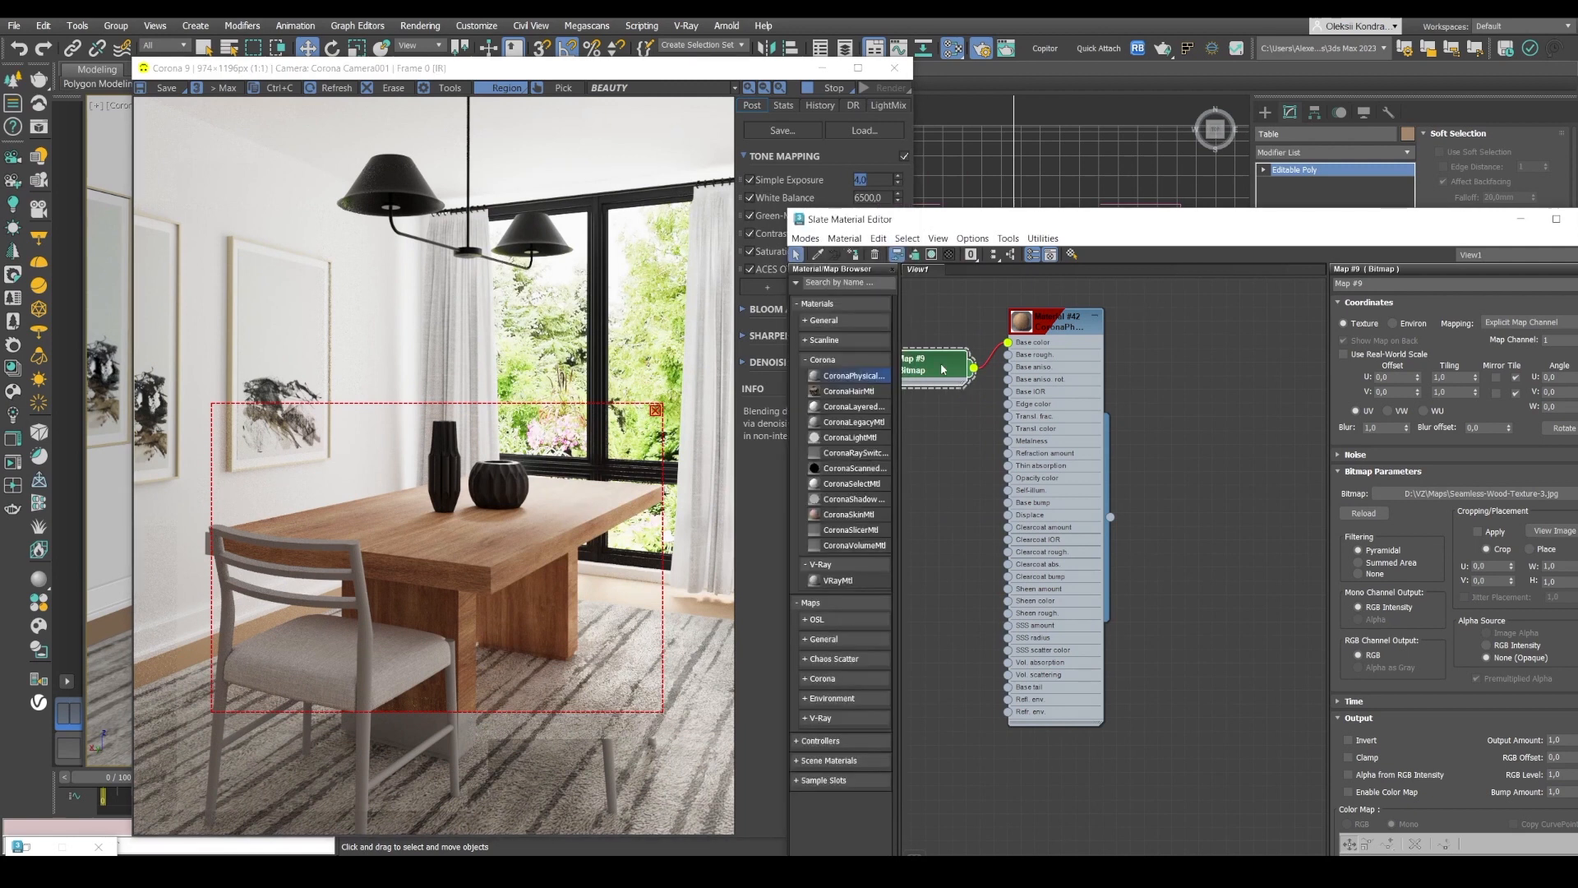
left_click_drag(1010, 226, 855, 205)
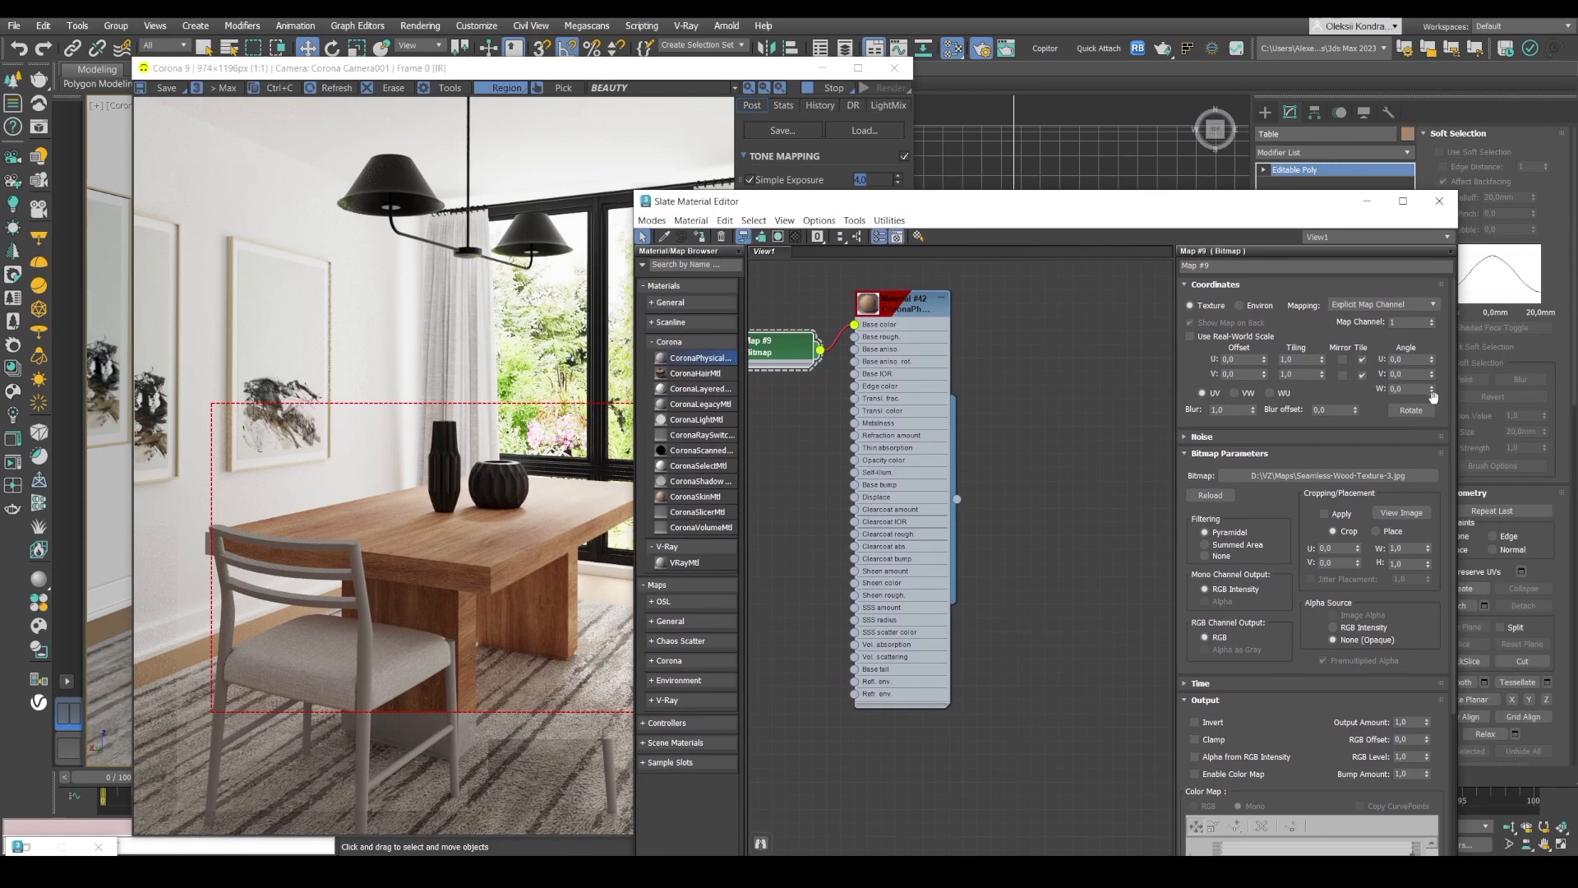
double_click(1396, 388)
type("90")
key("Return")
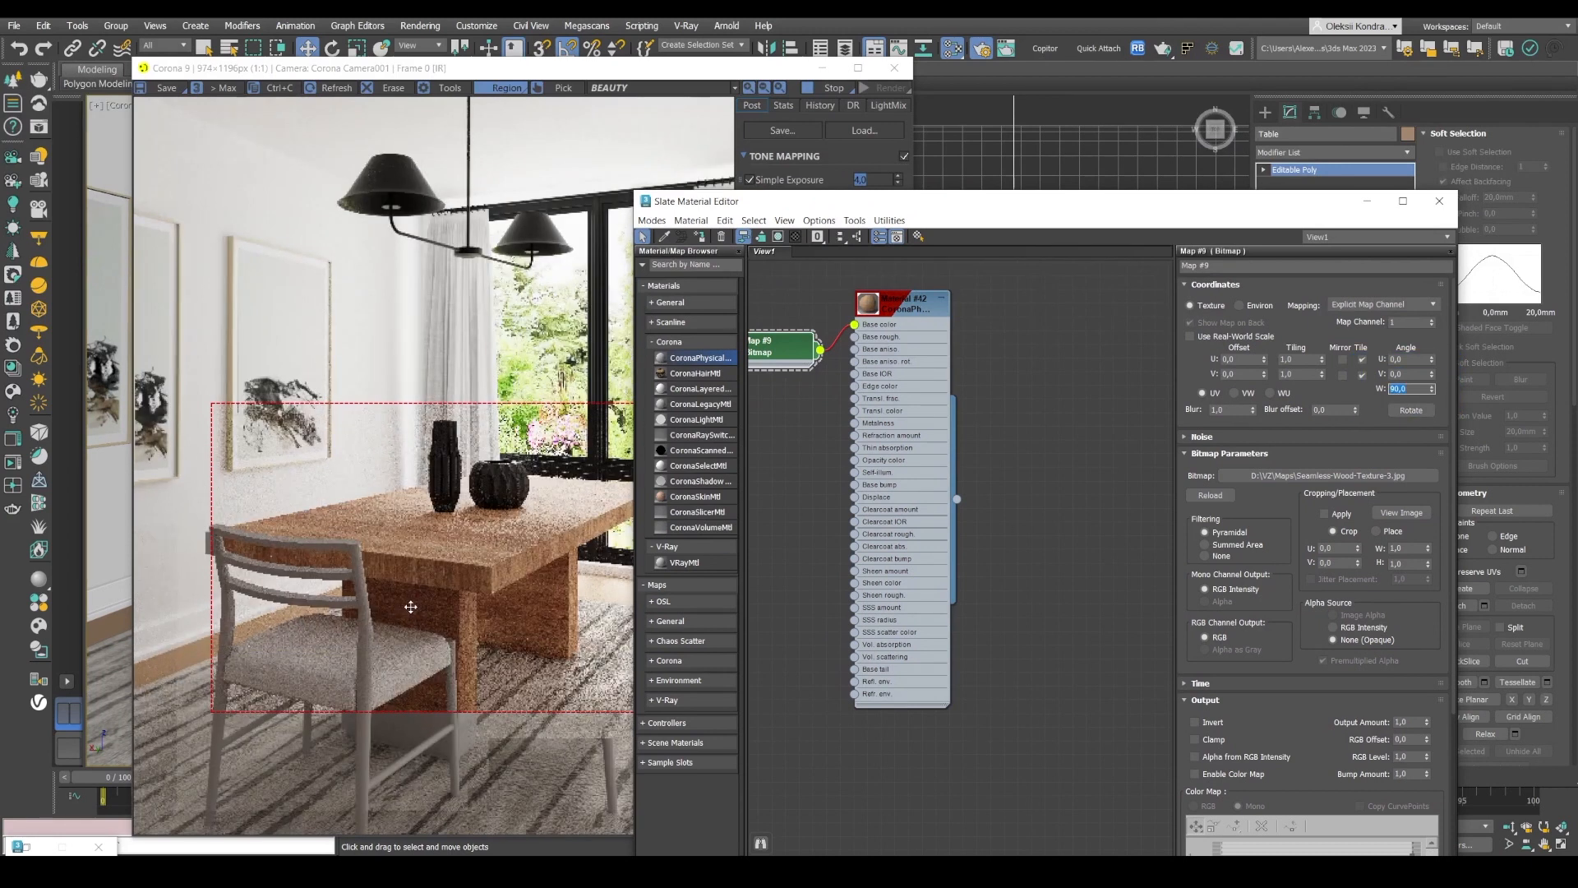
- Inspect the rendered table's wood grain, then study the tabletop and edges in the reference photo
left_click(411, 604)
scroll(467, 552, "up", 1)
scroll(468, 552, "up", 1)
scroll(468, 552, "down", 2)
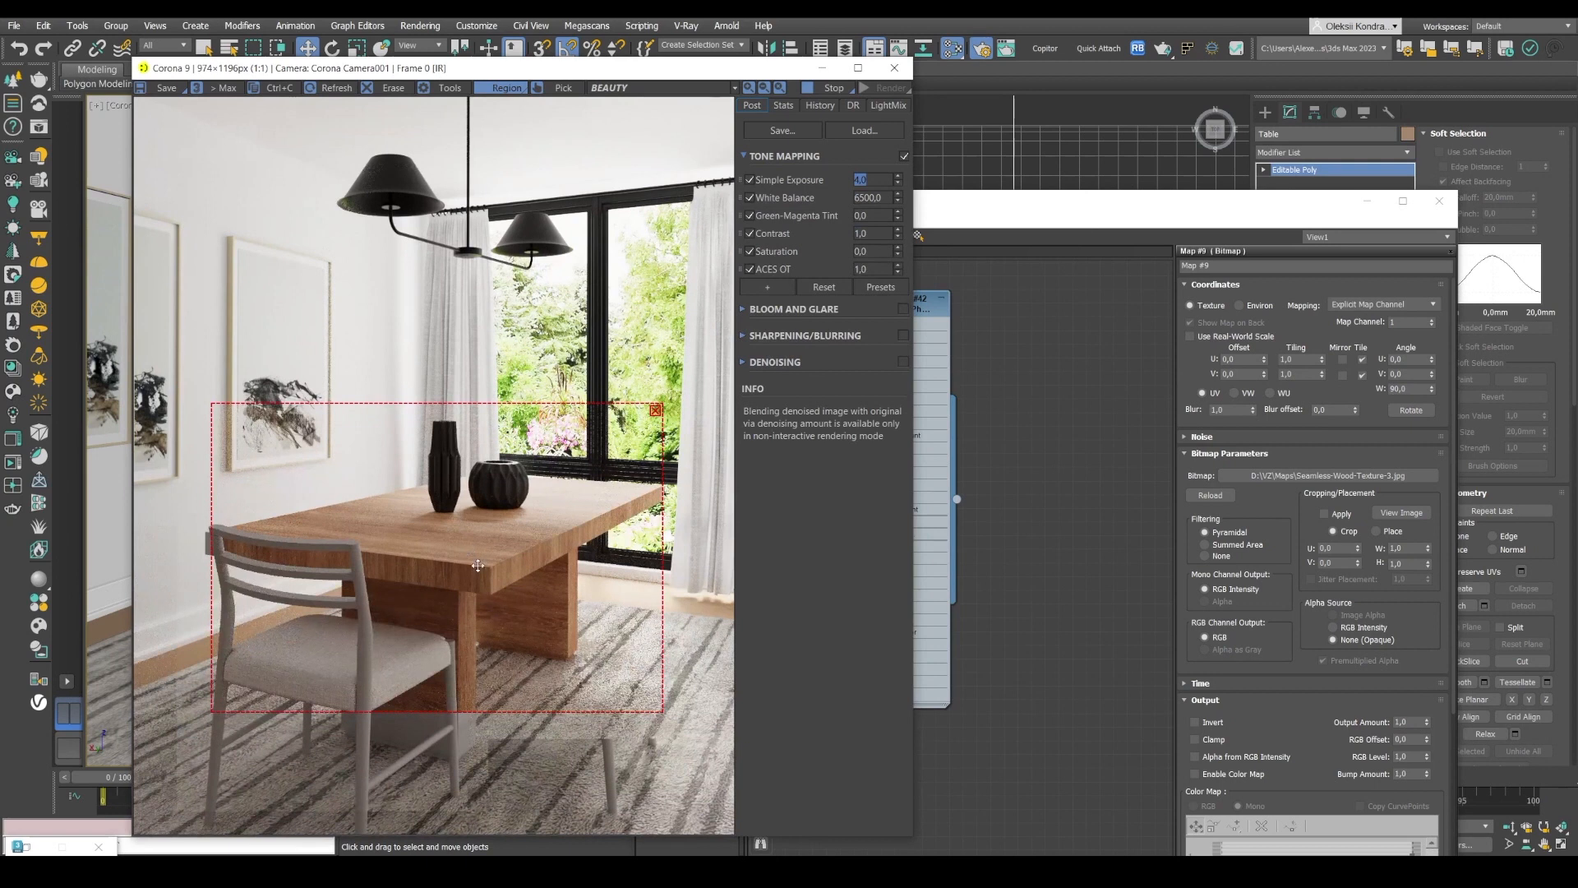
key("alt+Tab")
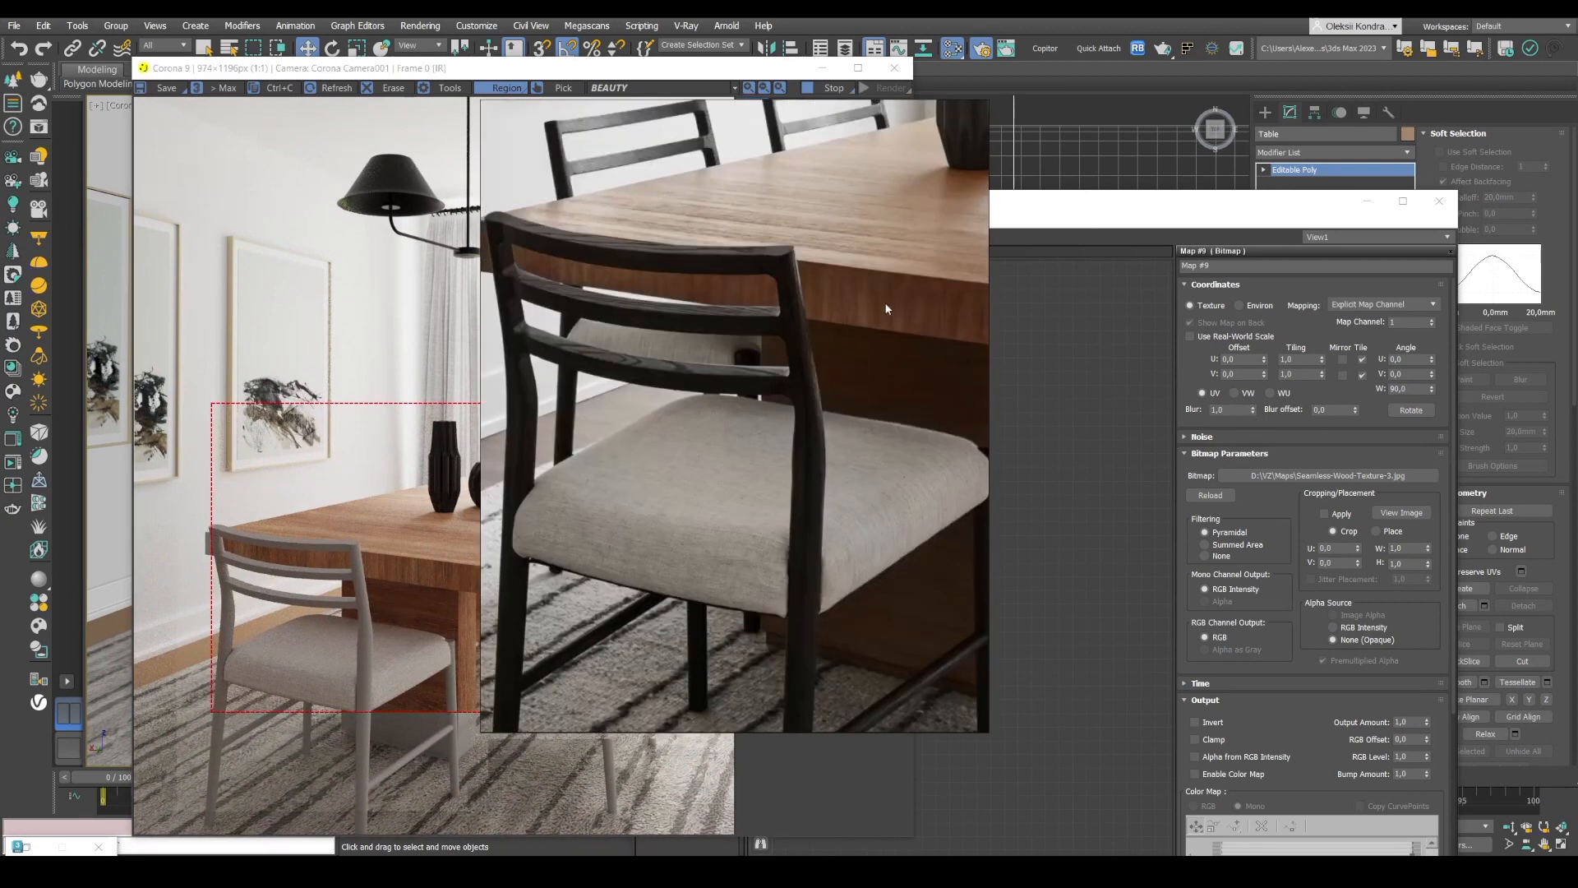
middle_click_drag(868, 318, 544, 535)
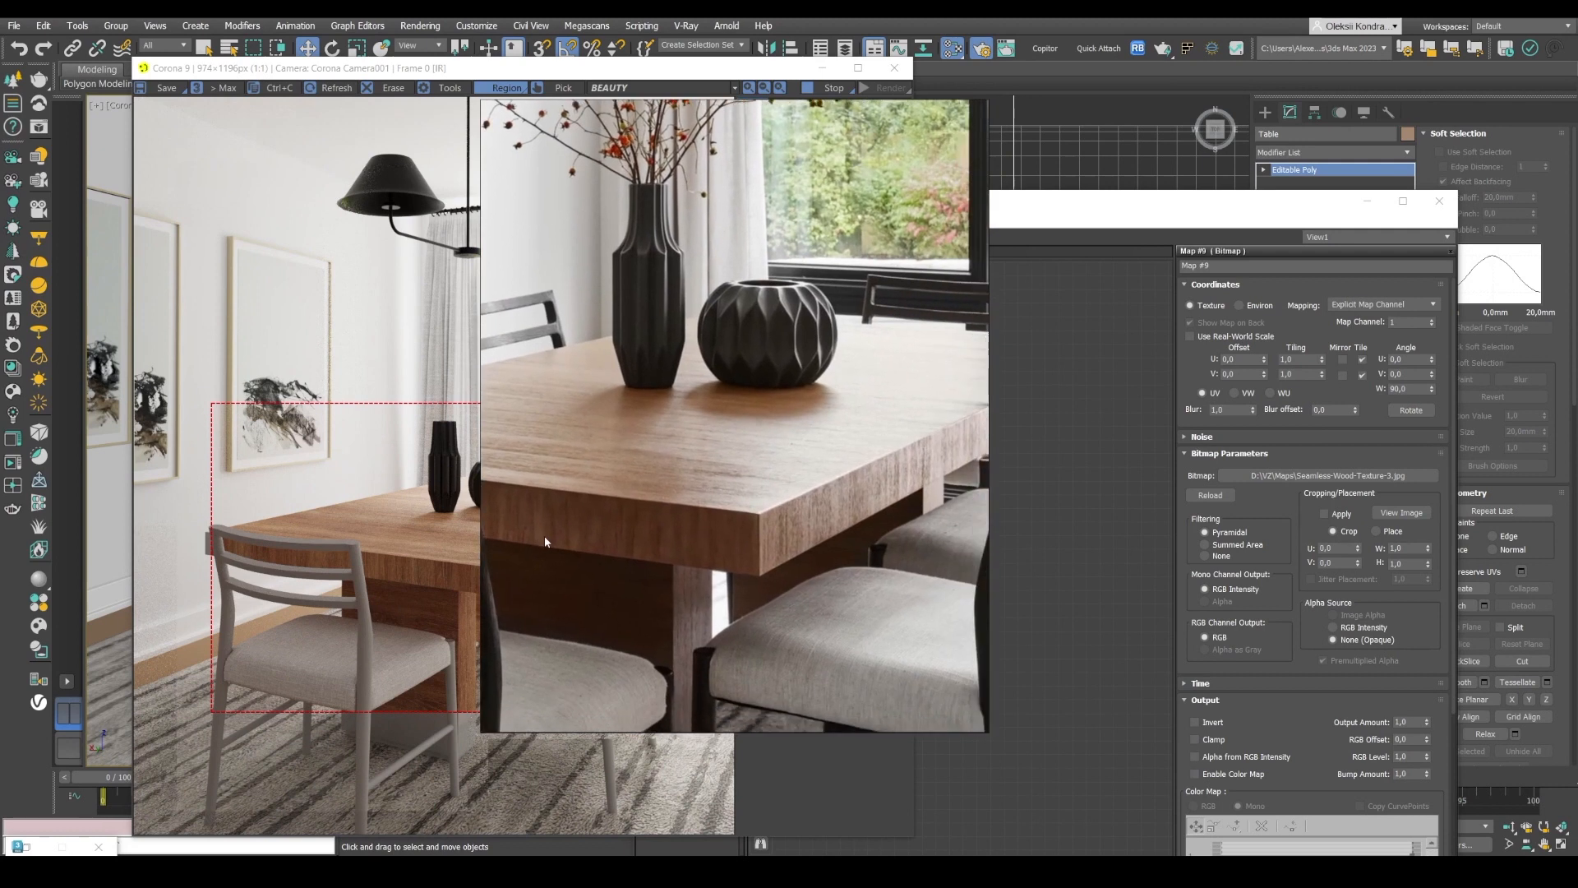
scroll(632, 458, "up", 2)
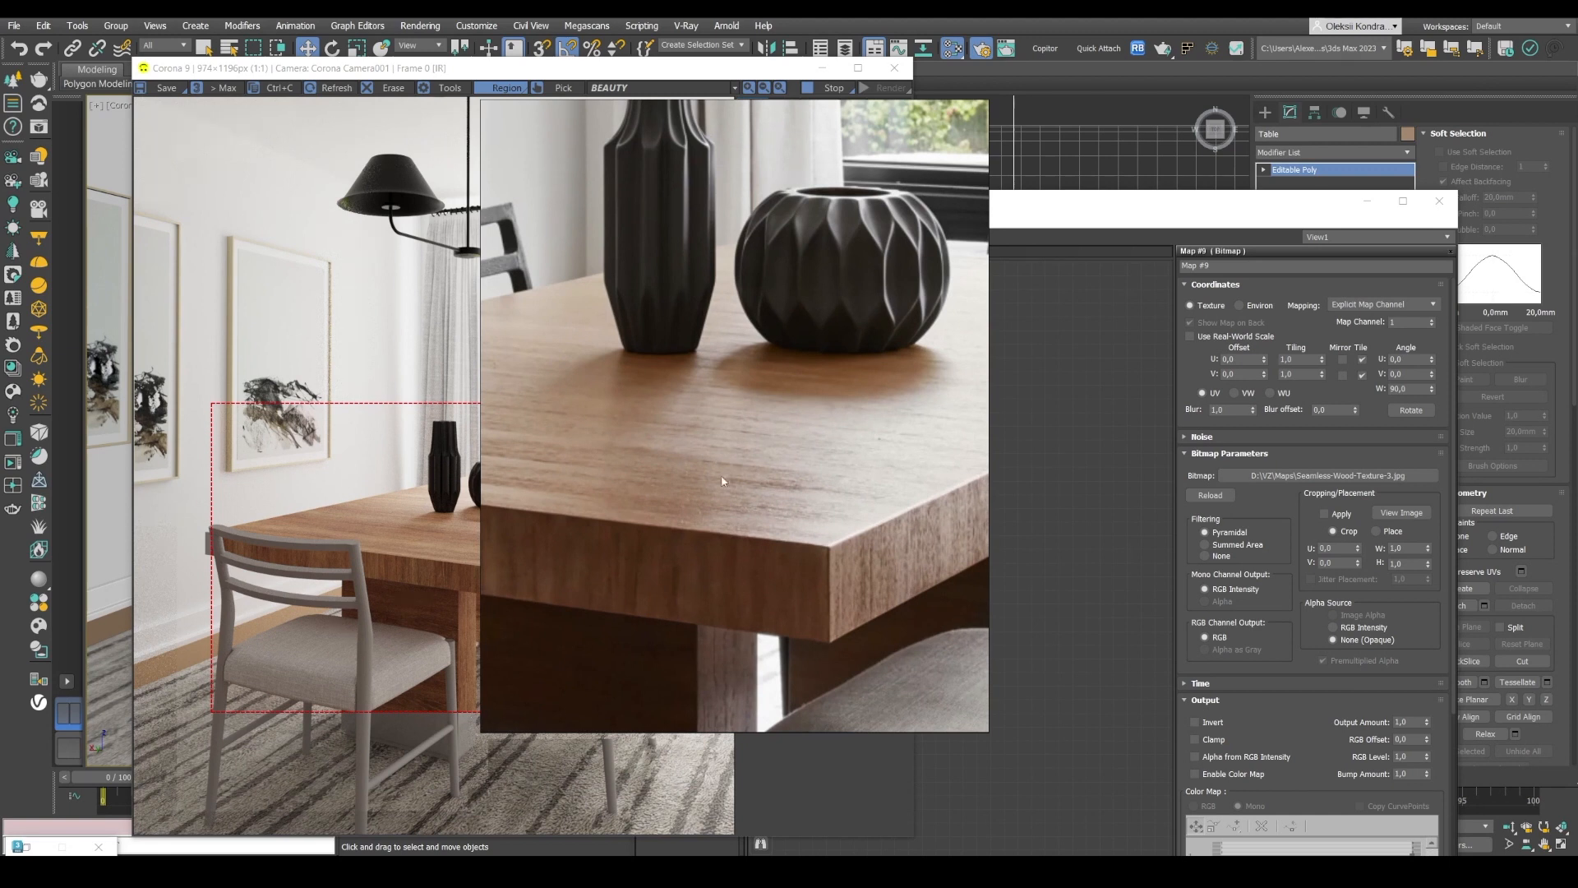
scroll(838, 504, "down", 3)
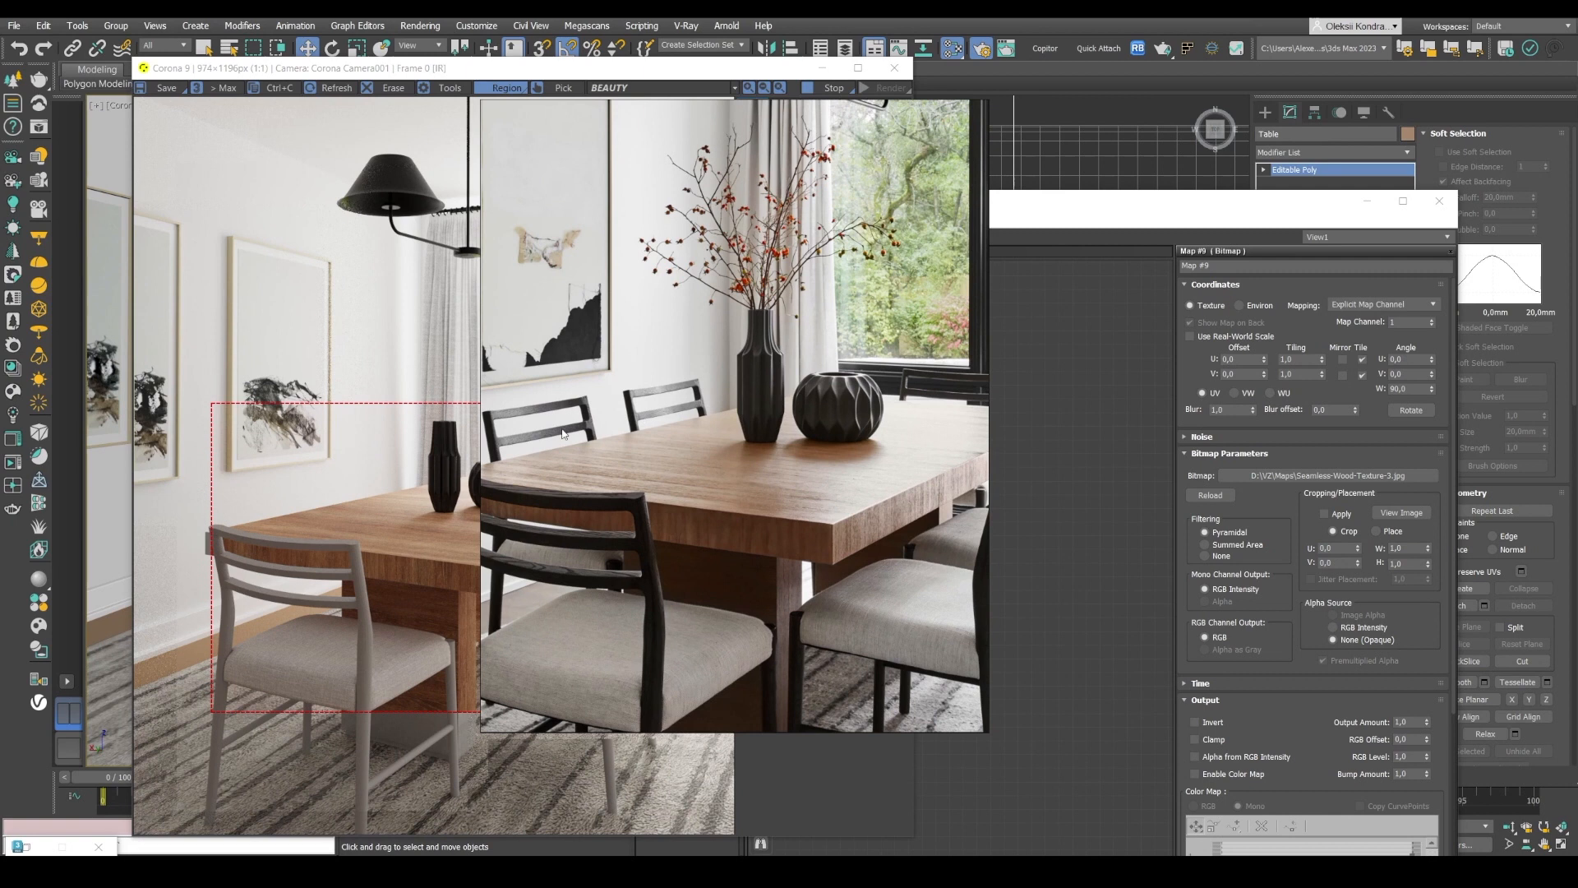
scroll(563, 434, "up", 3)
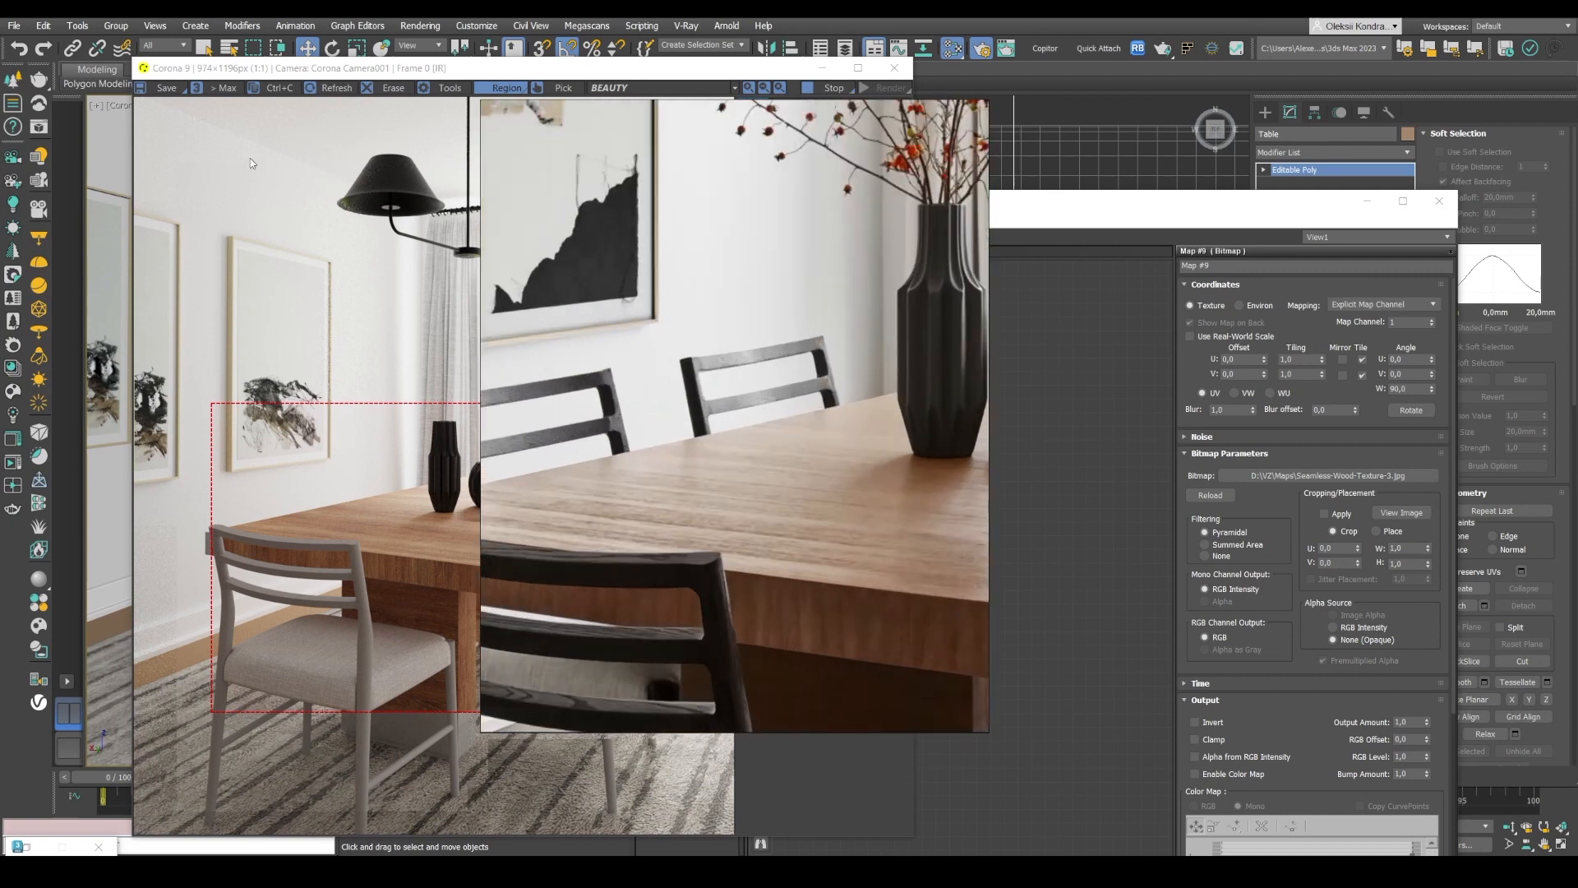
- Preview Seamless-Wood-Texture-ruh in the Maps folder and load it as a bitmap below the wood color bitmap
left_click(347, 74)
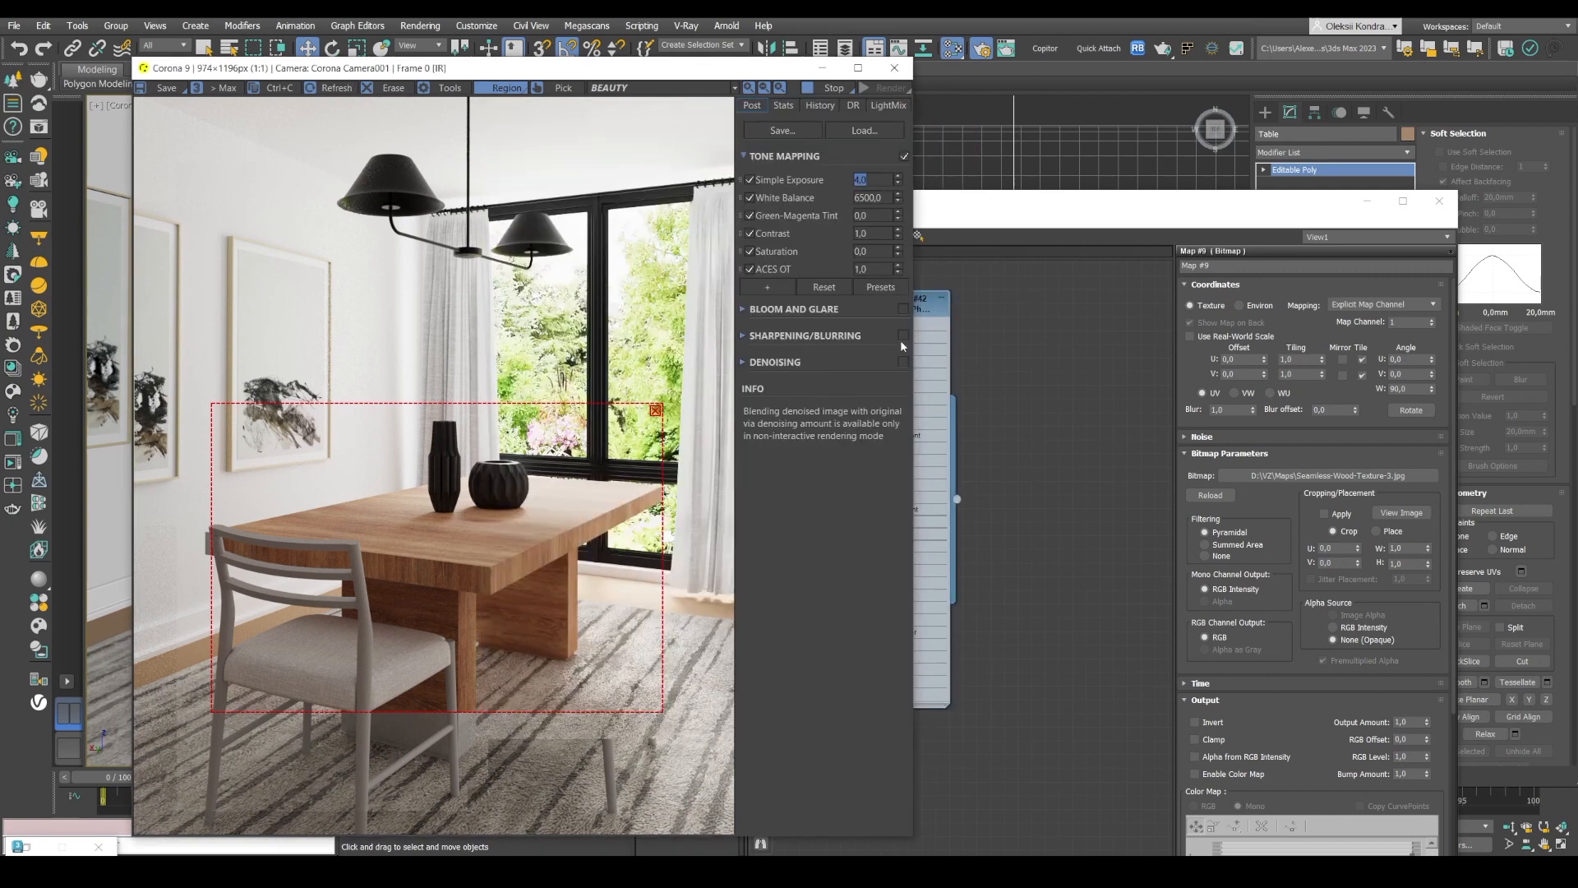
left_click_drag(966, 206, 1174, 165)
left_click_drag(1122, 266, 1245, 280)
left_click(534, 871)
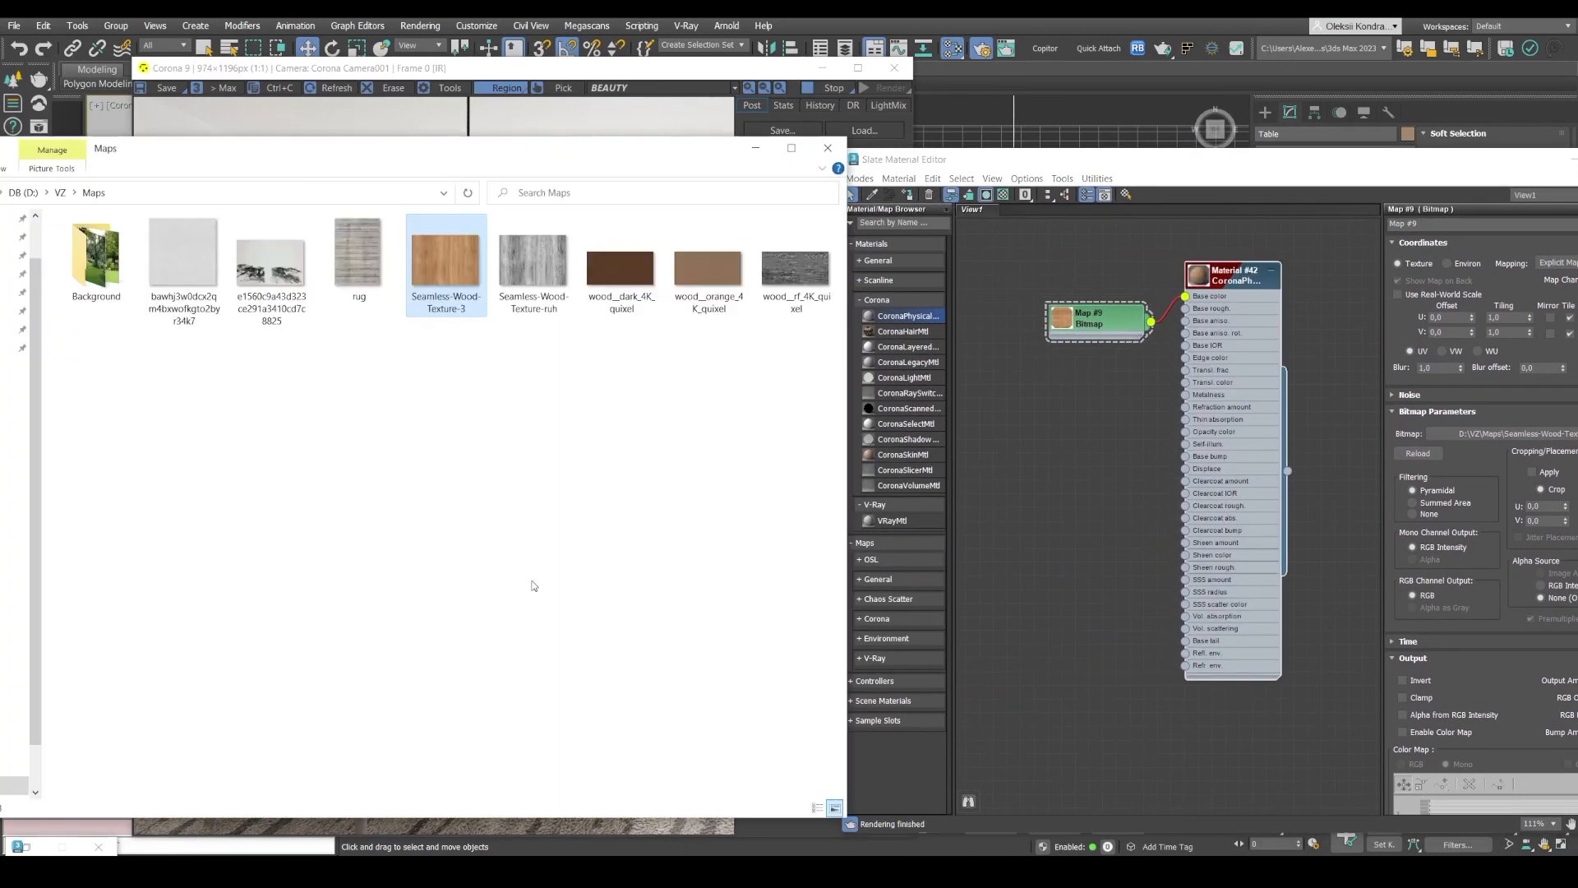
double_click(543, 251)
key("Left")
key("Right")
key("Left")
key("Escape")
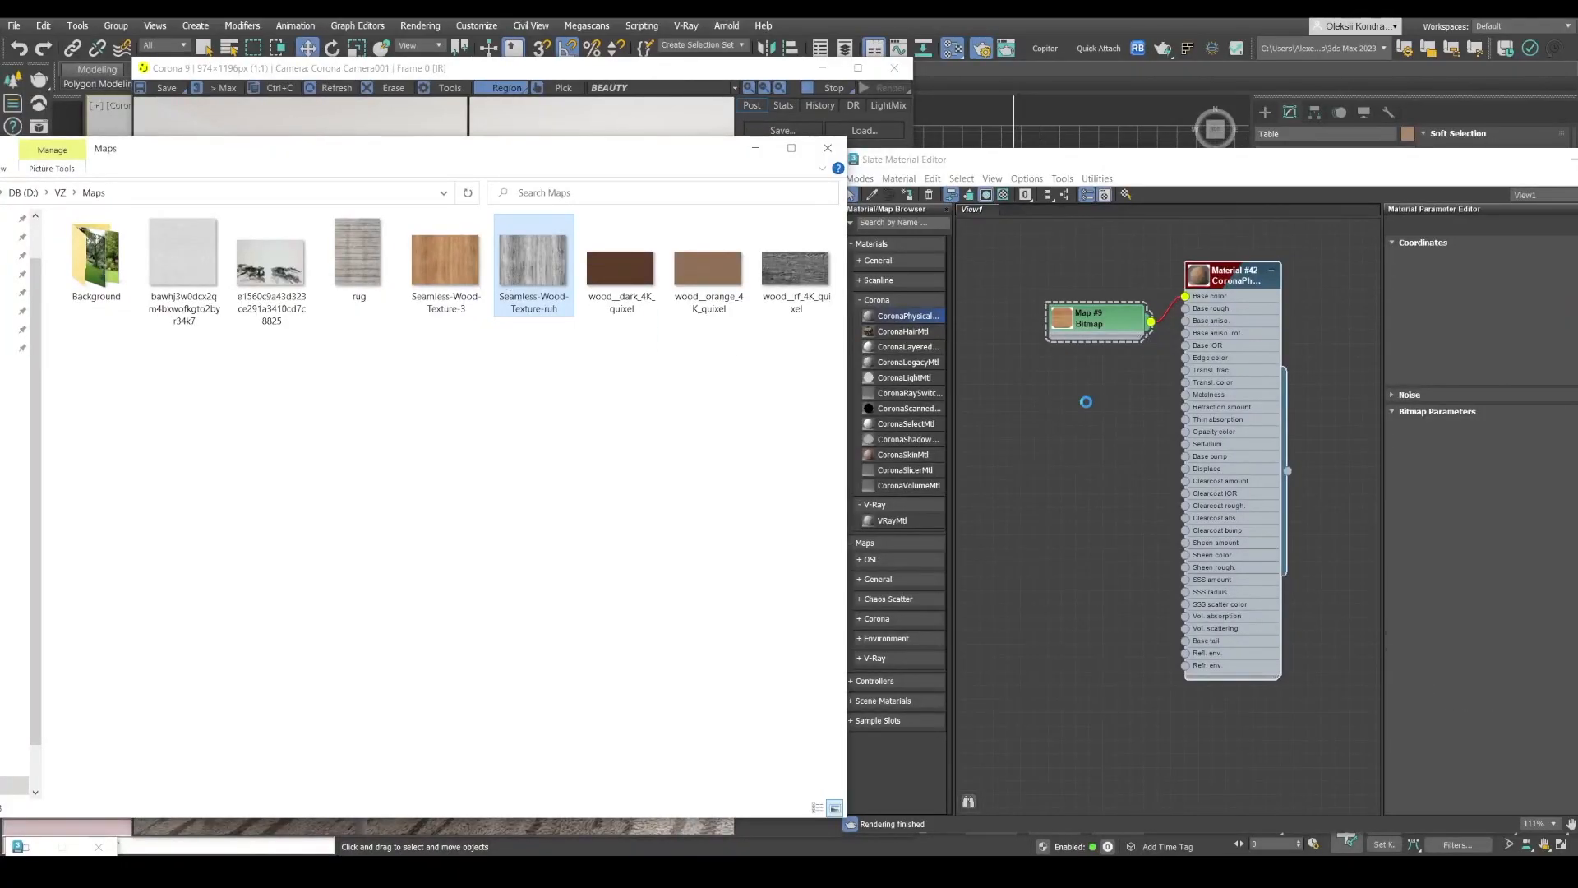
left_click(753, 150)
scroll(367, 555, "up", 1)
scroll(443, 536, "down", 1)
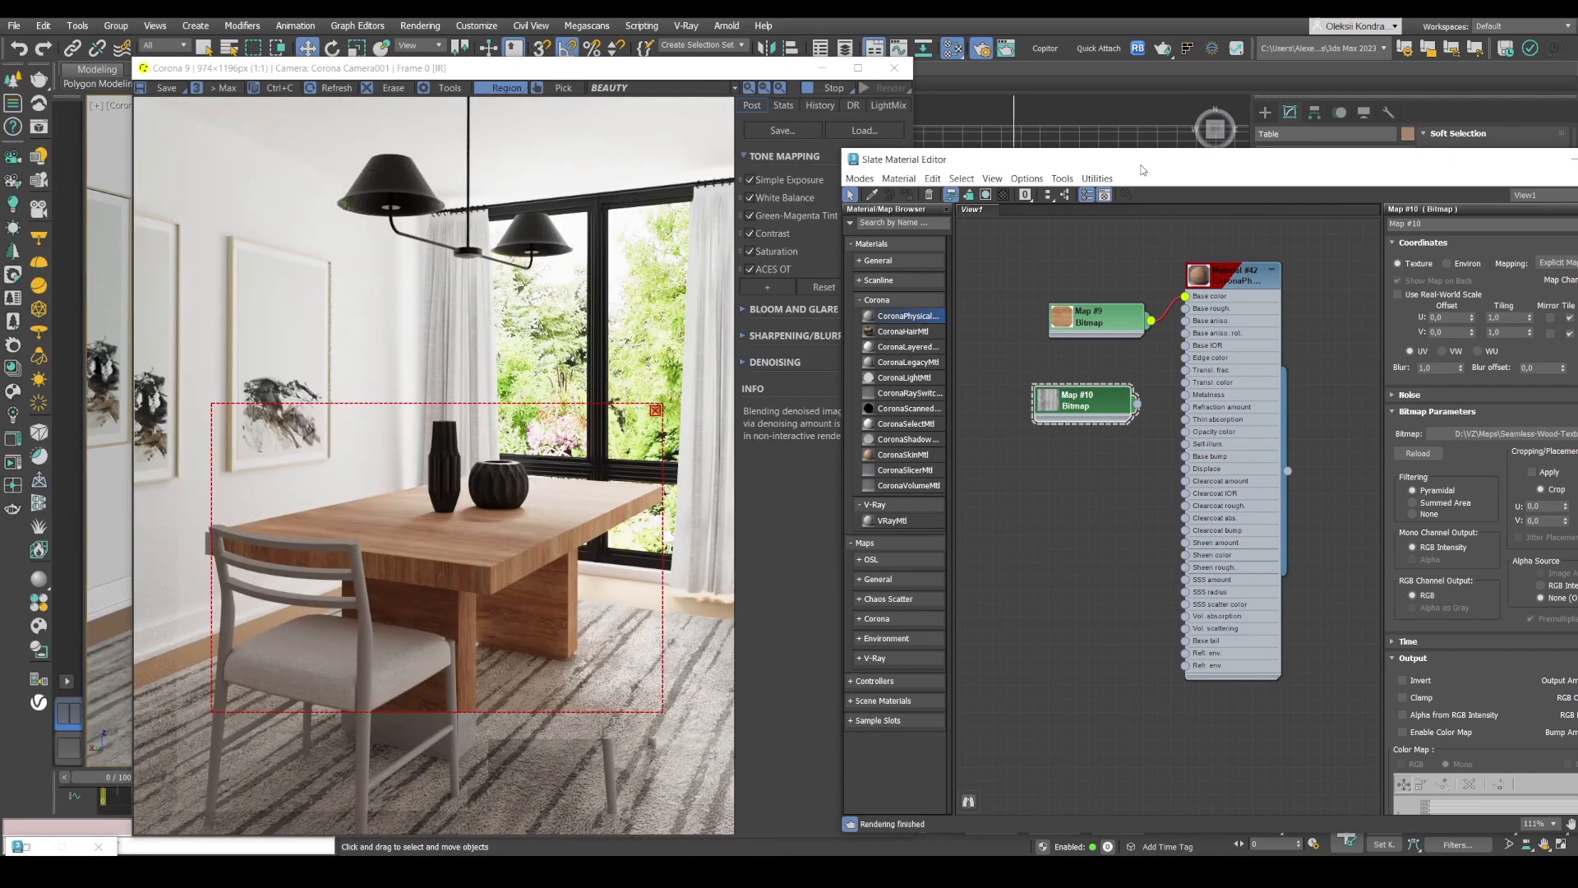
- Set the wood material's base roughness to 0 and inspect the tabletop's reflections up close in the render
left_click_drag(1140, 170, 985, 142)
left_click(1088, 259)
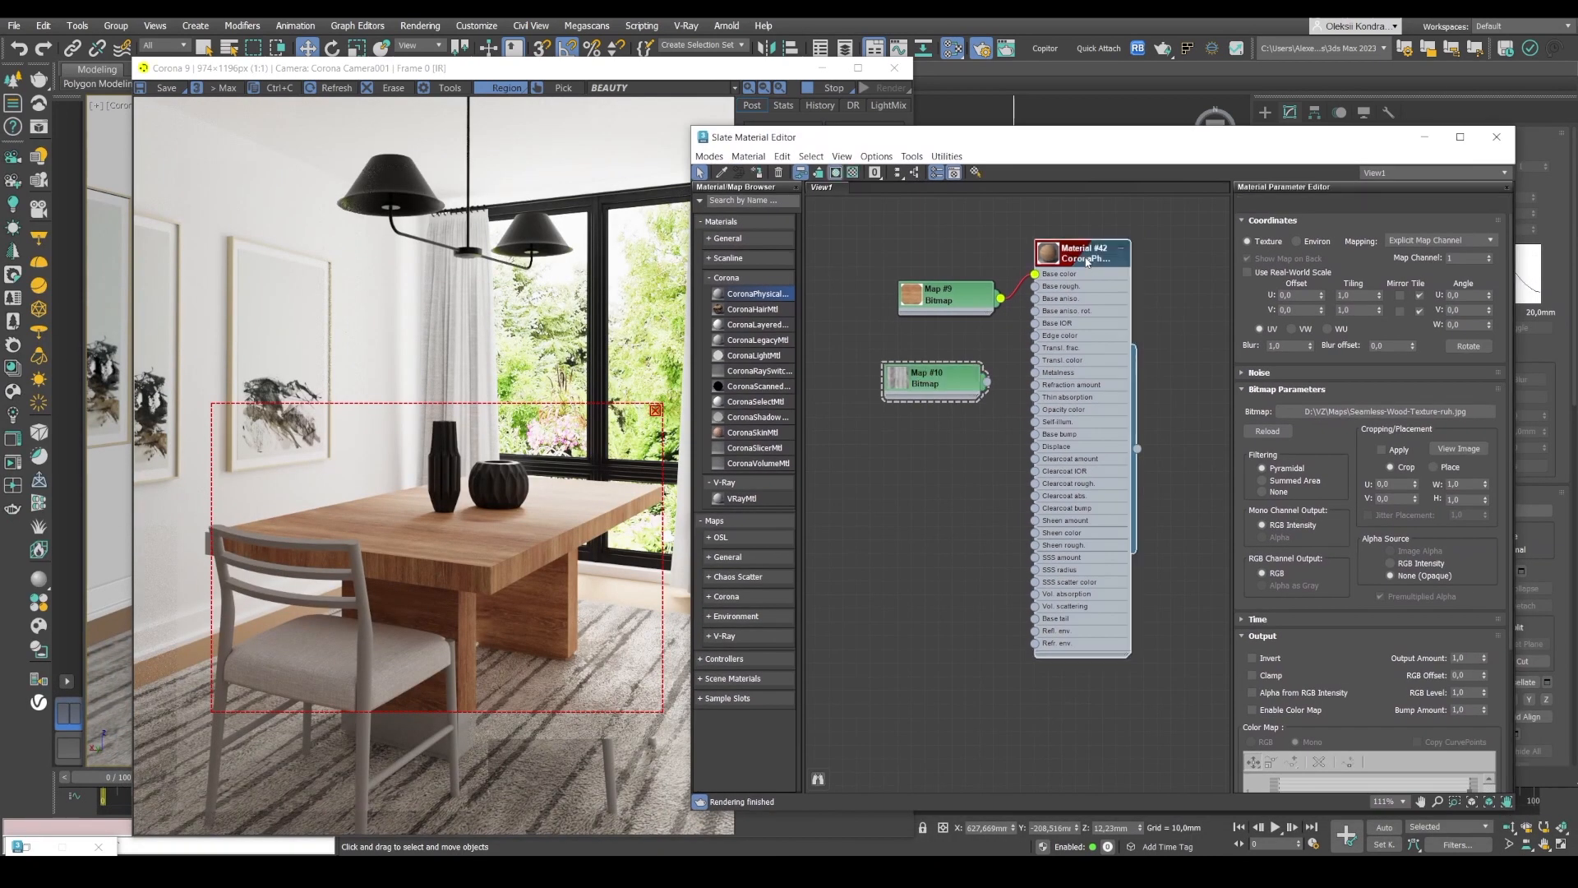
double_click(1087, 260)
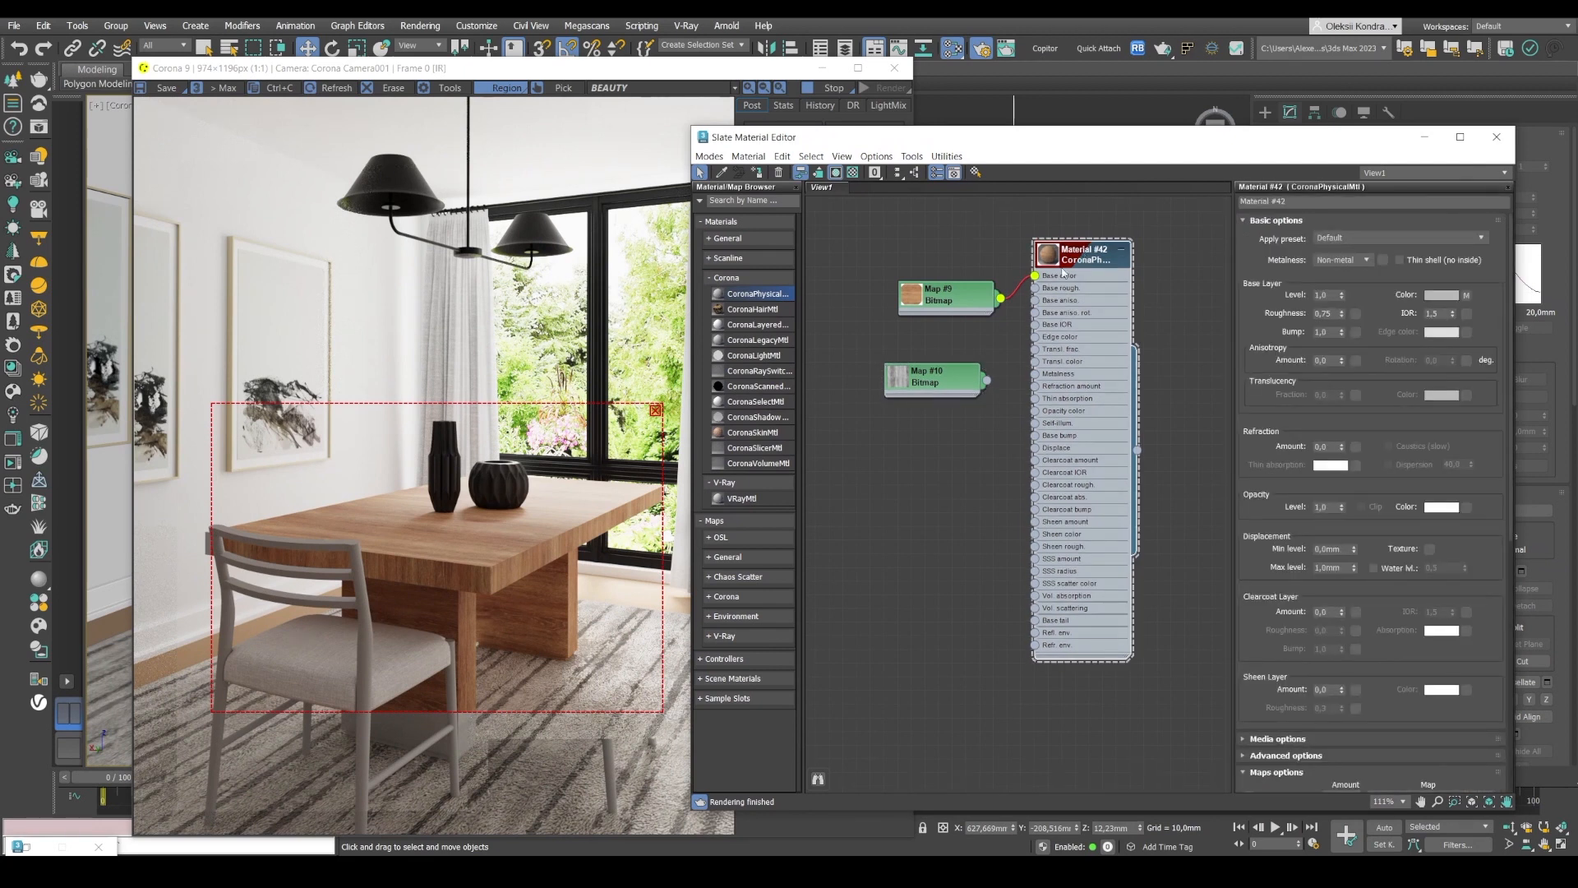
double_click(1325, 314)
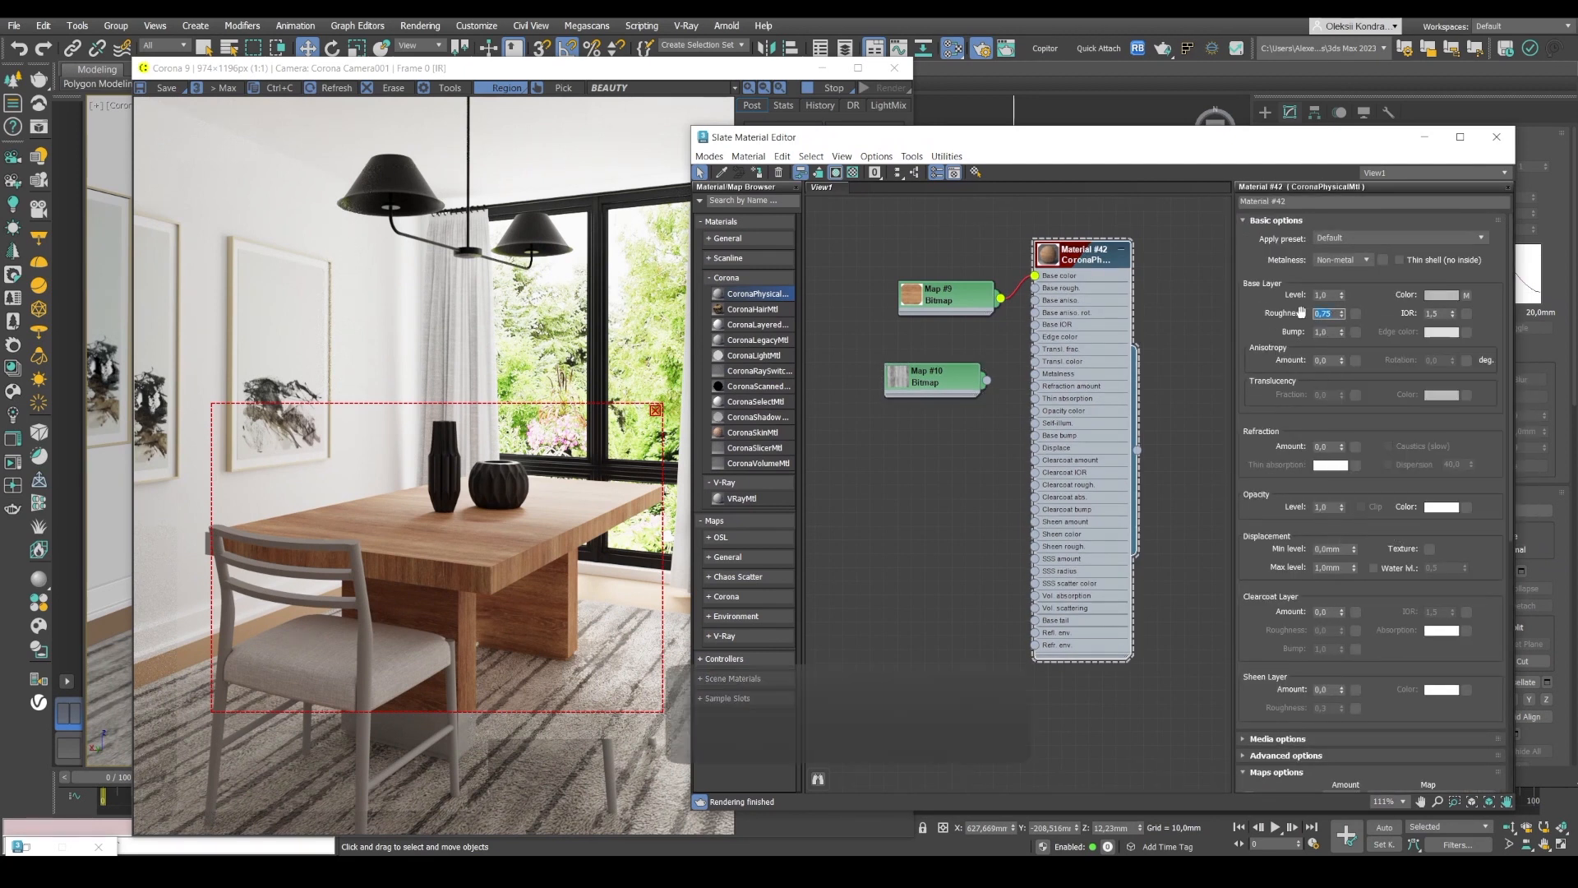
type("0")
key("Return")
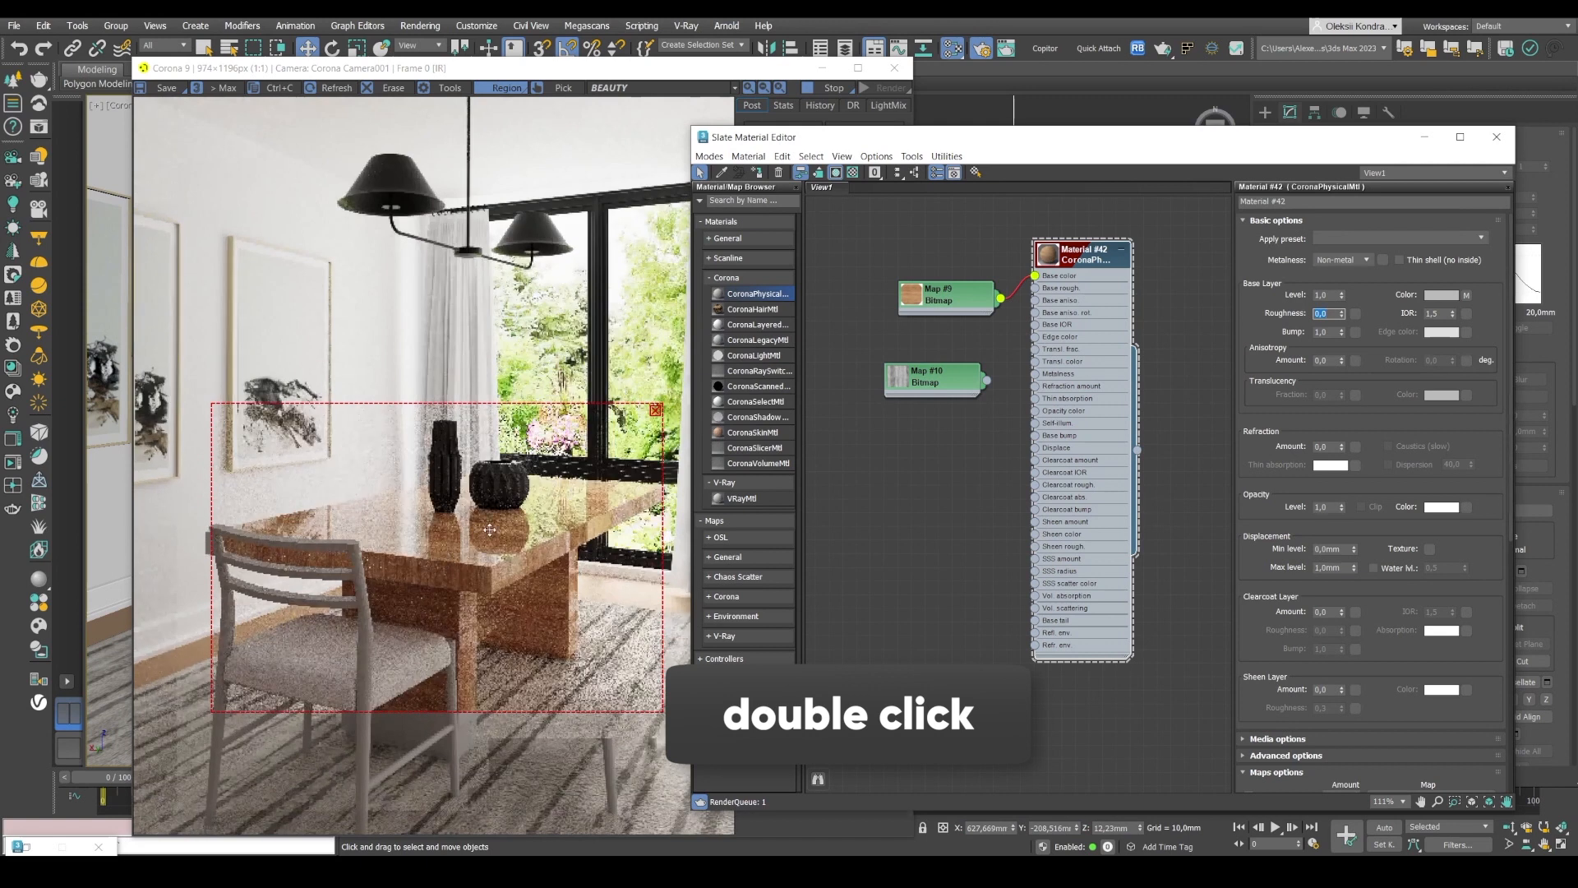
left_click(489, 529)
scroll(489, 528, "up", 1)
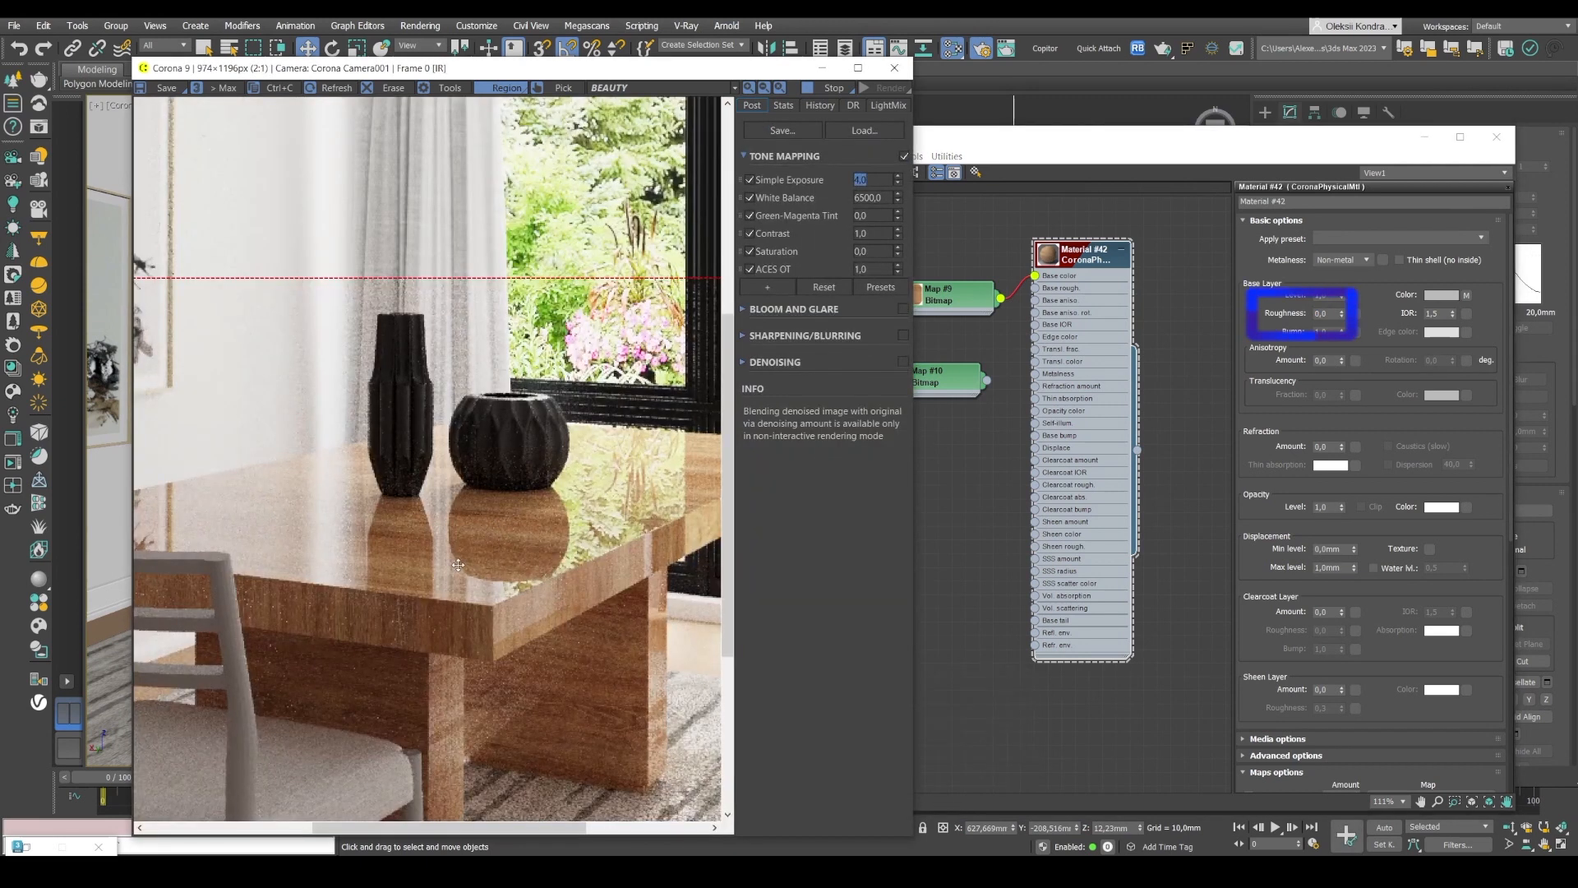
scroll(458, 565, "down", 1)
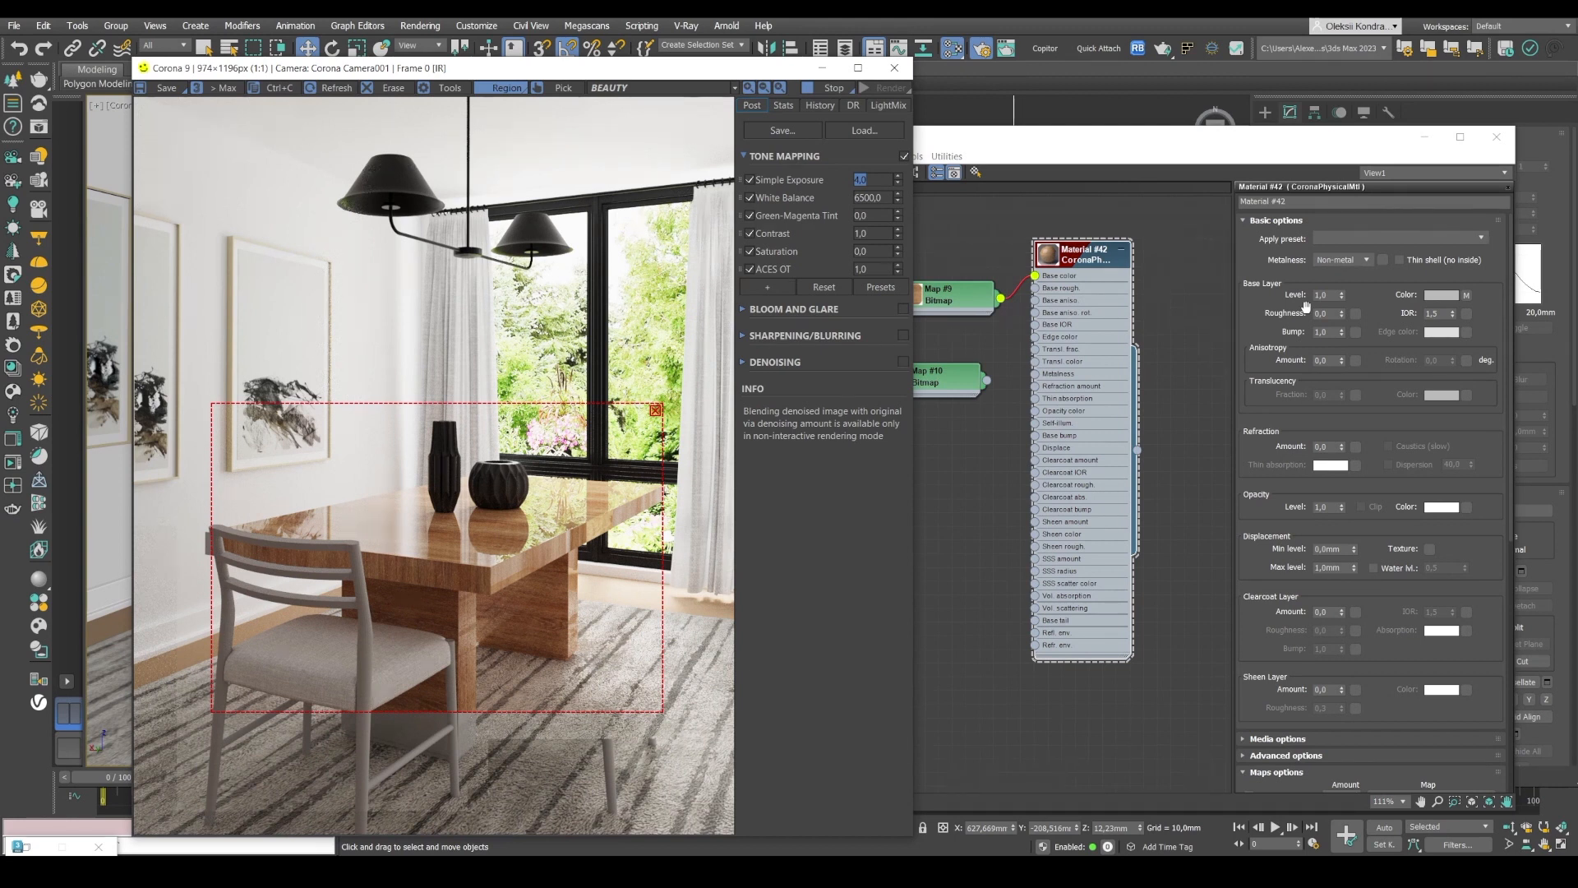
- Connect the Seamless-Wood-Texture-ruh bitmap to the wood material's Base roughness and inspect the tabletop's sheen in the render
middle_click_drag(1157, 329, 1197, 337)
left_click_drag(988, 387, 959, 375)
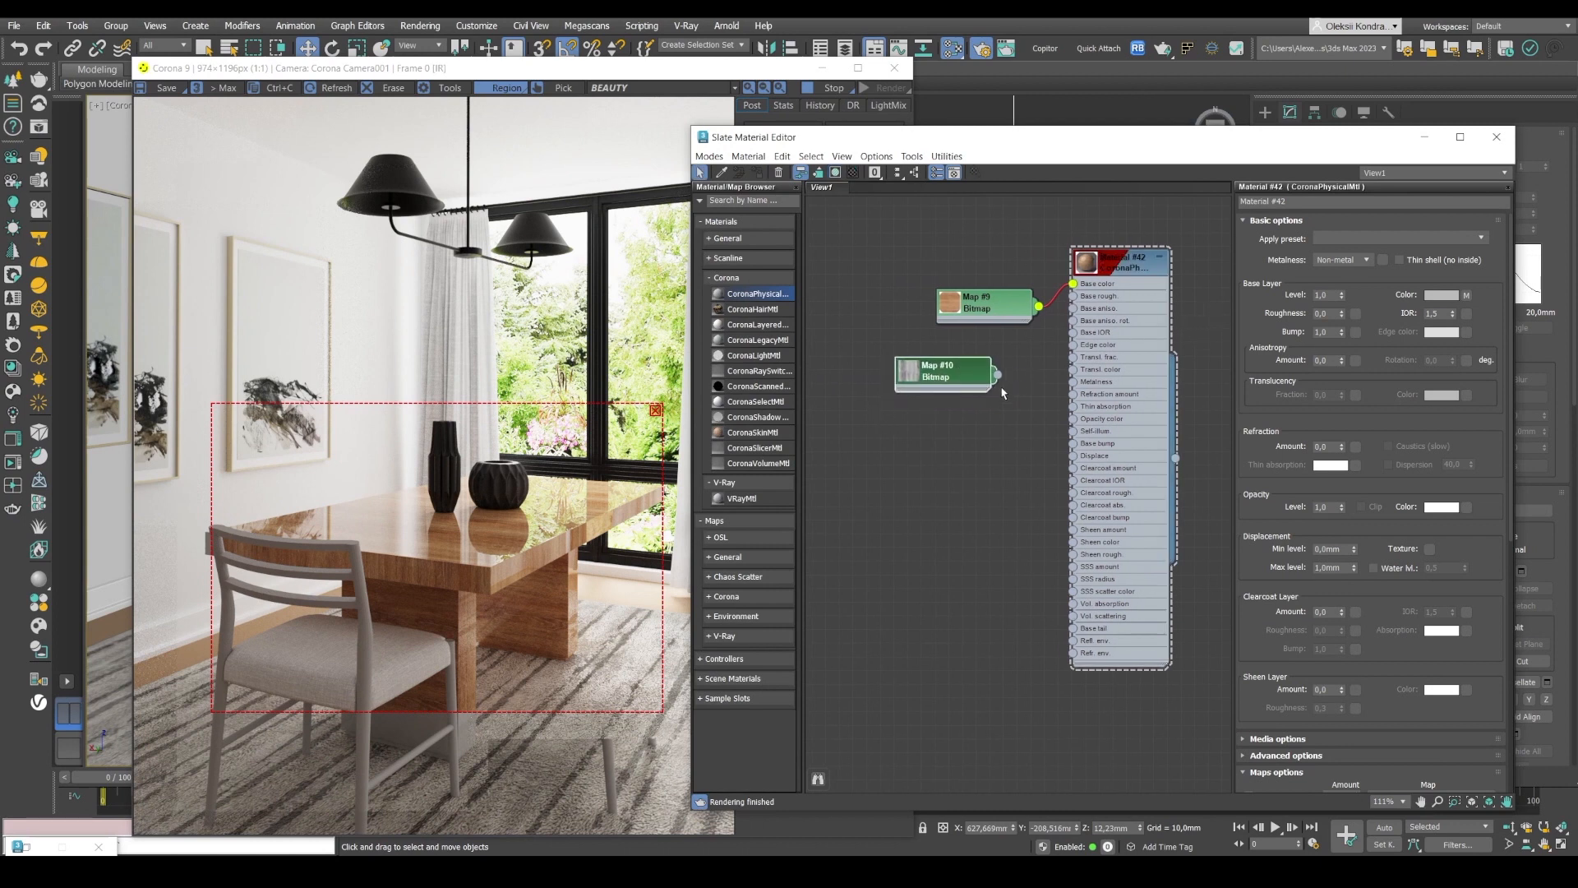
left_click_drag(998, 376, 1072, 296)
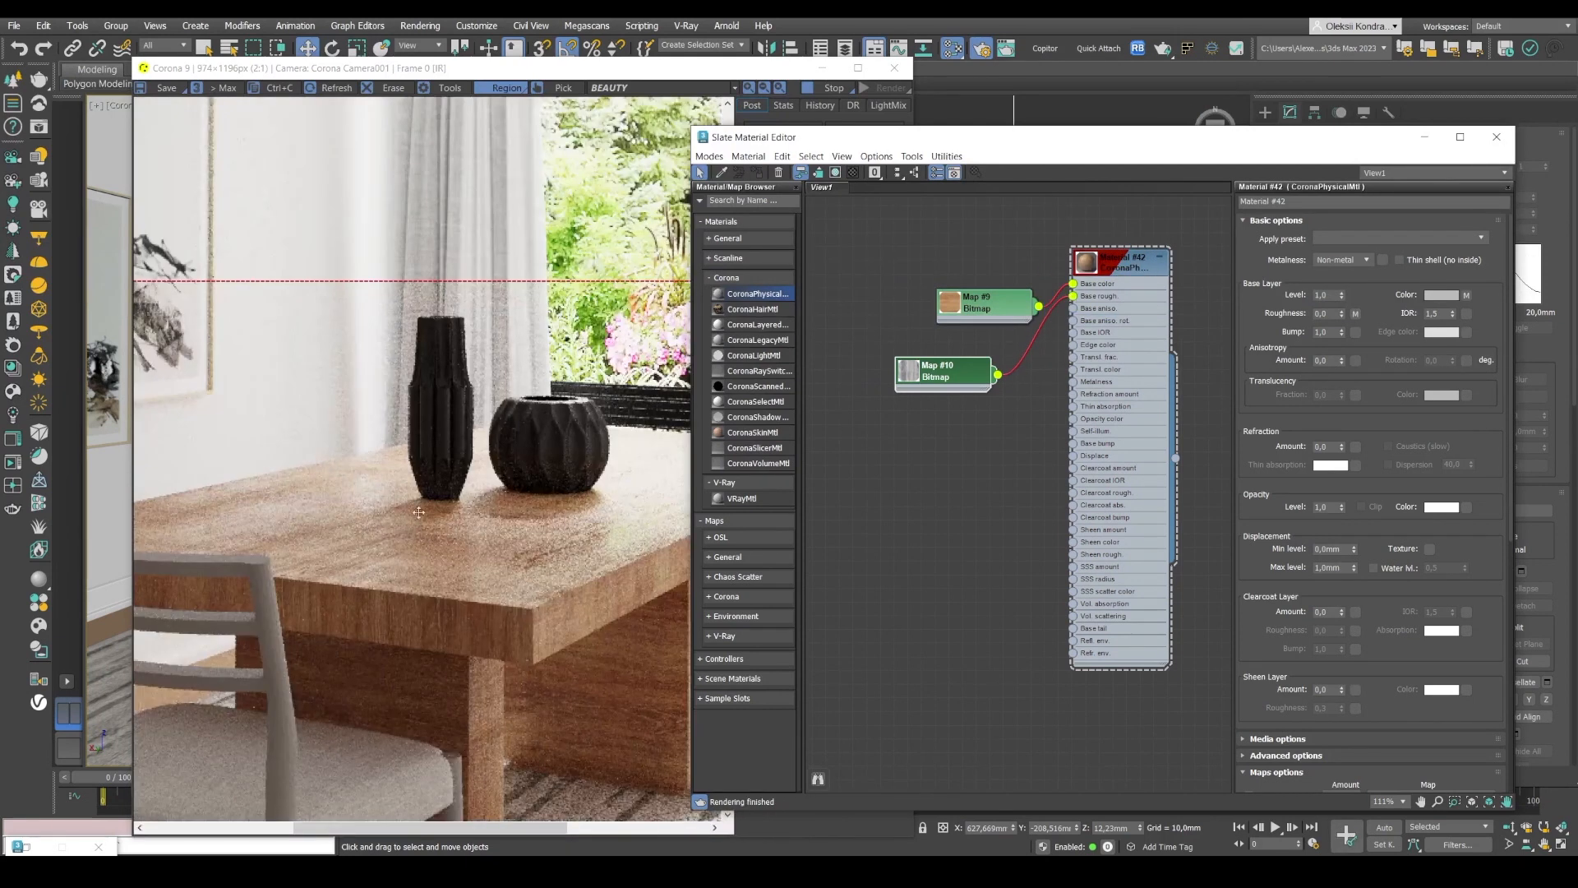
scroll(471, 538, "up", 1)
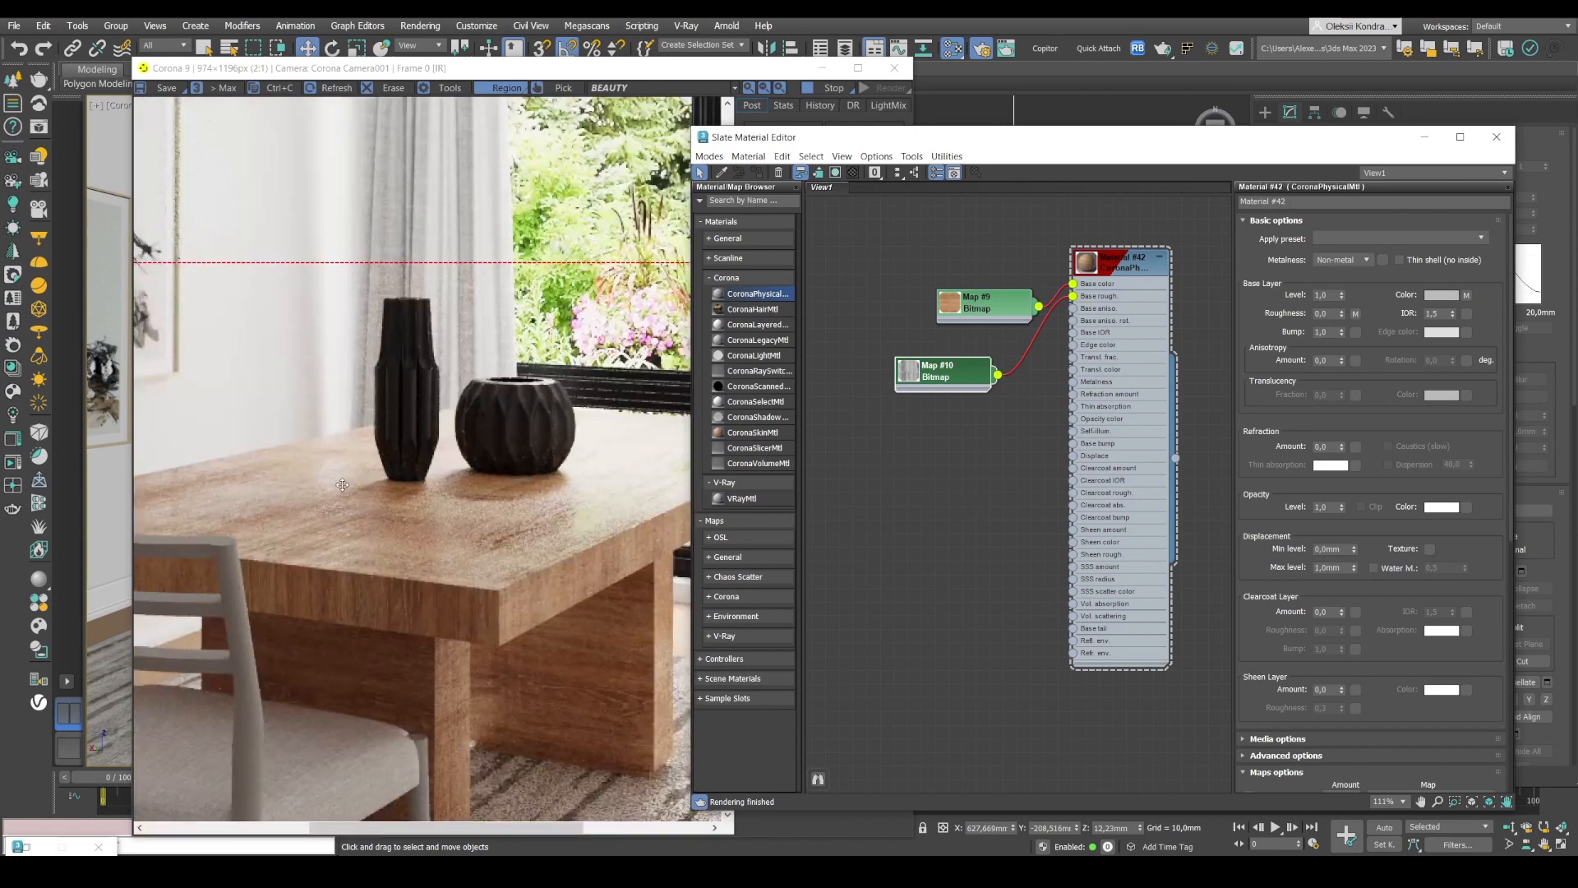
scroll(375, 512, "down", 1)
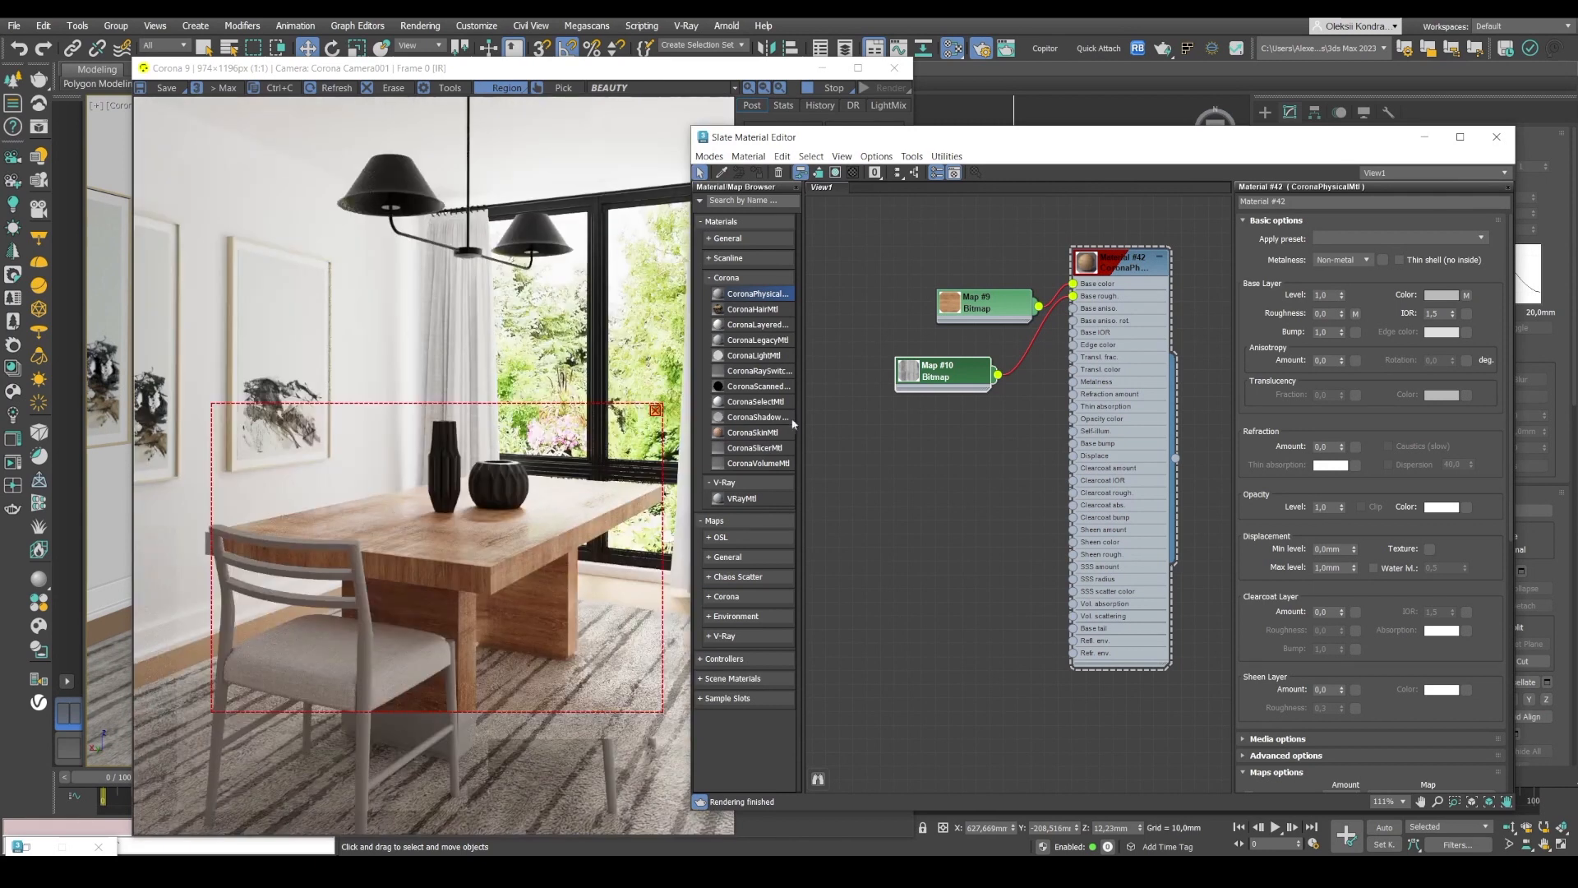
- Set the roughness bitmap's W angle to 90 and inspect the tabletop's reflections in the render
double_click(930, 378)
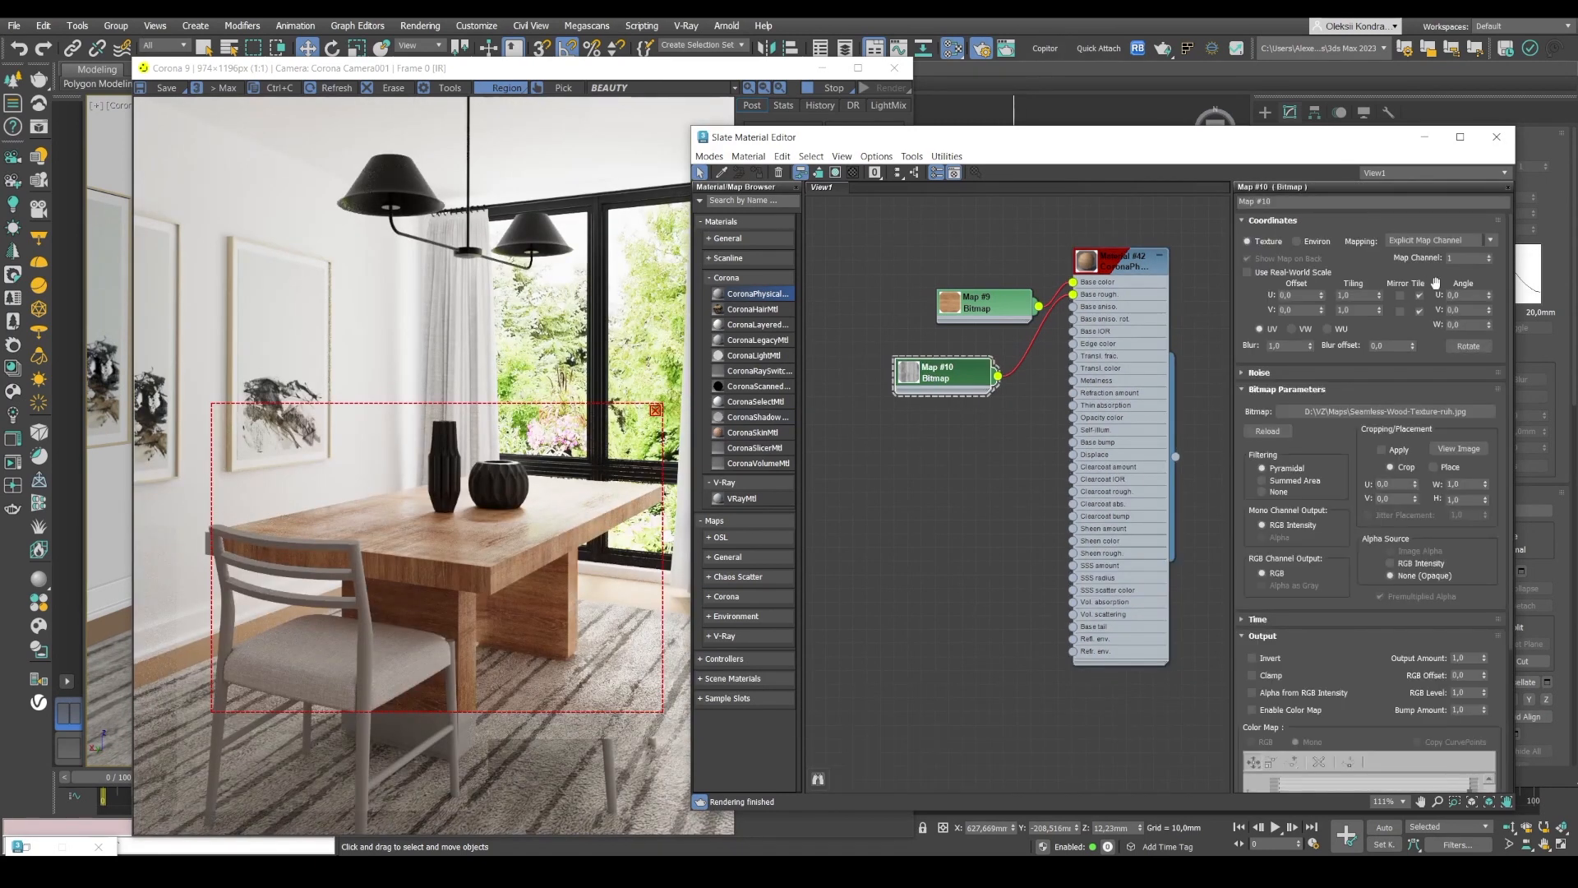
left_click_drag(1457, 325, 1416, 320)
type("90")
key("Return")
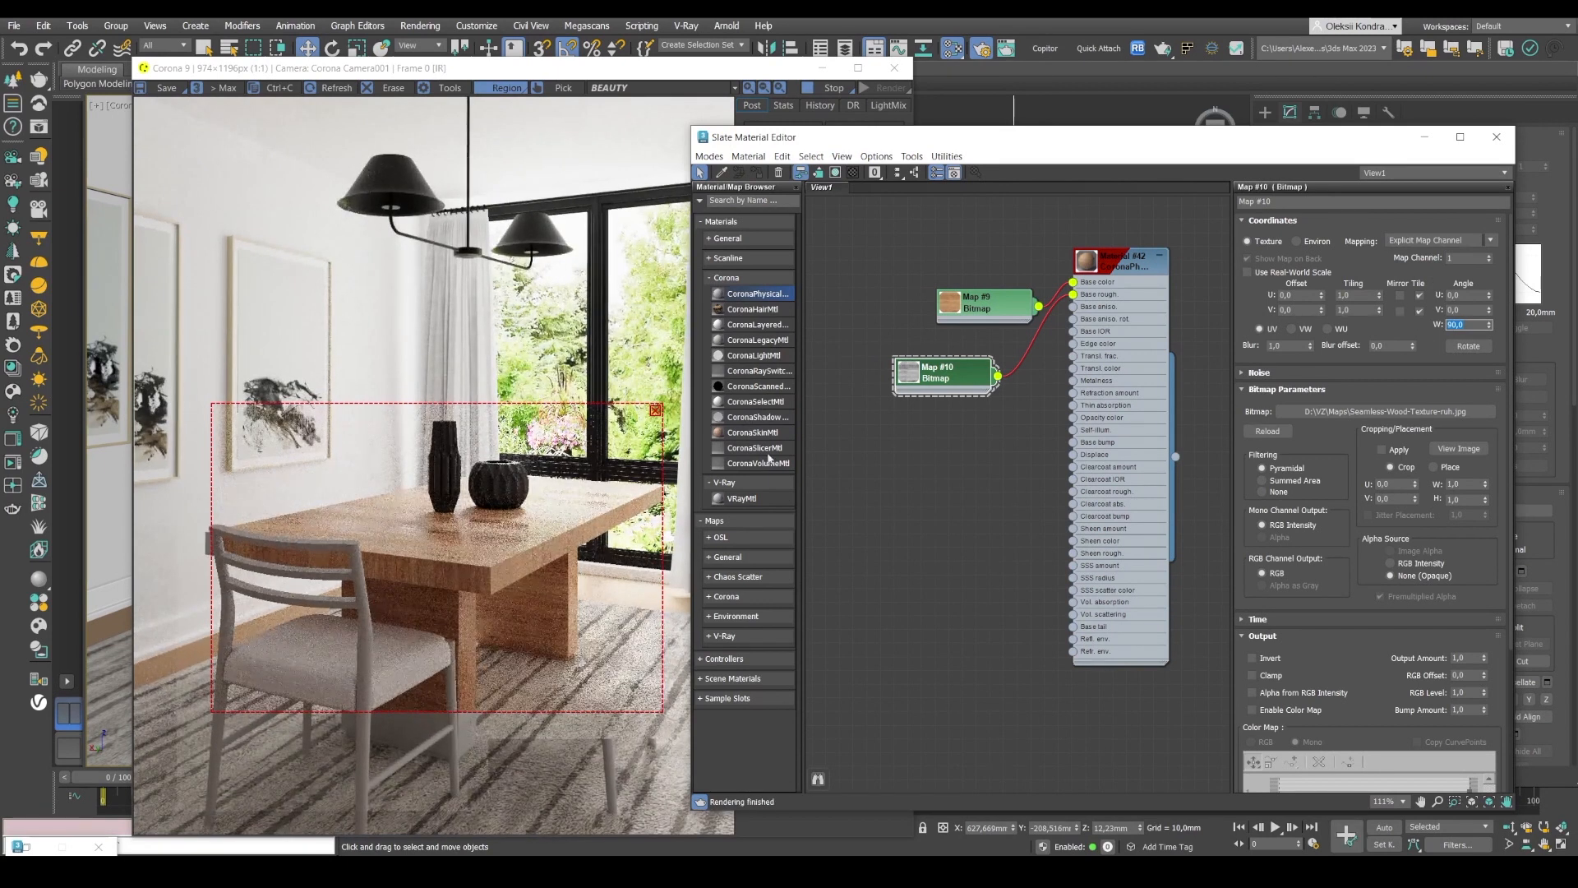
left_click_drag(974, 310, 960, 282)
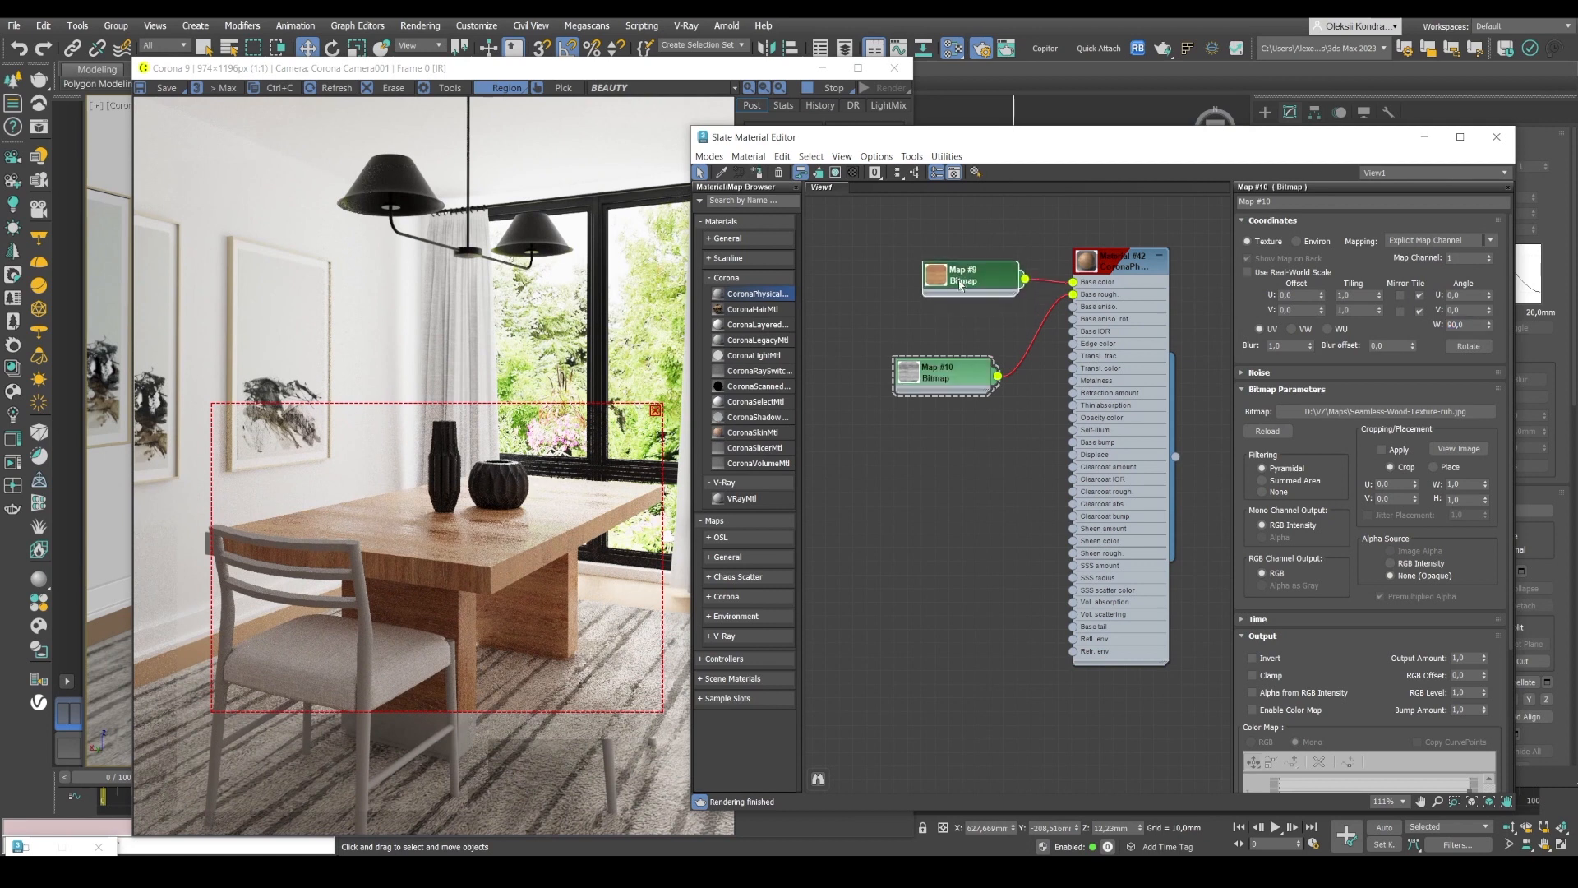
left_click(403, 555)
scroll(460, 518, "up", 1)
scroll(448, 534, "down", 2)
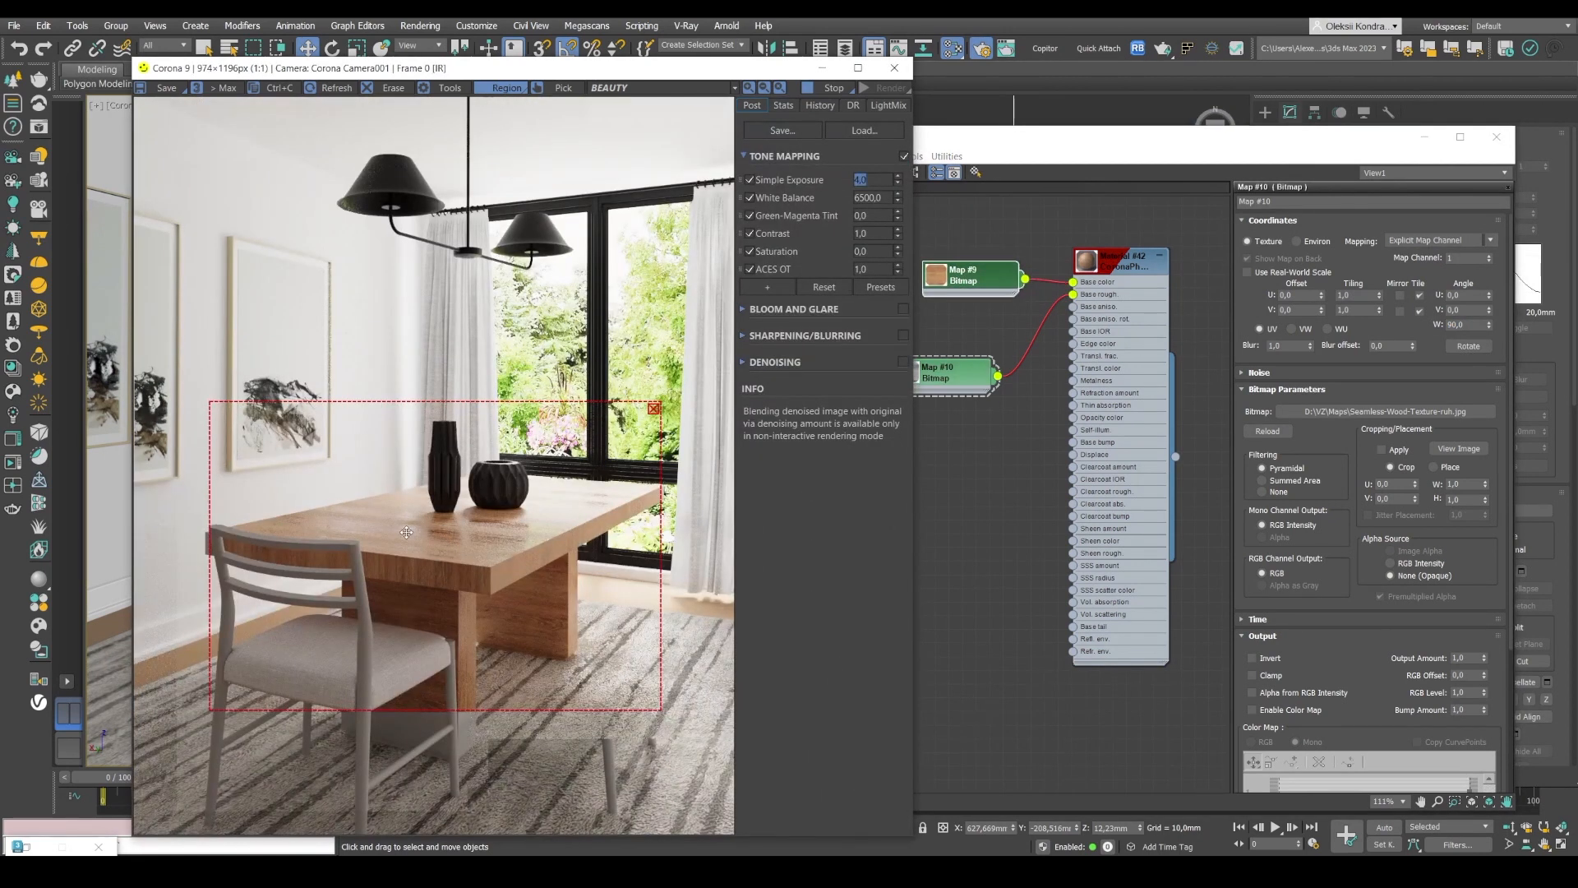
scroll(406, 532, "up", 1)
scroll(453, 543, "down", 1)
scroll(493, 533, "up", 1)
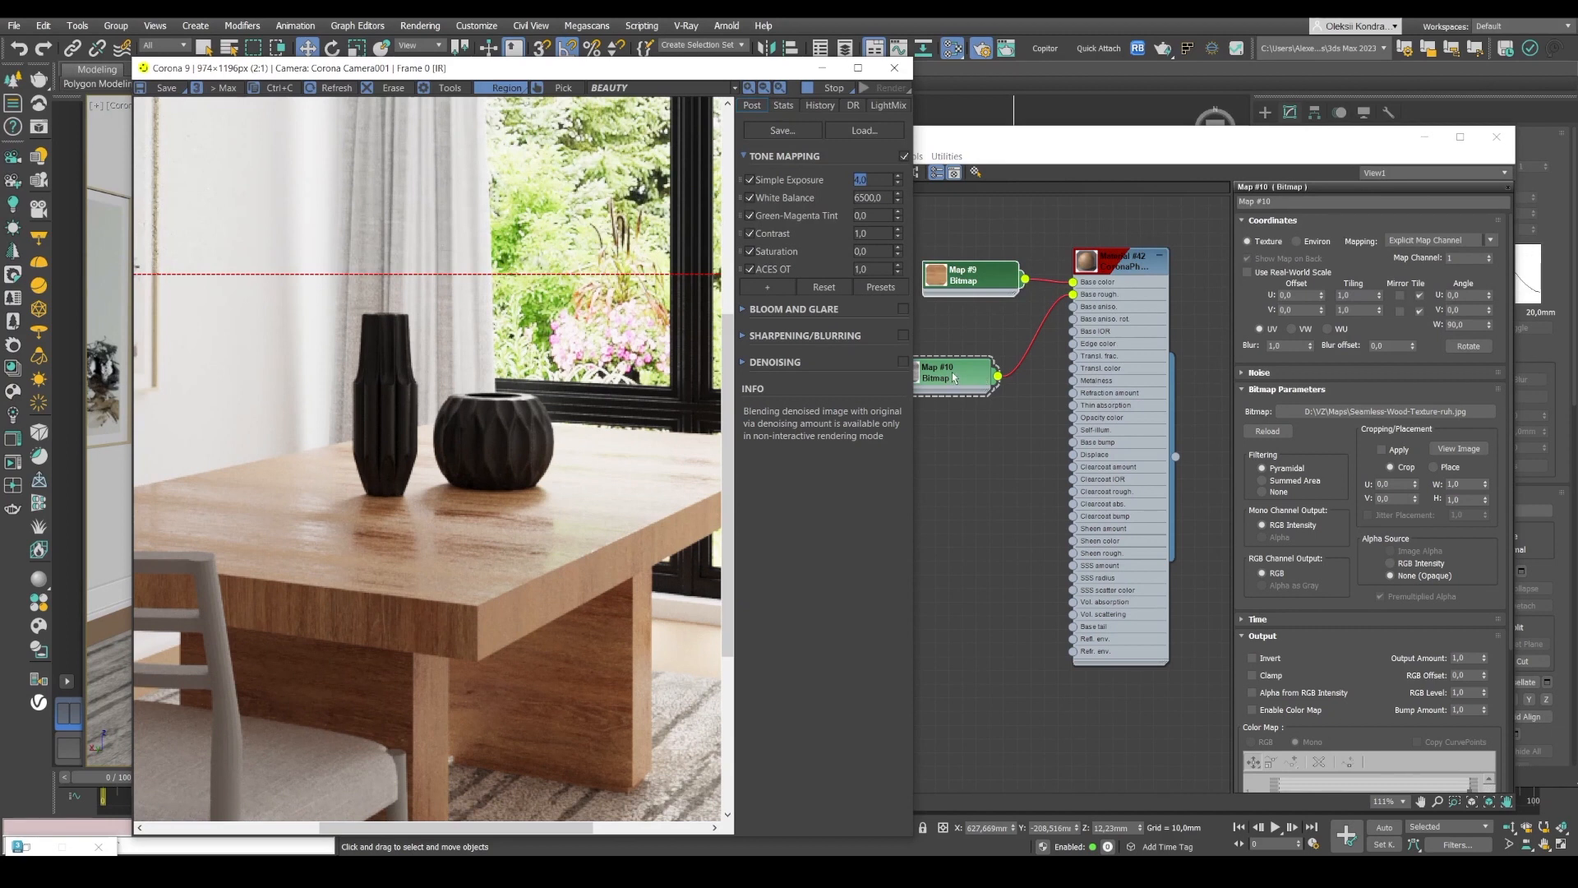
- Enable the roughness bitmap's color map, test the curve's end point at about 0.258 and set it to about 1.085
left_click(954, 378)
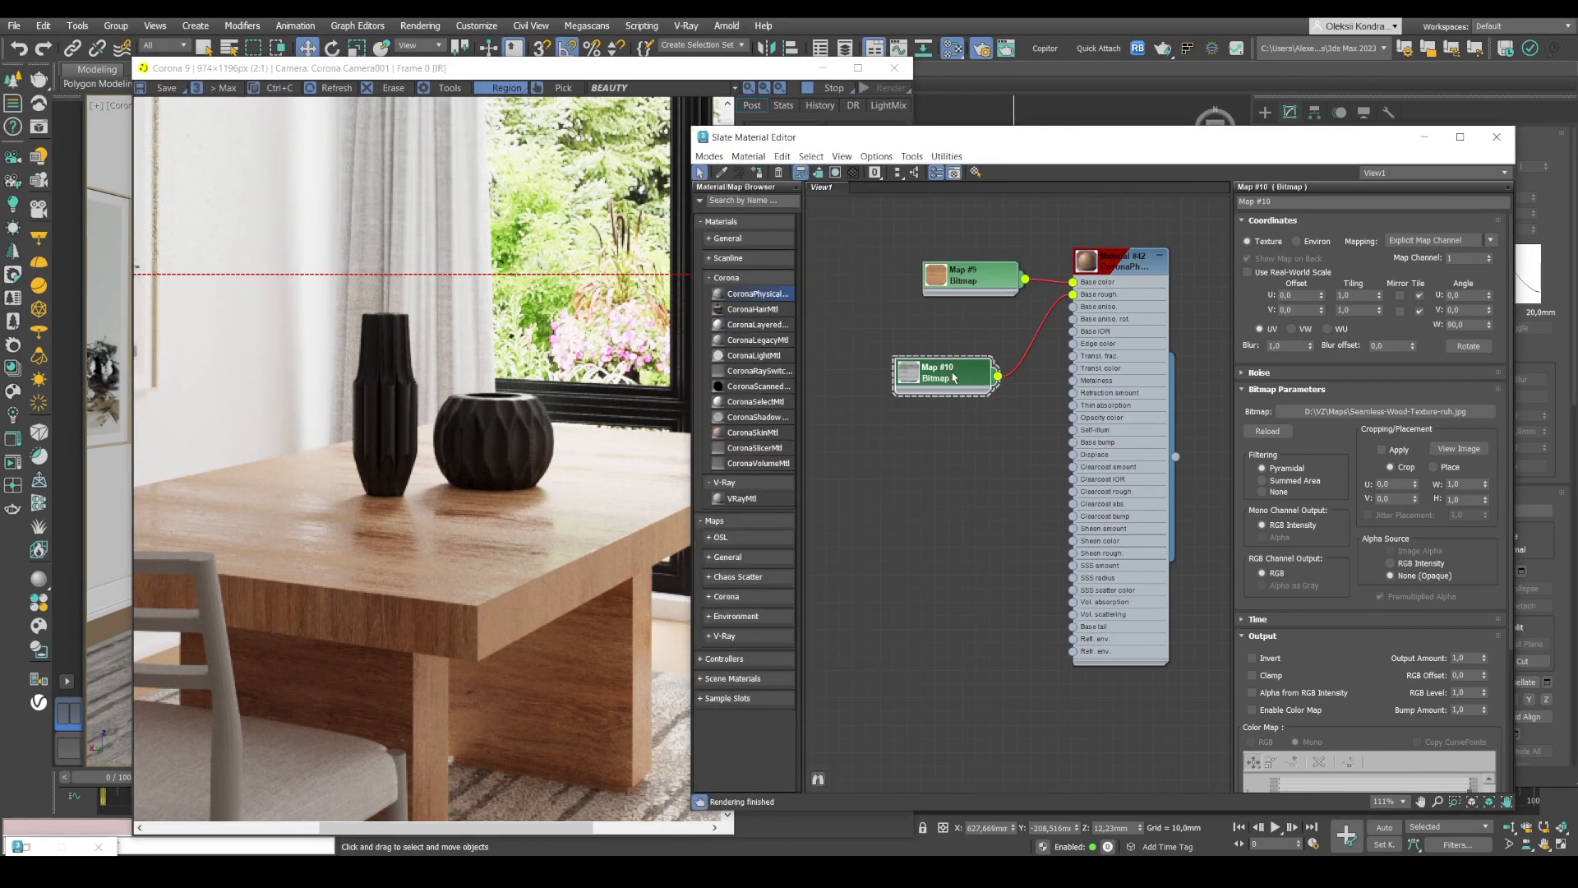
left_click_drag(1362, 574, 1371, 324)
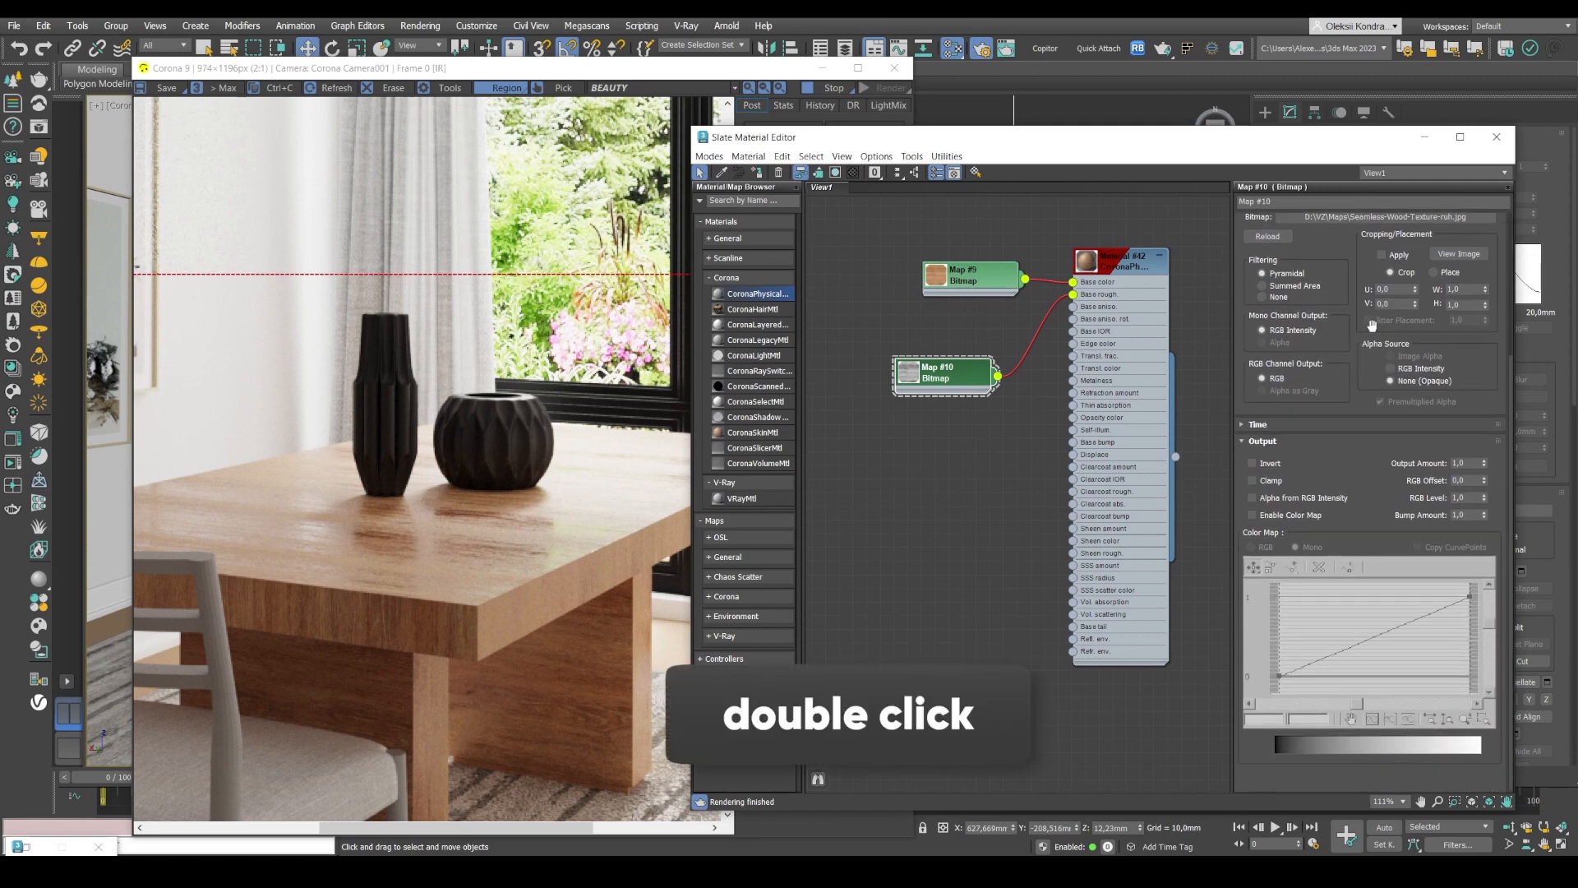
left_click(1253, 515)
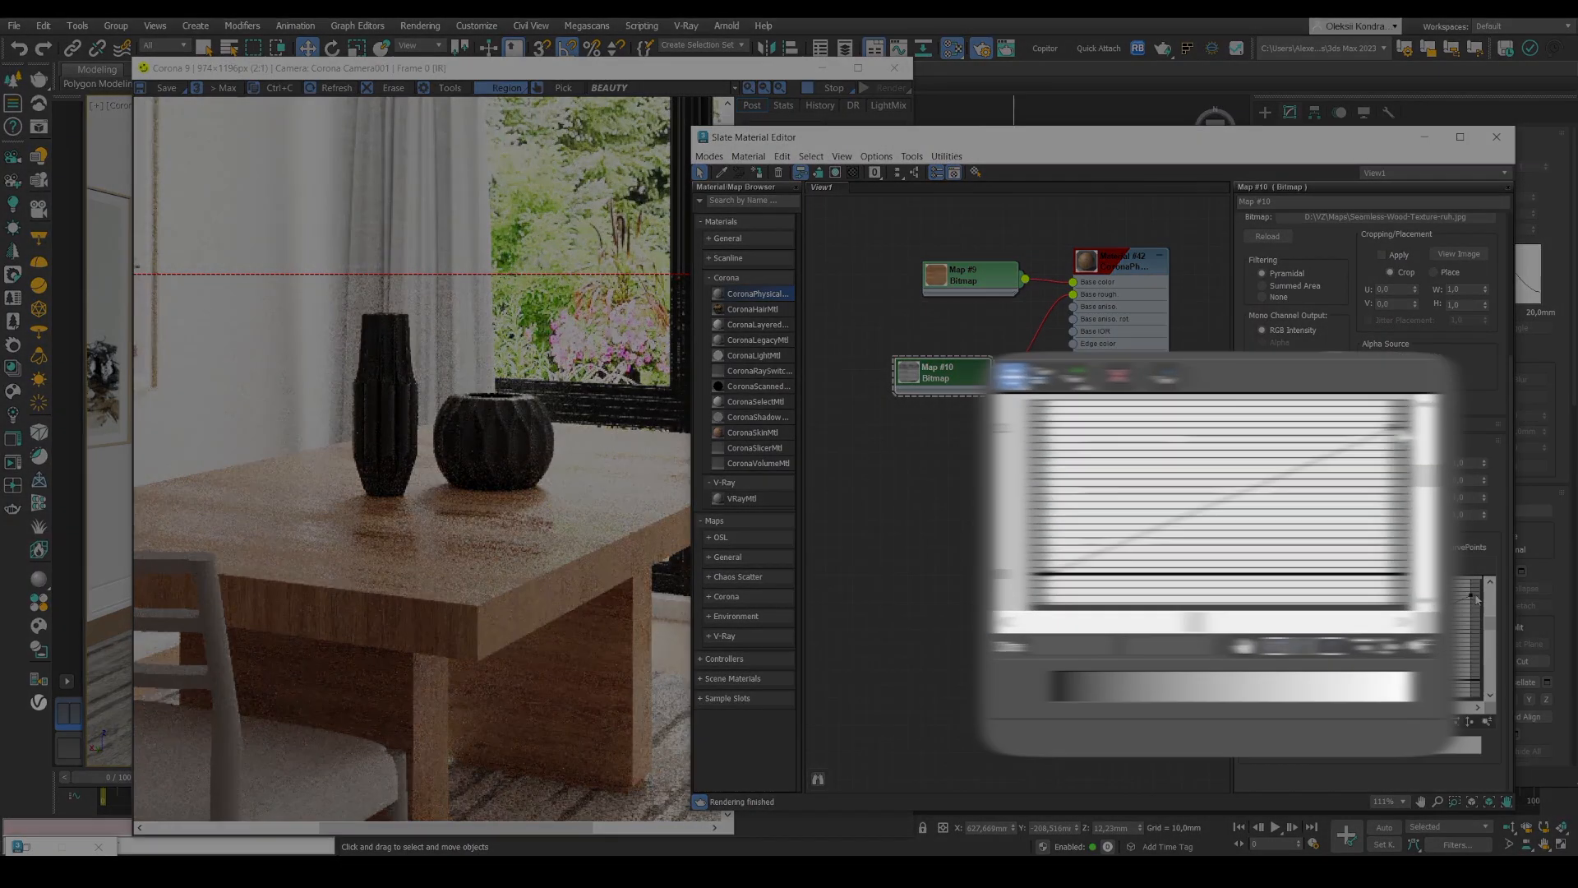
left_click_drag(1451, 418, 1456, 523)
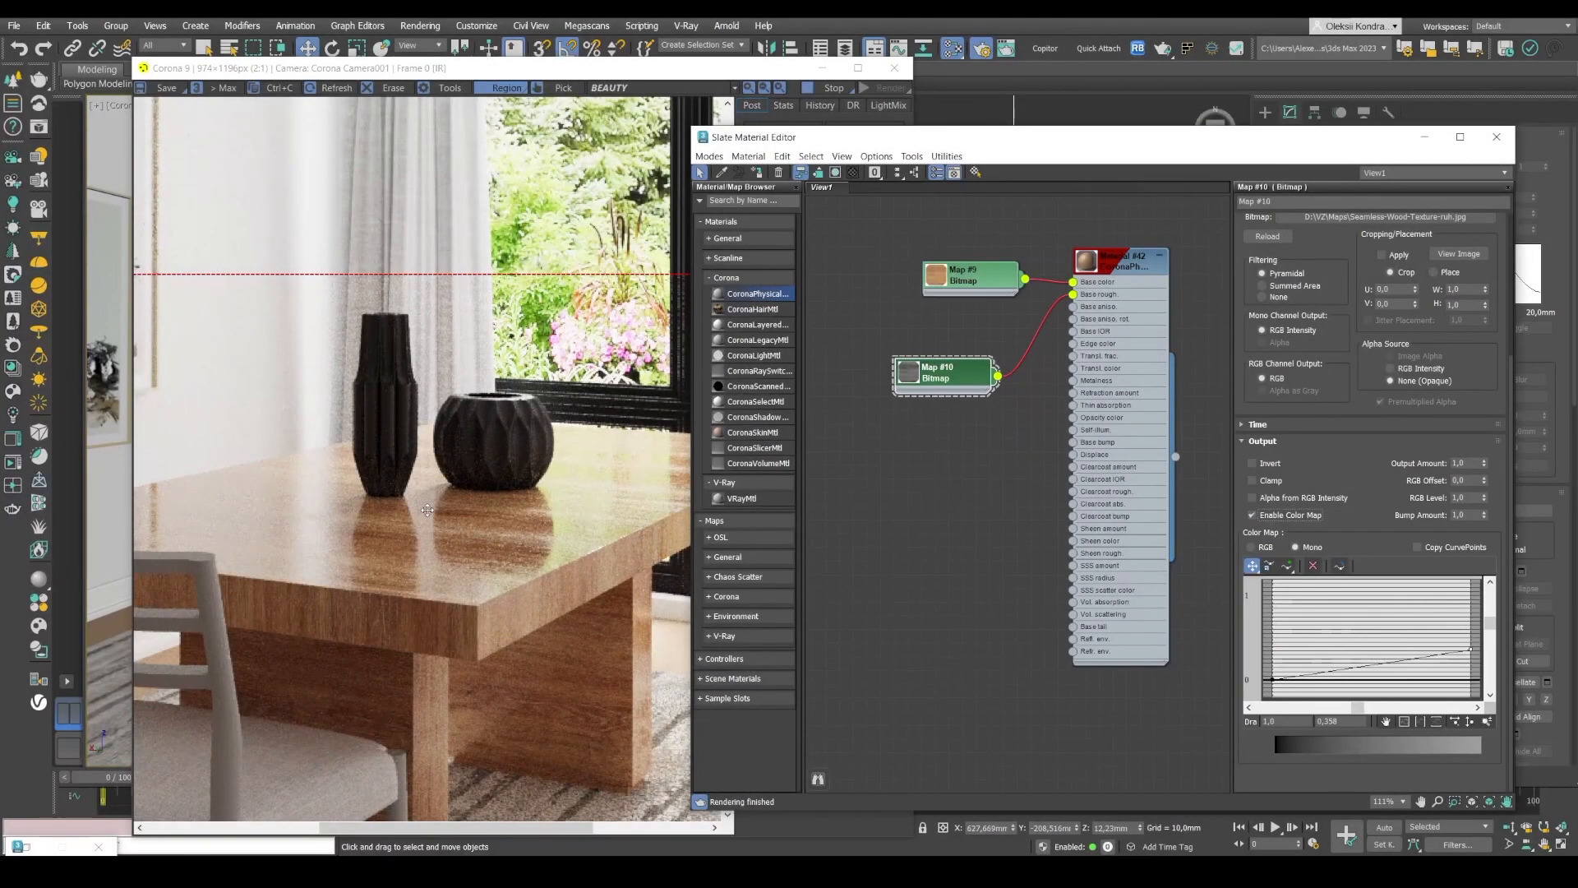
left_click_drag(1469, 648, 1471, 585)
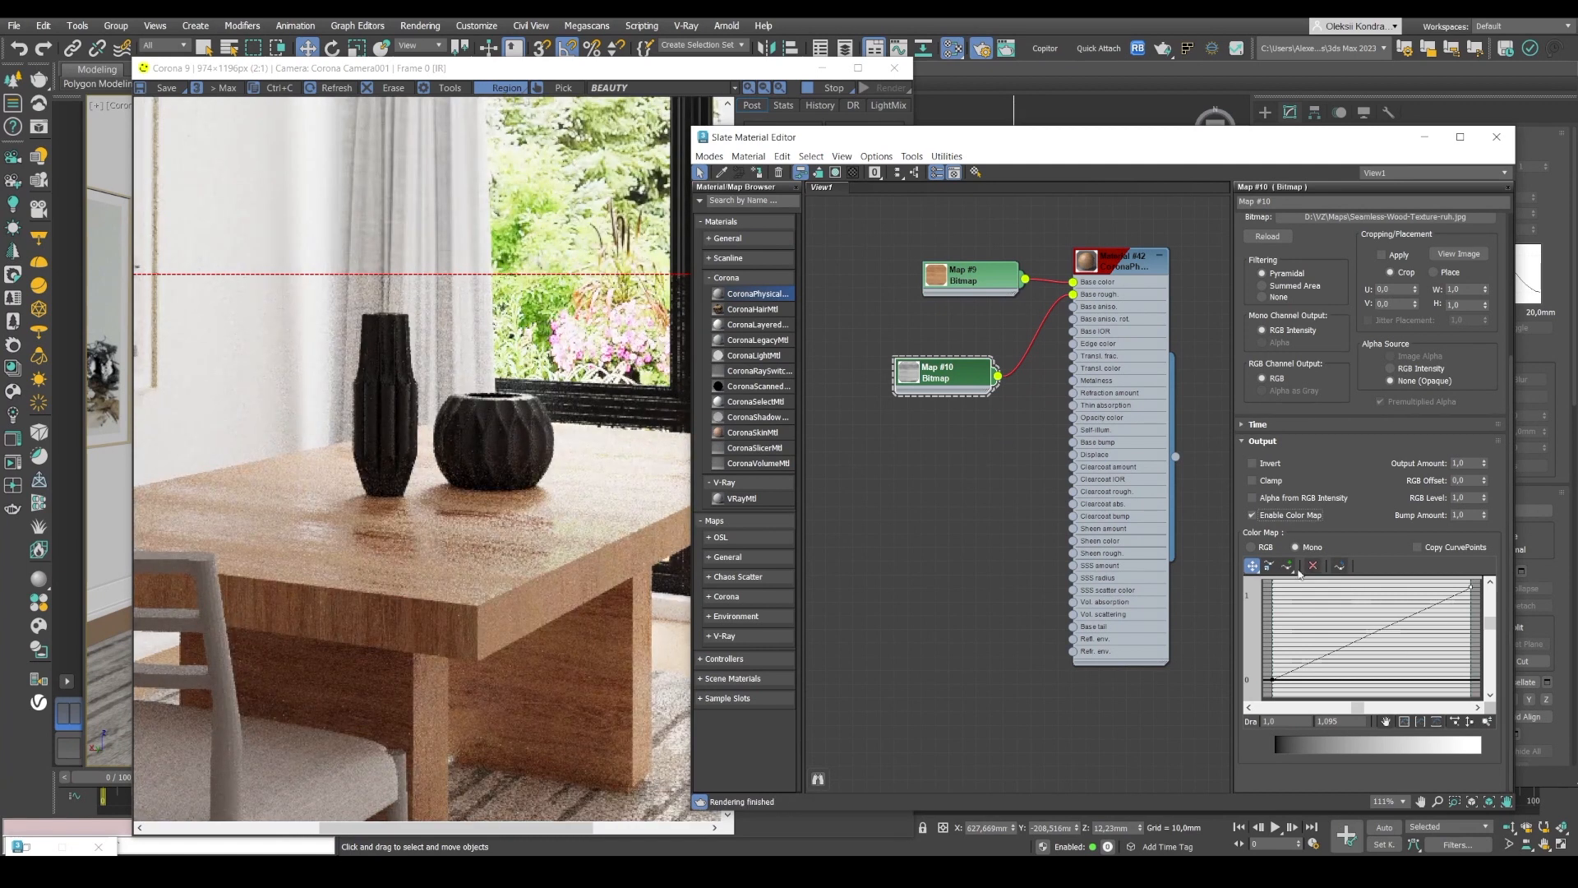
- Add a Bezier point in the middle of the color map curve and lower it to about 0.62, 0.362
left_click_drag(1290, 566, 1289, 601)
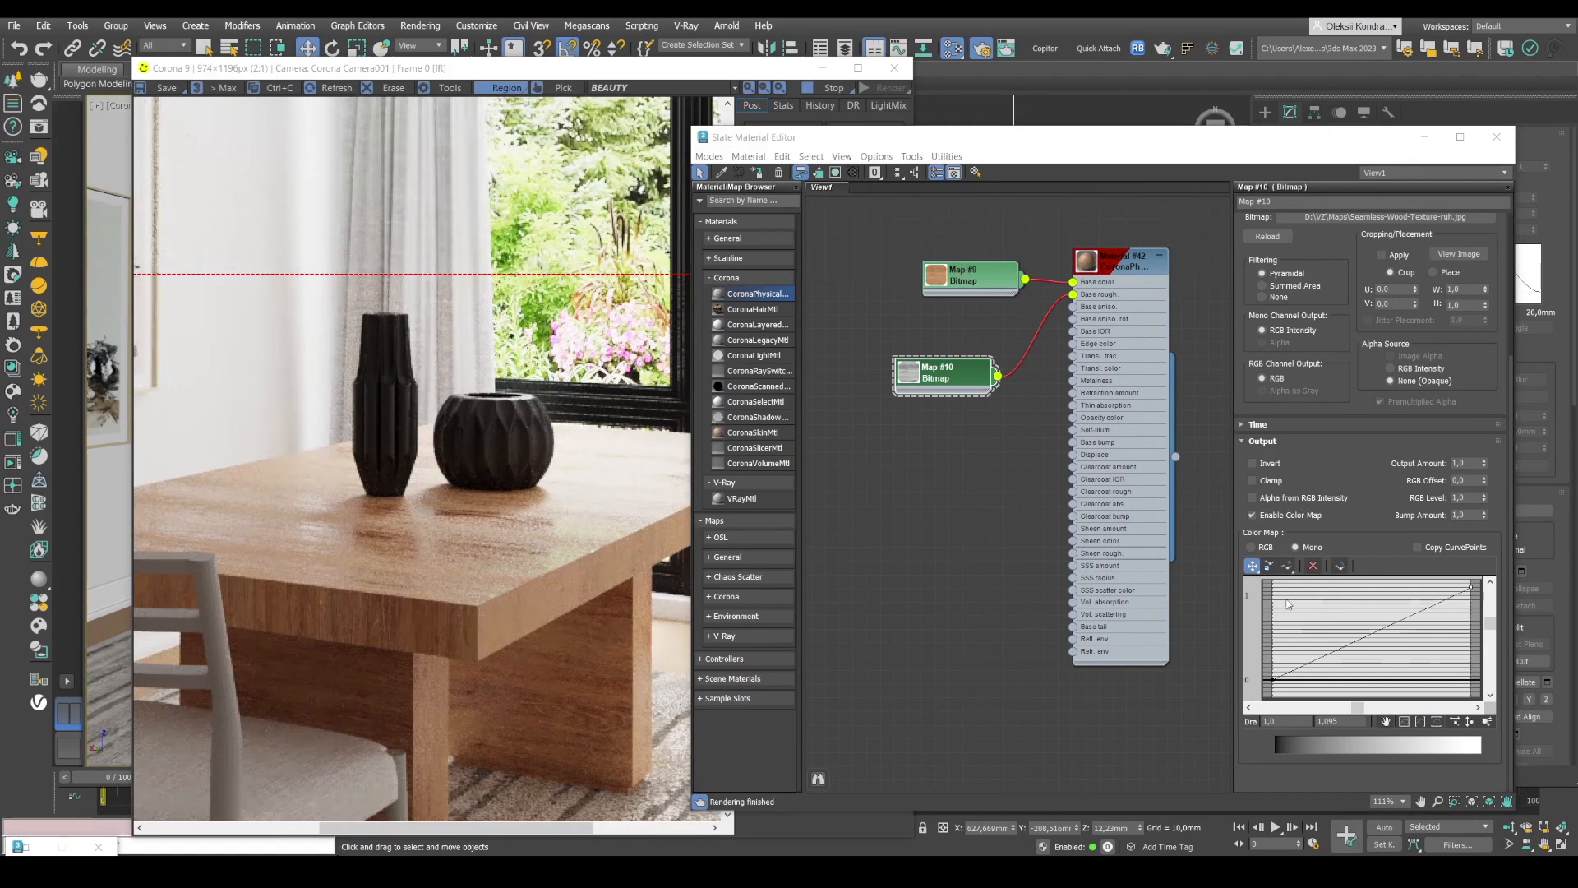
left_click(1381, 640)
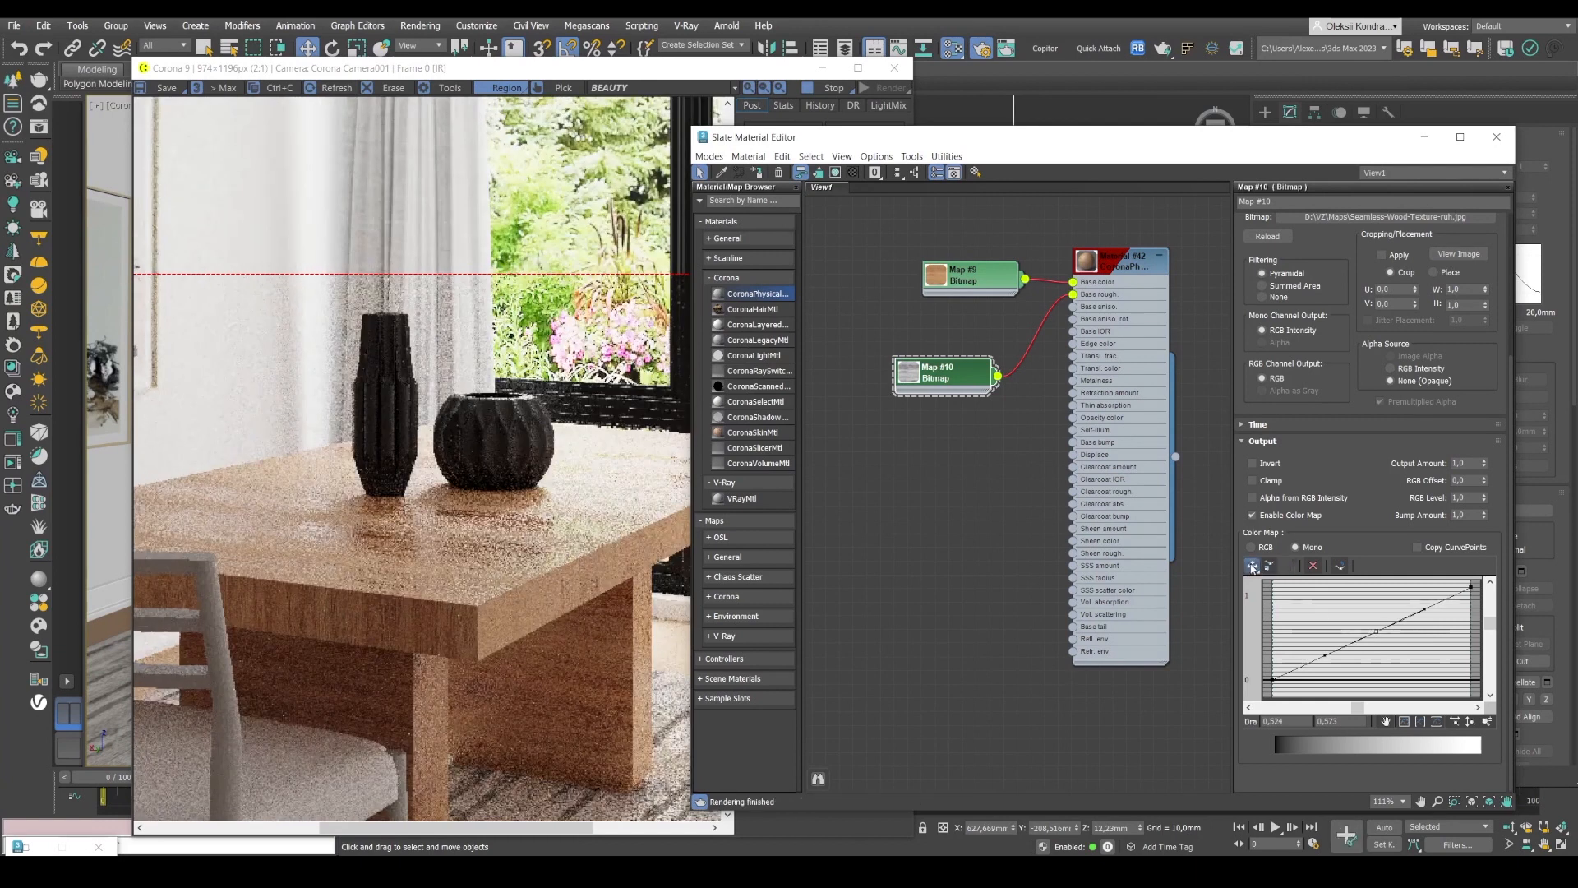
left_click_drag(1373, 631, 1396, 650)
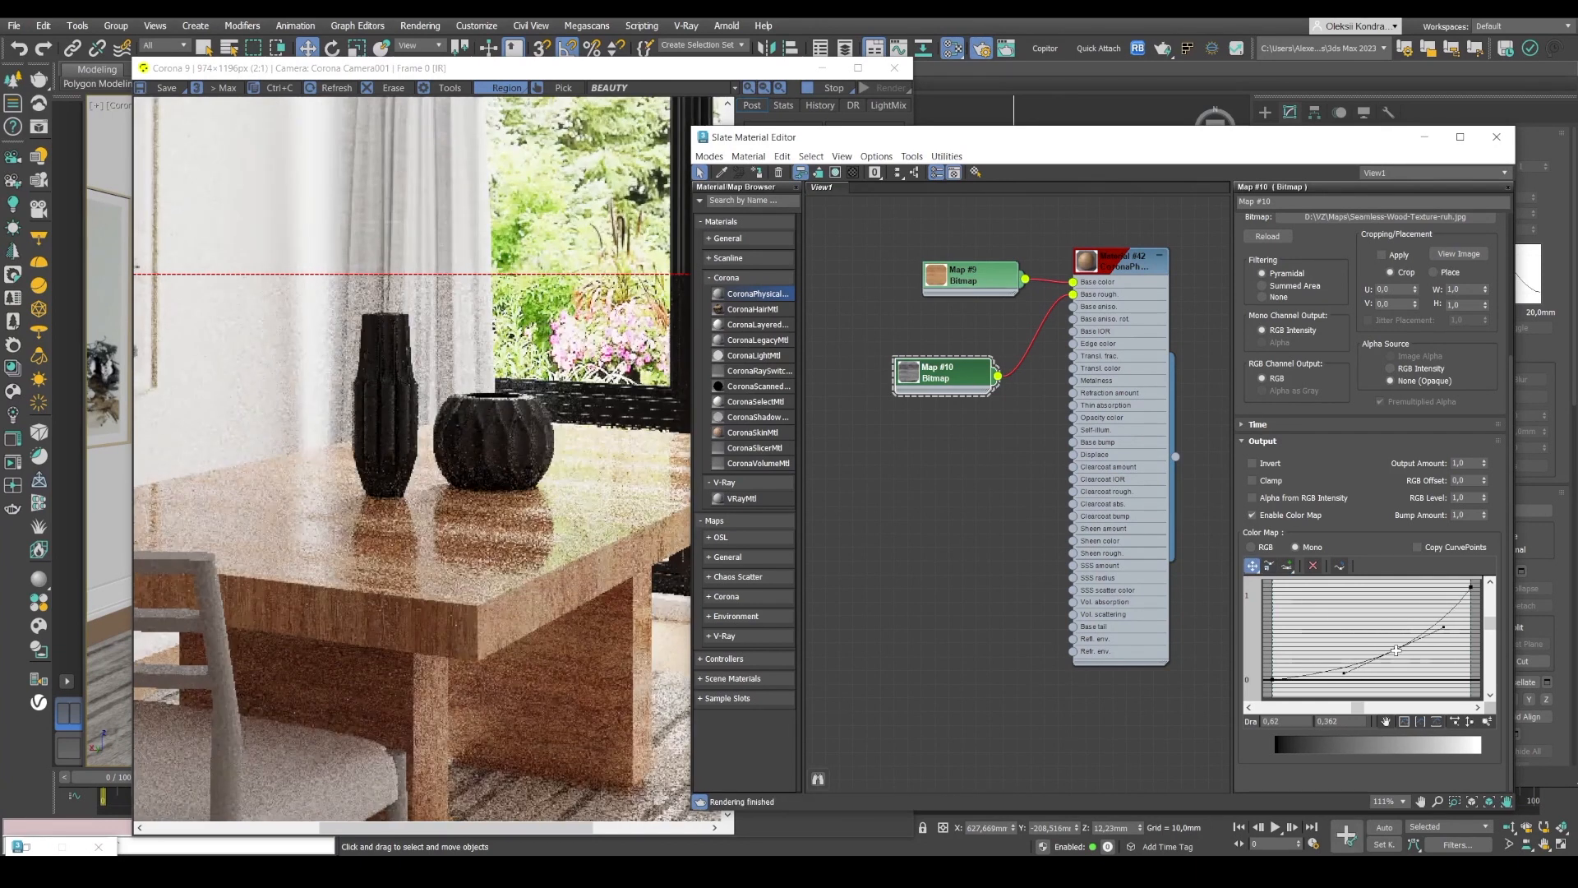
scroll(413, 536, "down", 1)
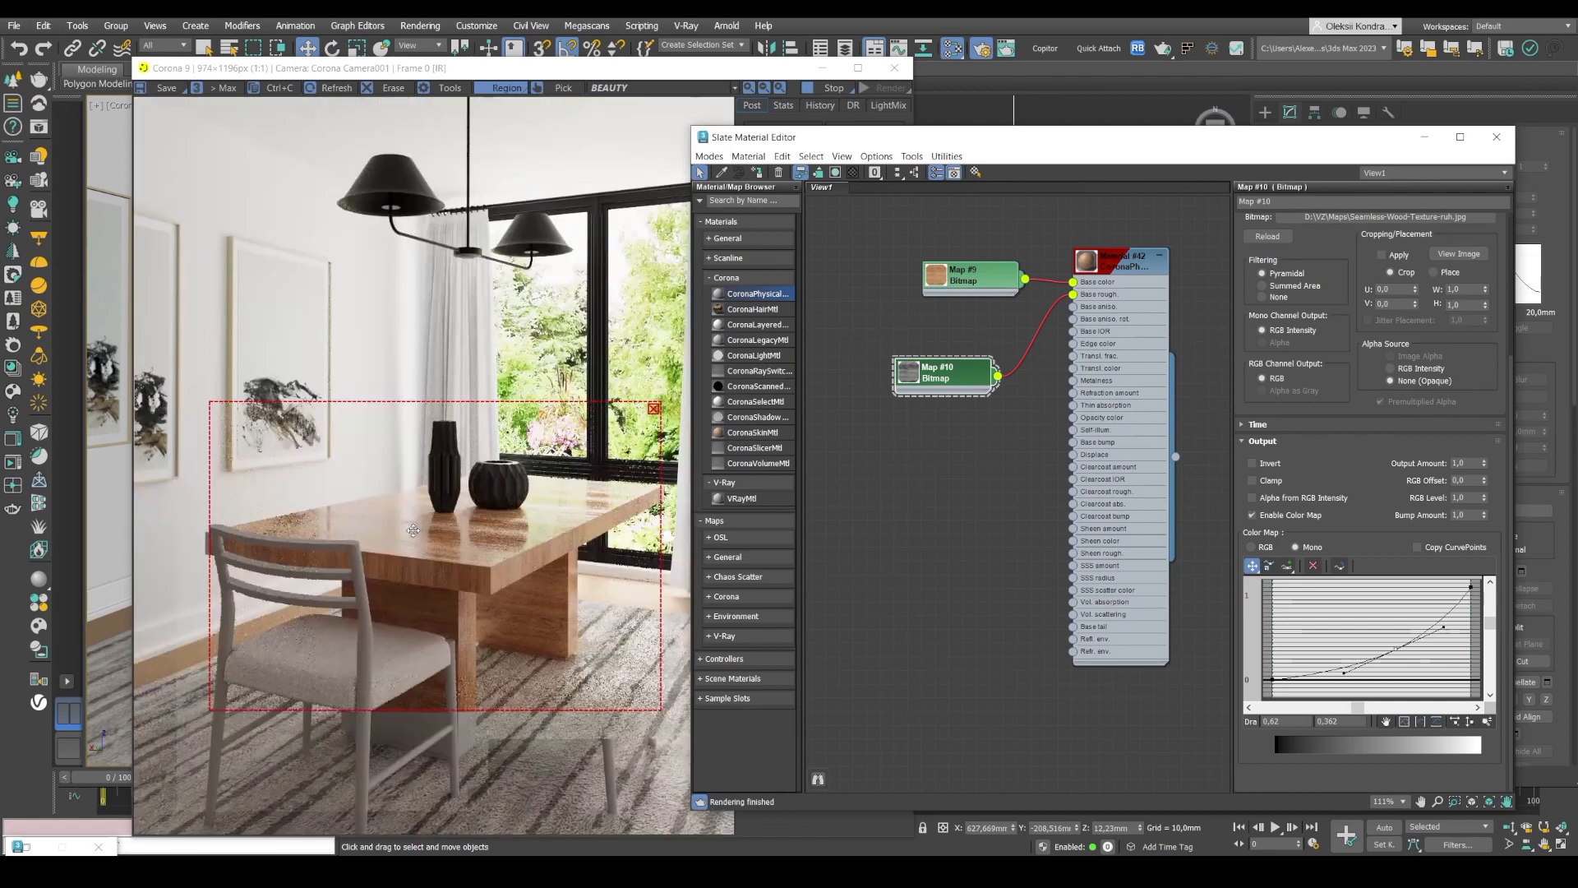
scroll(392, 510, "up", 3)
- Try the curve's middle point at about 0.425, 0.77 and at about 0.527, 0.479, checking the tabletop render
left_click_drag(1396, 650, 1356, 613)
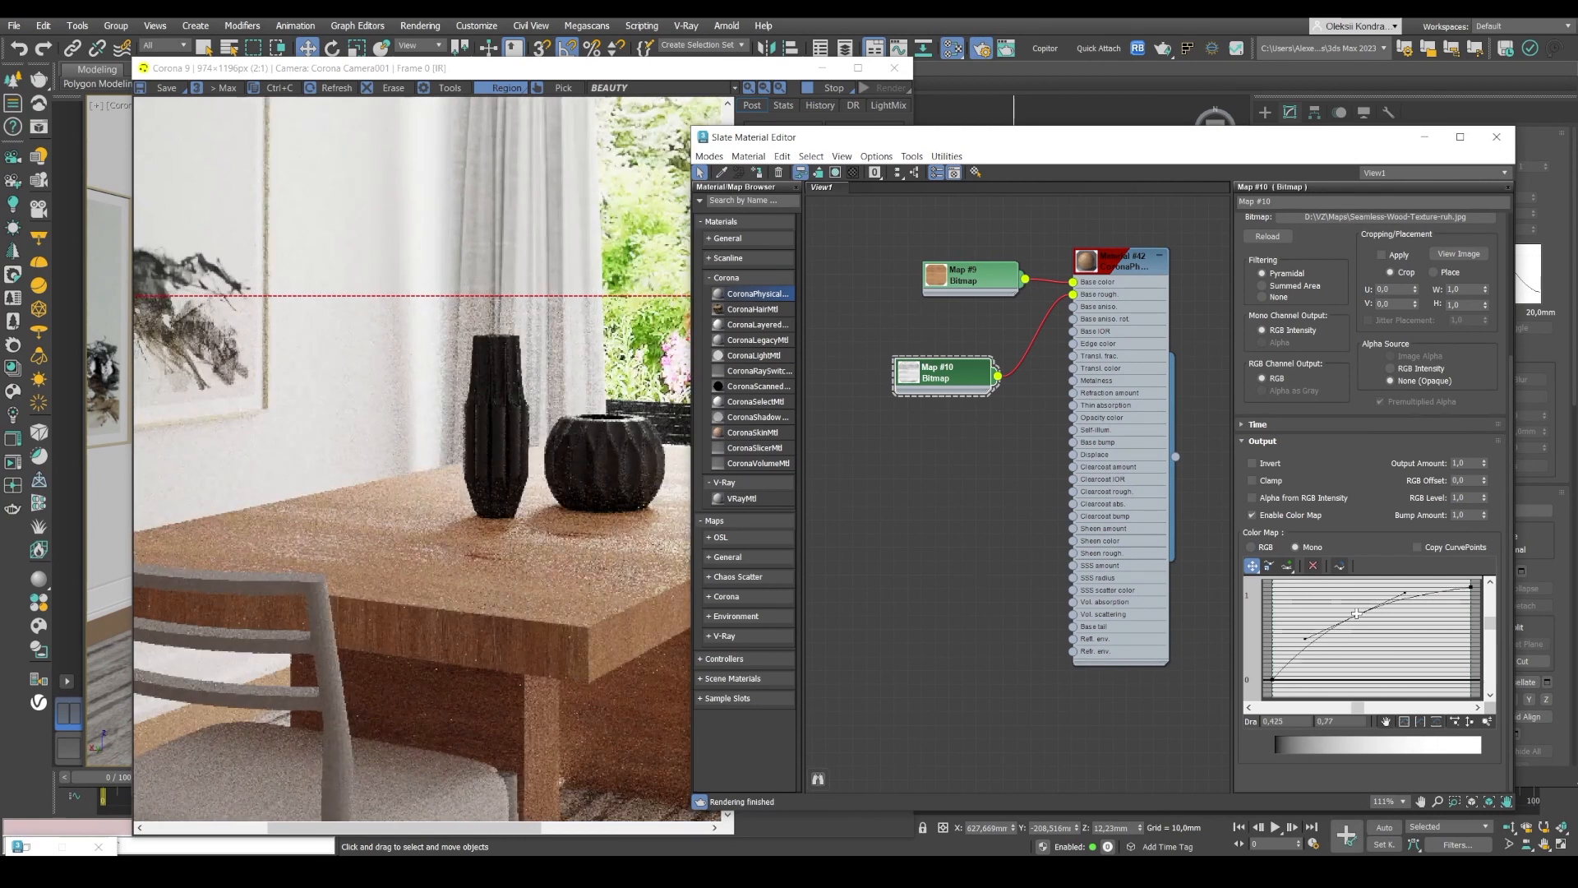
left_click(558, 568)
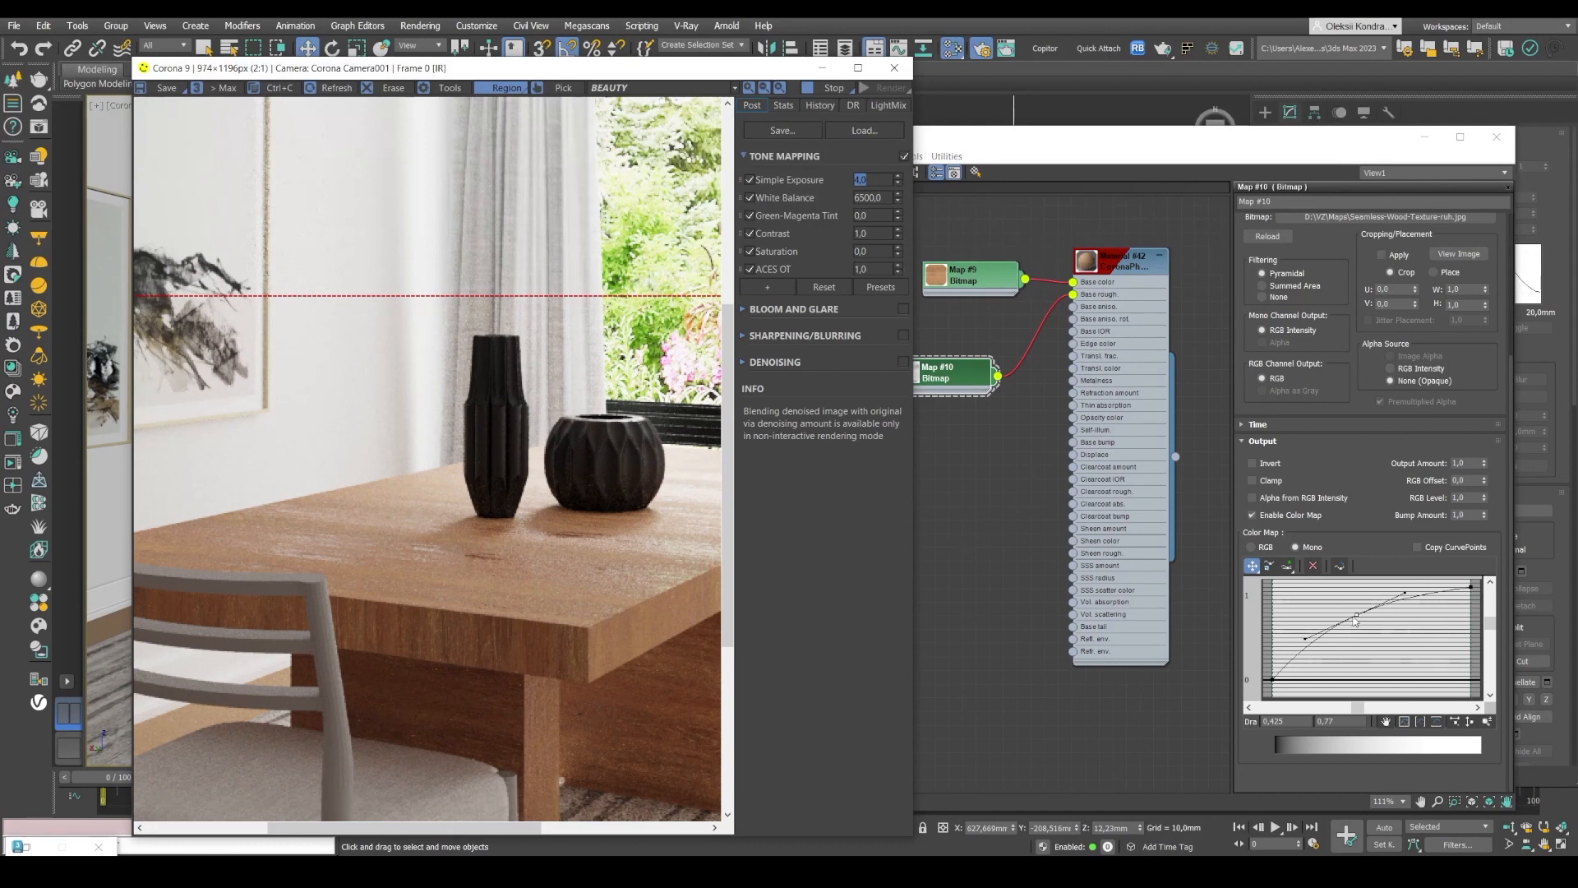
left_click_drag(1356, 621, 1377, 640)
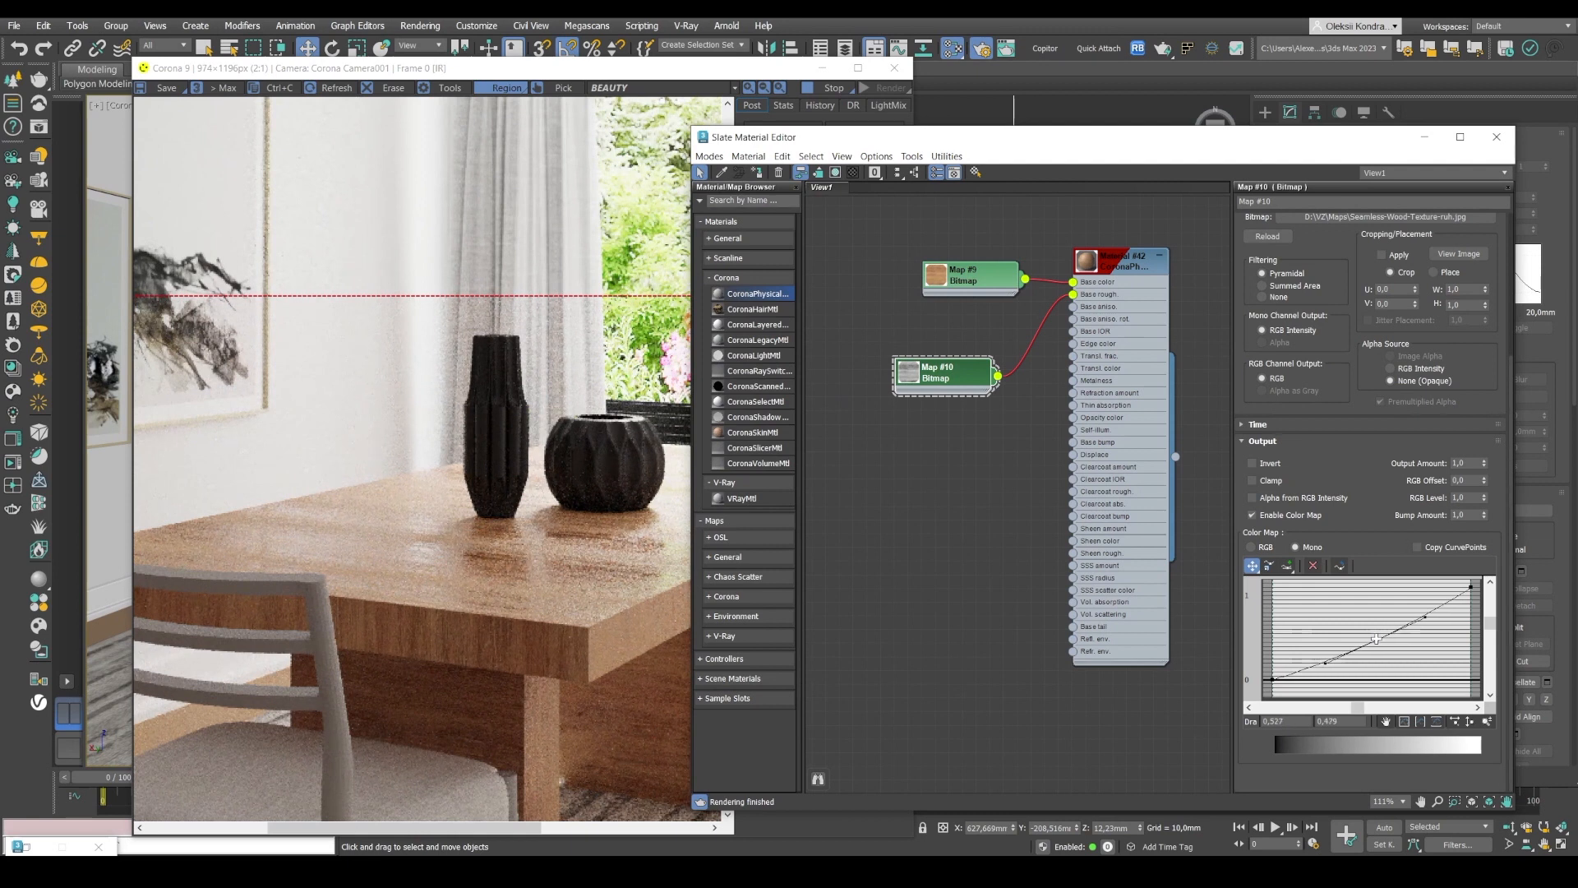
left_click(500, 510)
scroll(500, 510, "down", 1)
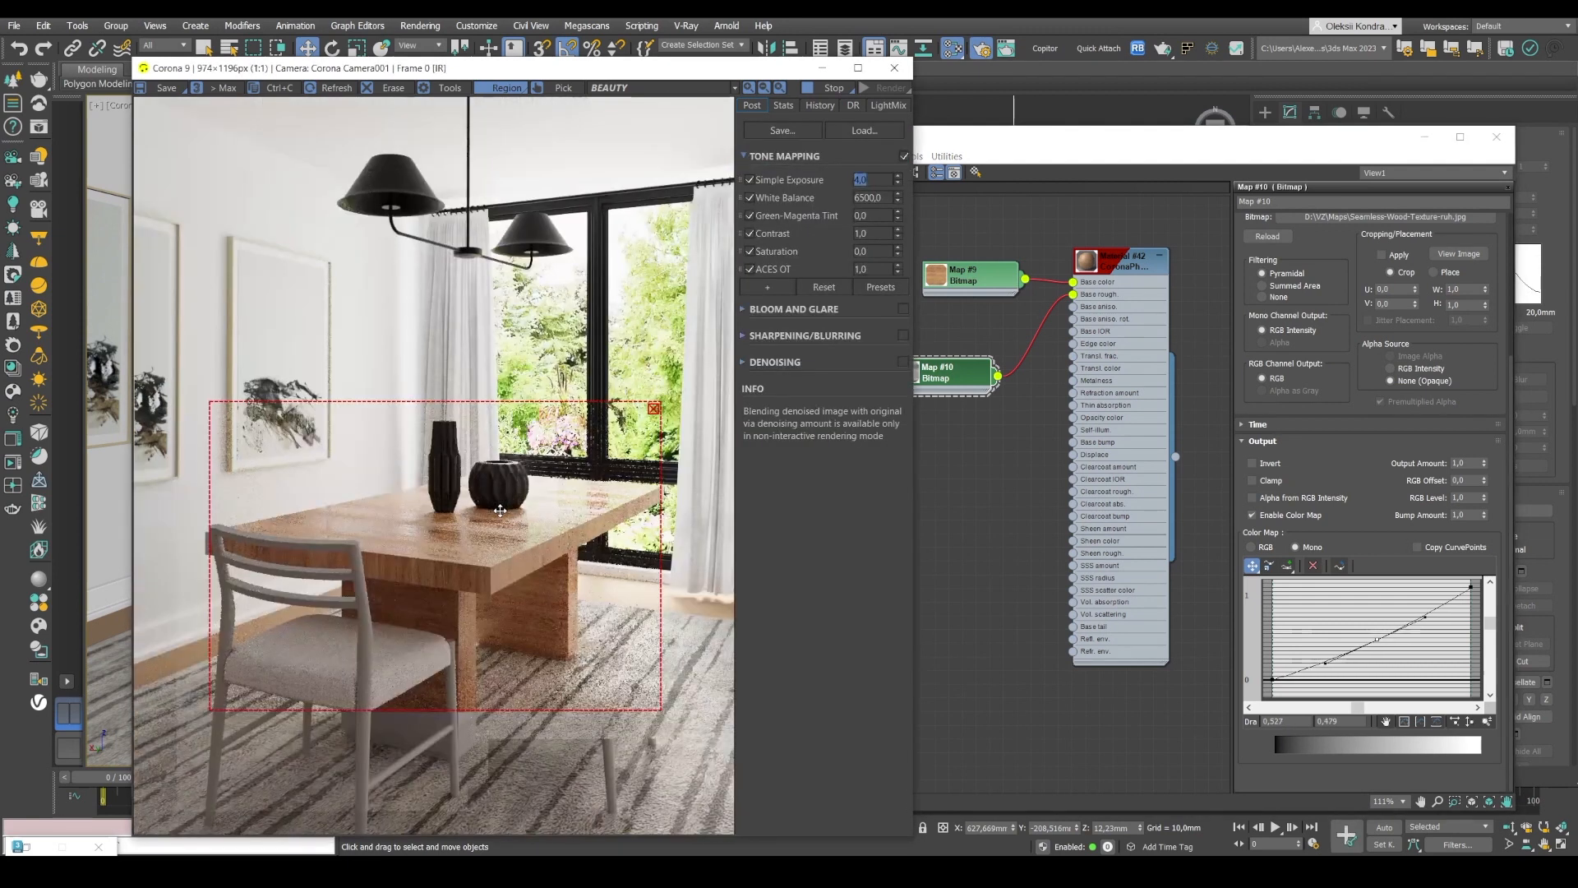
scroll(500, 510, "up", 1)
- Set the curve's middle point to about 0.524, 0.559 and compare the rendered tabletop's sheen with the reference photo
left_click_drag(1377, 640, 1324, 651)
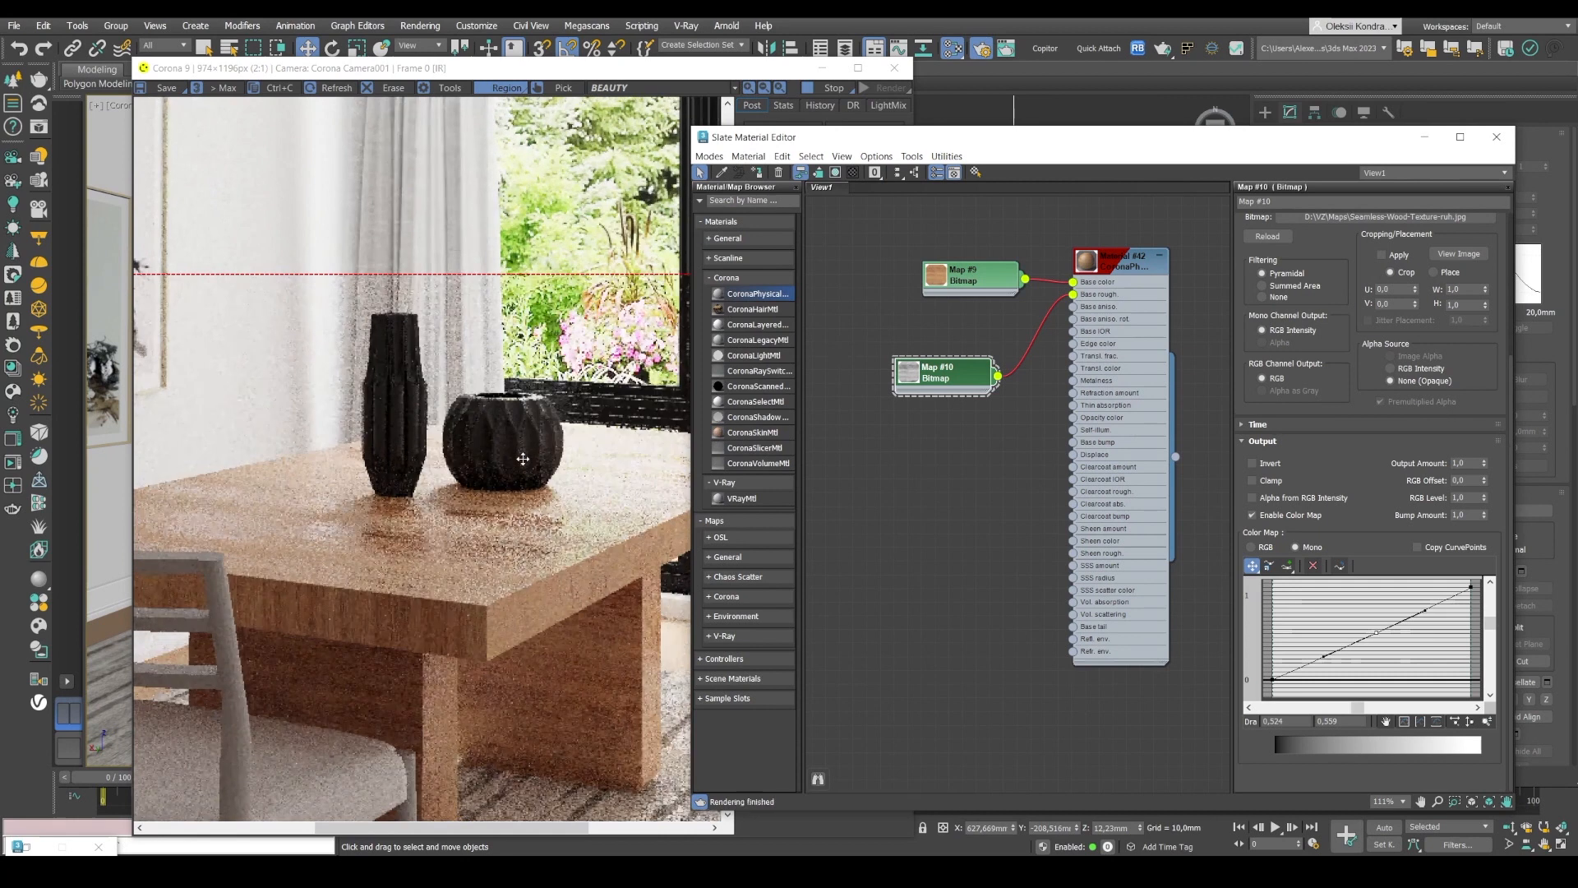
left_click(493, 501)
scroll(494, 502, "down", 3)
scroll(374, 522, "up", 4)
scroll(374, 522, "down", 1)
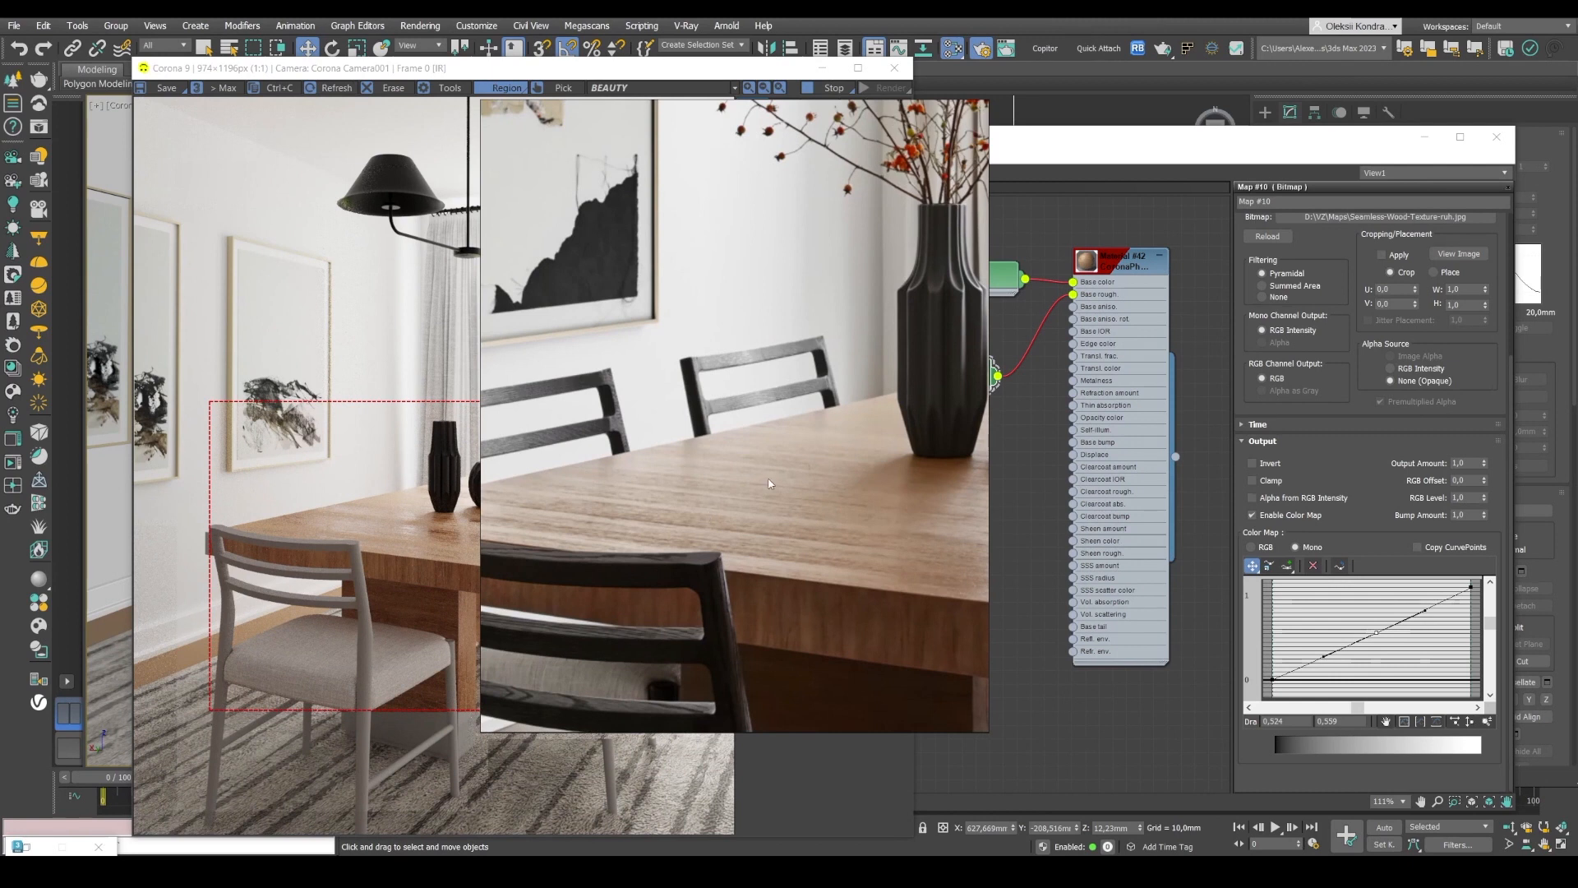
middle_click_drag(869, 488, 588, 466)
left_click(387, 532)
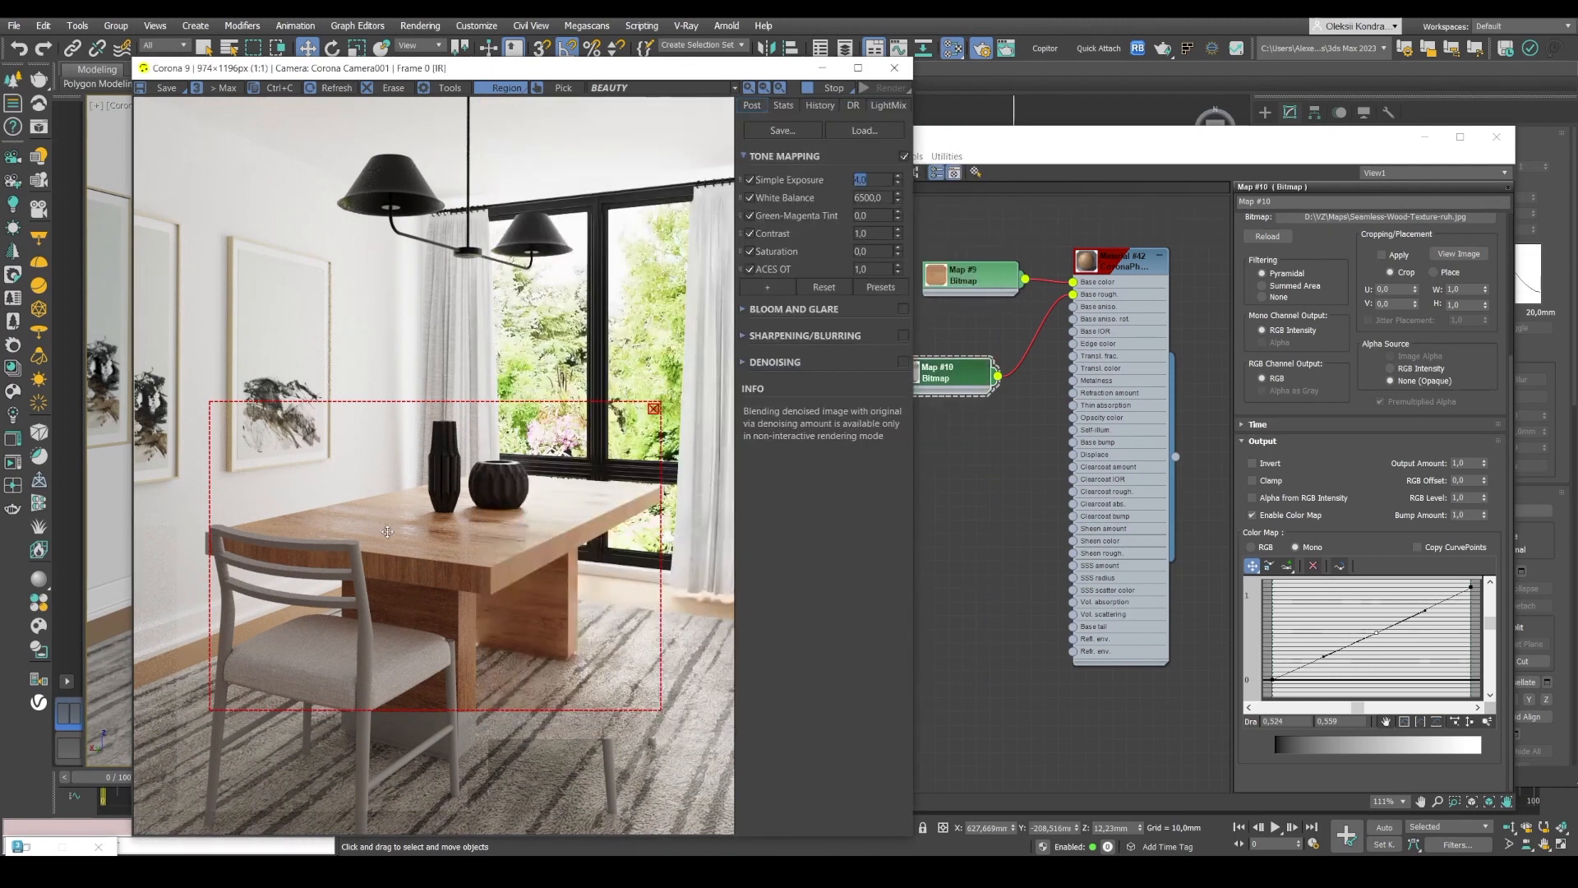
- Open the table's wood material and try its base roughness map amount at 80 and at 70, checking the tabletop render
scroll(504, 515, "up", 1)
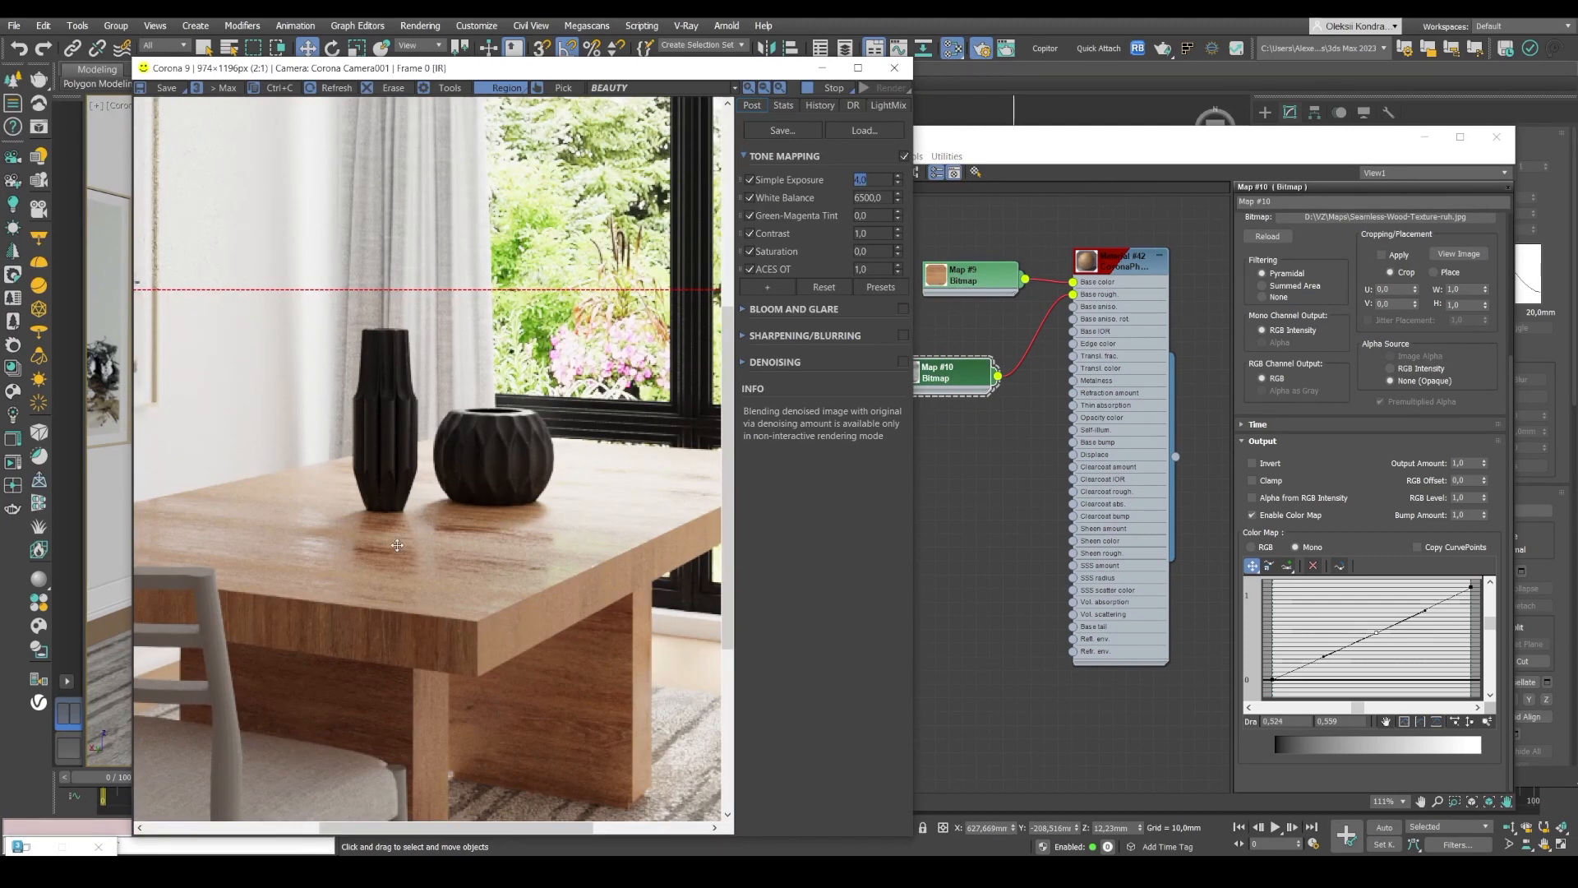
left_click(1122, 267)
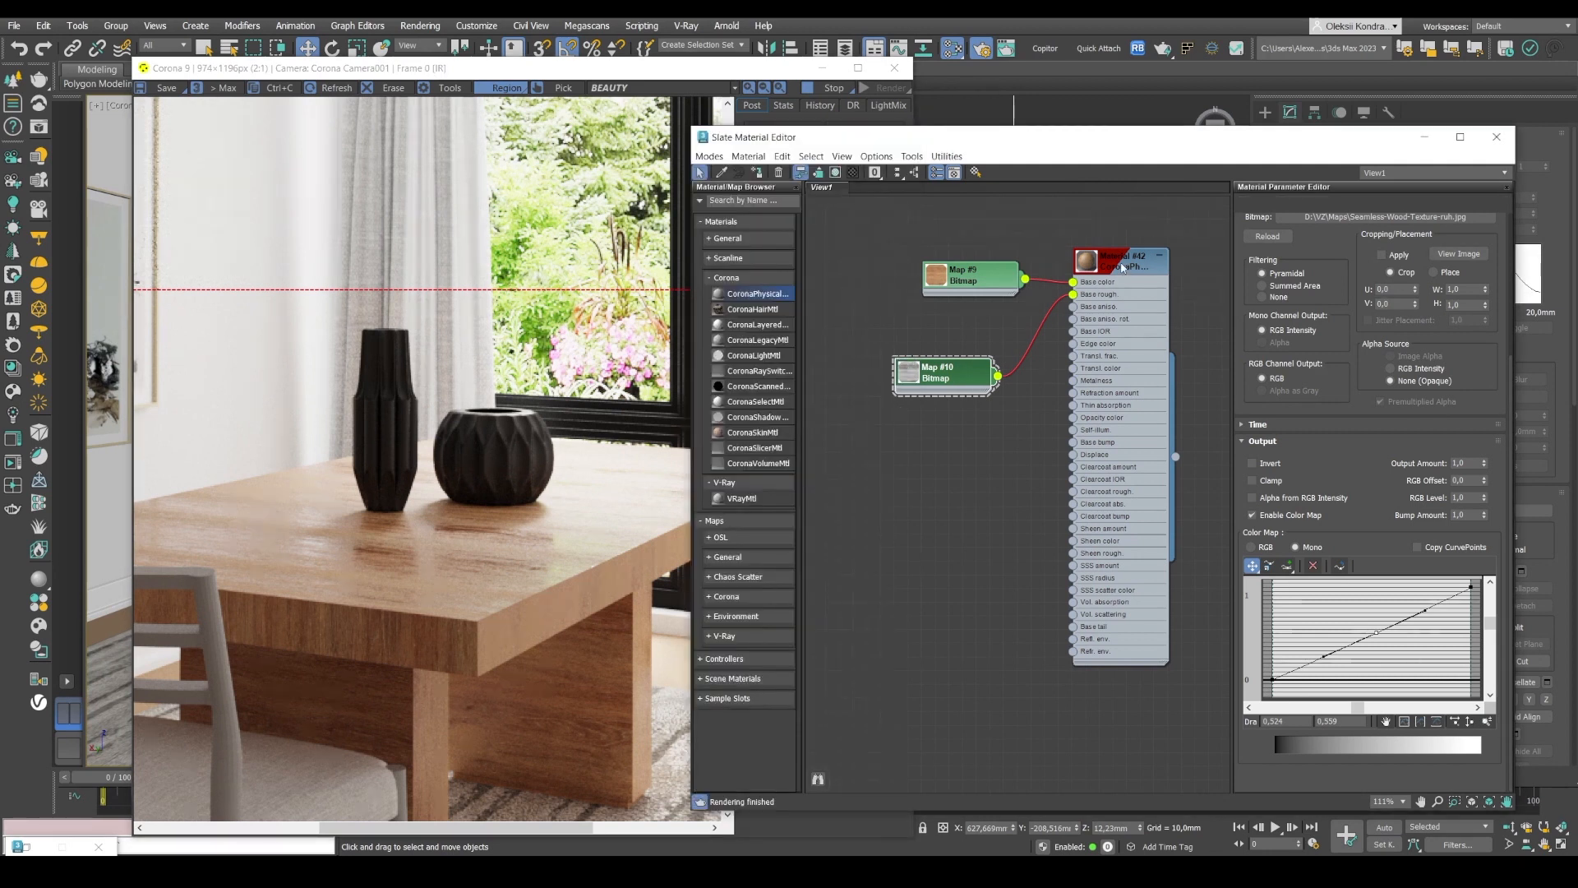
double_click(1120, 265)
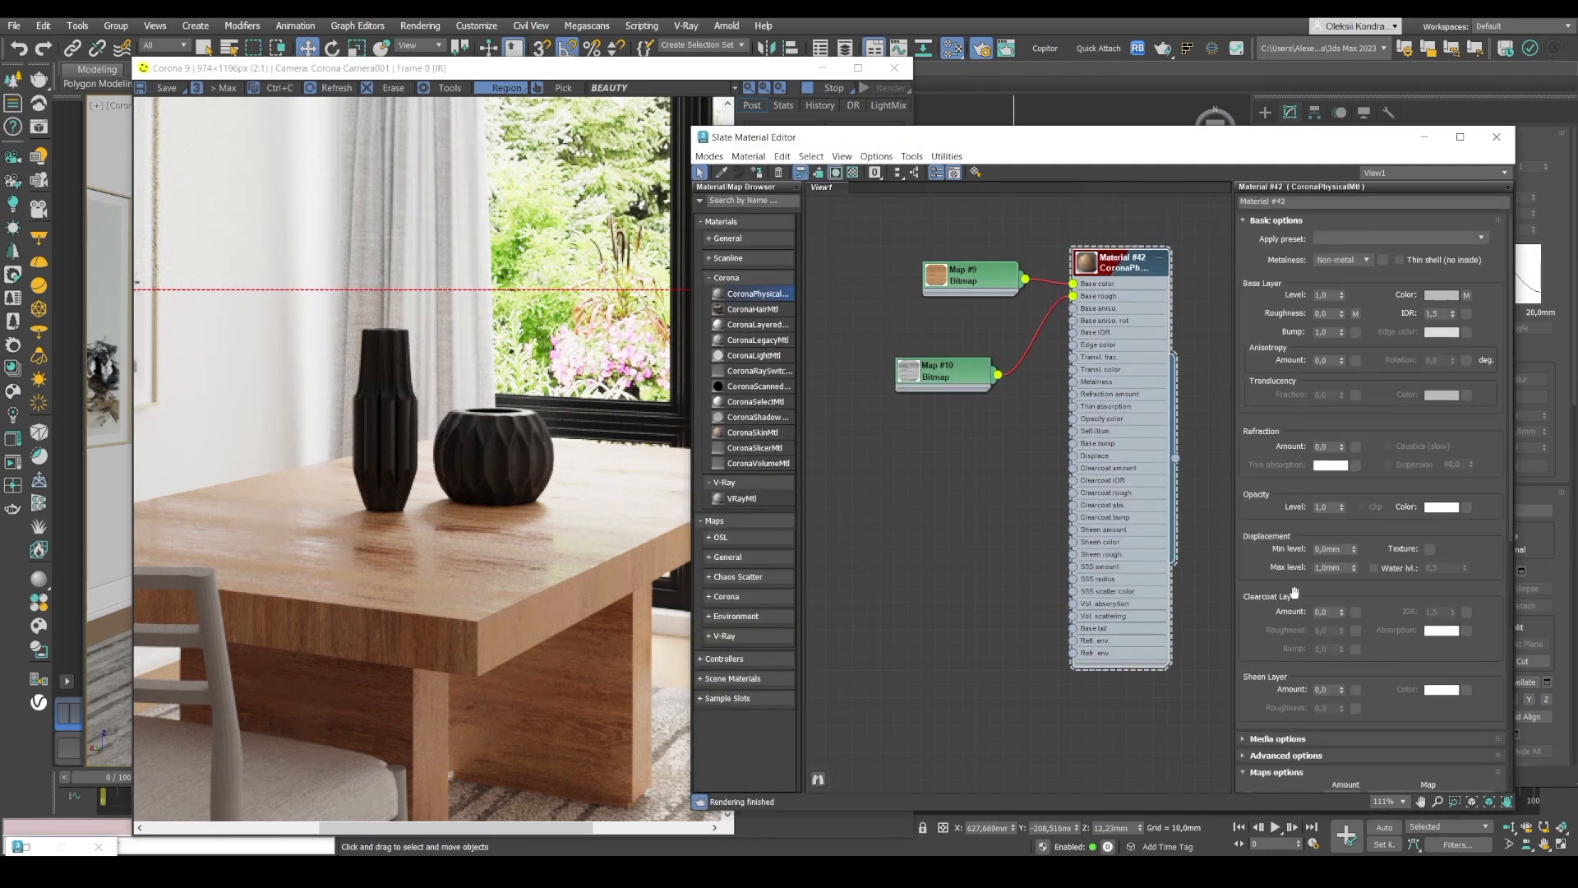
scroll(1294, 592, "down", 5)
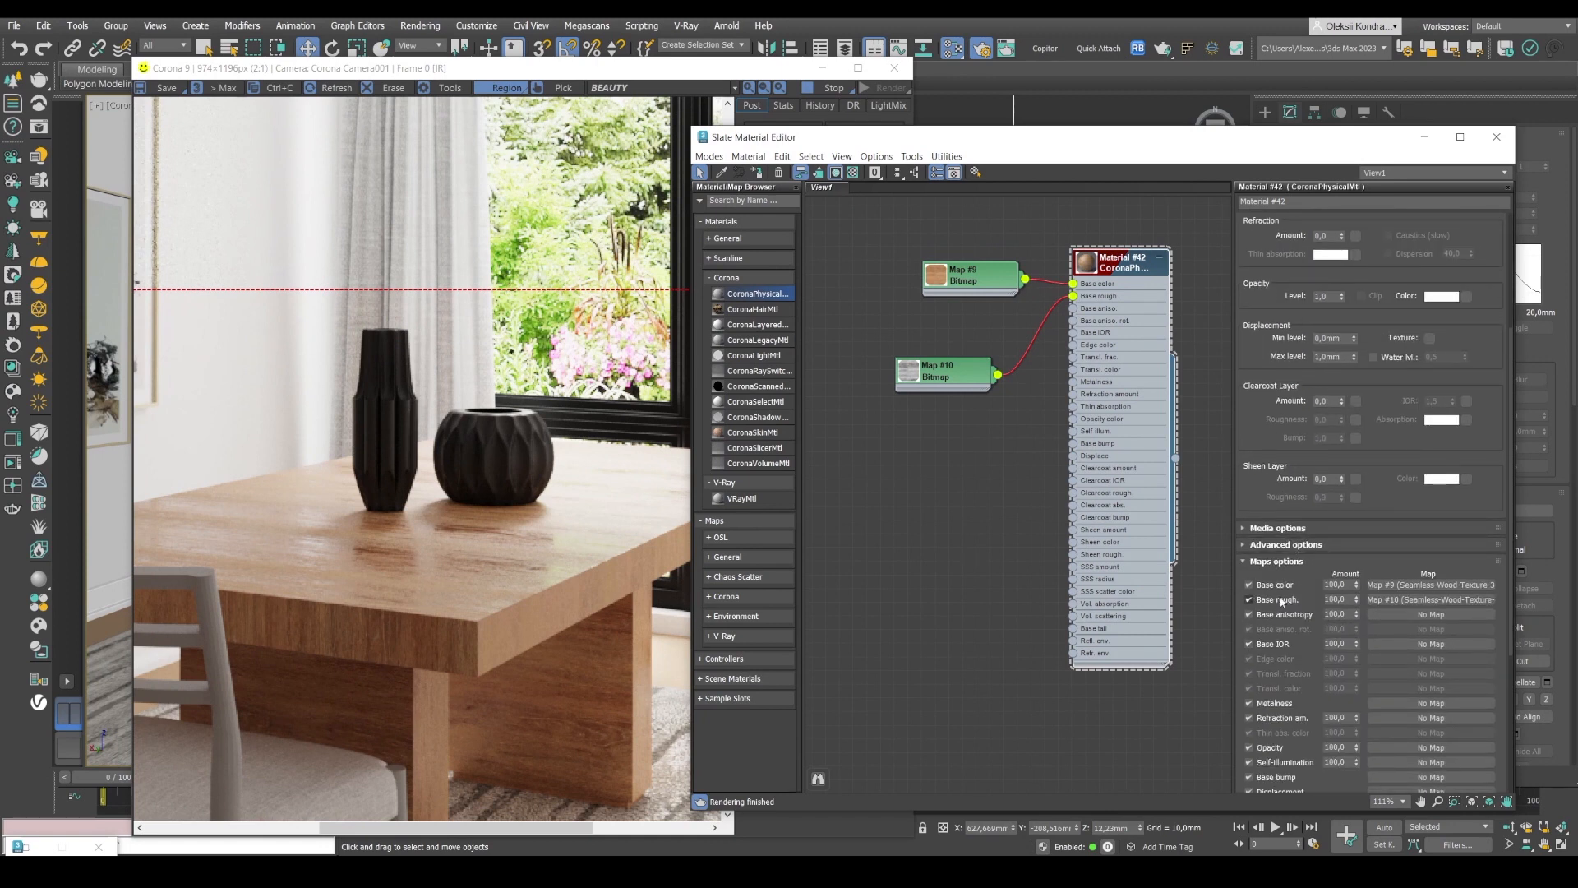
scroll(1283, 515, "down", 3)
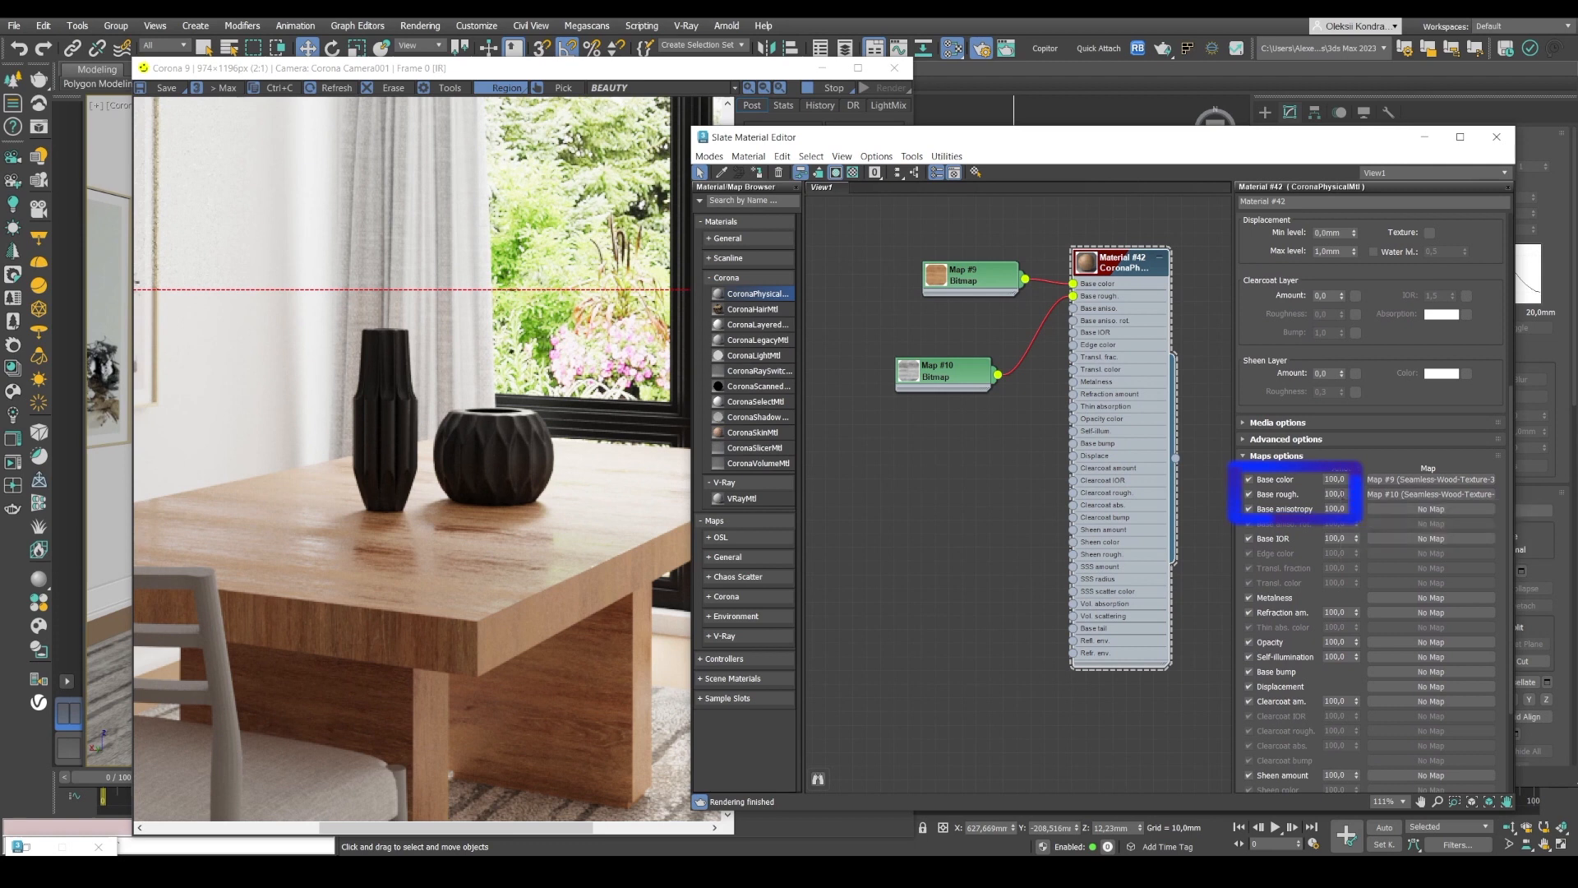
left_click_drag(1346, 494, 1323, 494)
type("80")
key("Return")
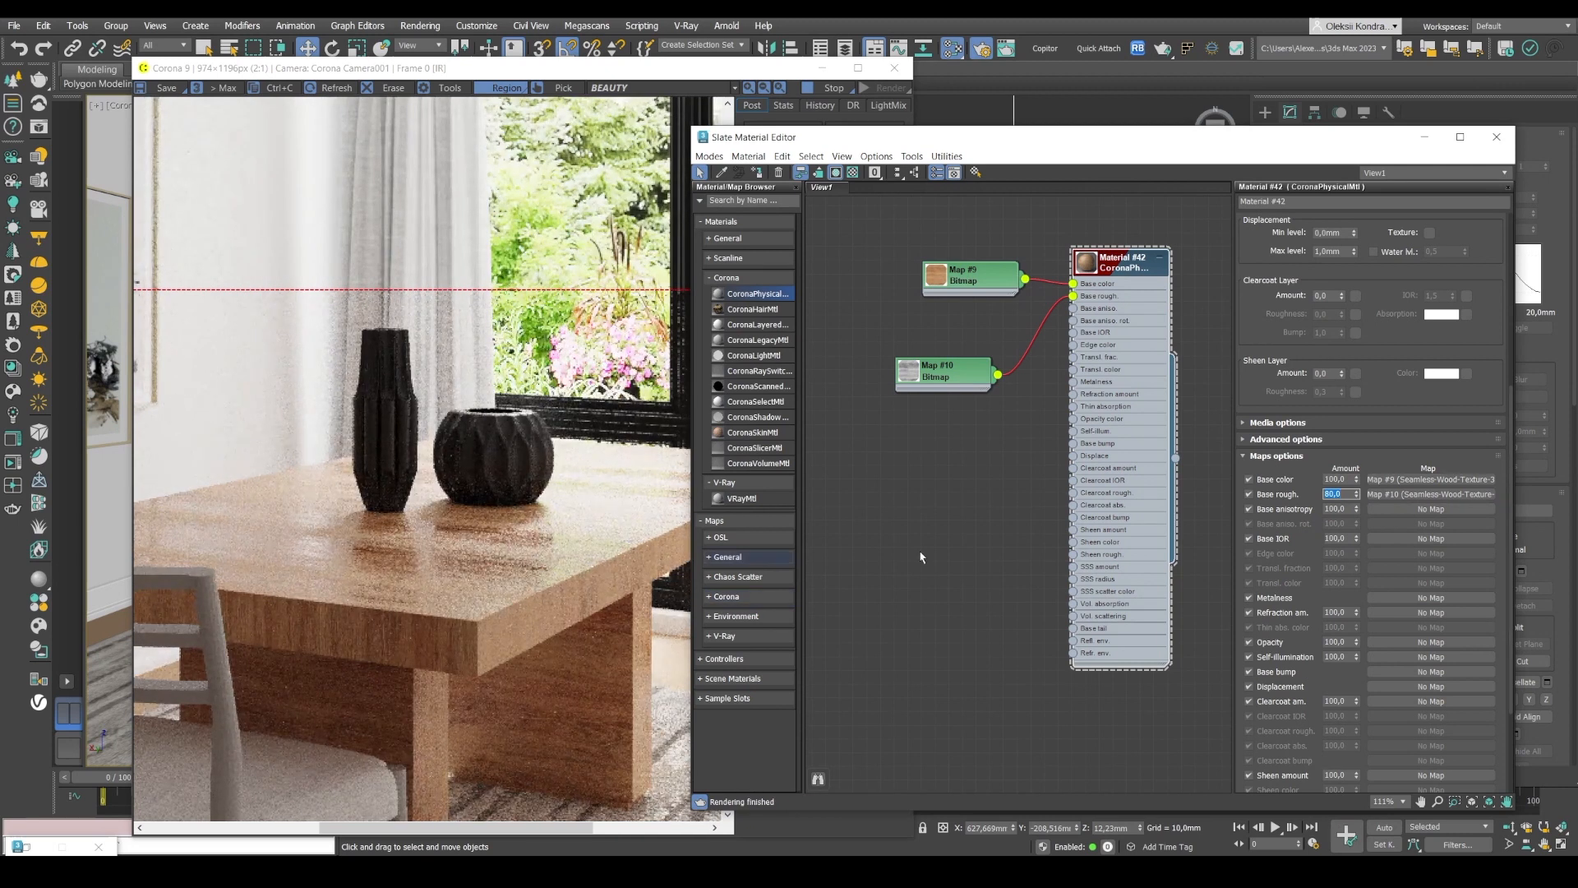
type("70")
key("Return")
left_click(366, 569)
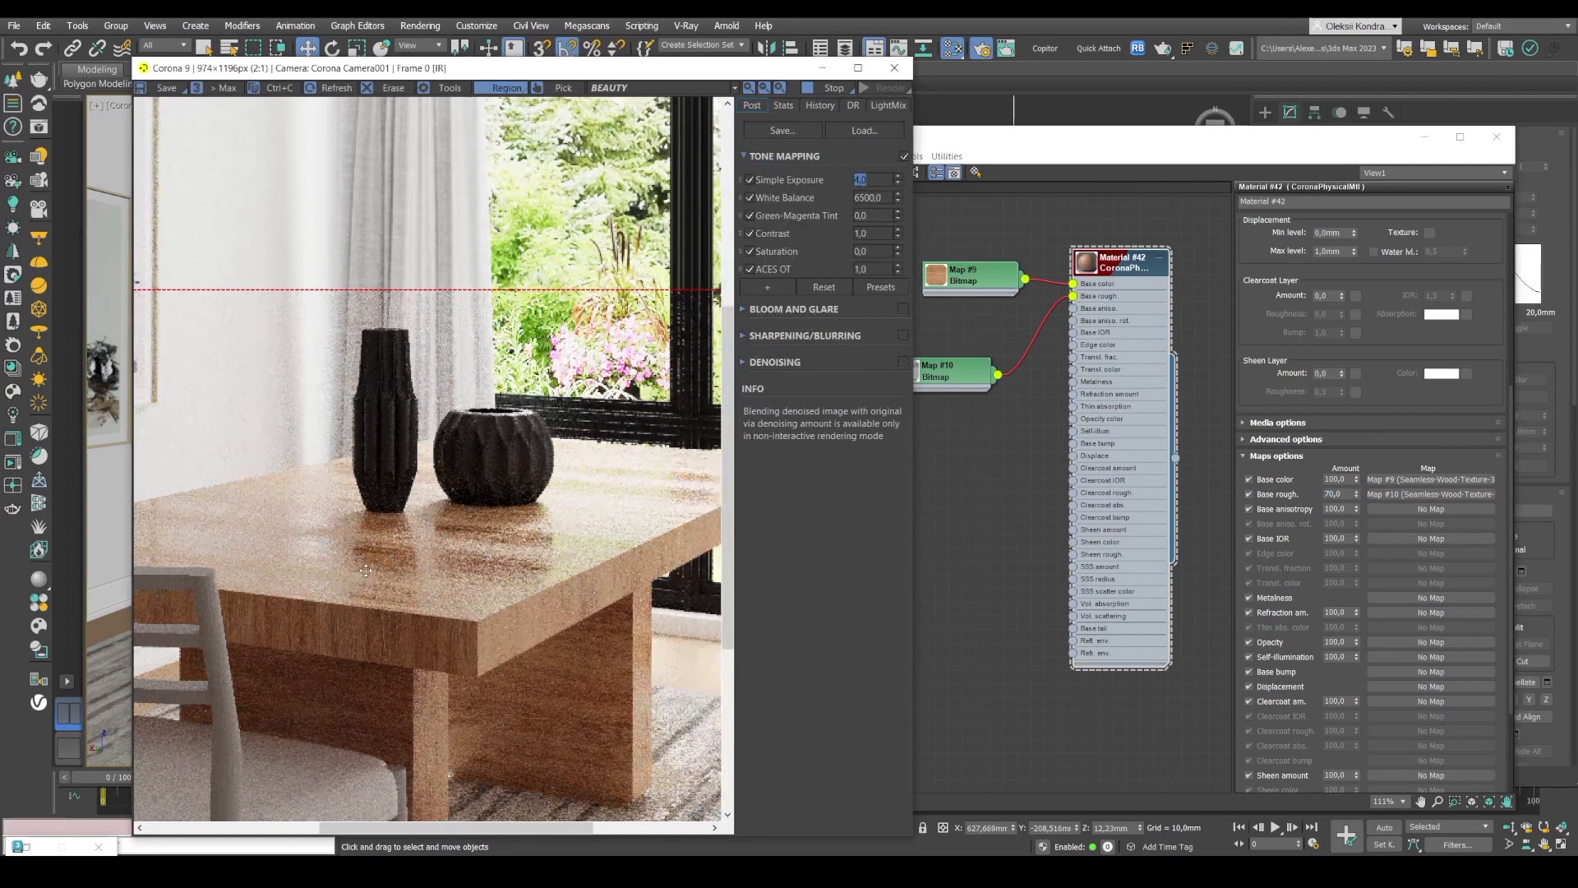
scroll(366, 570, "down", 1)
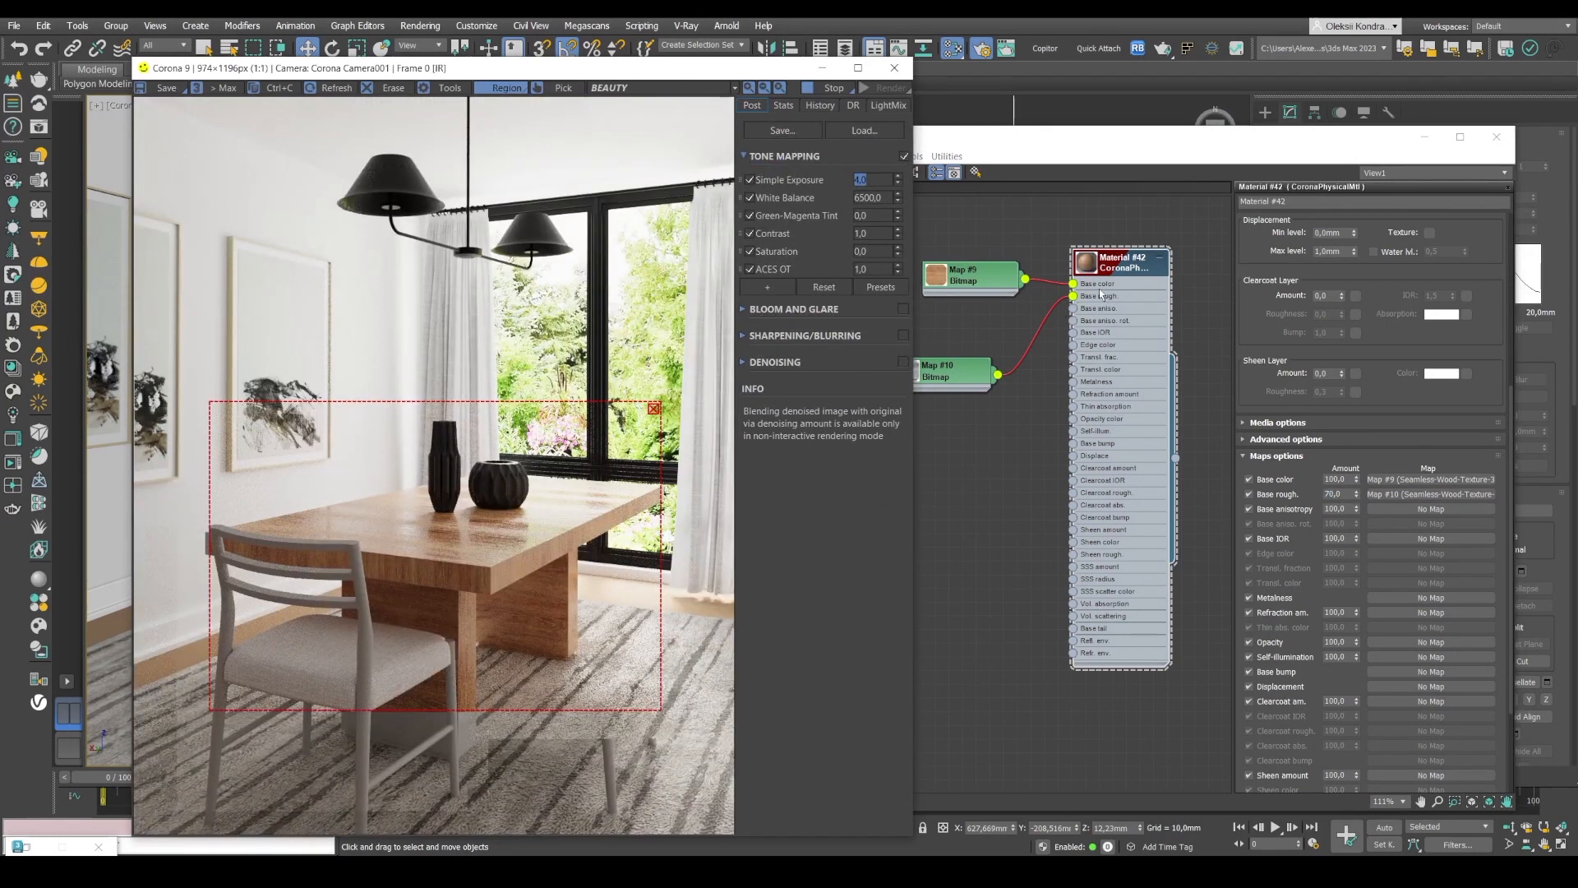
- Set the table wood material's base layer roughness to 1 and inspect the tabletop render up close
scroll(1280, 352, "up", 6)
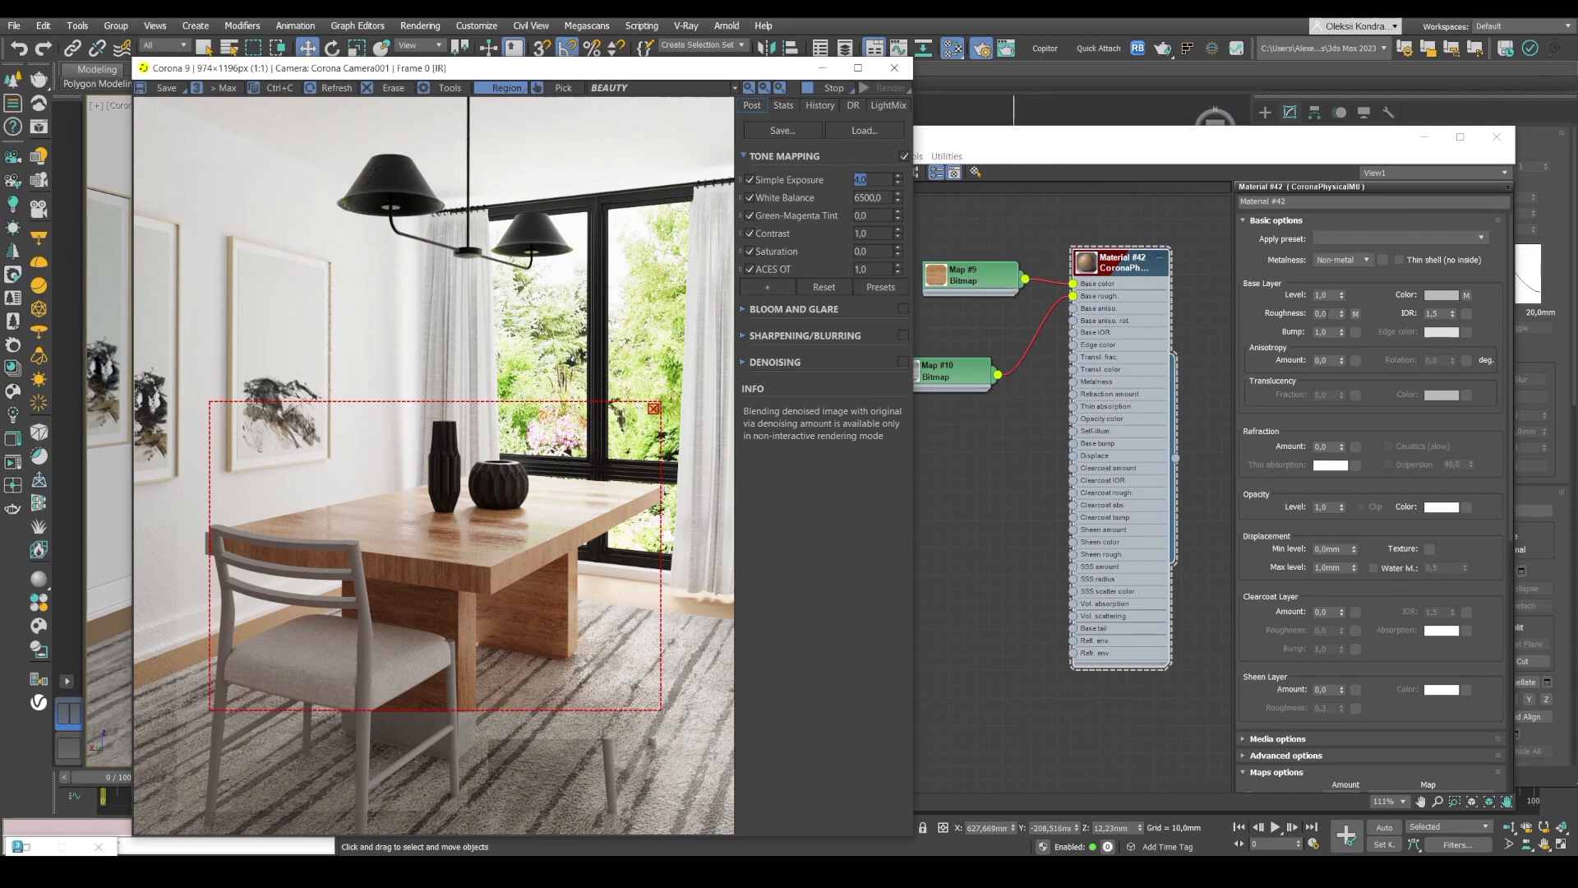
left_click(1329, 314)
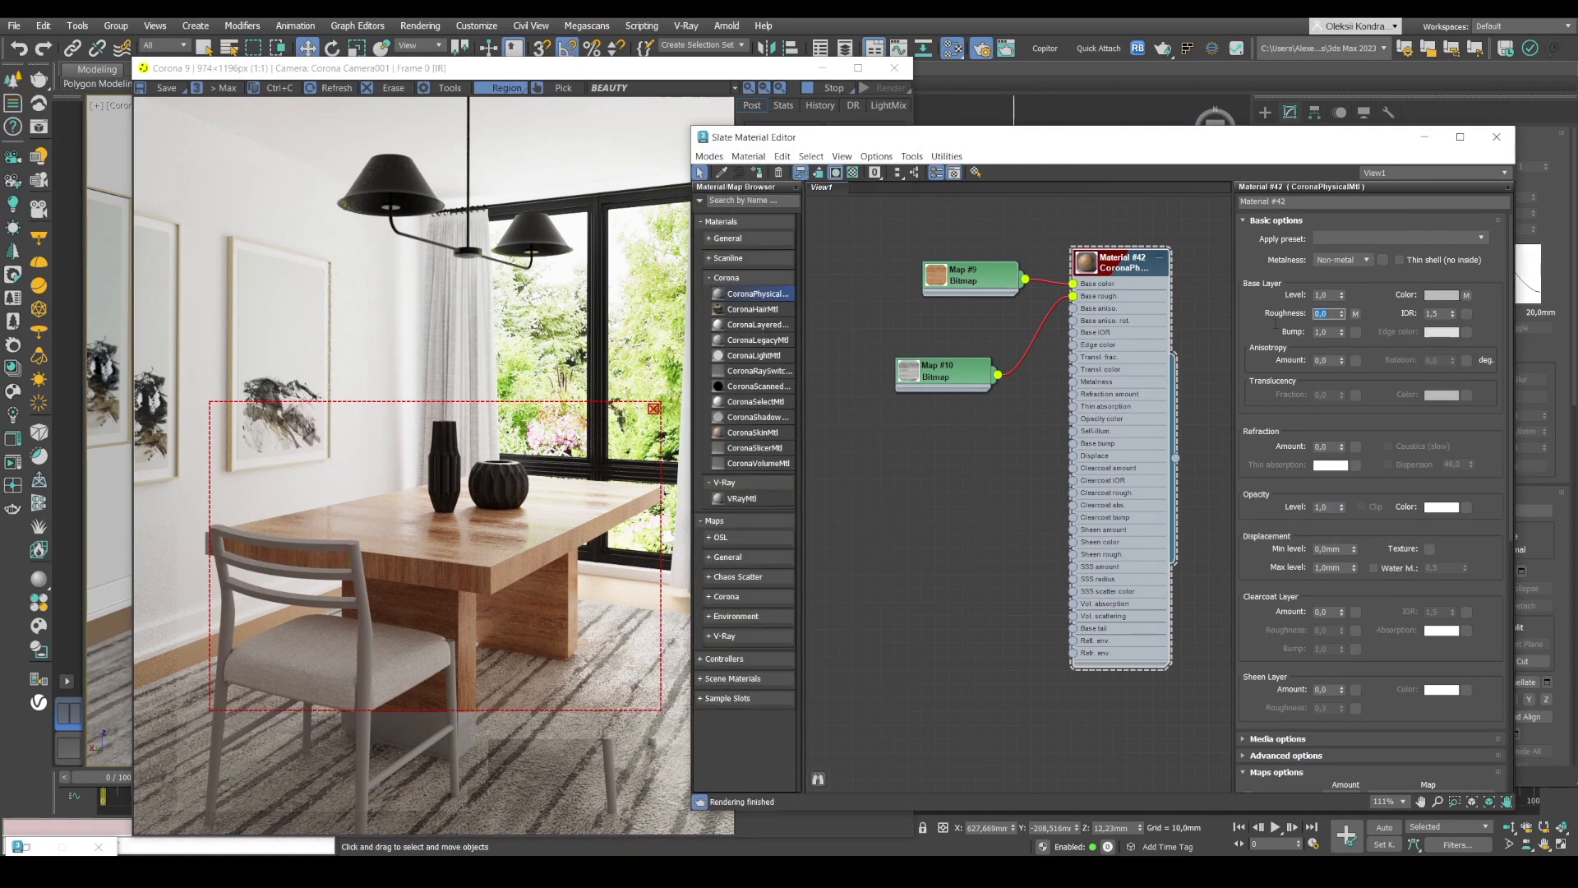
type("1")
key("Return")
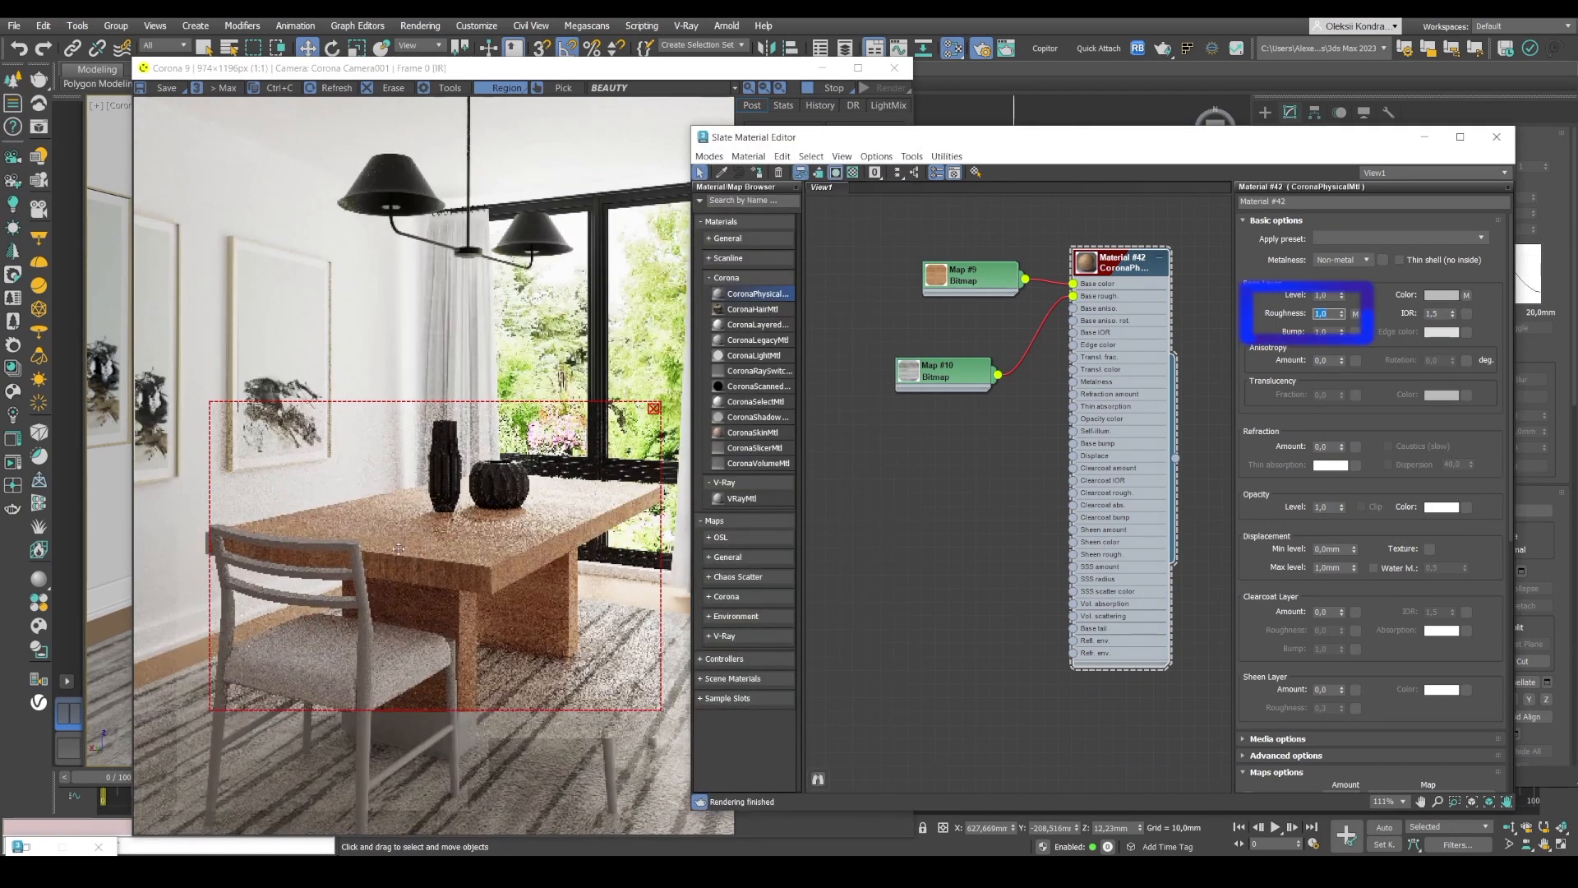
left_click(419, 533)
scroll(418, 533, "up", 1)
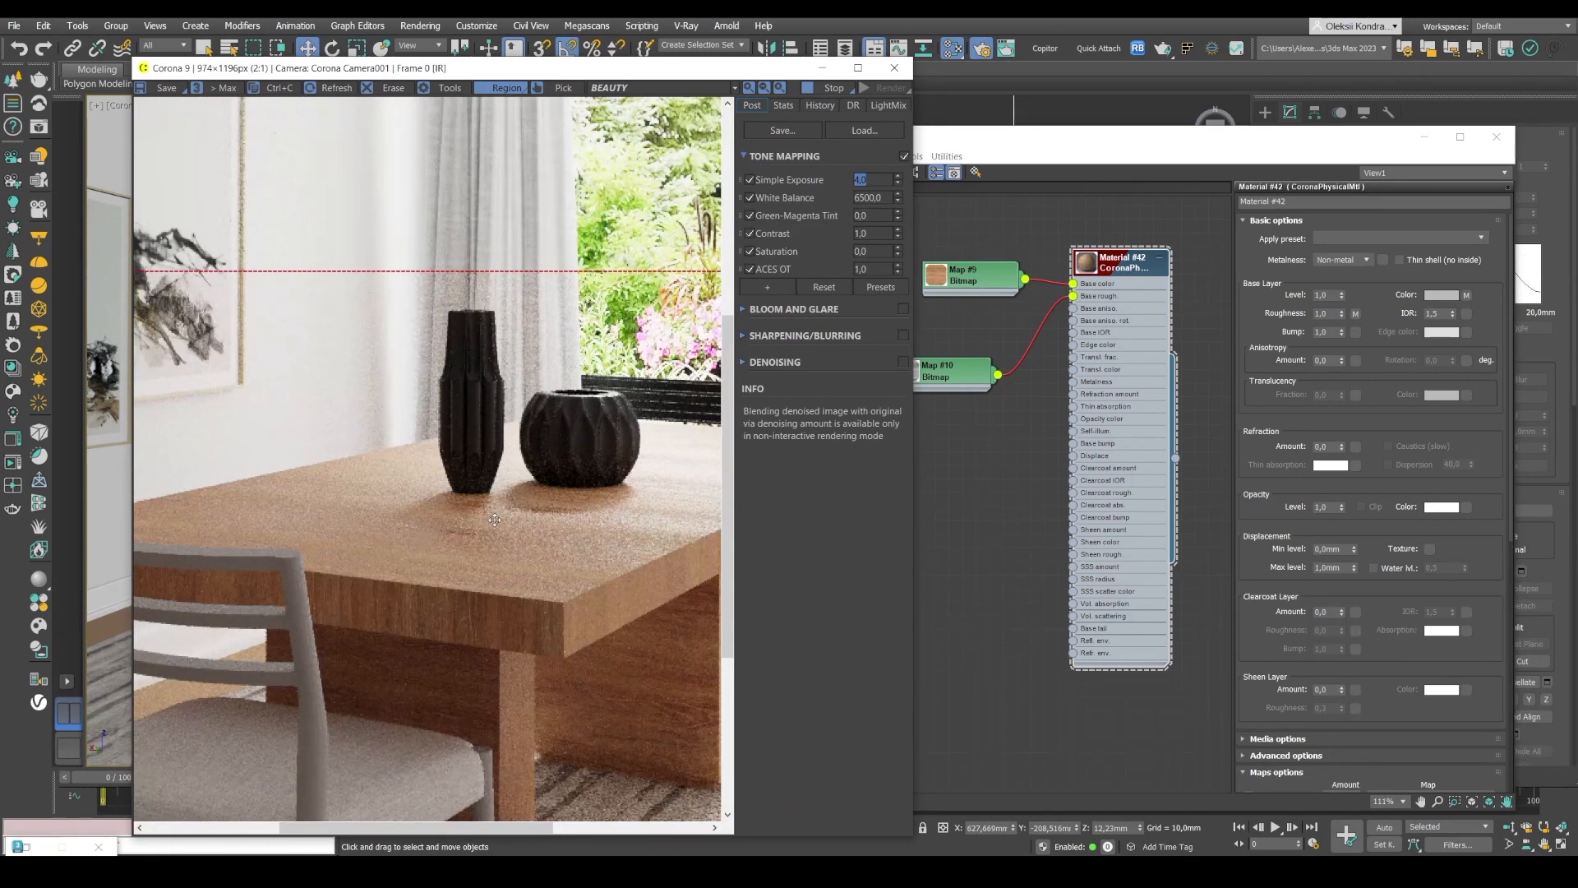
- Set the table wood material's base roughness map amount to 90
scroll(1310, 418, "down", 3)
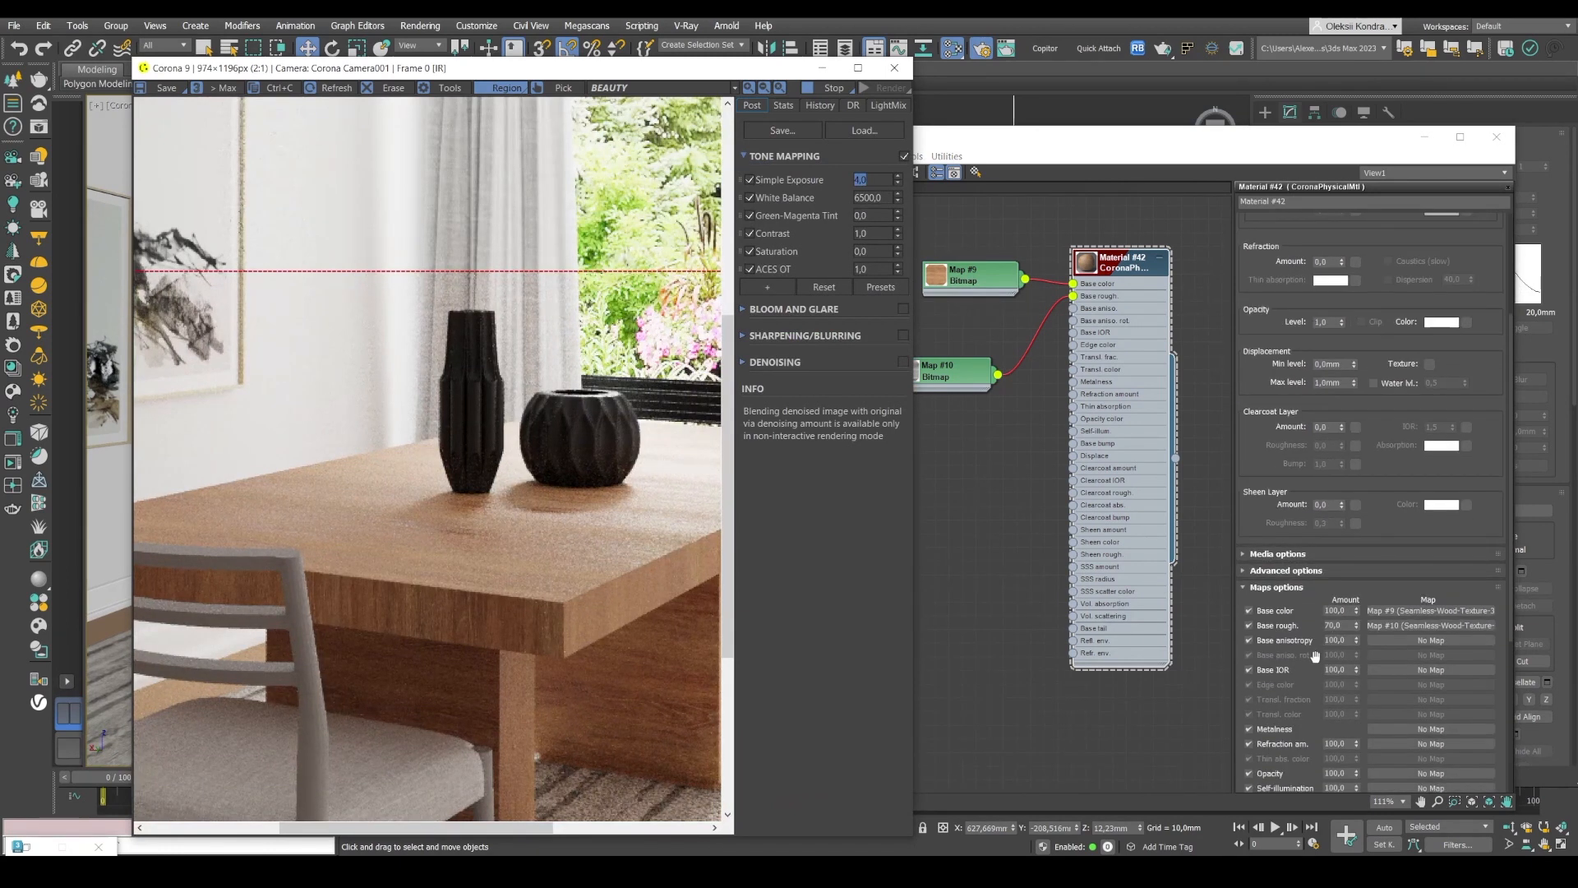
scroll(1287, 418, "up", 3)
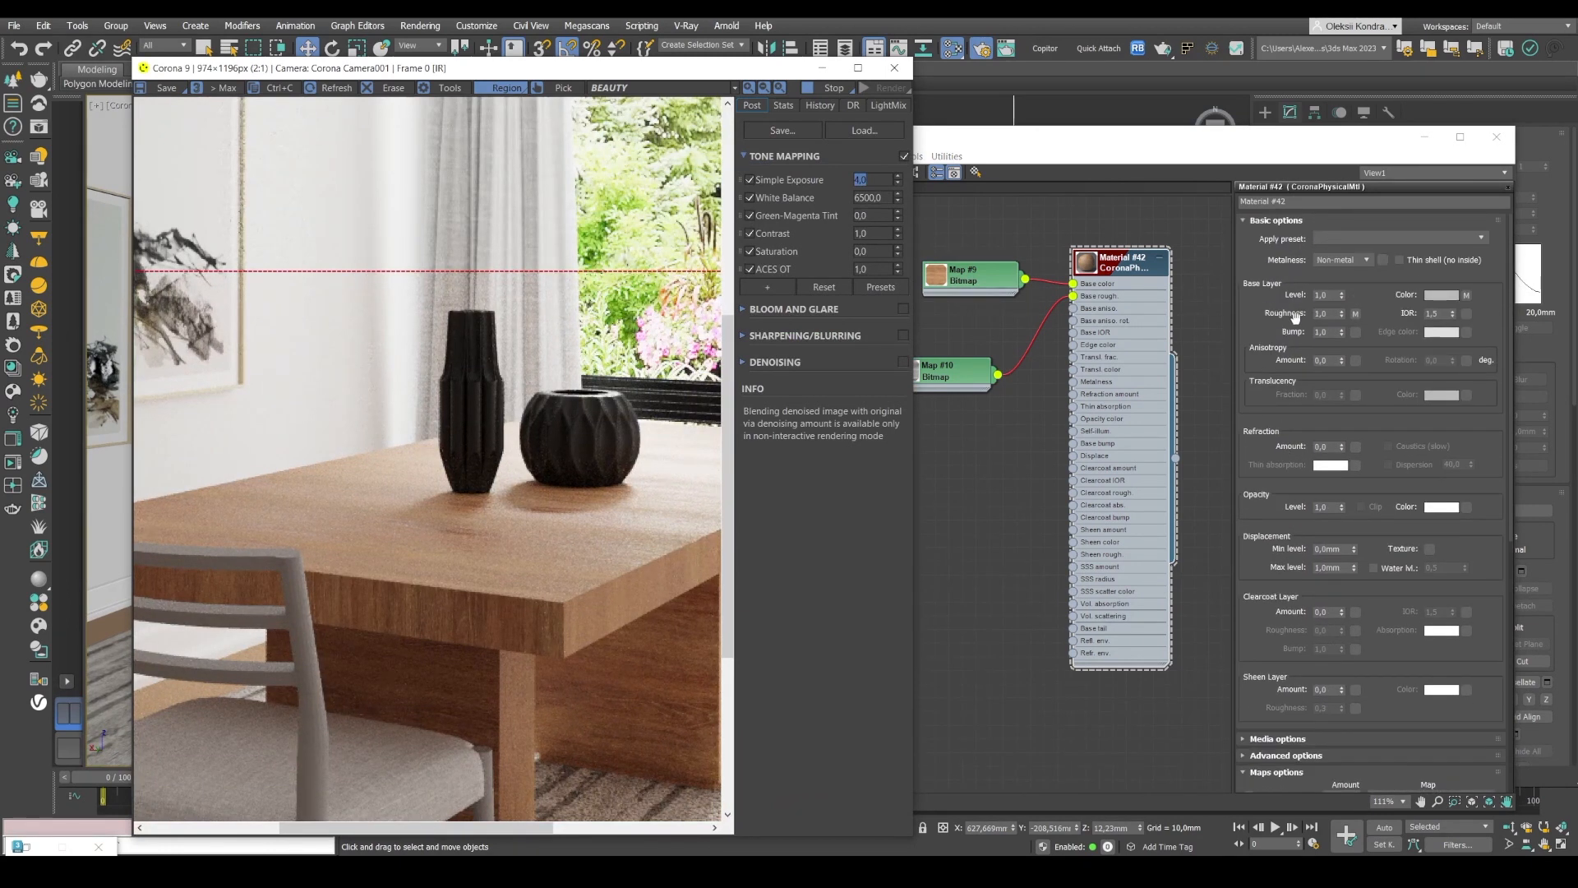
scroll(1299, 474, "down", 4)
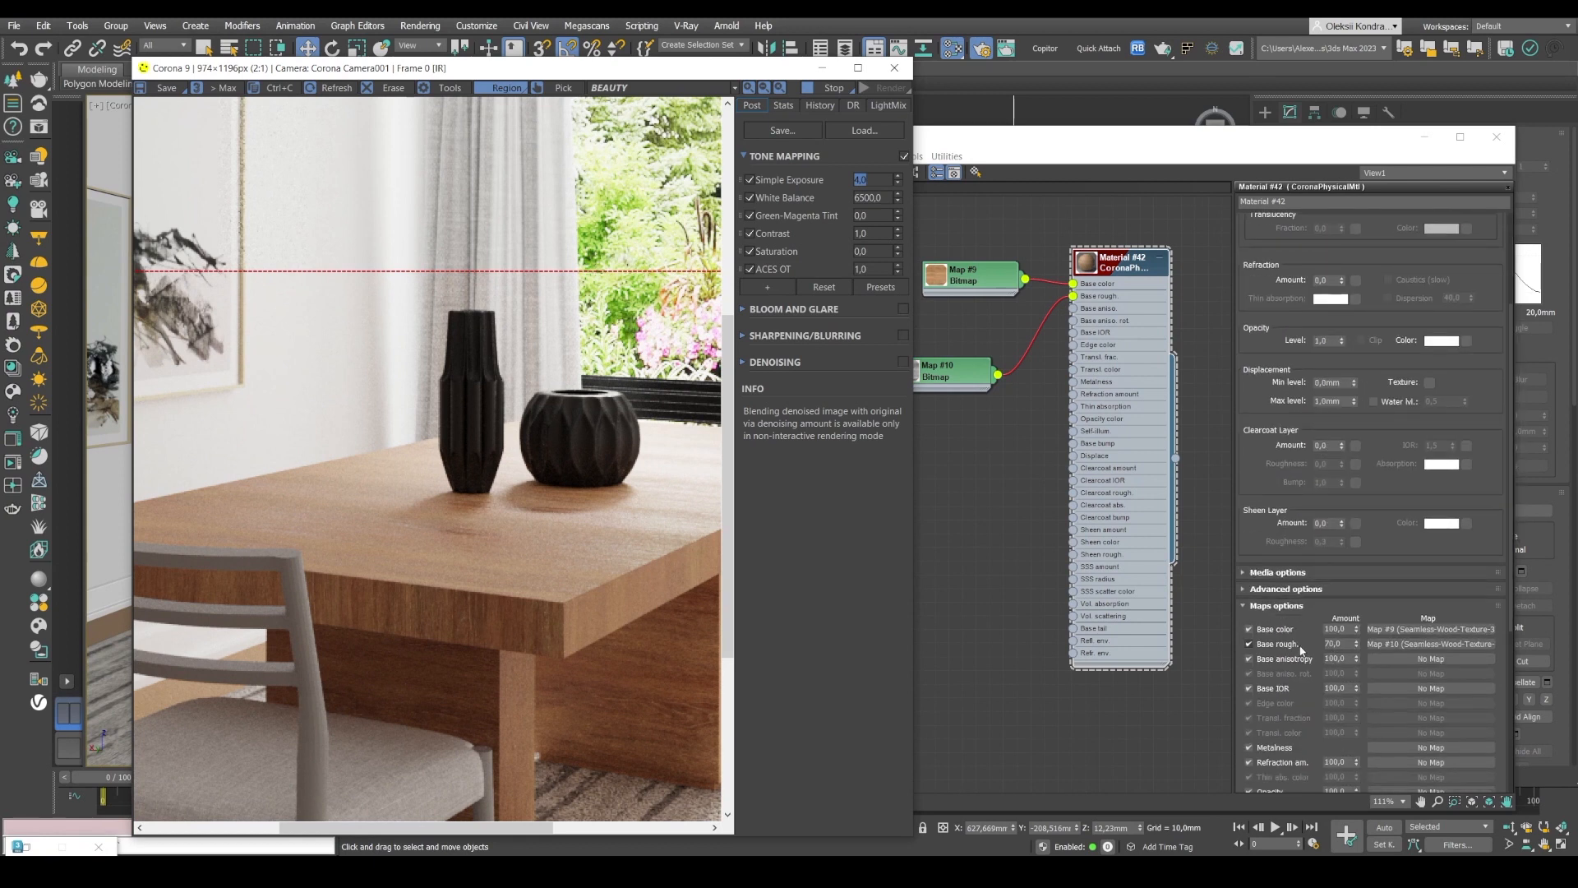
left_click(1337, 645)
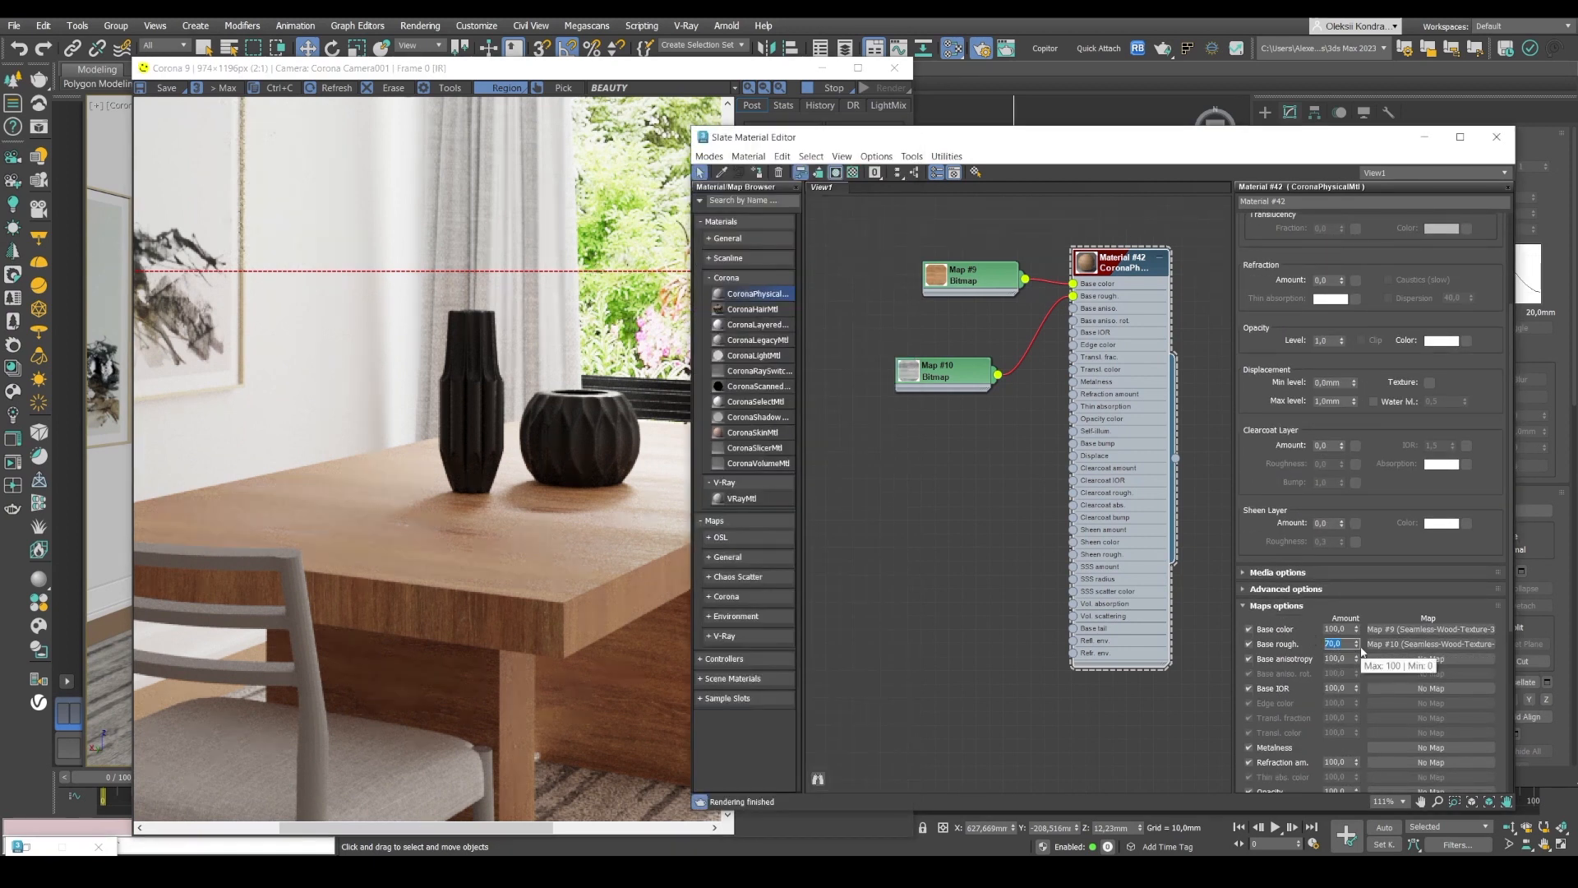
type("9")
key("Return")
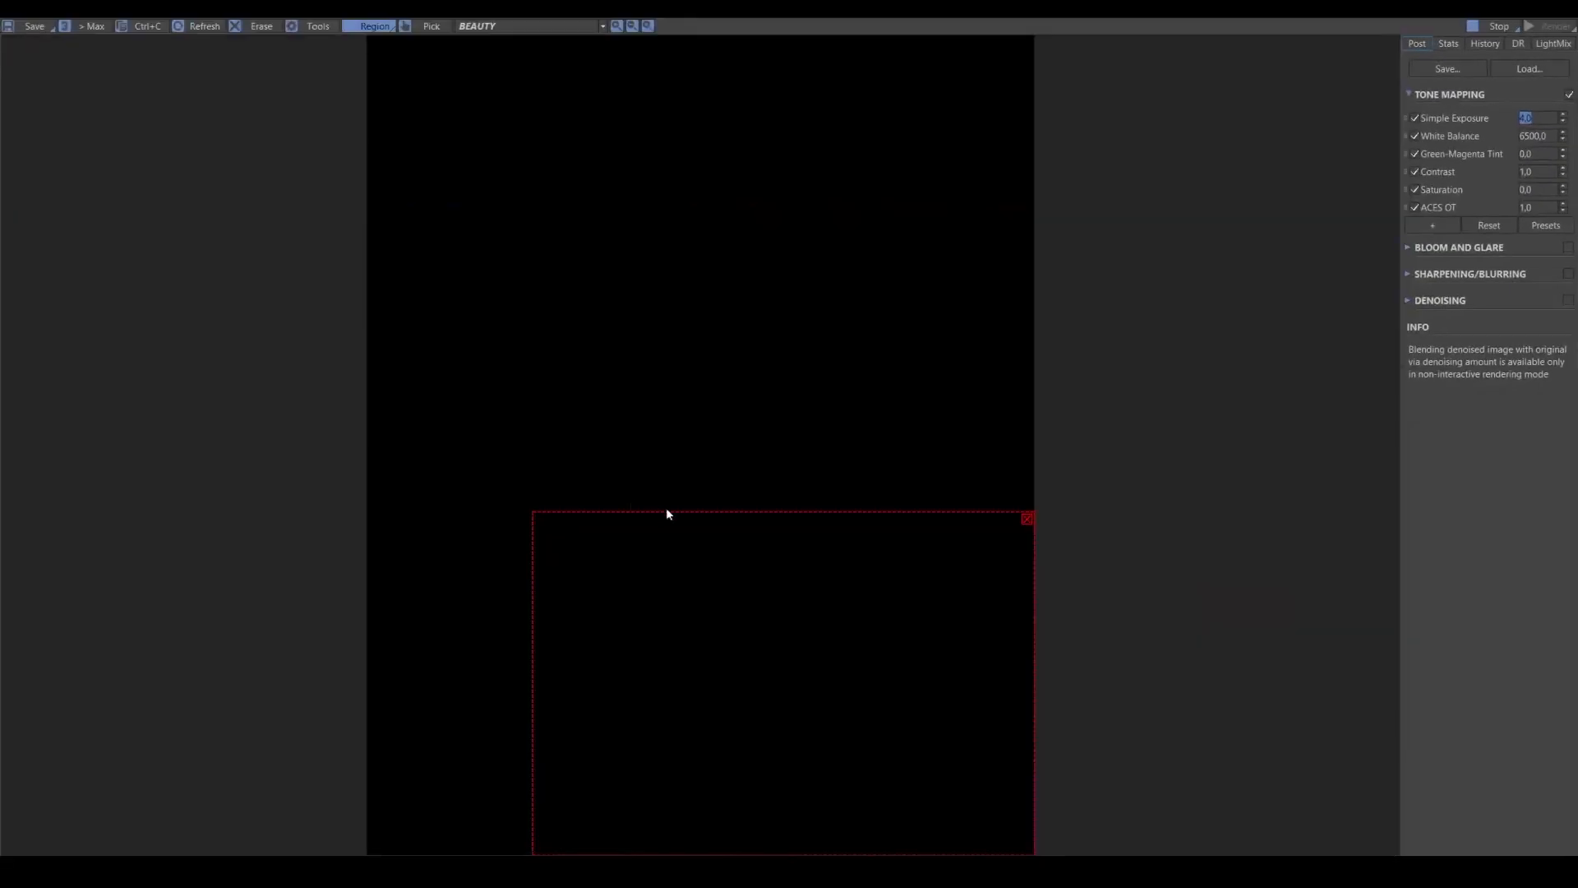
- Move the render region over the dining chair and table, uncover the chair in the viewport and inspect the render up close
left_click_drag(709, 648, 667, 536)
scroll(713, 528, "up", 1)
scroll(717, 530, "down", 1)
left_click_drag(1001, 7, 820, 66)
left_click_drag(611, 576, 521, 599)
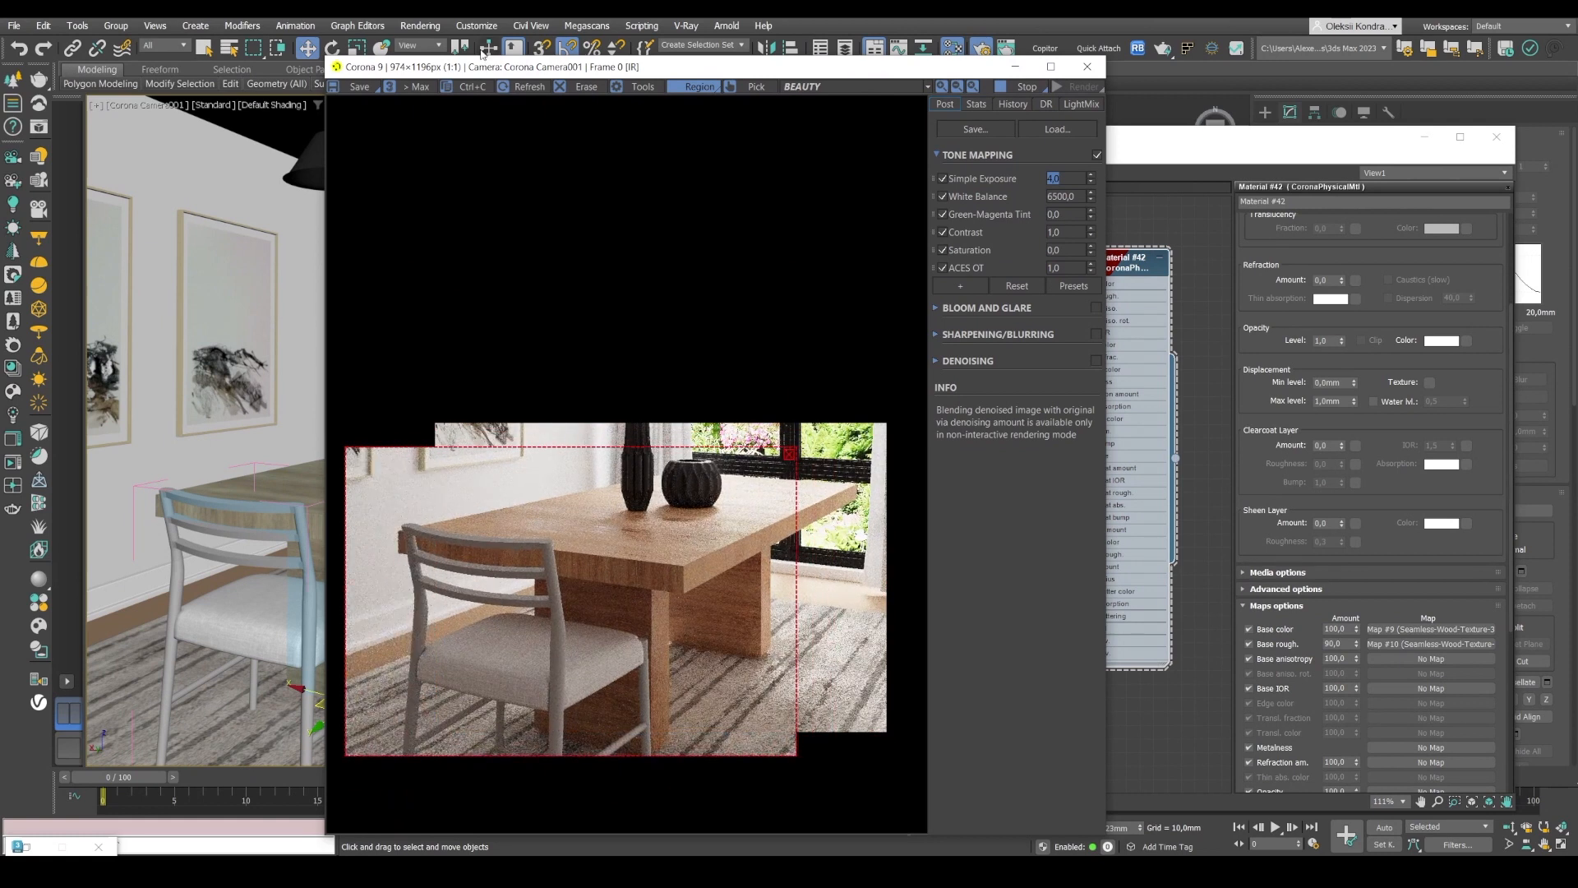
scroll(551, 530, "up", 2)
scroll(550, 531, "down", 1)
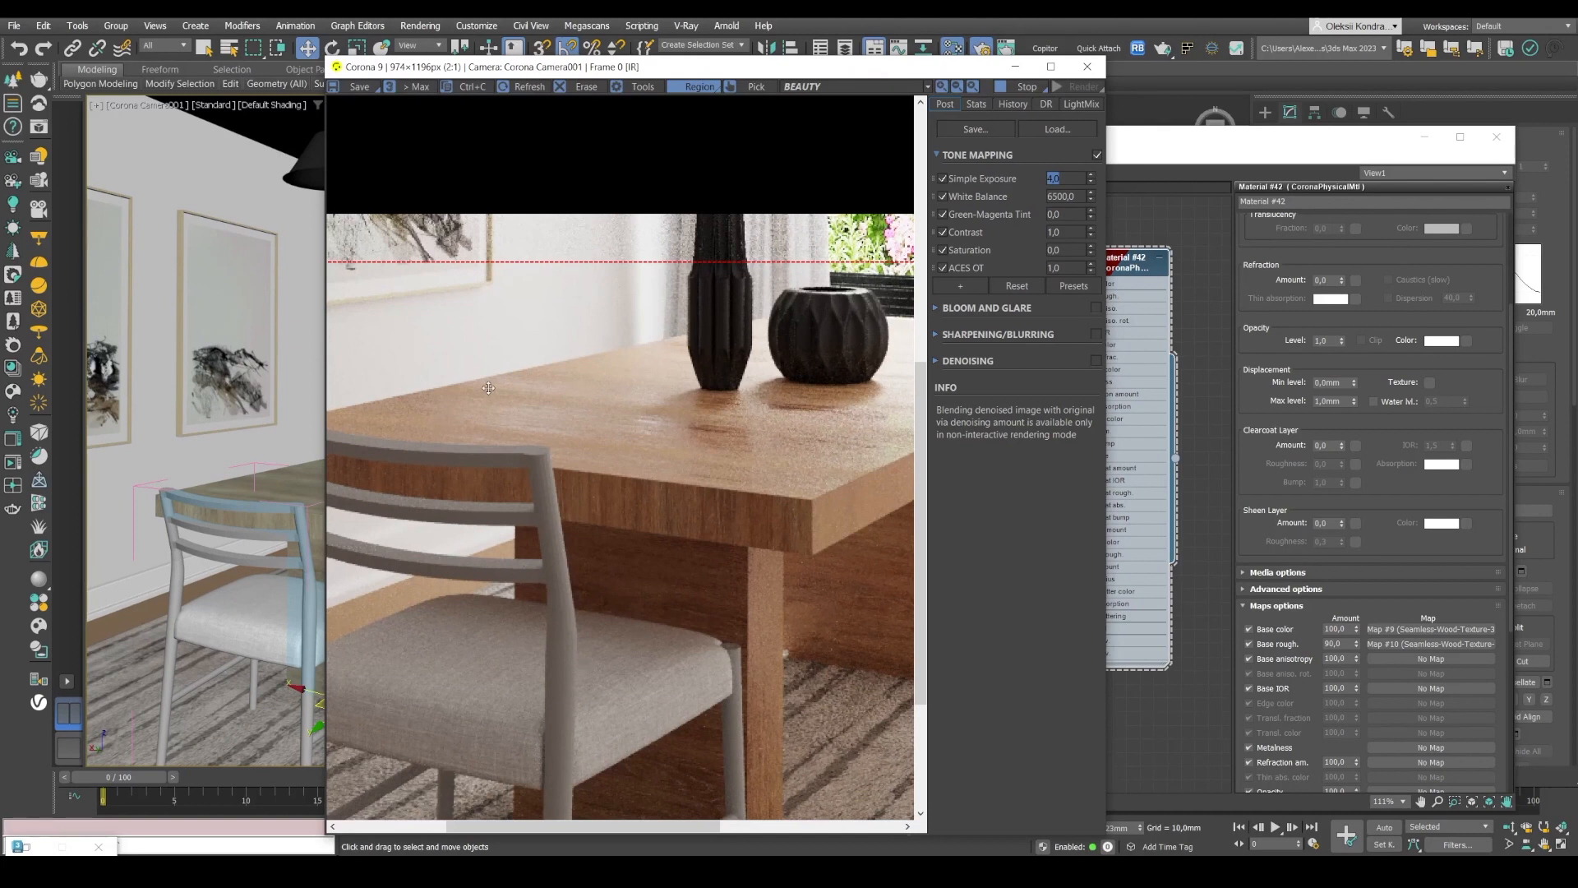
- Add a TurboSmooth modifier to the dining chair's frame
left_click(174, 605)
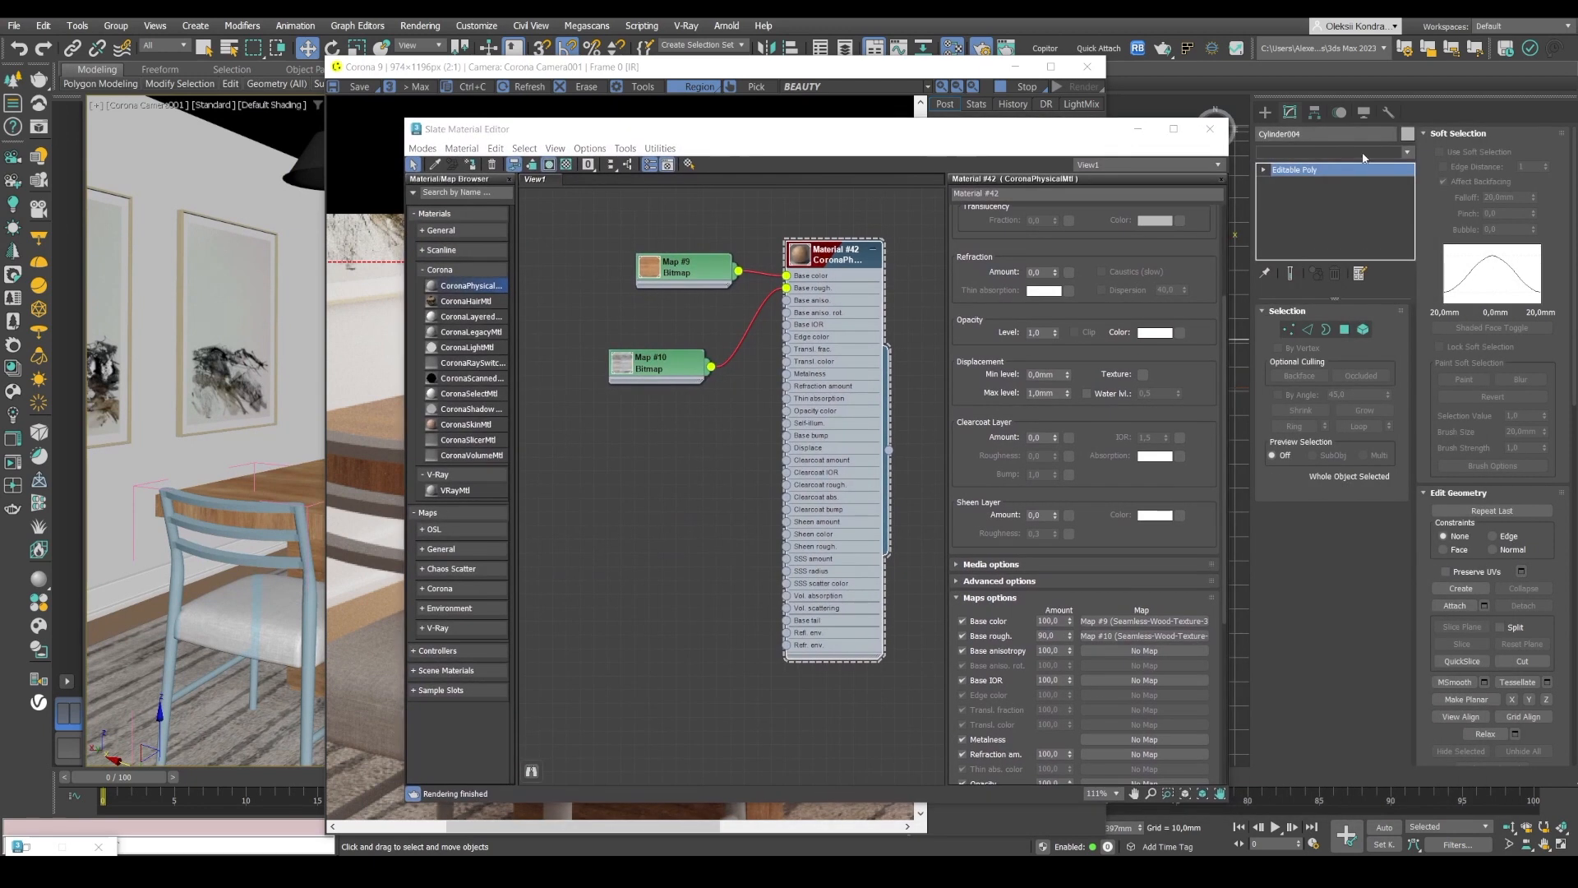
left_click(1363, 151)
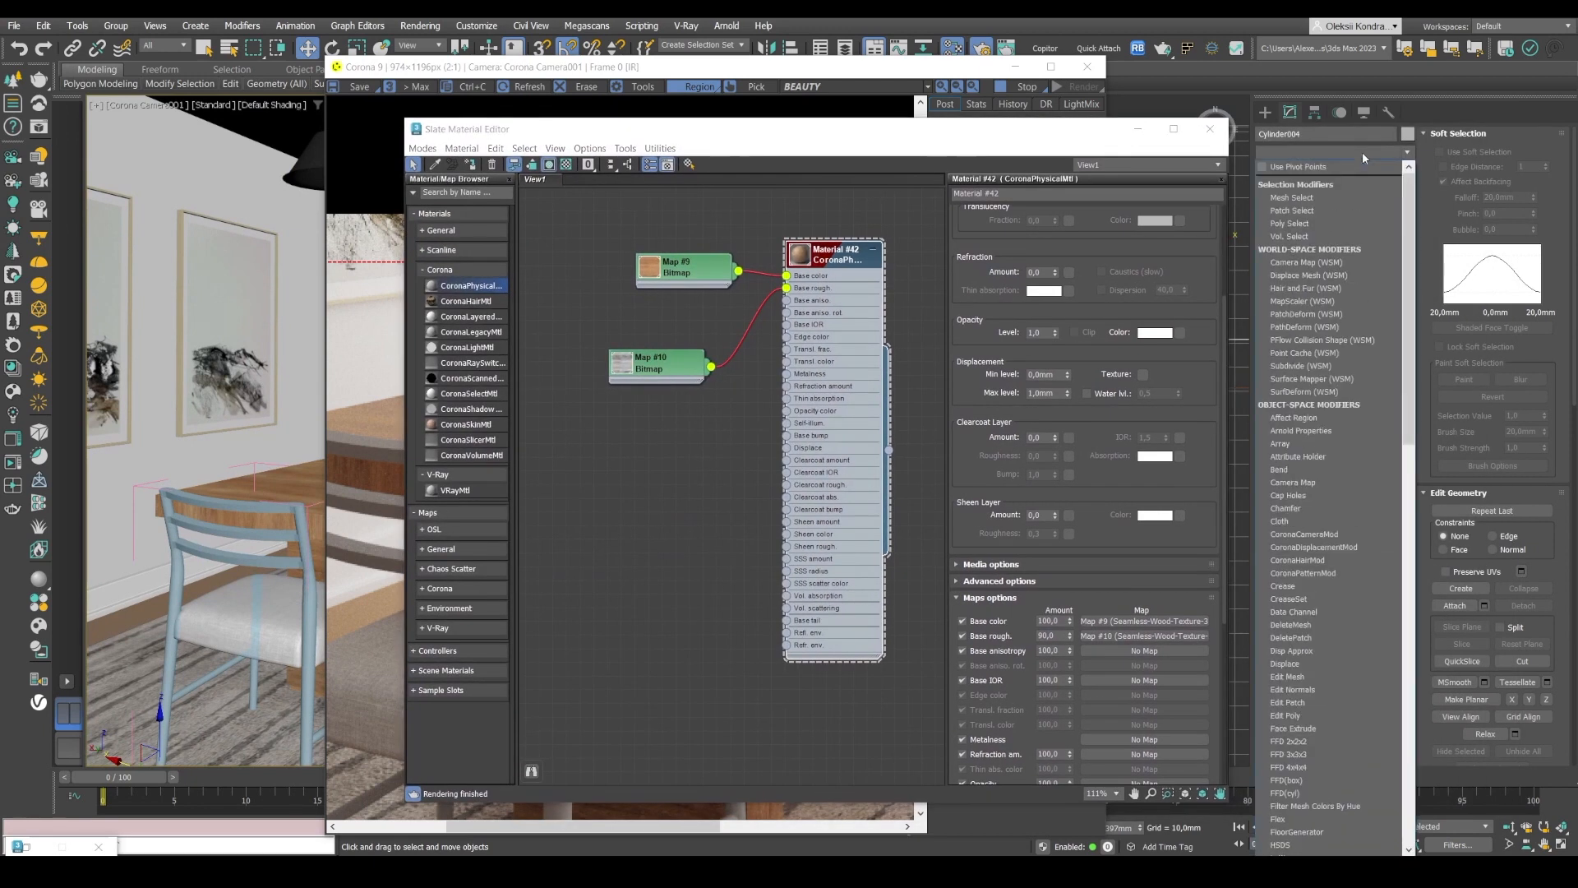
key("t")
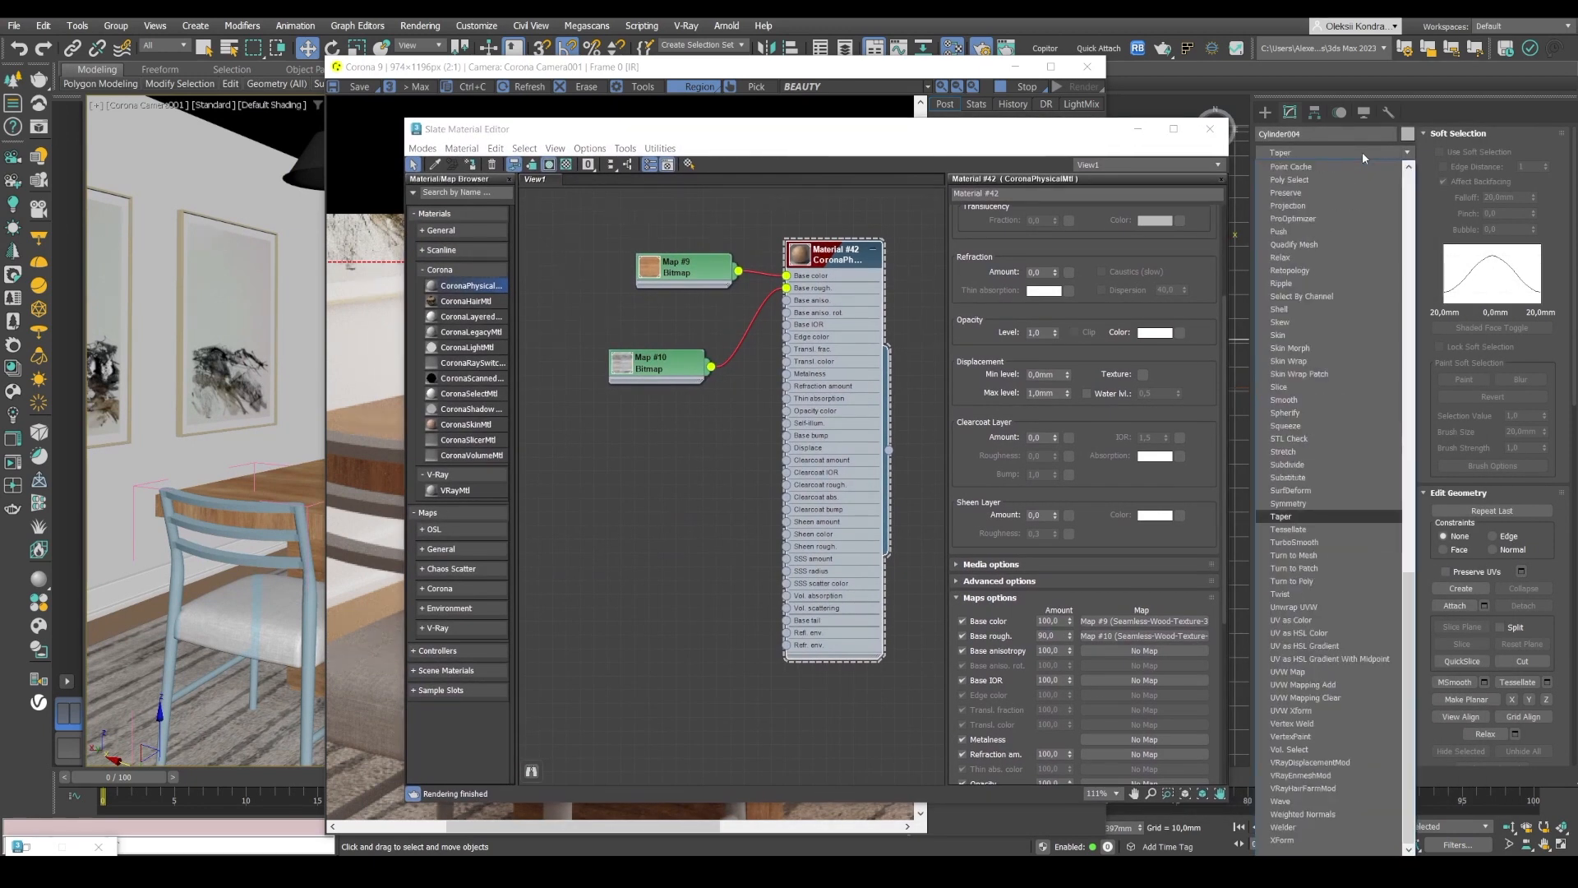
left_click(1299, 542)
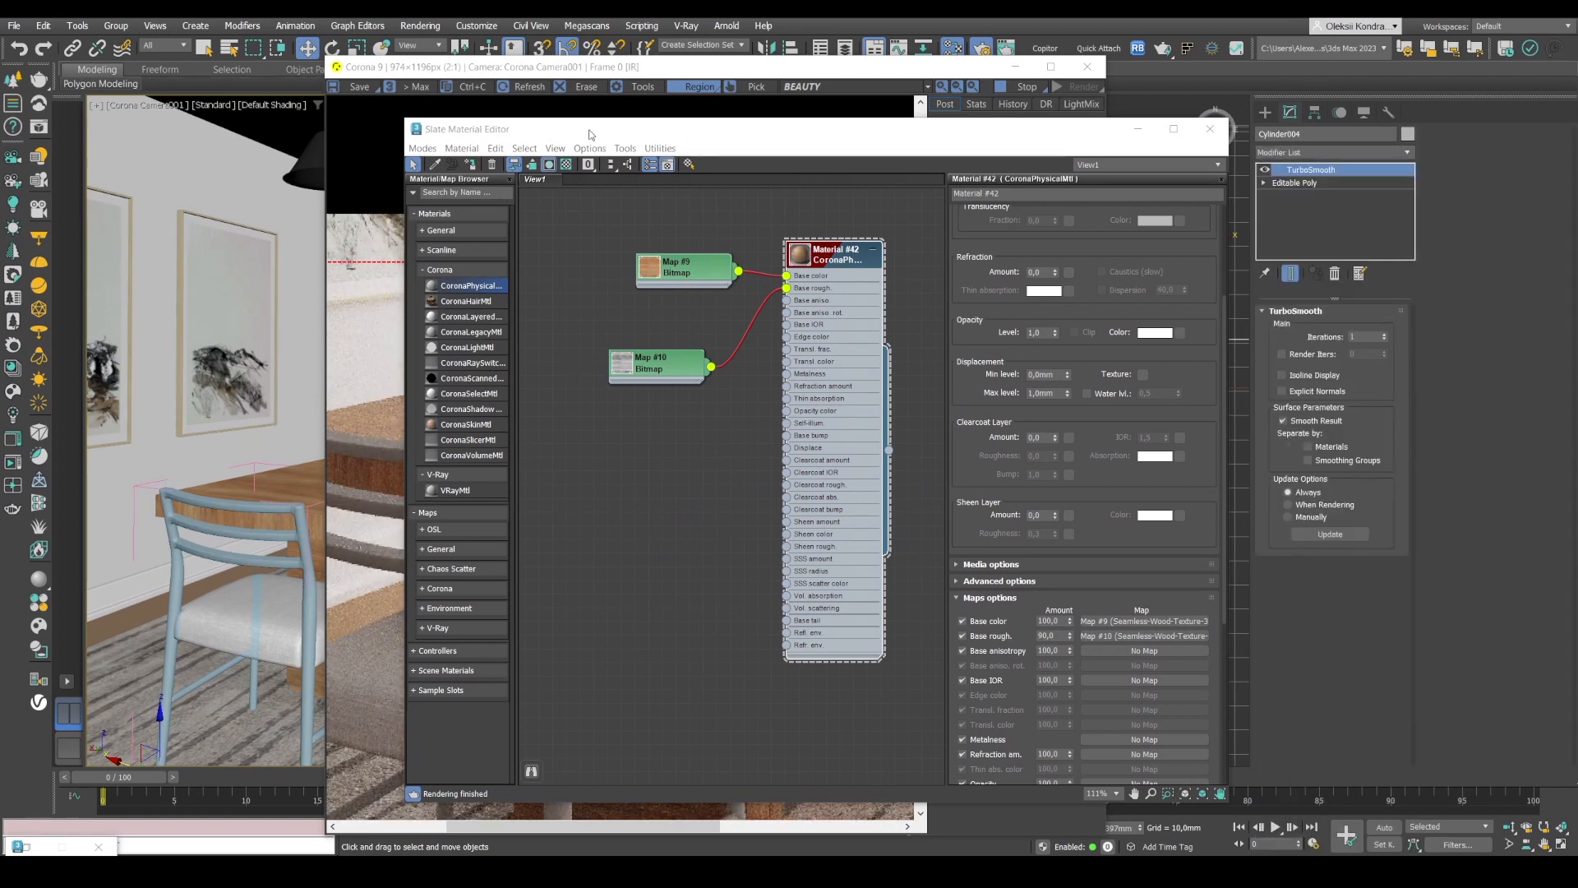
- Add a new Corona physical material to the node view and rename the existing table material as wood_table
left_click_drag(588, 136, 640, 149)
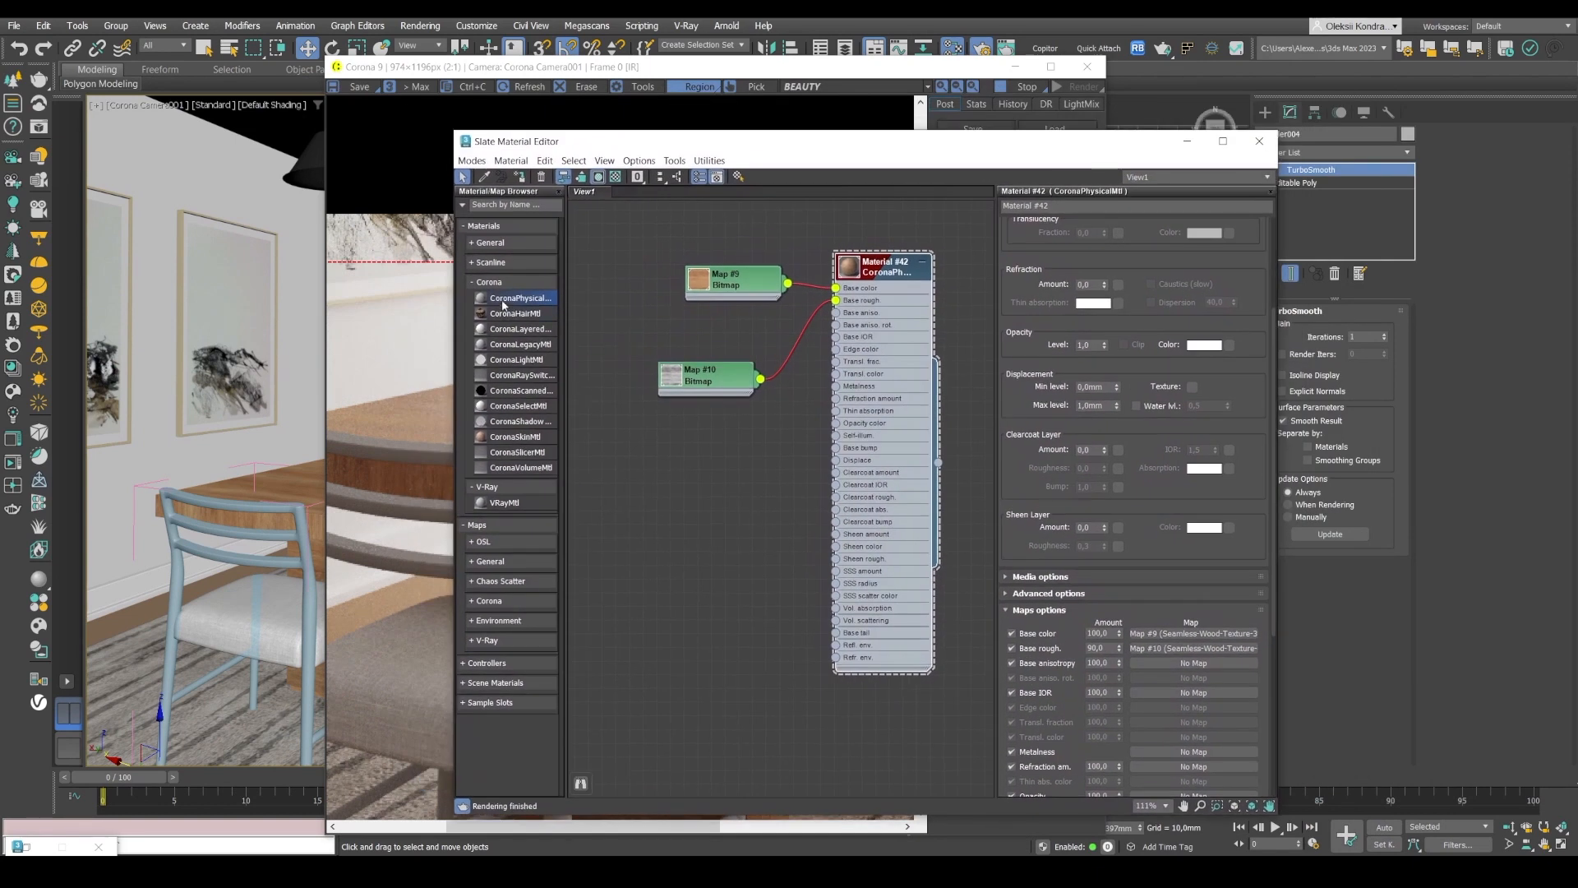
left_click_drag(510, 309, 667, 579)
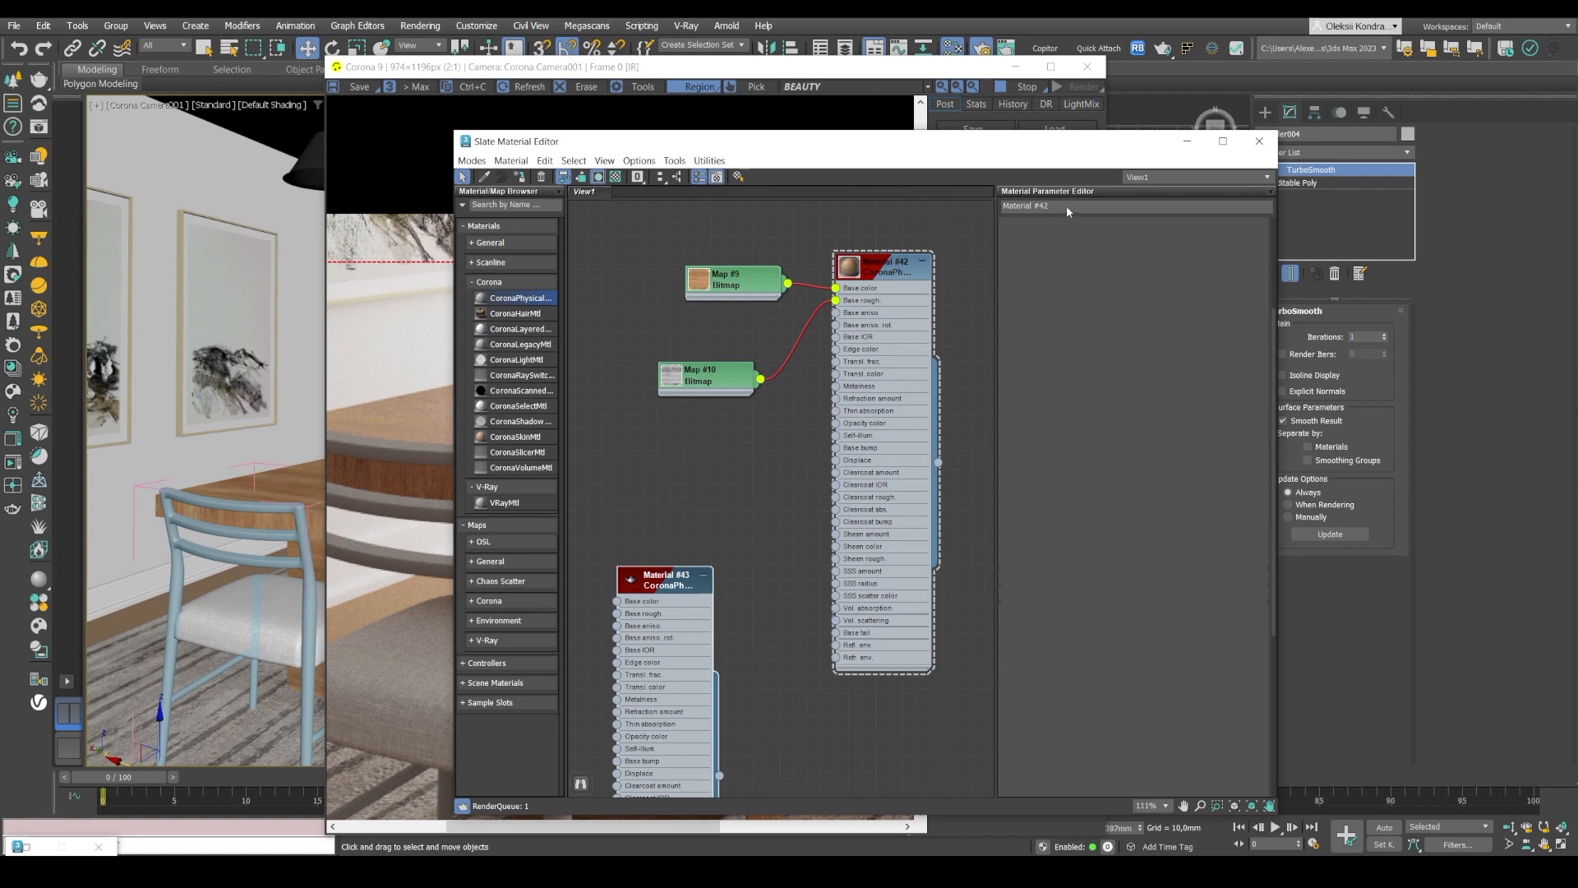
left_click_drag(1066, 206, 974, 206)
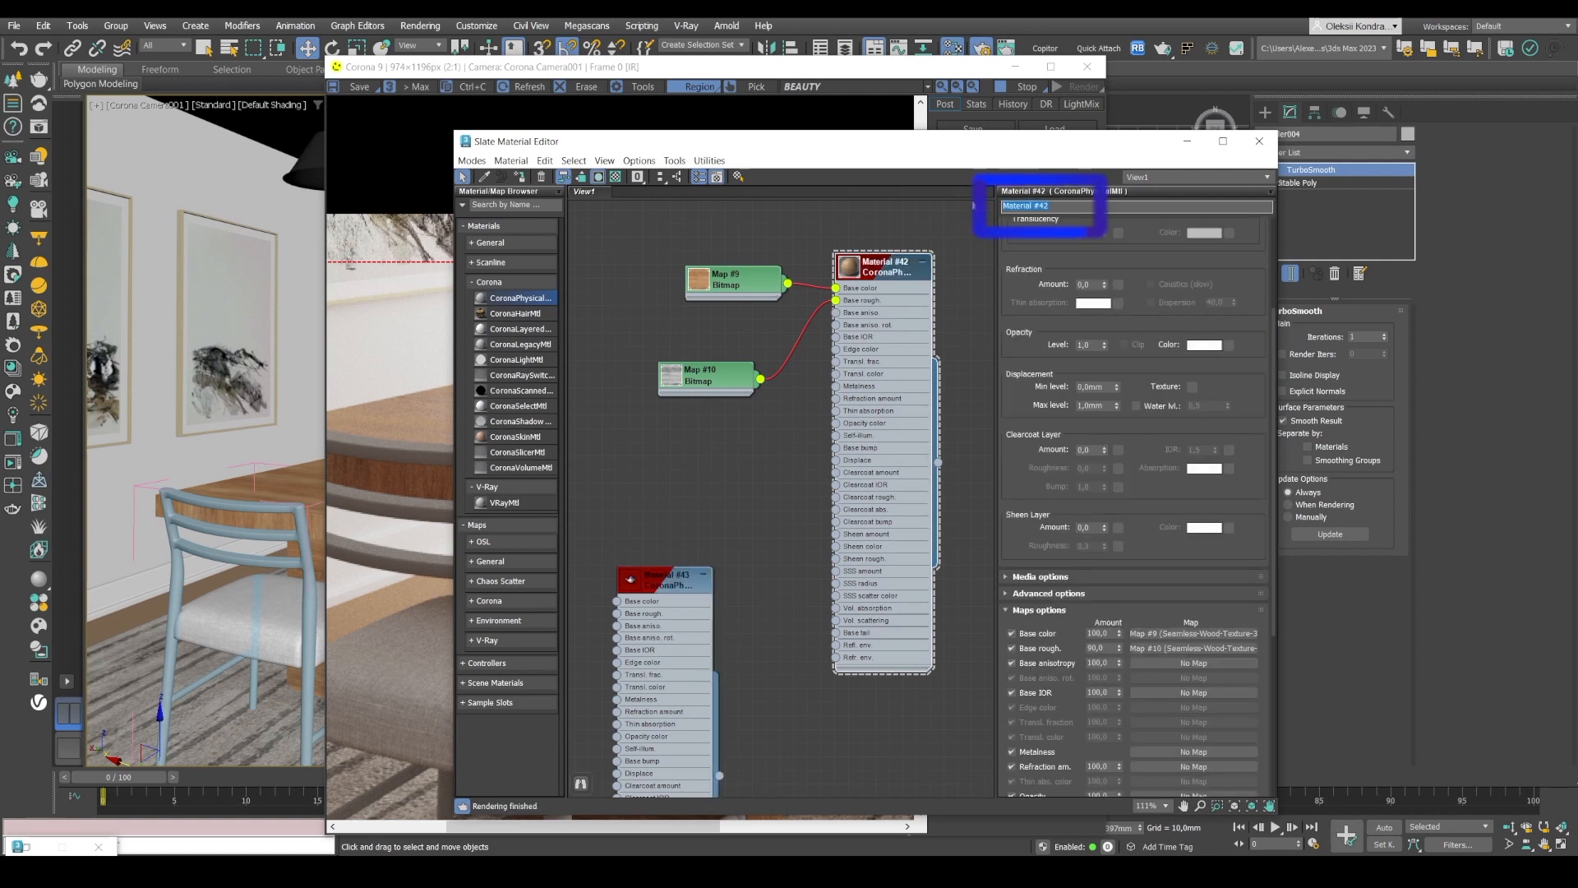
type("wood_talbe")
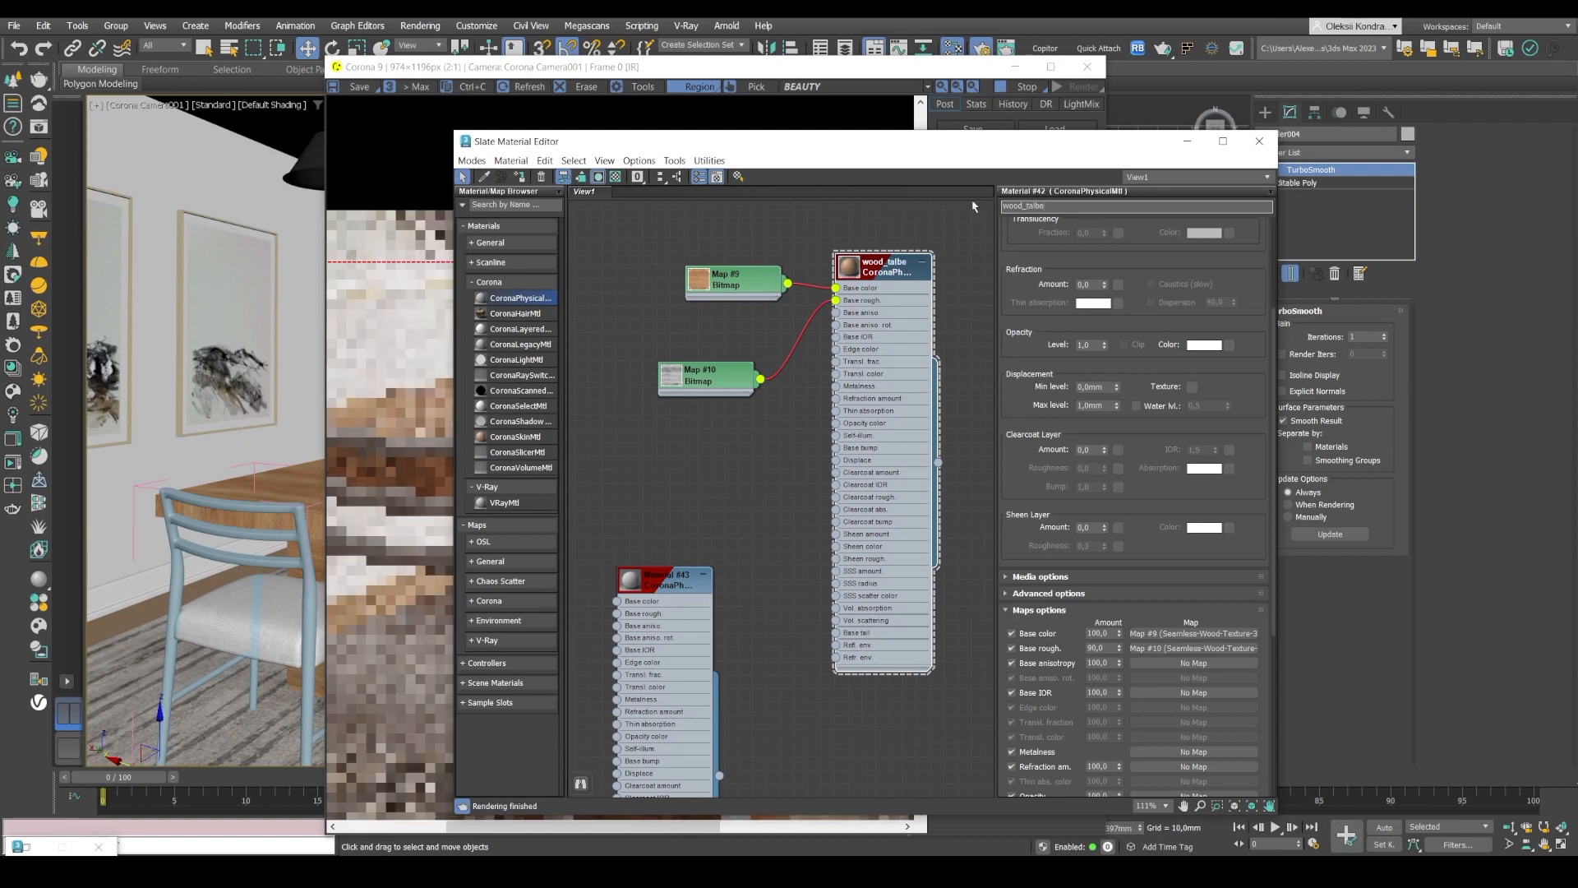
key("BackSpace")
key("BackSpace")
key("BackSpace")
type("ble")
key("Return")
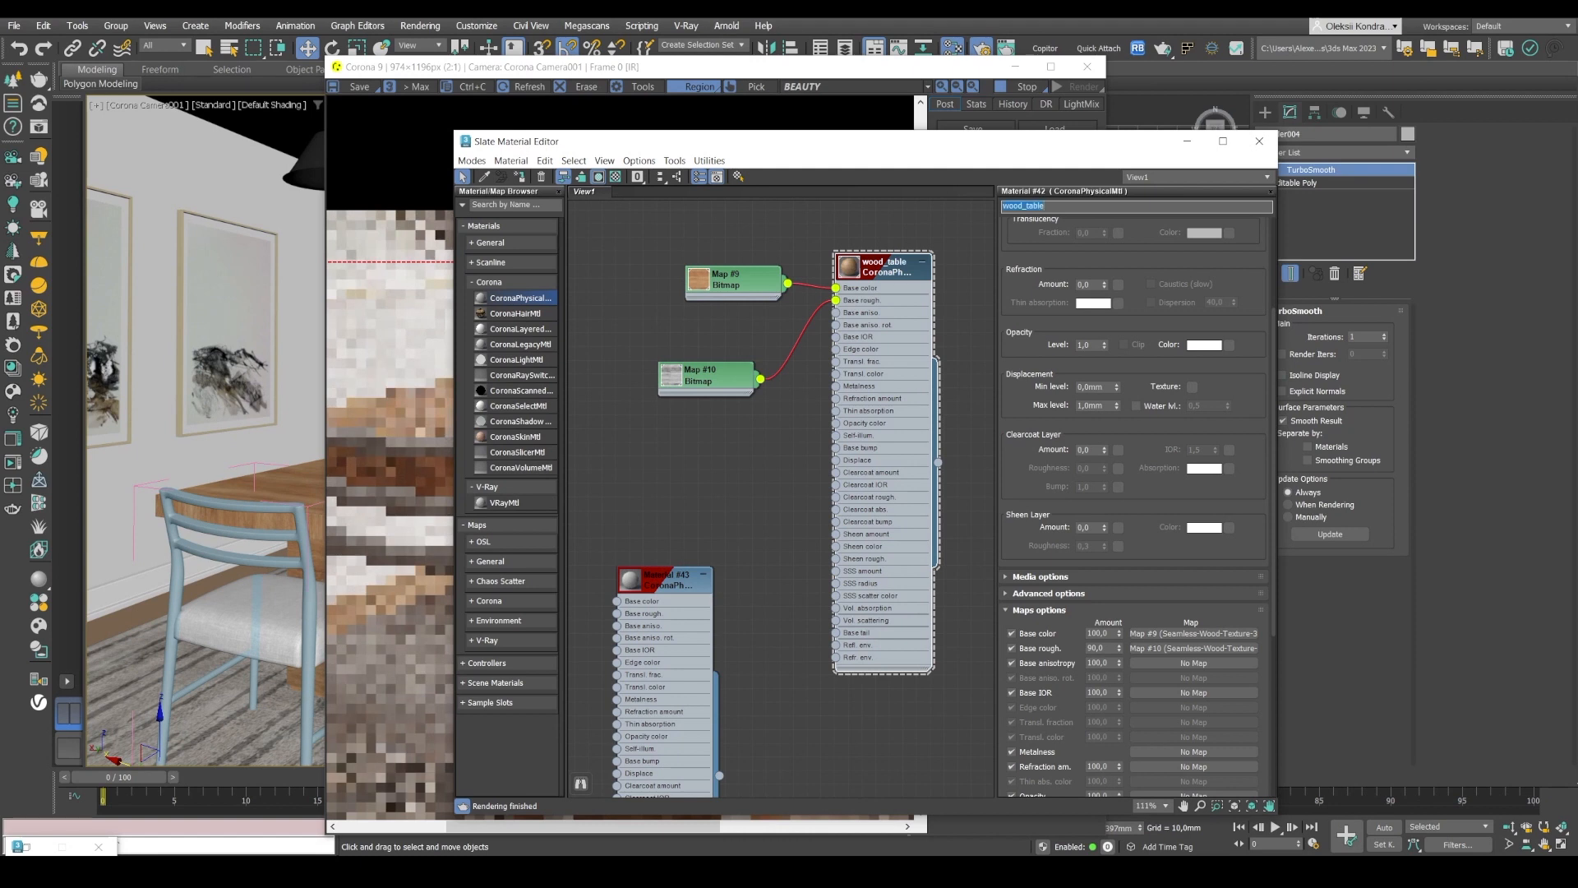
- Rename the newly added Corona physical material as wood_chair
left_click(662, 580)
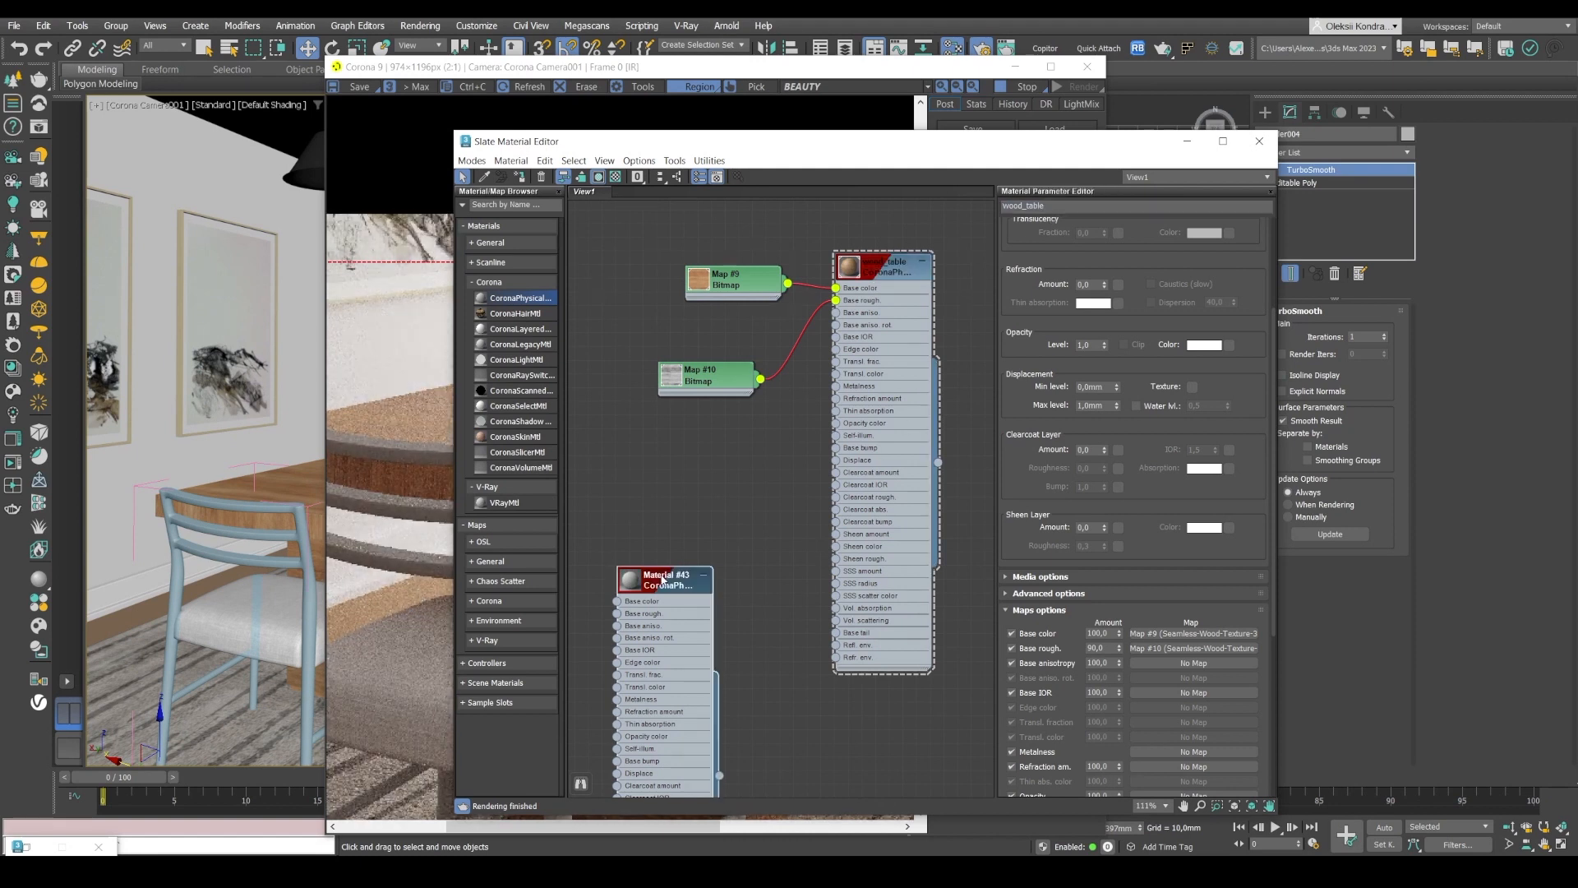
double_click(1052, 206)
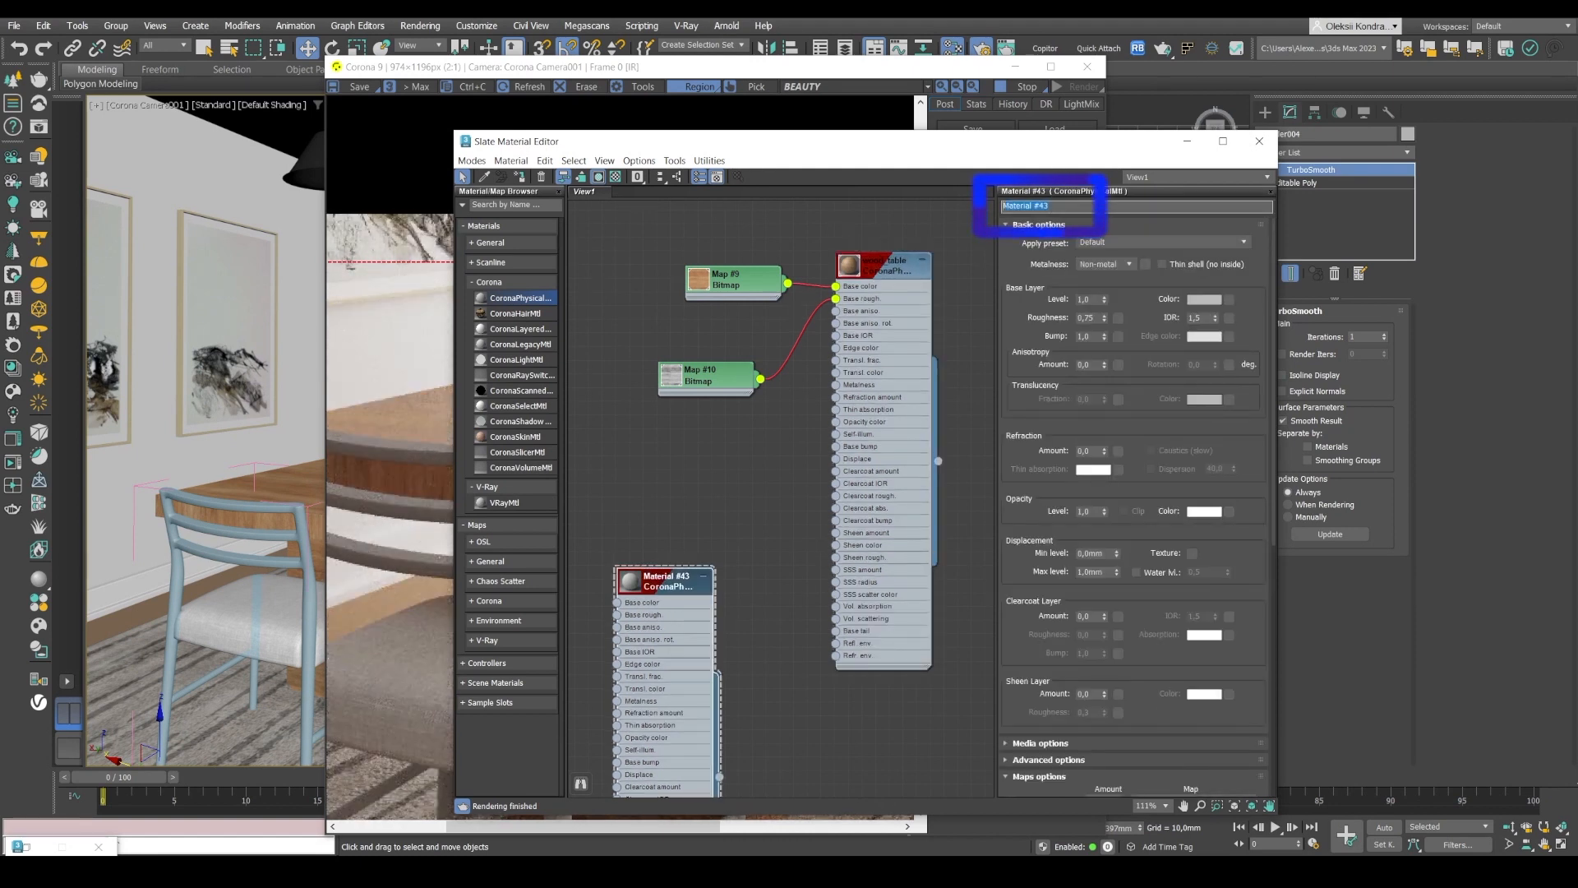
type("wood_chair")
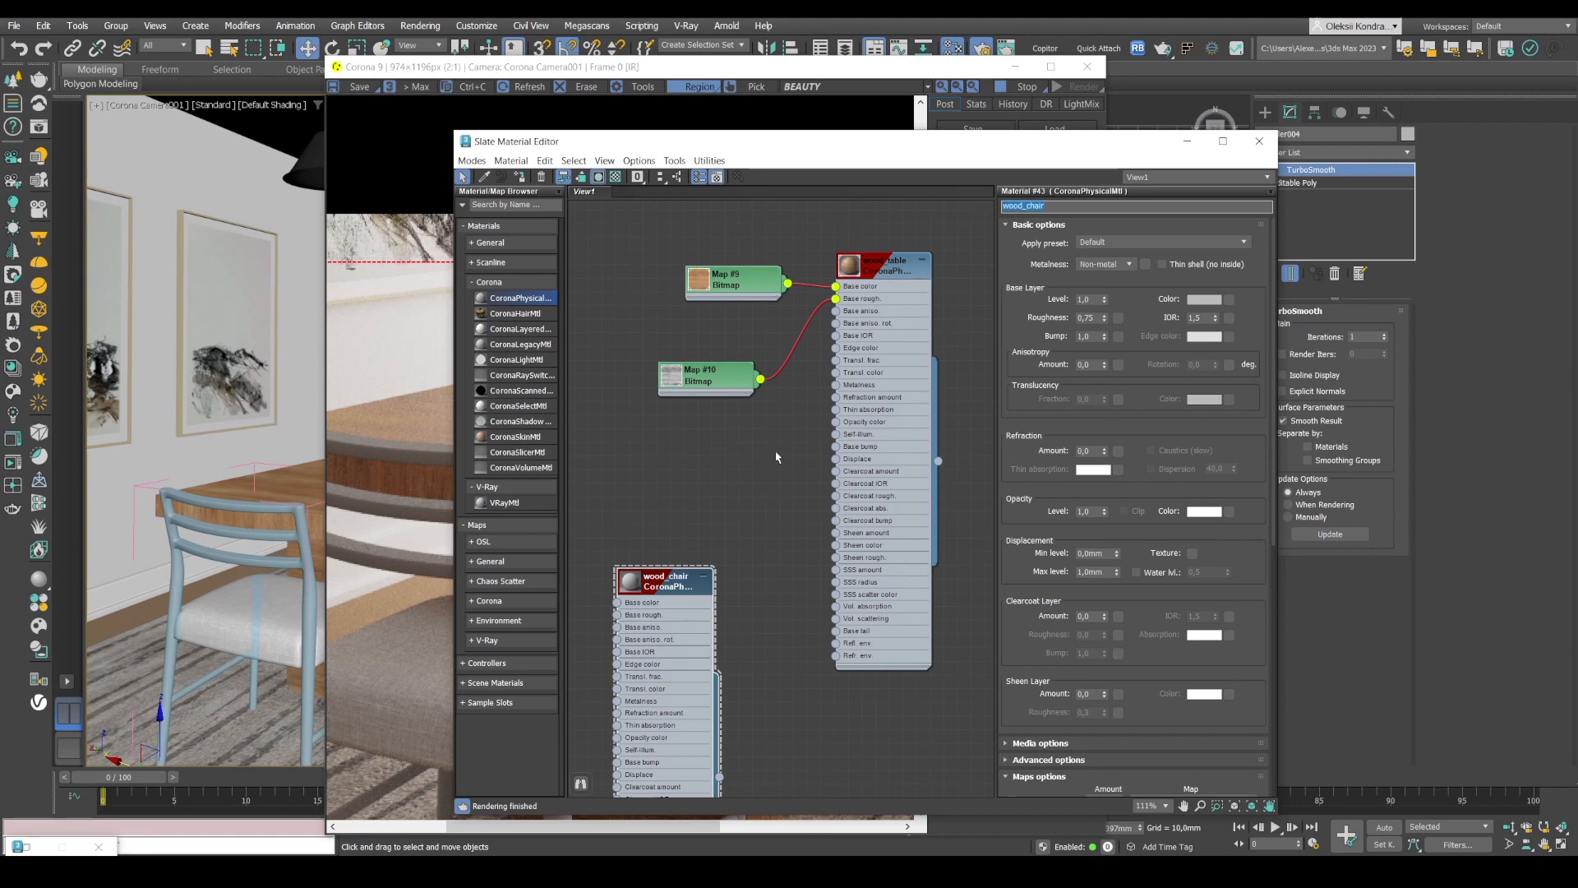
- Set the base color of the wood_chair material to a near-black grey with a Value of 6
left_click(1198, 304)
left_click_drag(1114, 214, 1037, 213)
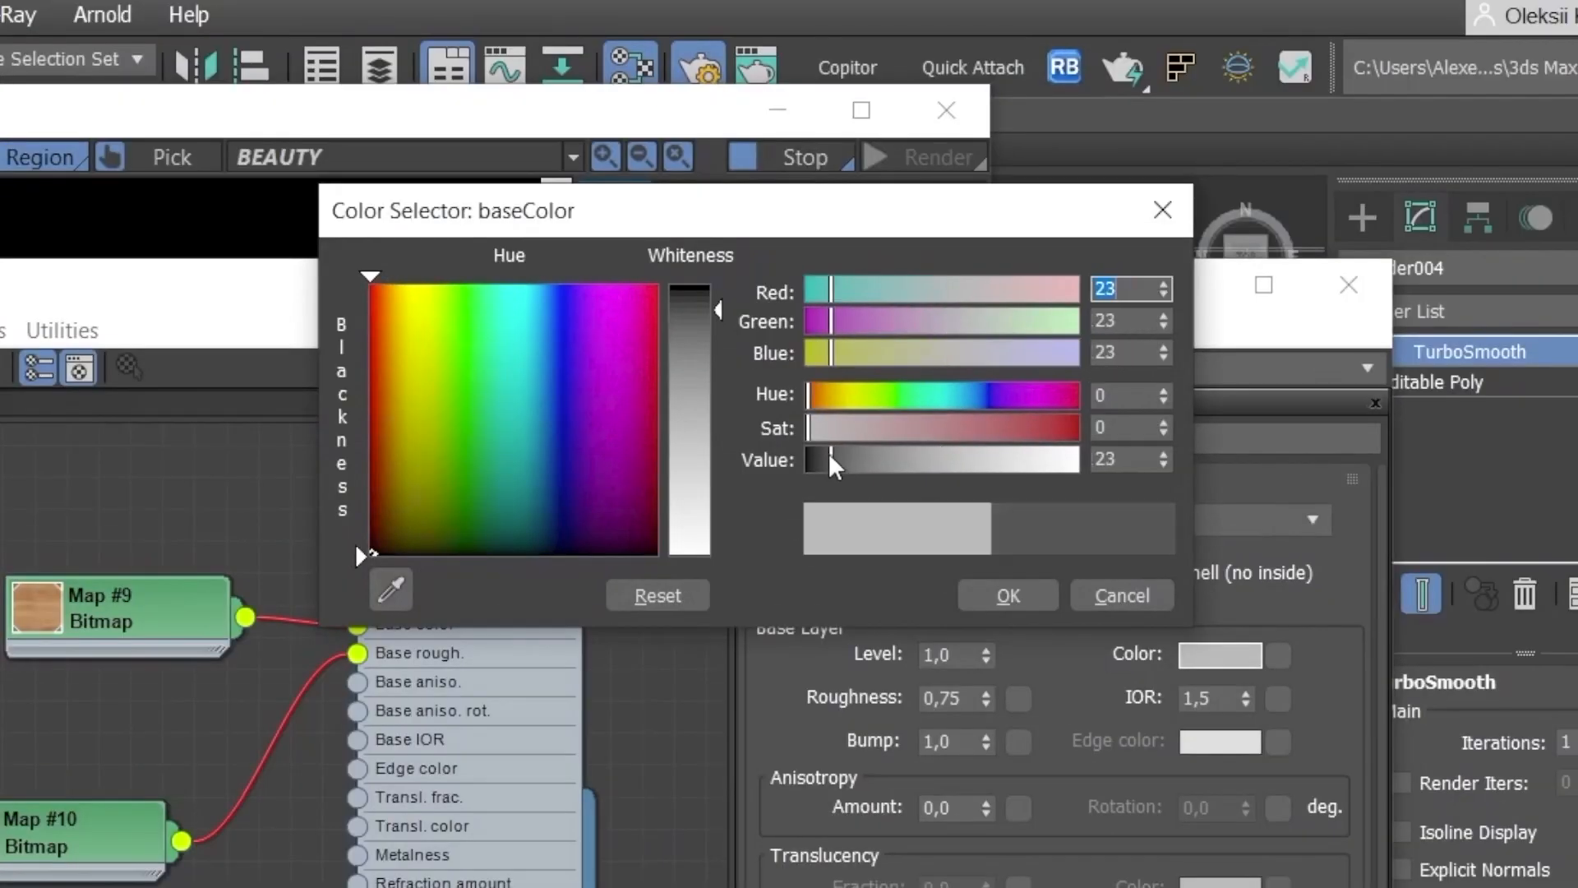
left_click_drag(829, 462, 820, 462)
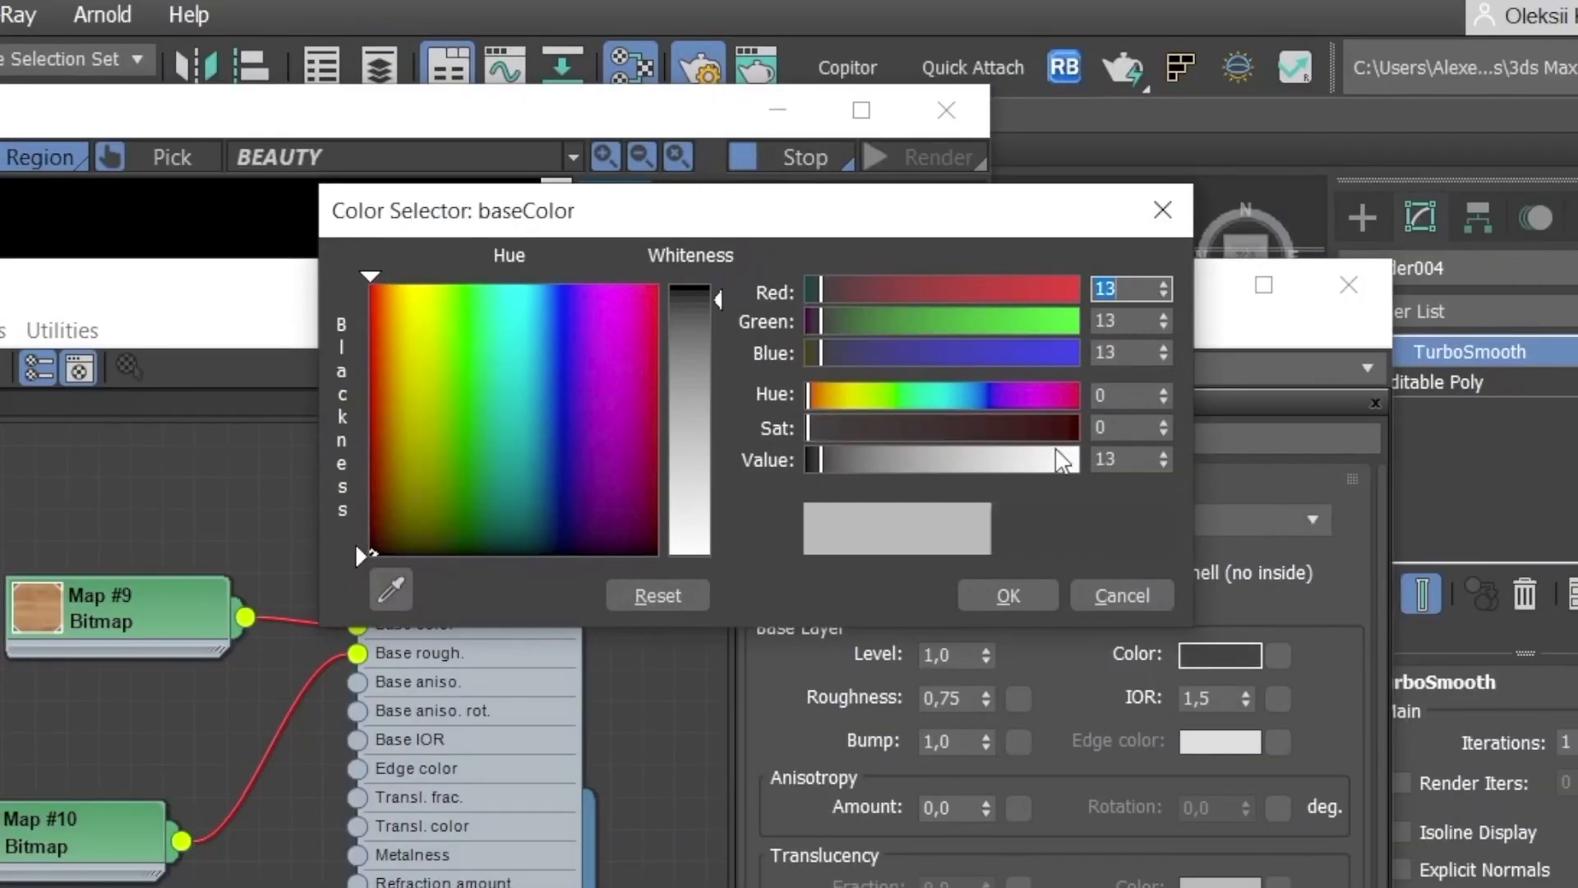
double_click(1107, 458)
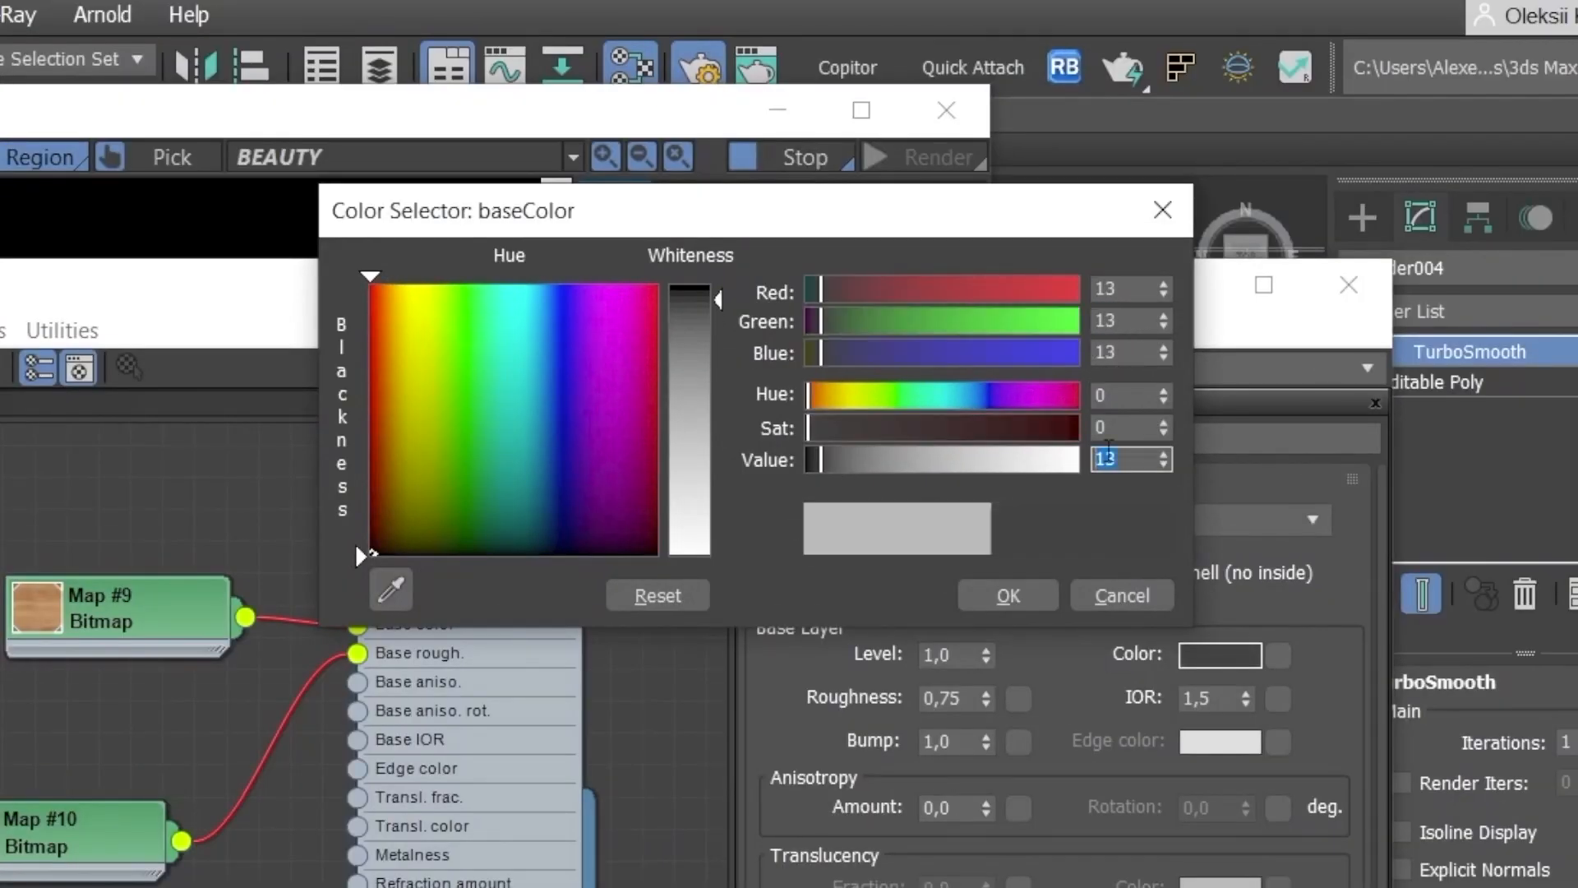
type("6")
key("Return")
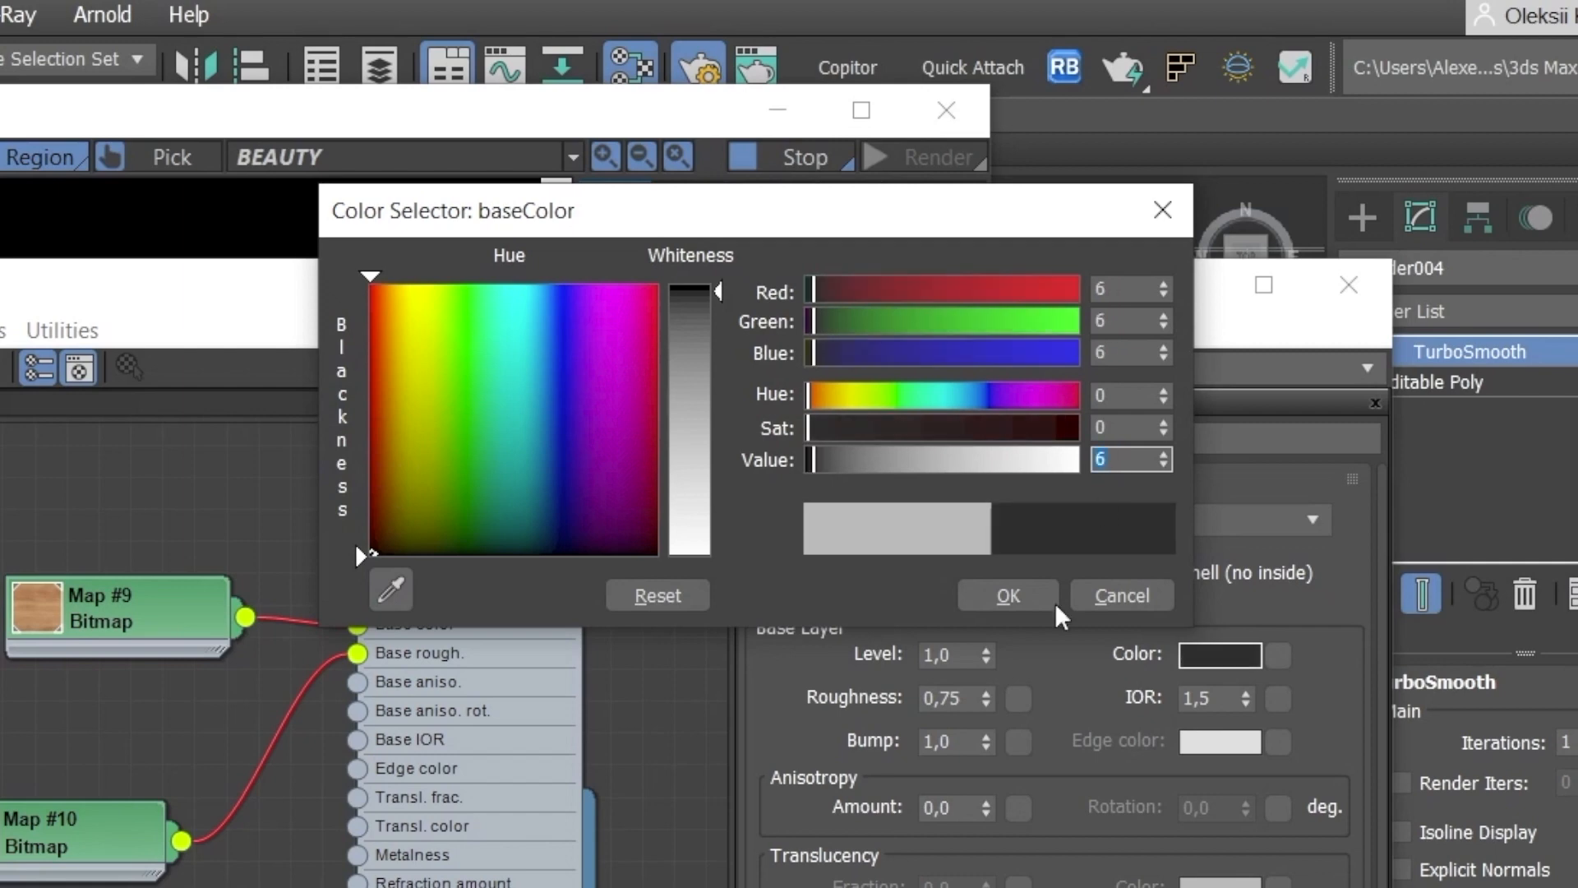
left_click(1010, 601)
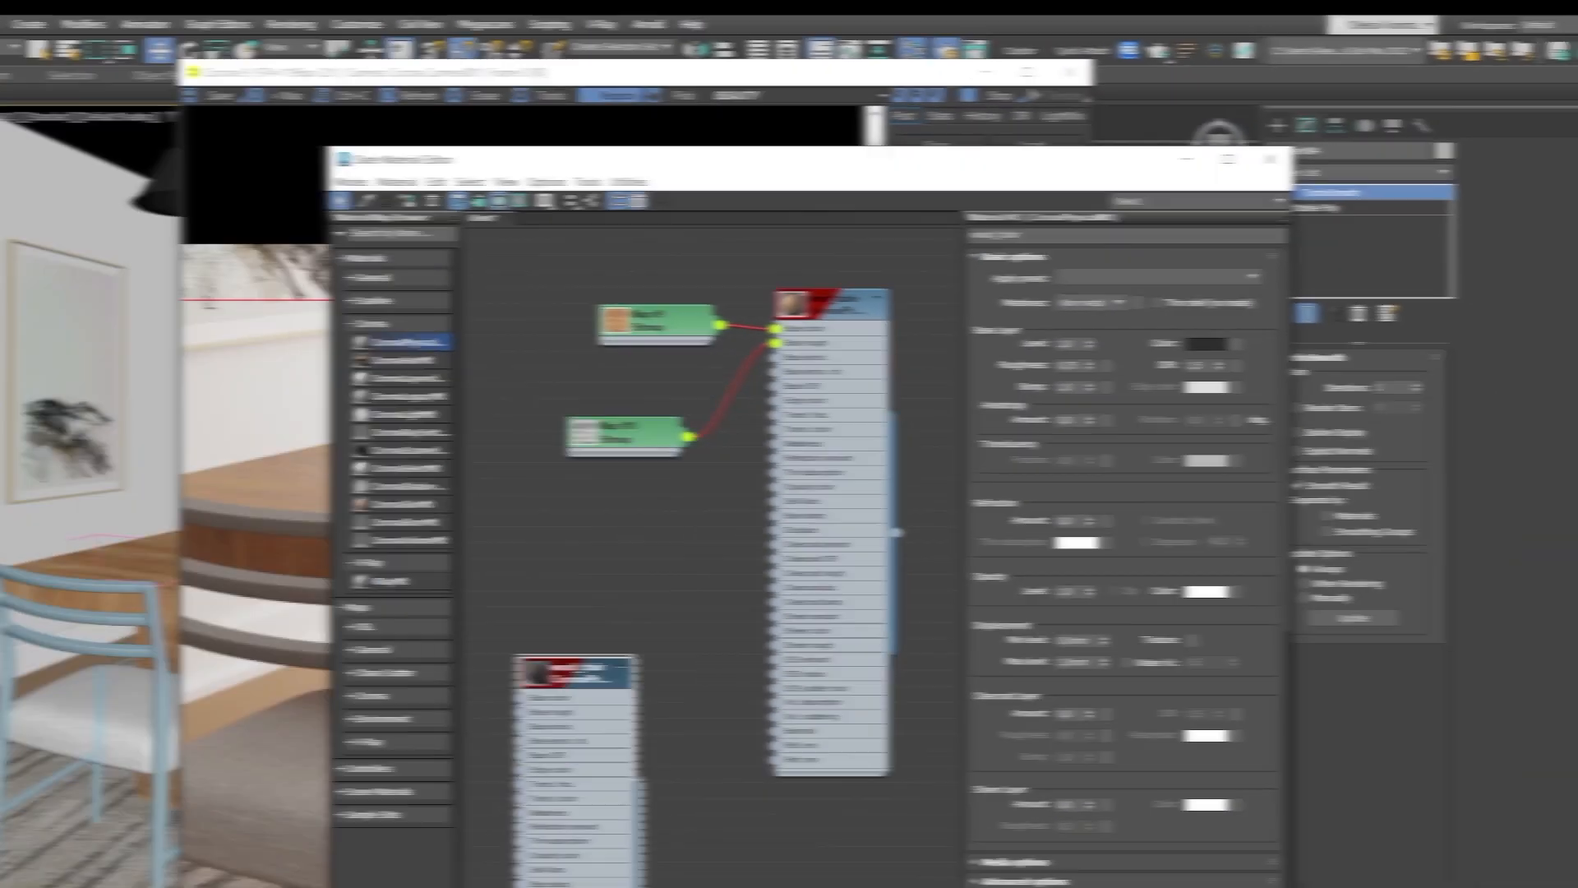
- Assign the wood_chair material to the selected dining chair frame
key("F3")
key("F3")
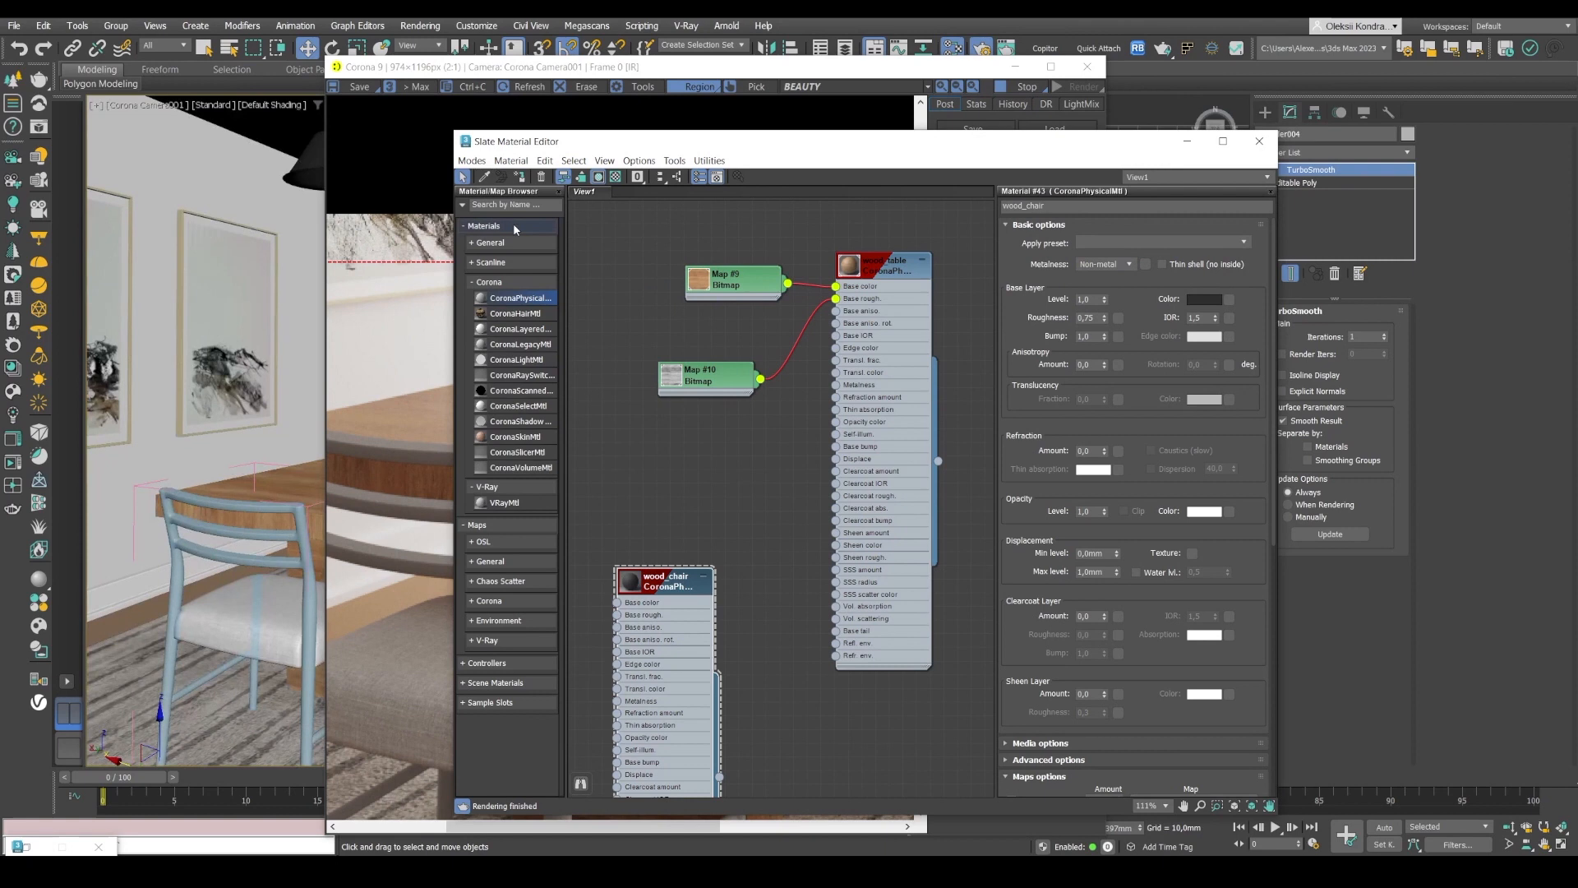
left_click(518, 178)
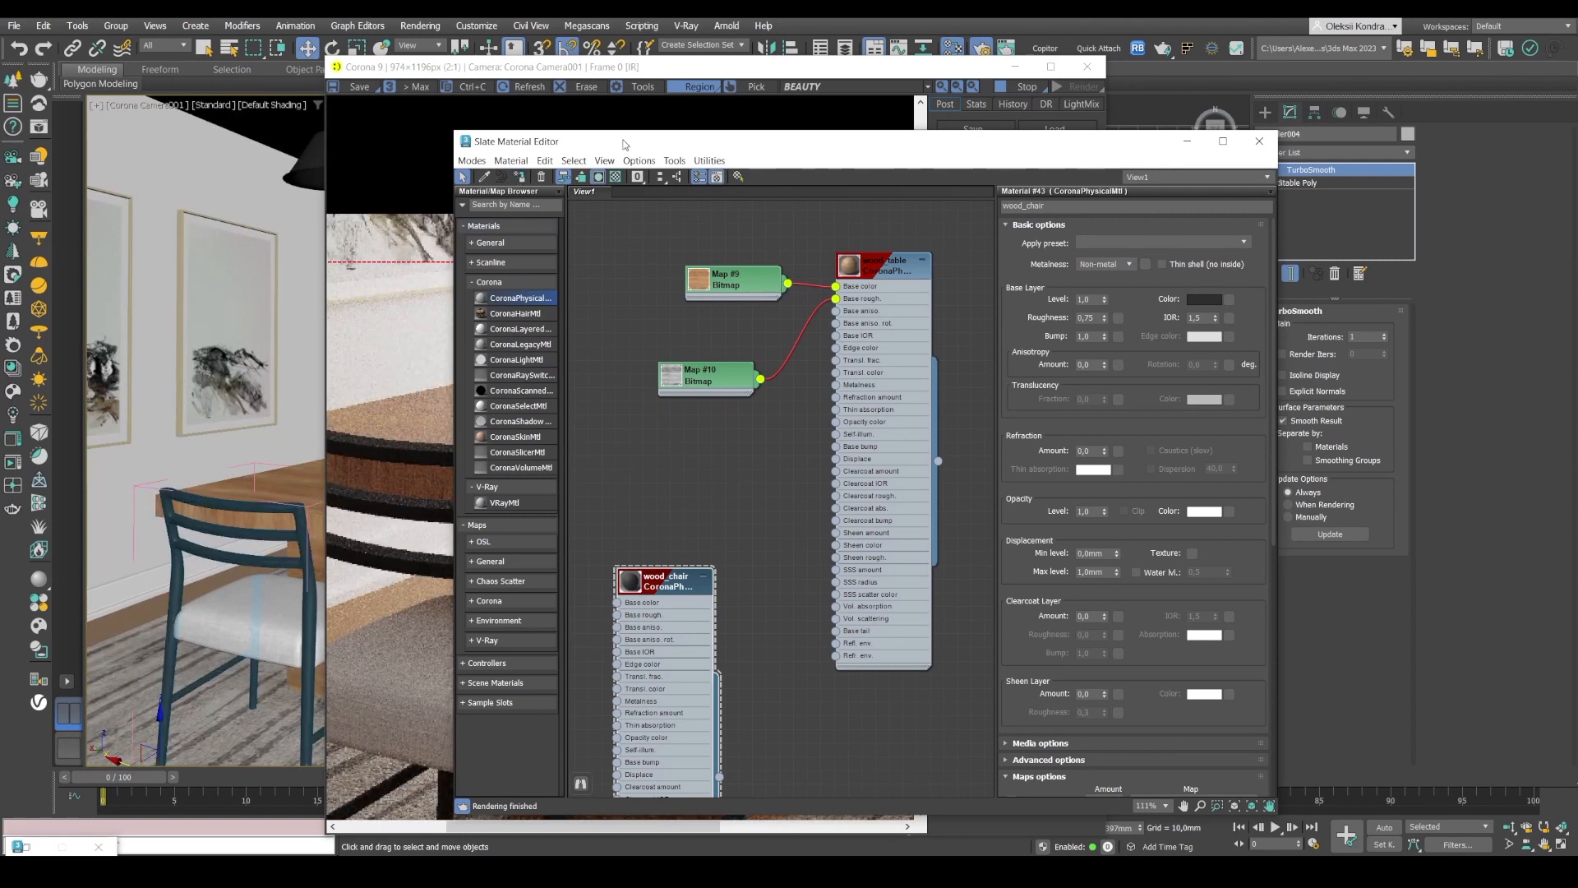
- Uncover the render, move the render region over the dining chair and compare the dark frame with the reference photo
left_click_drag(625, 145, 994, 87)
scroll(635, 338, "down", 1)
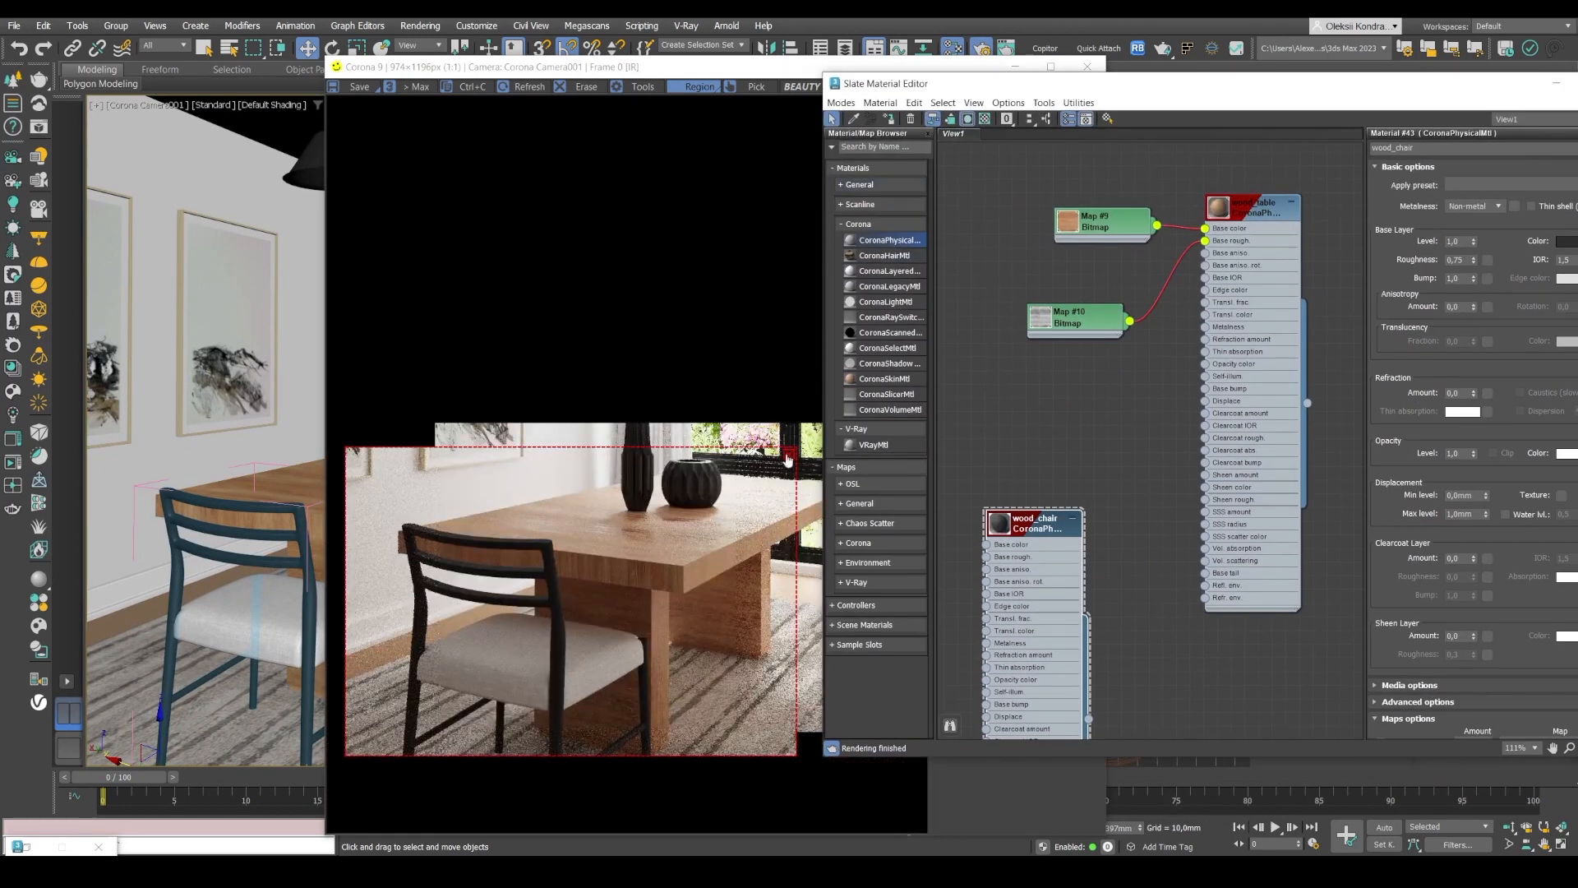
left_click_drag(796, 756, 582, 807)
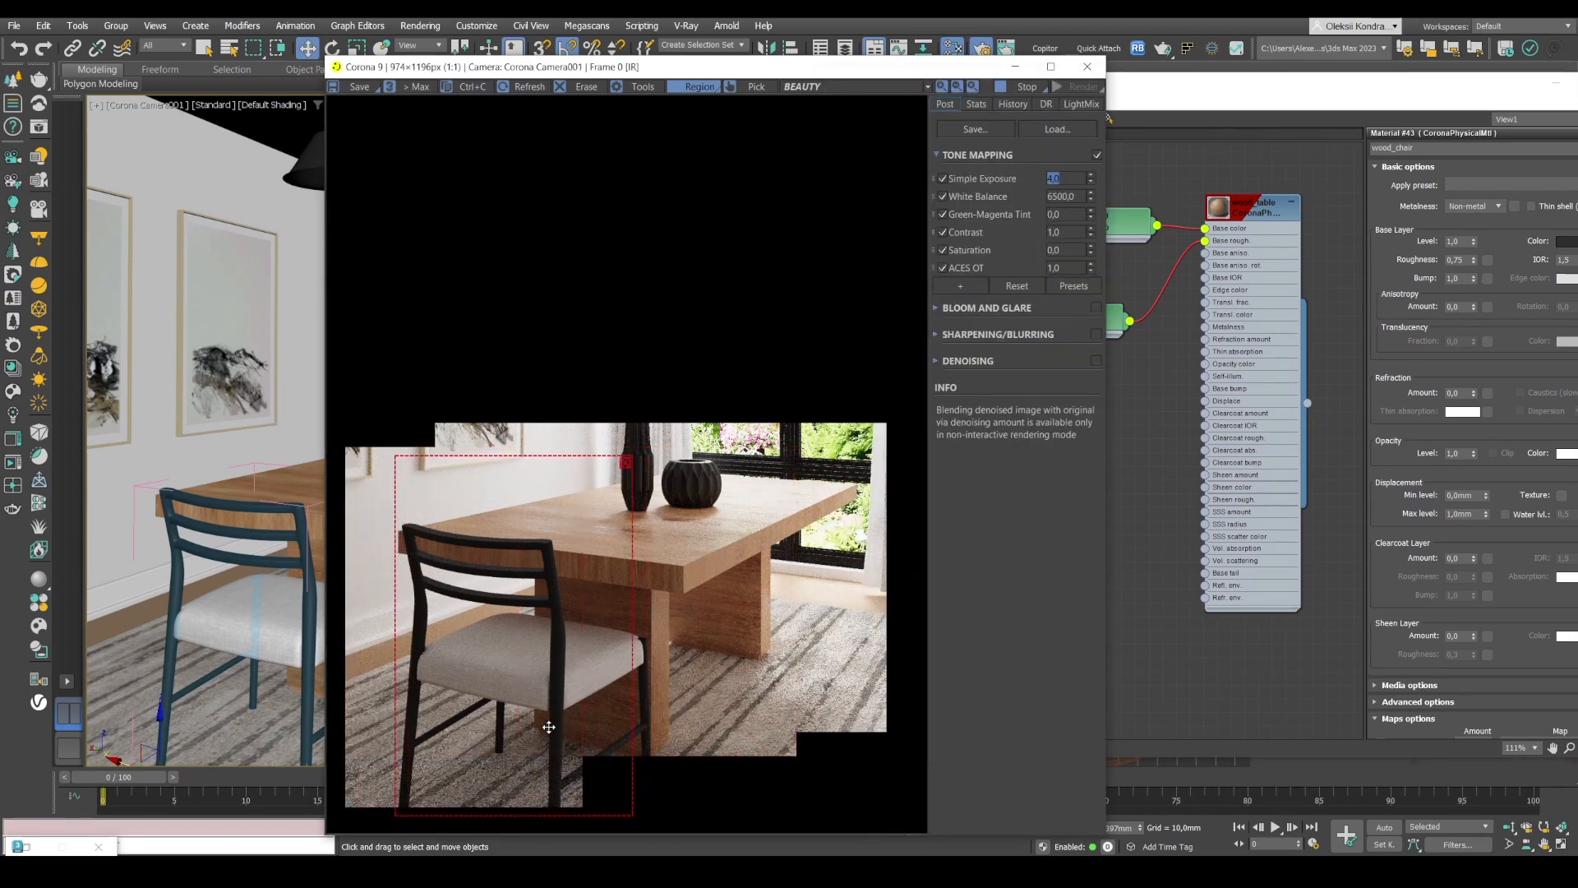
scroll(465, 581, "up", 1)
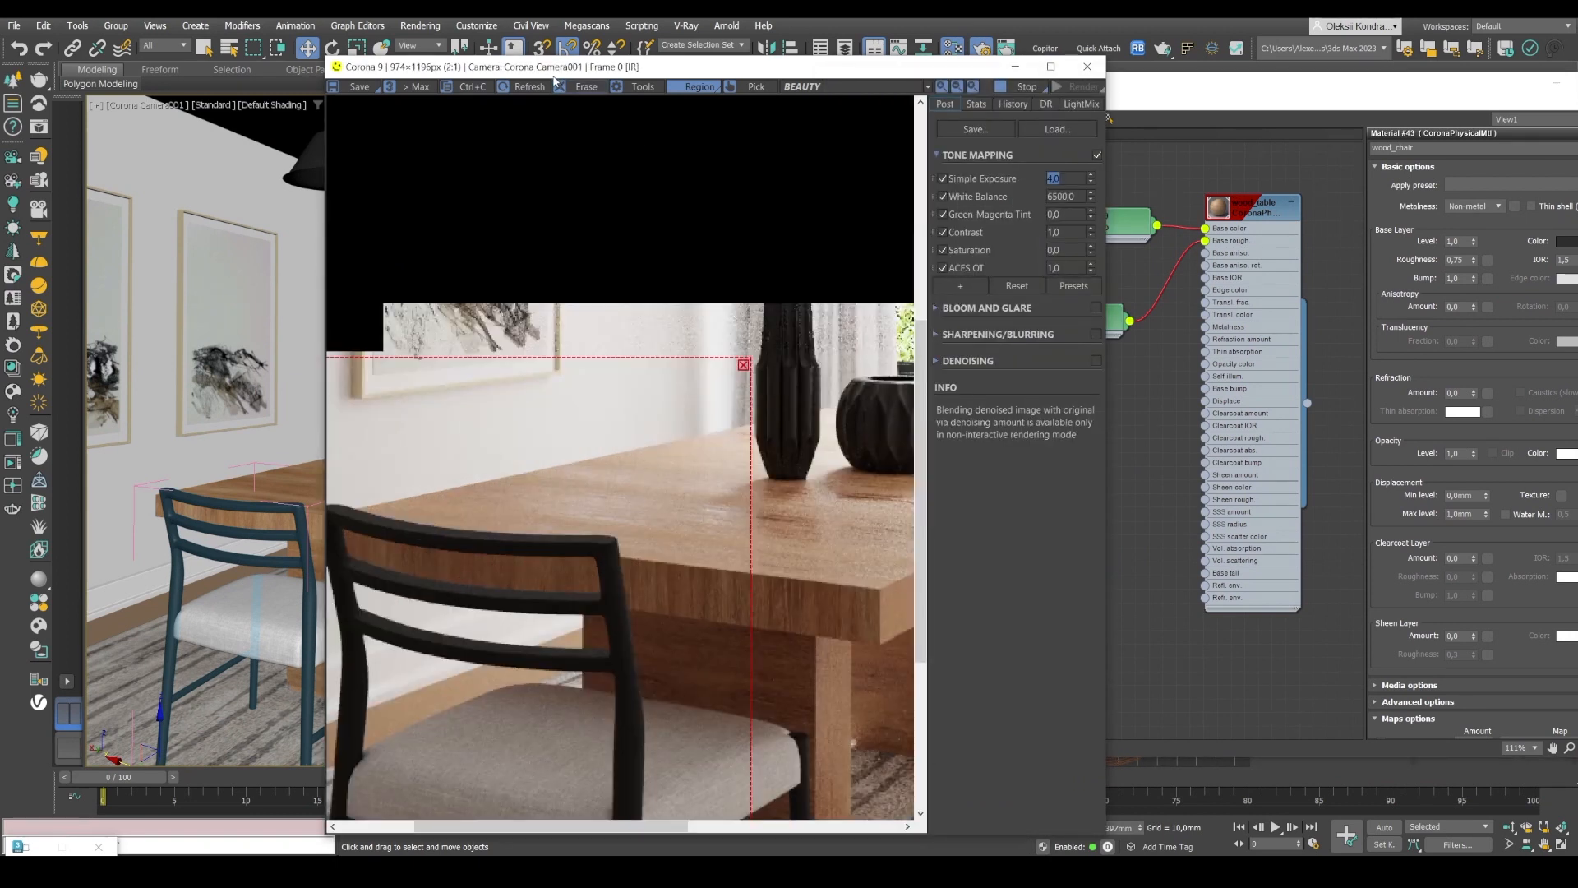
left_click_drag(553, 72, 450, 53)
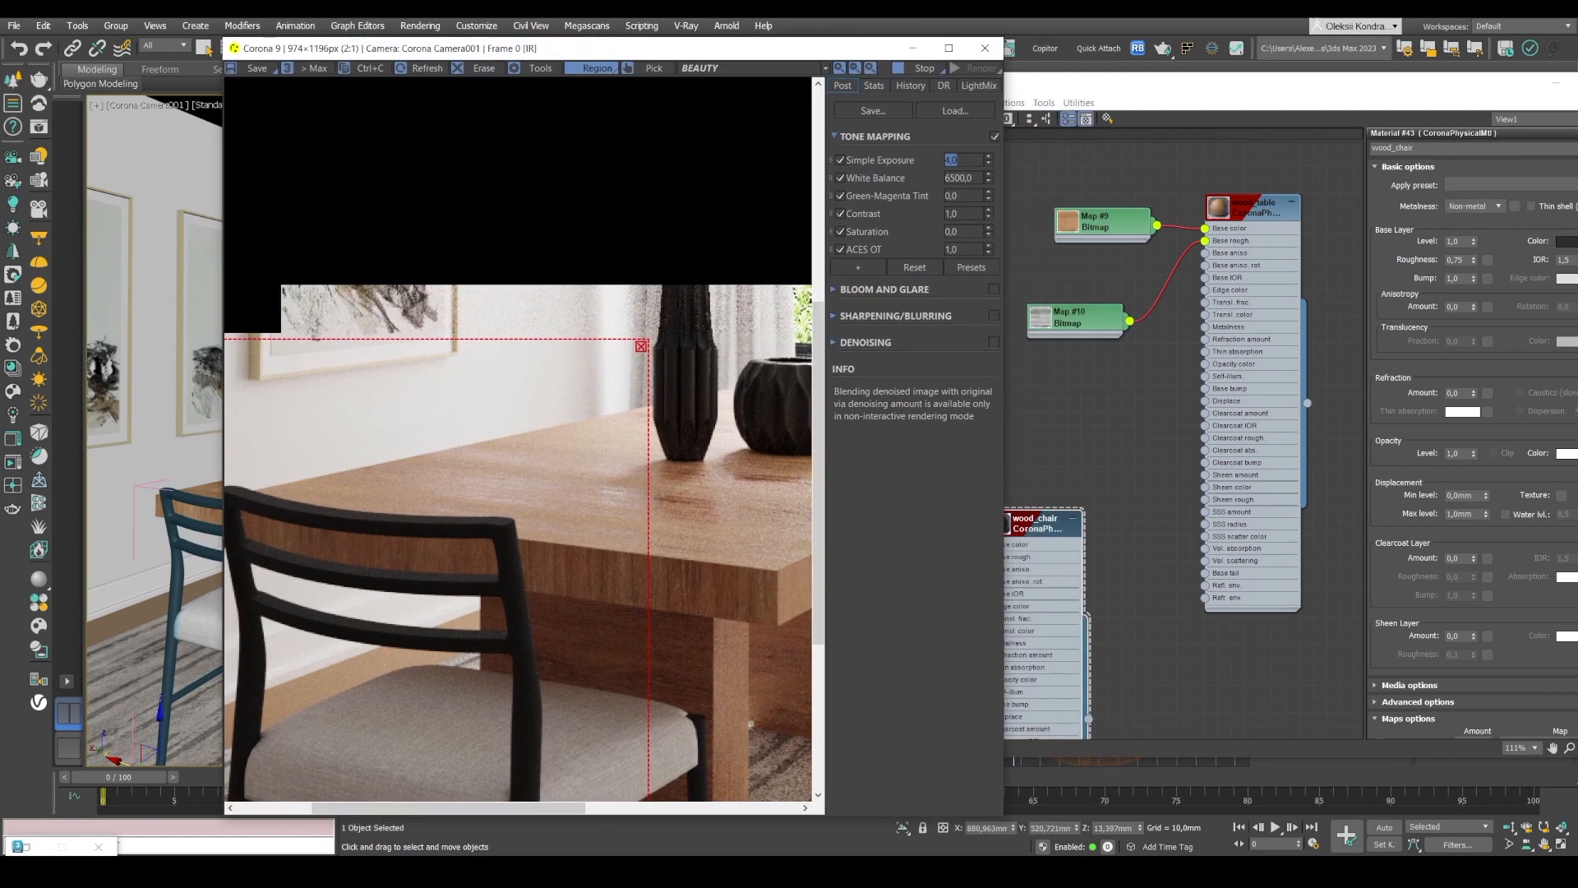
key("alt+Tab")
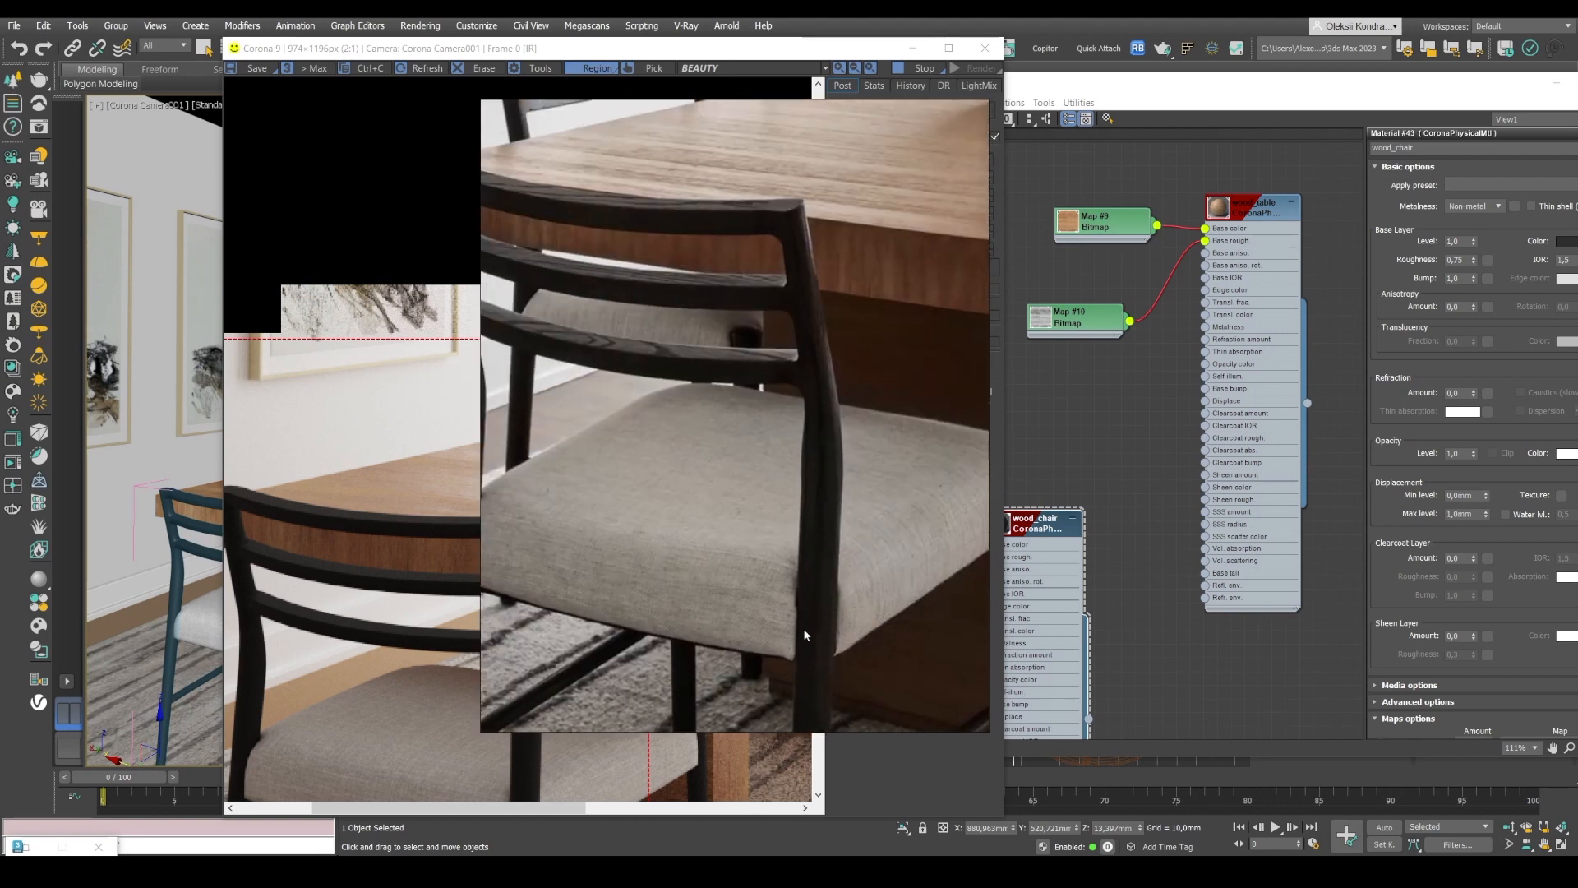
- Set the wood_chair base roughness to 0 and inspect the reflections on the chair frame in the render
left_click_drag(1301, 92, 1138, 86)
double_click(1302, 256)
key("Return")
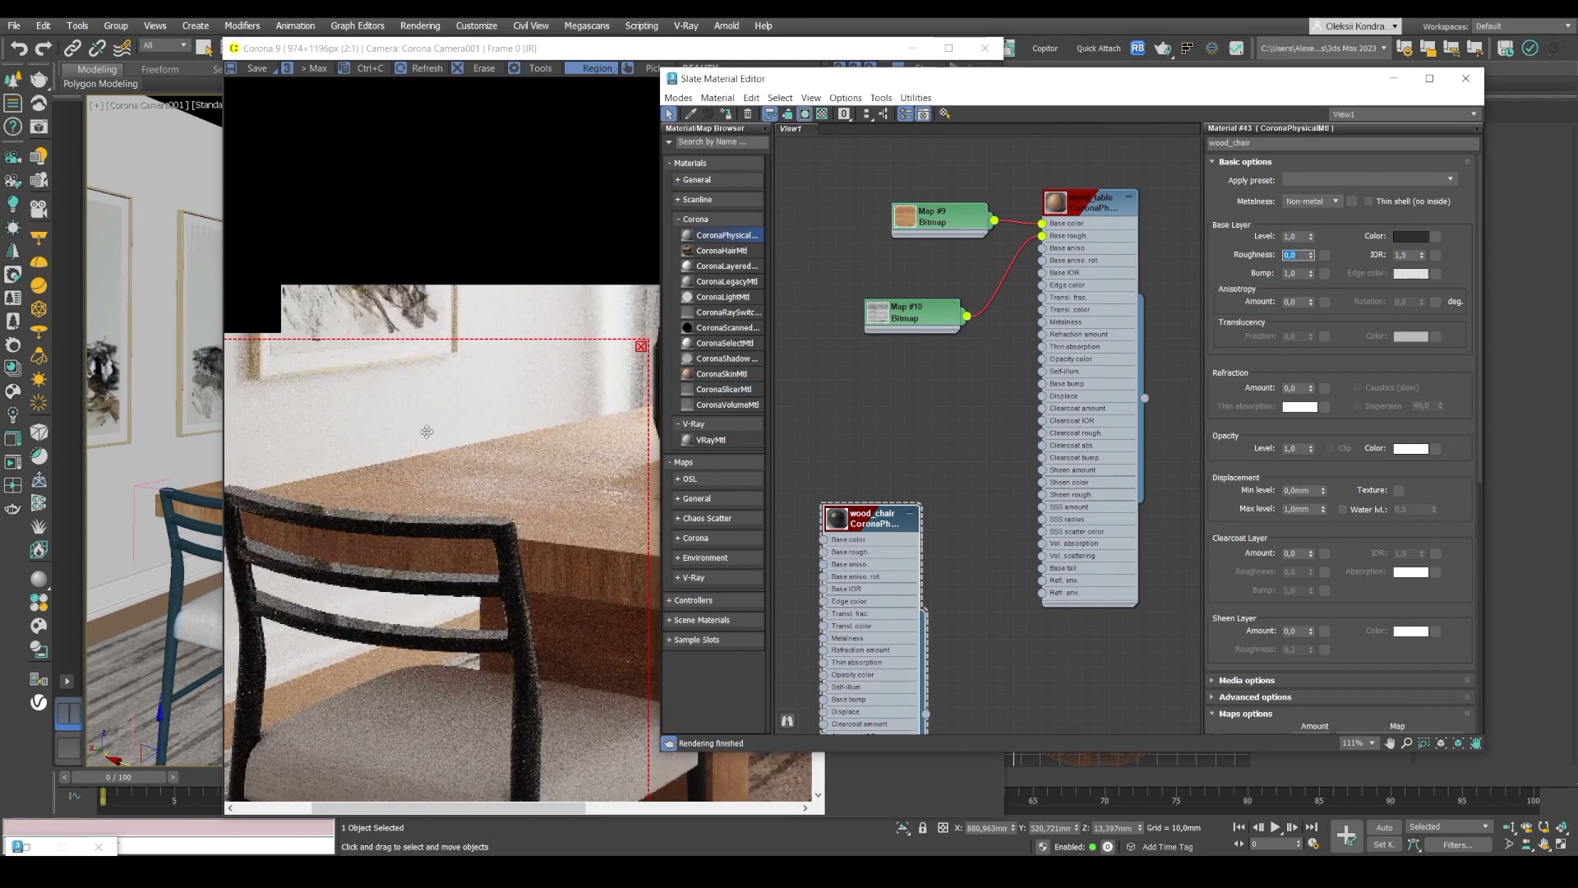
left_click_drag(407, 49, 391, 27)
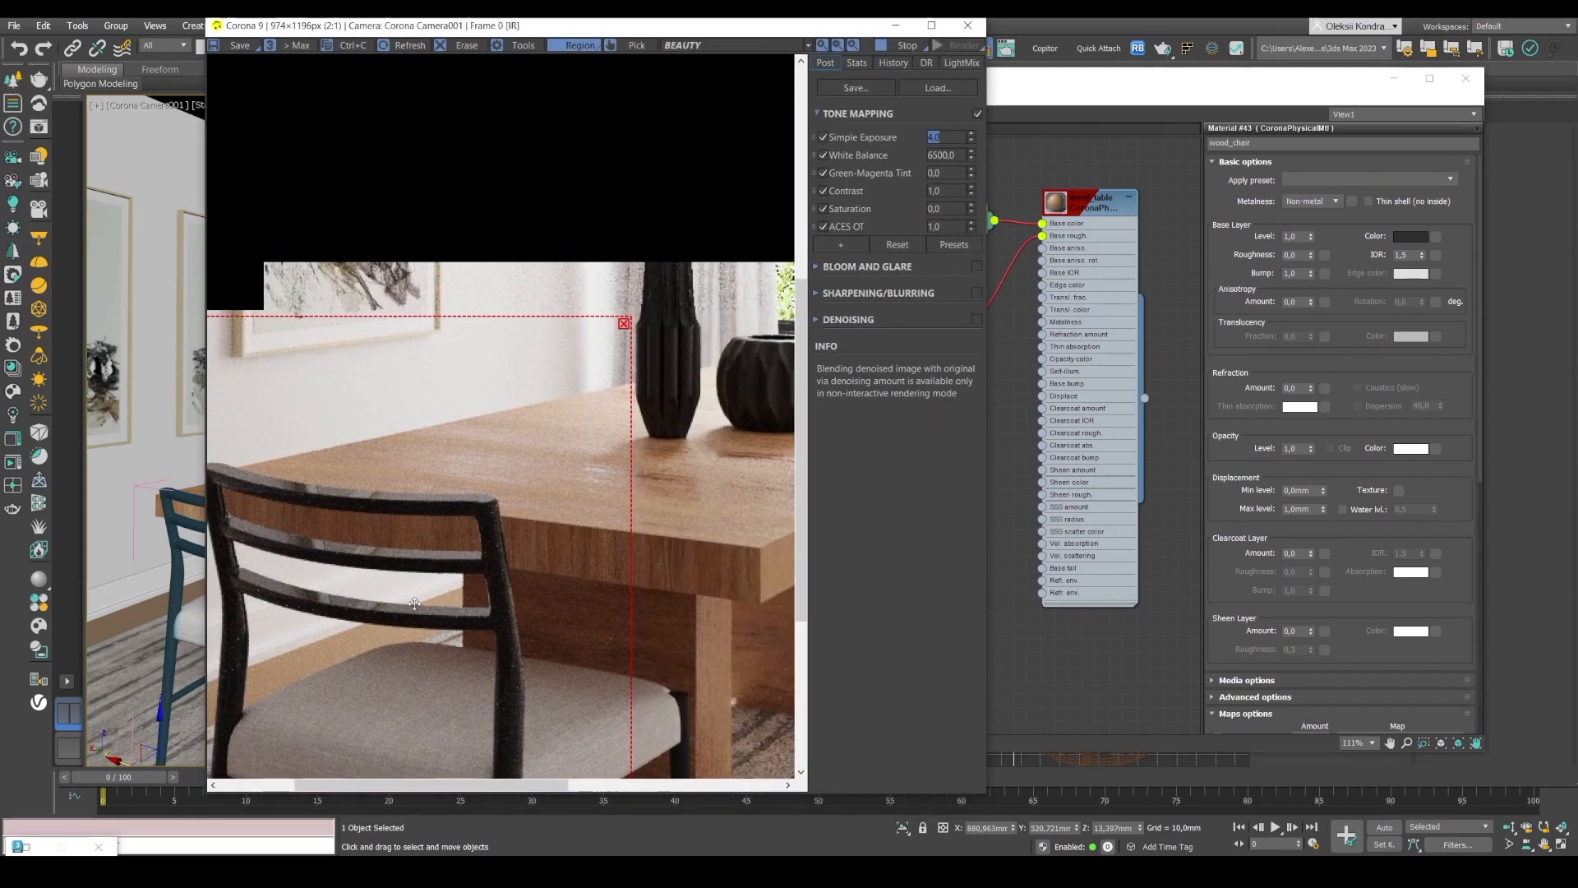
left_click_drag(804, 475, 795, 613)
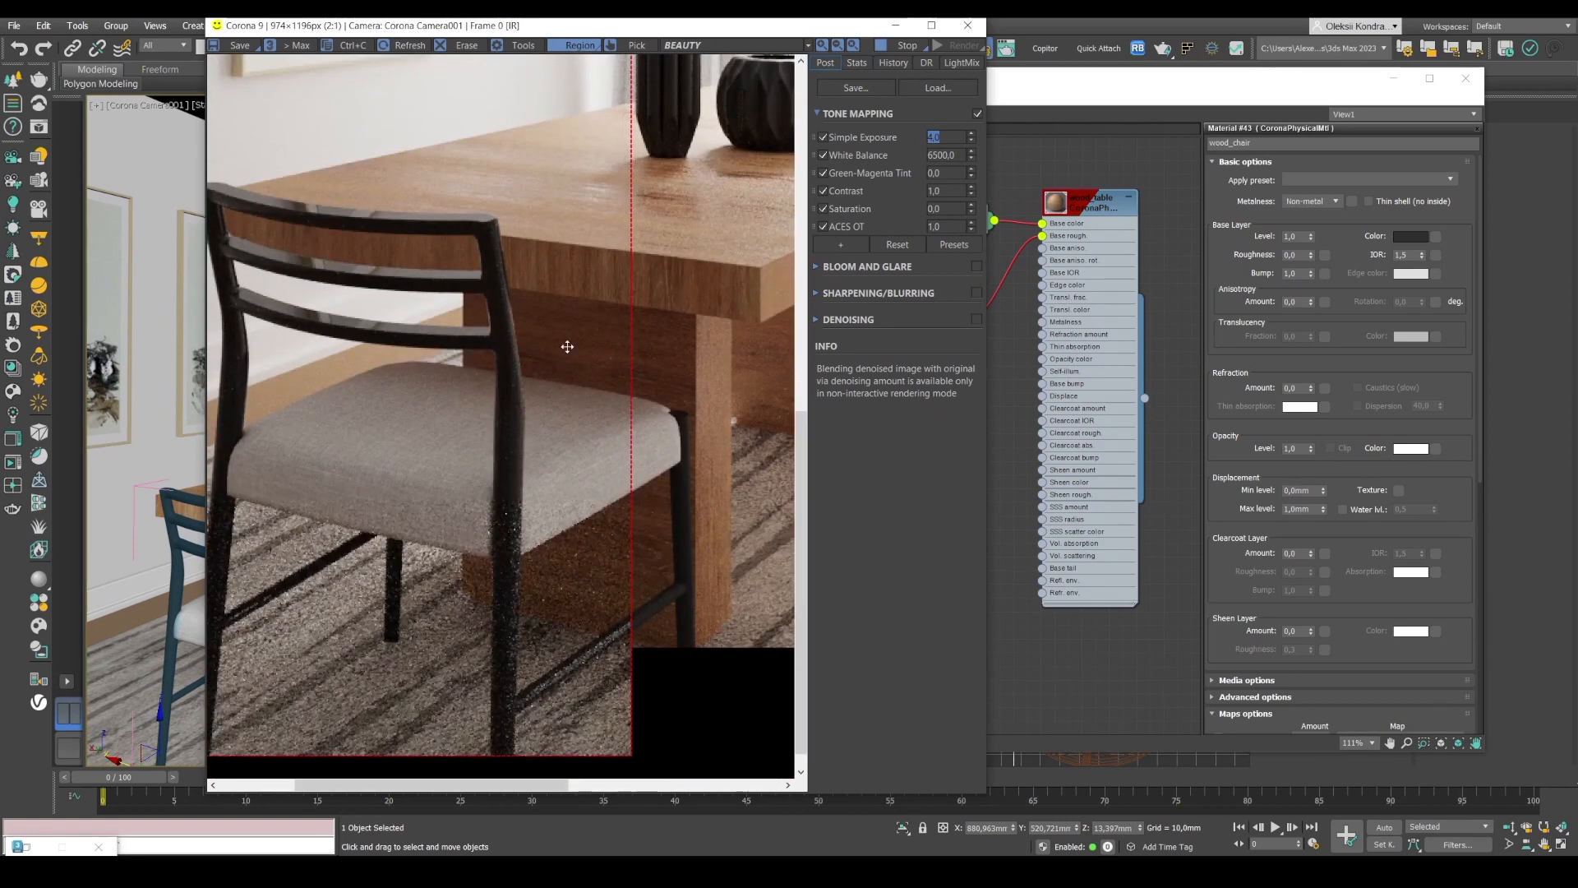
- Duplicate the table's roughness bitmap and connect the copy to the Base roughness input of wood_chair
middle_click_drag(1085, 172, 1171, 170)
middle_click_drag(850, 476, 860, 287)
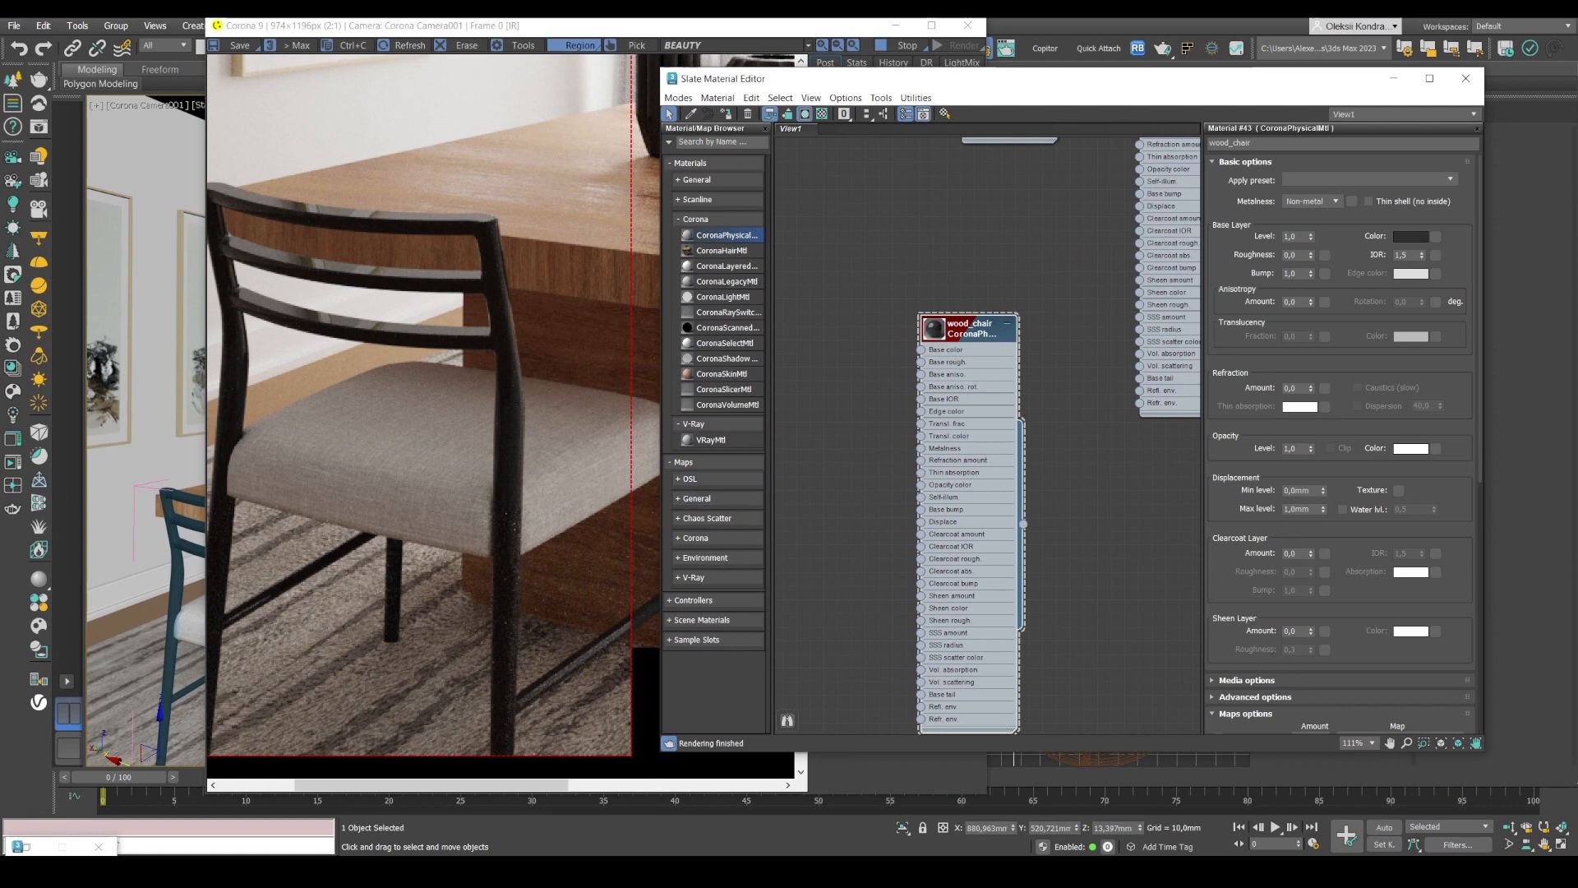
mouse_move(360, 871)
middle_click_drag(926, 267, 948, 355)
double_click(928, 329)
mouse_move(1041, 265)
left_mouse_down("shift")
mouse_move(820, 470)
mouse_move(836, 484)
left_mouse_up("shift")
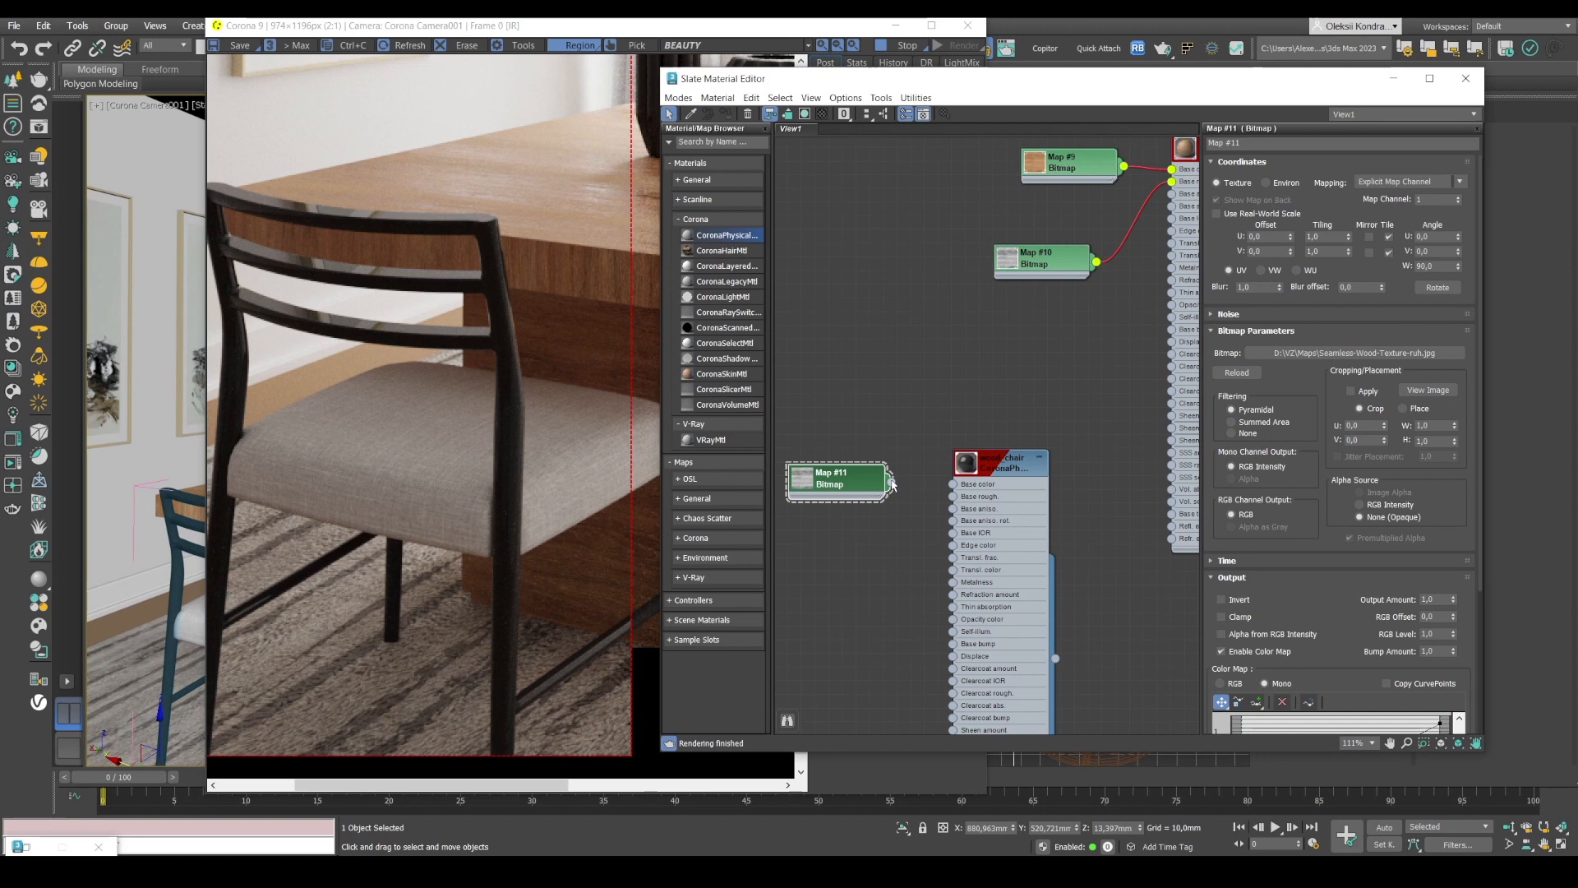
left_click_drag(955, 501, 955, 497)
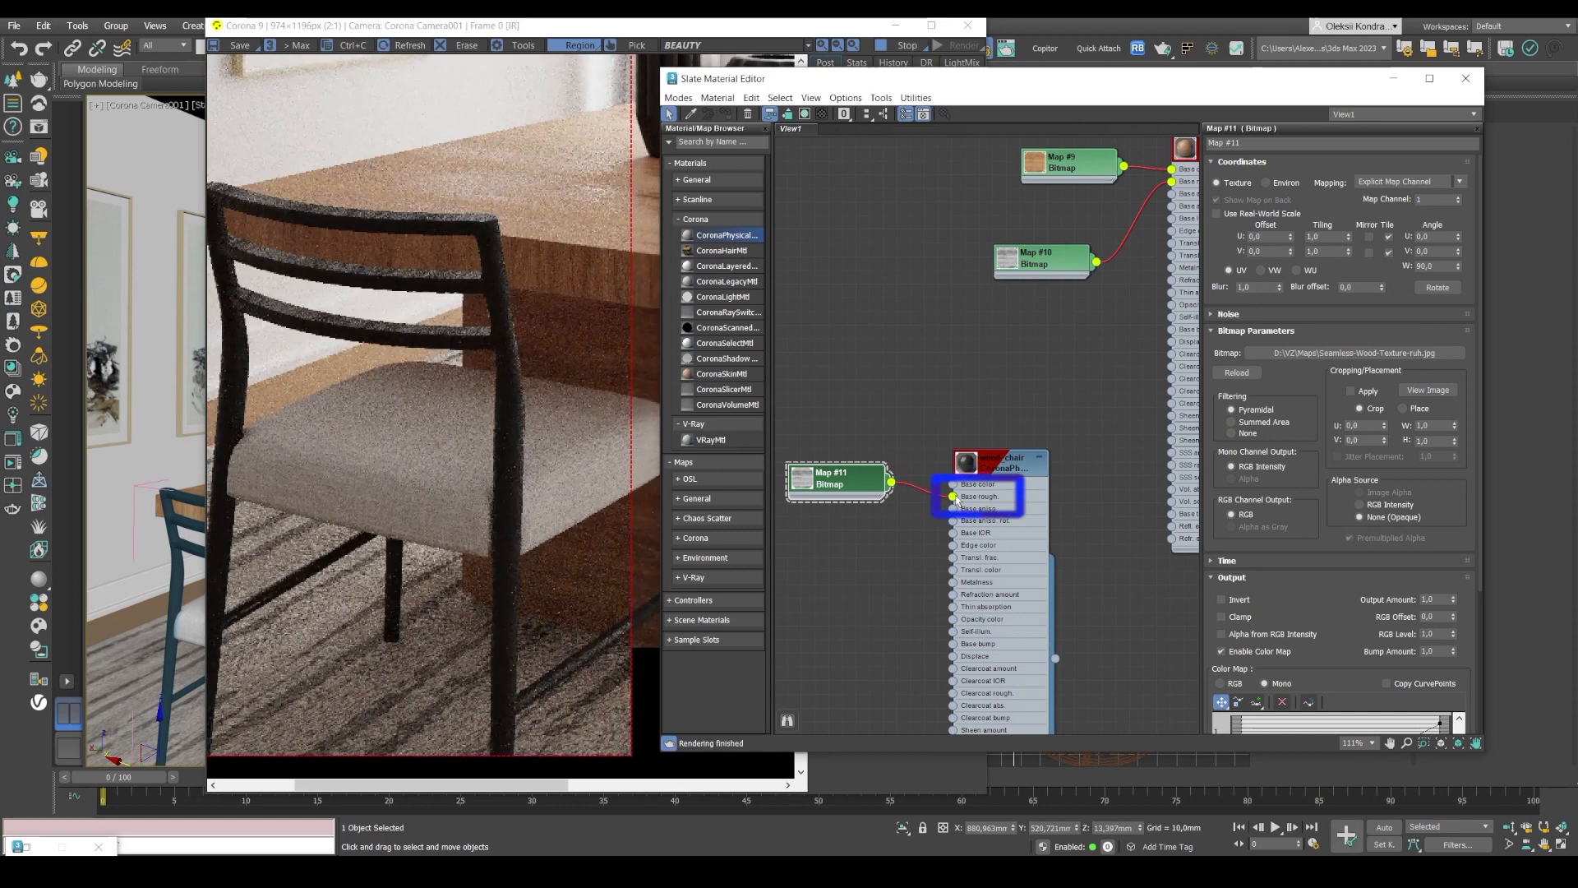
- Check the grain direction on the rendered chair back and set the copied roughness bitmap's W angle to 0
left_click(264, 185)
scroll(355, 221, "up", 1)
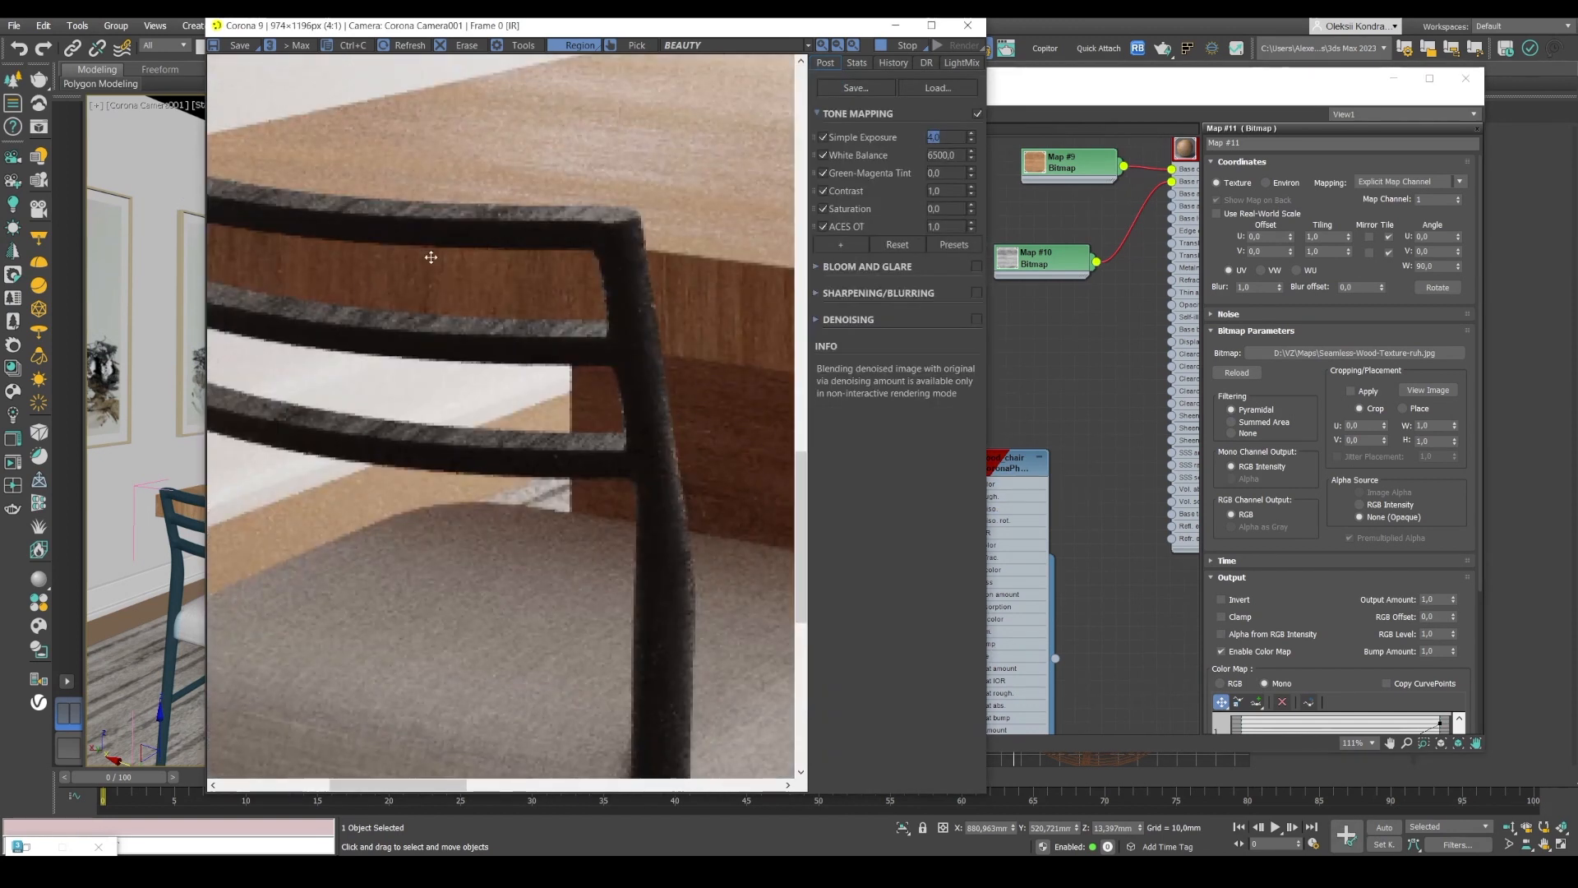
scroll(431, 257, "down", 1)
scroll(406, 286, "up", 1)
scroll(406, 287, "down", 1)
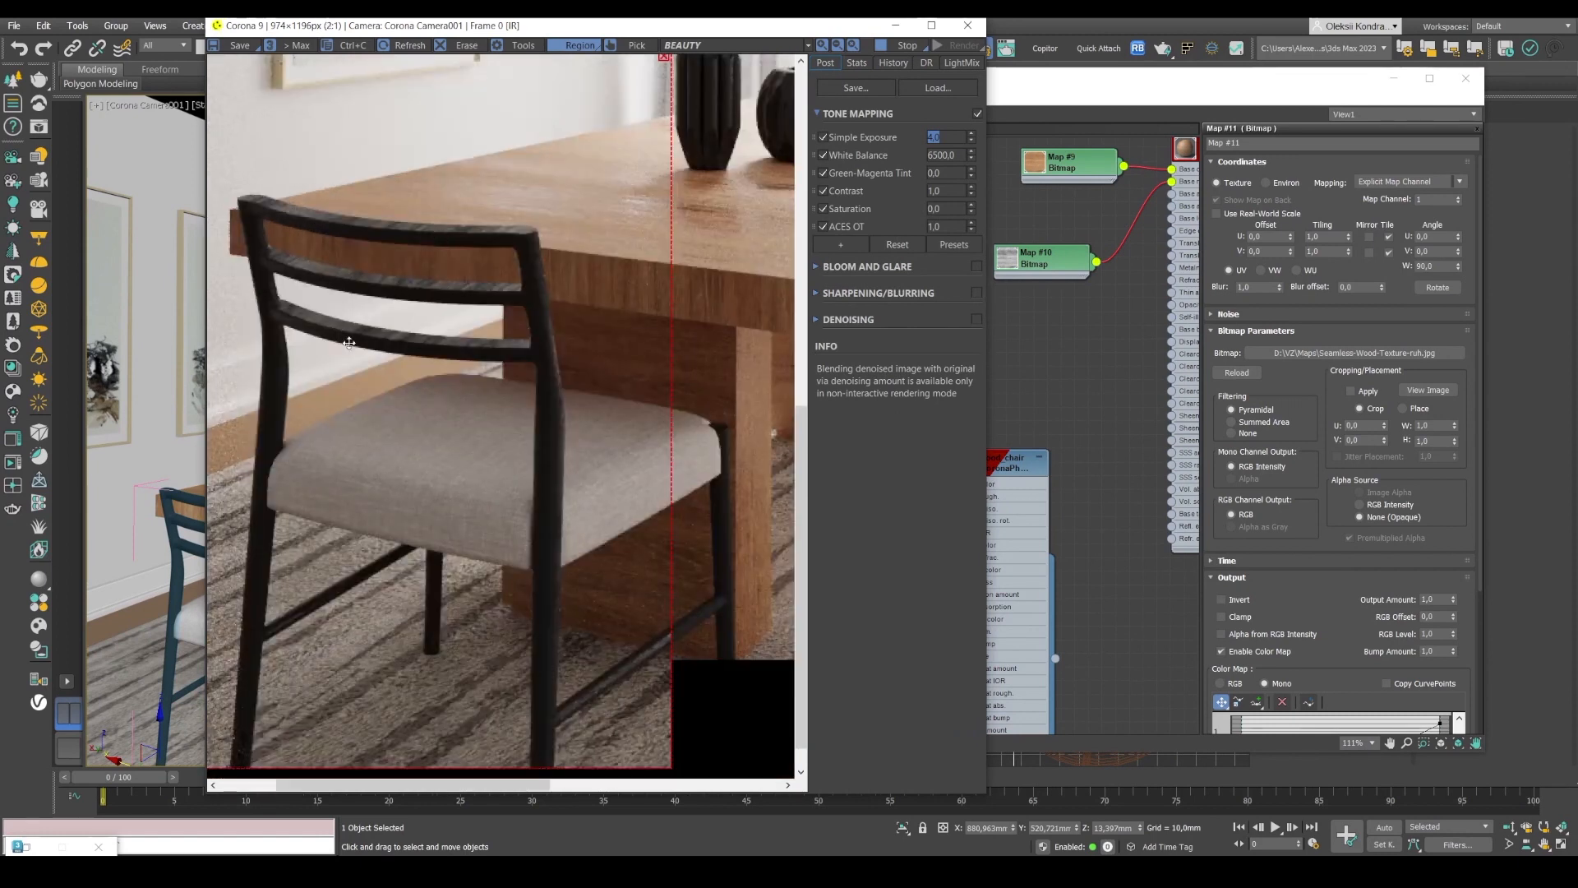
double_click(1428, 265)
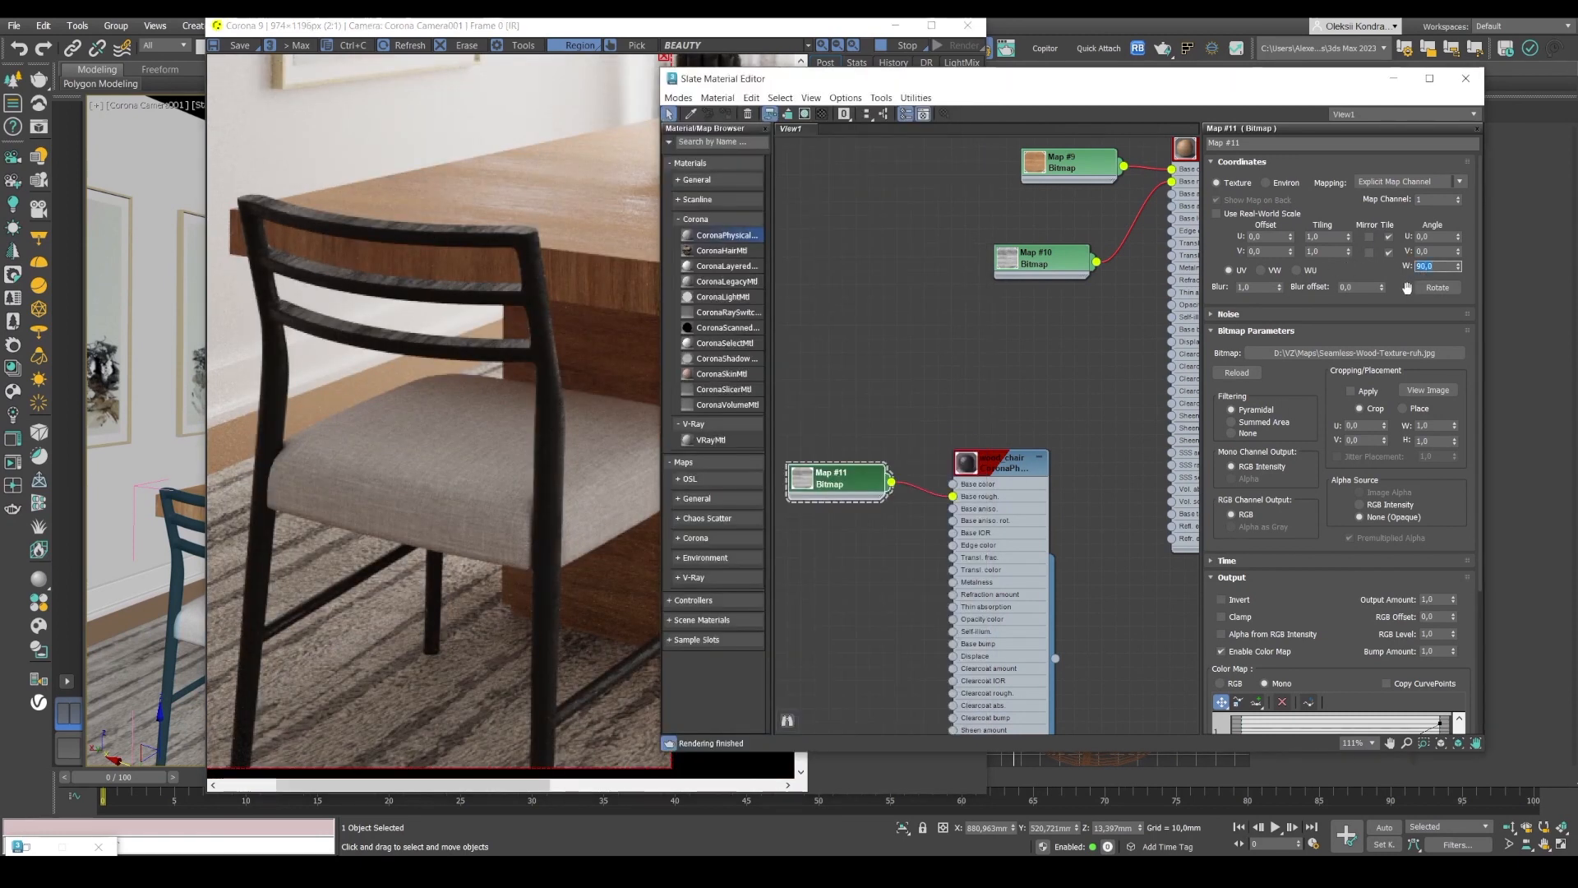
key("Return")
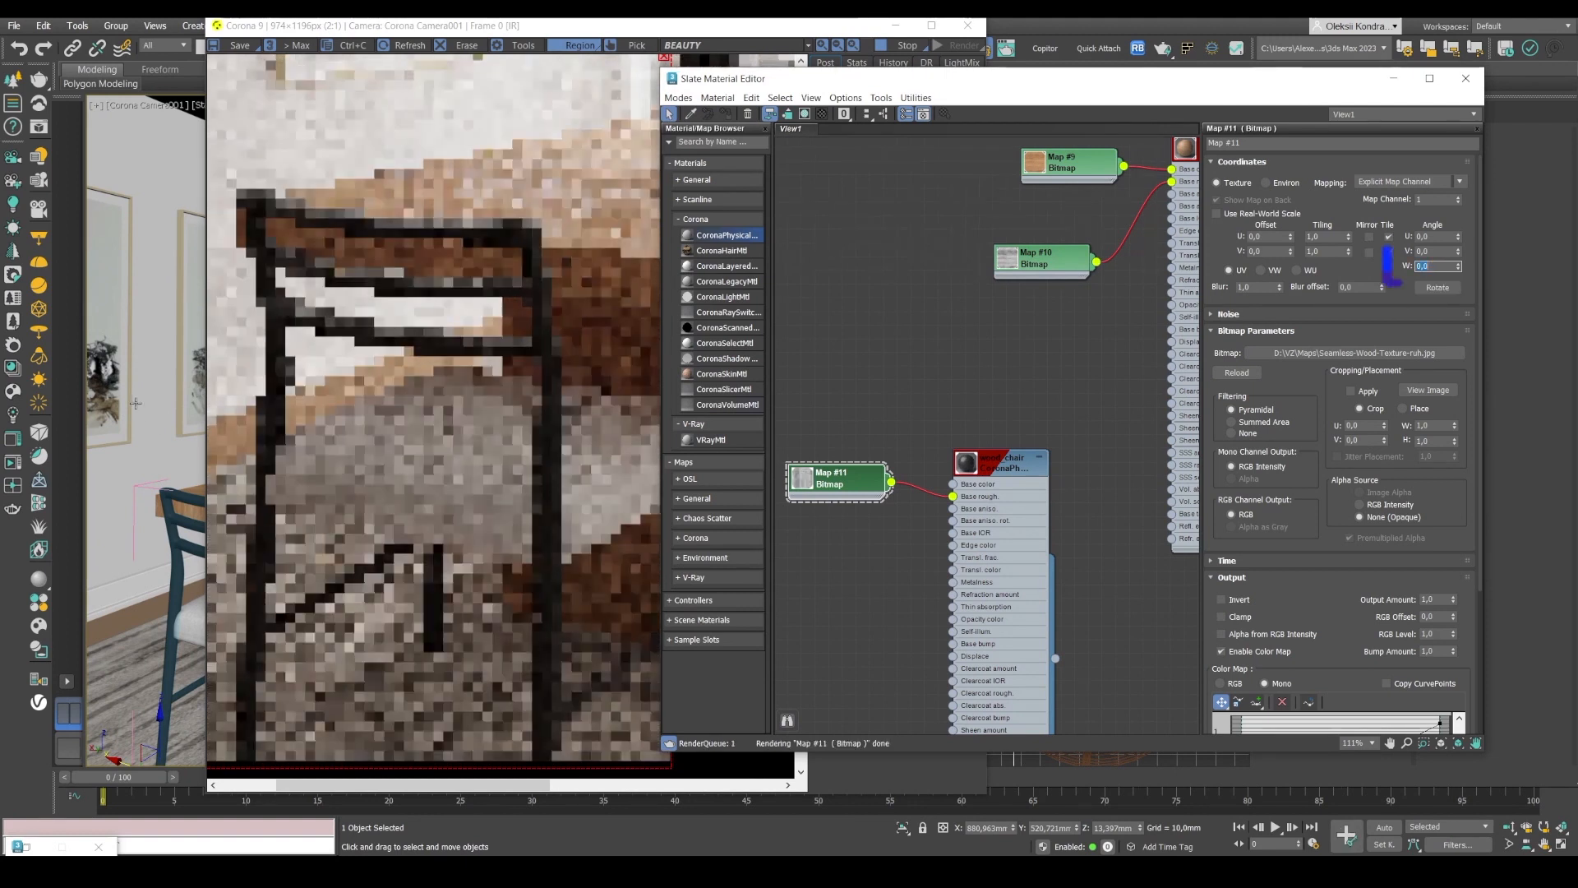
- Examine the wood grain on the chair's backrest, legs and stretchers up close in the render
left_click(353, 285)
scroll(376, 229, "up", 2)
scroll(375, 229, "down", 1)
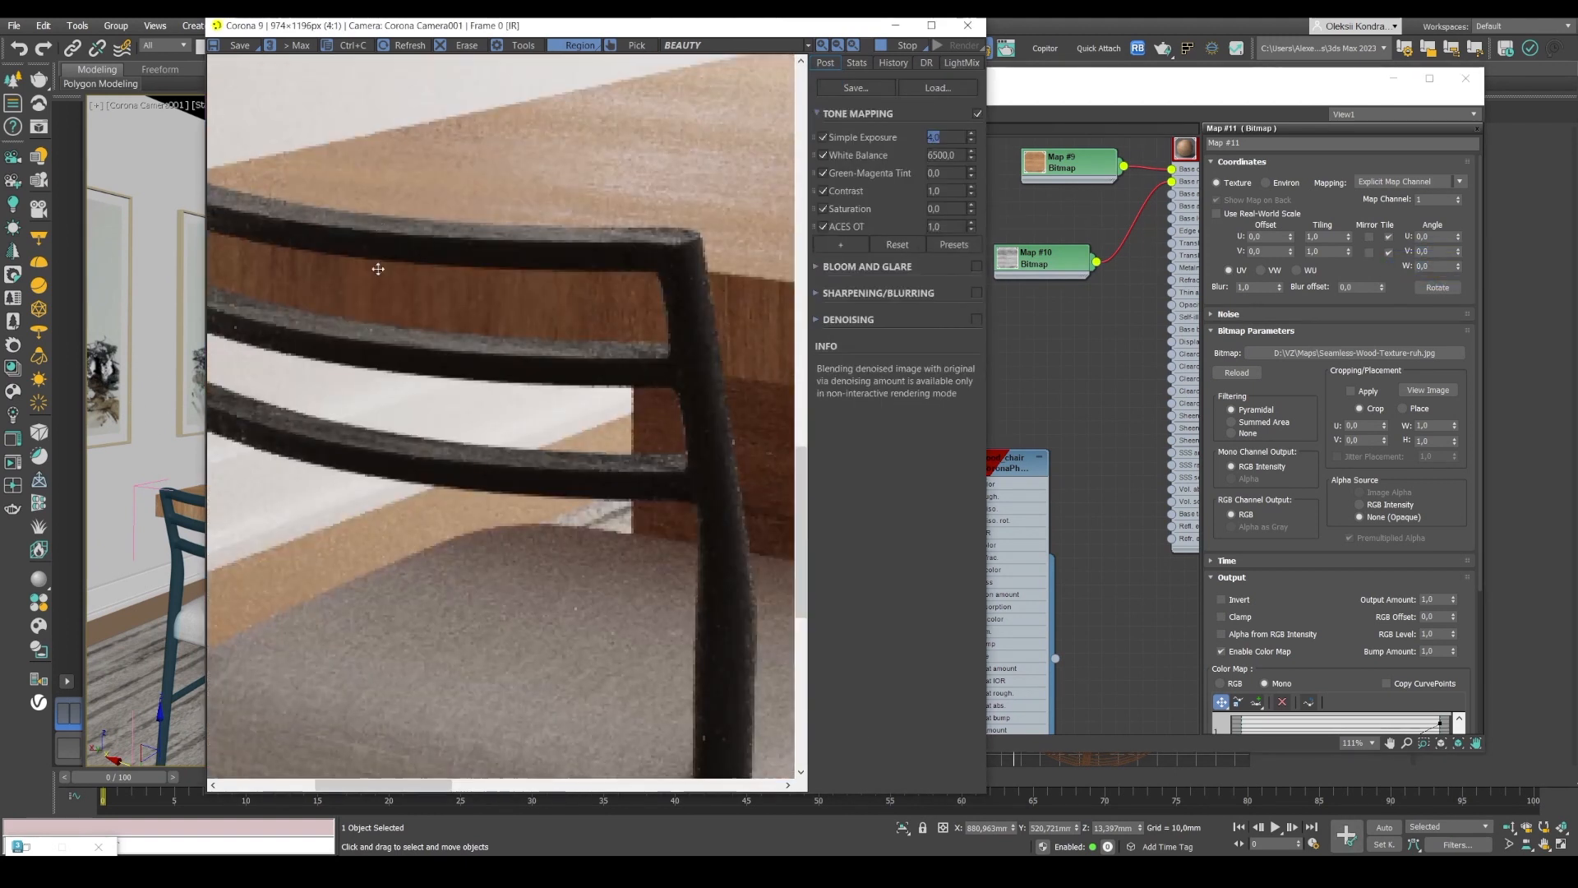
scroll(420, 450, "down", 1)
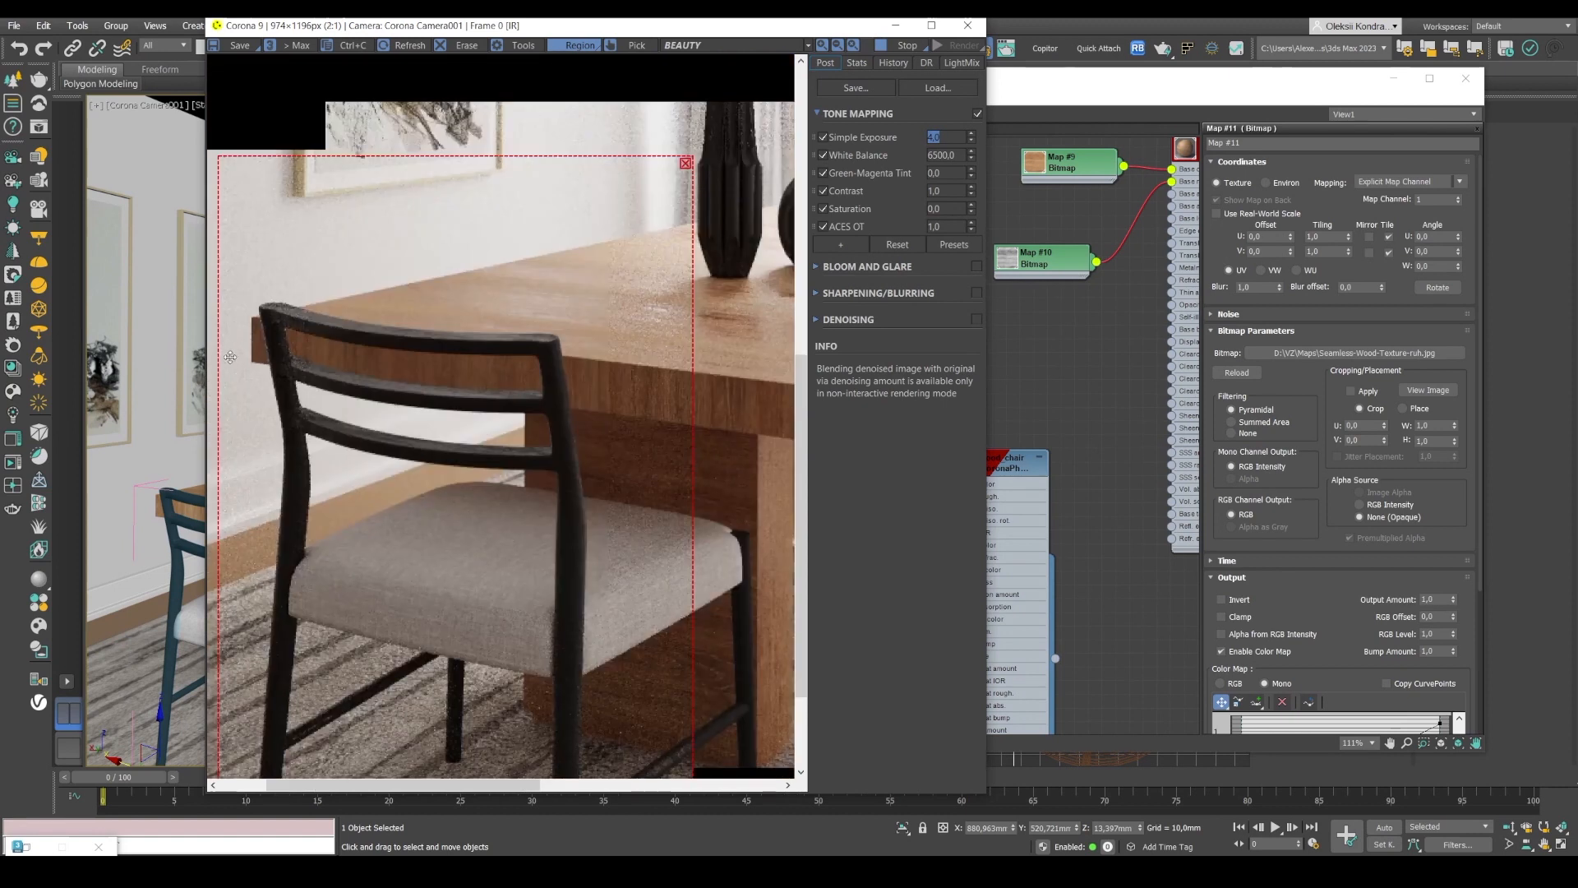
scroll(230, 357, "up", 2)
scroll(290, 321, "down", 2)
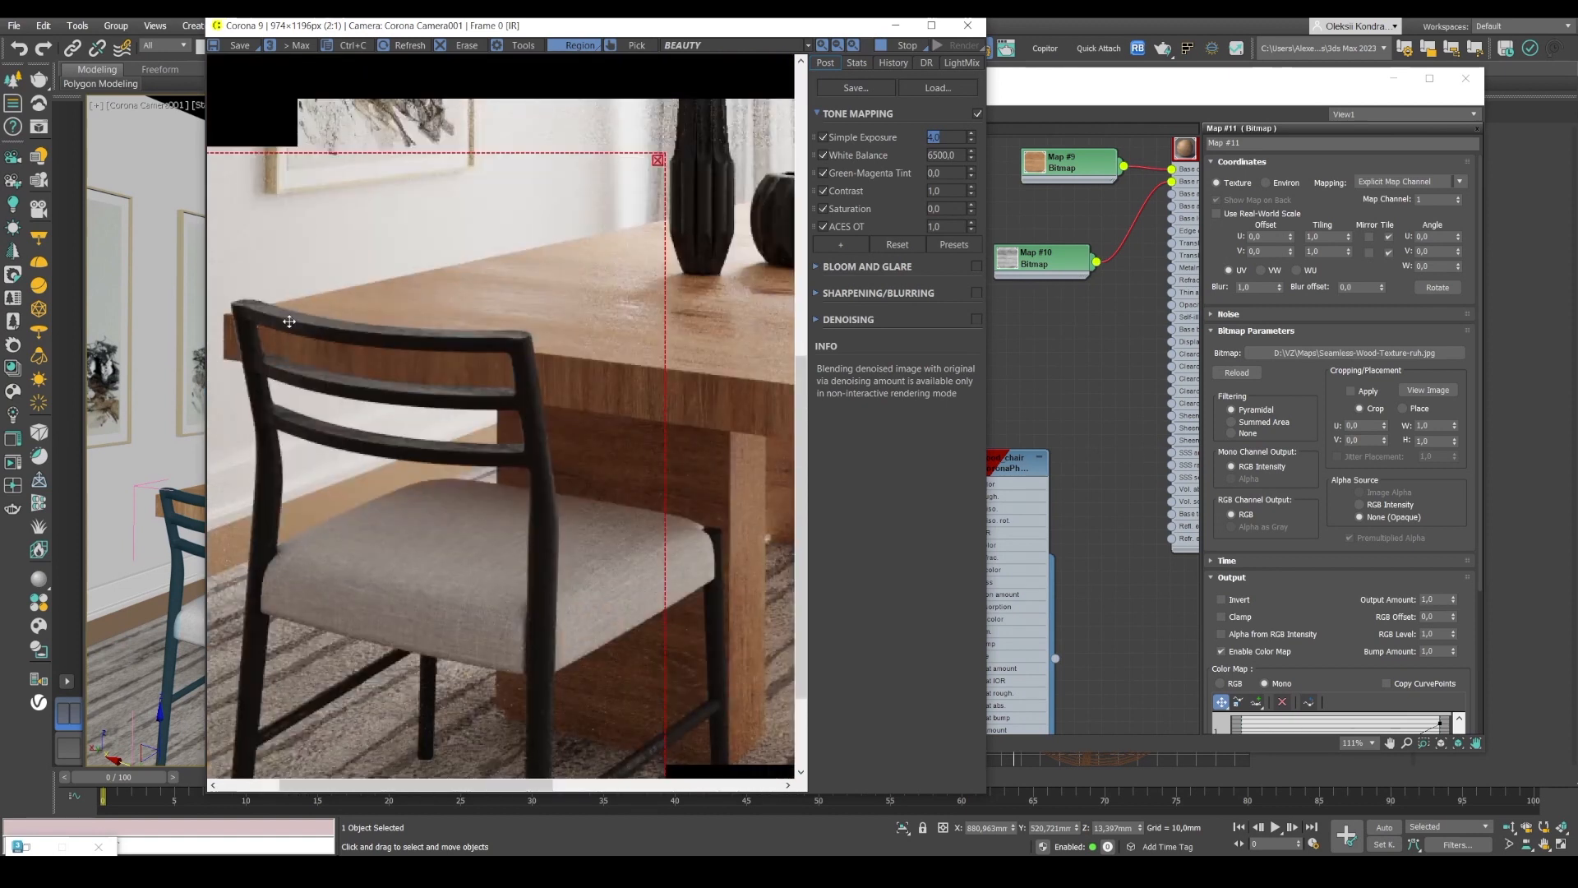
scroll(289, 322, "down", 1)
scroll(477, 717, "up", 2)
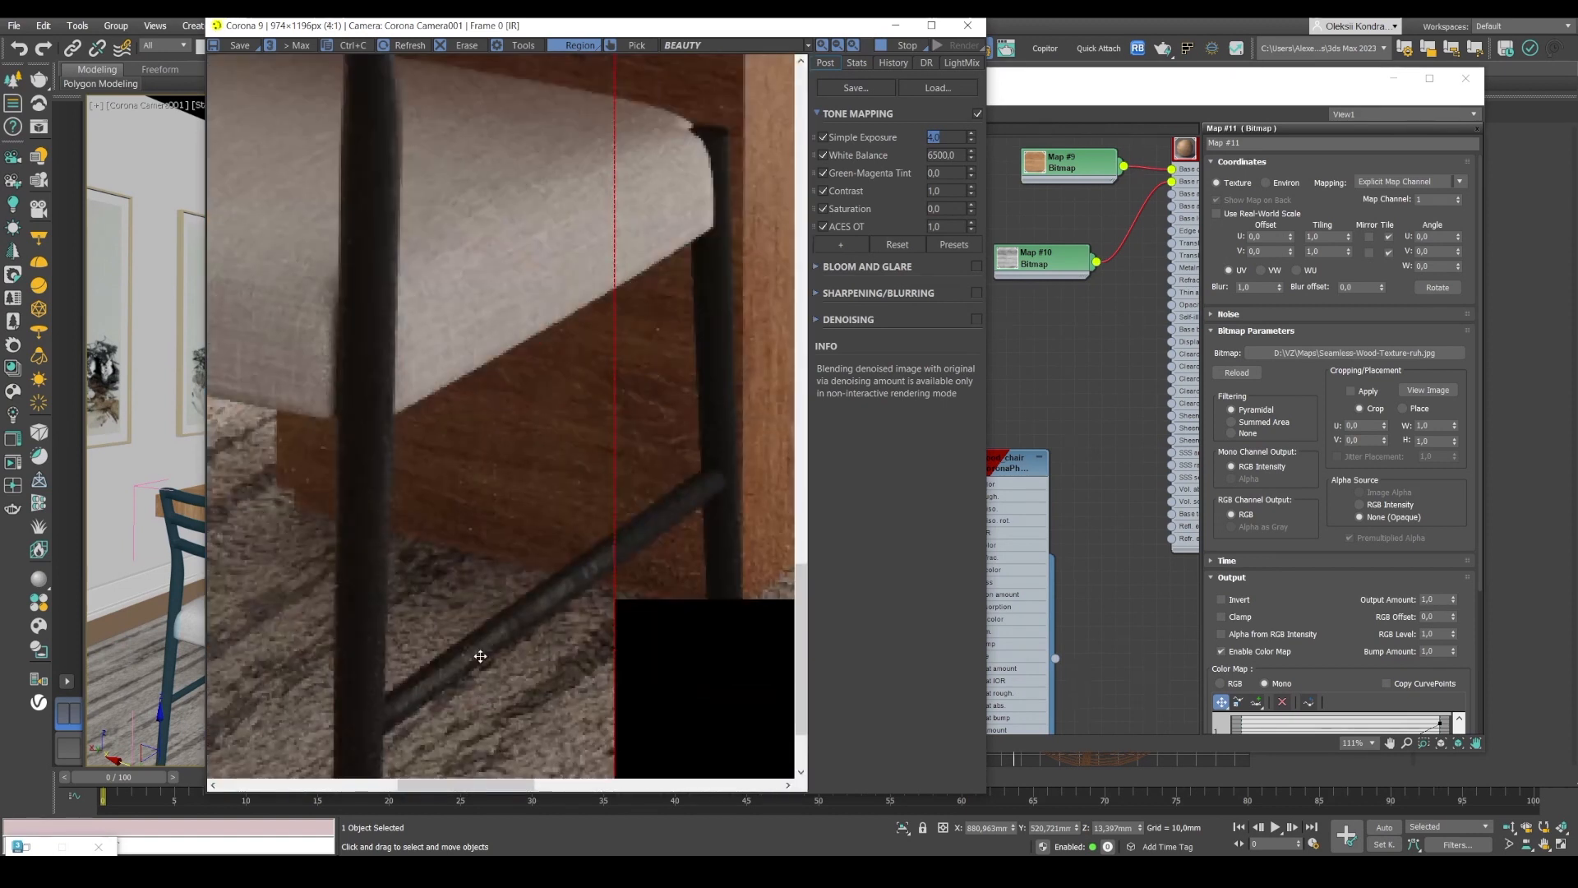
- Move the render region across the chair and the adjoining table to refine and review those parts of the image
scroll(686, 460, "down", 1)
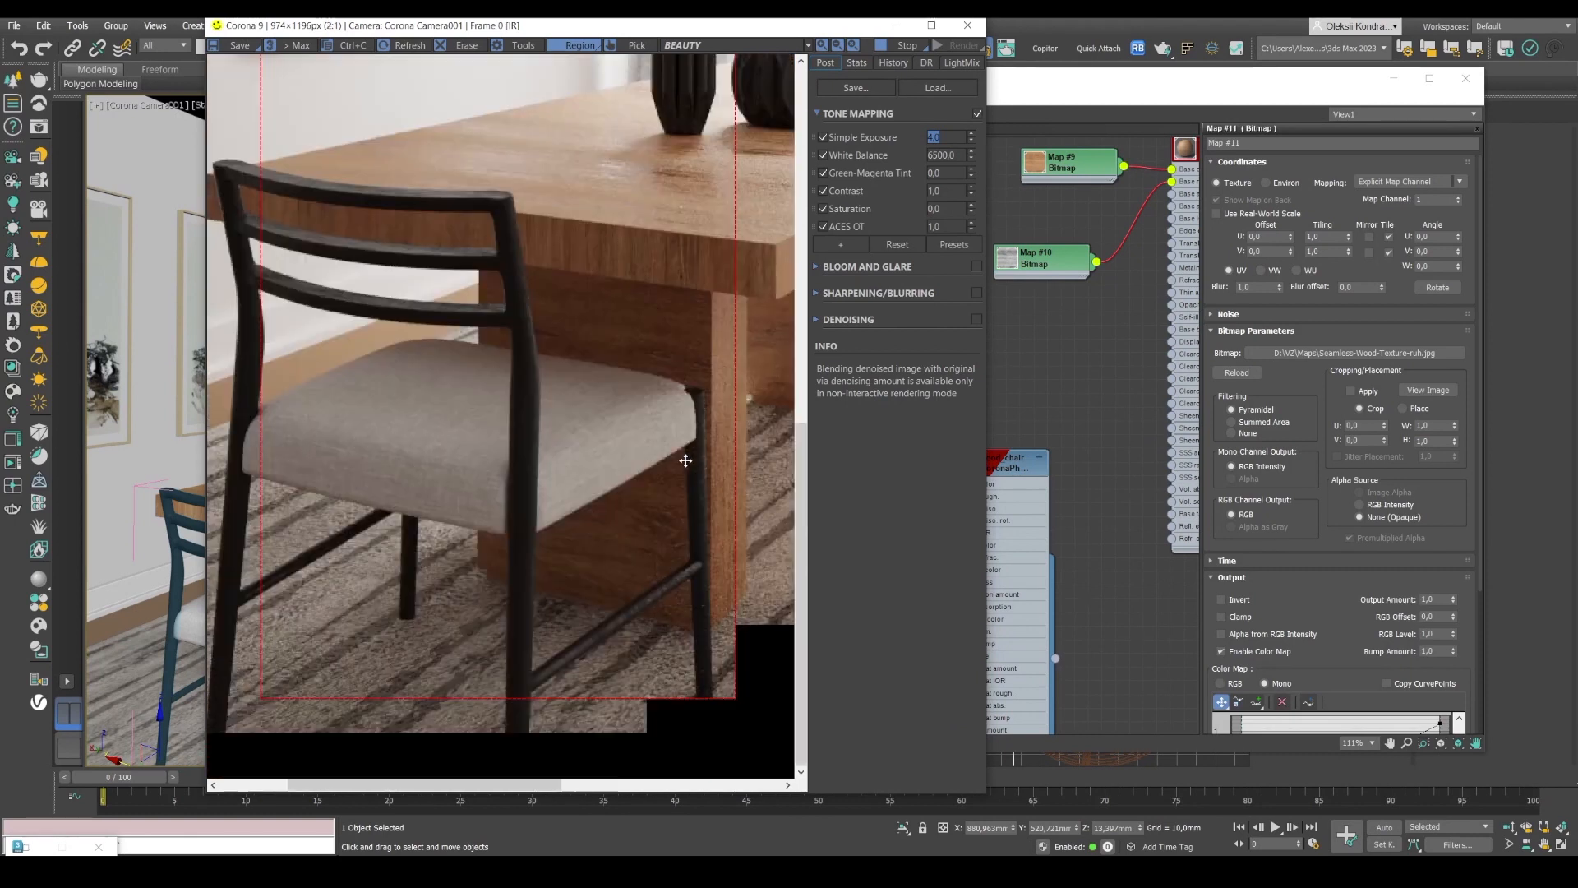
scroll(686, 460, "down", 1)
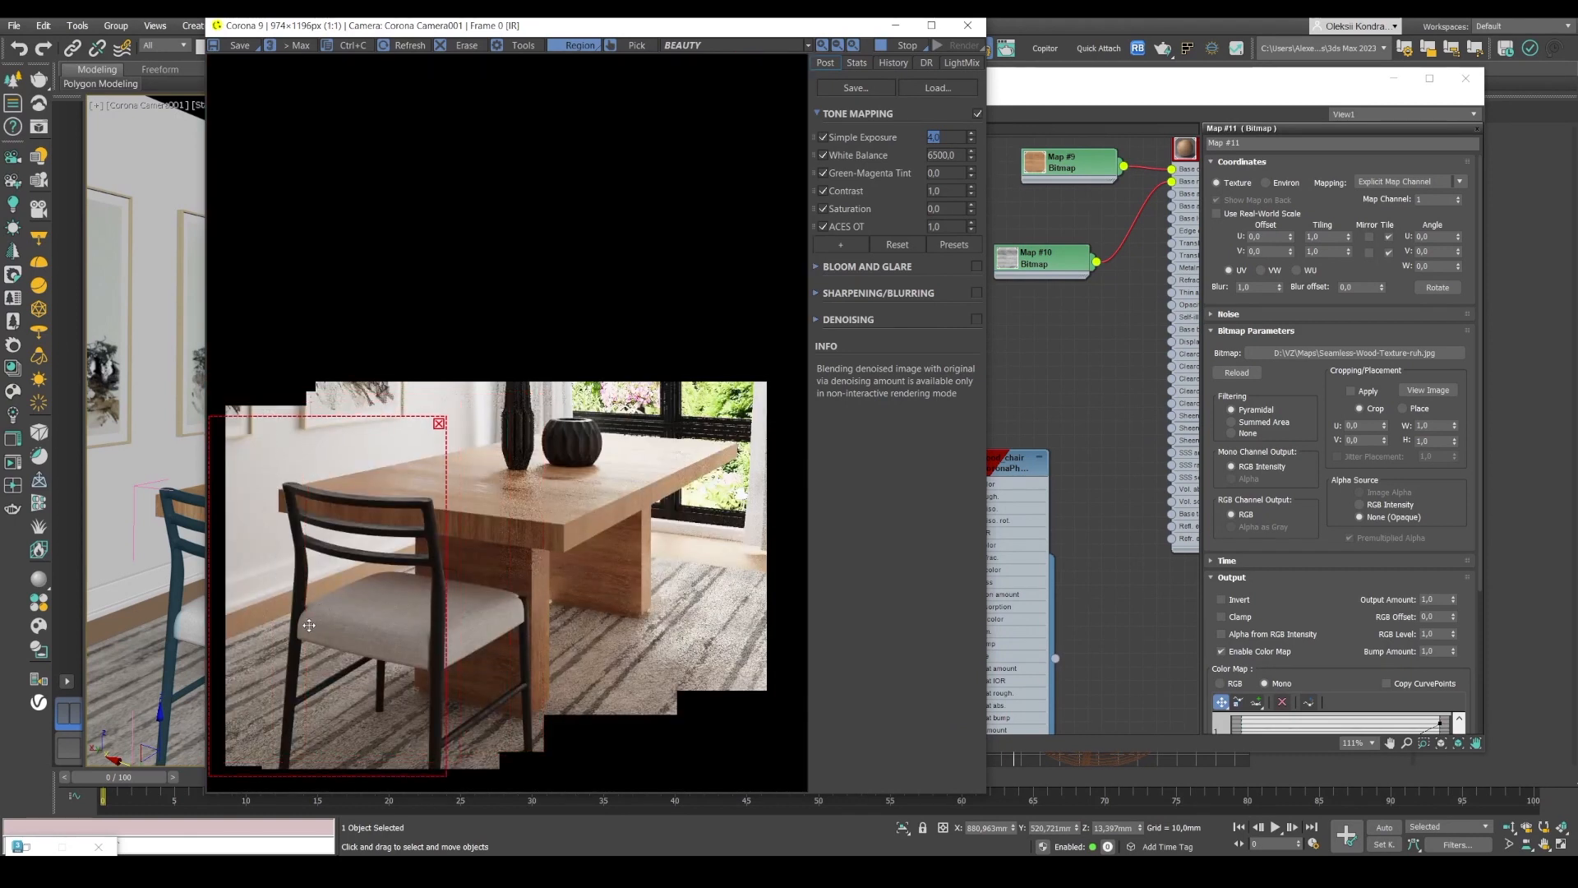
scroll(290, 508, "up", 2)
scroll(369, 403, "down", 1)
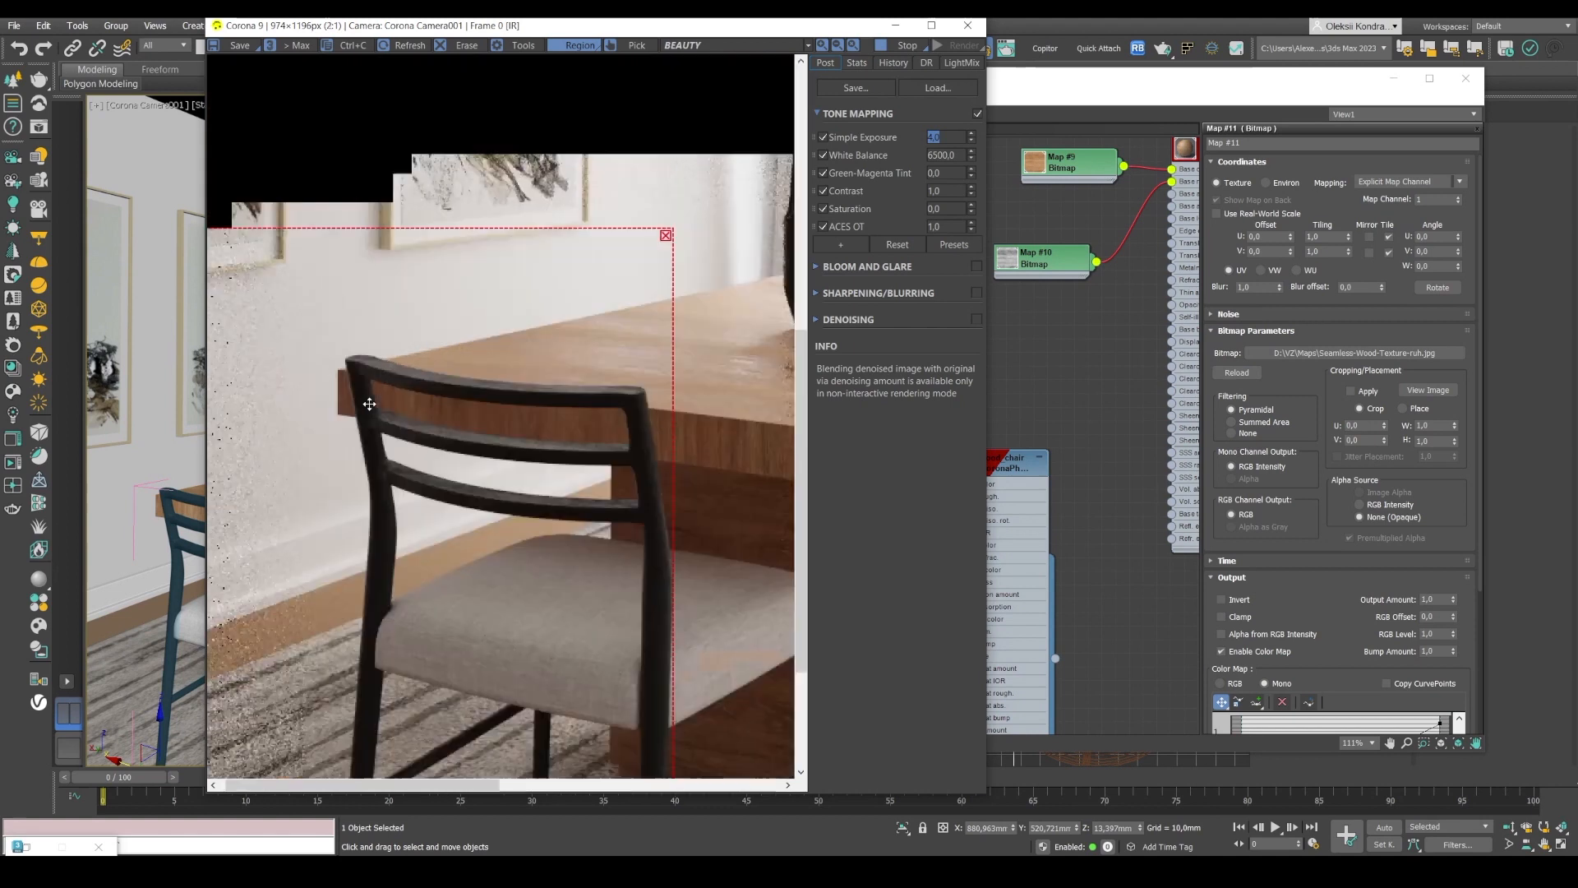
left_click_drag(477, 378, 551, 410)
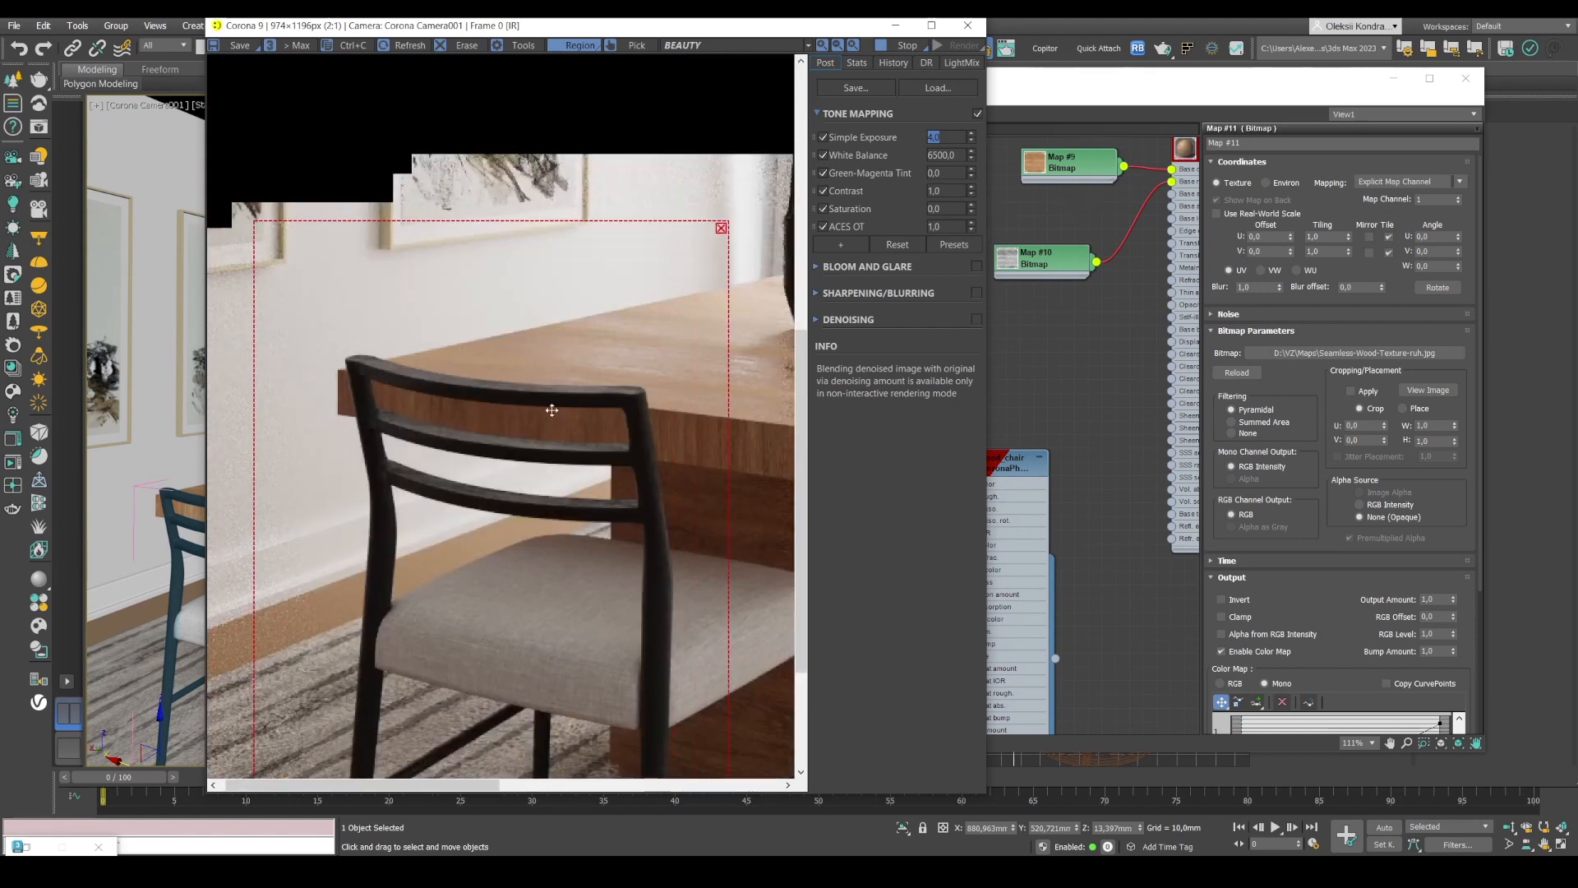
scroll(503, 482, "down", 1)
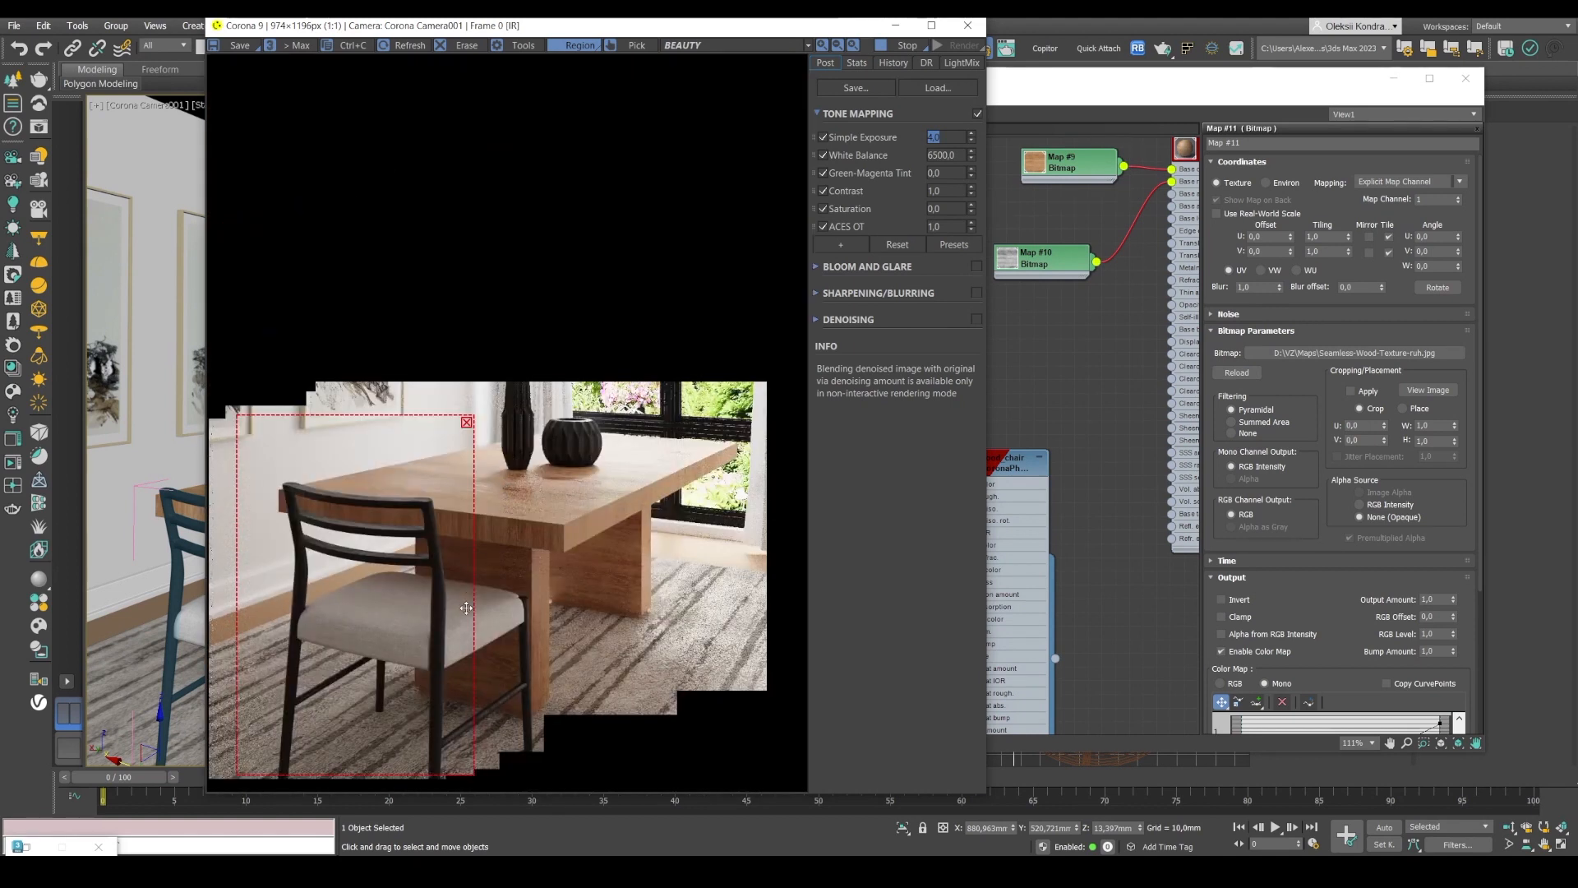
left_click_drag(445, 677, 507, 694)
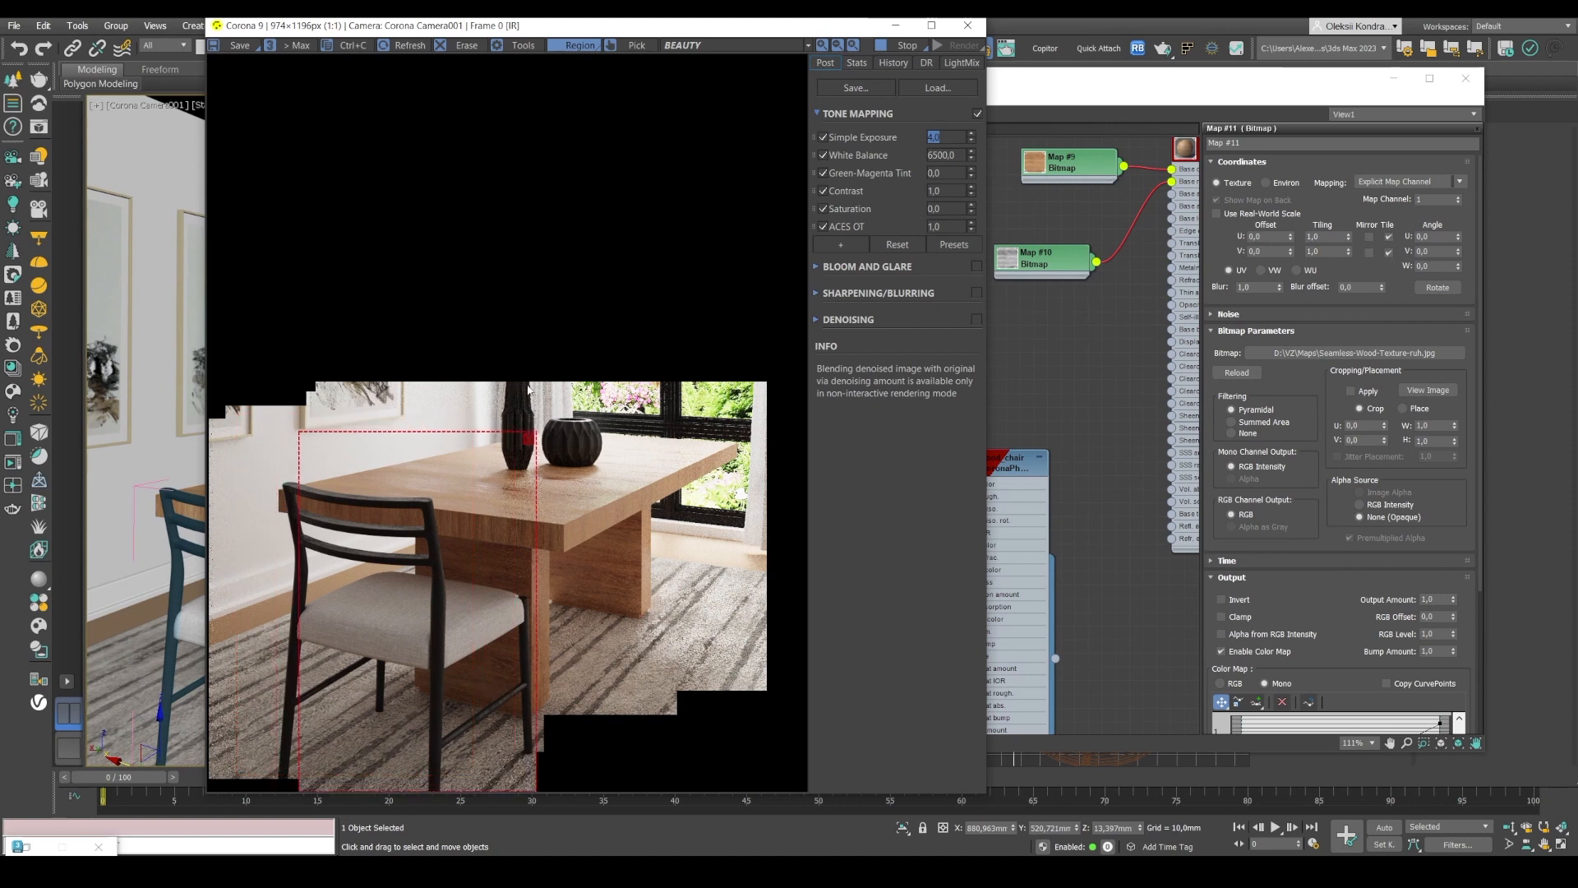
- Stop the interactive render, minimize the render and material editor windows and display the camera viewport in wireframe
left_click(904, 45)
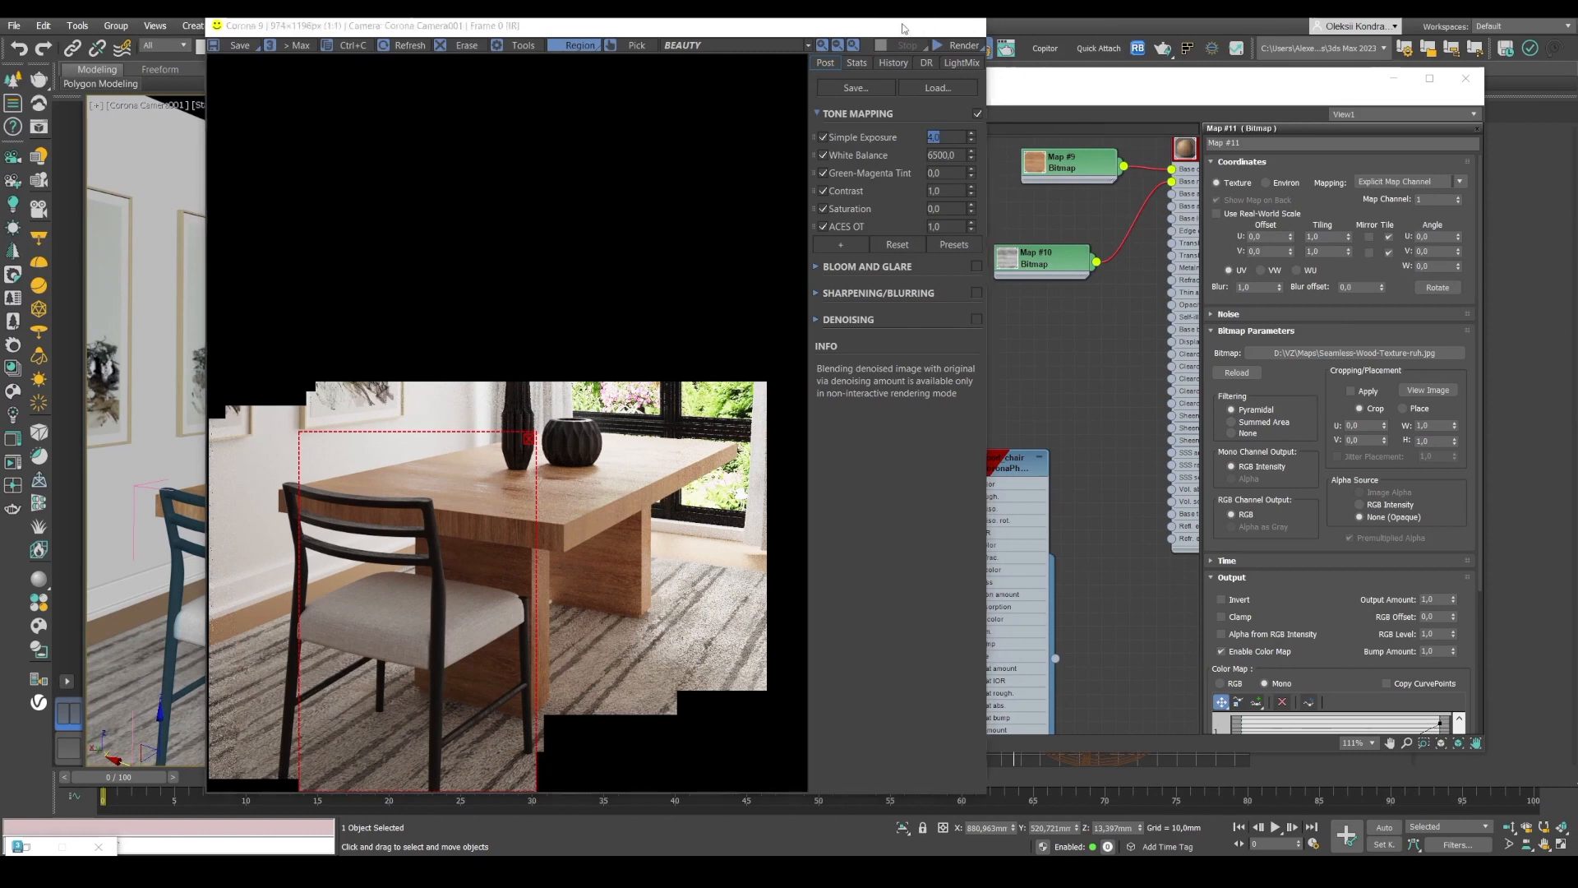
left_click(895, 26)
left_click(1393, 78)
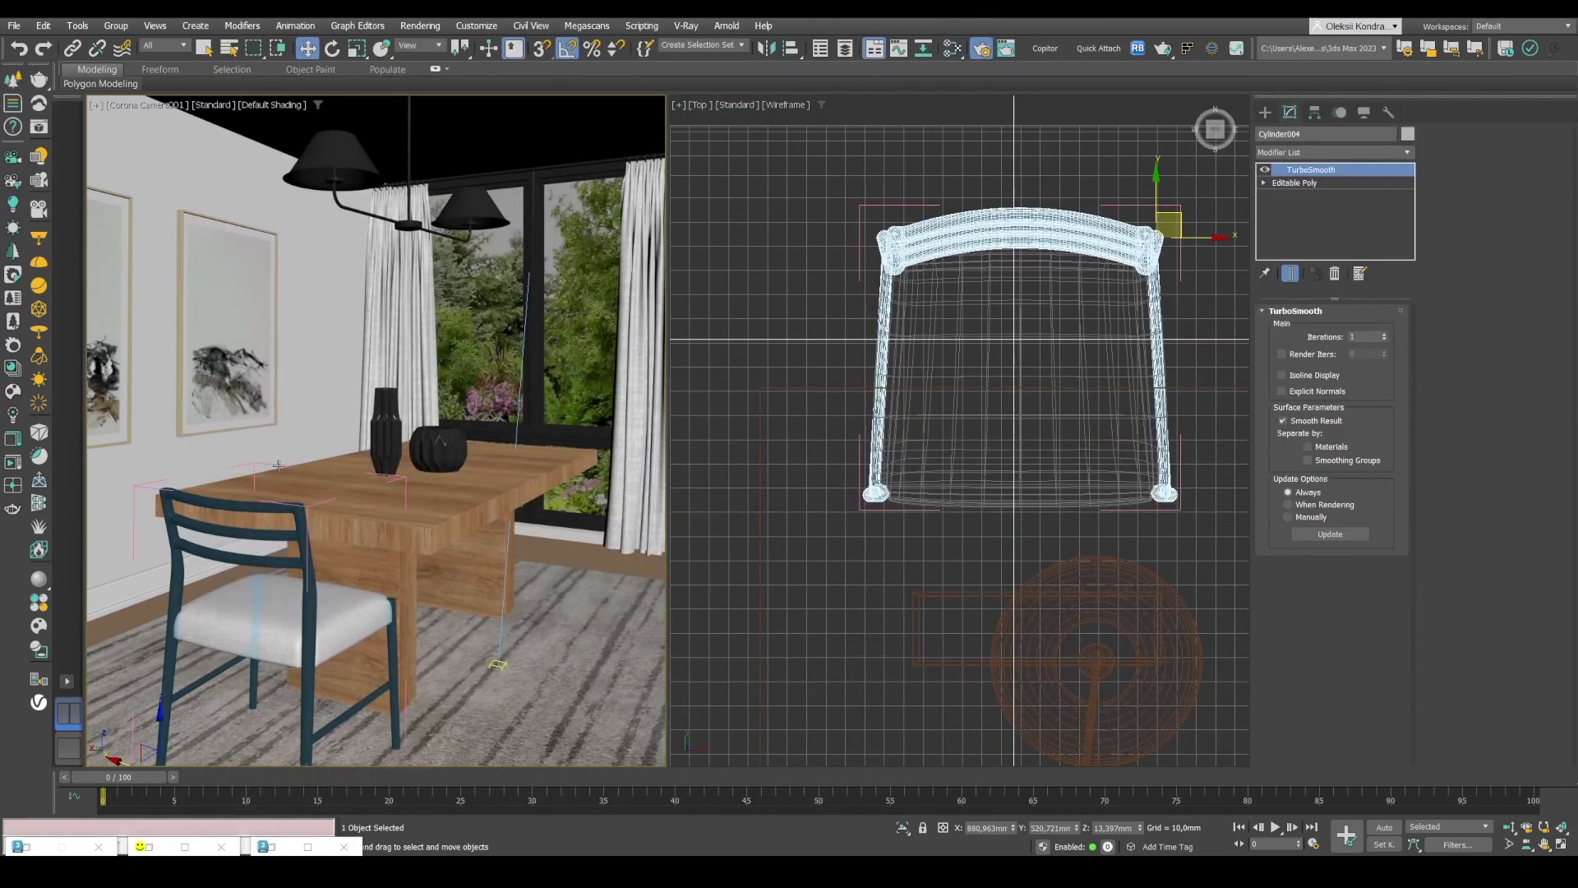
key("F3")
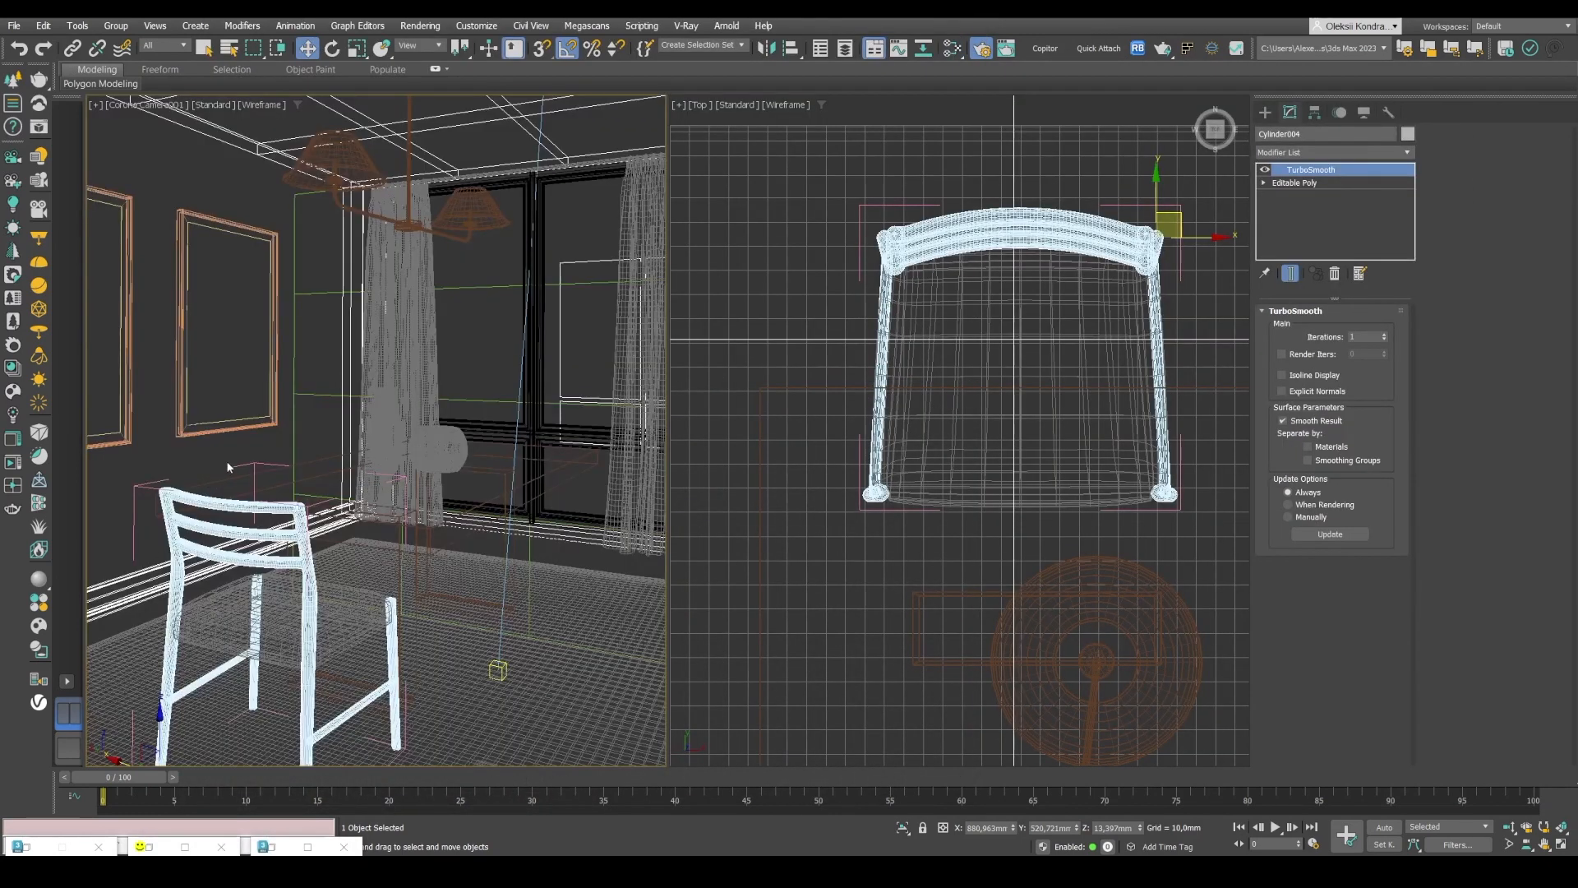
- Close the opened chair group so the frame and seat are handled as one group
left_click(274, 463)
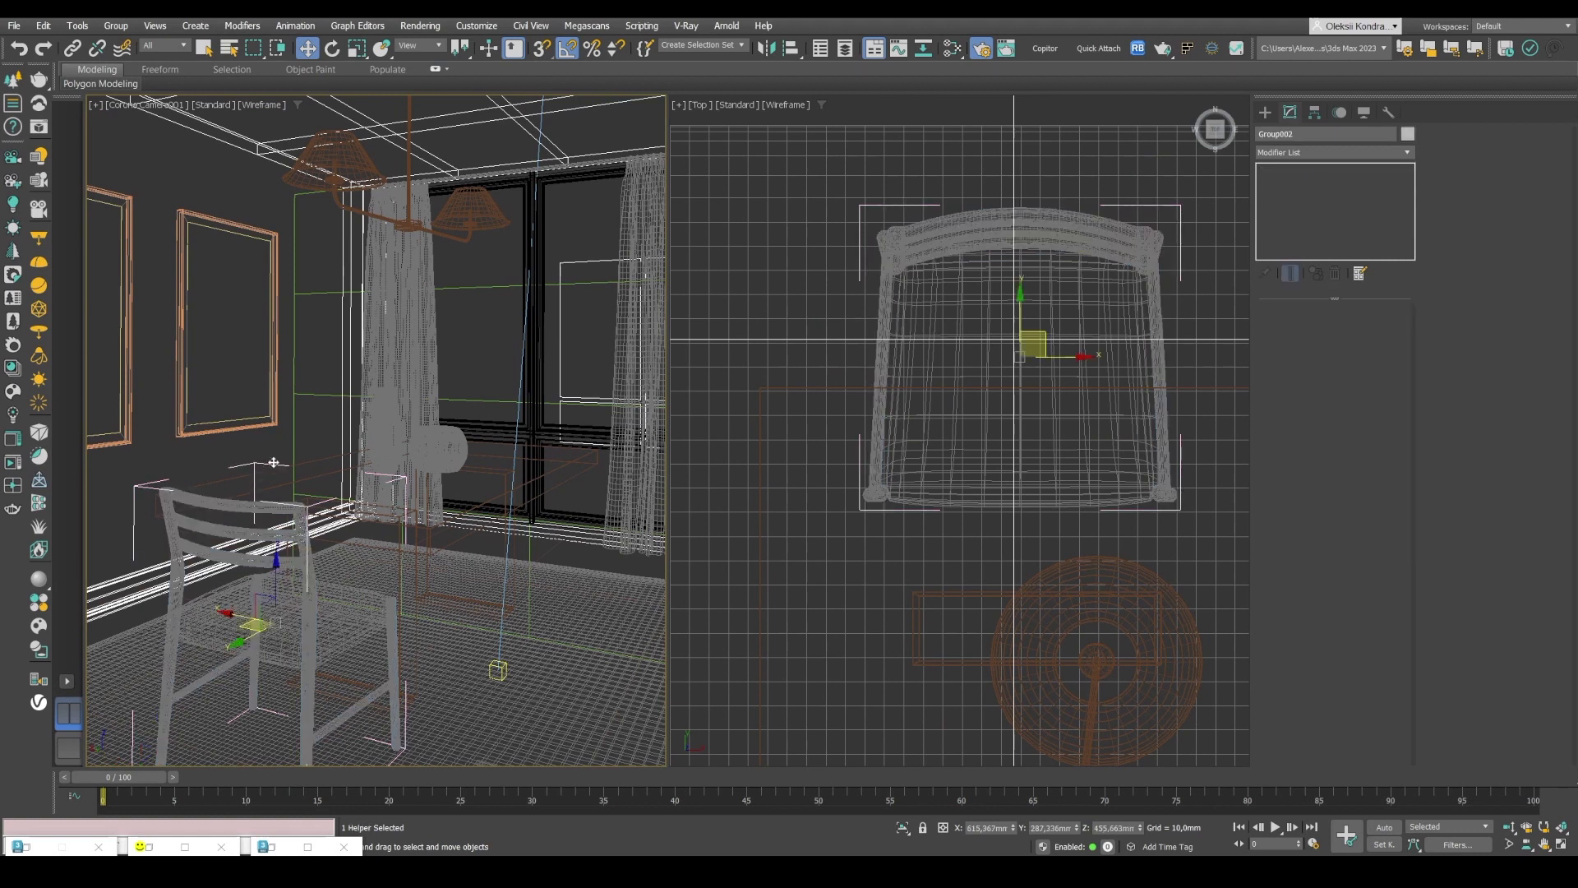
left_click(116, 26)
left_click(121, 48)
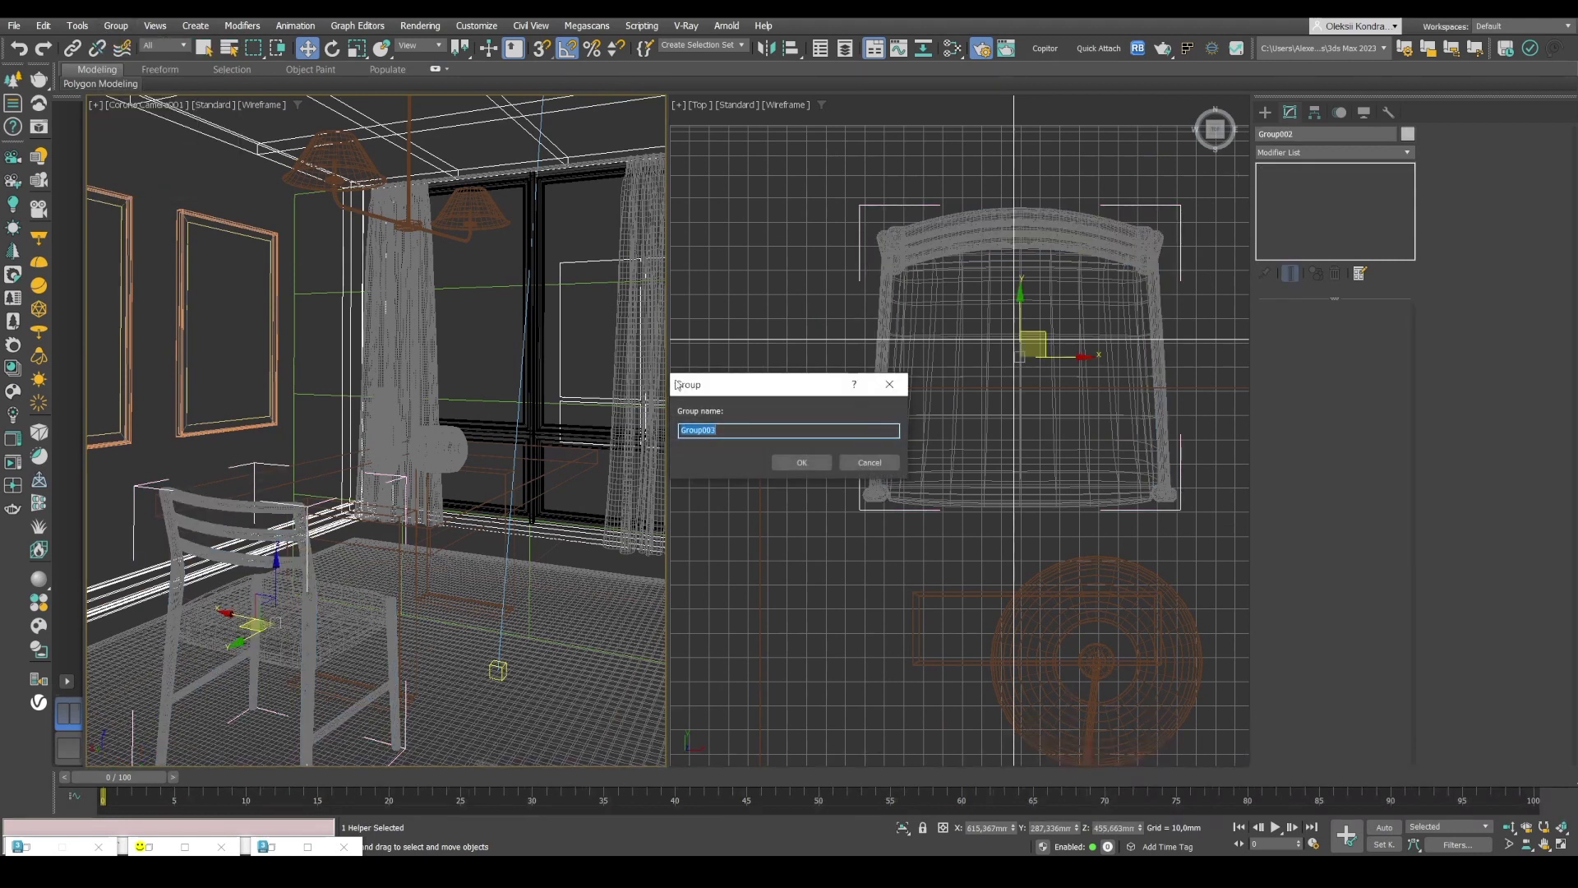
left_click(798, 462)
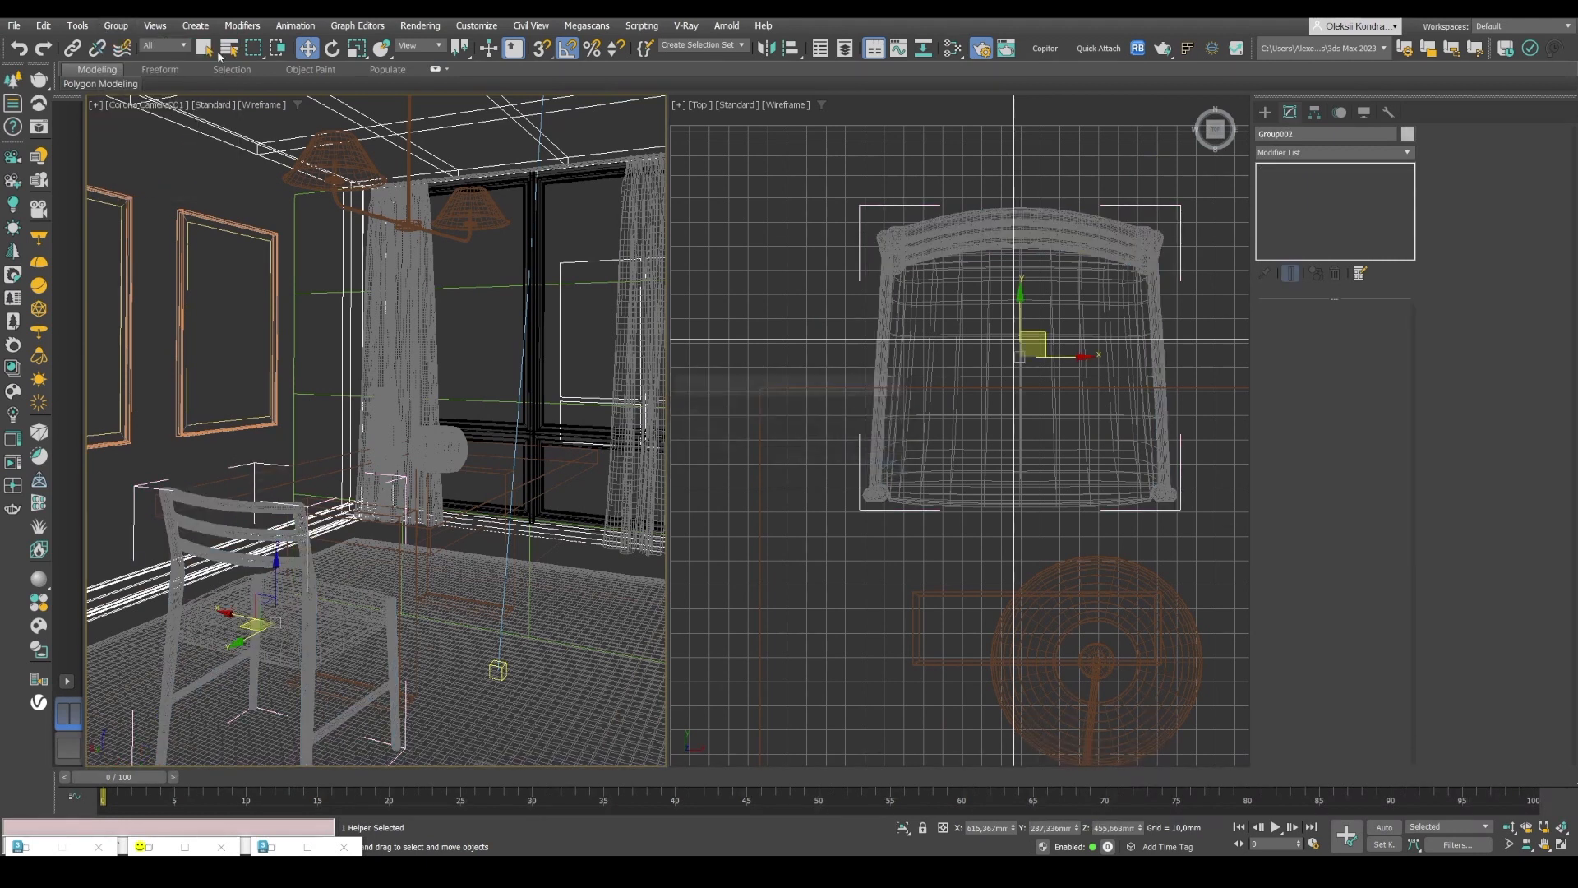
left_click(115, 25)
left_click(124, 125)
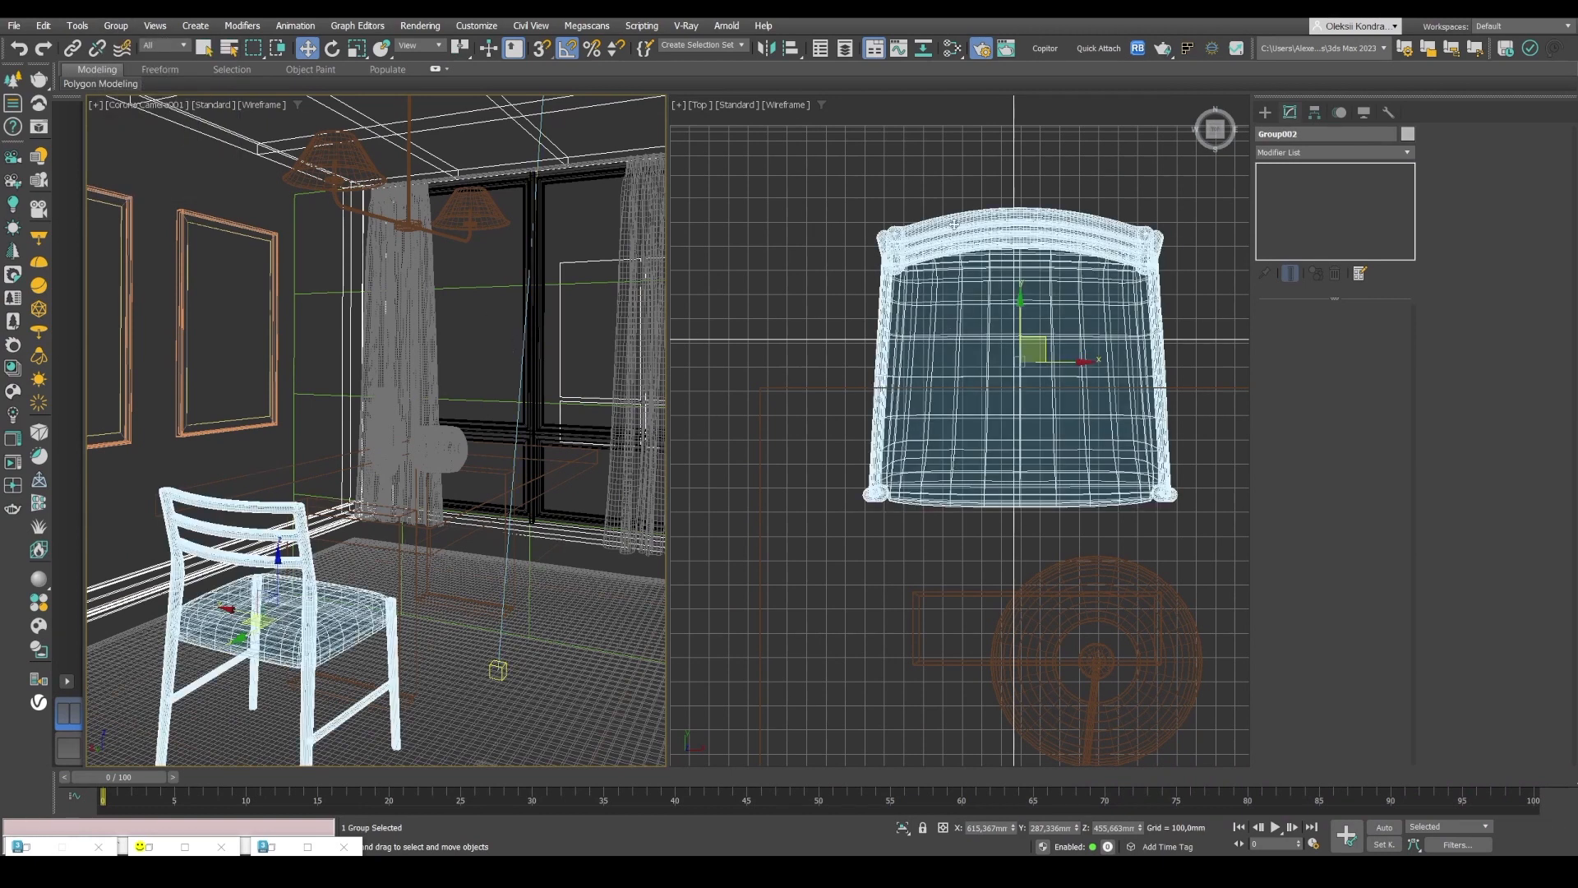
- Mirror the chair group along the Y axis as an instance and move it to the opposite end of the table
scroll(920, 246, "down", 5)
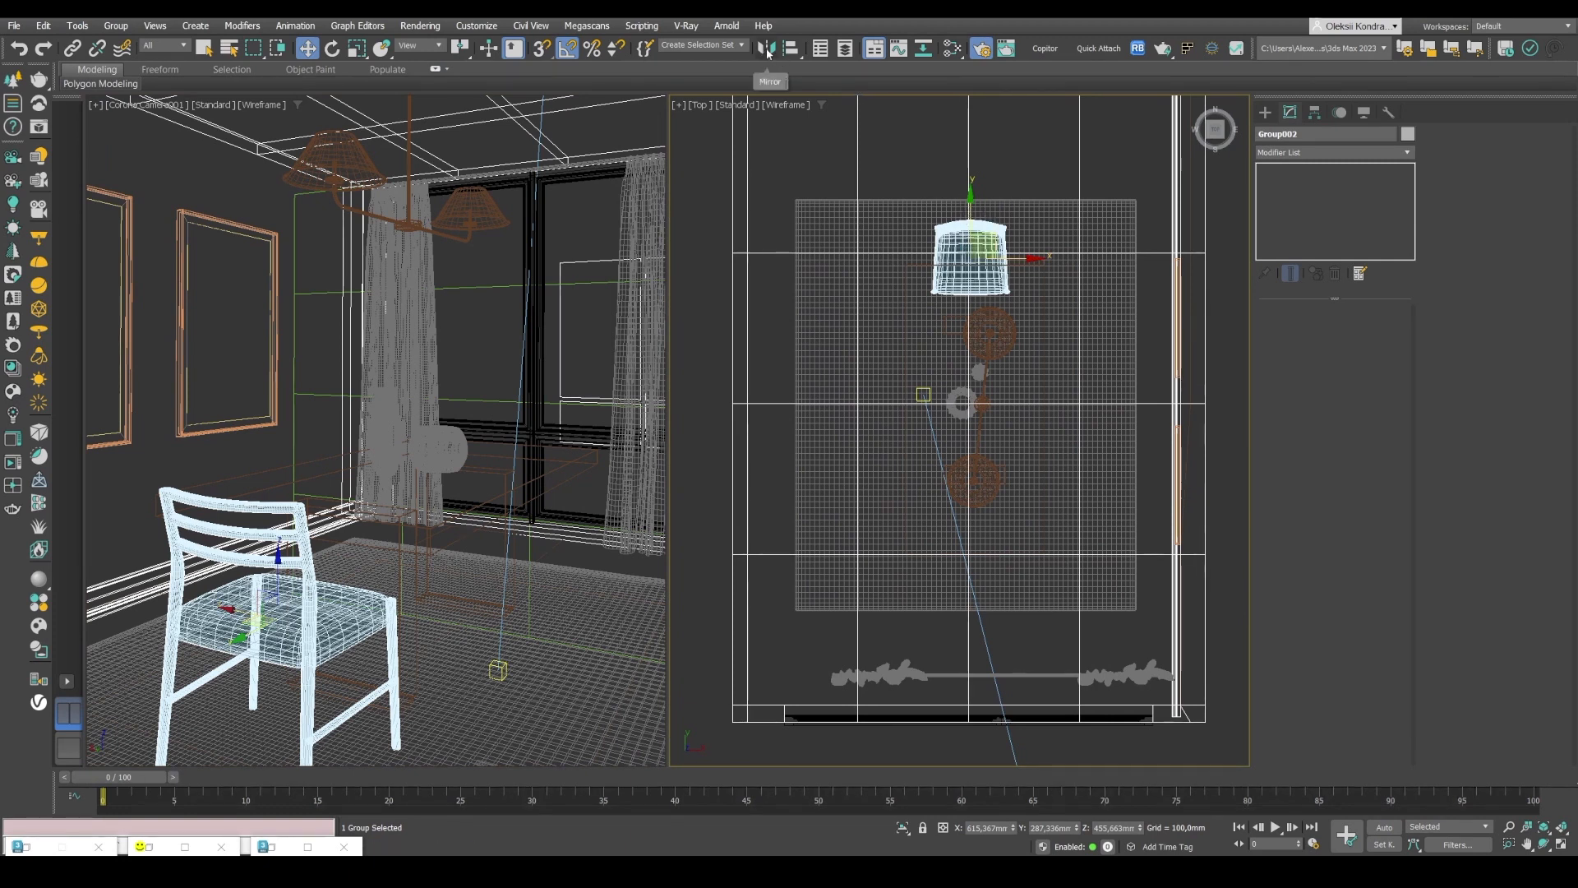
left_click(766, 49)
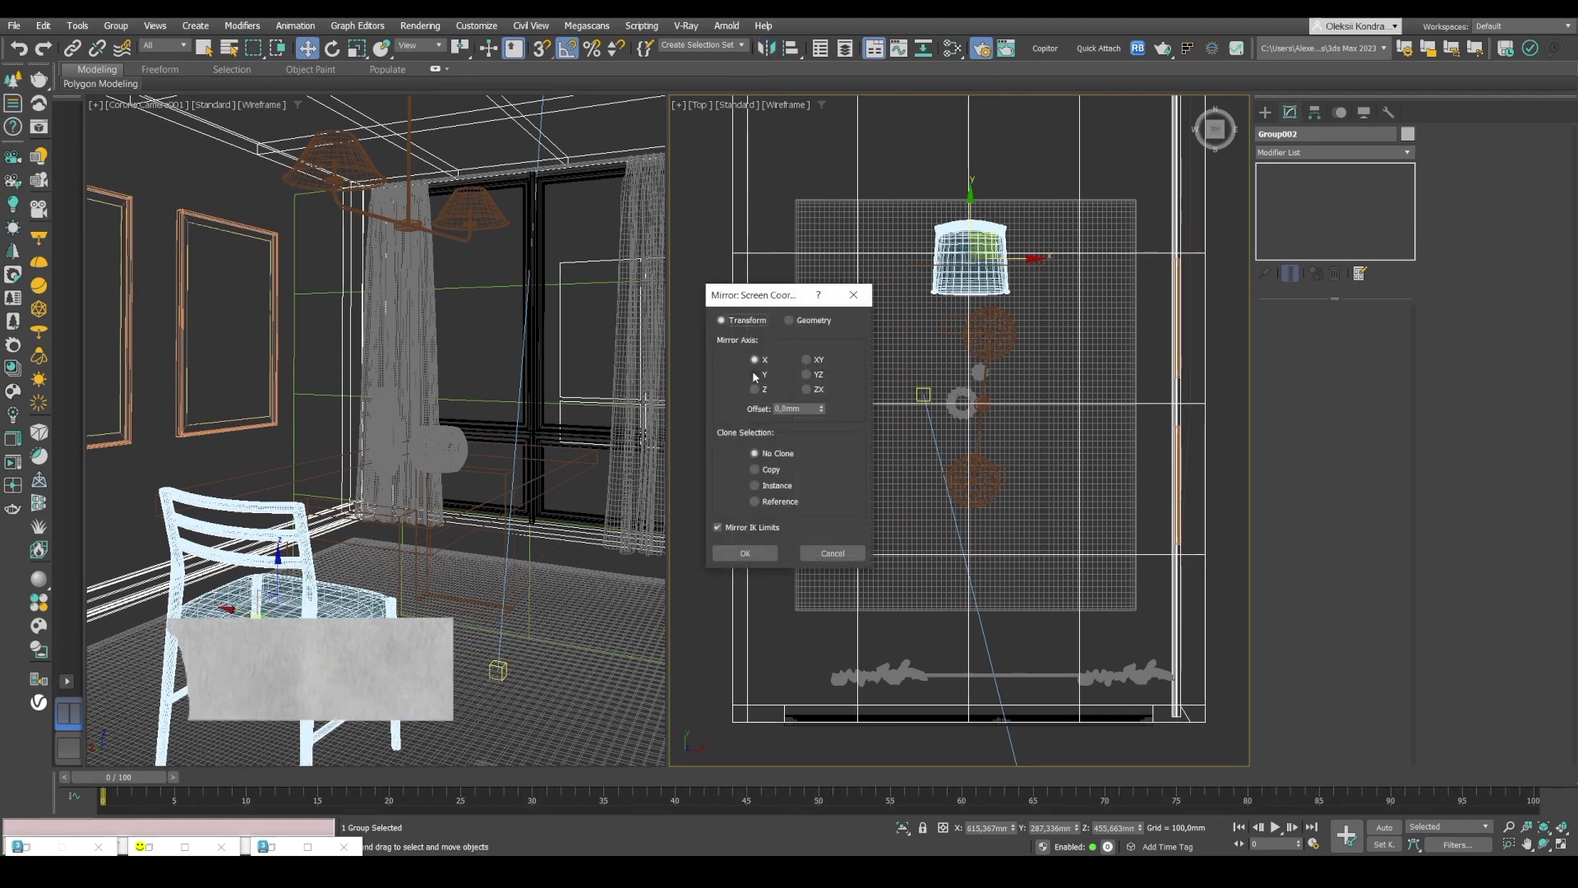
left_click(755, 375)
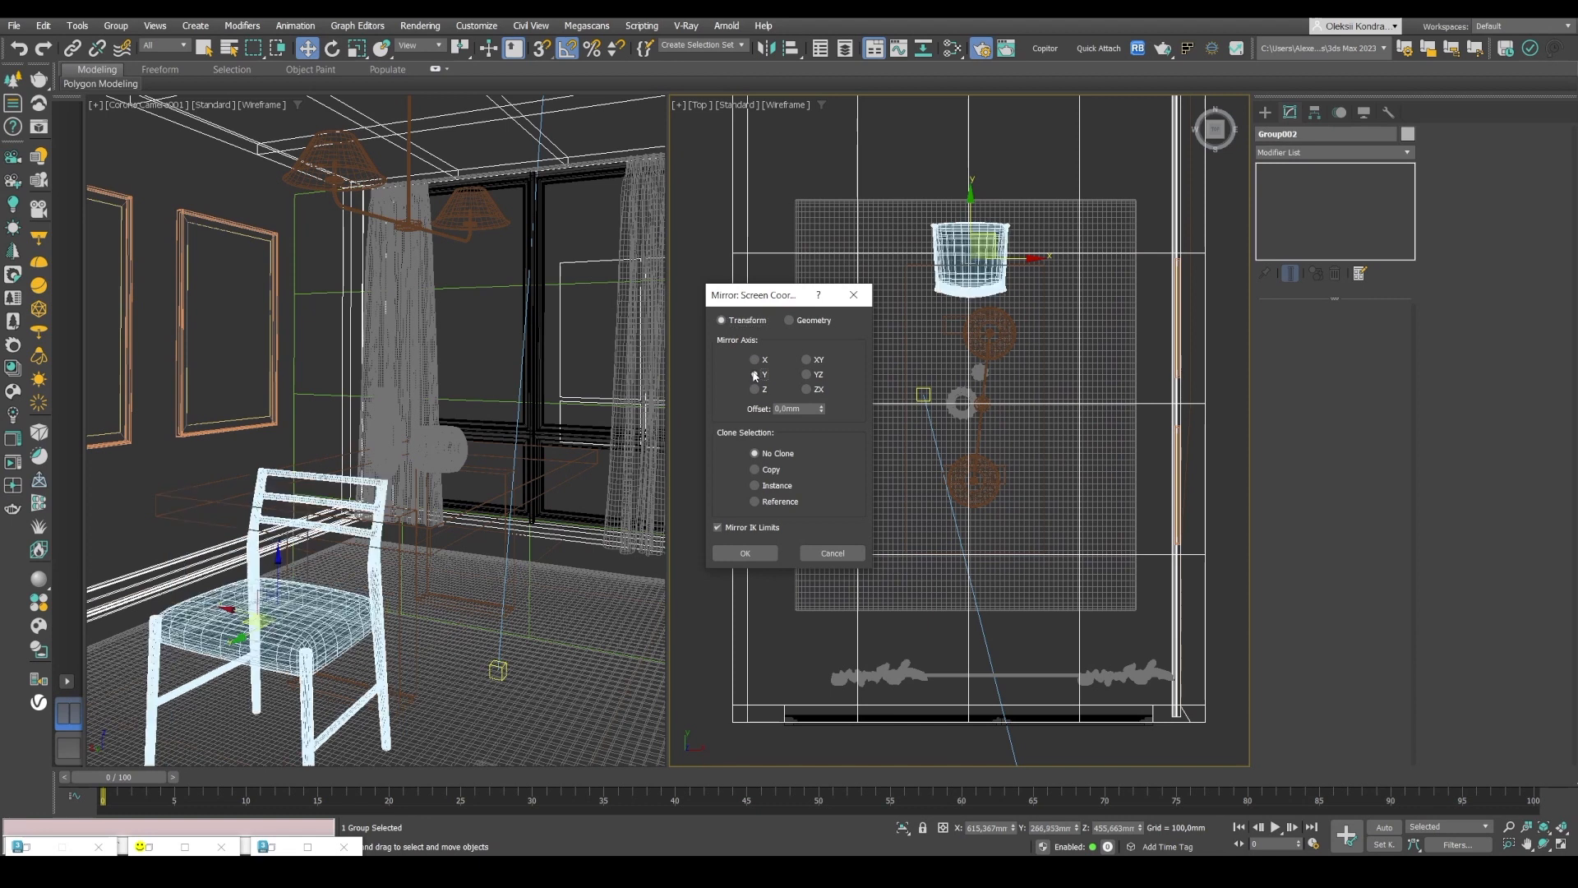
left_click(754, 485)
left_click(723, 550)
left_click_drag(971, 202, 976, 485)
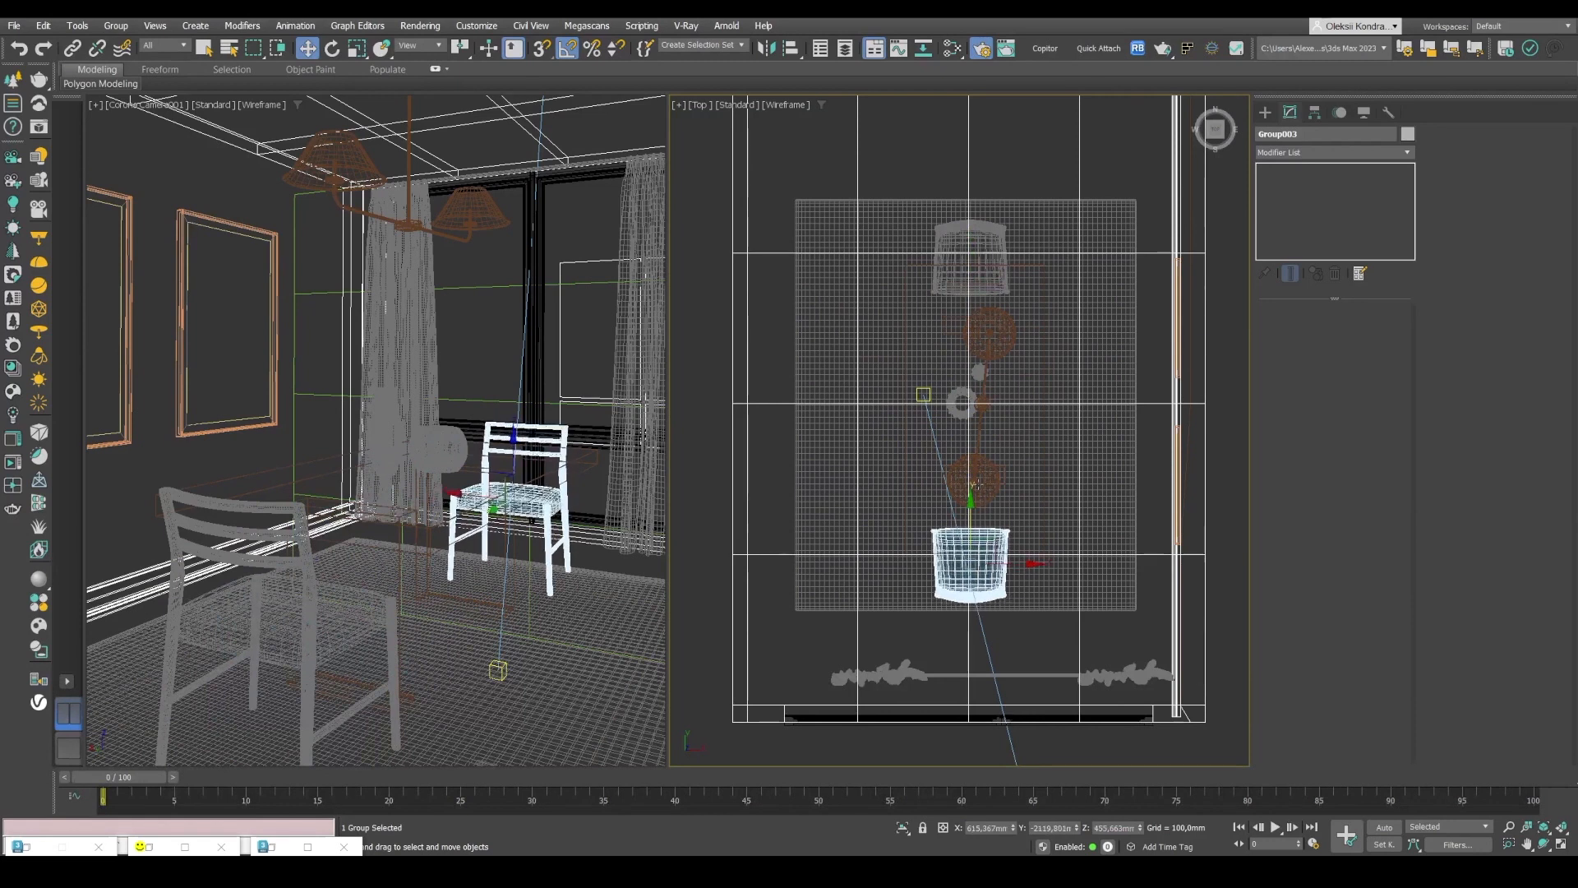
- Clone the original chair with a 90-degree rotation so its backrest faces outward for a seat along the table's long side
left_click(953, 227)
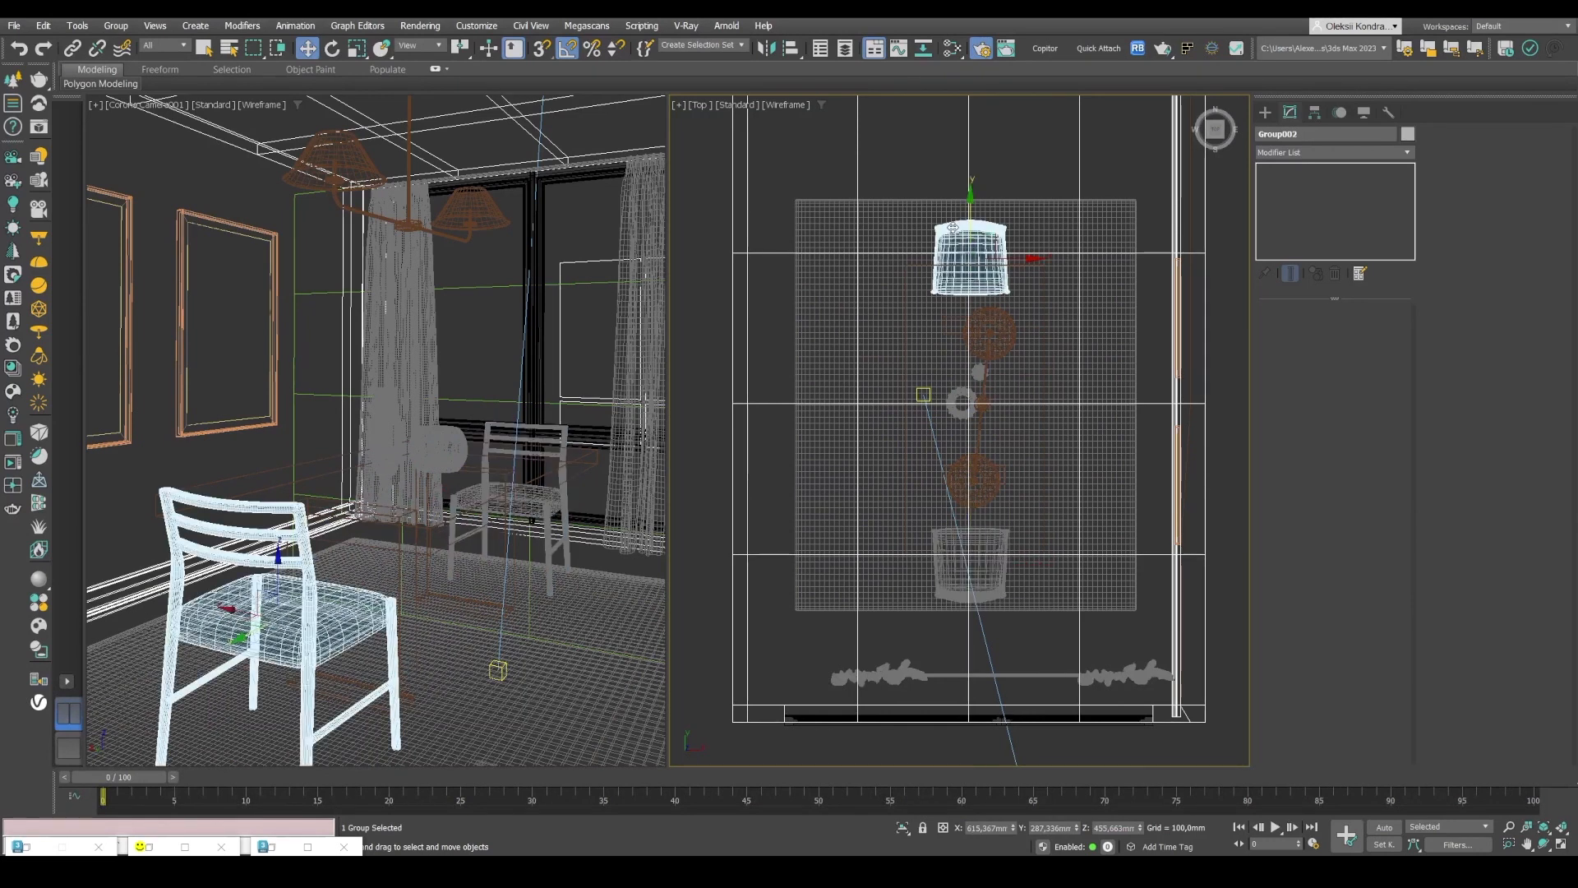
key("shift")
left_click(330, 51)
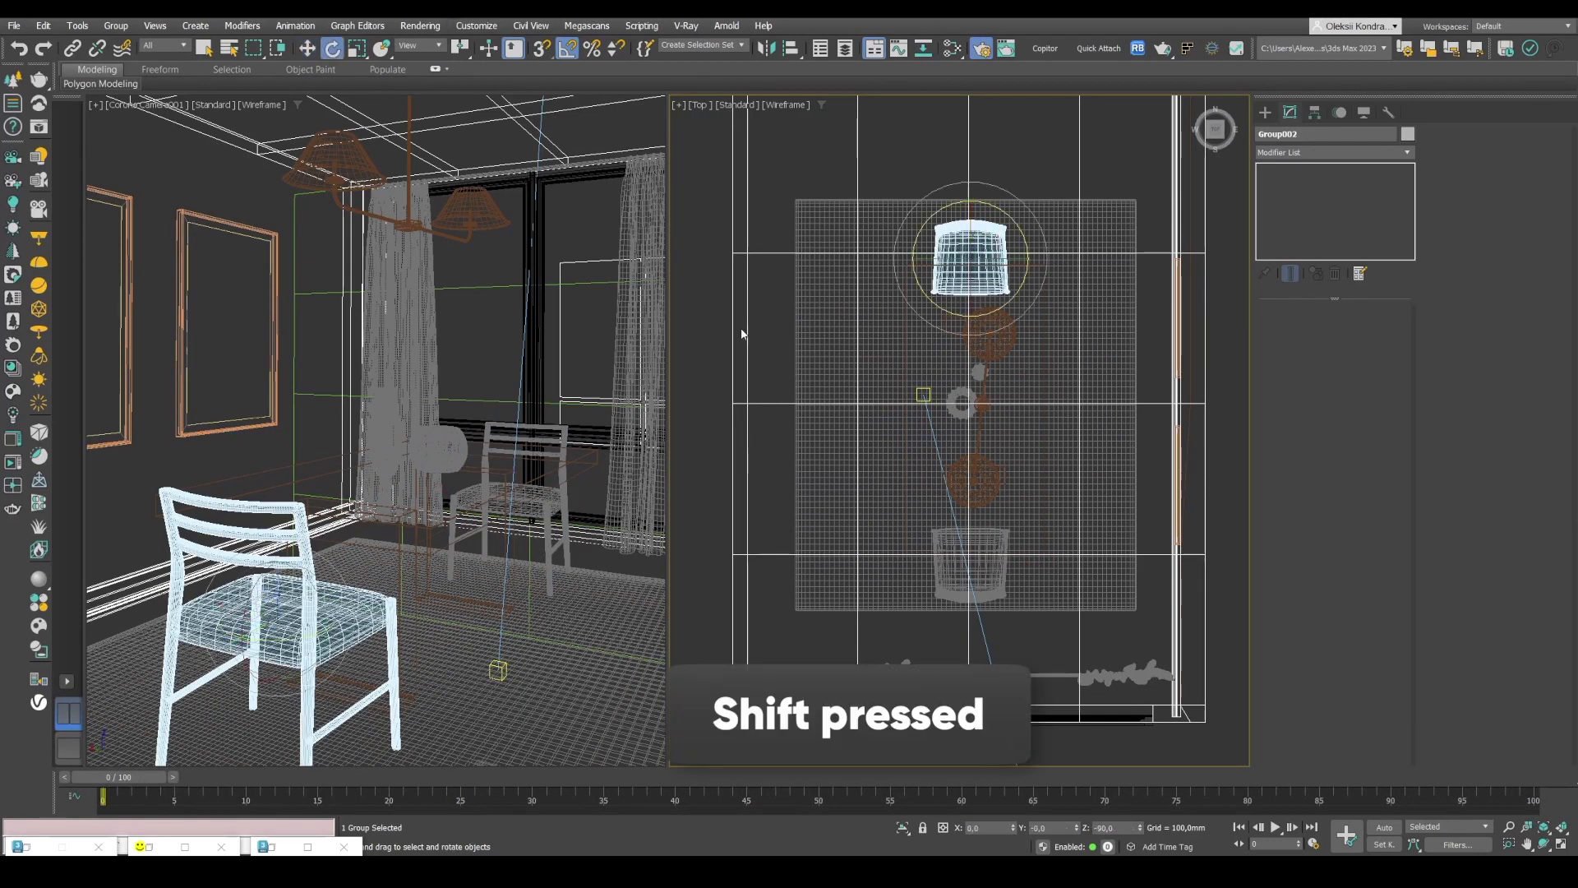
mouse_move(926, 222)
left_mouse_down("shift")
mouse_move(908, 277)
mouse_move(911, 238)
left_mouse_up("shift")
left_click(791, 500)
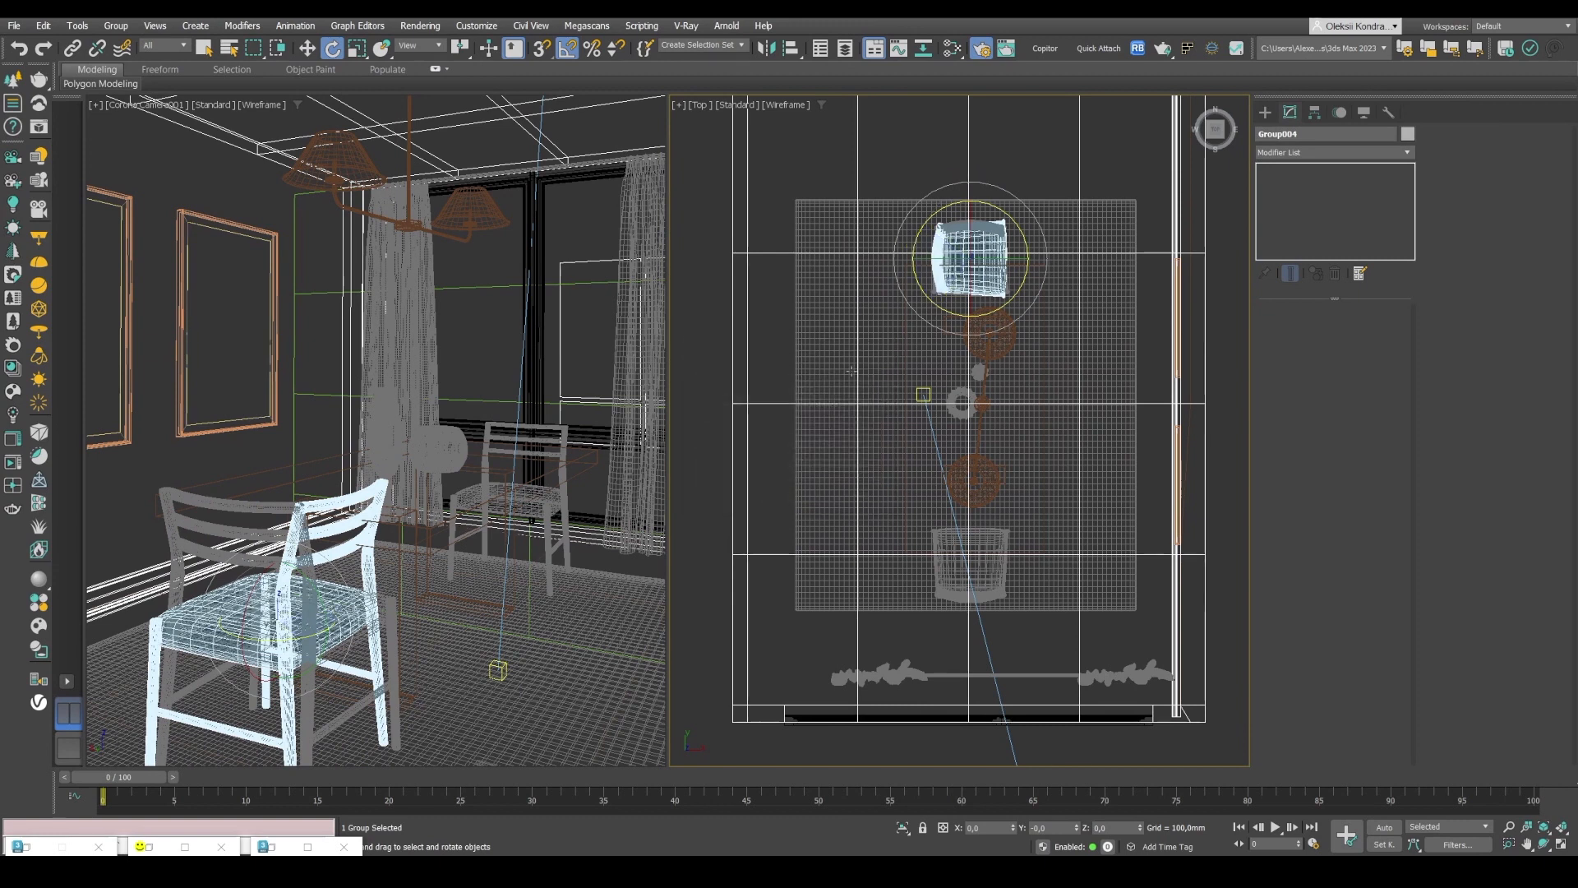
- Move the rotated chair to the table's long side and clone it to place a second chair alongside
key("w")
mouse_move(993, 234)
left_mouse_down()
mouse_move(917, 329)
mouse_move(896, 413)
left_mouse_up()
left_click(792, 499)
- Mirror both side chairs along the X axis as instances and move them to the table's opposite long side
left_click(875, 328, "ctrl")
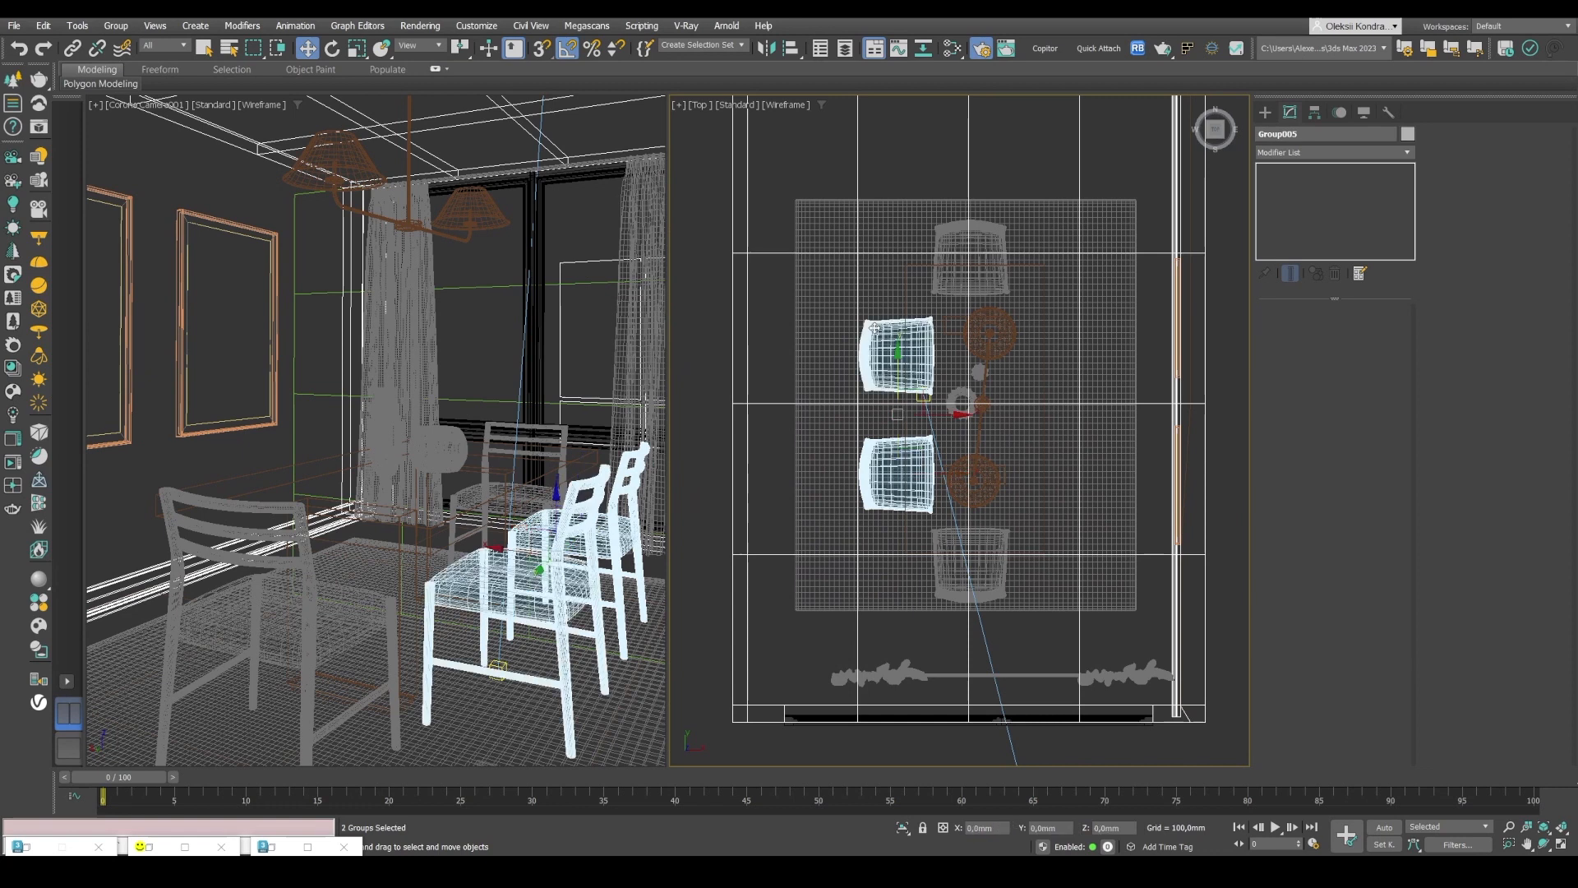
left_click(766, 49)
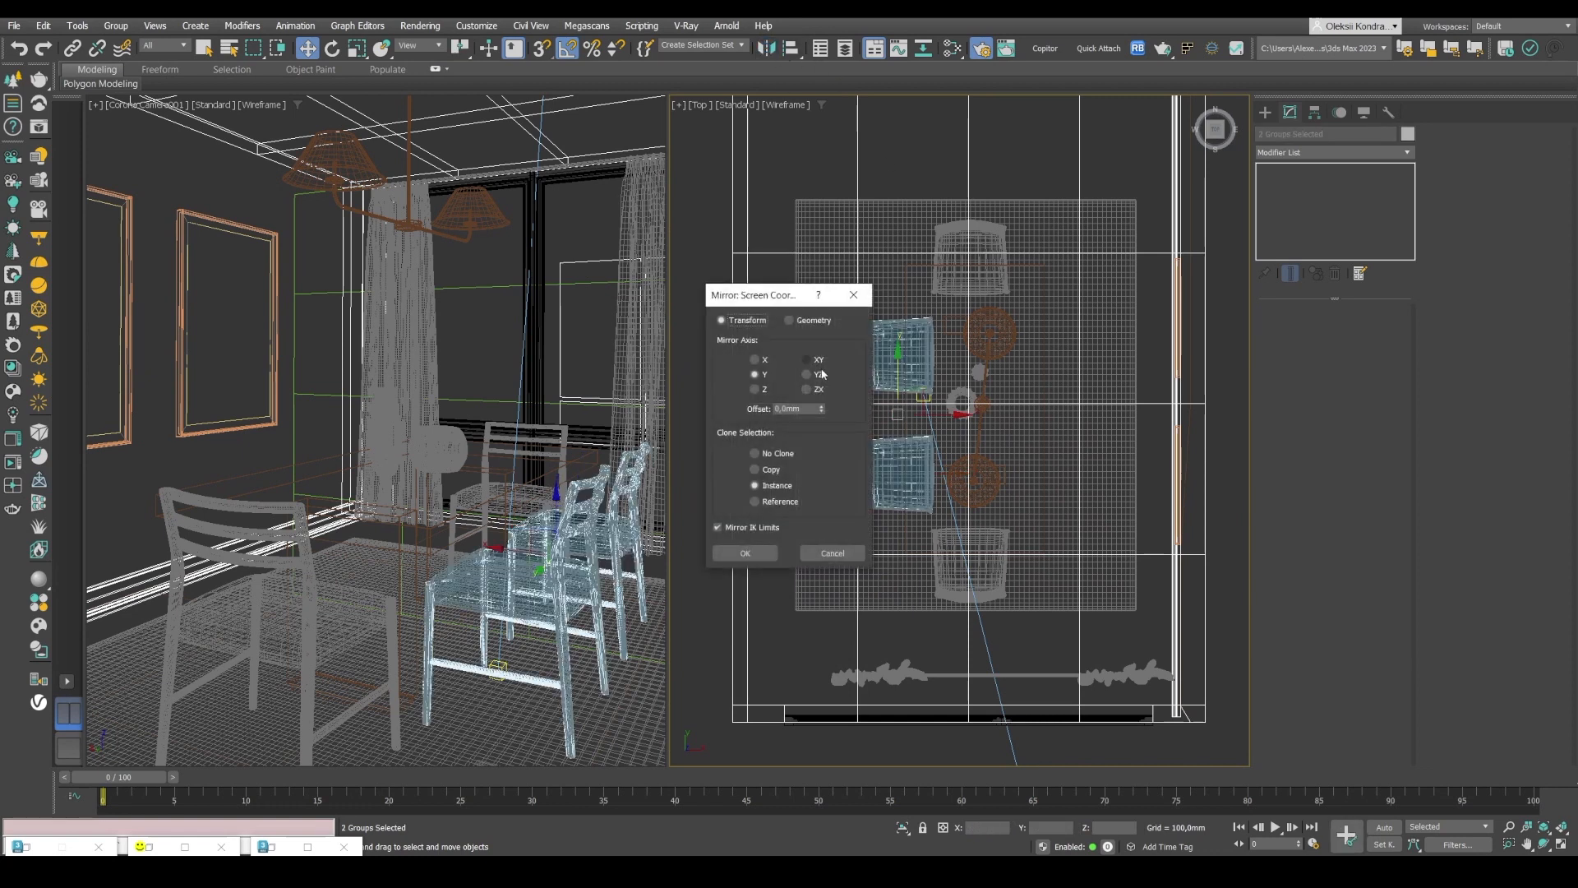
left_click(762, 362)
left_click(744, 552)
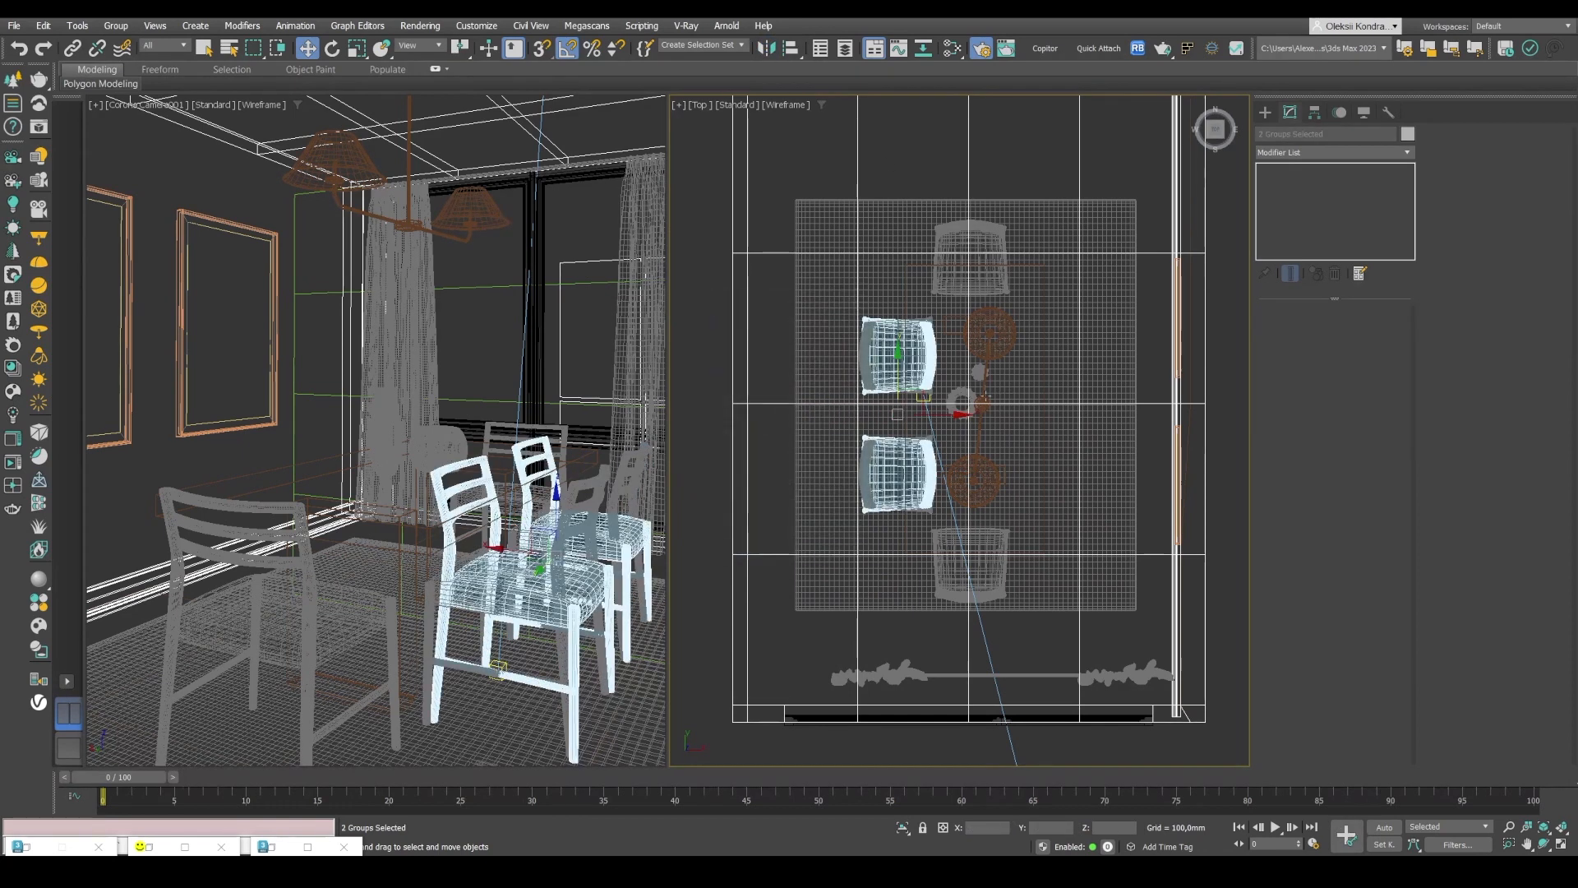
left_click_drag(939, 417, 1094, 401)
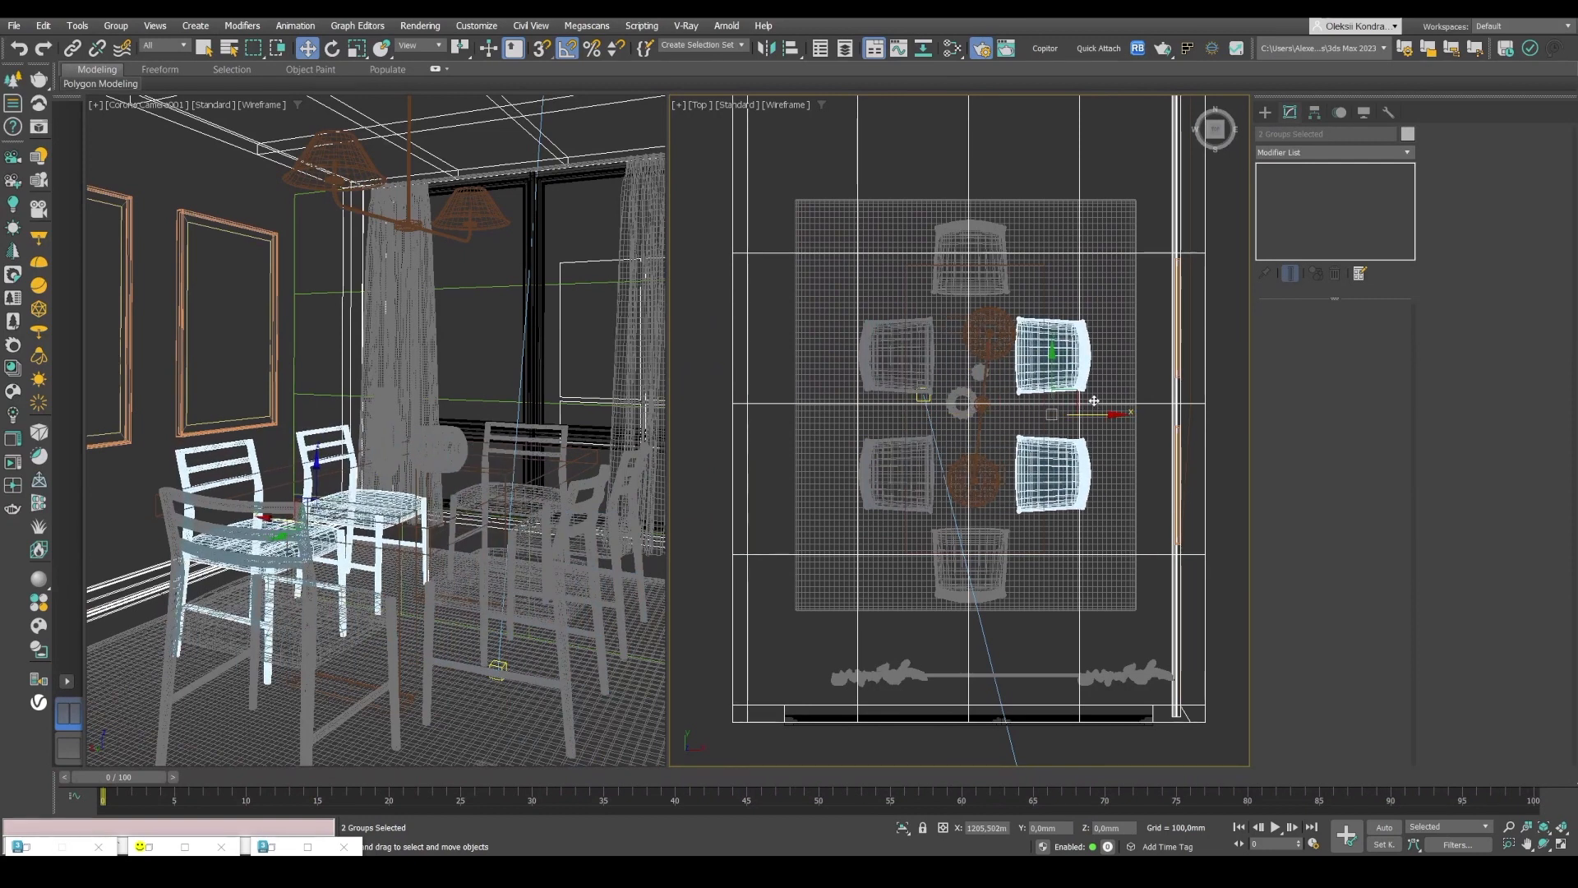
- Deselect the chairs and show the camera view with default shading to compare the arrangement with the reference photo
left_click(775, 342)
key("F3")
key("F3")
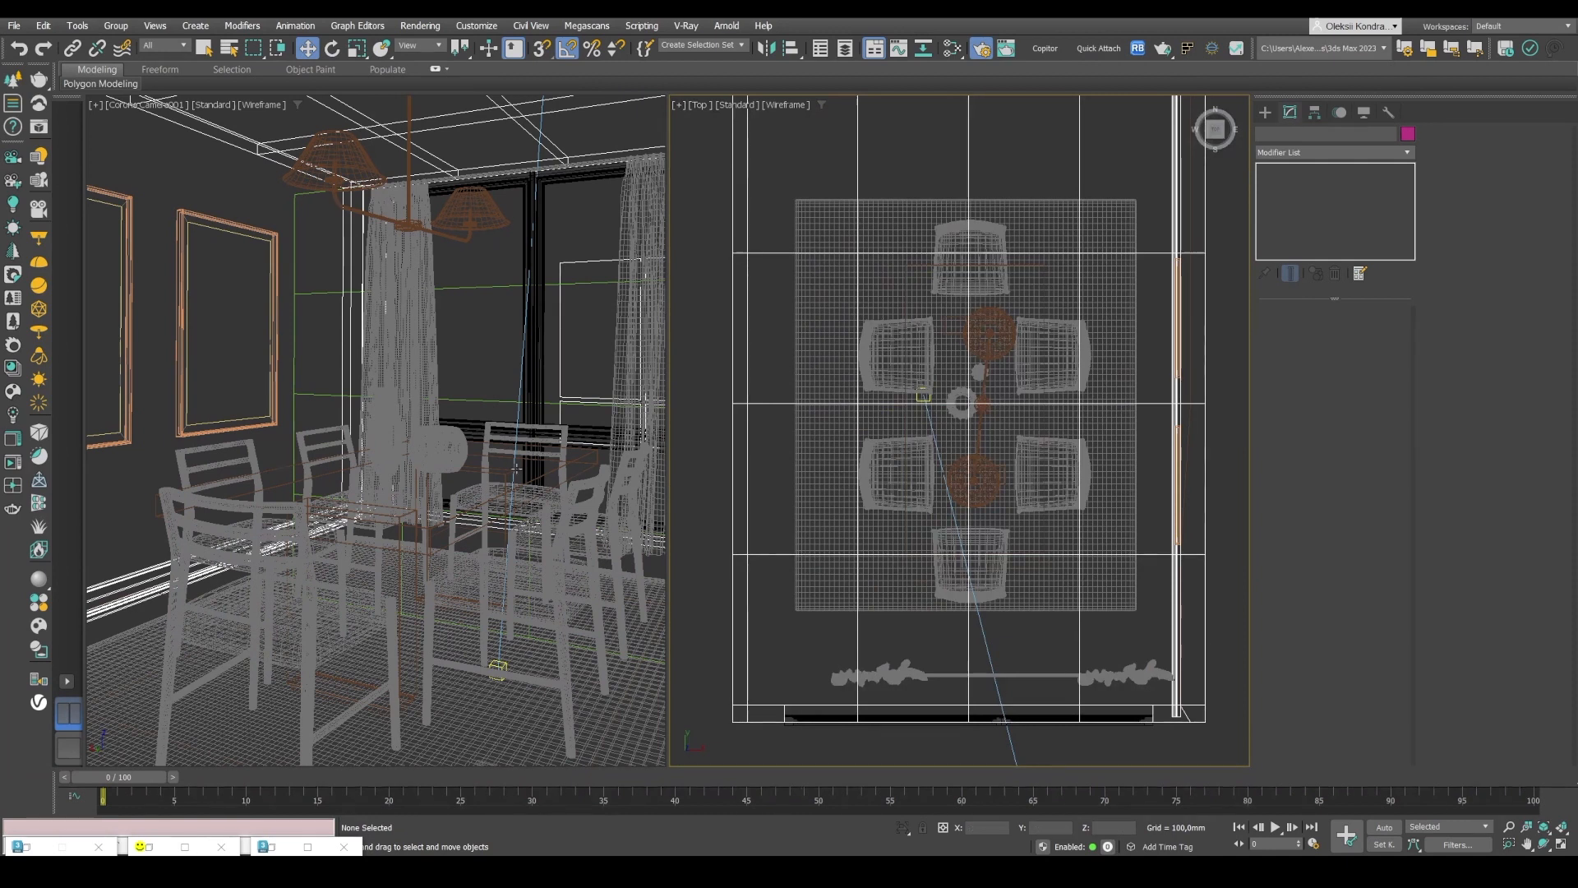
left_click(452, 353)
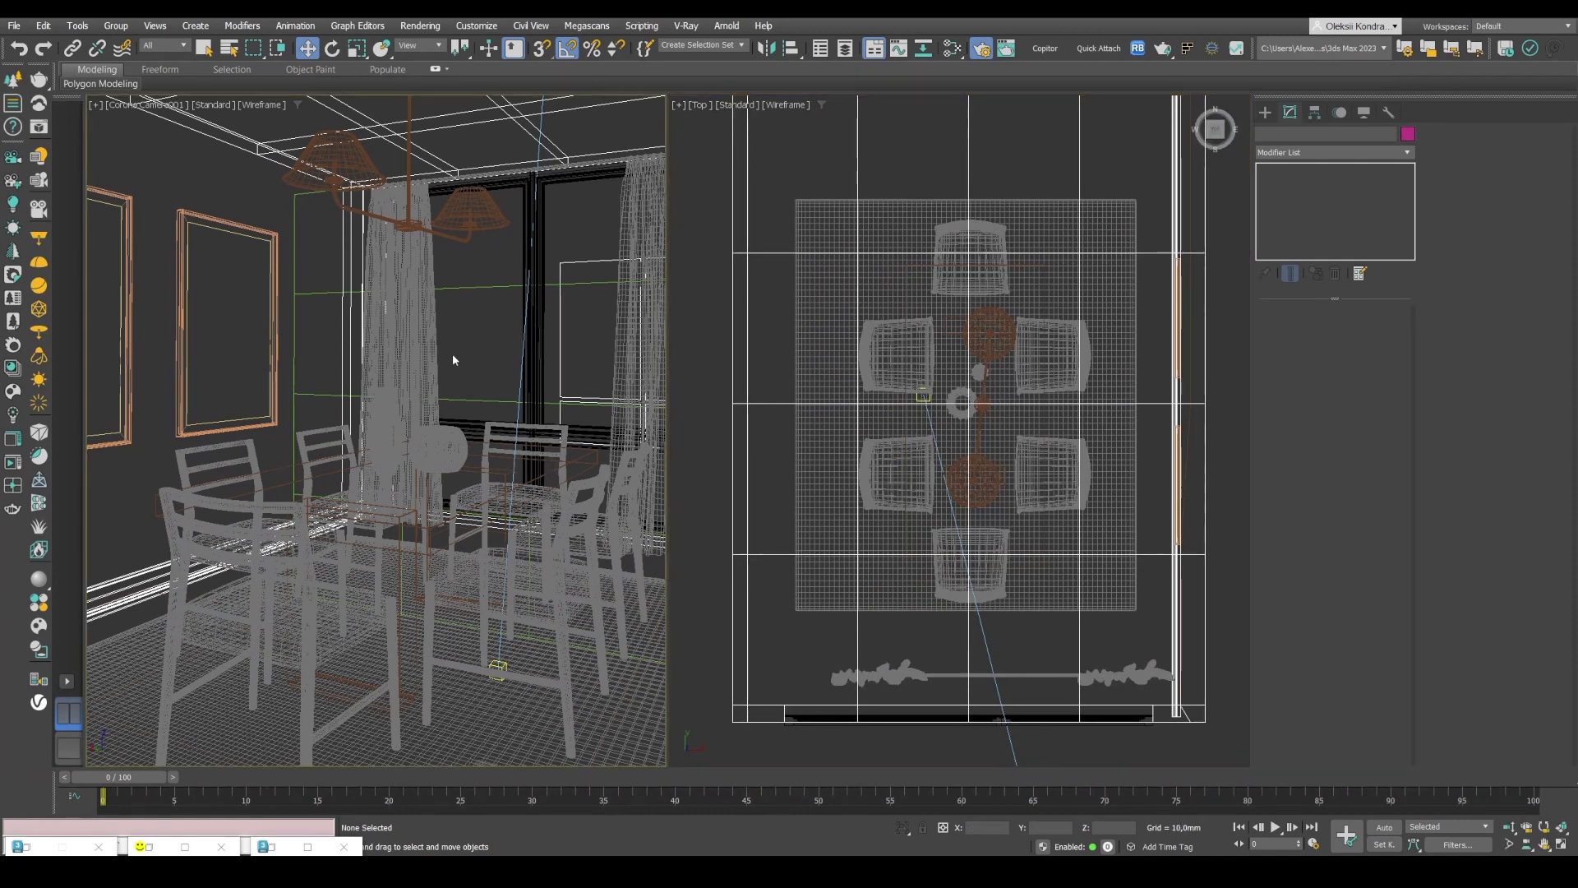
key("F3")
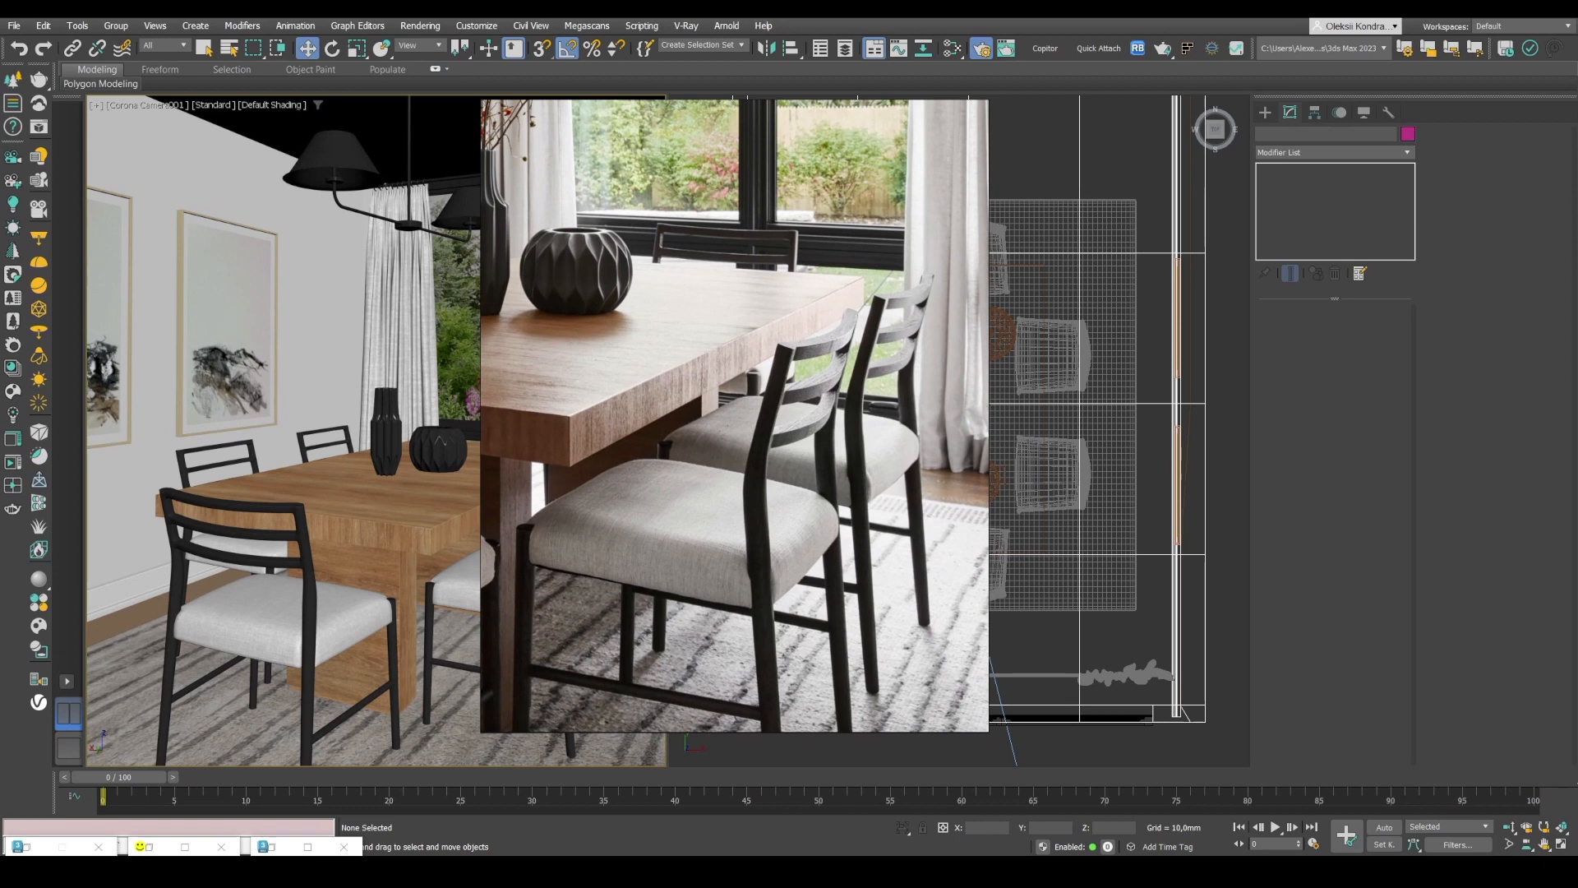
- Select the bottom row of vertices on the curtain near the chairs, working in a front wireframe view
left_click(635, 412)
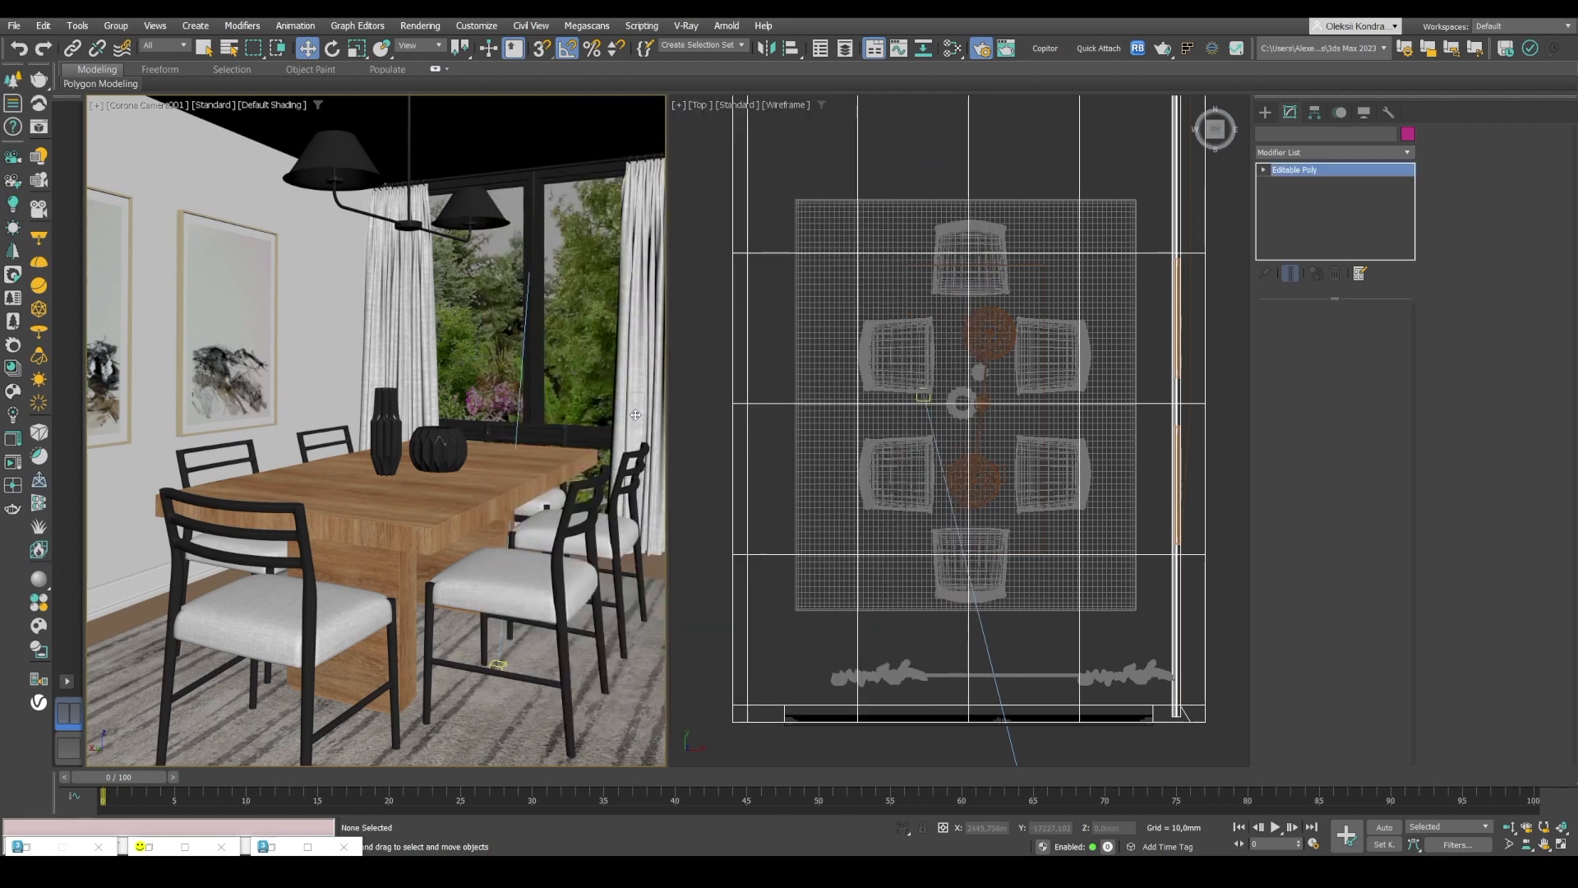
left_click(1288, 329)
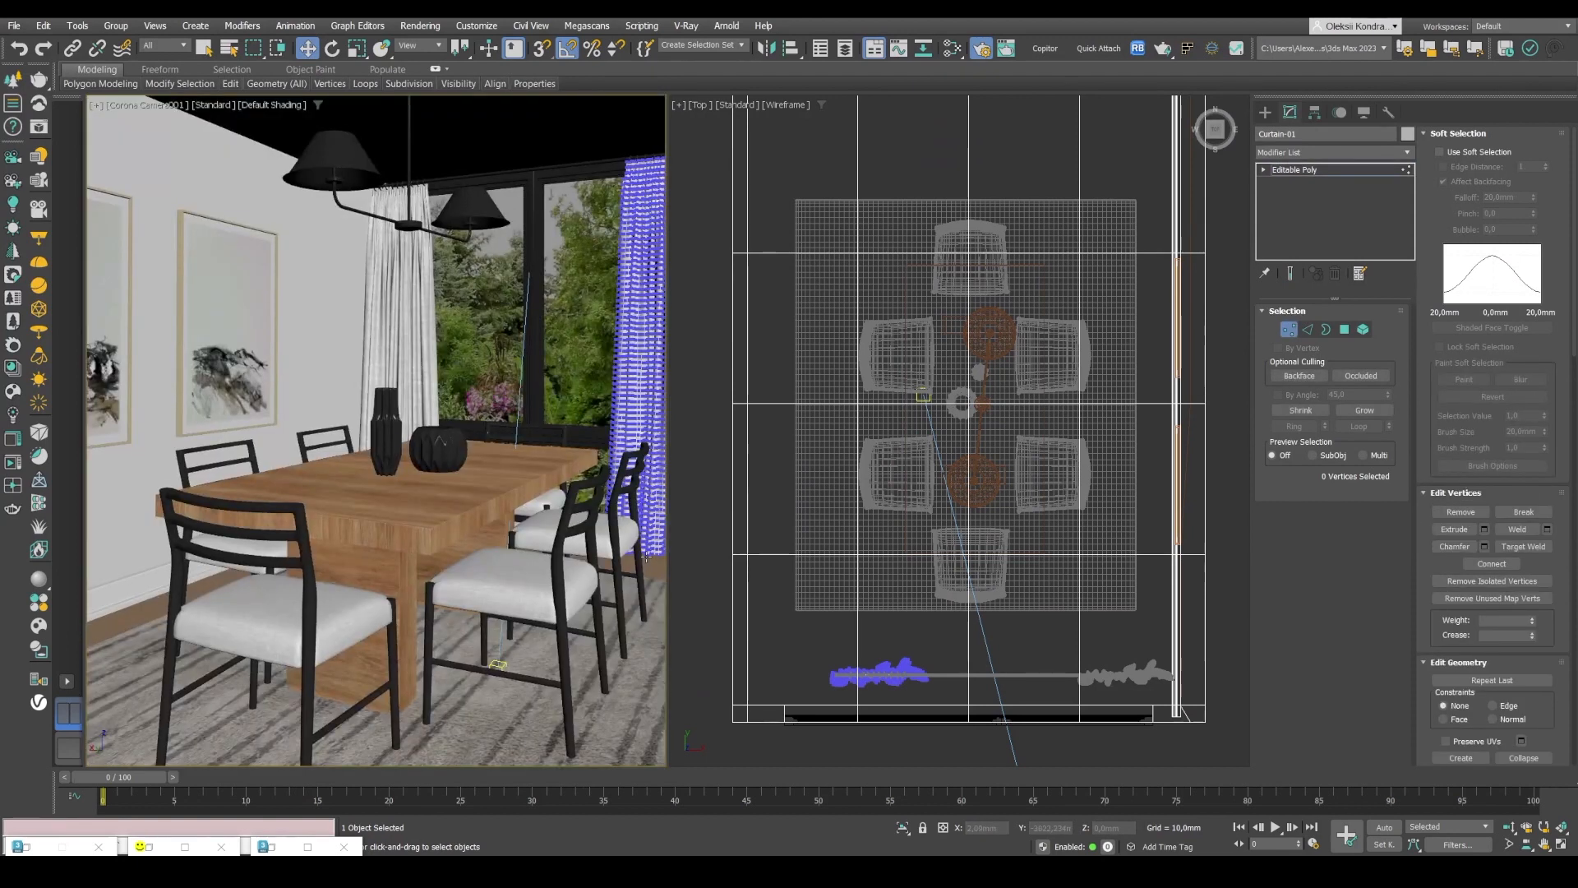
key("f")
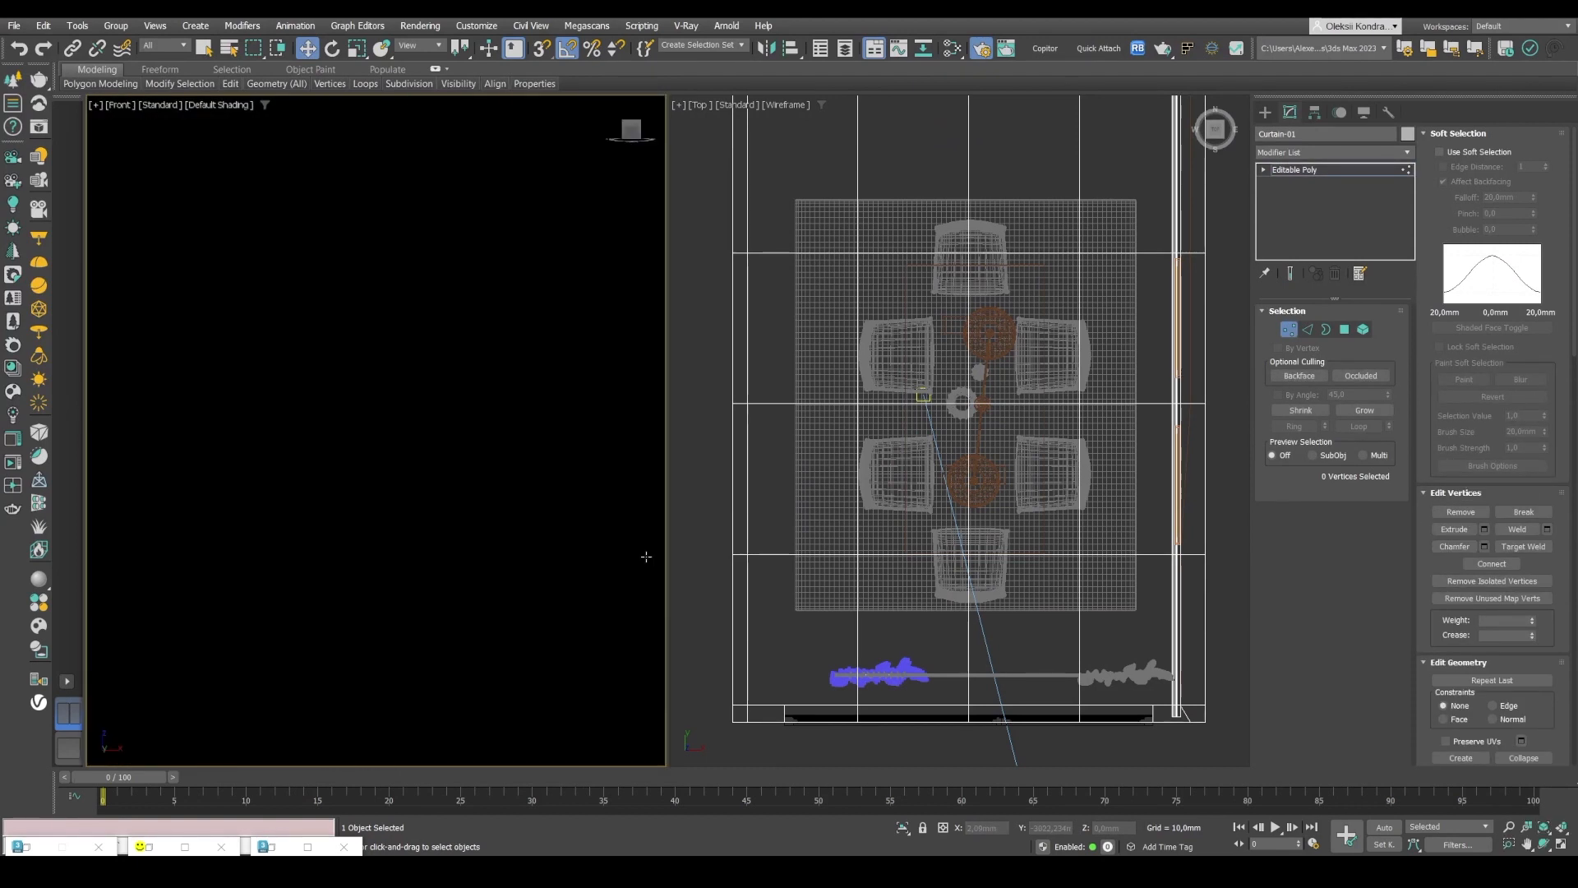
key("F3")
scroll(317, 605, "up", 10)
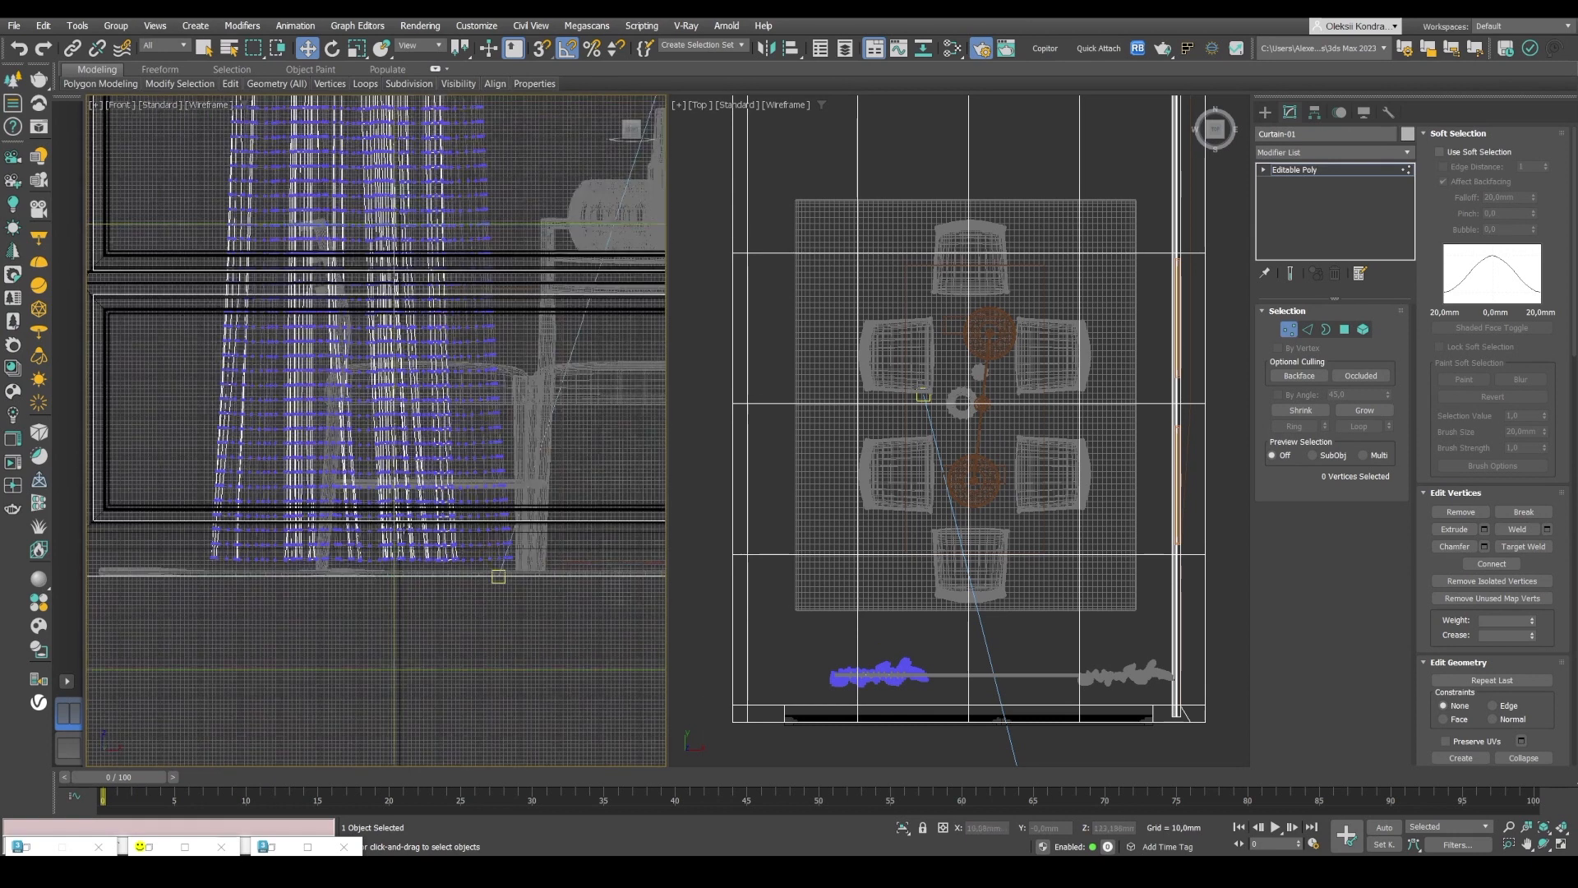
left_click_drag(582, 569, 157, 545)
- Lower the curtain's hem to the floor using soft selection with a 379.6 mm falloff, and return to the shaded camera view
left_click(1447, 156)
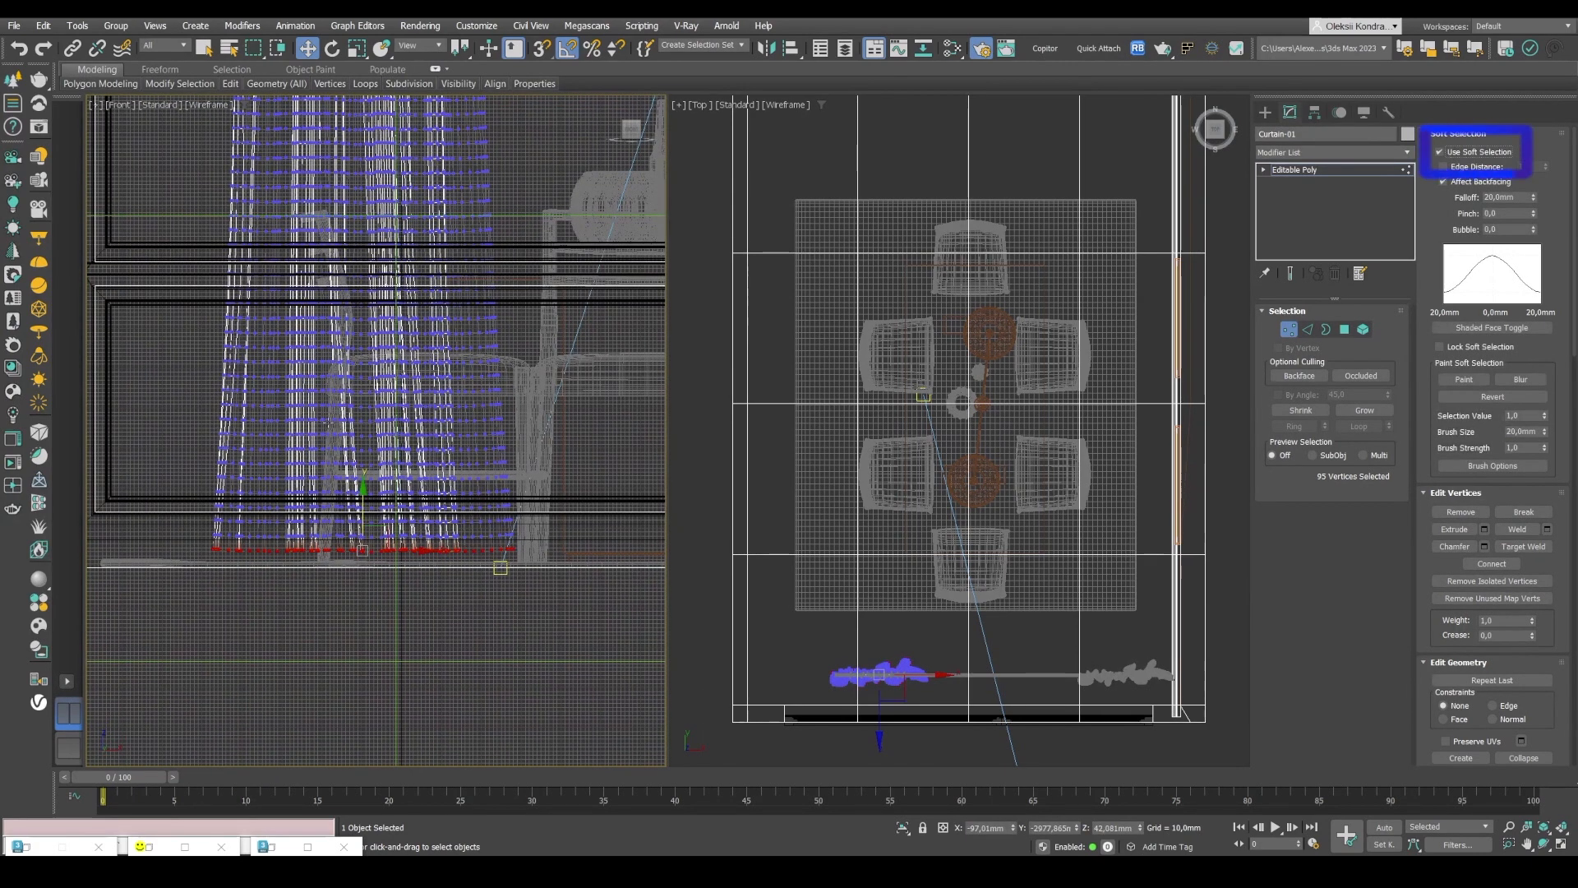
left_click_drag(1530, 199, 1416, 791)
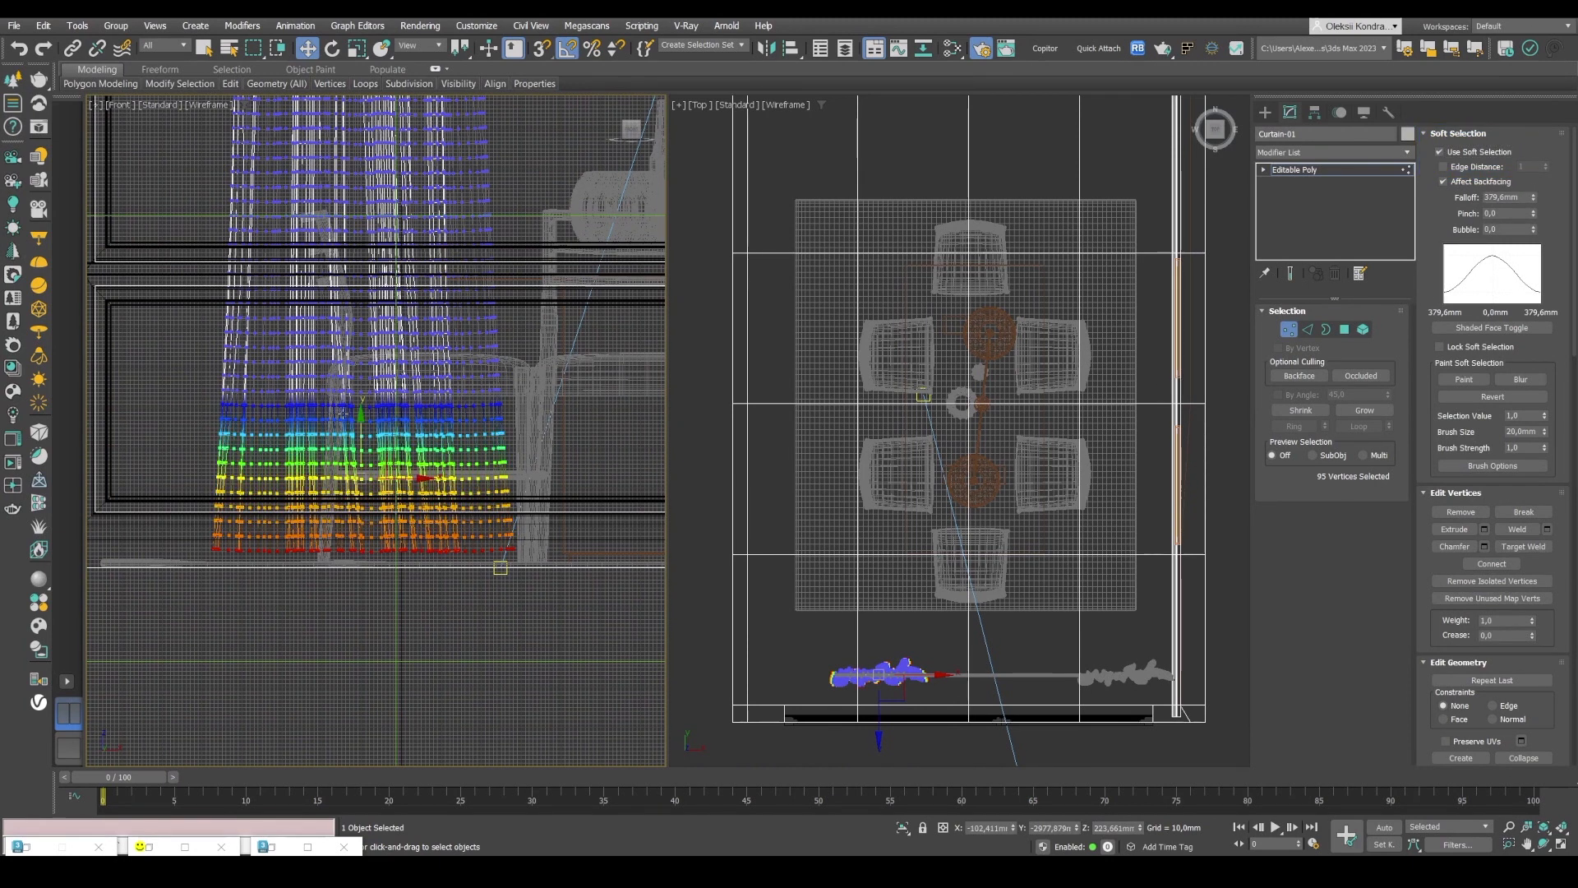
left_click_drag(361, 441, 363, 455)
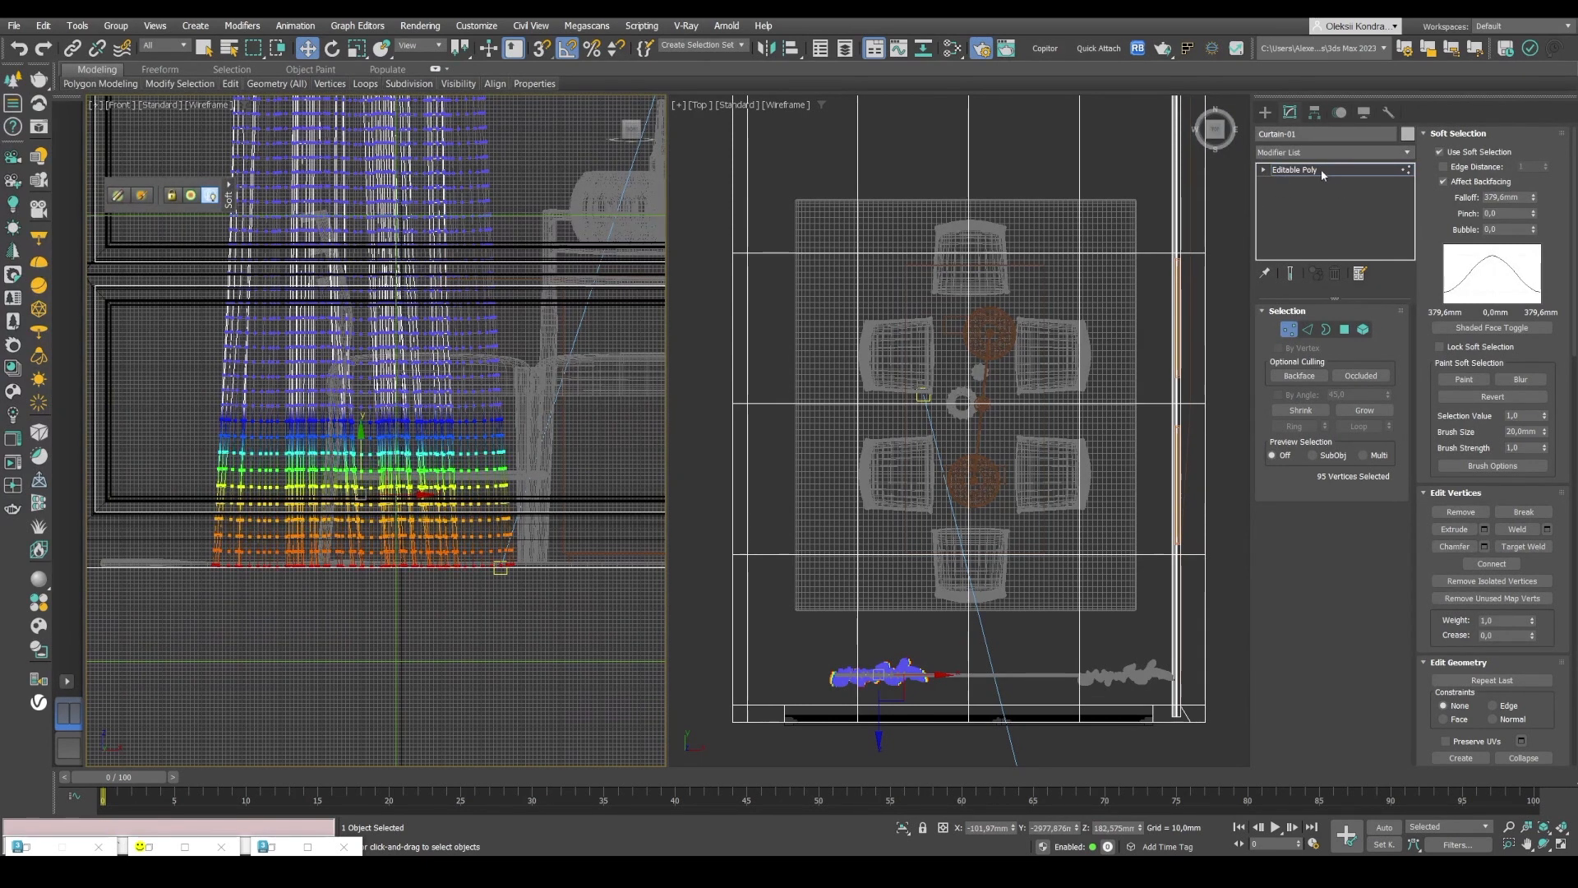
left_click(1320, 169)
left_click(606, 469)
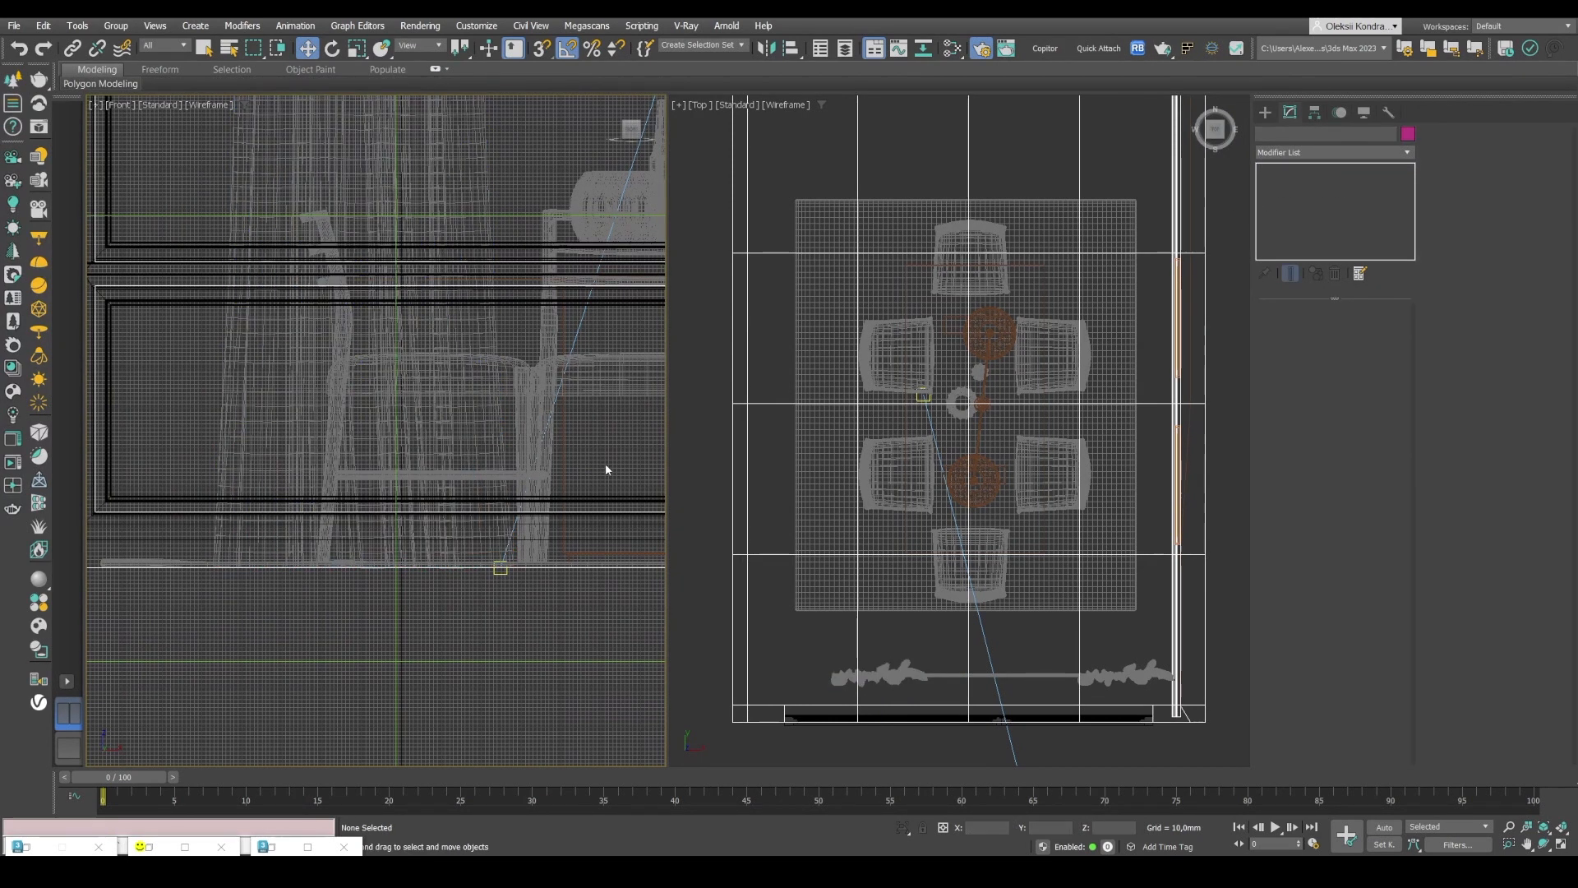
key("c")
key("F3")
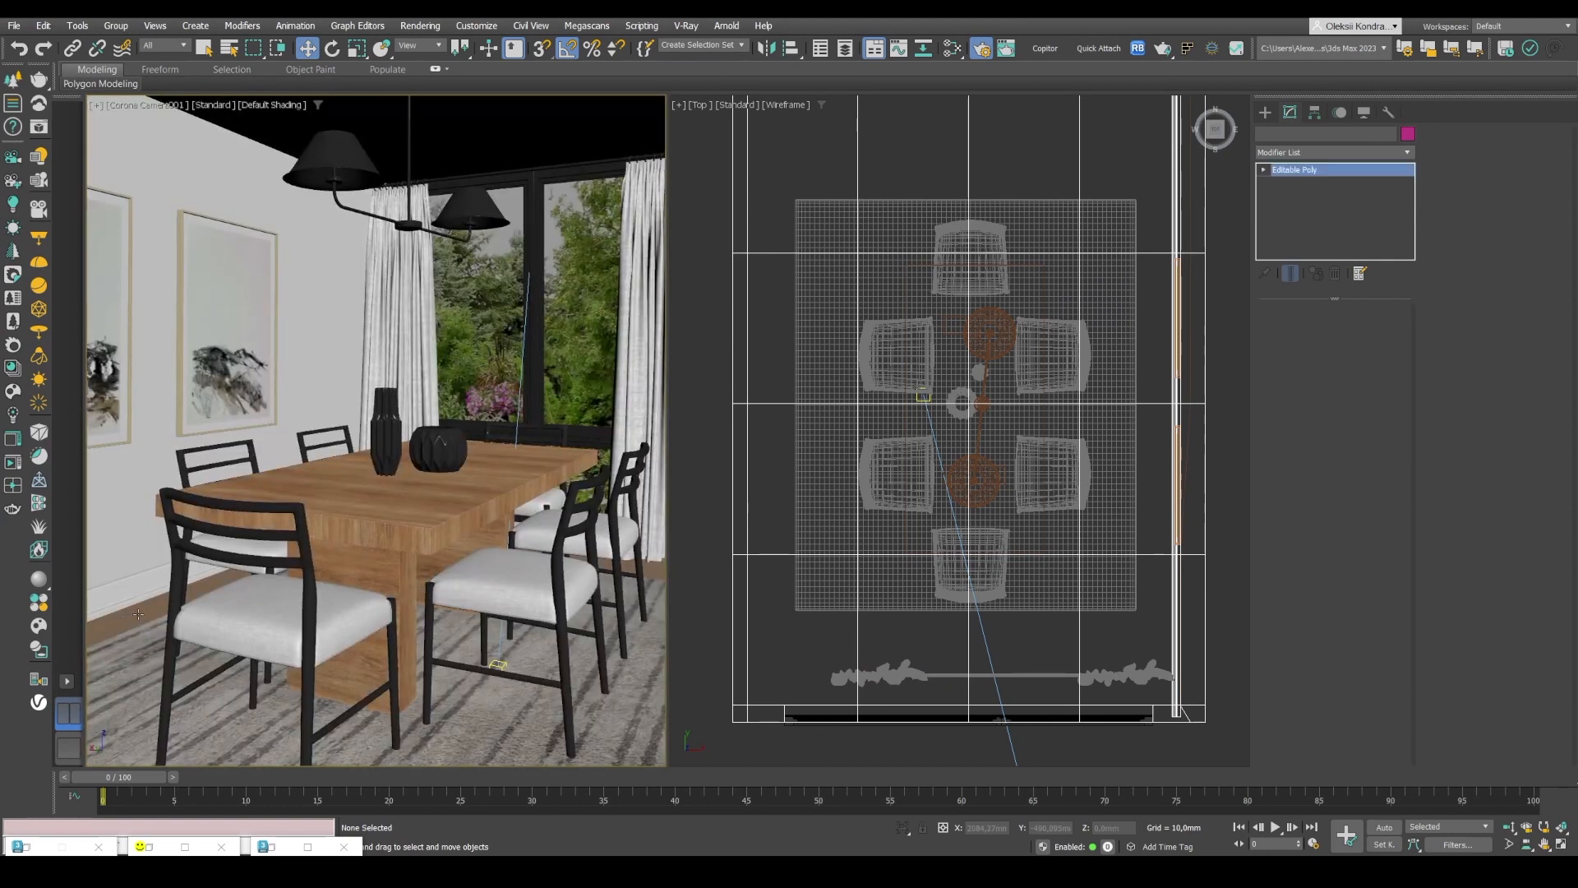
- Select the floor and add a new CoronaPhysicalMtl in an empty area of the Slate Material Editor
left_click(139, 614)
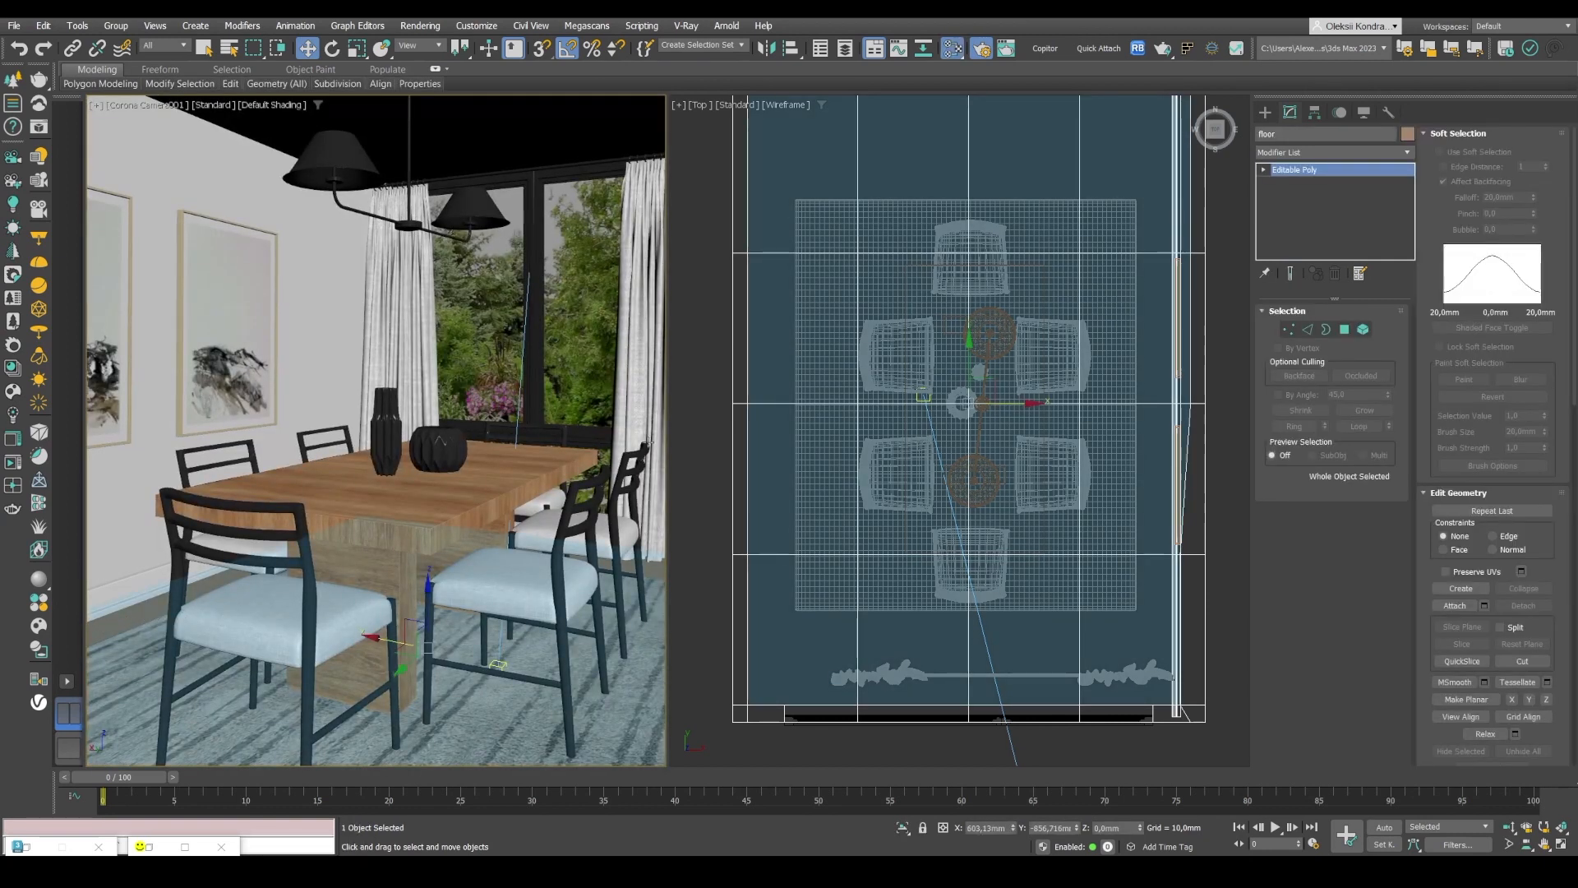
key("m")
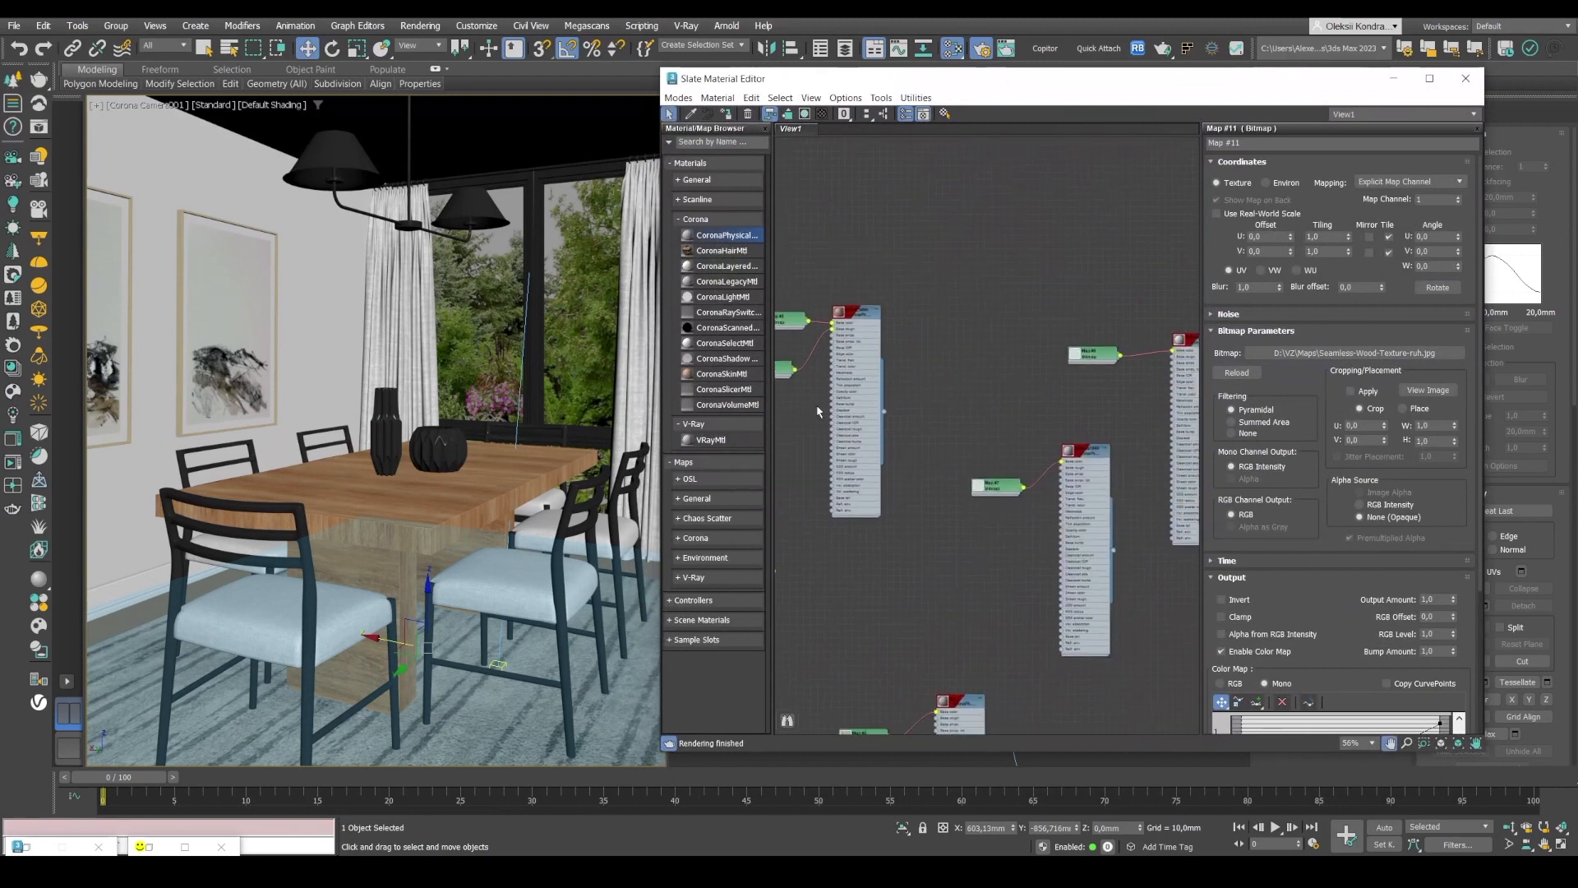
middle_click_drag(870, 368, 1024, 451)
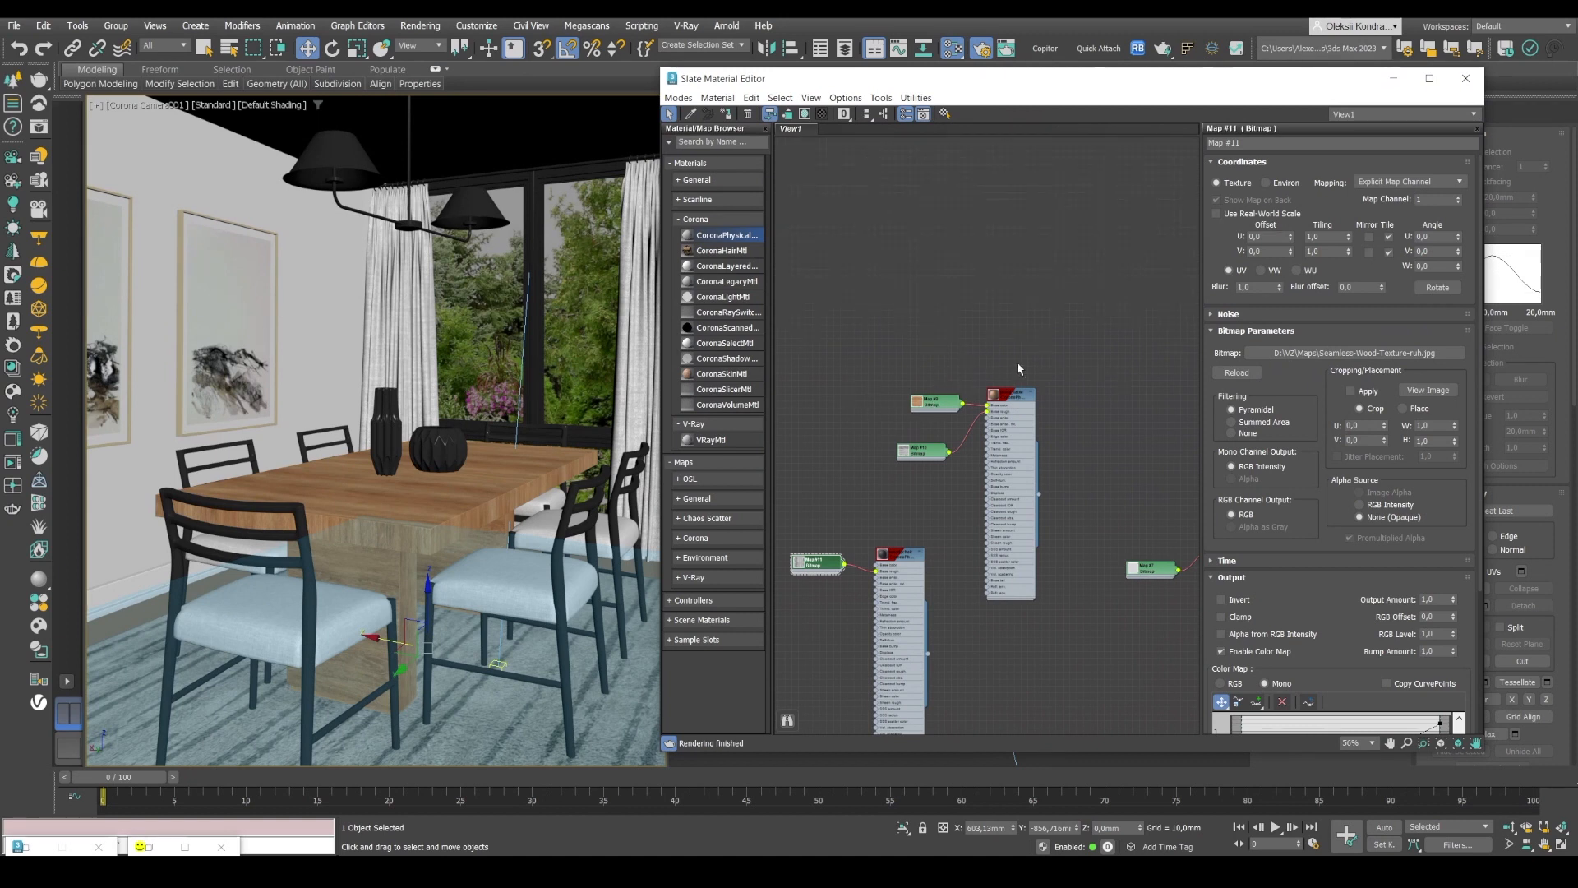
middle_click_drag(918, 285, 1064, 370)
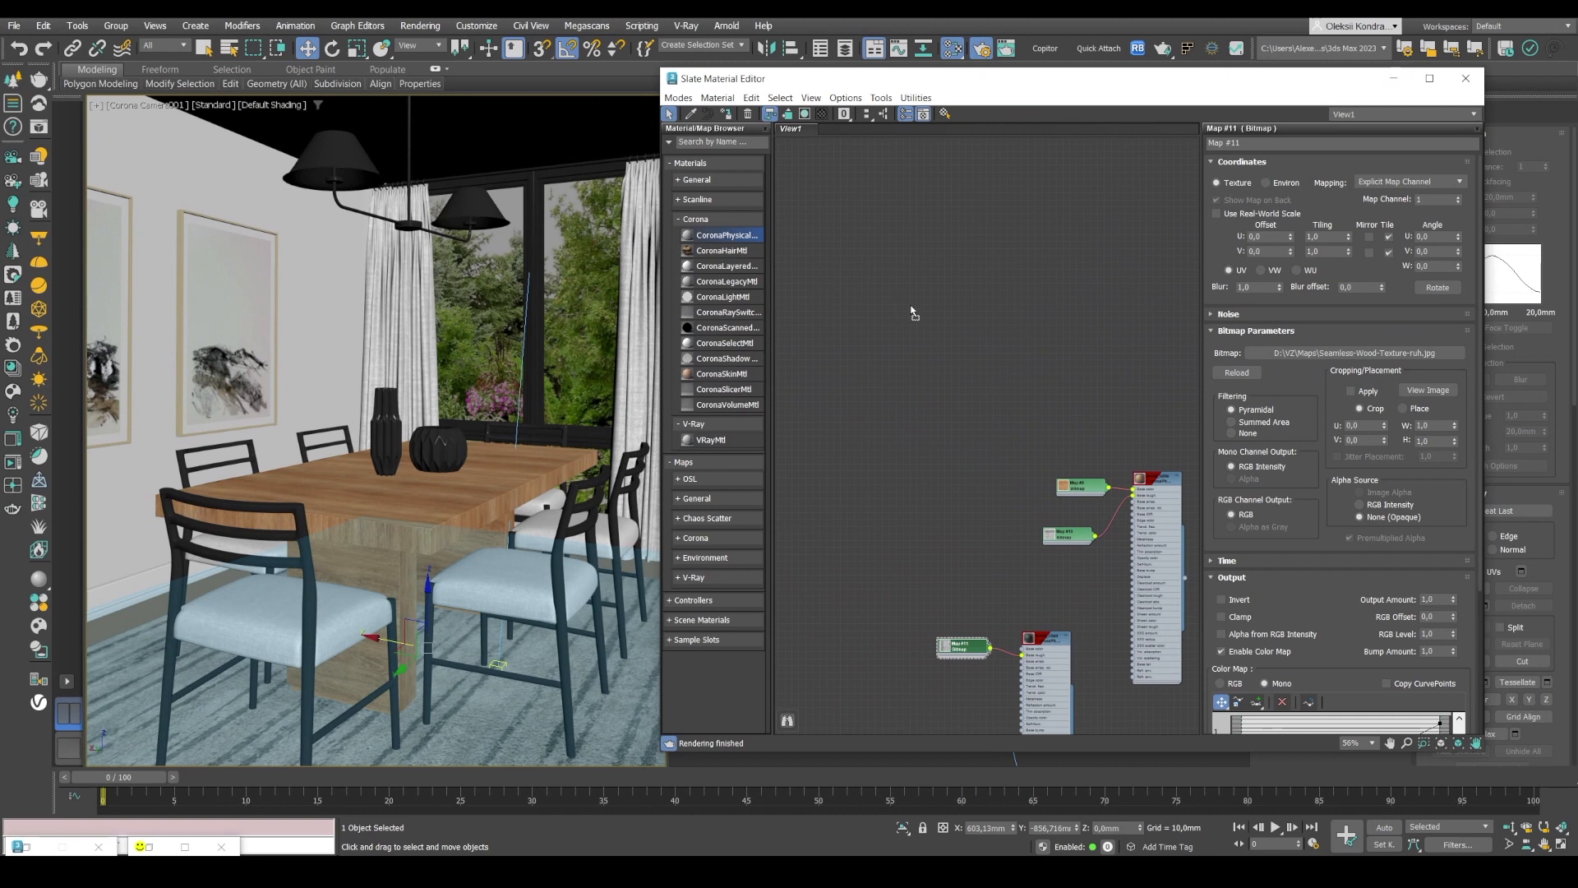
left_click(943, 372)
- Copy the Seamless-Wood-Texture-3.jpg bitmap, link it to the new material's base color and open the material's parameters
double_click(1077, 489)
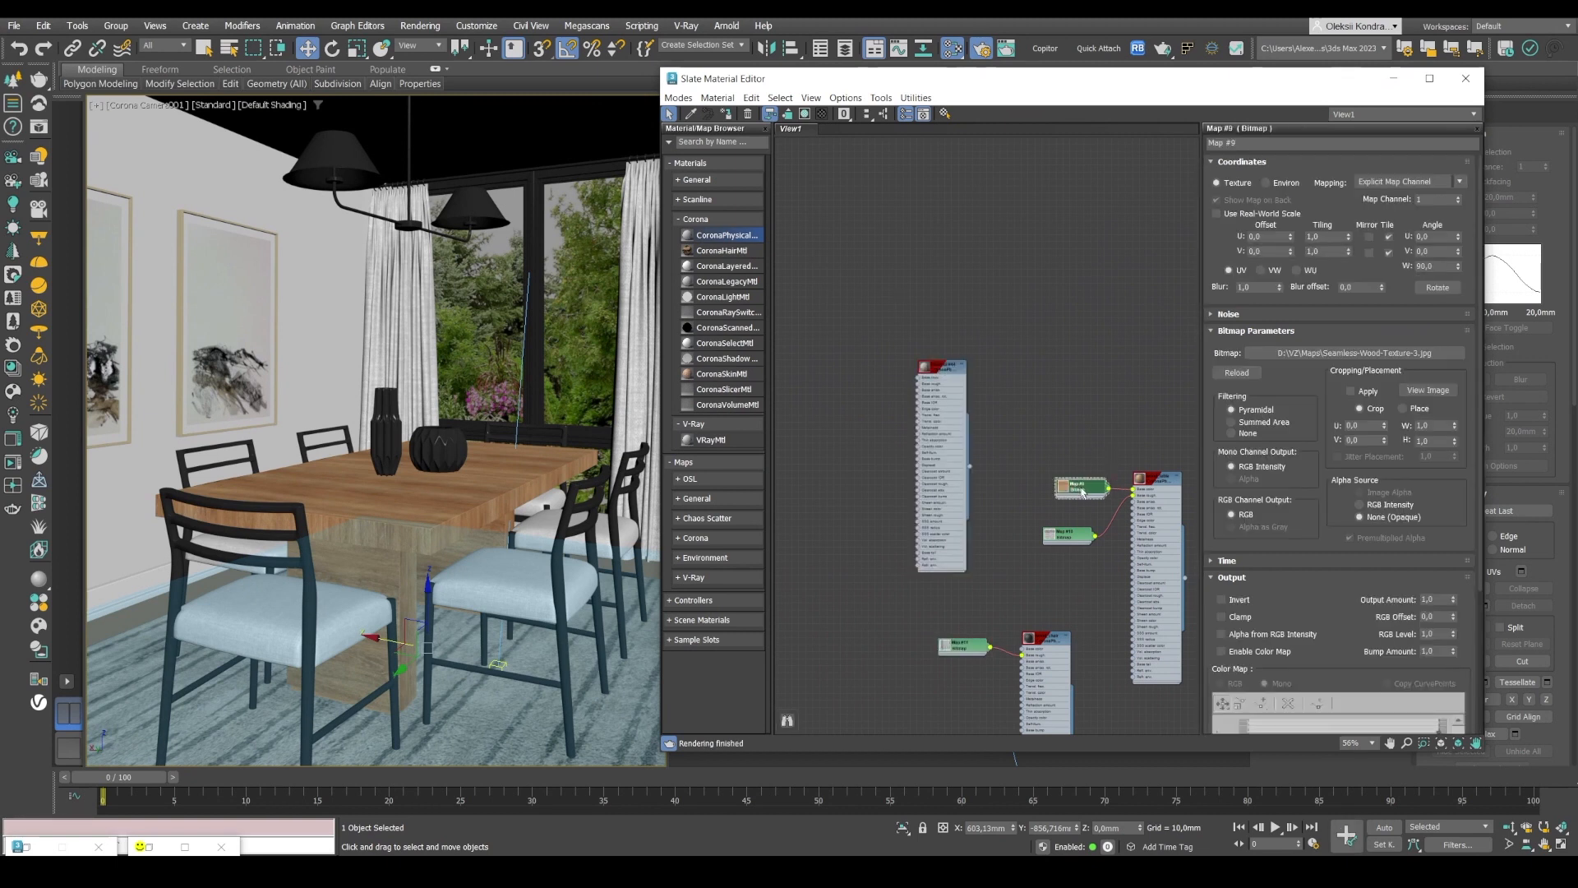
mouse_move(1081, 492)
left_mouse_down("shift")
mouse_move(859, 370)
mouse_move(945, 380)
left_mouse_up("shift")
scroll(902, 380, "up", 5)
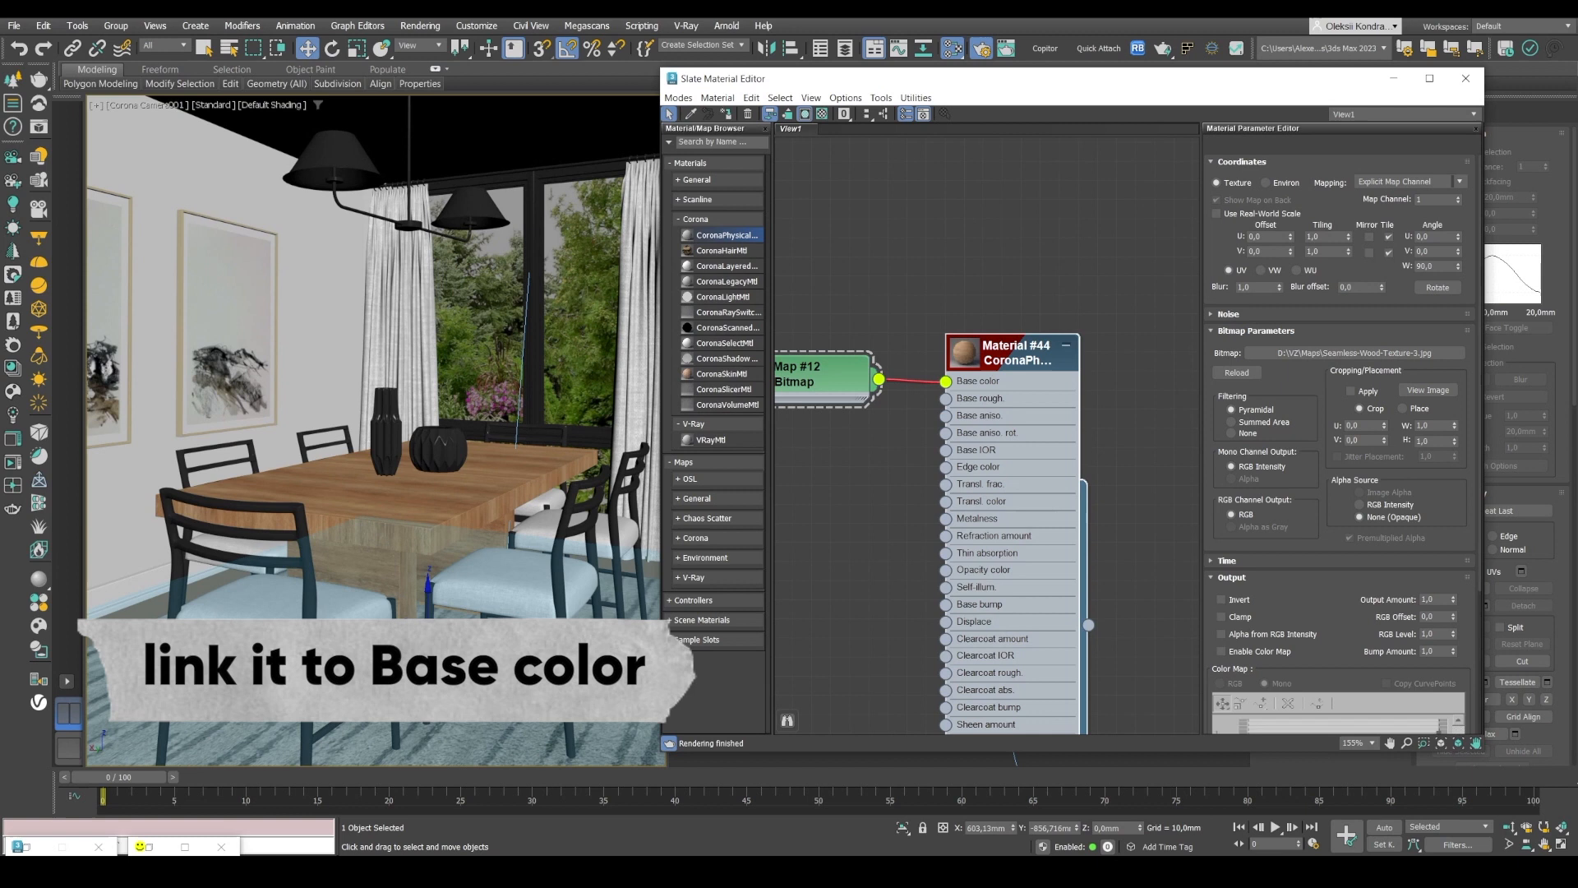
double_click(1016, 354)
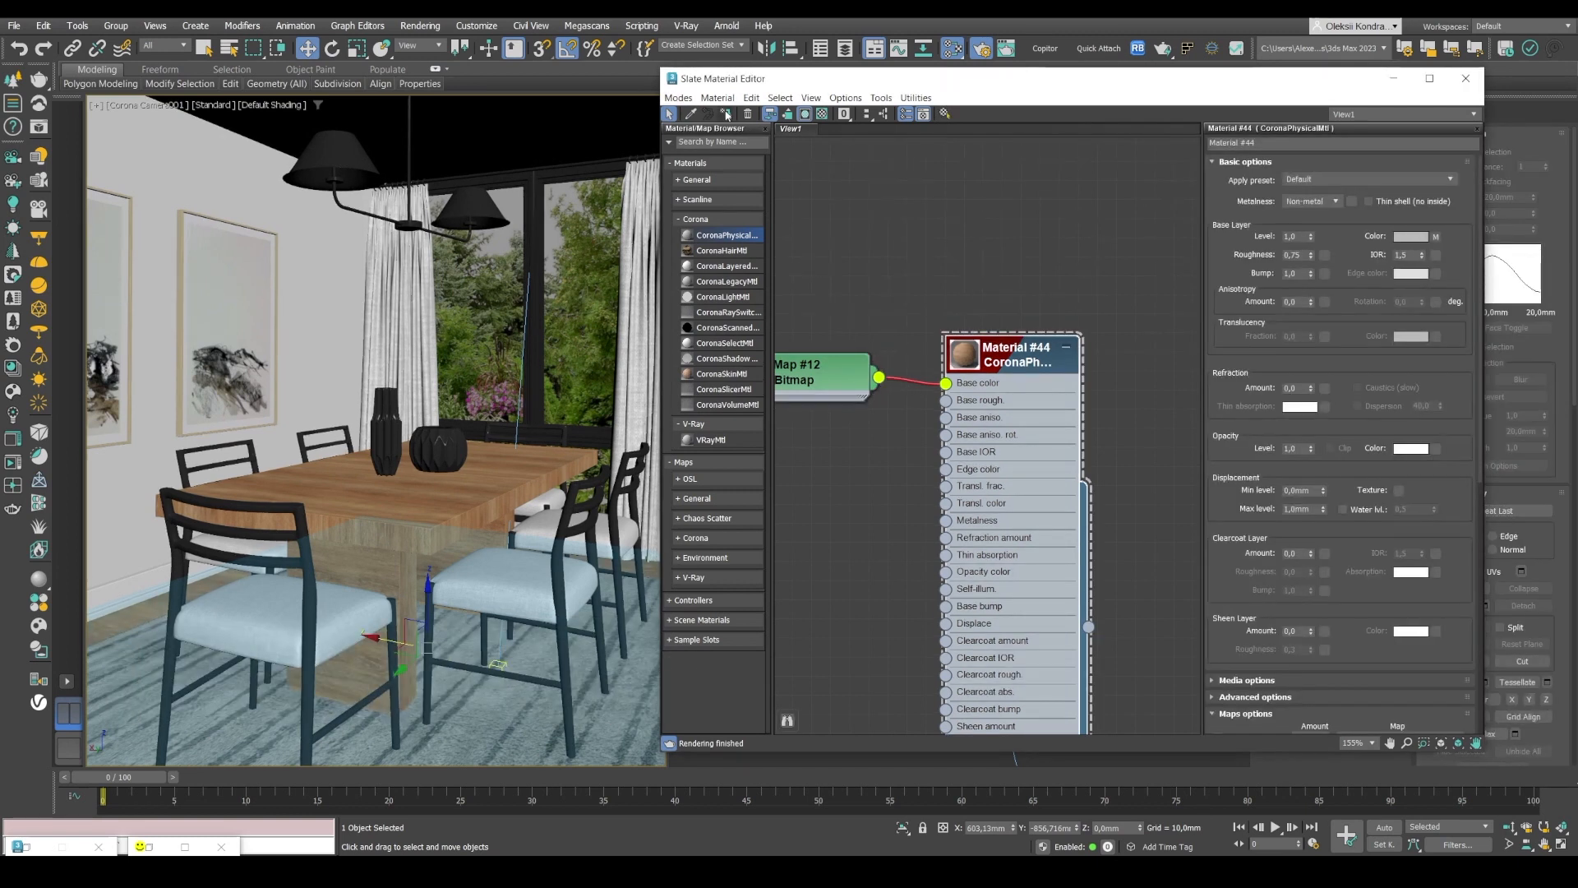
left_click_drag(1184, 86, 888, 97)
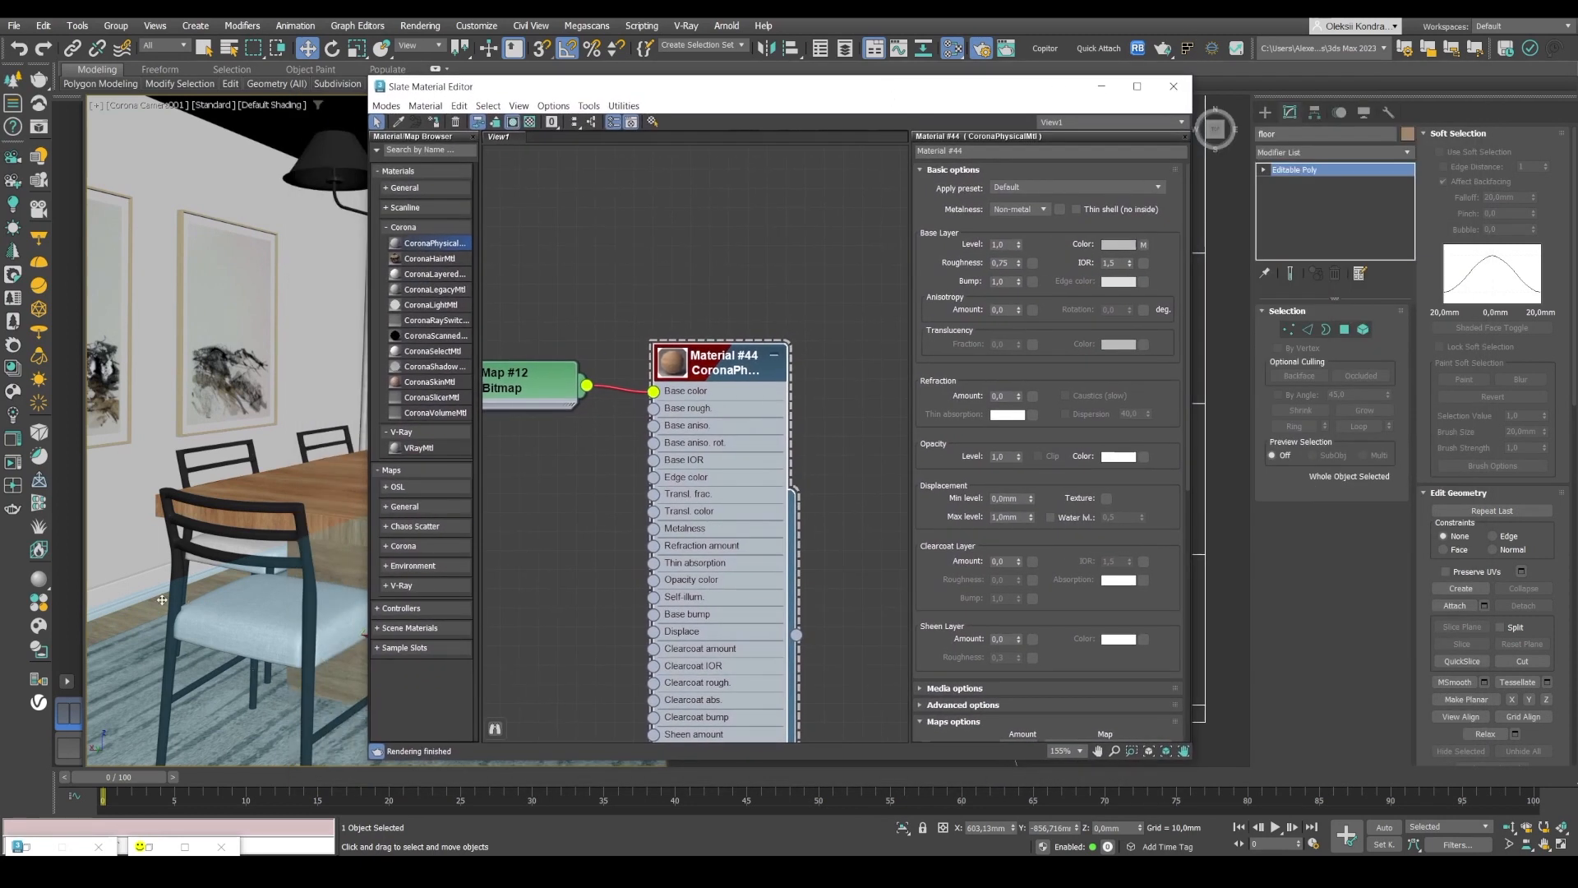
- Add a UVW Map modifier to the floor and activate its Gizmo sub-object level
left_click(1310, 153)
key("u")
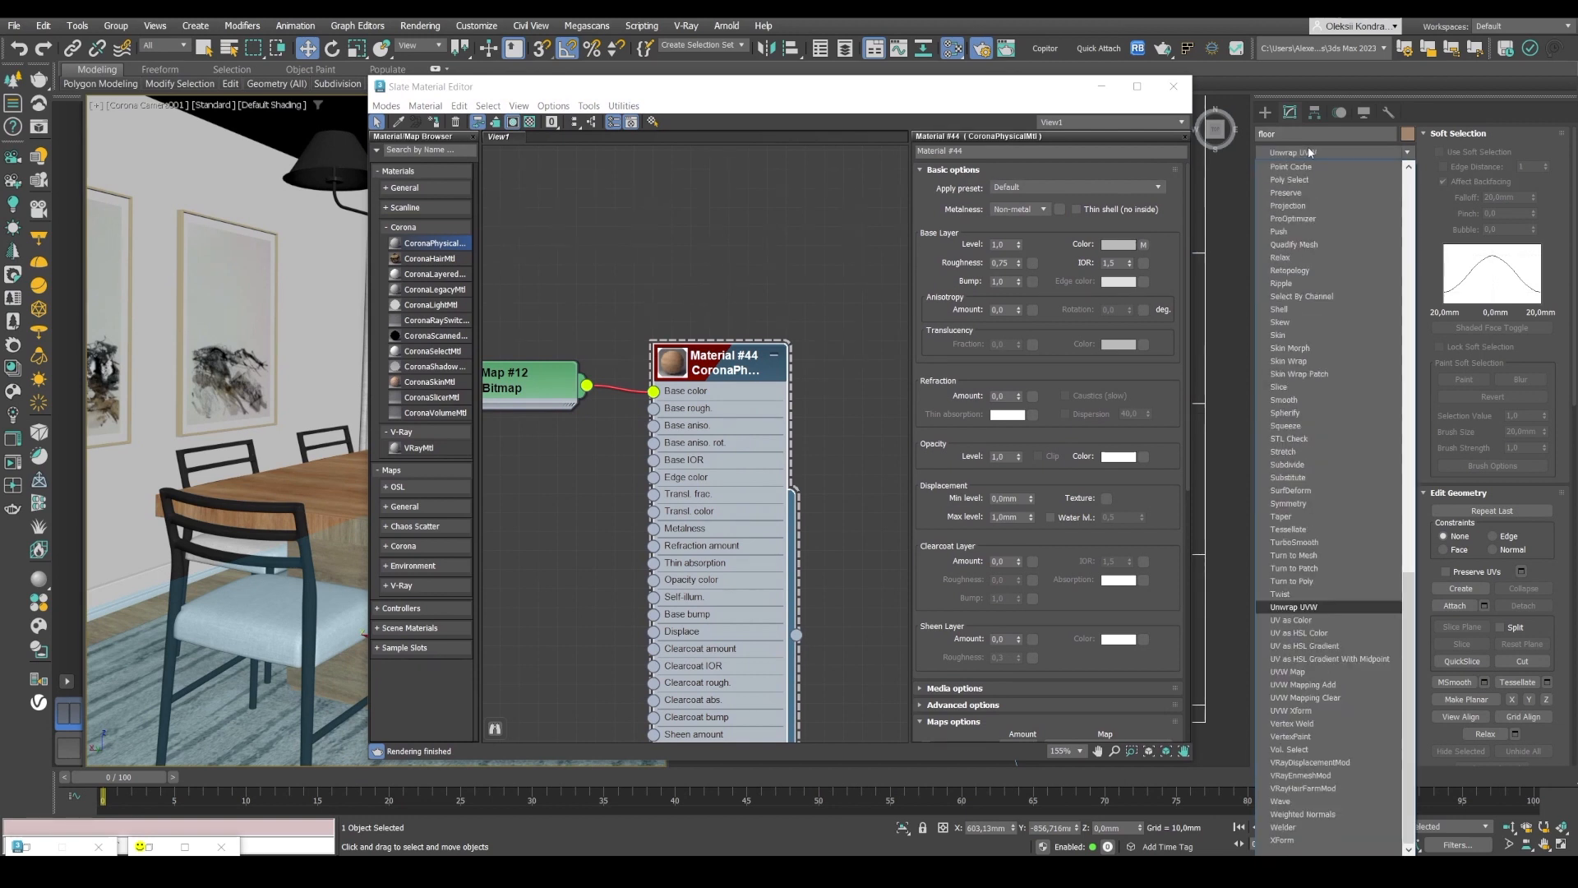
left_click(1287, 672)
left_click(1278, 170)
left_click(1315, 184)
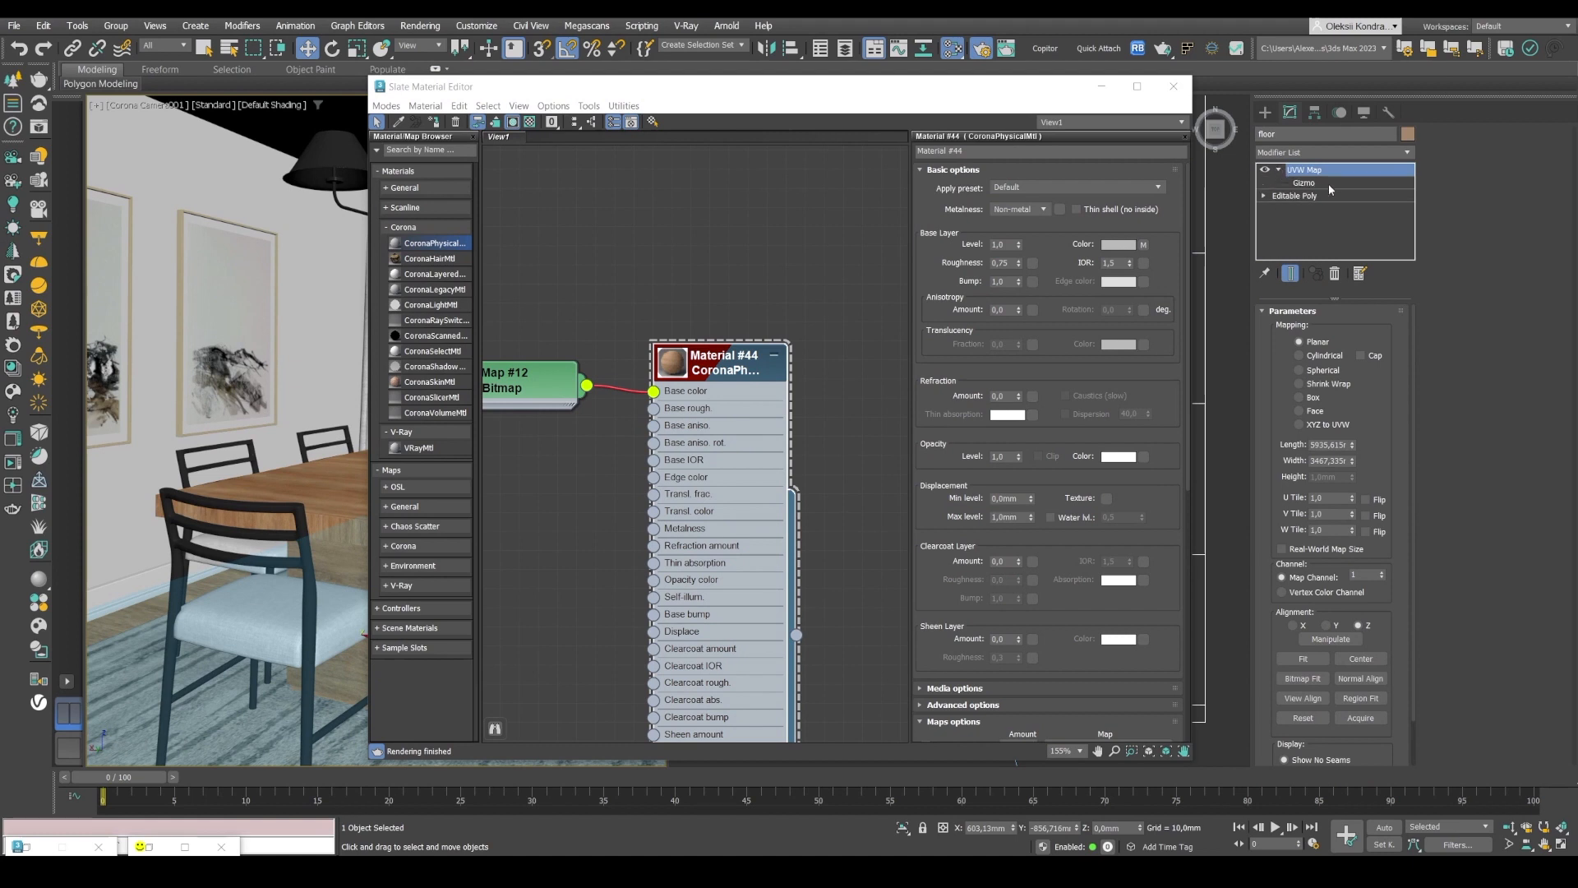
- Scale the floor's UVW Map gizmo in the camera view to adjust the size of the wood texture
left_click(357, 50)
left_click_drag(475, 97, 1005, 101)
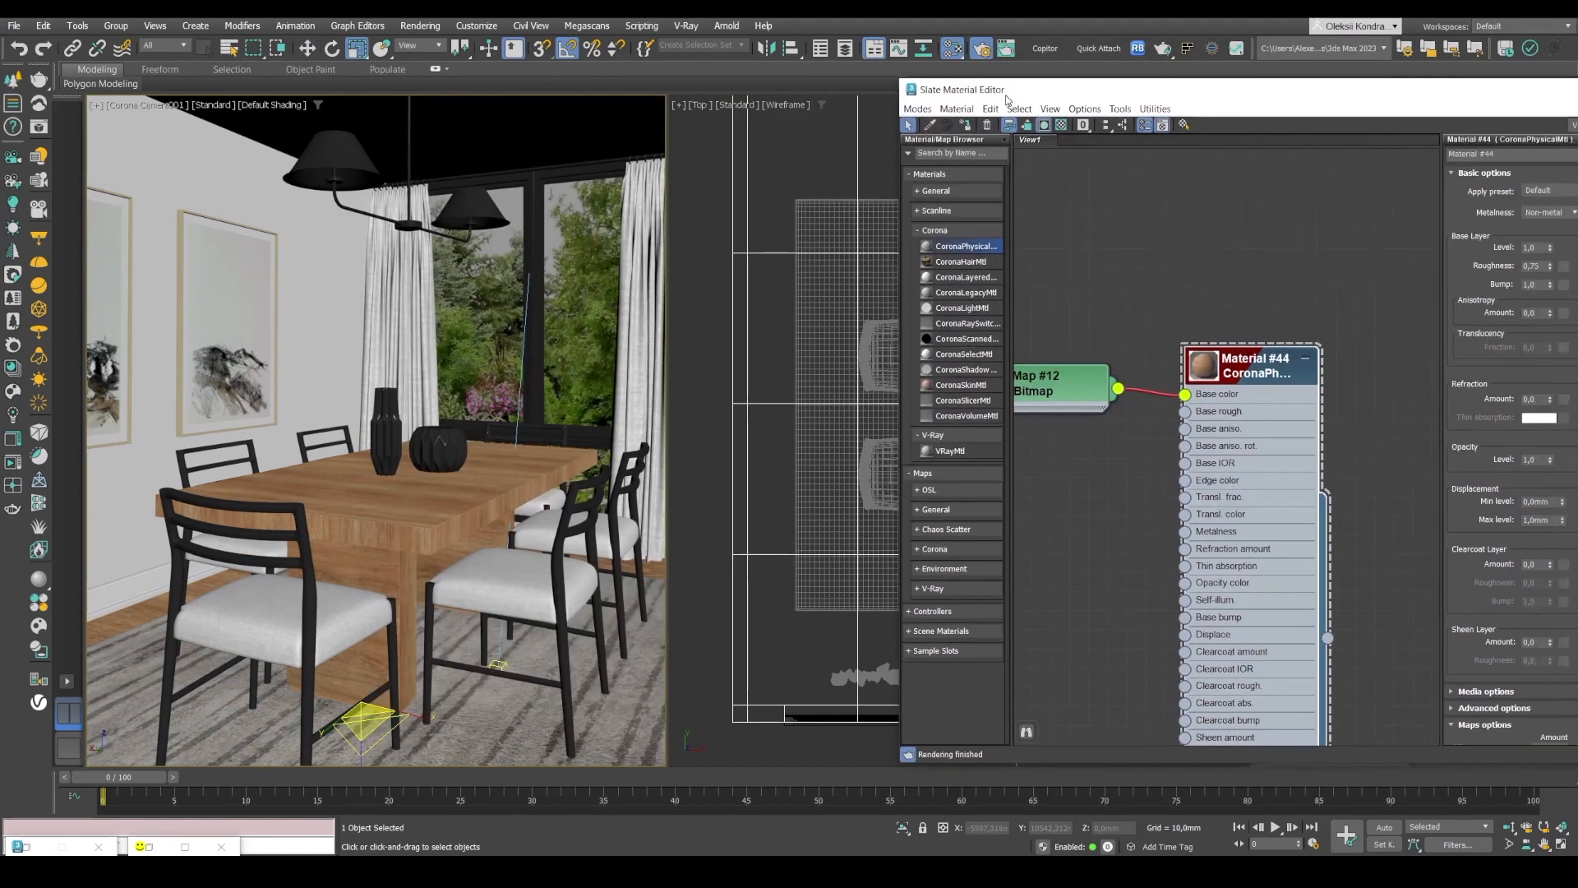
left_click_drag(365, 718, 355, 535)
left_click_drag(346, 392, 346, 393)
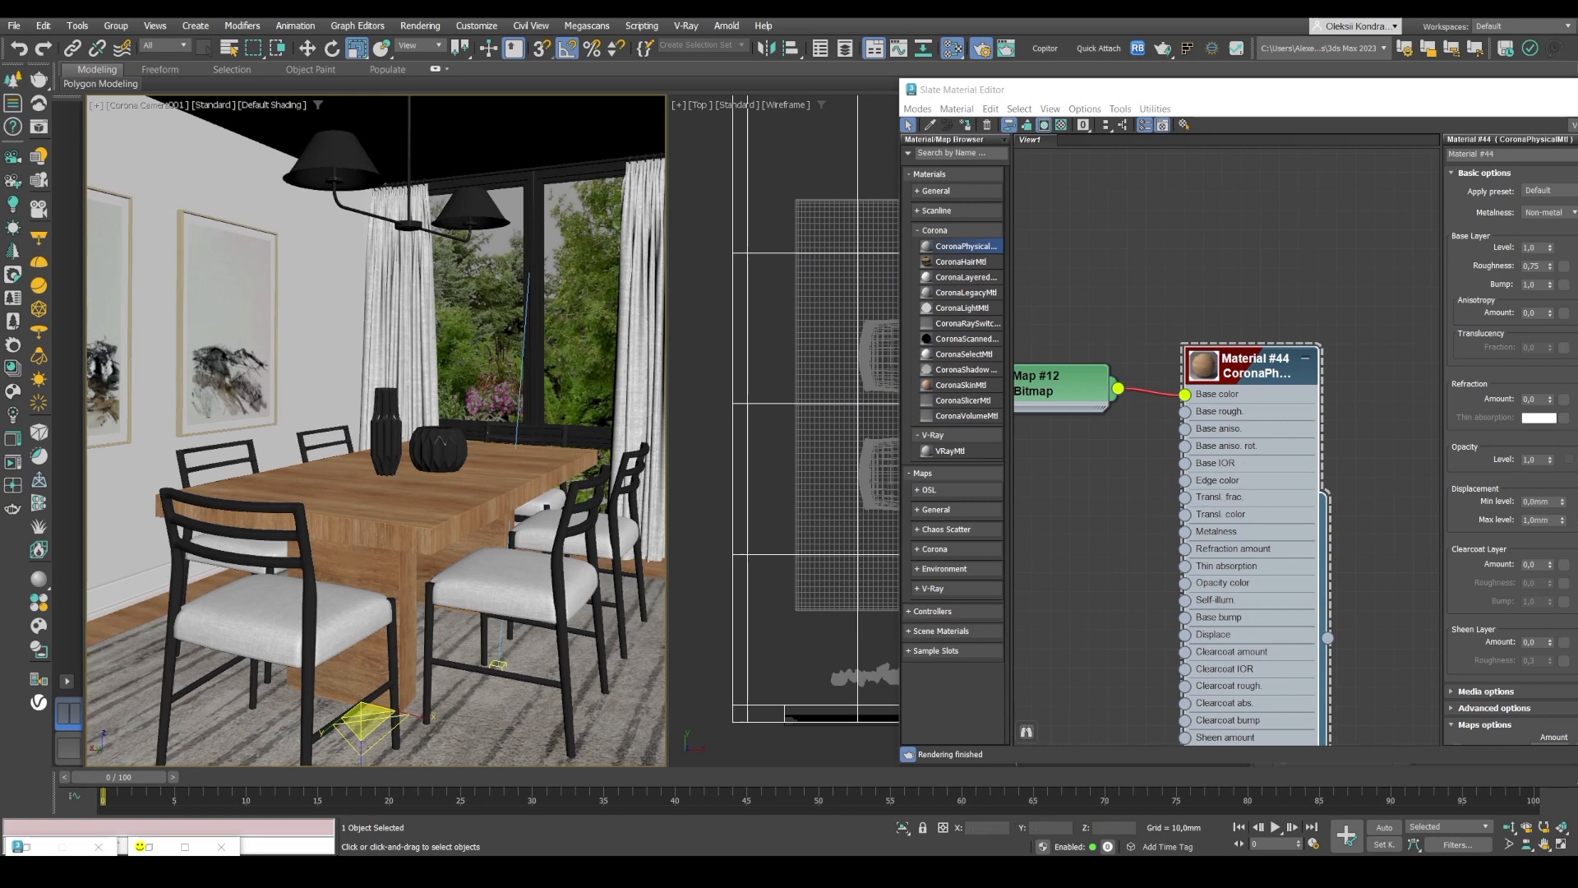
- Open the floor material's wood bitmap parameters and set its Output Amount to 0.5
left_click_drag(1074, 96, 591, 62)
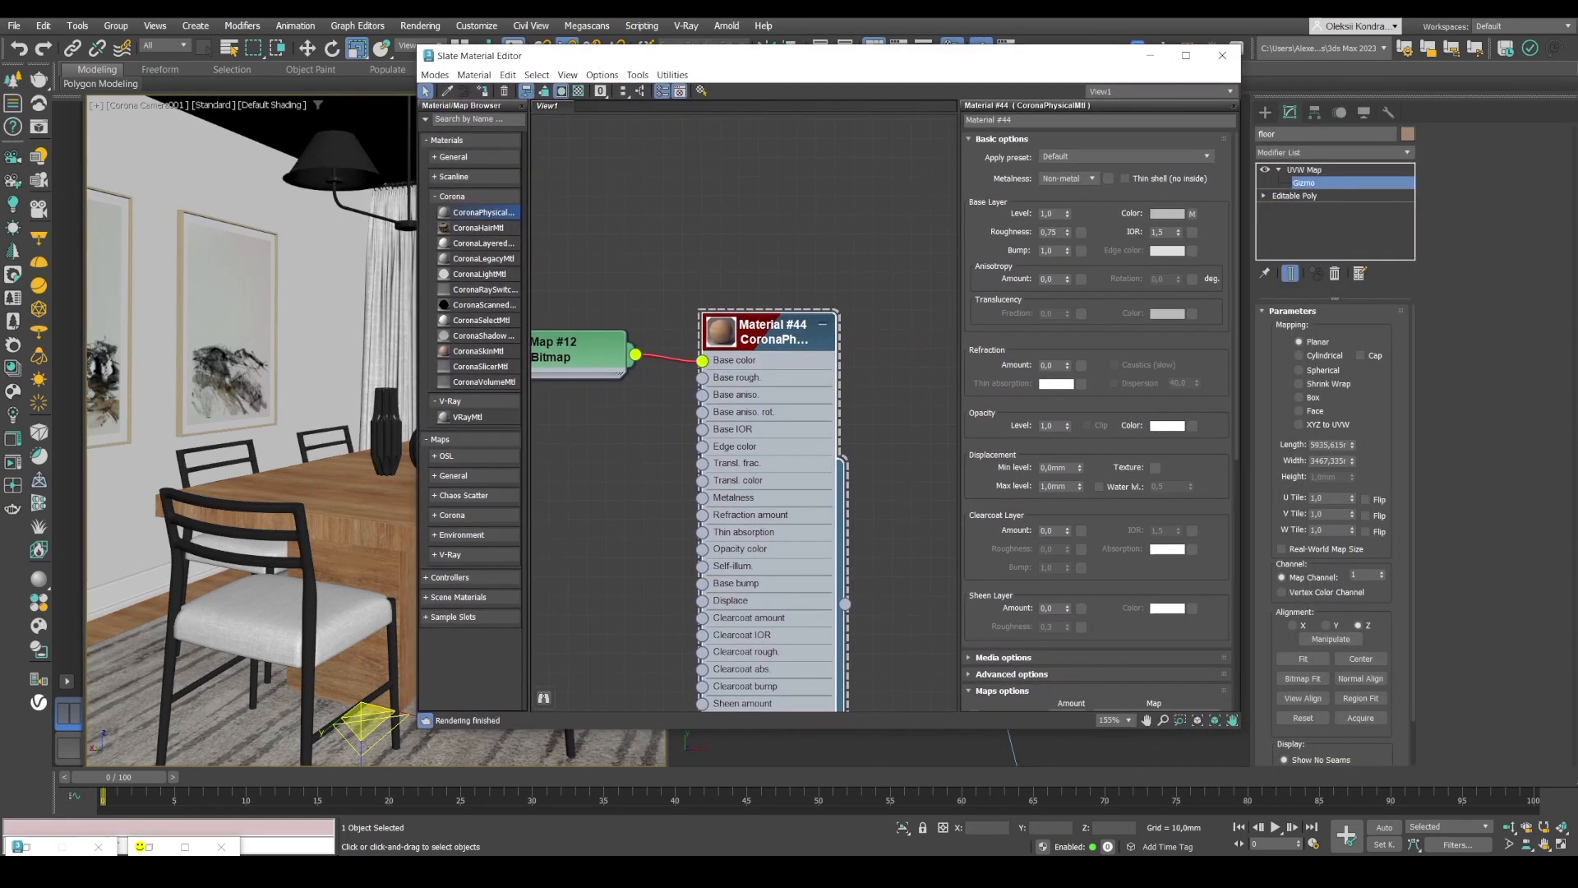
middle_click_drag(647, 423, 780, 396)
left_click(679, 376)
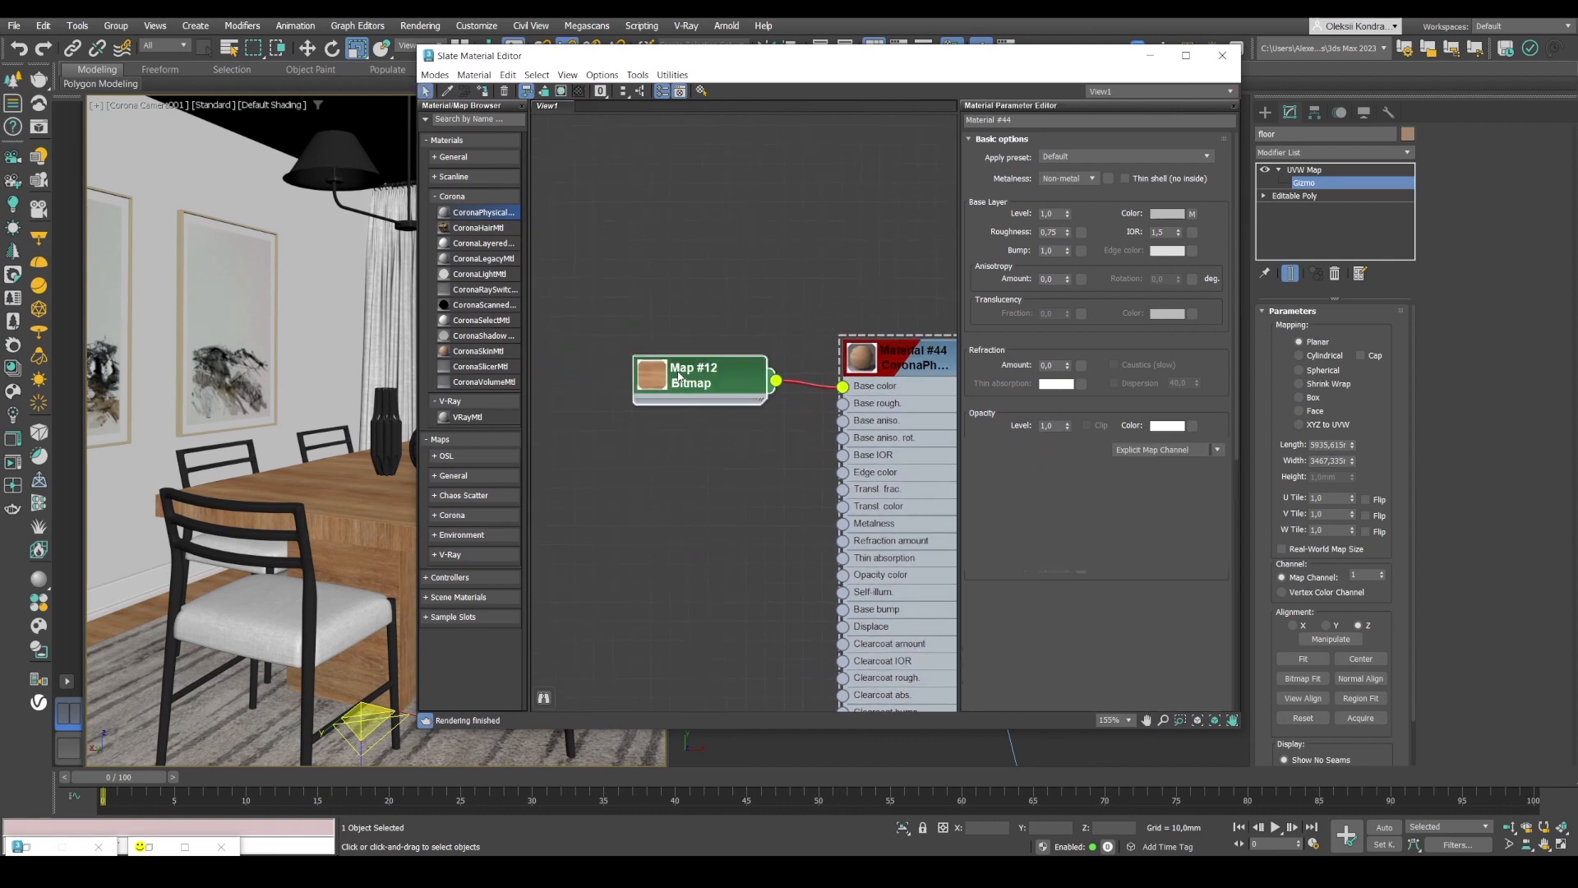
left_click(679, 376)
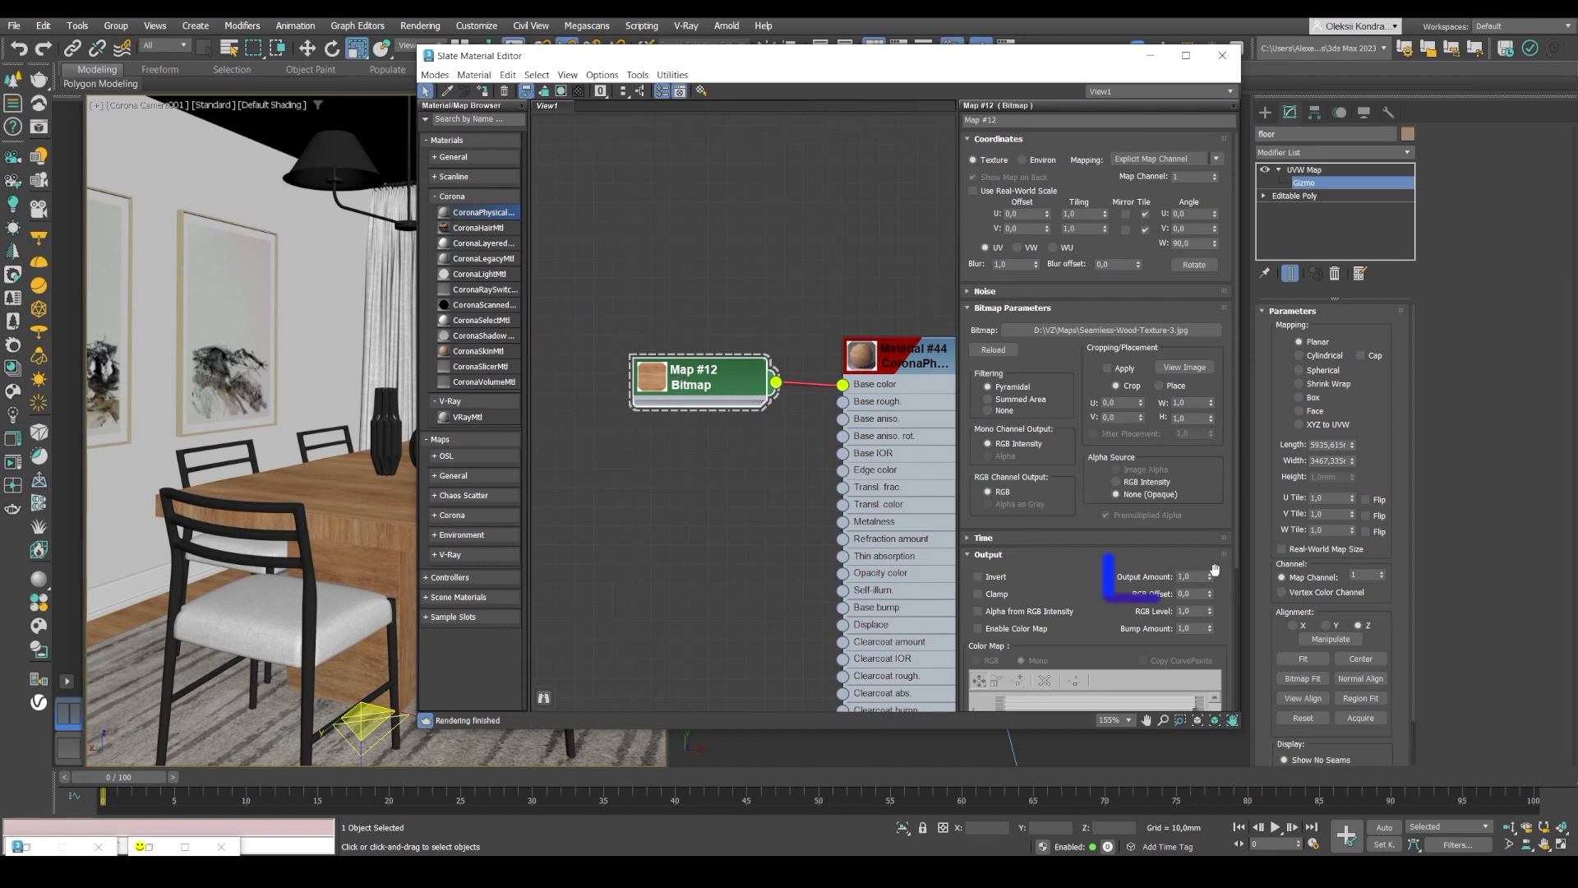
left_click_drag(1211, 577, 1214, 614)
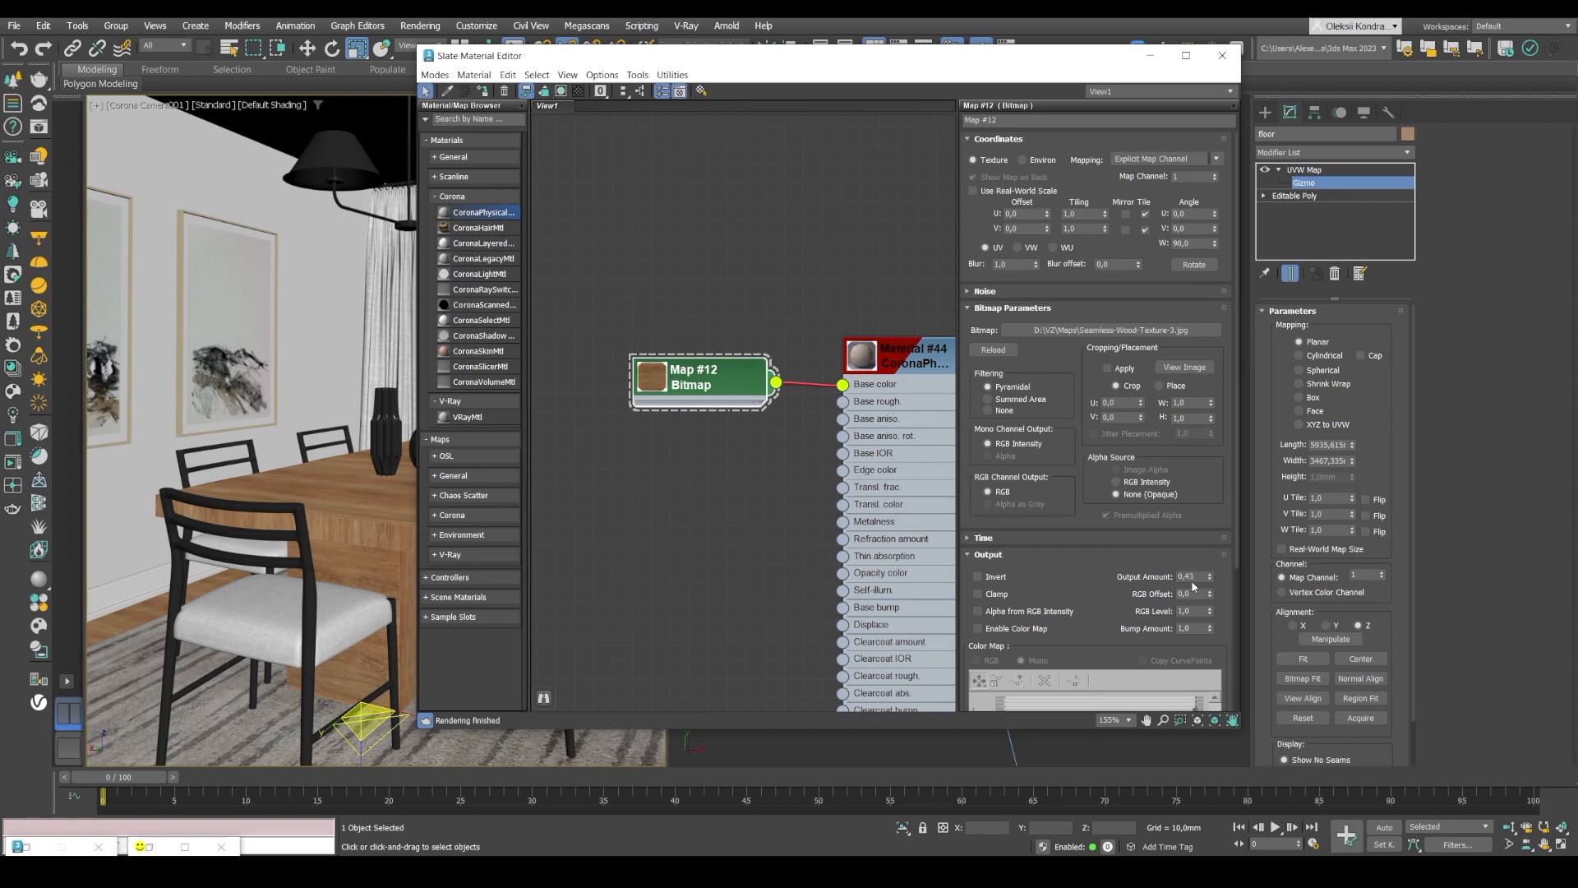
double_click(1188, 576)
key("Return")
- Start a Corona interactive render of the camera view and move the render region to check the floor on both sides of the table
left_click_drag(662, 397, 626, 379)
left_click_drag(934, 56, 895, 110)
left_click(984, 52)
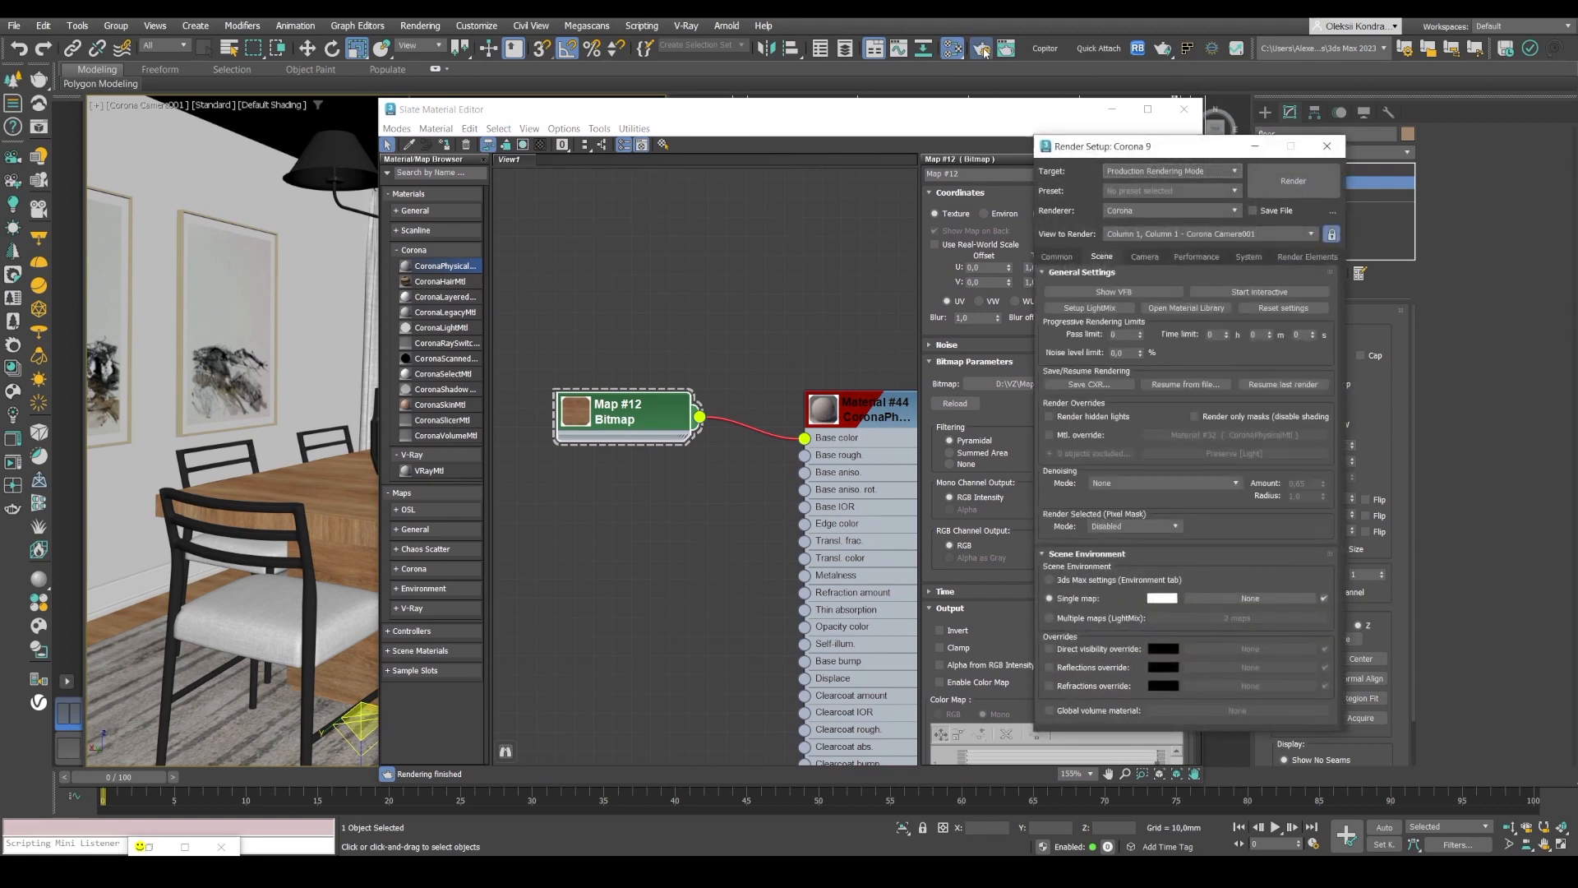
left_click(1249, 293)
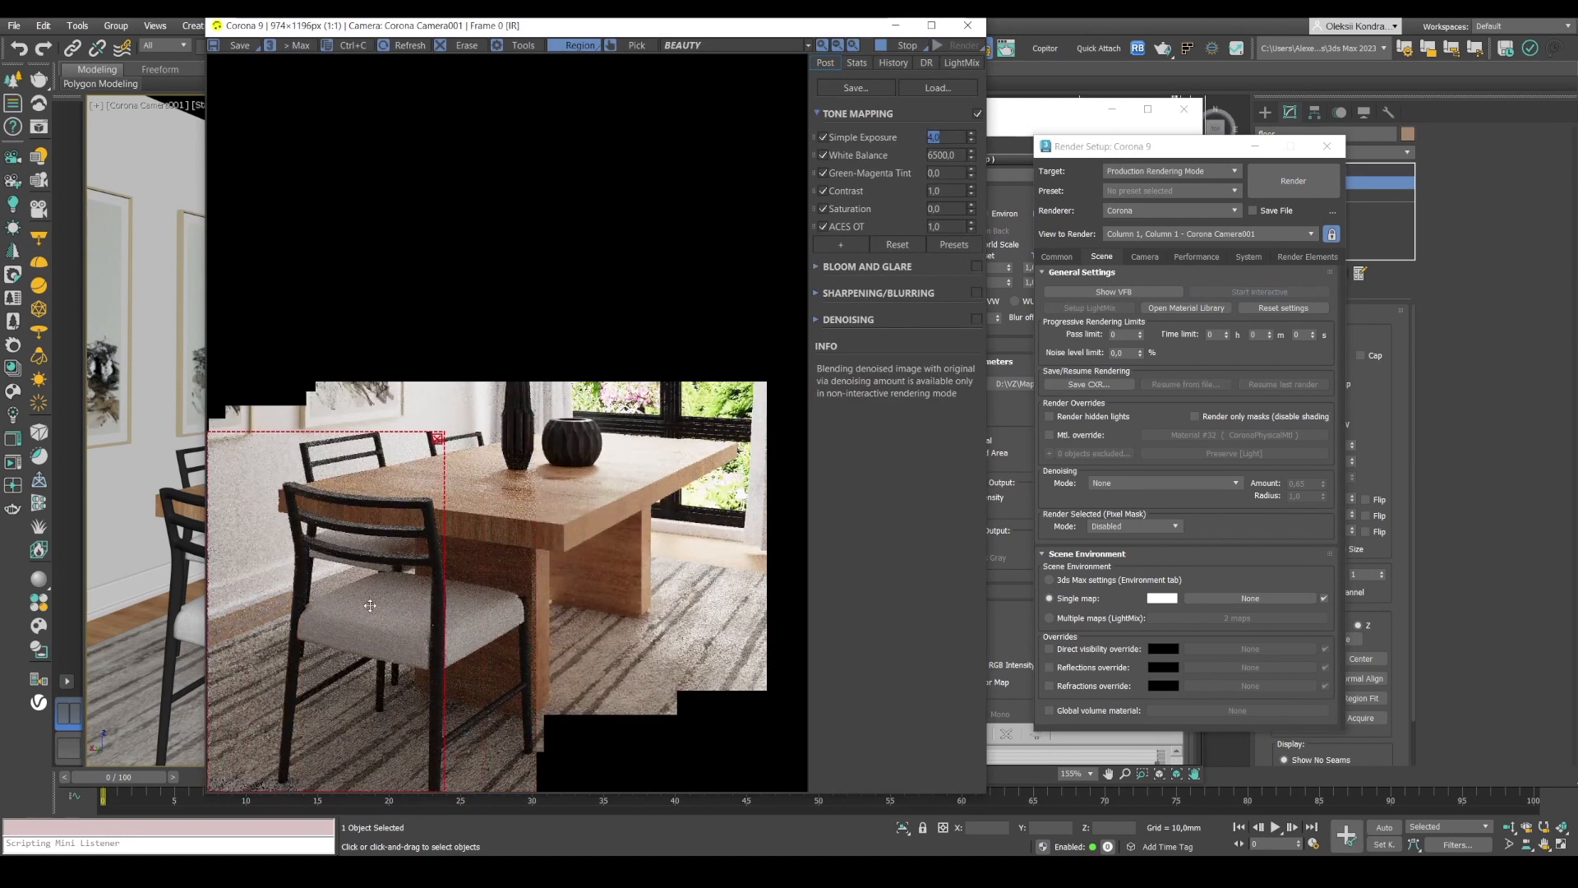
scroll(271, 603, "up", 2)
scroll(295, 587, "down", 2)
left_click_drag(302, 598, 740, 549)
scroll(771, 567, "up", 2)
scroll(771, 567, "down", 2)
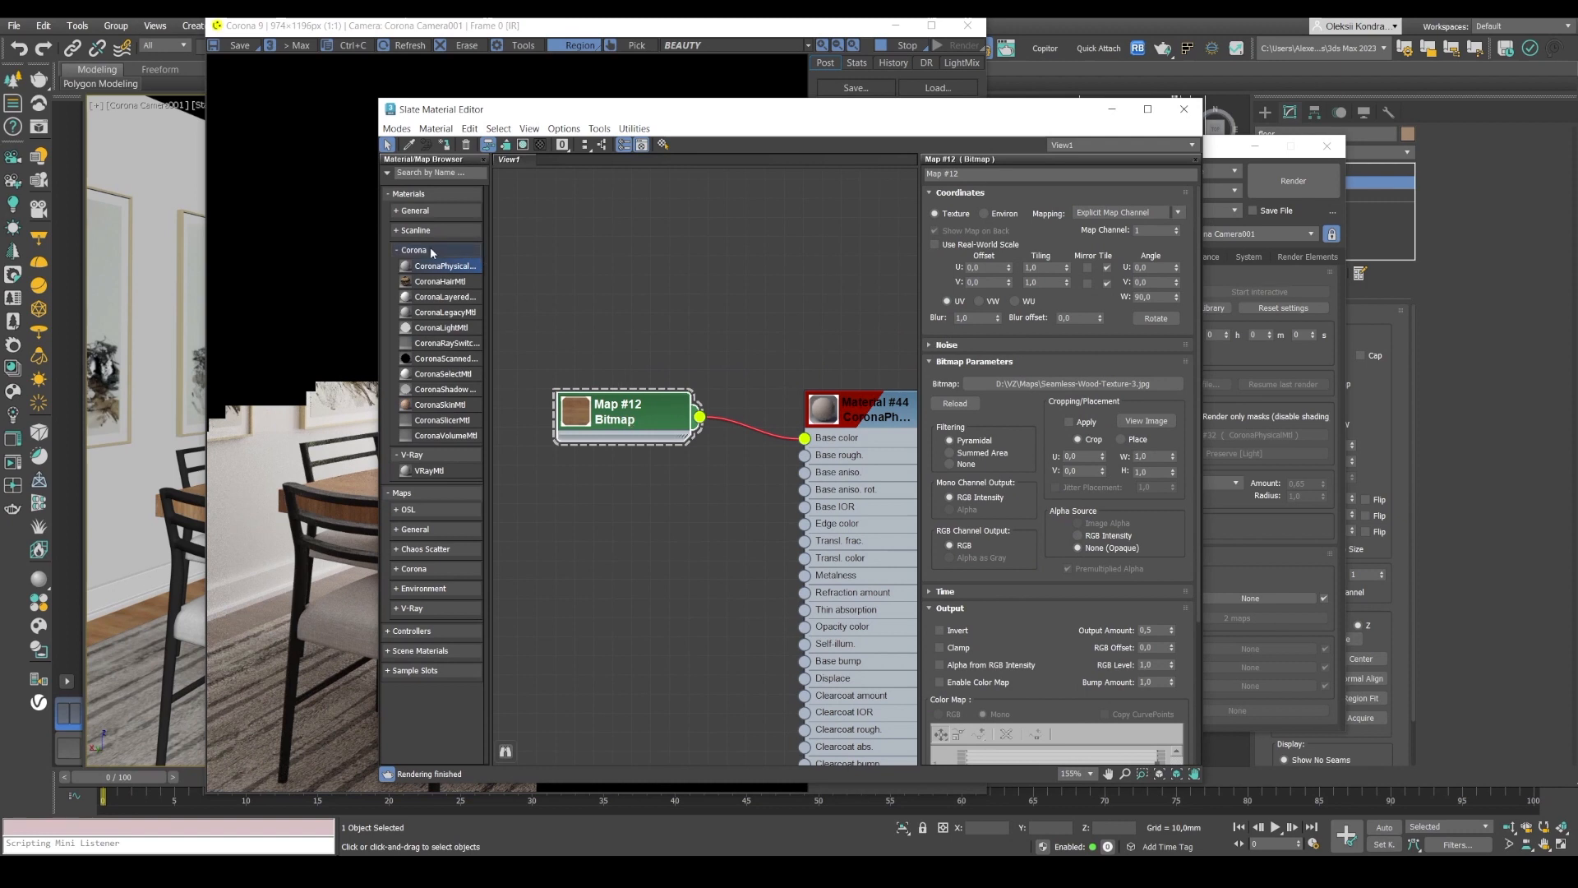
- Reset the wood bitmap's Output Amount to 1.0
left_click_drag(494, 256, 512, 257)
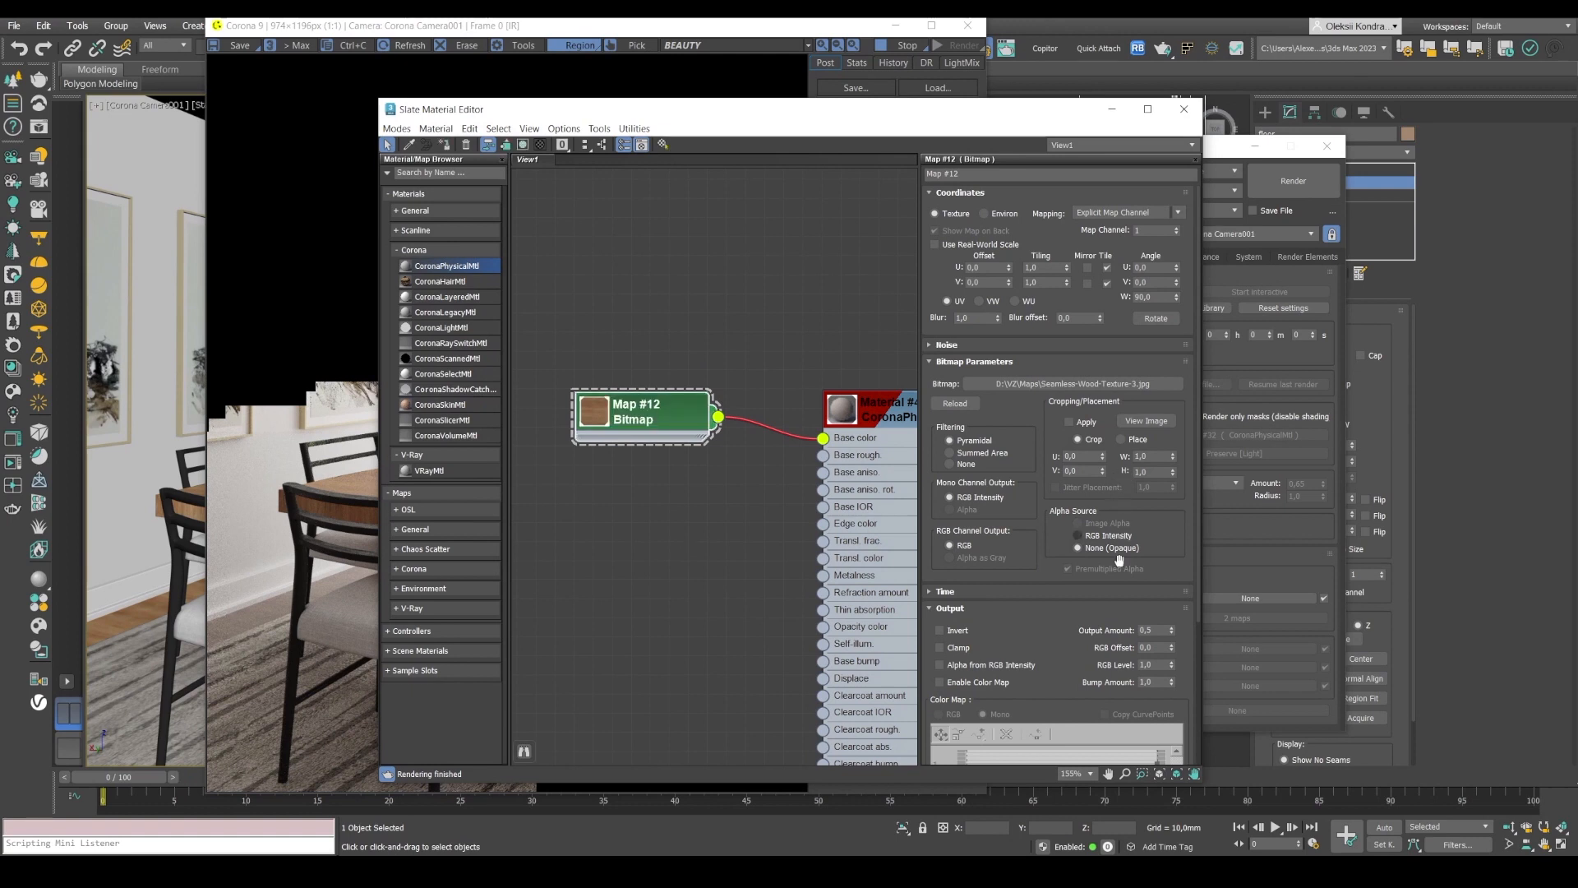
left_click_drag(1152, 632, 1103, 623)
type("1")
key("Return")
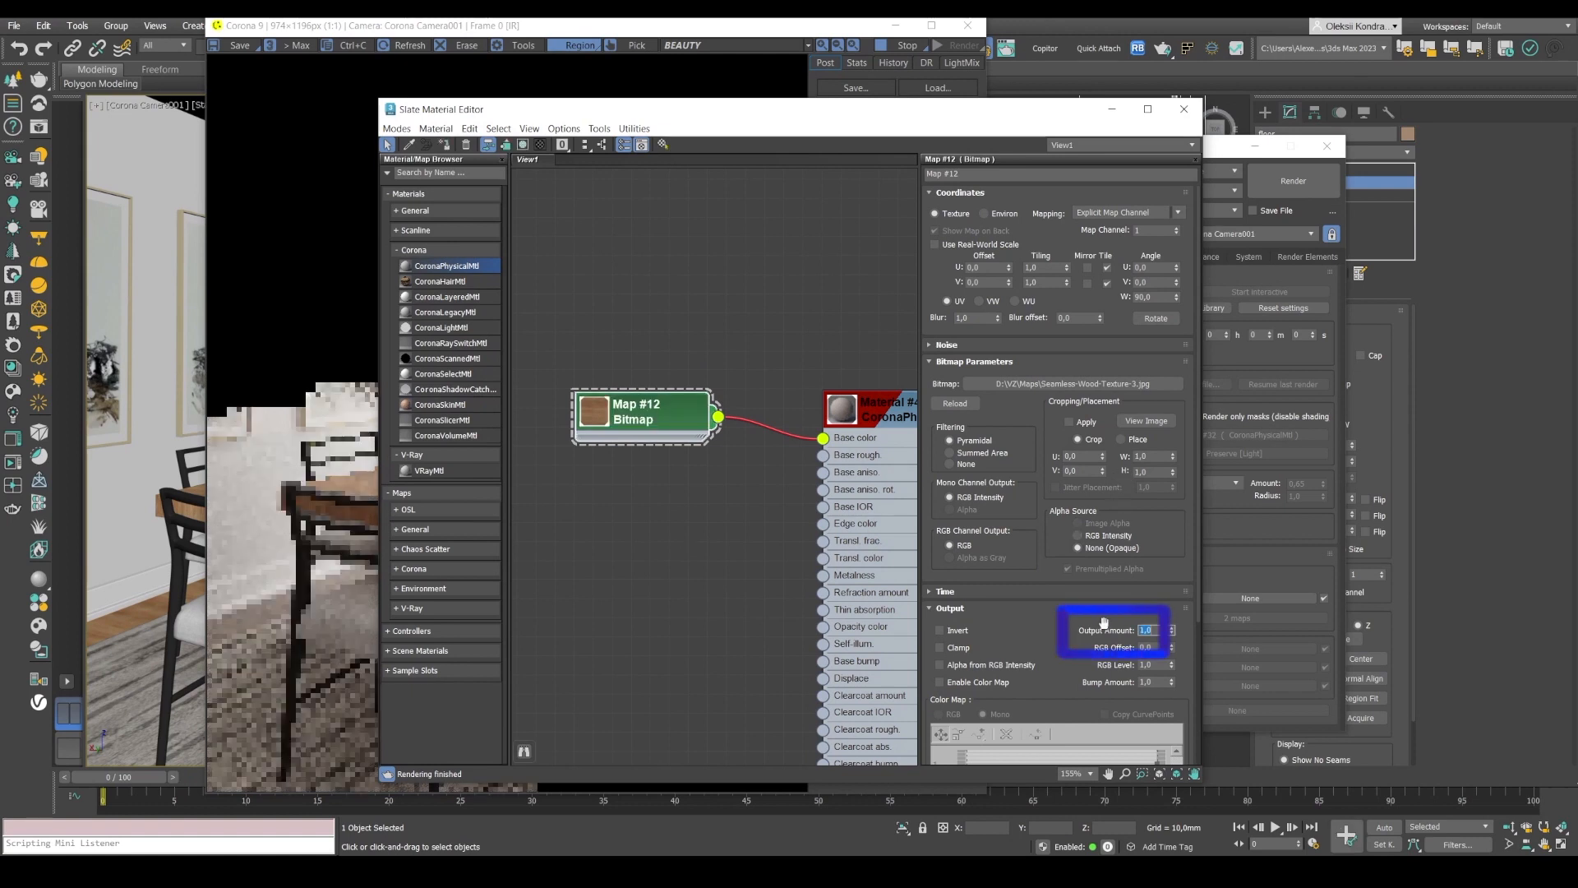
- Insert a Color Correction map between the wood bitmap and the floor material's base color, and rearrange the nodes
left_click(403, 252)
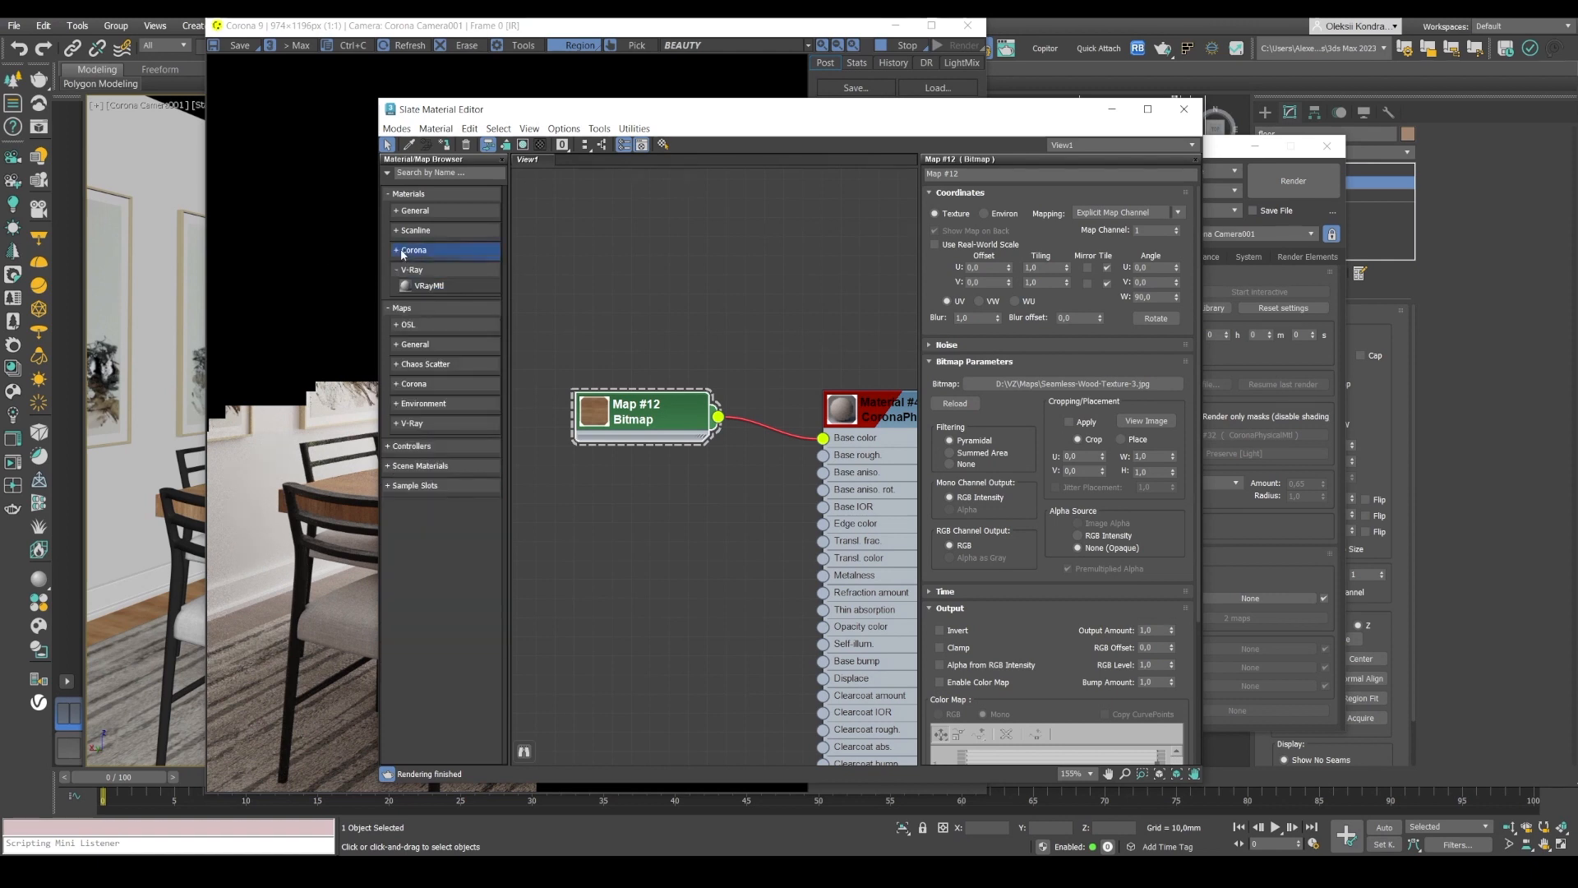
left_click(416, 344)
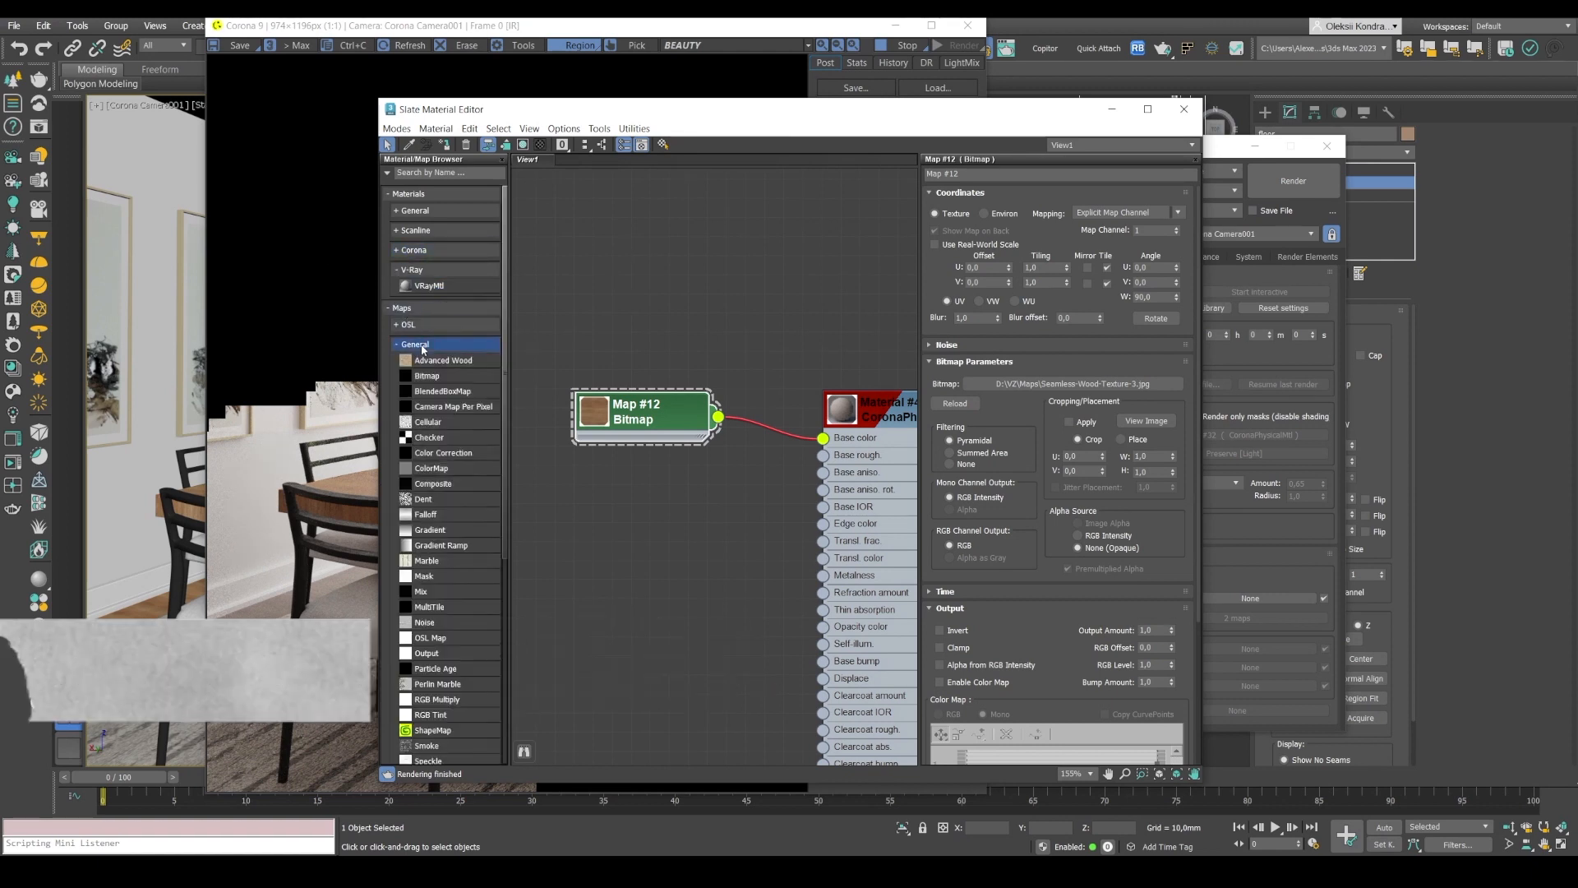
left_click(448, 456)
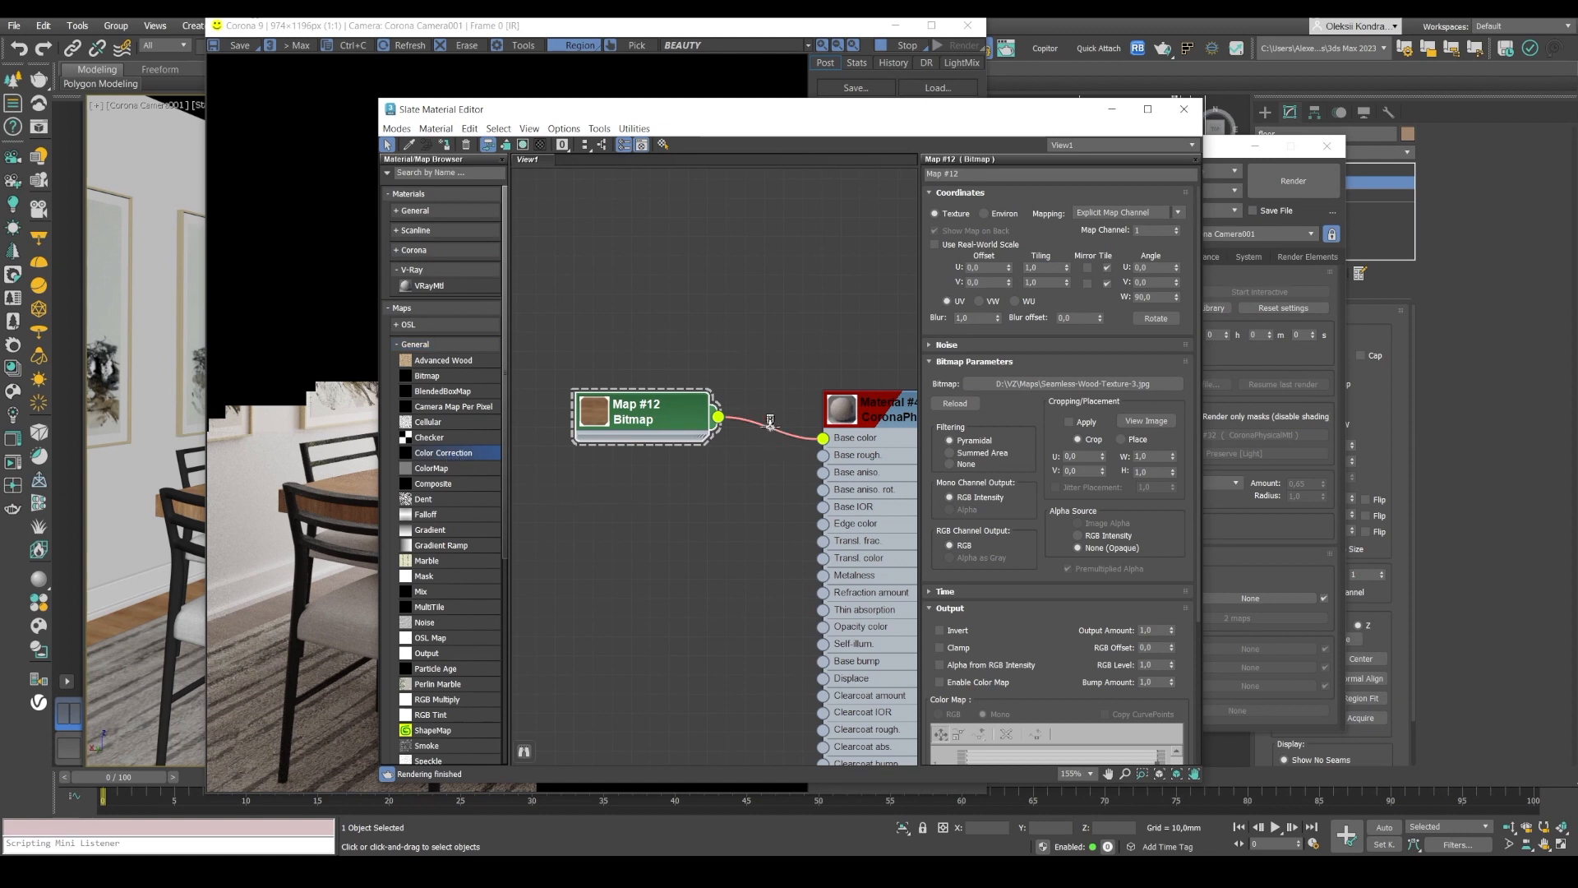
left_click_drag(770, 422, 771, 429)
left_click_drag(678, 411, 583, 371)
left_click_drag(735, 436, 604, 374)
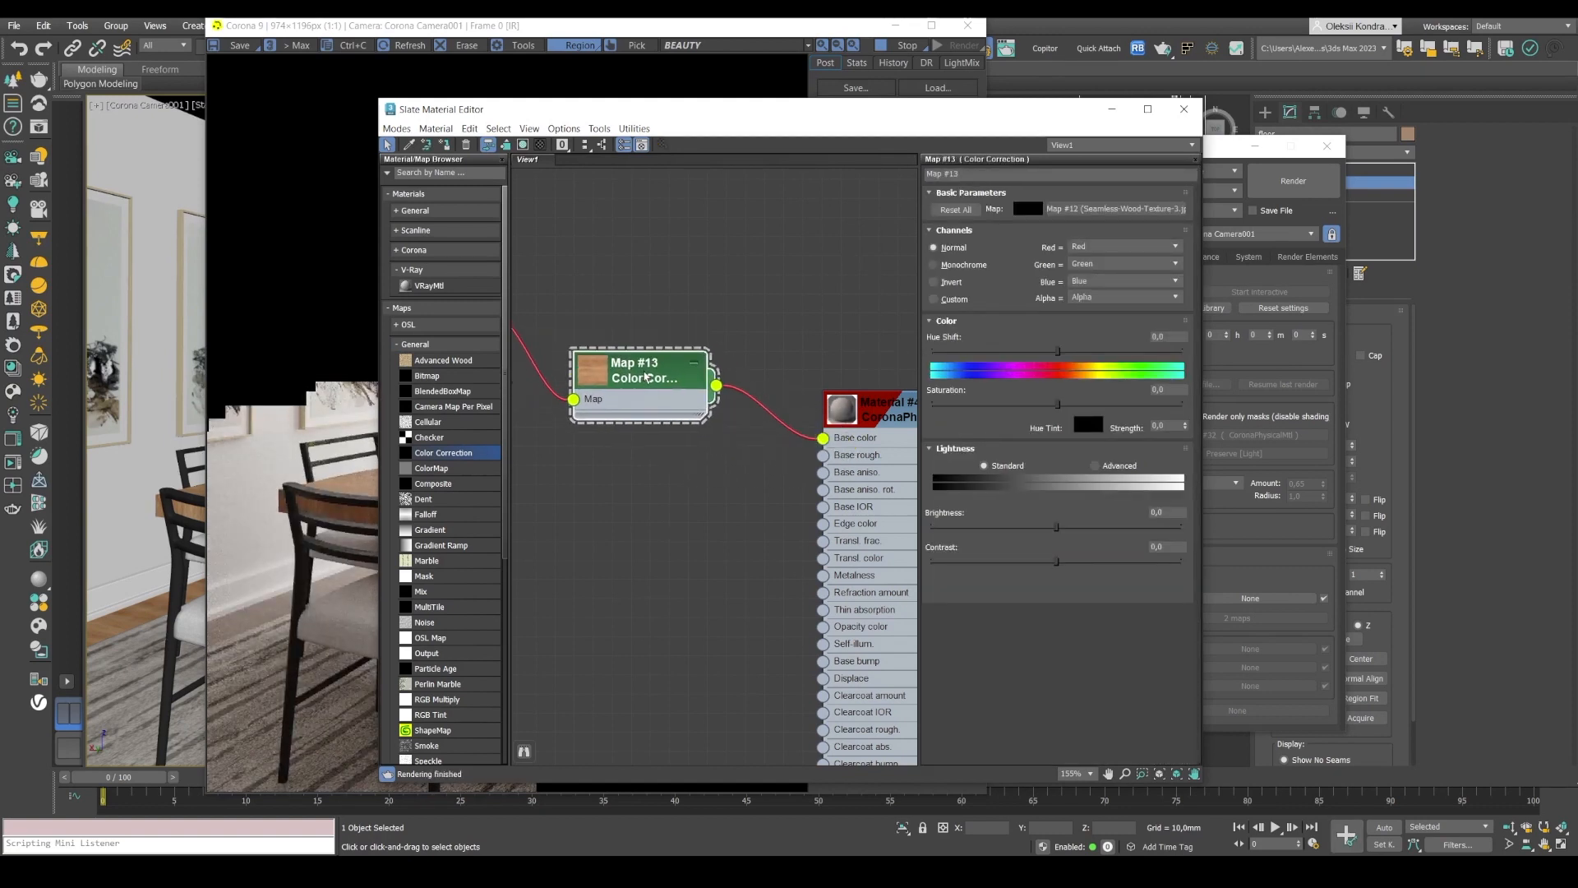
- Switch the Color Correction map's Lightness to Advanced and set the RGB Gamma/Contrast to 0.5
scroll(588, 345, "down", 3)
middle_click_drag(579, 322, 644, 351)
left_click(571, 362)
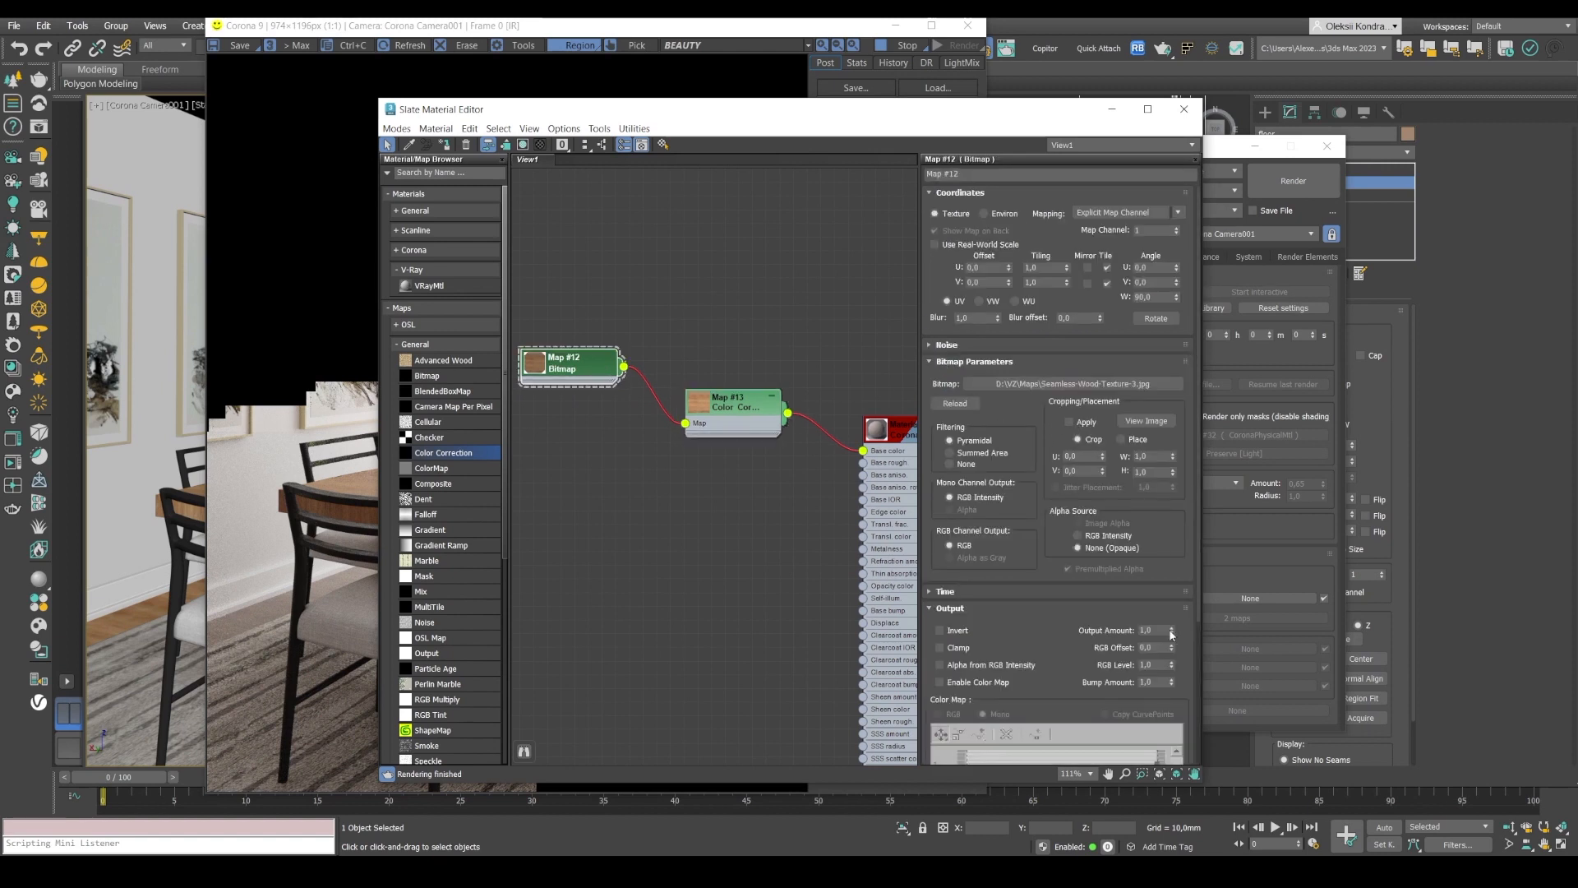
left_click(741, 405)
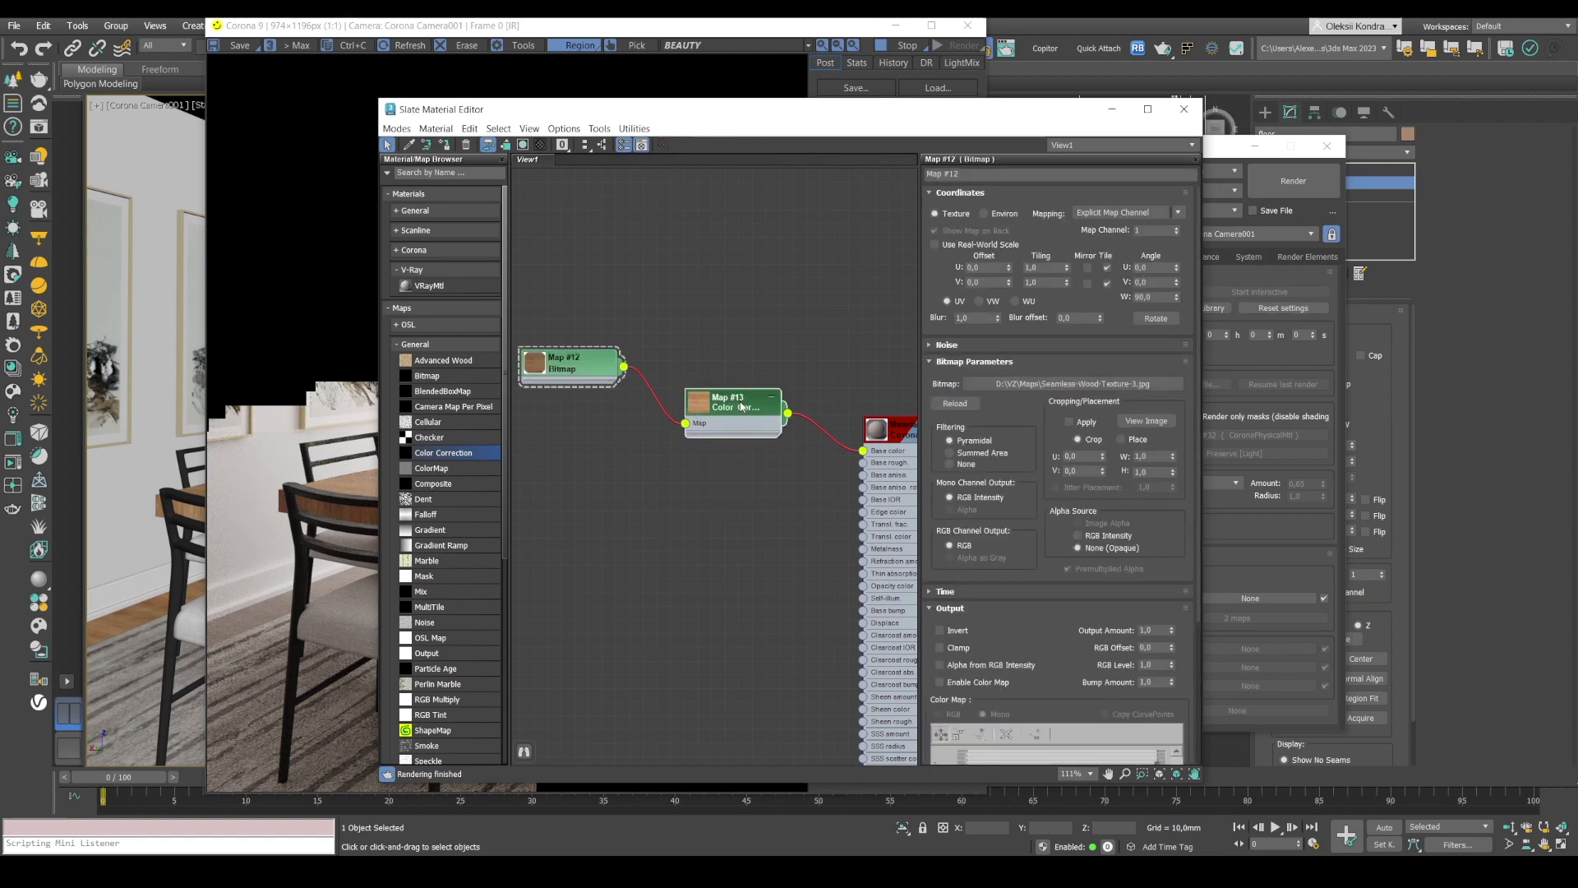
double_click(740, 405)
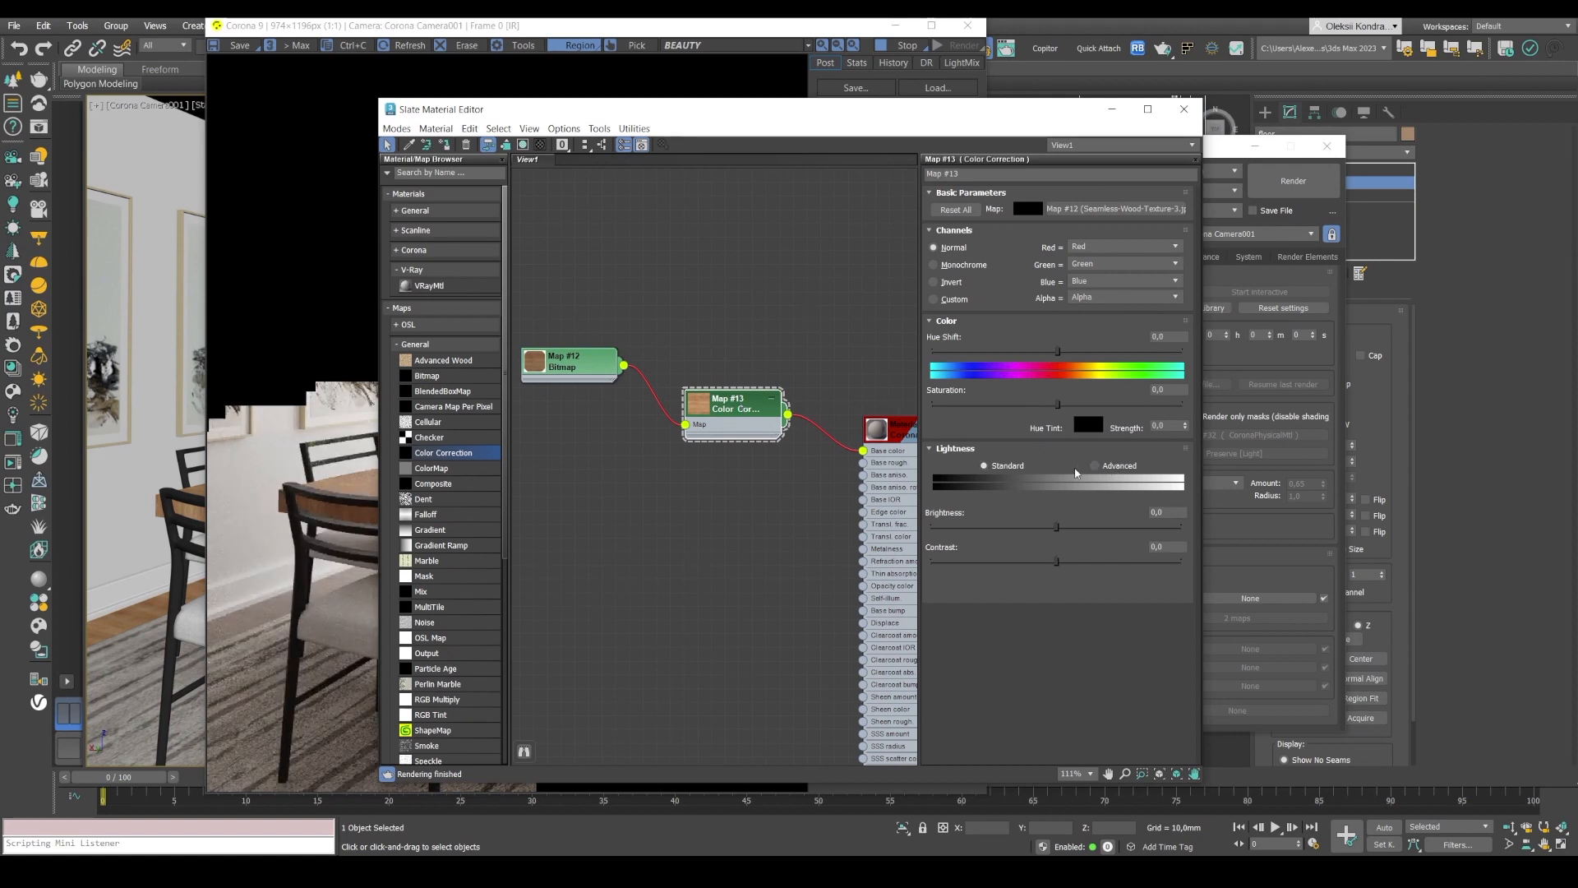
left_click(1103, 468)
left_click(1051, 522)
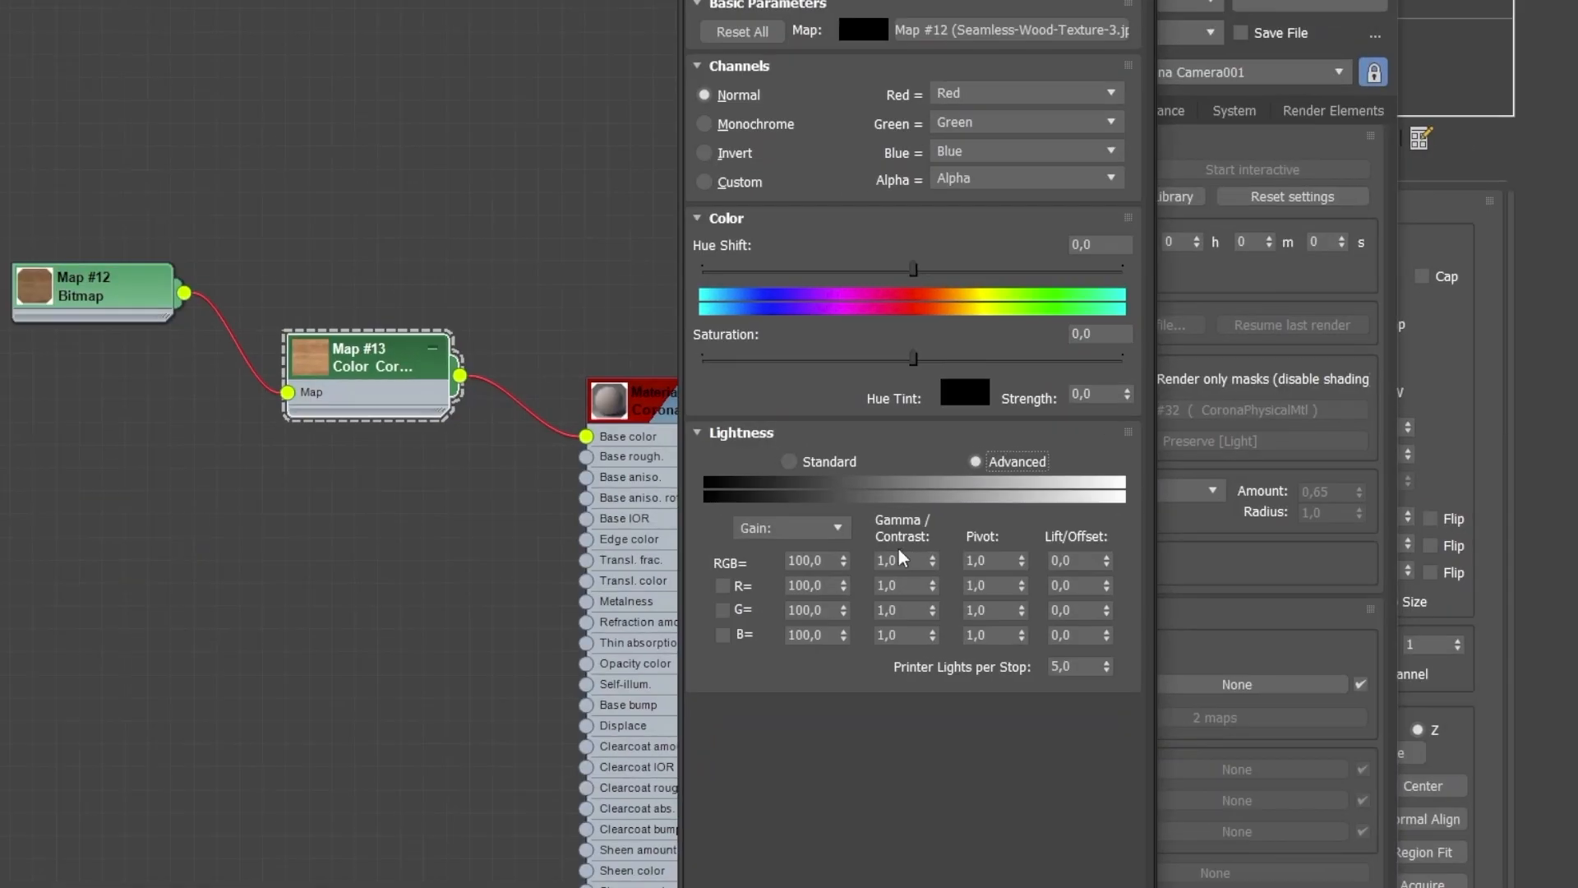
type("0,5")
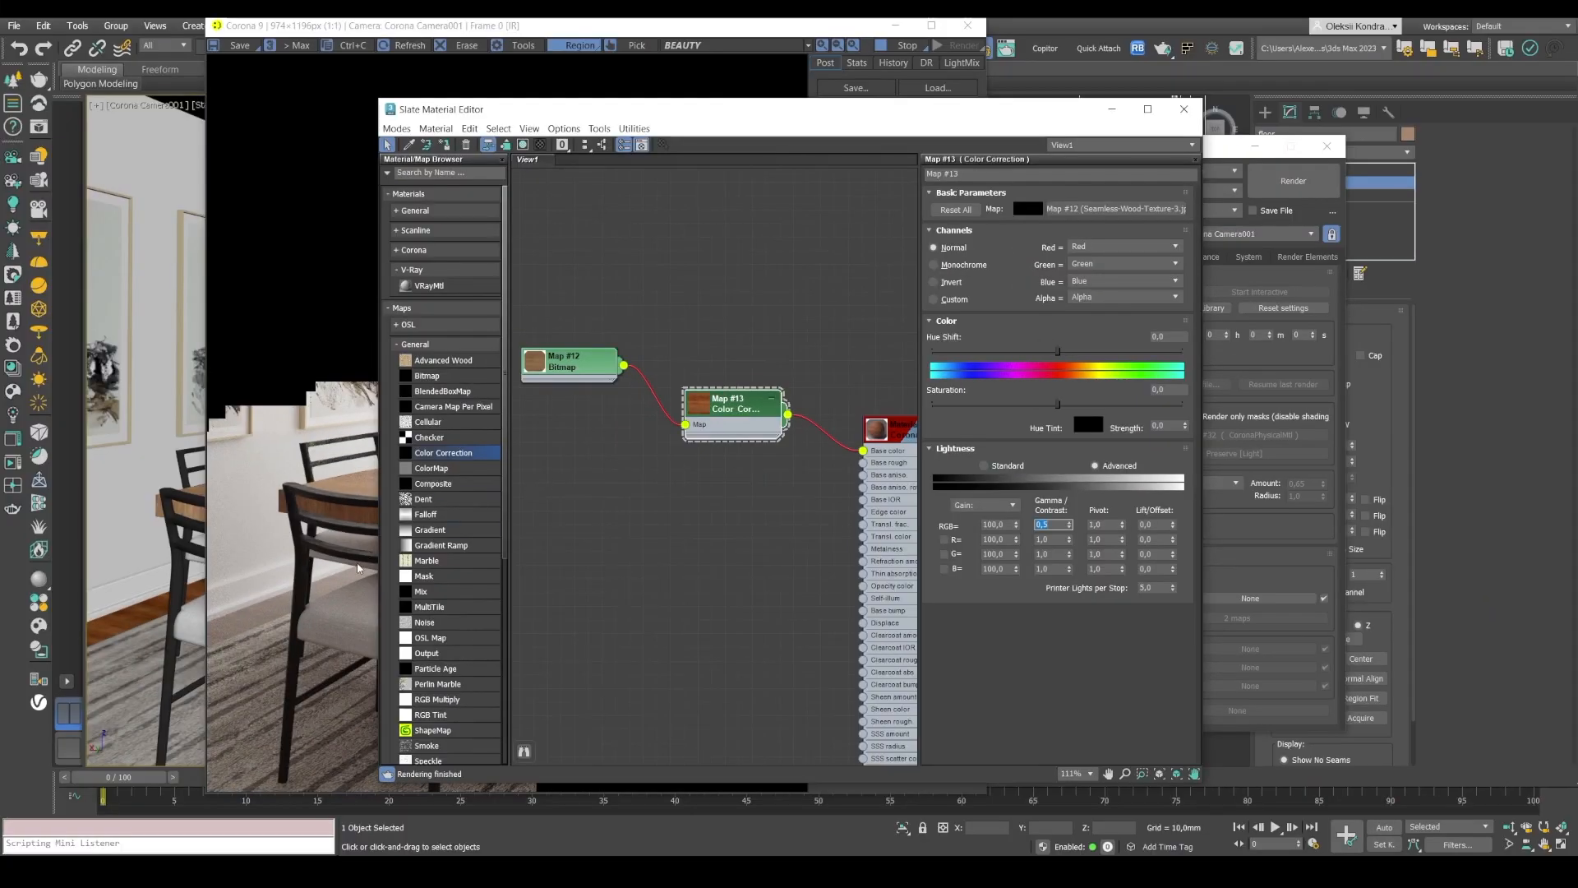
- Move the render region over the nearest chair and examine the darkened floor along the wall up close
left_click(358, 567)
left_click_drag(619, 614, 274, 627)
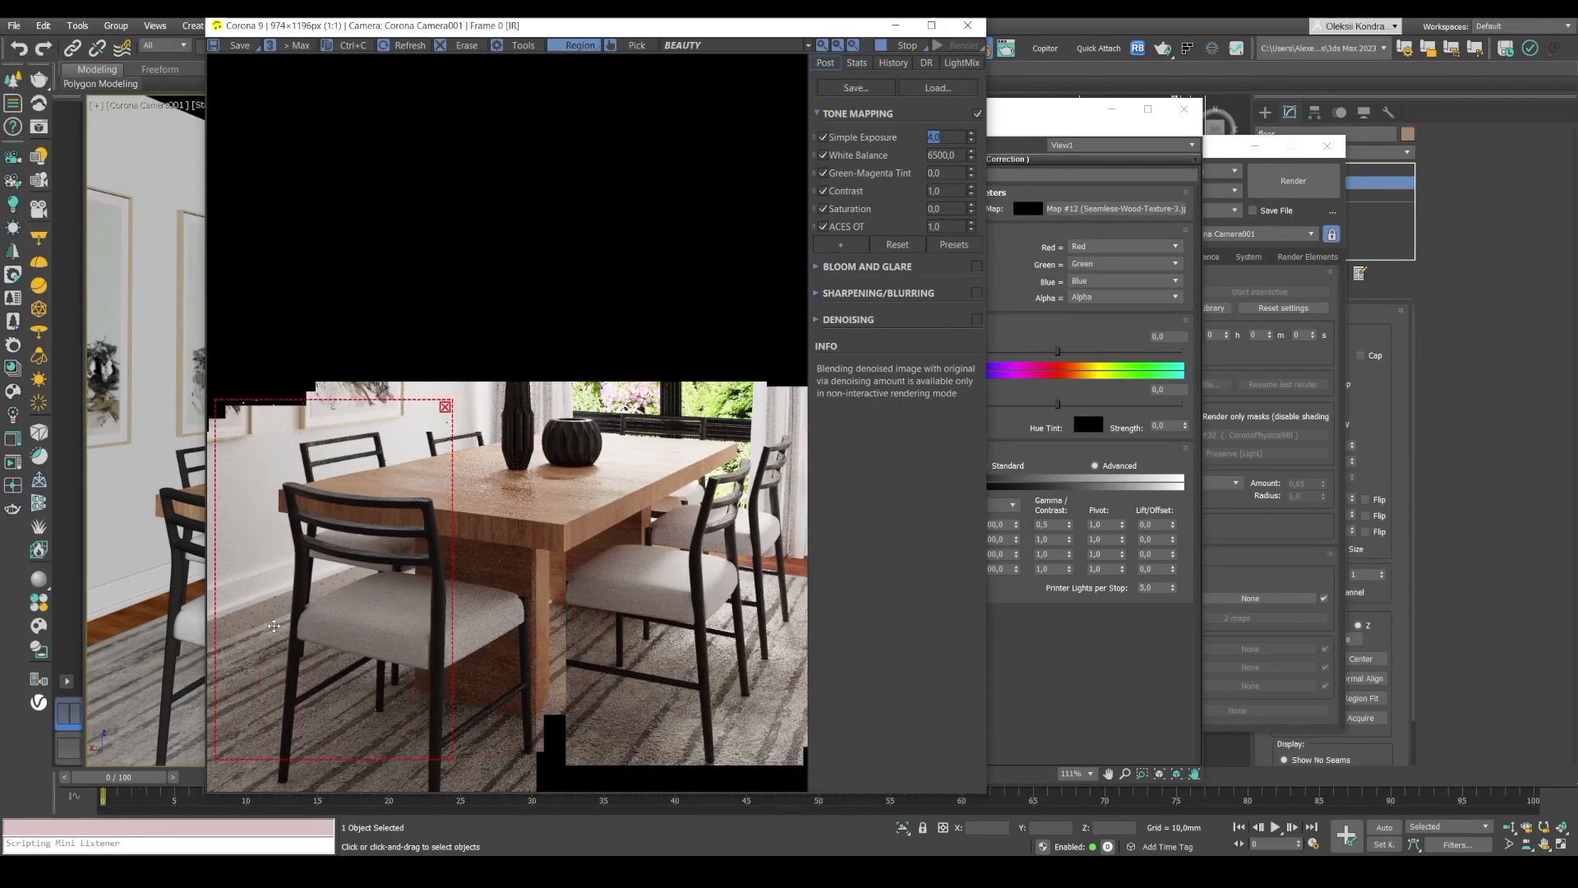
scroll(319, 573, "up", 2)
scroll(320, 577, "down", 1)
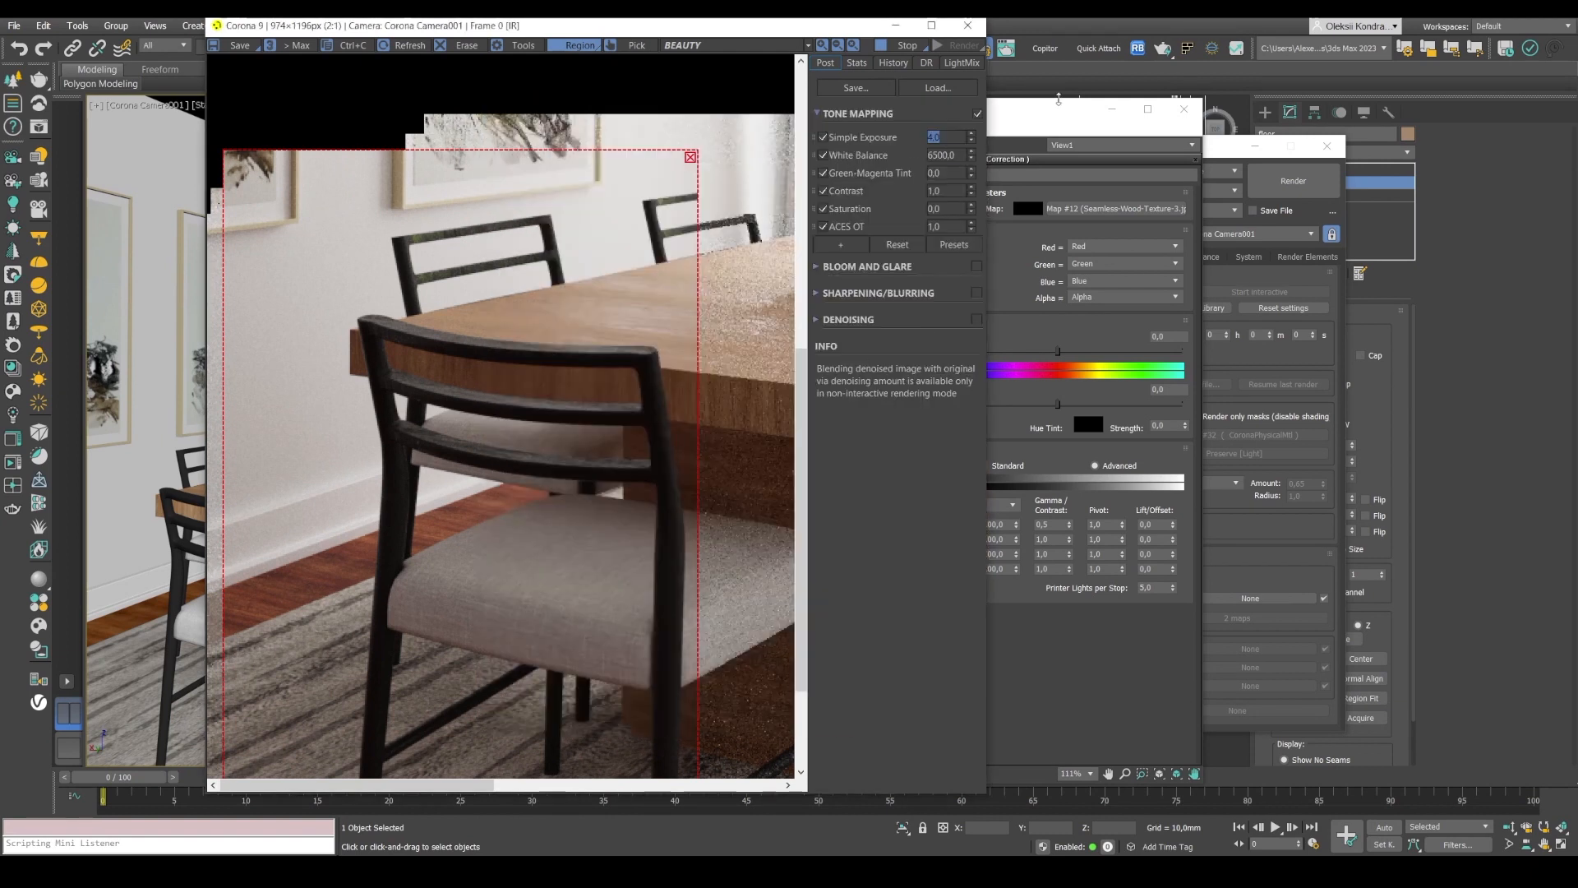
- Open the floor material's parameters and set its base layer roughness to 0.2
left_click(1038, 122)
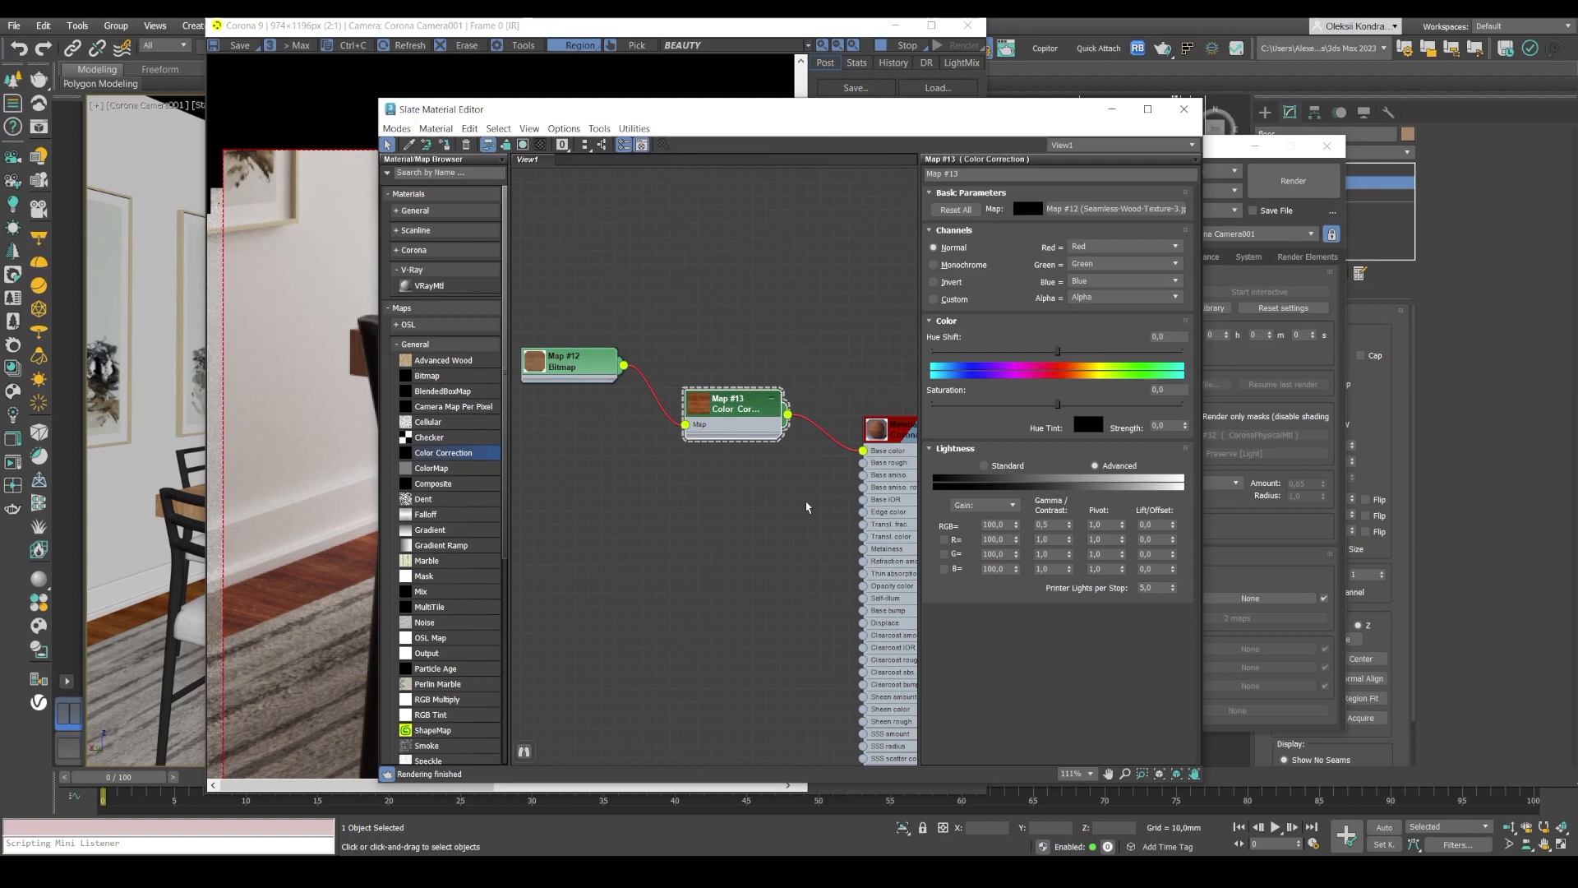
middle_click_drag(806, 507, 727, 429)
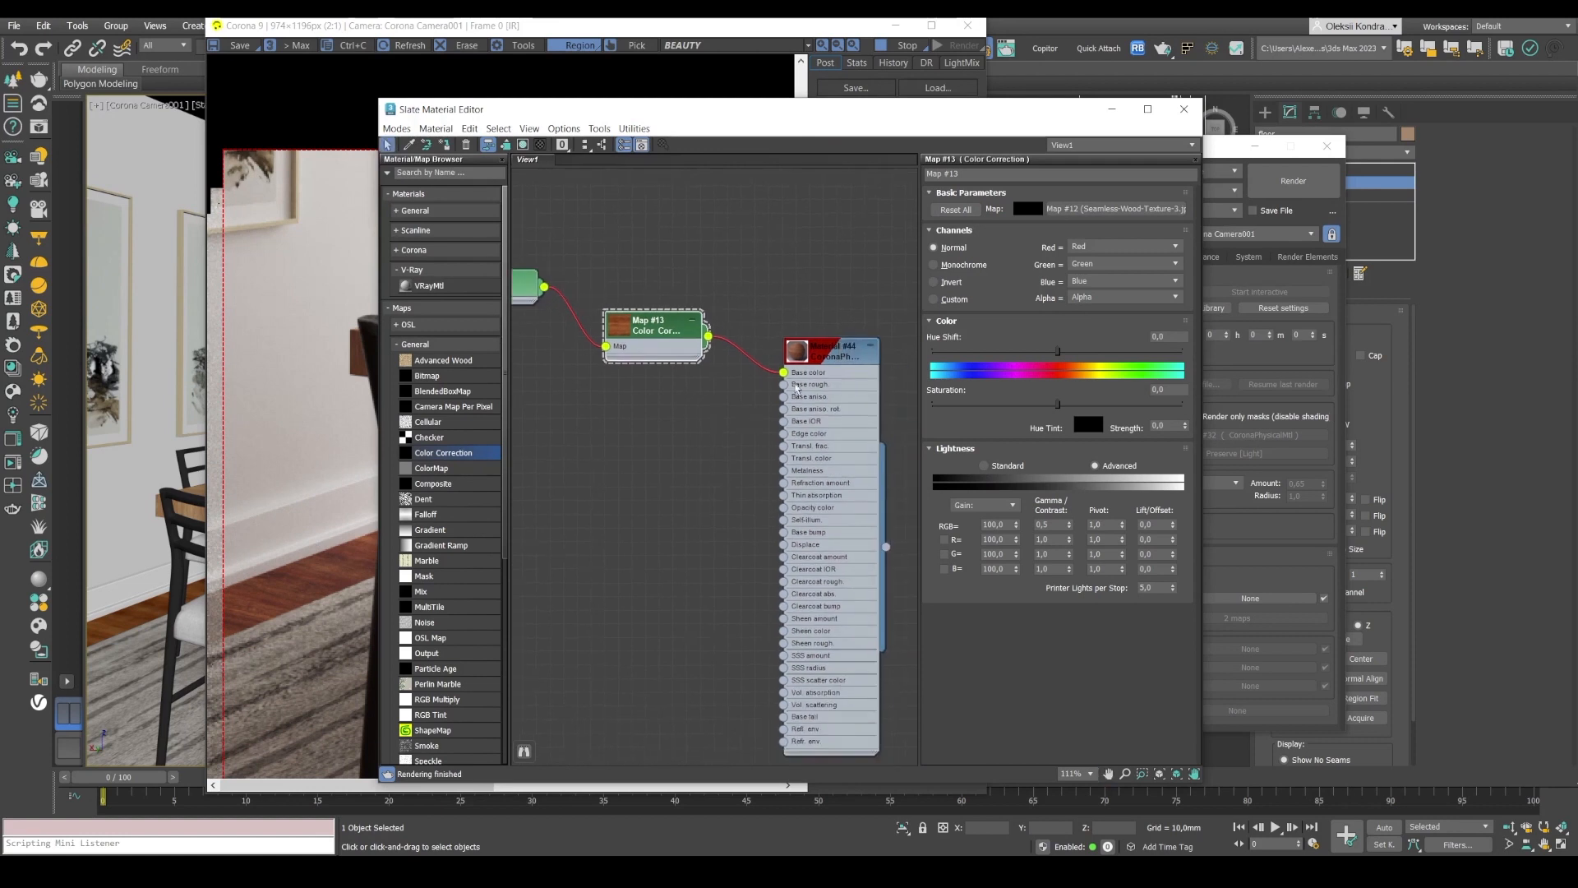
double_click(834, 357)
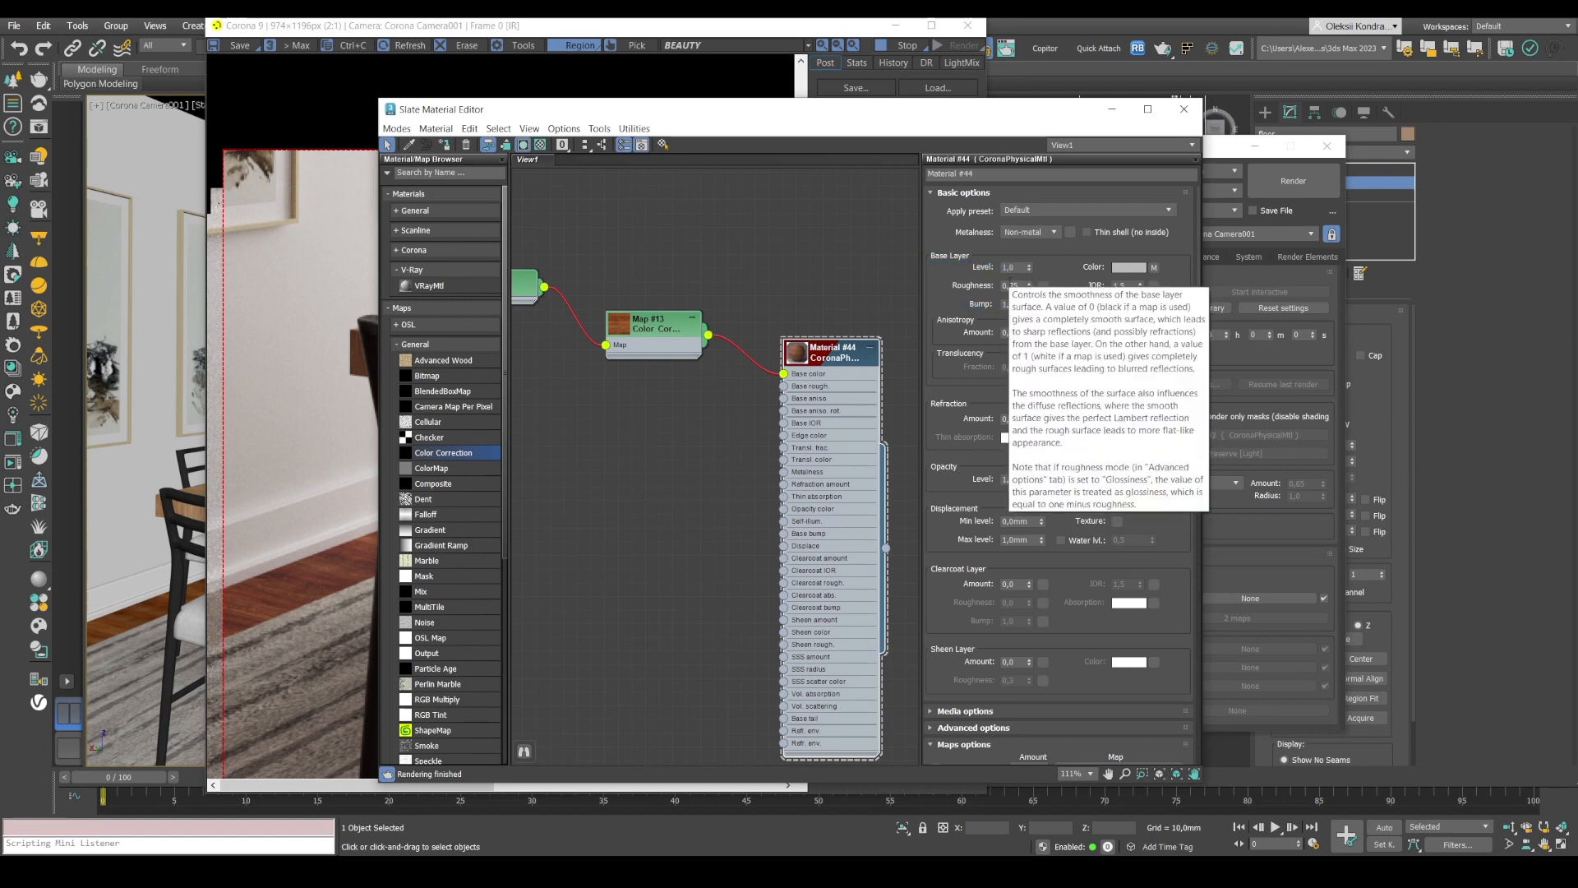
left_click(1026, 286)
type("0,2")
key("Return")
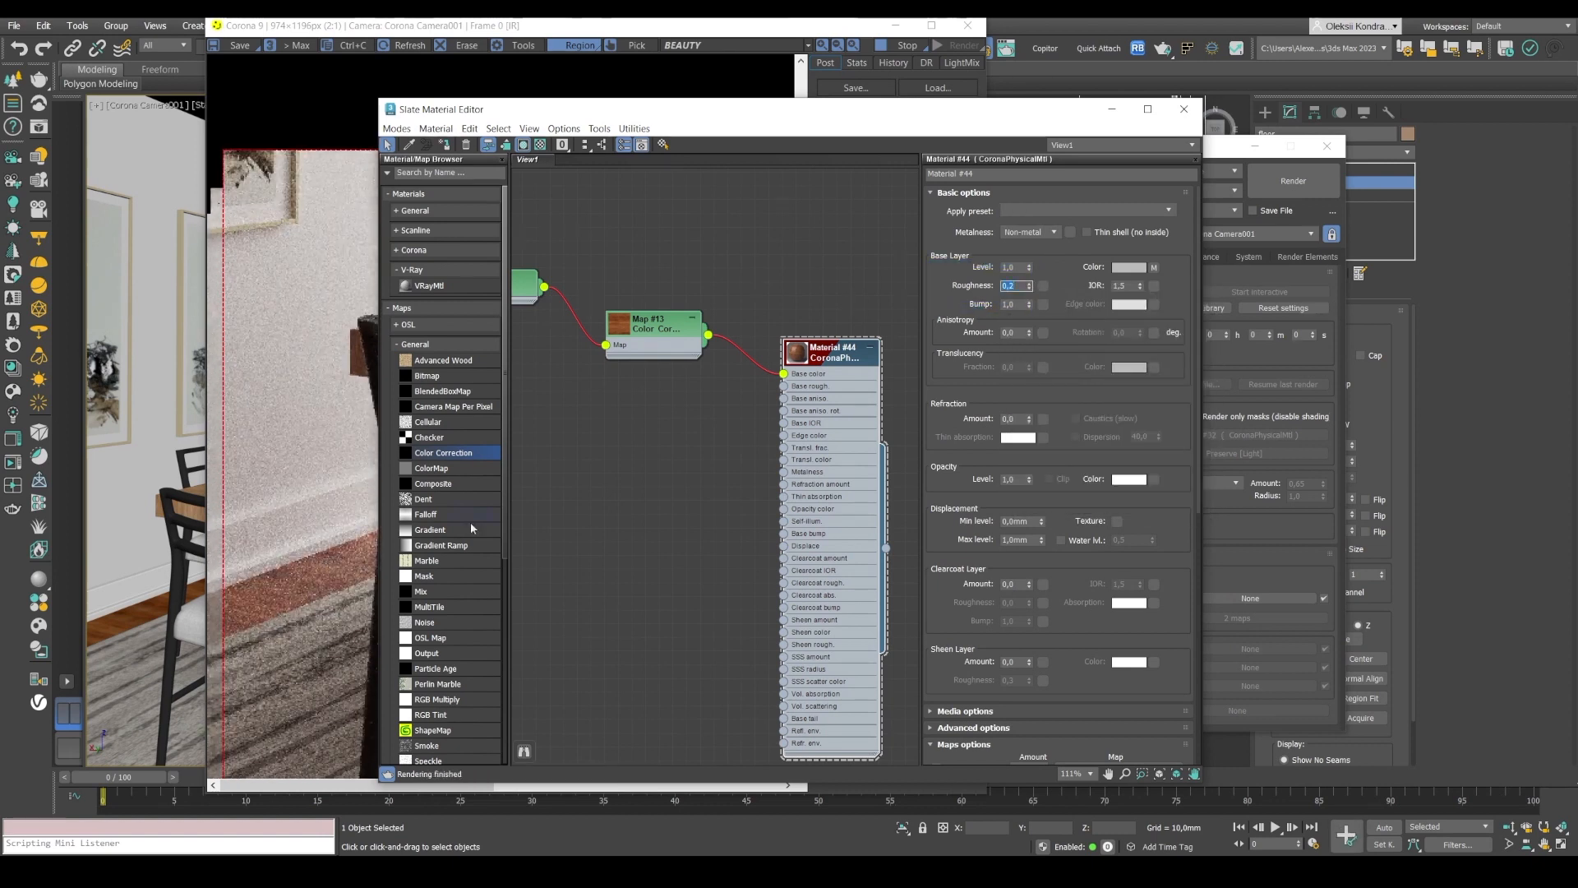
- Check the floor's reflections by moving the render region between the chairs, and clear the region to render the full frame
left_click(346, 572)
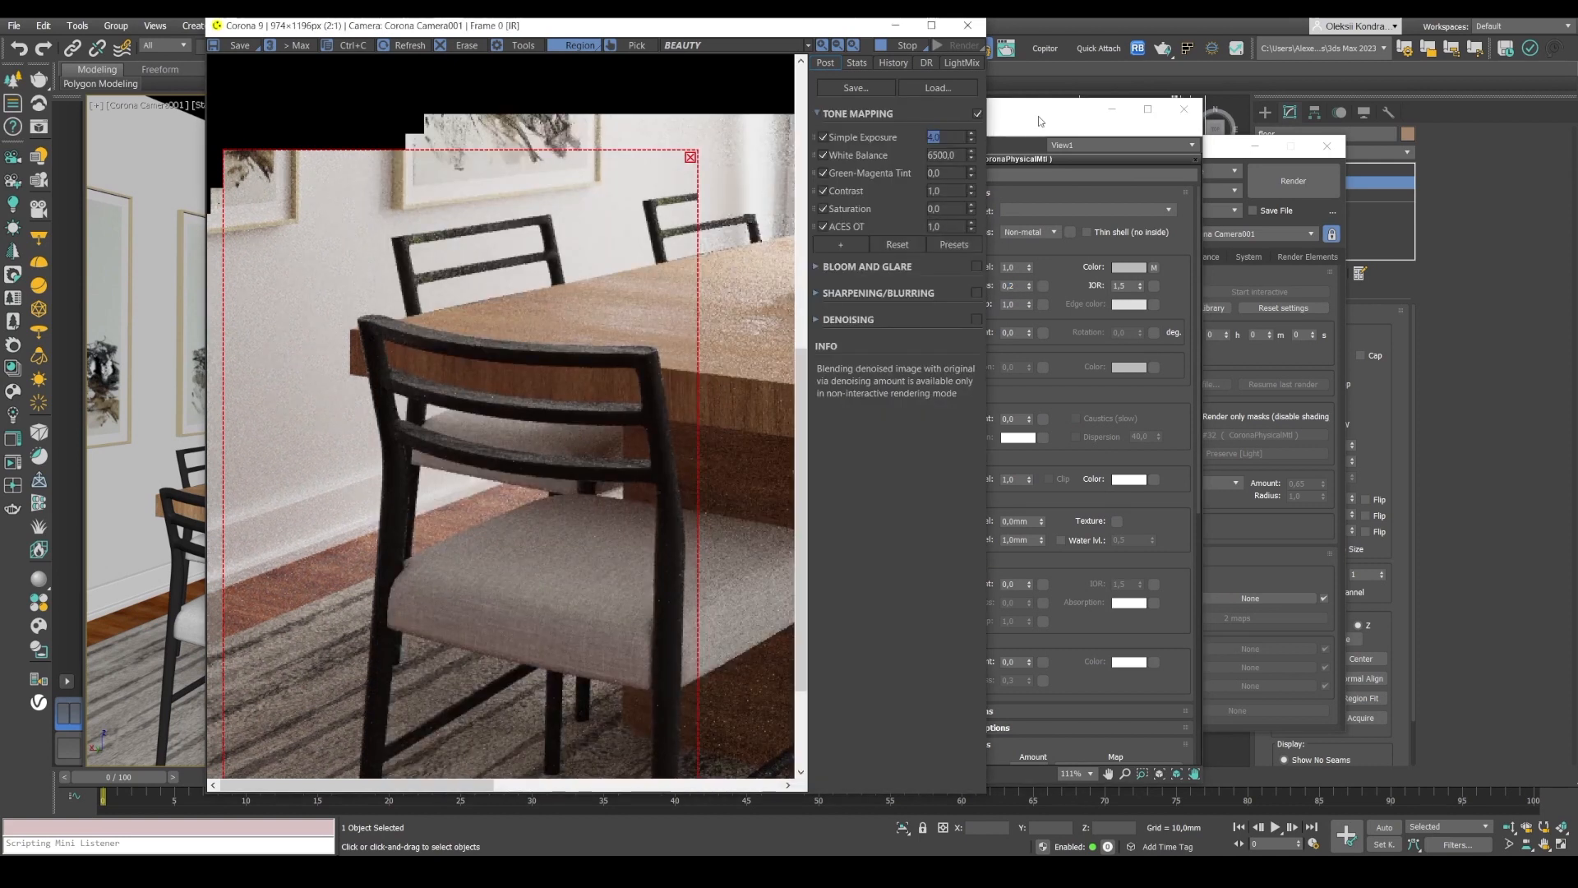
scroll(522, 452, "down", 1)
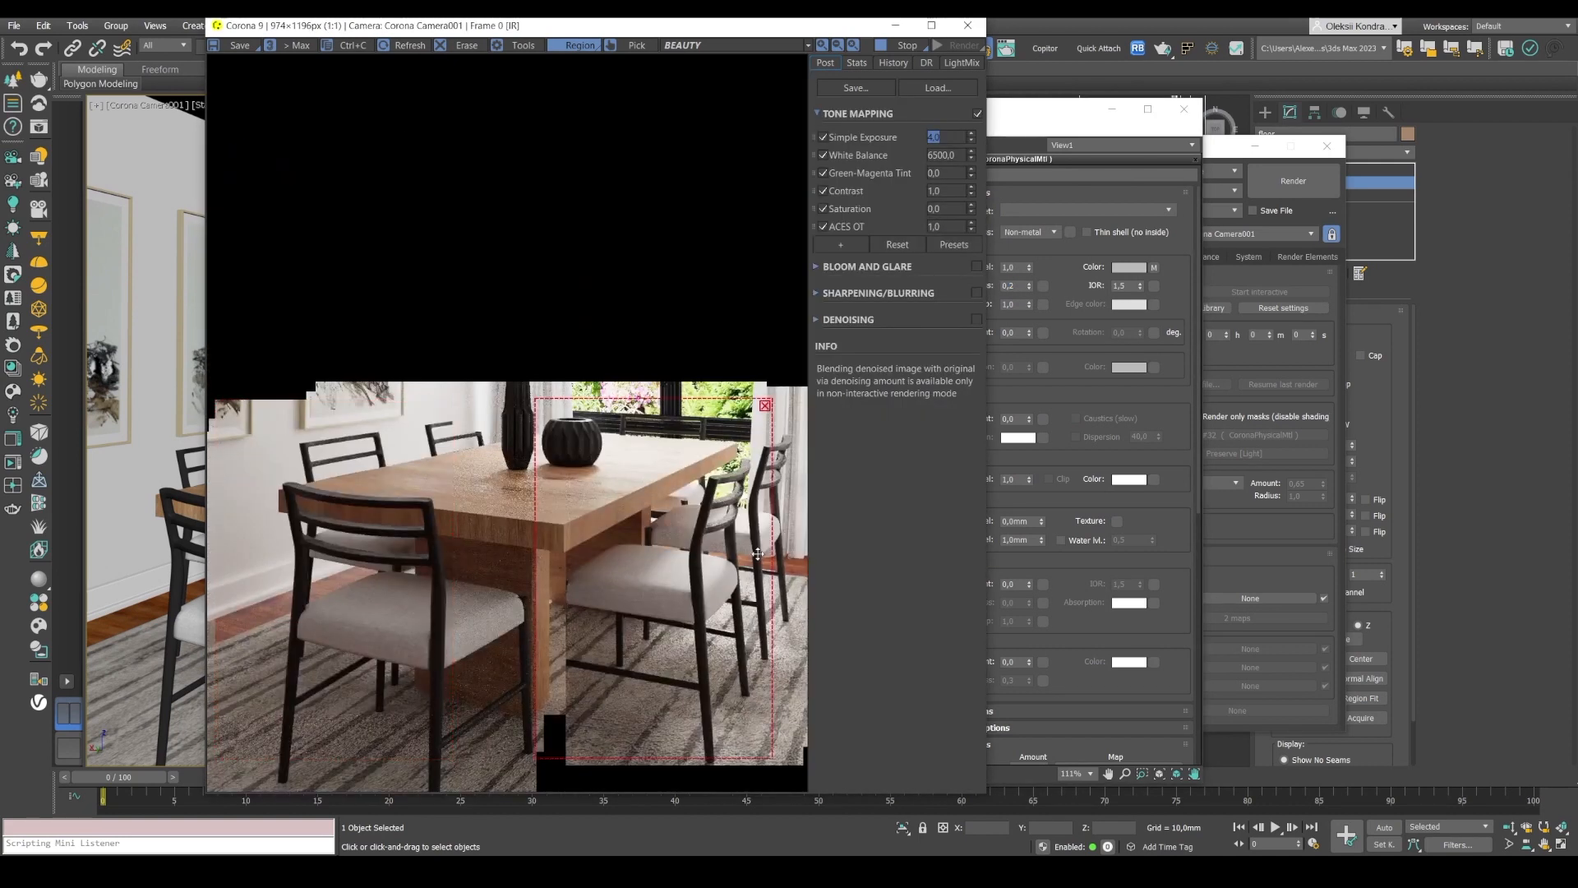
scroll(796, 552, "up", 1)
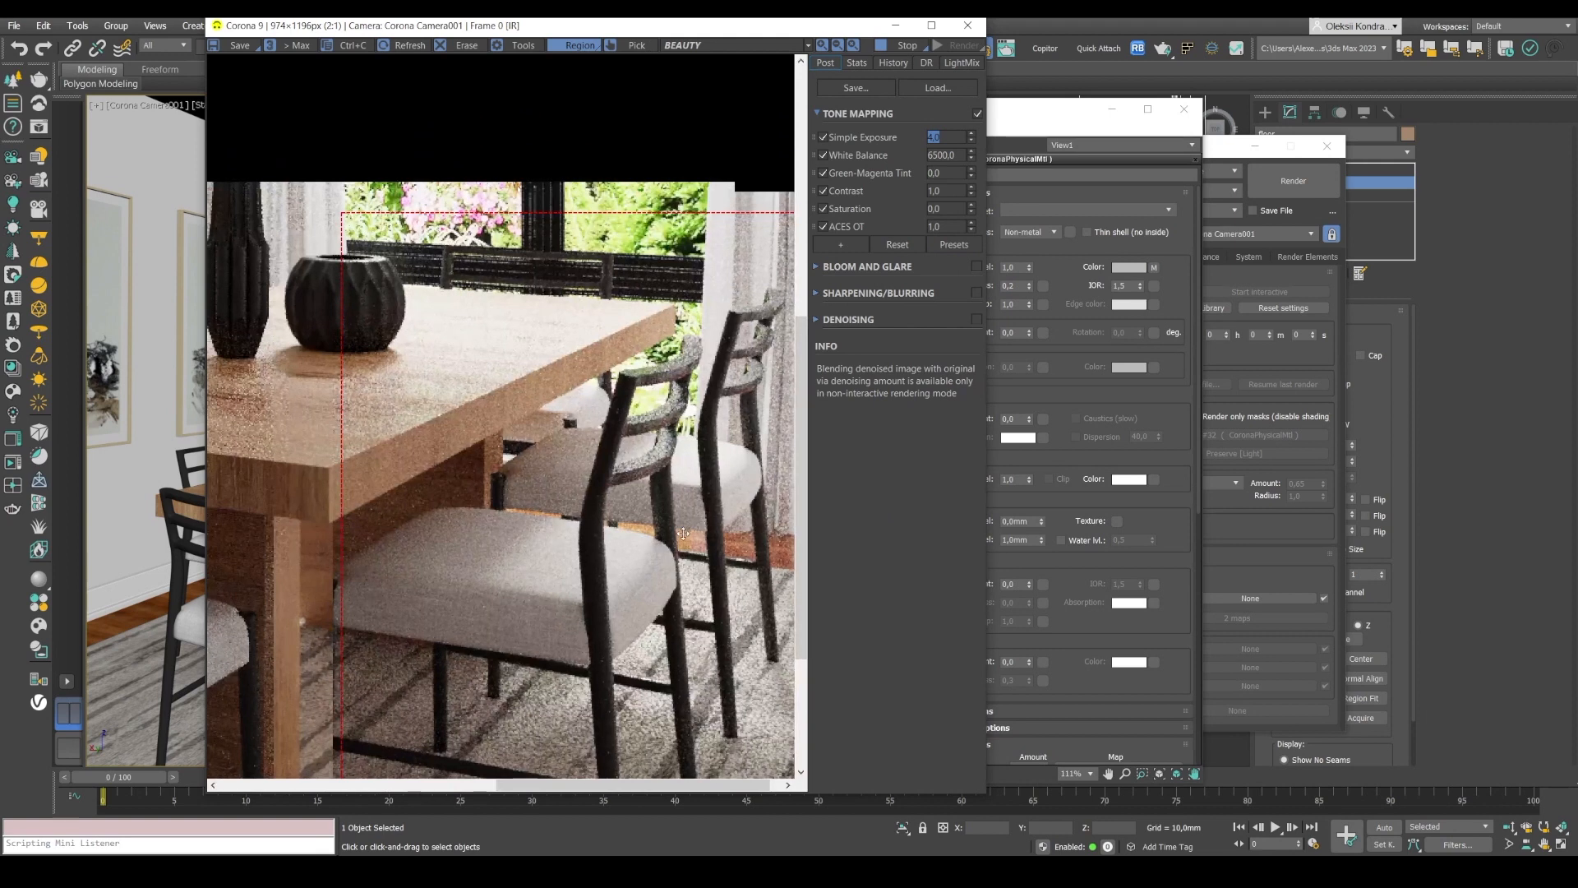
scroll(691, 534, "down", 1)
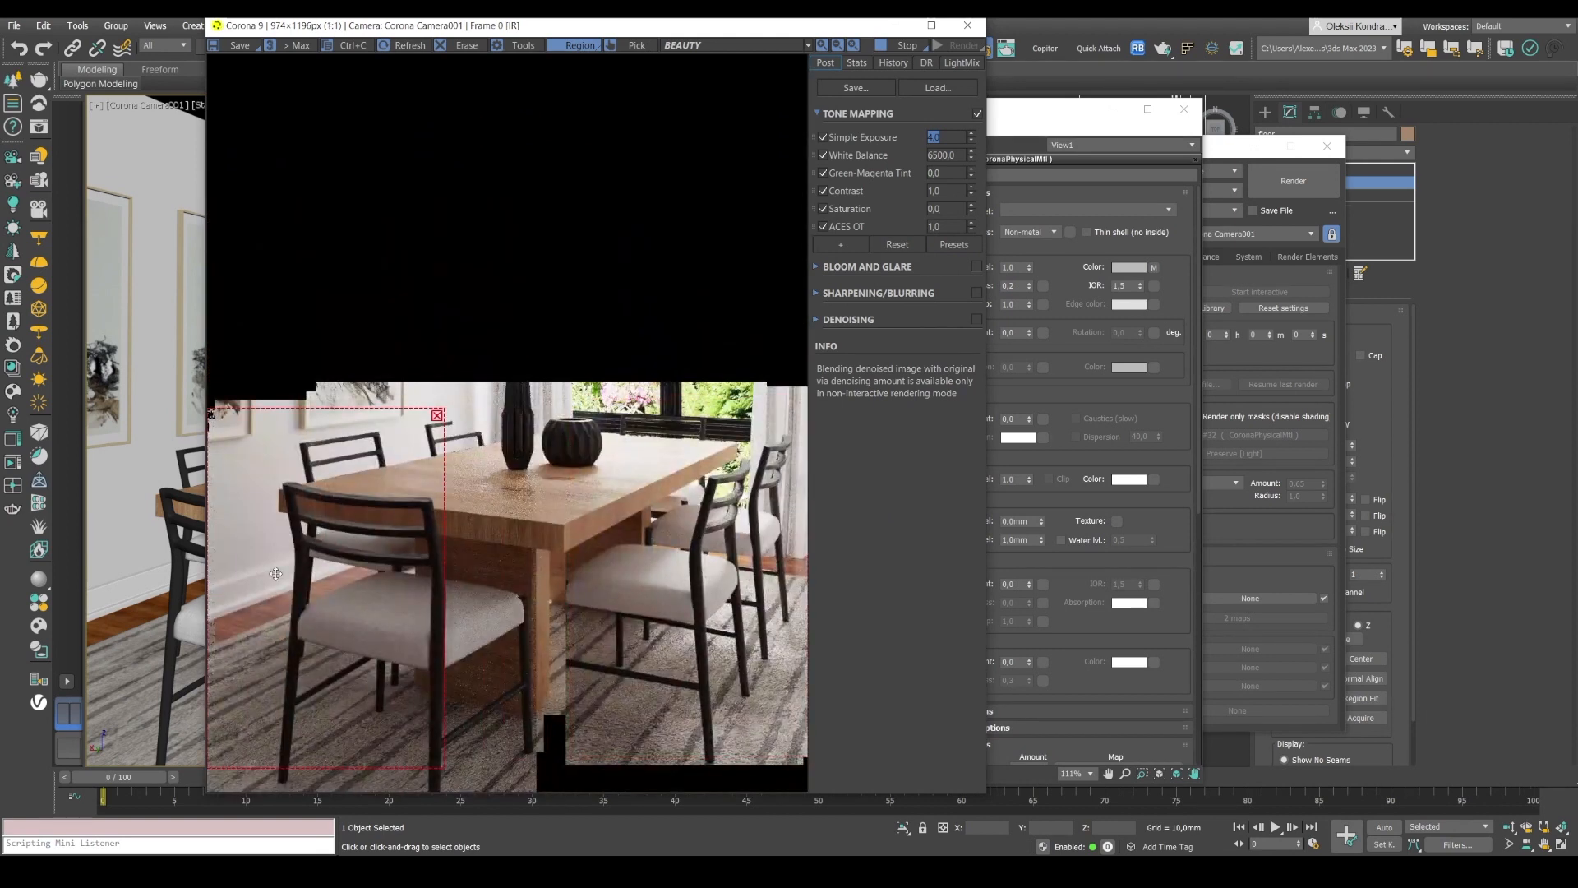
mouse_move(276, 573)
left_mouse_down()
mouse_move(513, 561)
mouse_move(269, 575)
left_mouse_up()
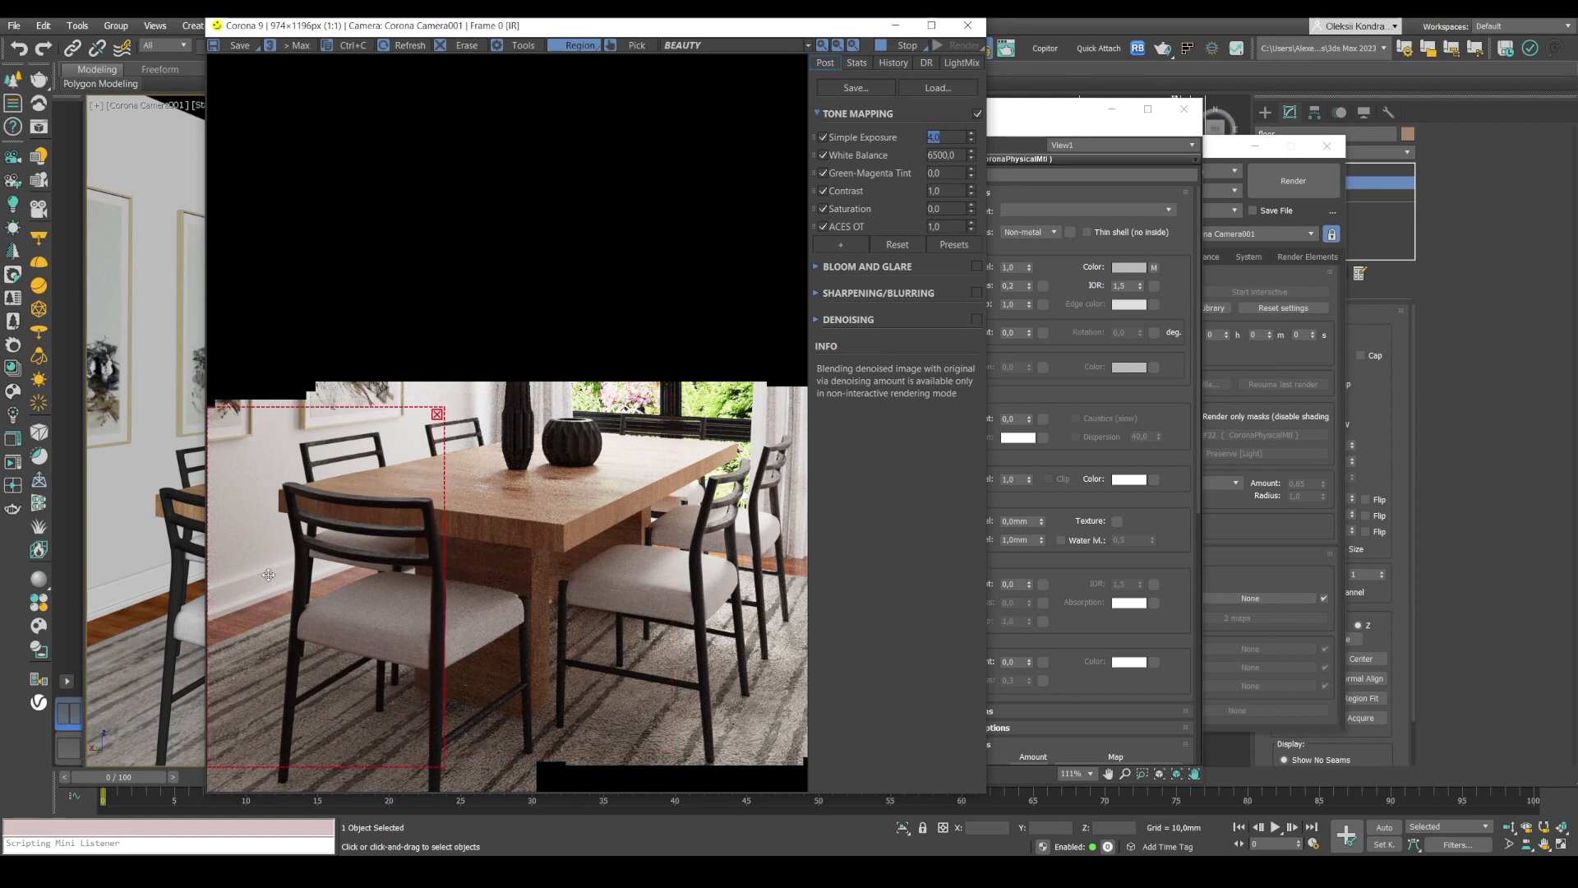
left_click(437, 415)
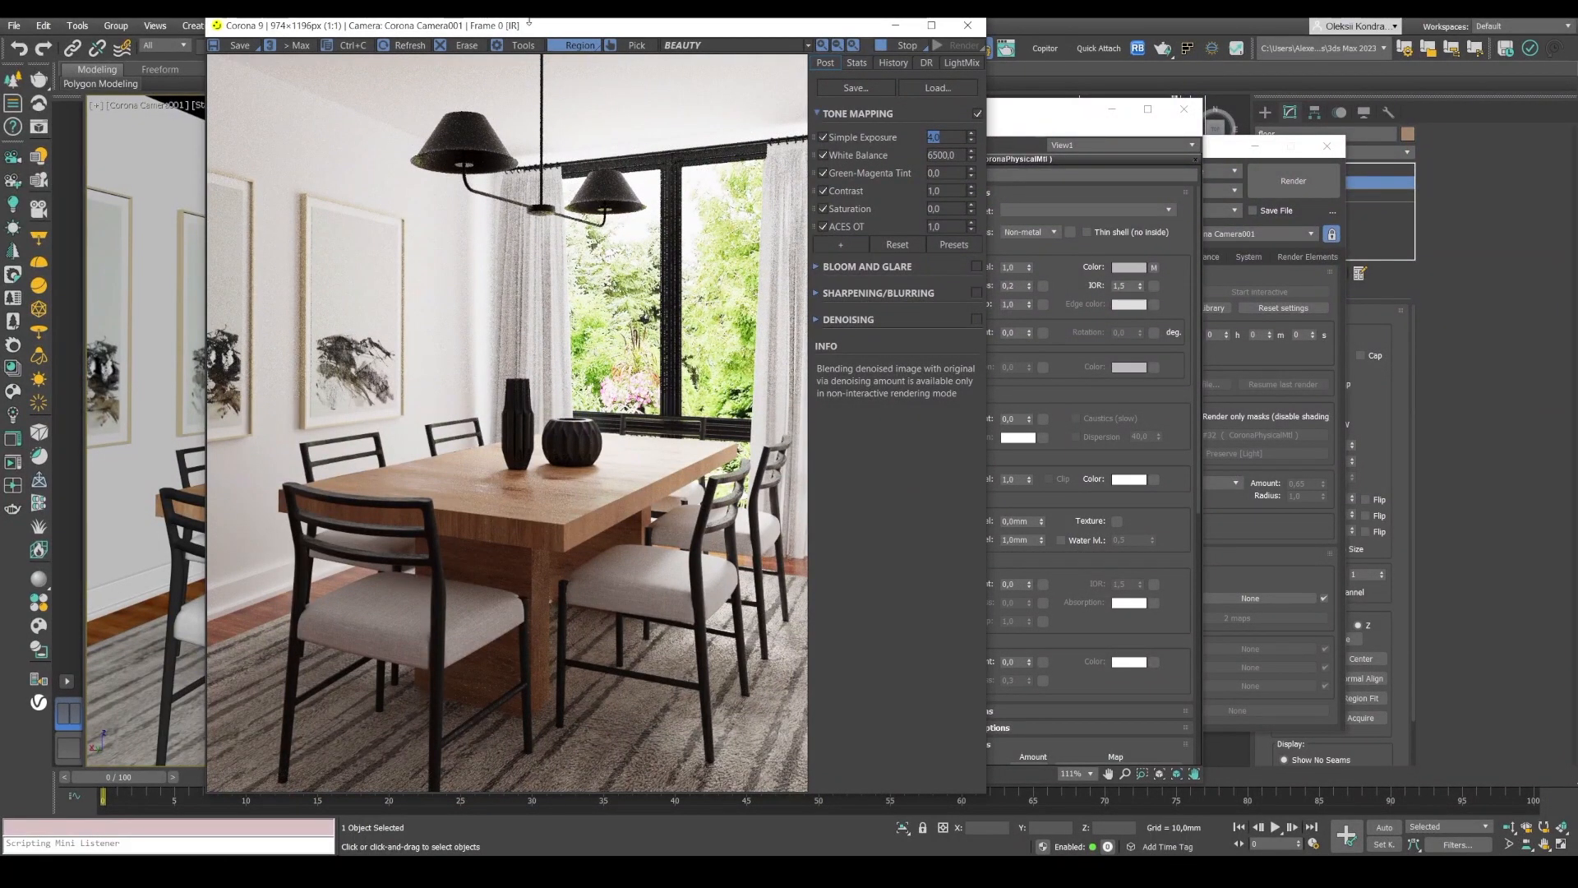
left_click_drag(533, 35, 612, 30)
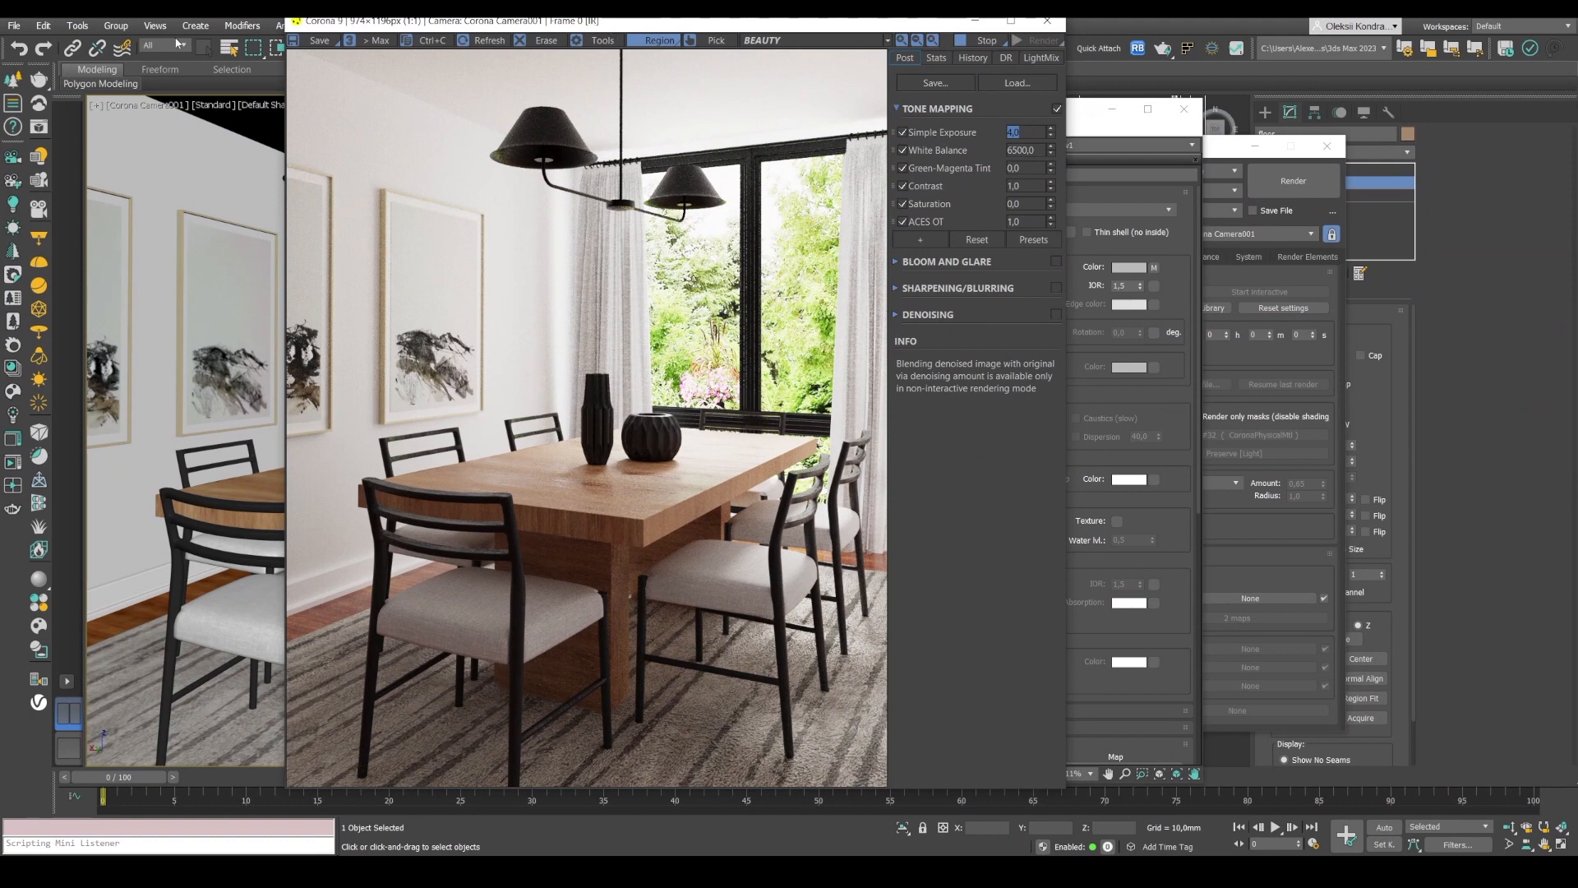
- Merge the set63003 branch object from decor.max in the D:\VZ\scene folder into the current scene
left_click(13, 25)
mouse_move(62, 236)
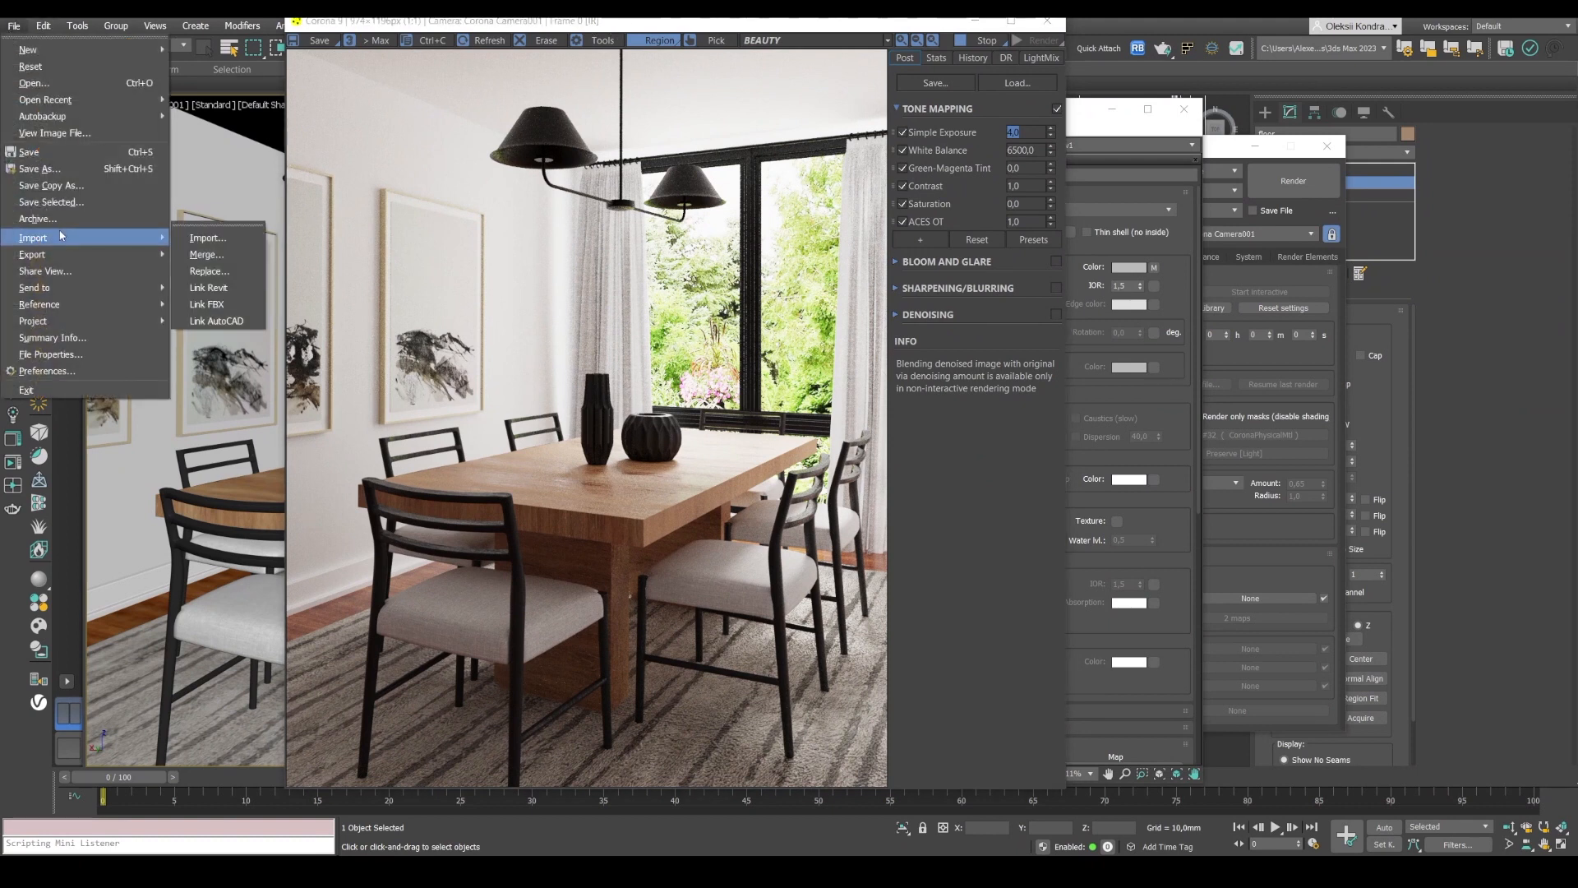
left_click(220, 255)
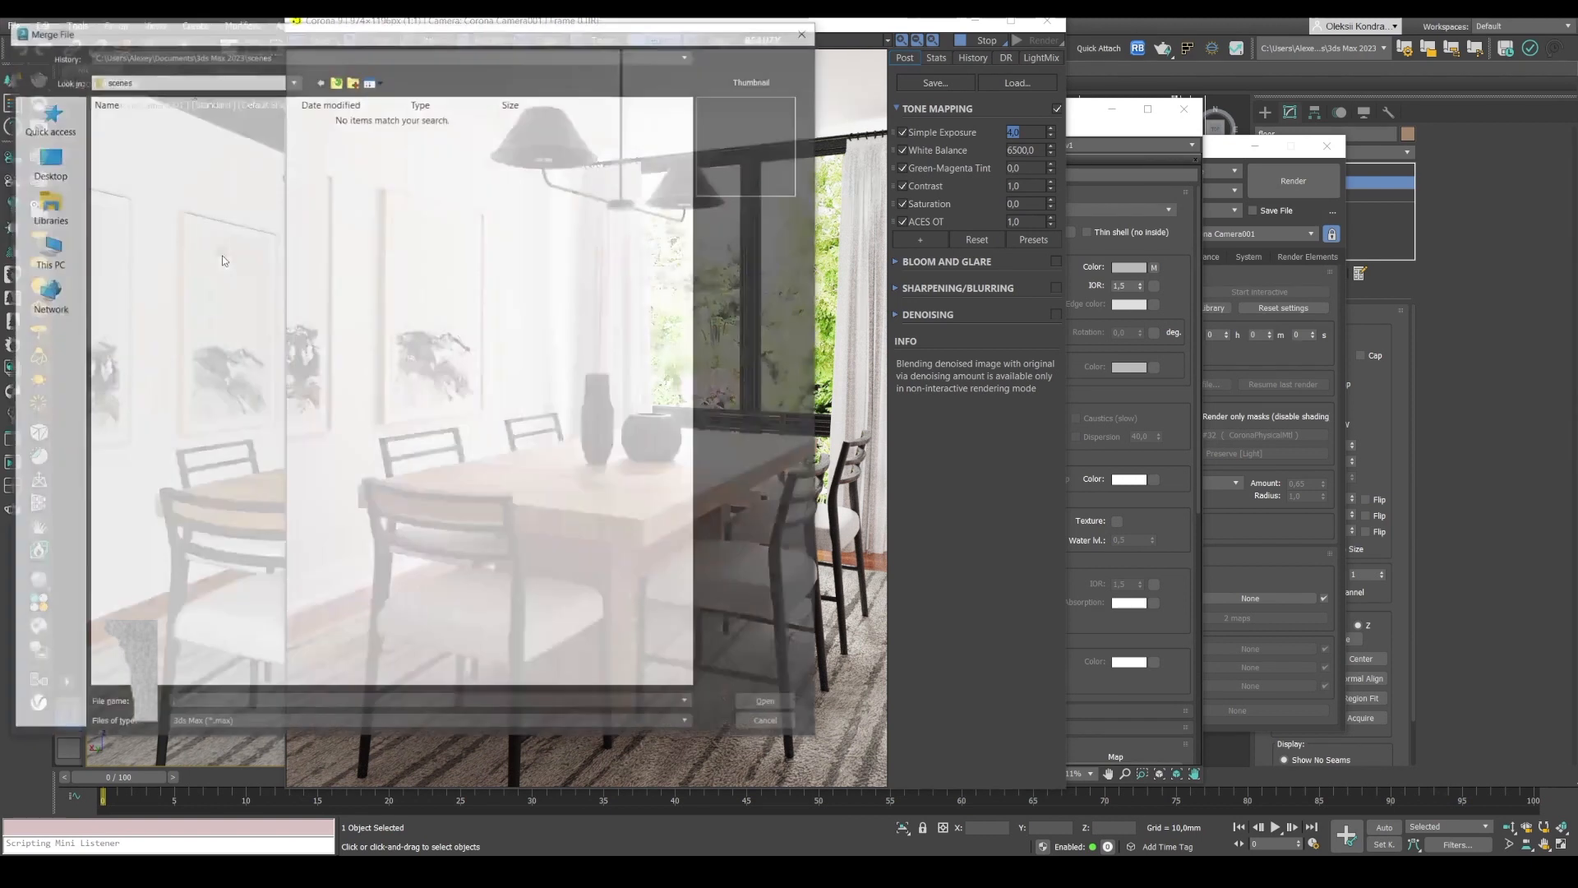
left_click(164, 53)
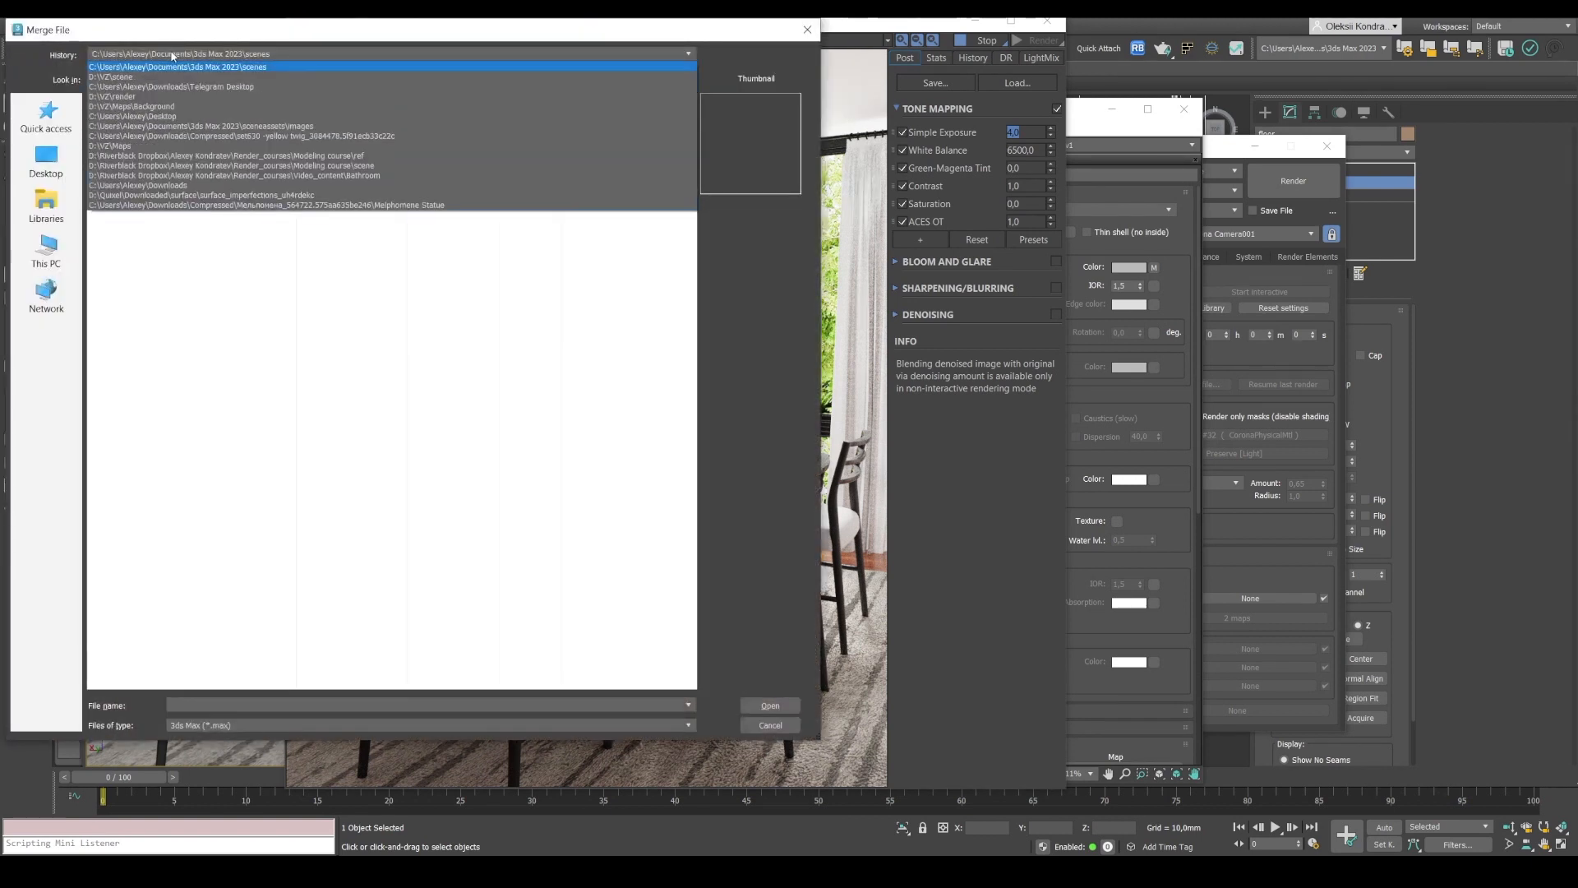
left_click(144, 77)
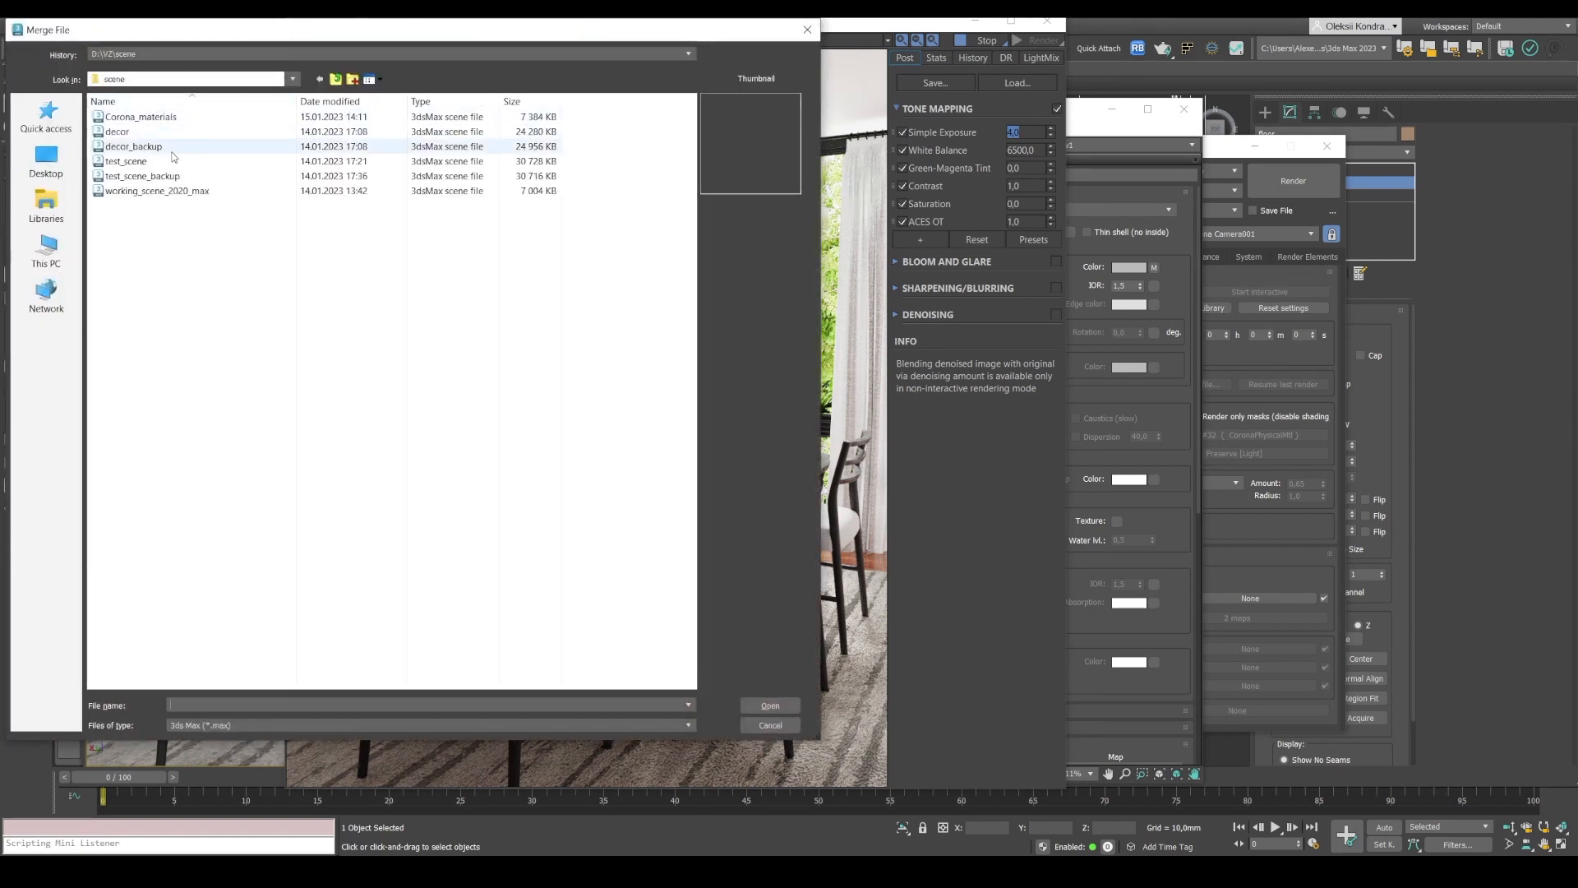
double_click(138, 133)
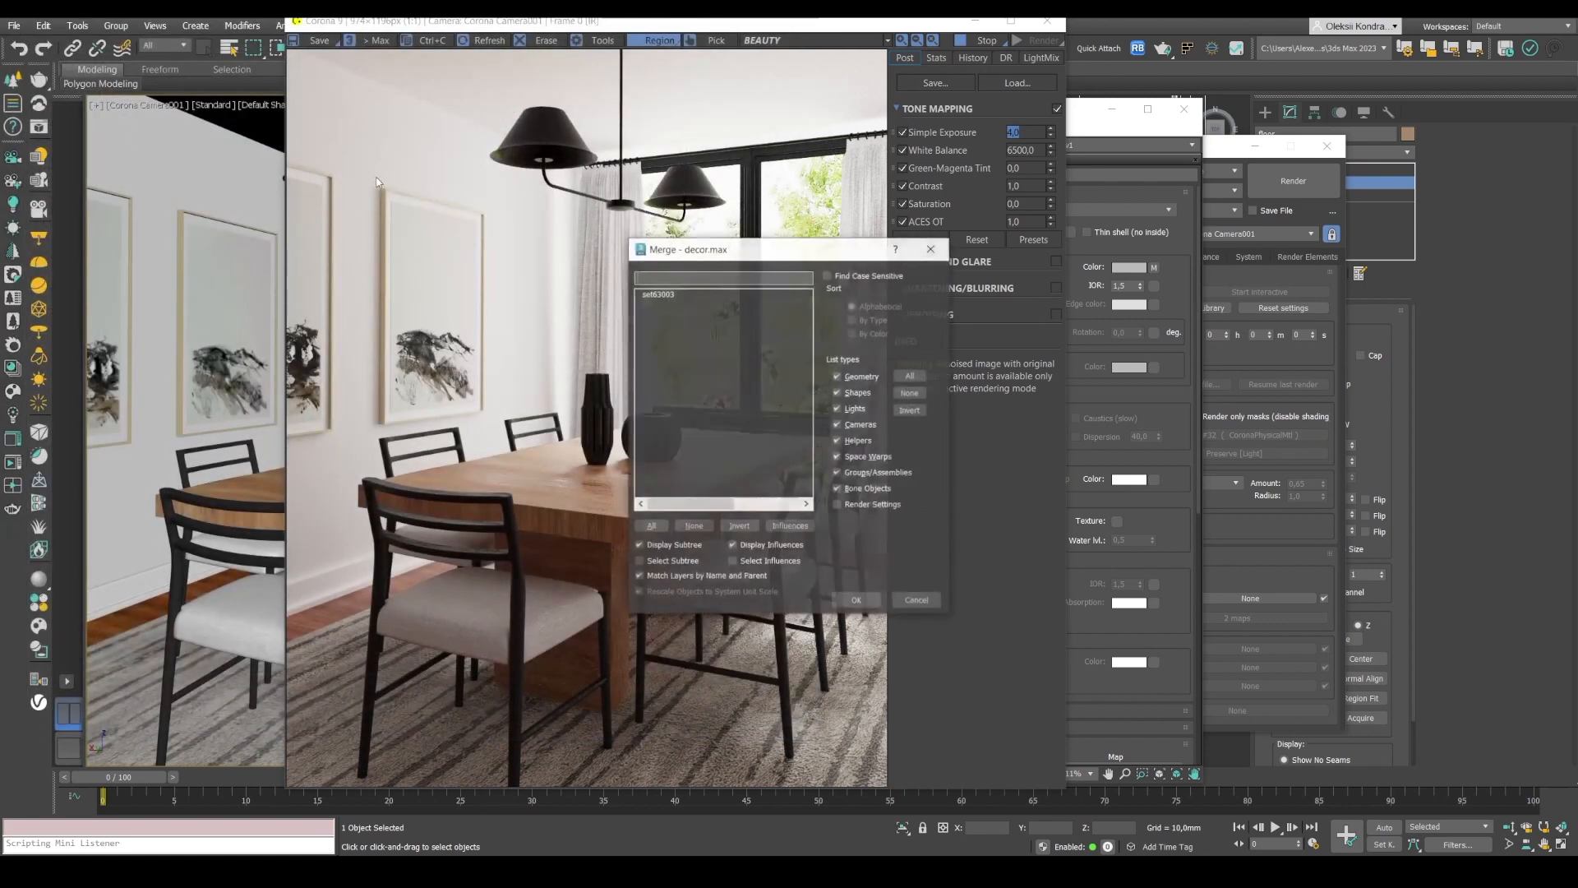
left_click(658, 295)
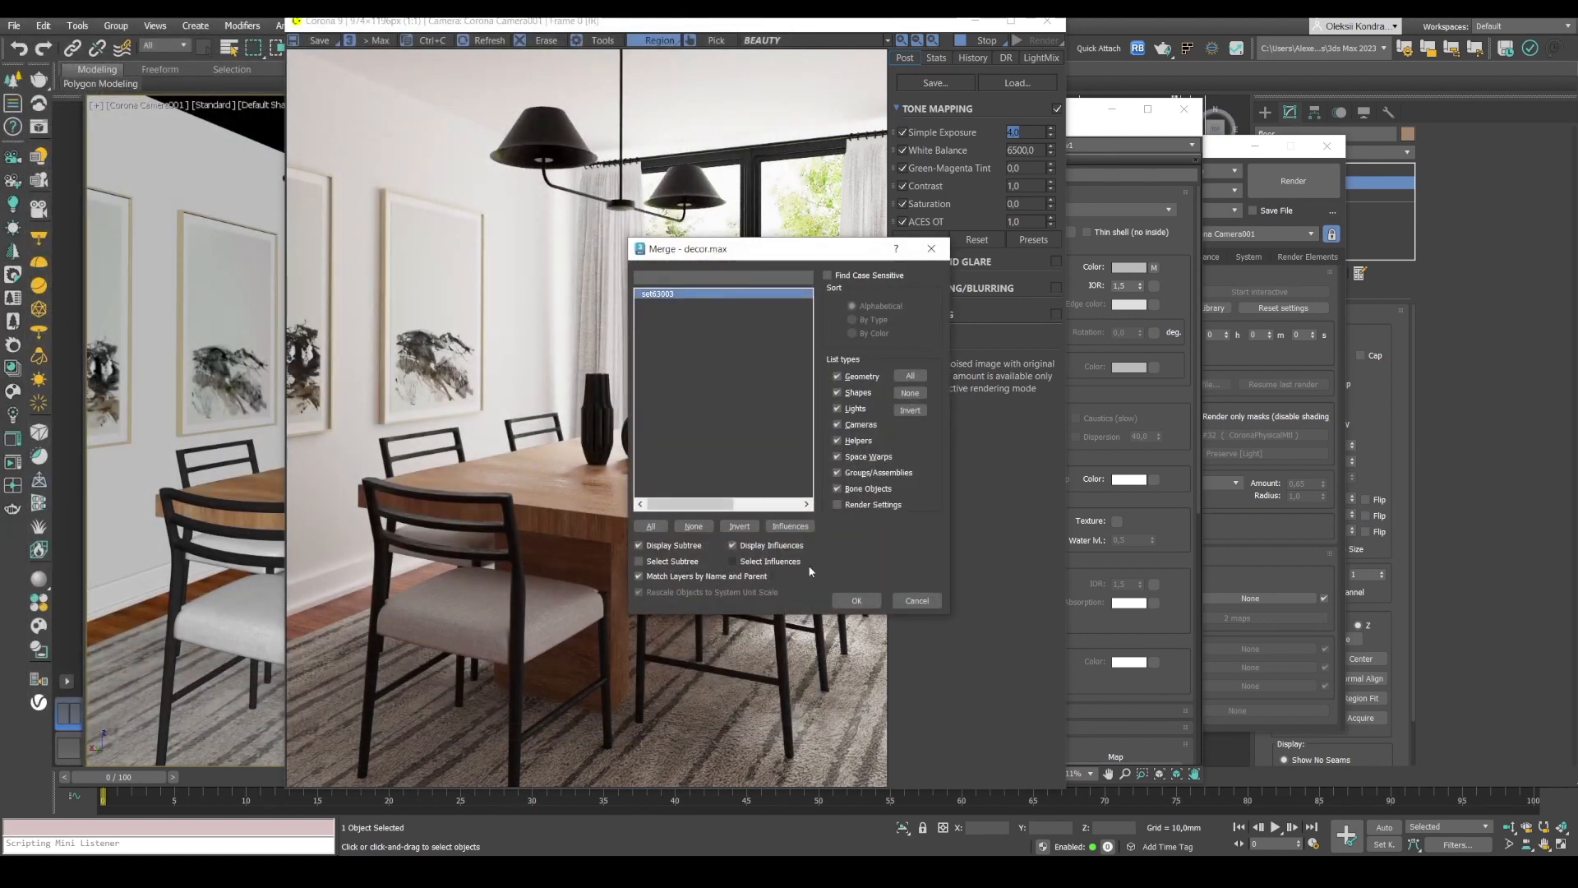
left_click(857, 600)
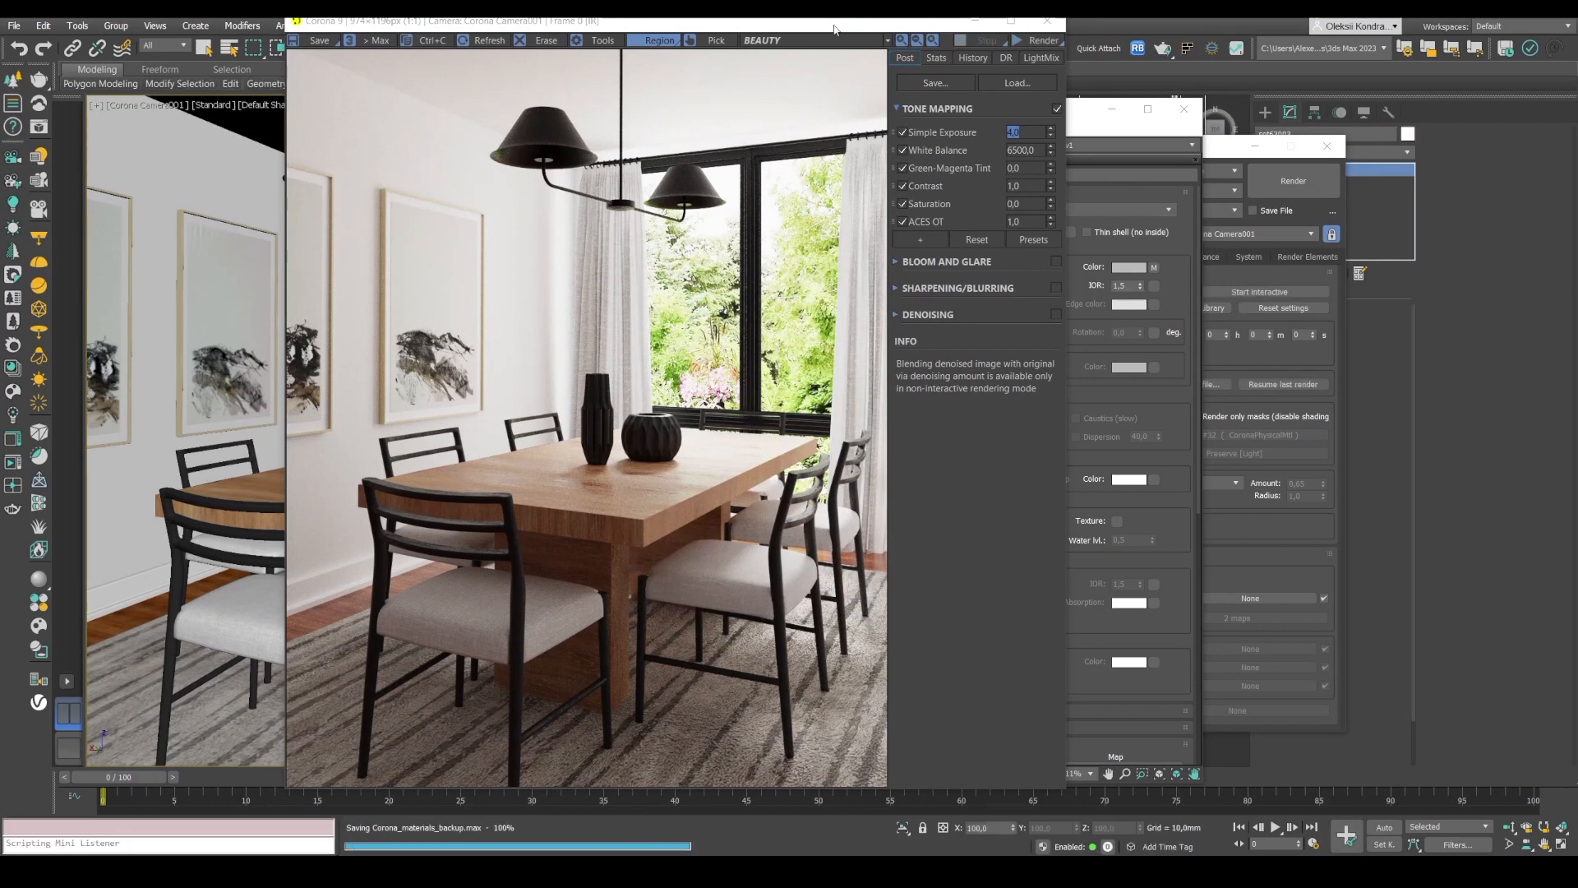
- Minimize the frame buffer, Slate Material Editor and Render Setup windows to uncover the camera and top viewports
left_click_drag(795, 25, 1217, 32)
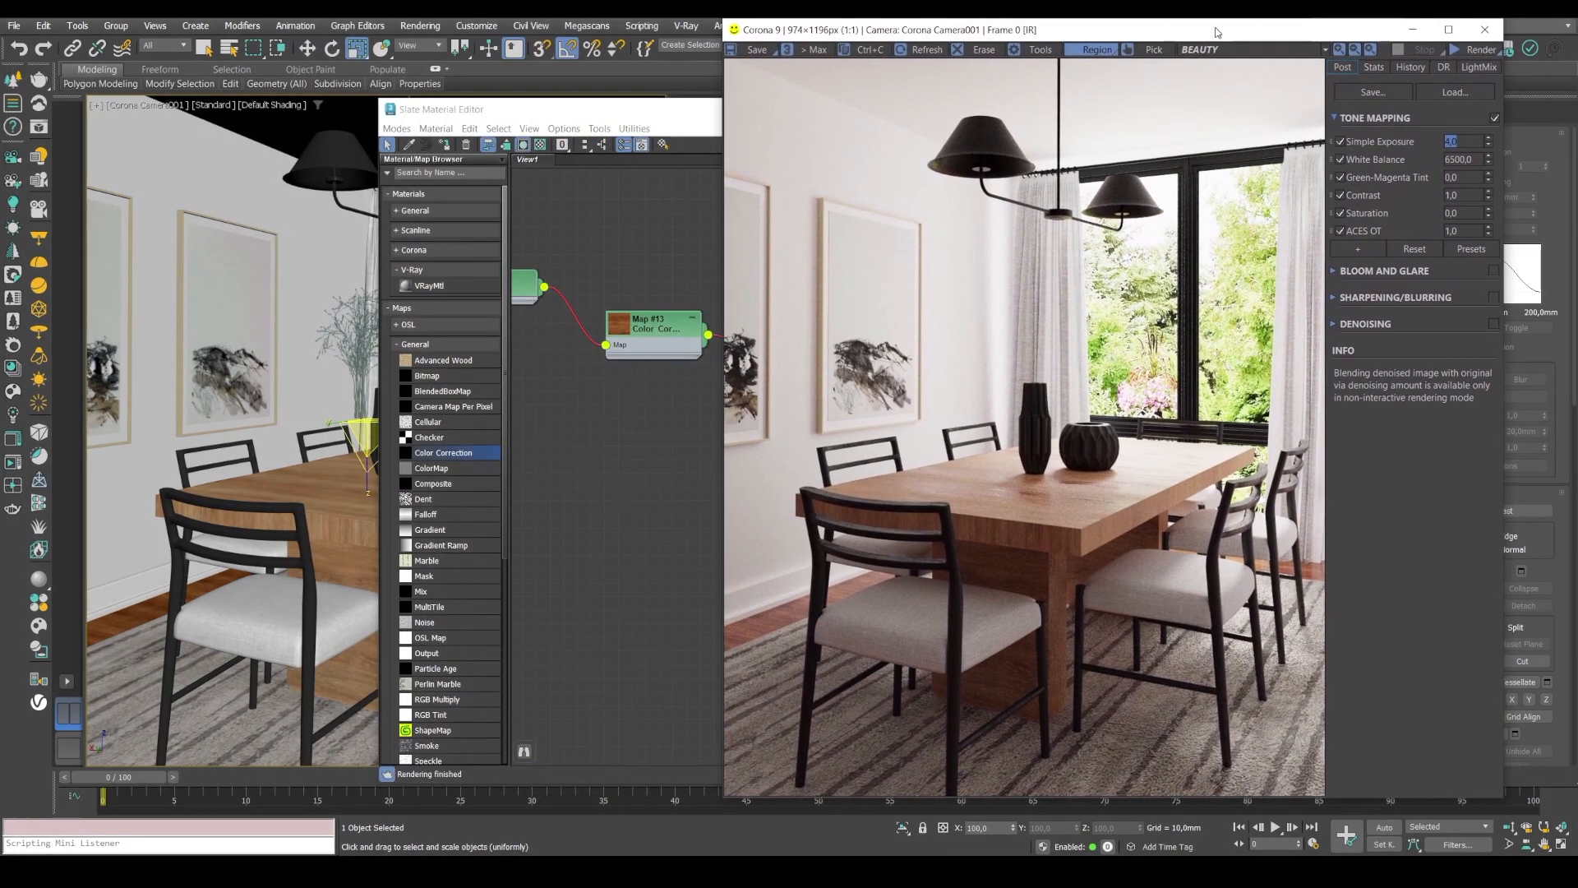
left_click(688, 116)
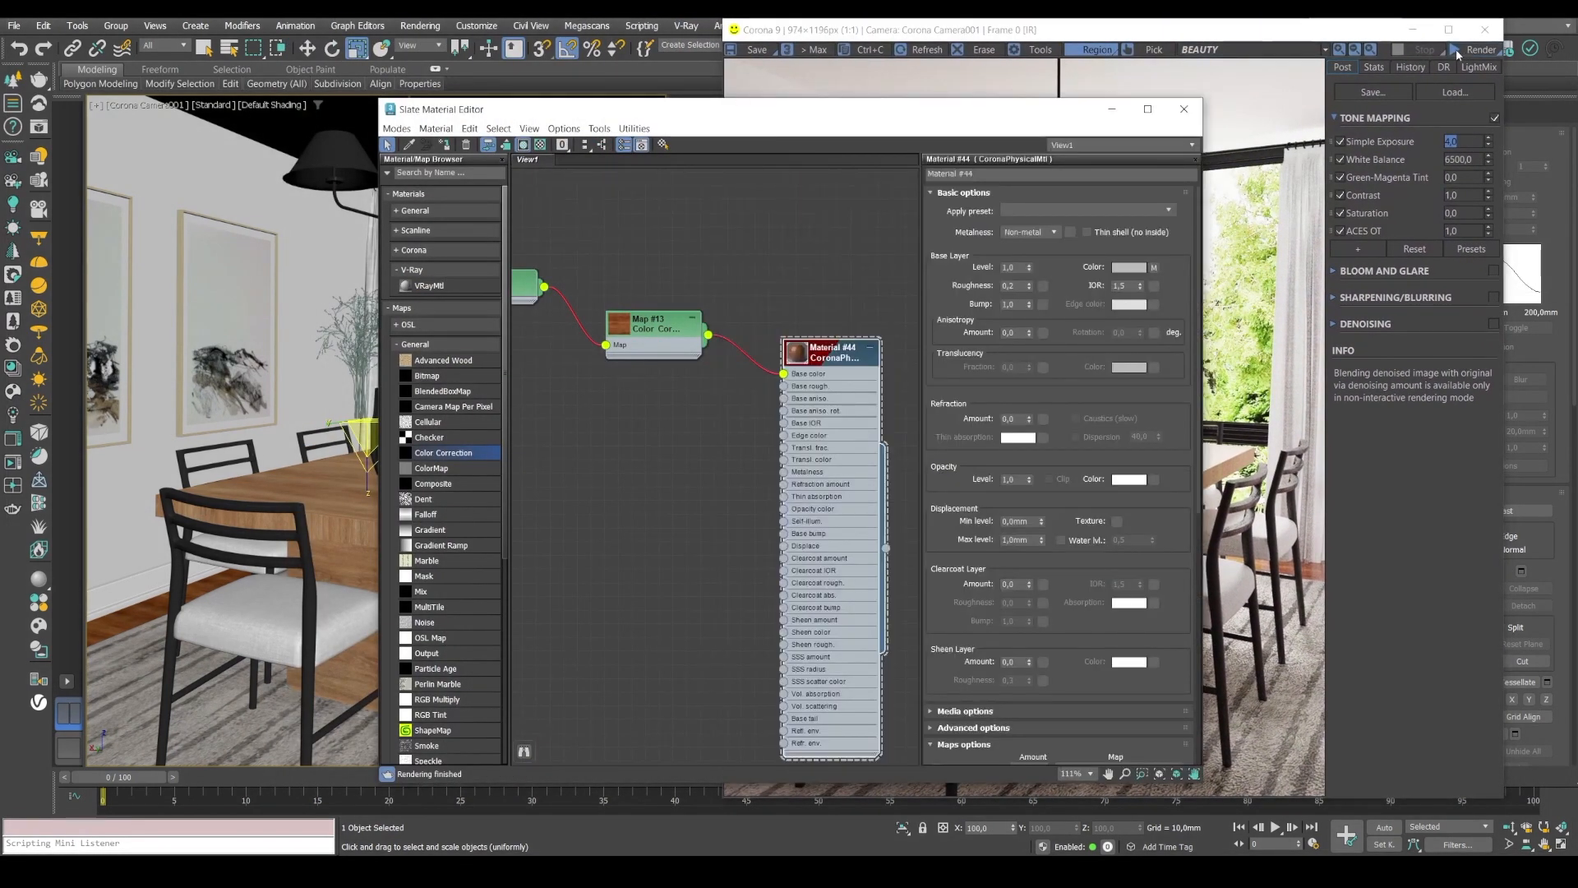
left_click(1412, 30)
left_click(1122, 117)
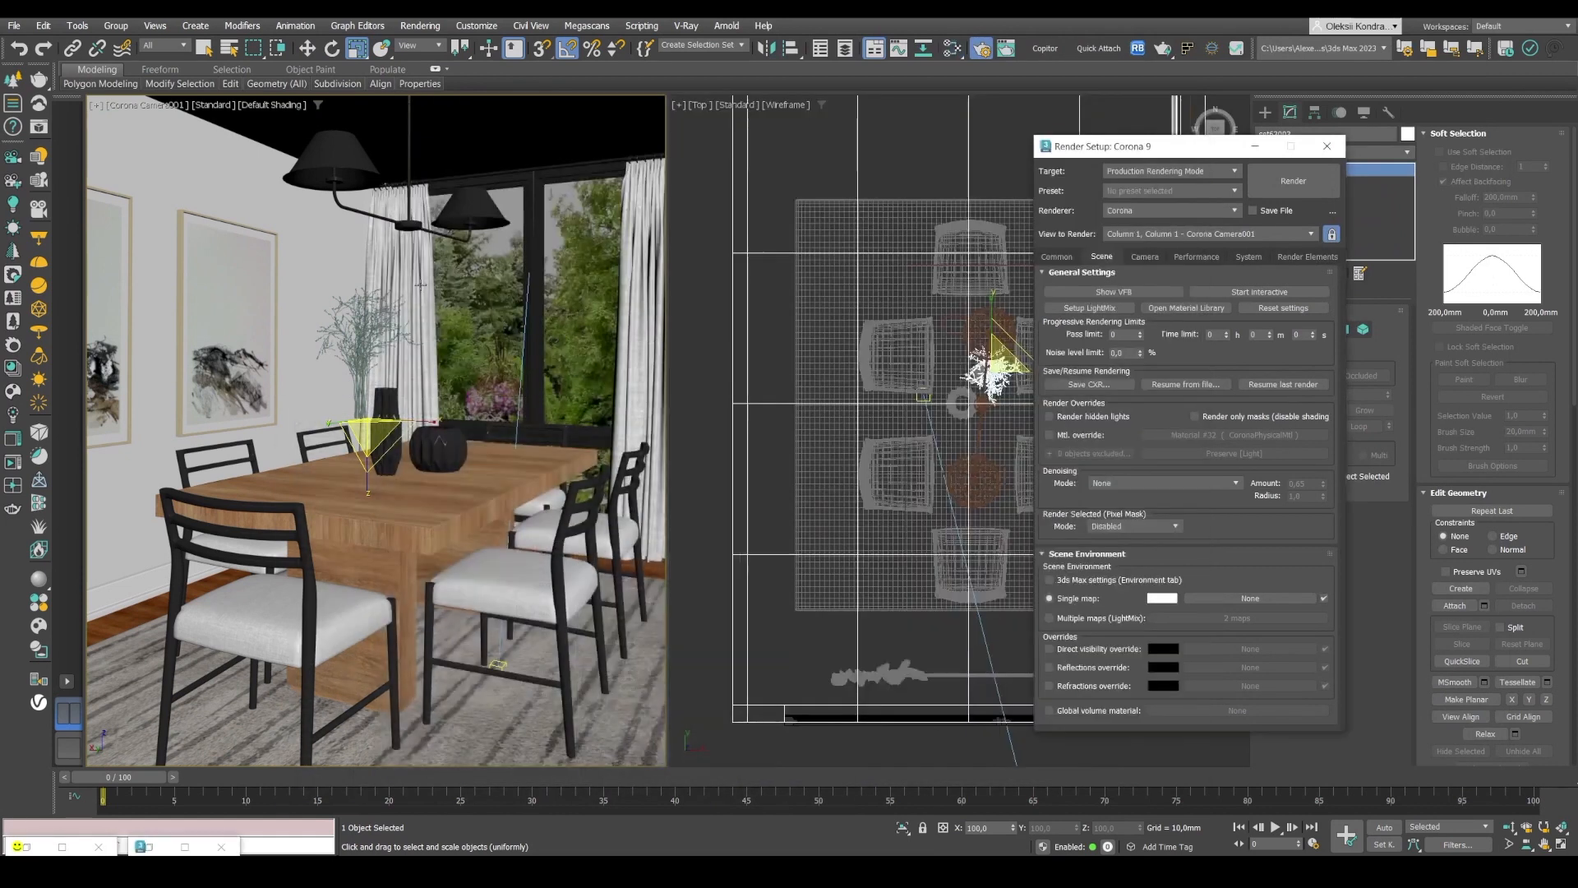
left_click(402, 333)
right_click(943, 340)
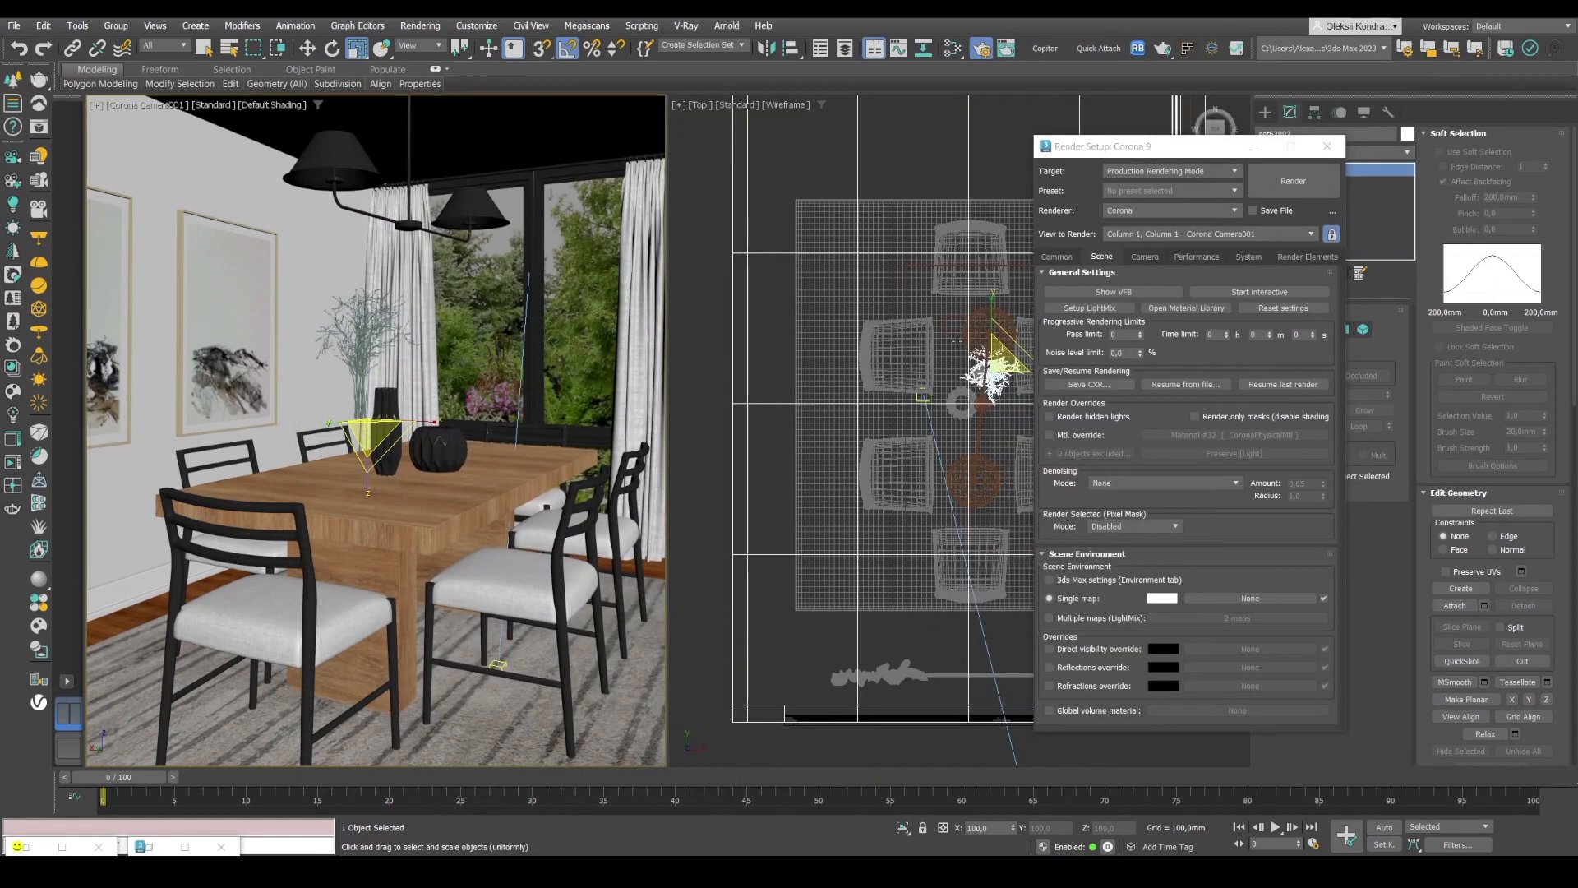
left_click(1255, 148)
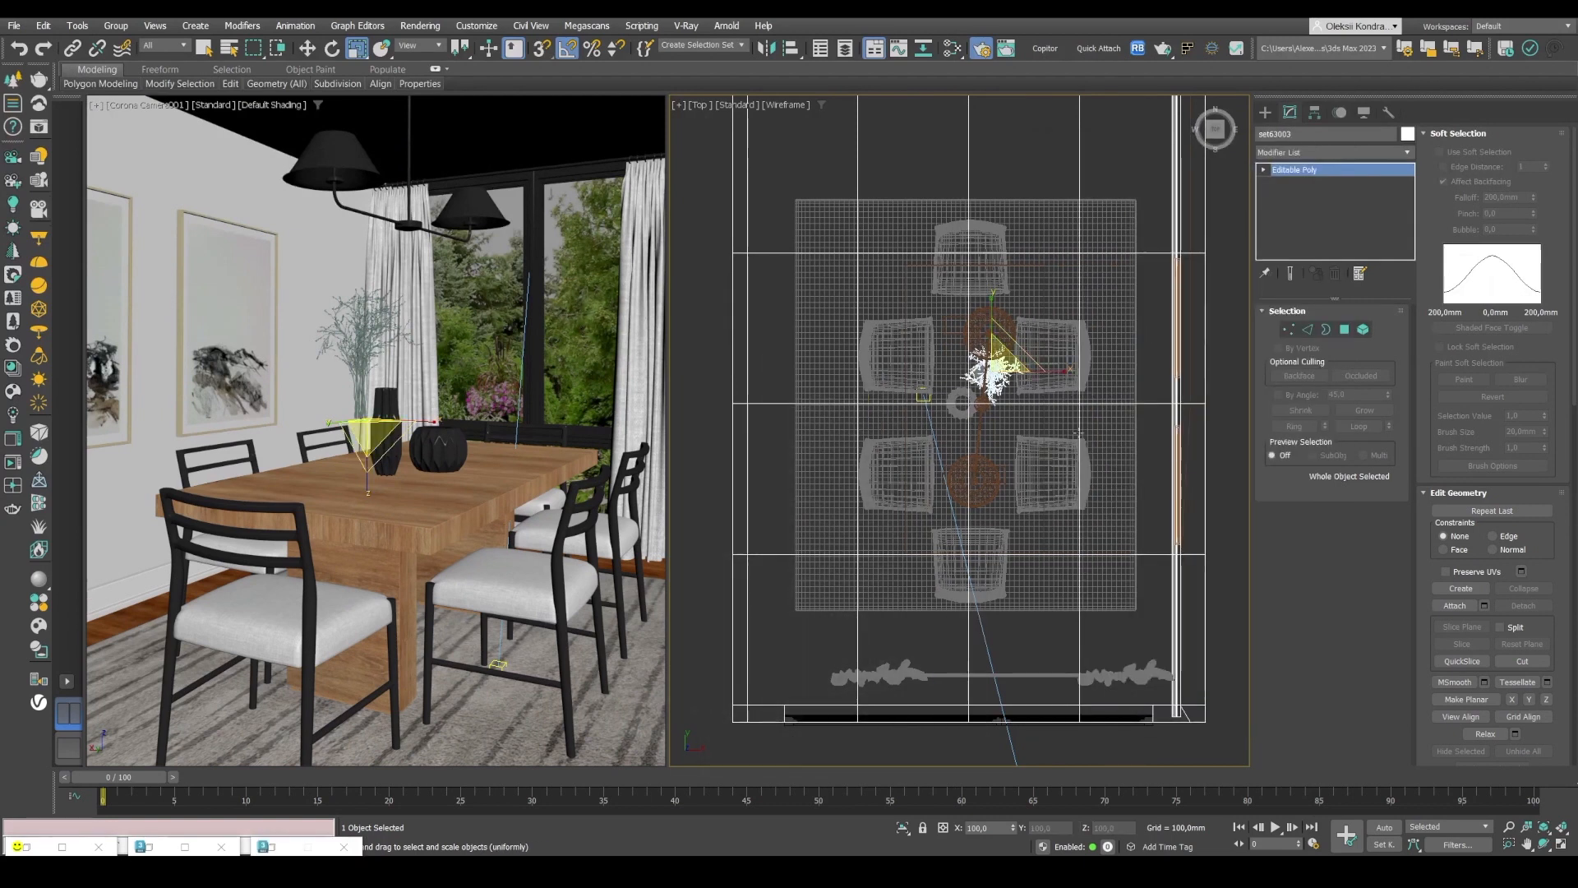
- Move the merged branches into the tall vase, aligning them with it in the top, front and left views
scroll(1082, 427, "up", 4)
key("w")
left_click_drag(904, 310, 836, 372)
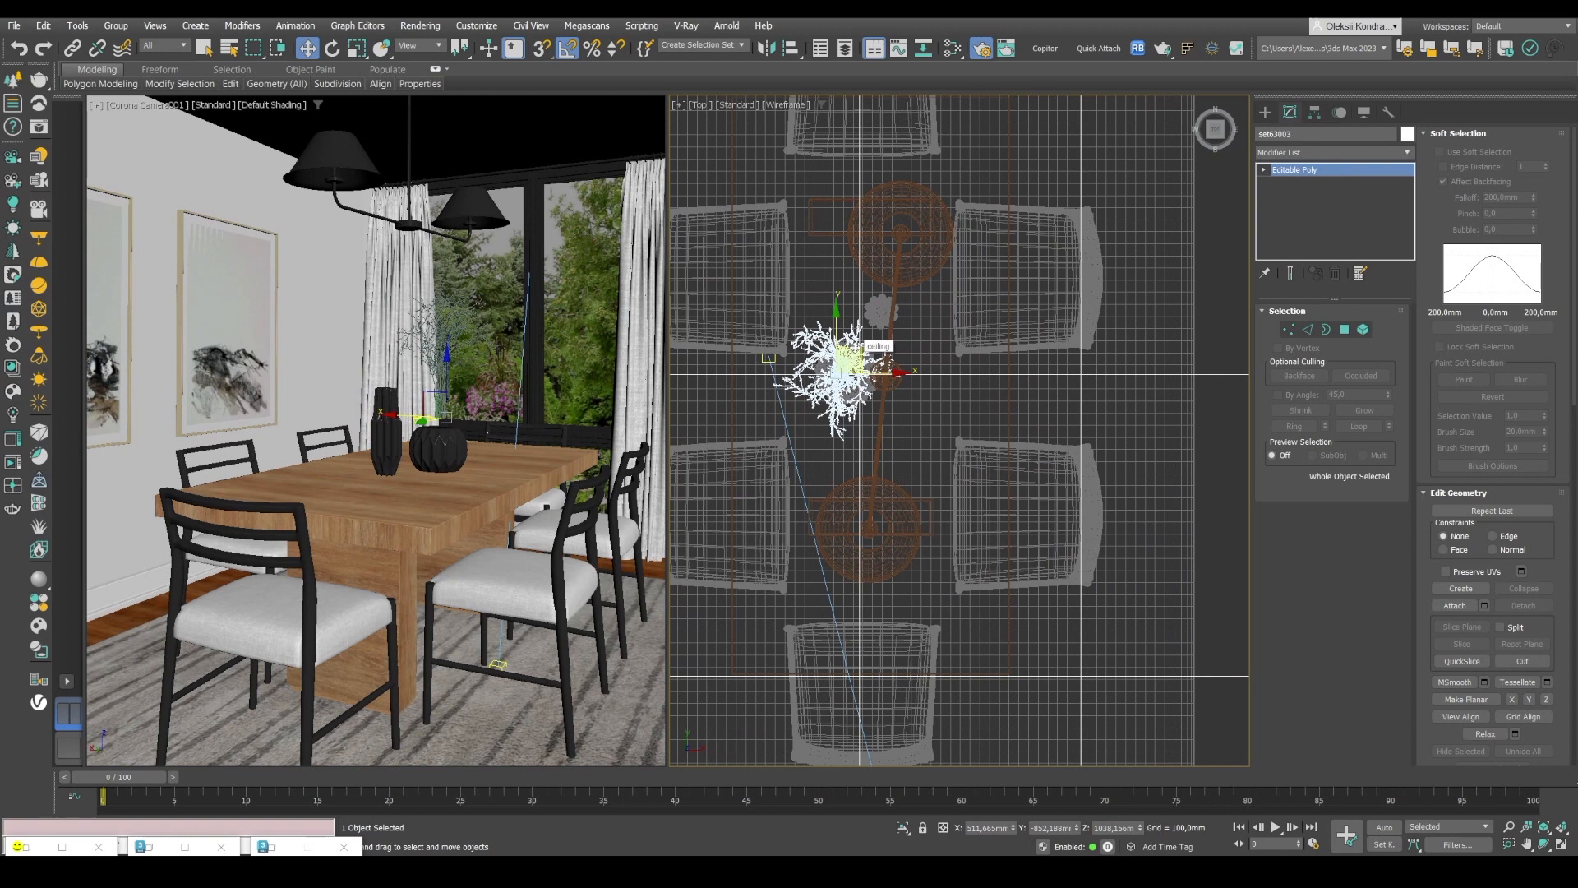
key("f")
key("z")
middle_click_drag(1029, 370, 888, 224)
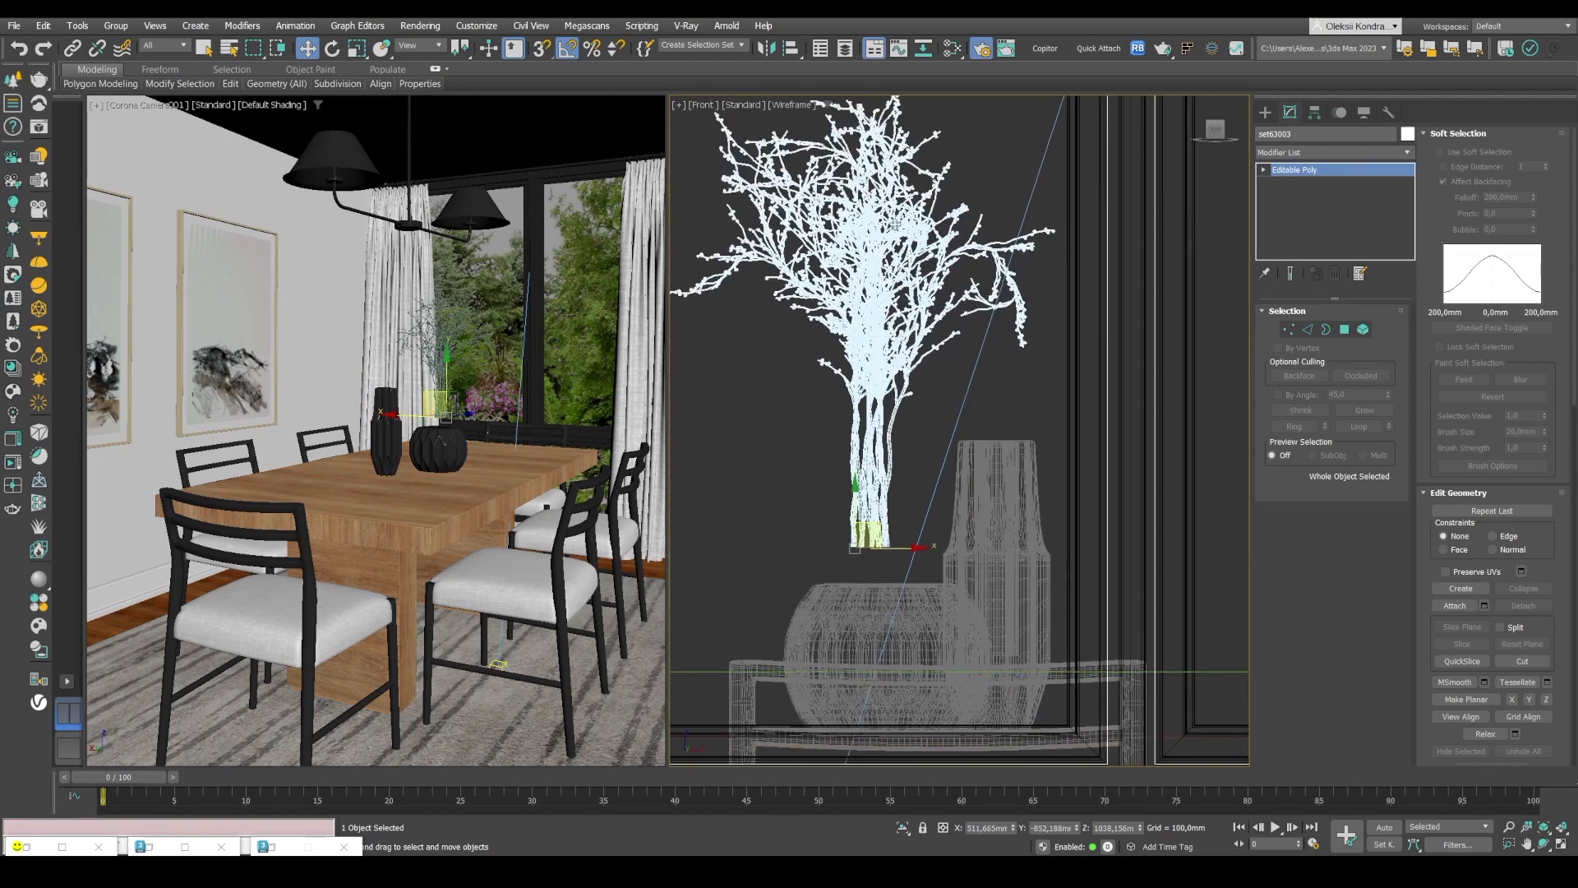
left_click_drag(912, 542, 1027, 542)
key("l")
key("z")
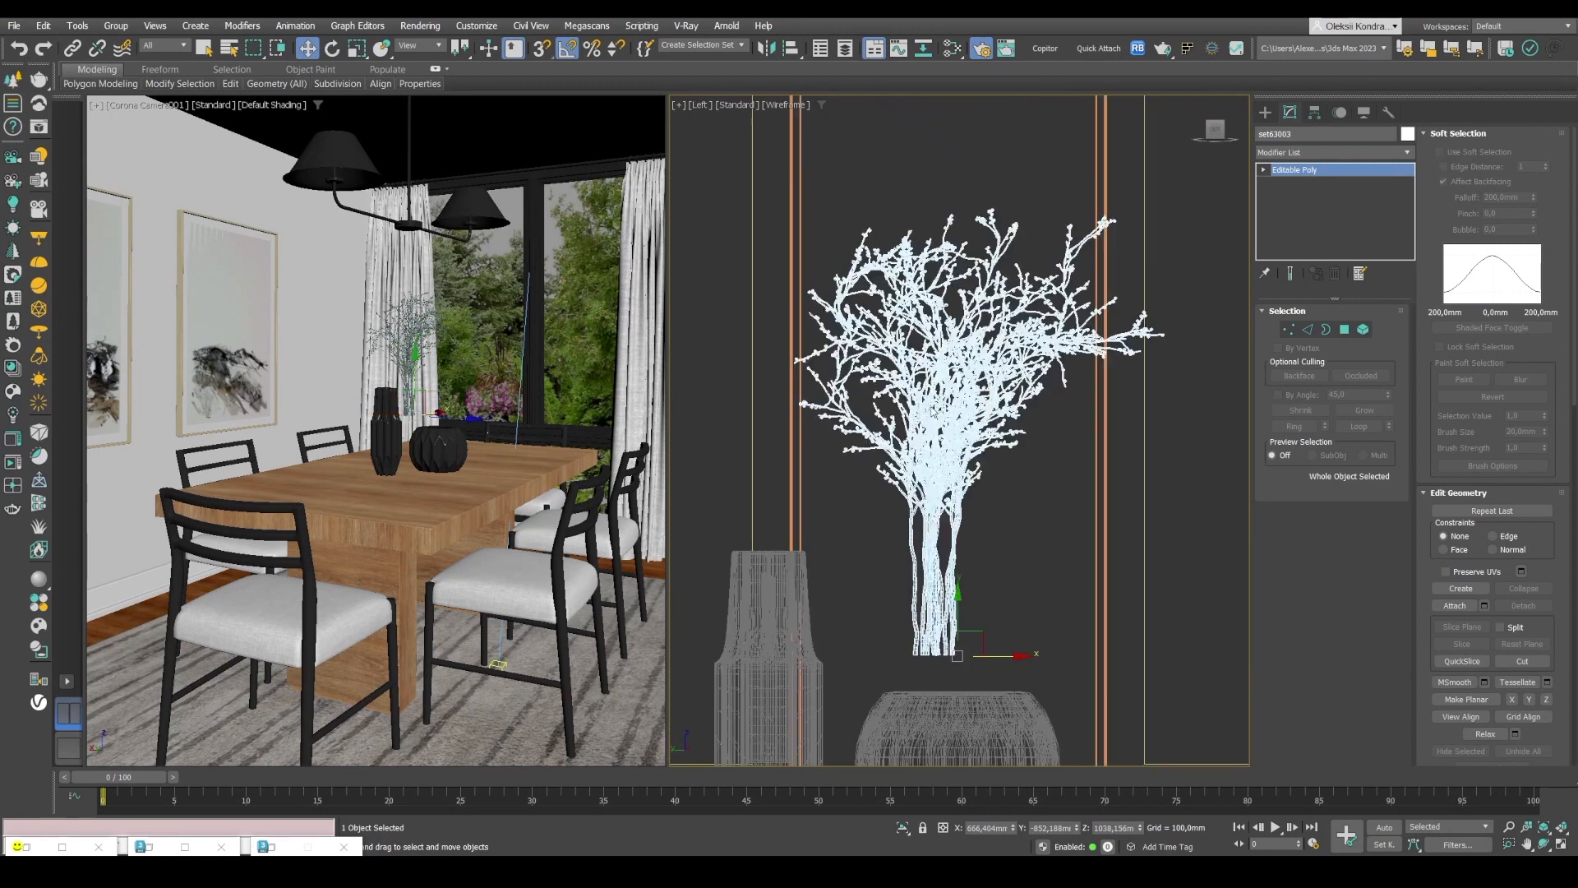
middle_click_drag(1004, 670, 1073, 588)
left_click_drag(1074, 587, 905, 590)
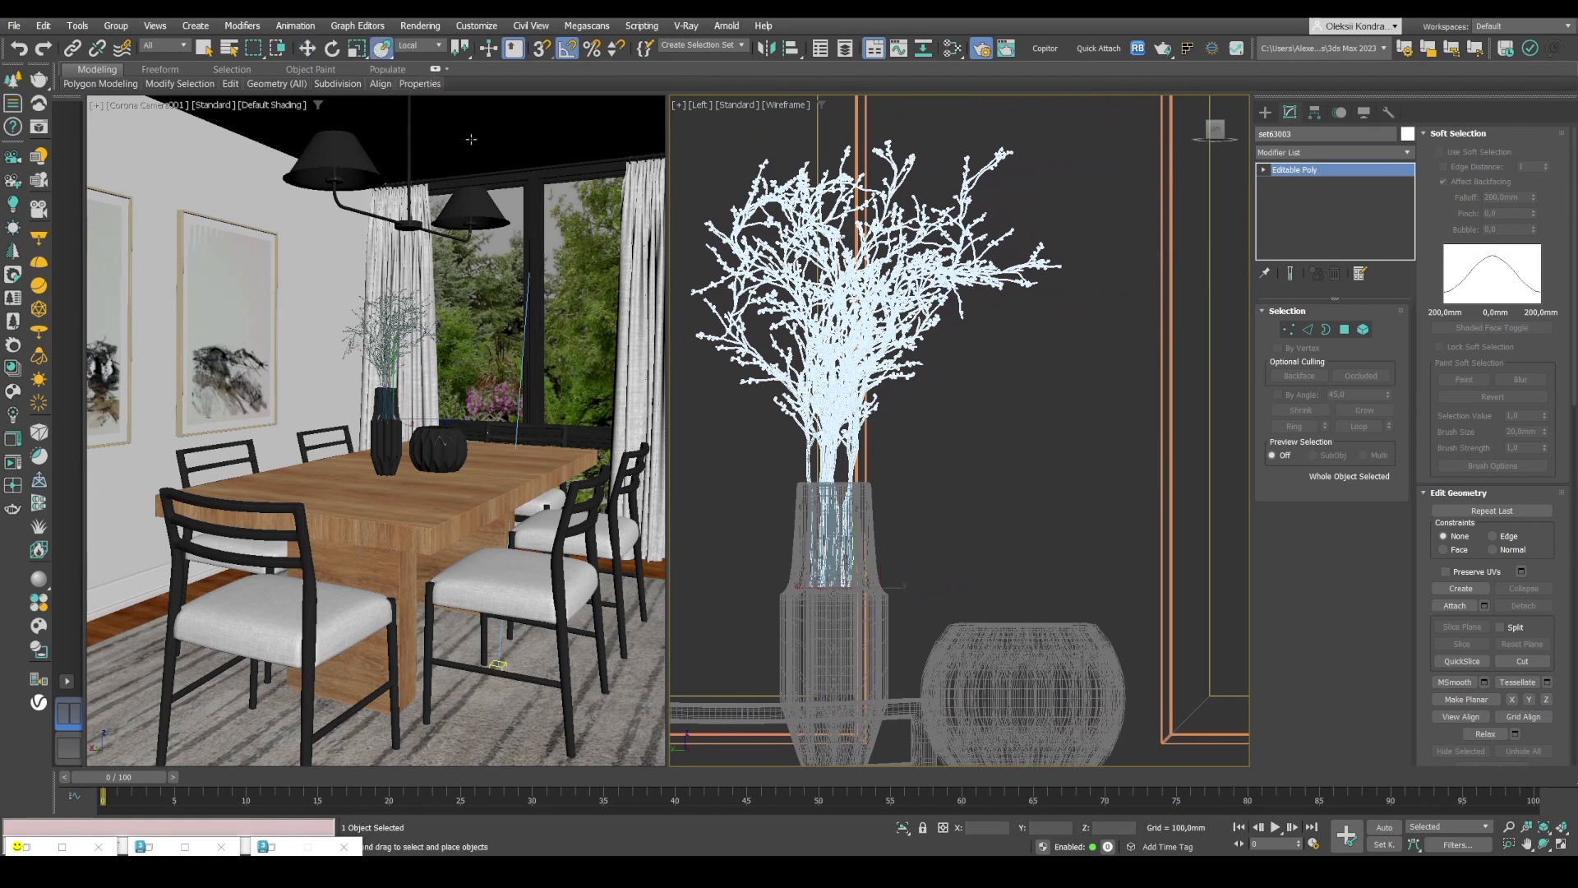
- Scale the branches up and centre their stems in the tall vase's neck using the left and front views
key("r")
left_click_drag(873, 577, 888, 612)
key("w")
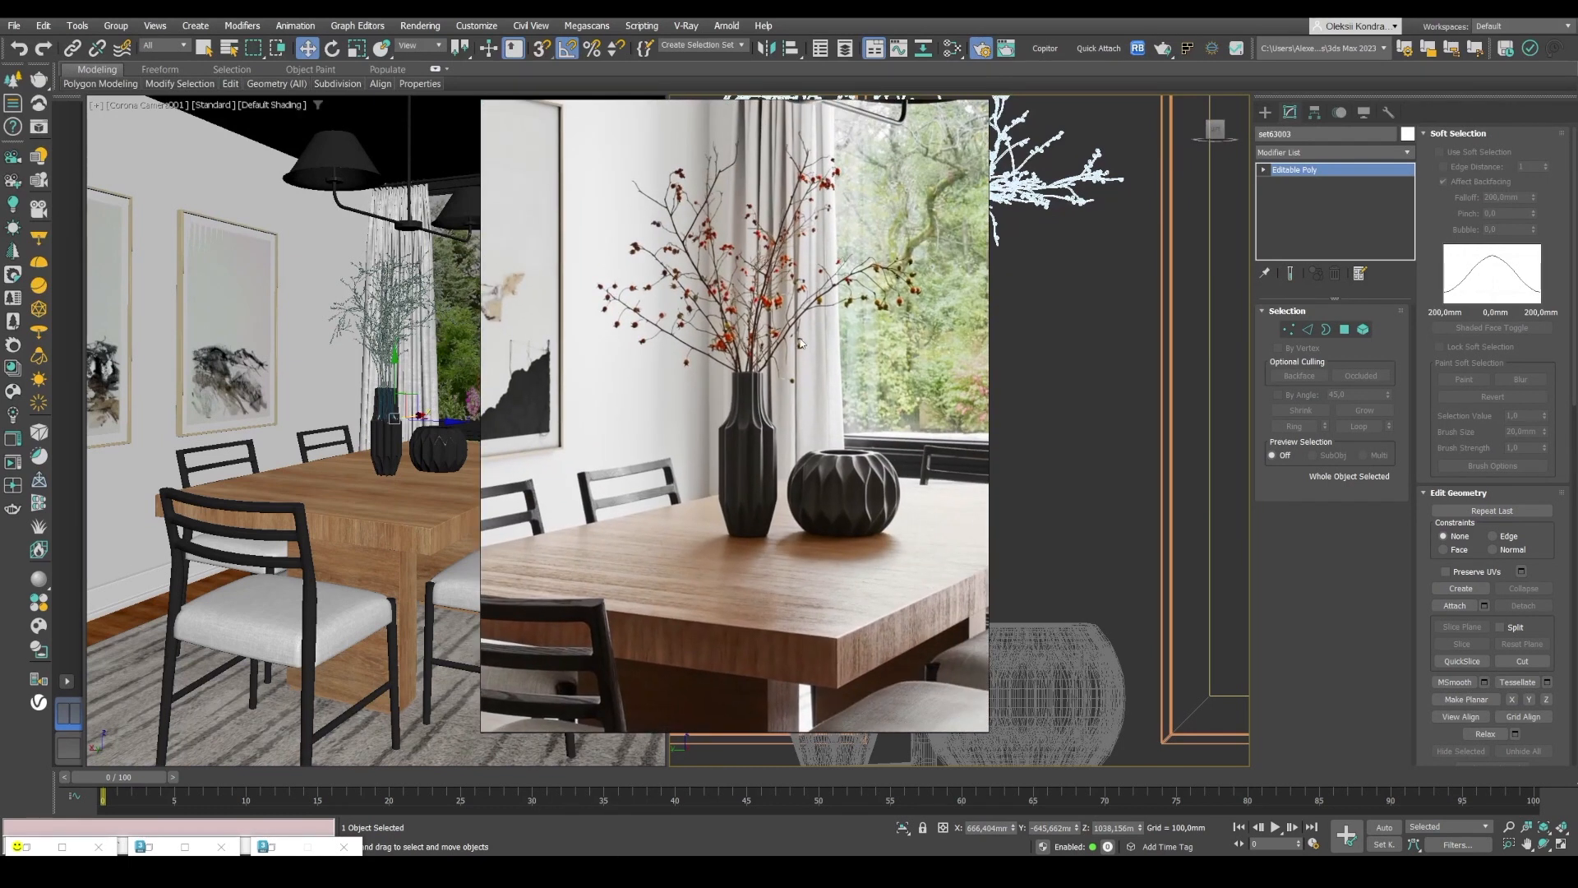
left_click(844, 623)
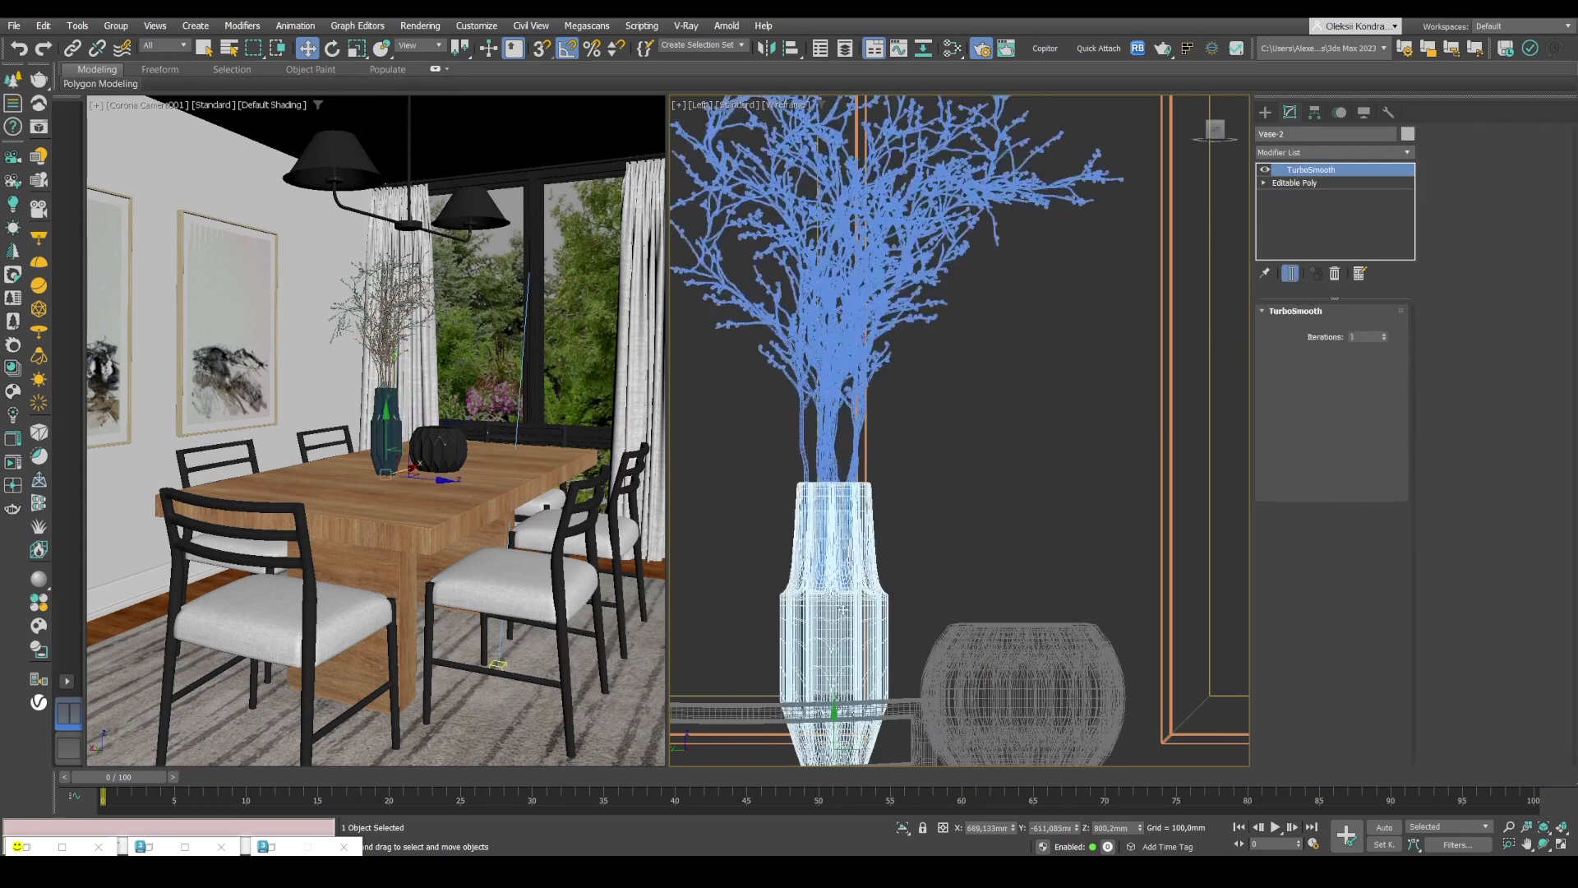
scroll(818, 487, "up", 4)
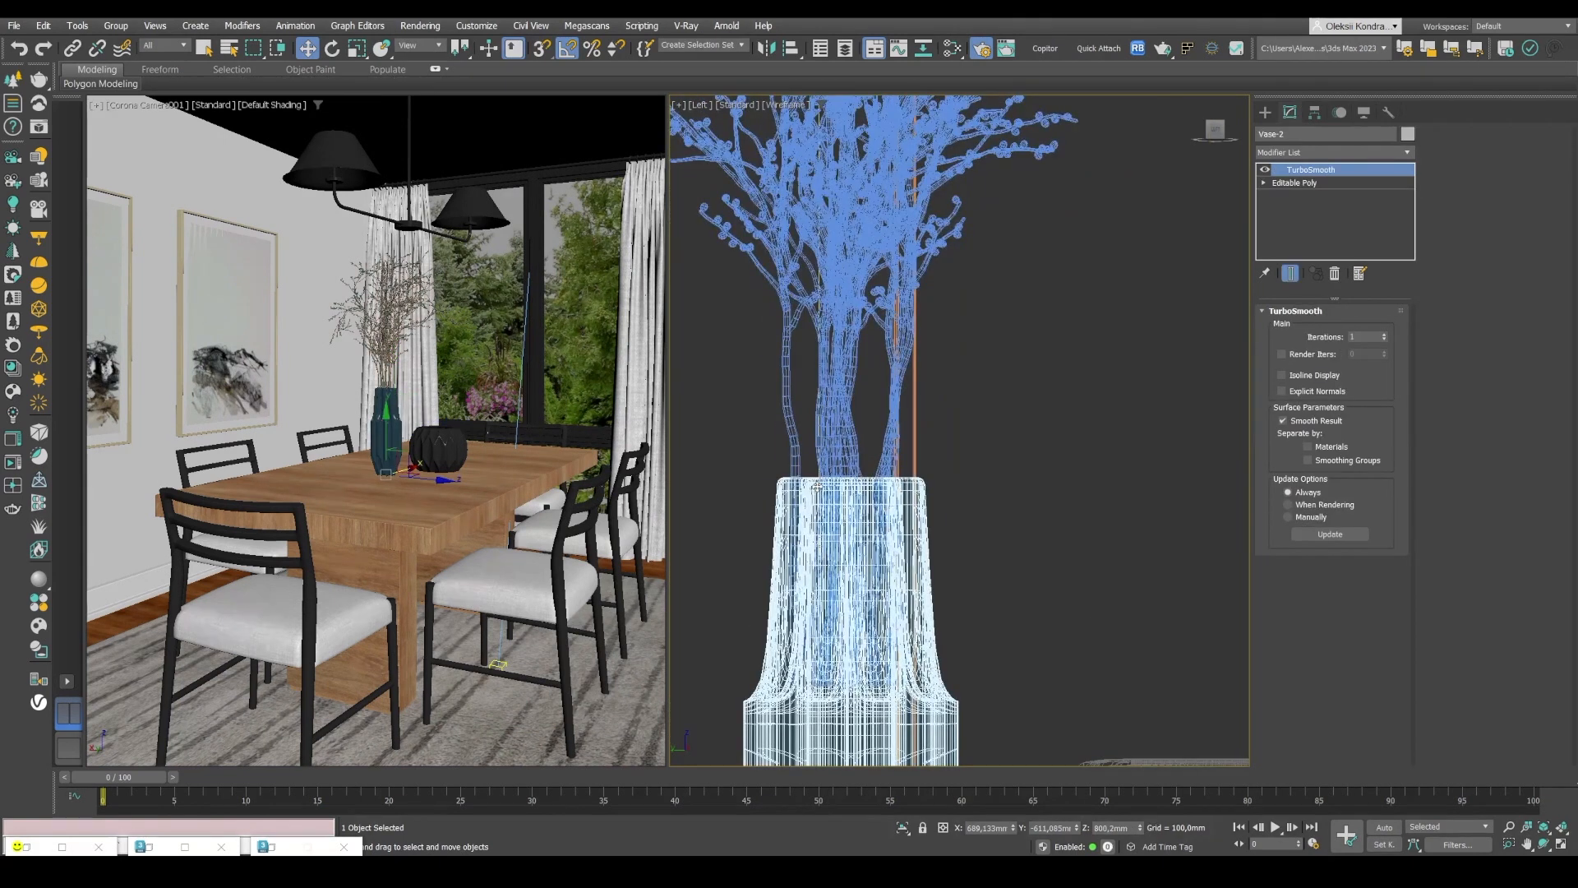
left_click(828, 456)
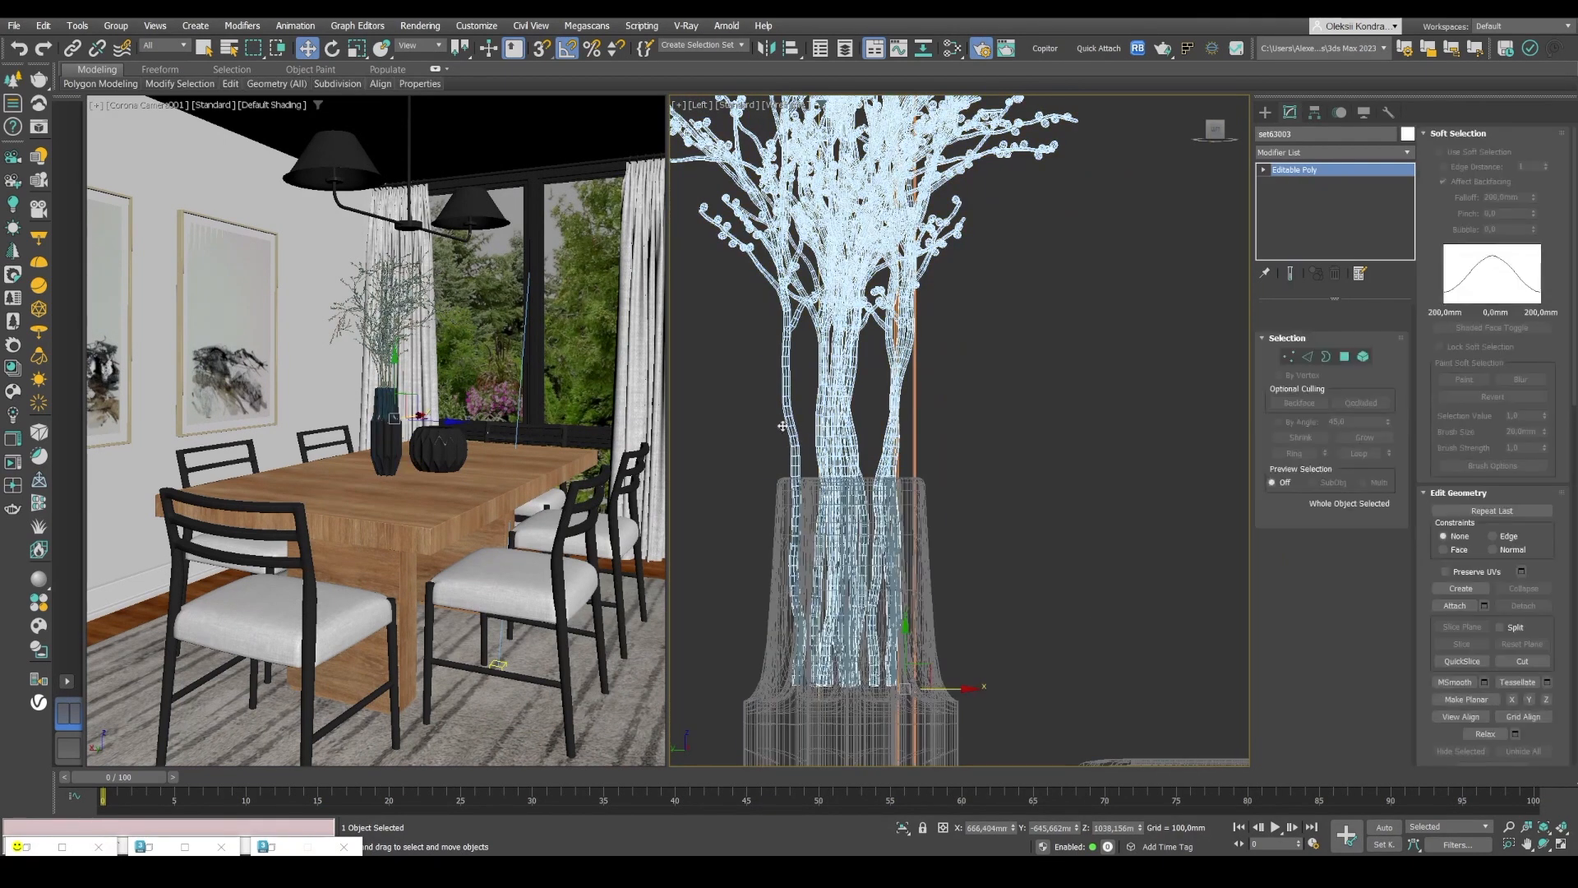
left_click_drag(949, 698, 954, 690)
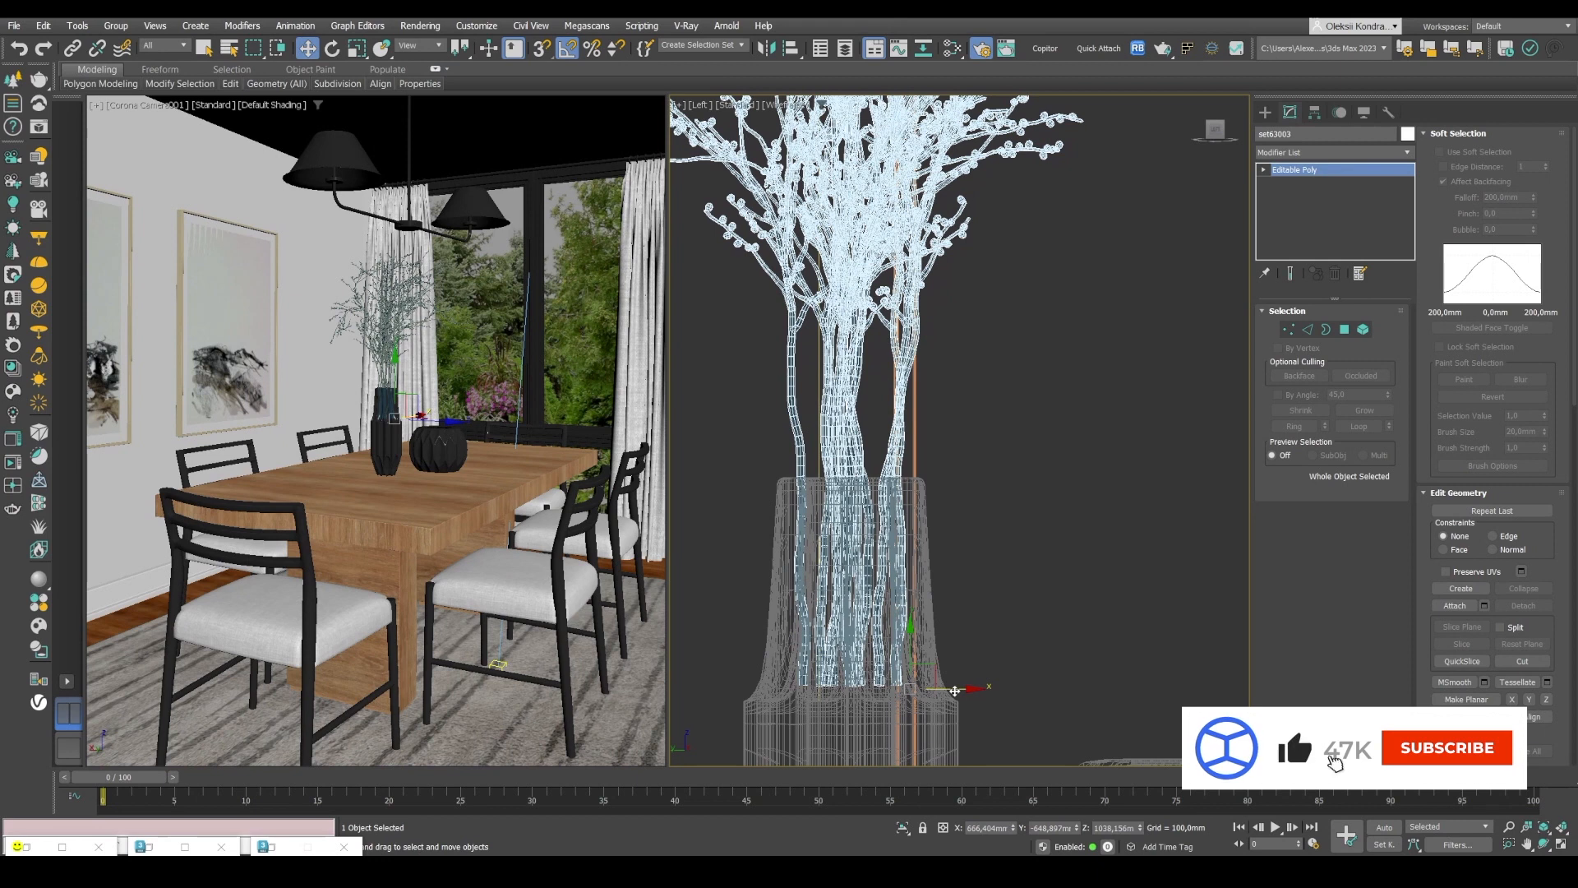
key("f")
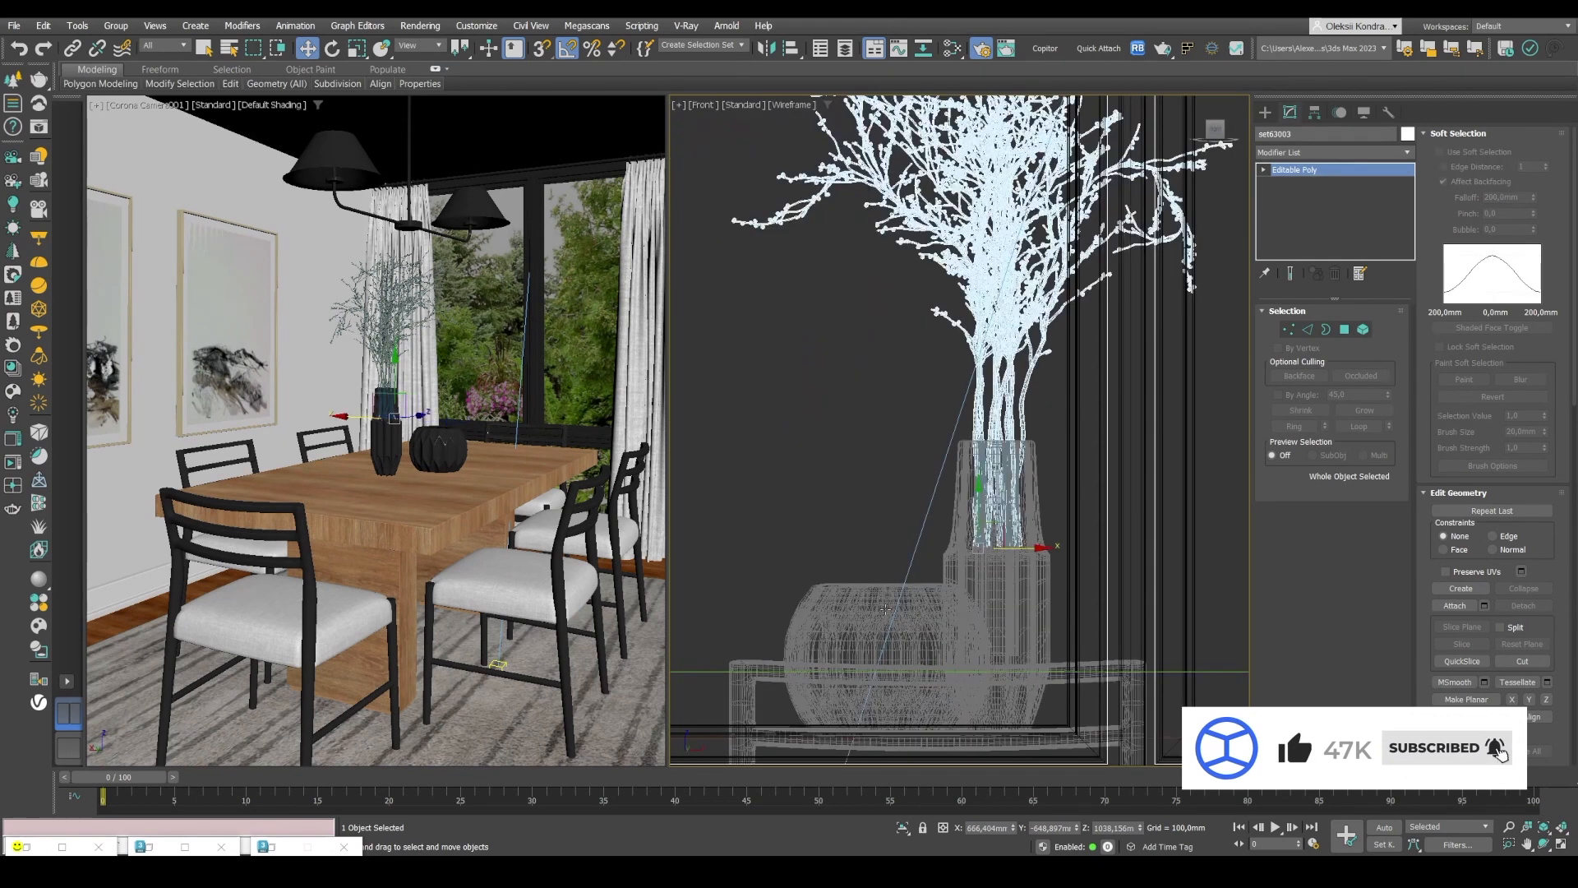
left_click_drag(1019, 551, 1017, 549)
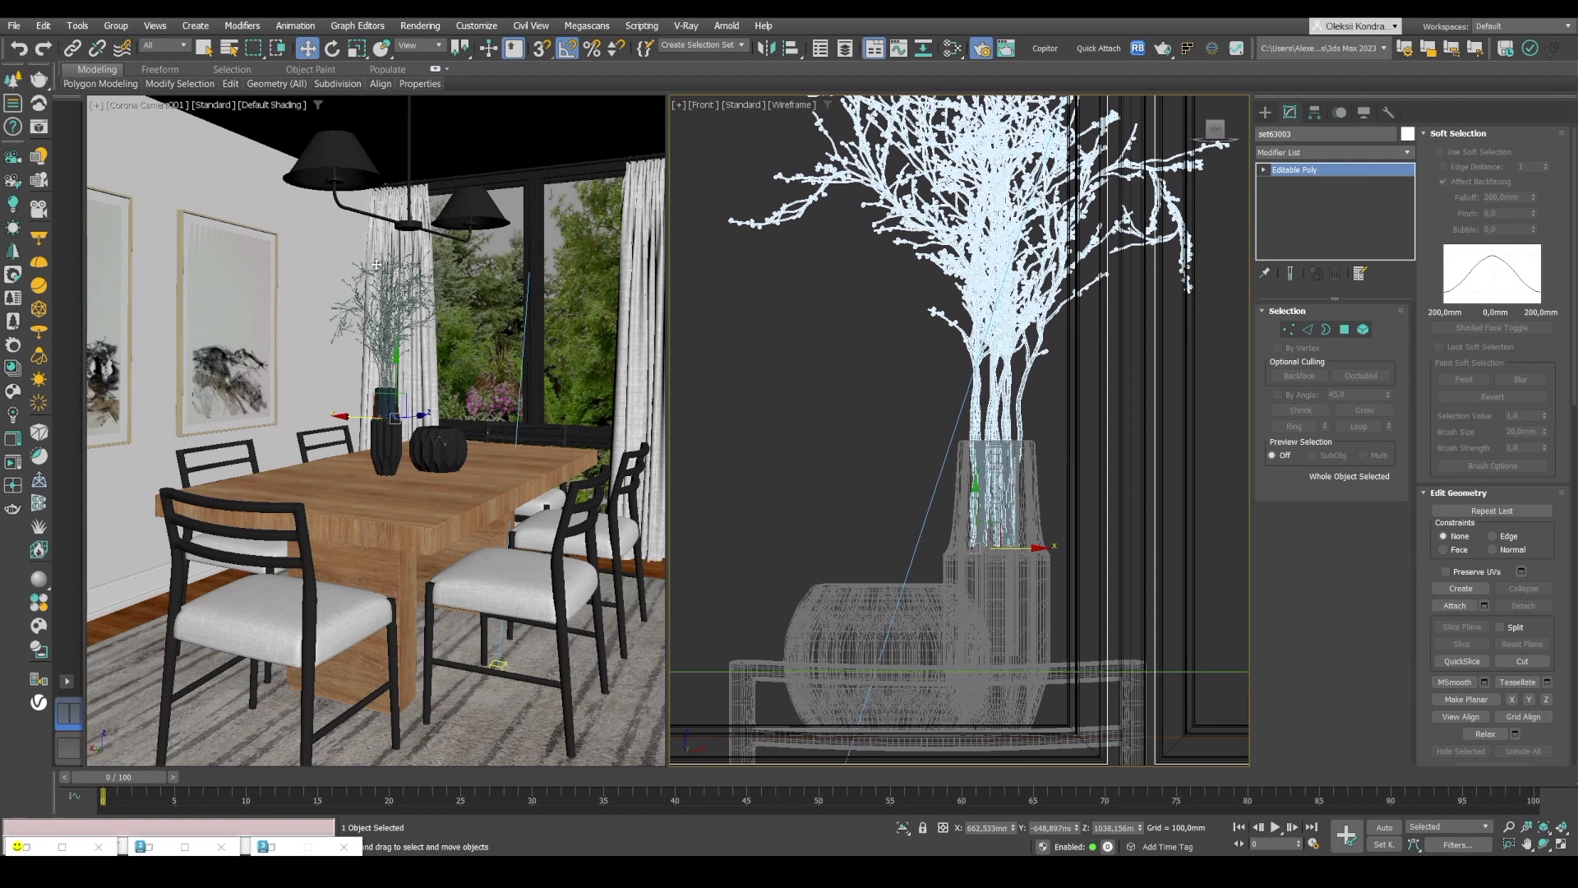
- Start the interactive Corona render and zoom in on a render region around the branches
left_click(466, 311)
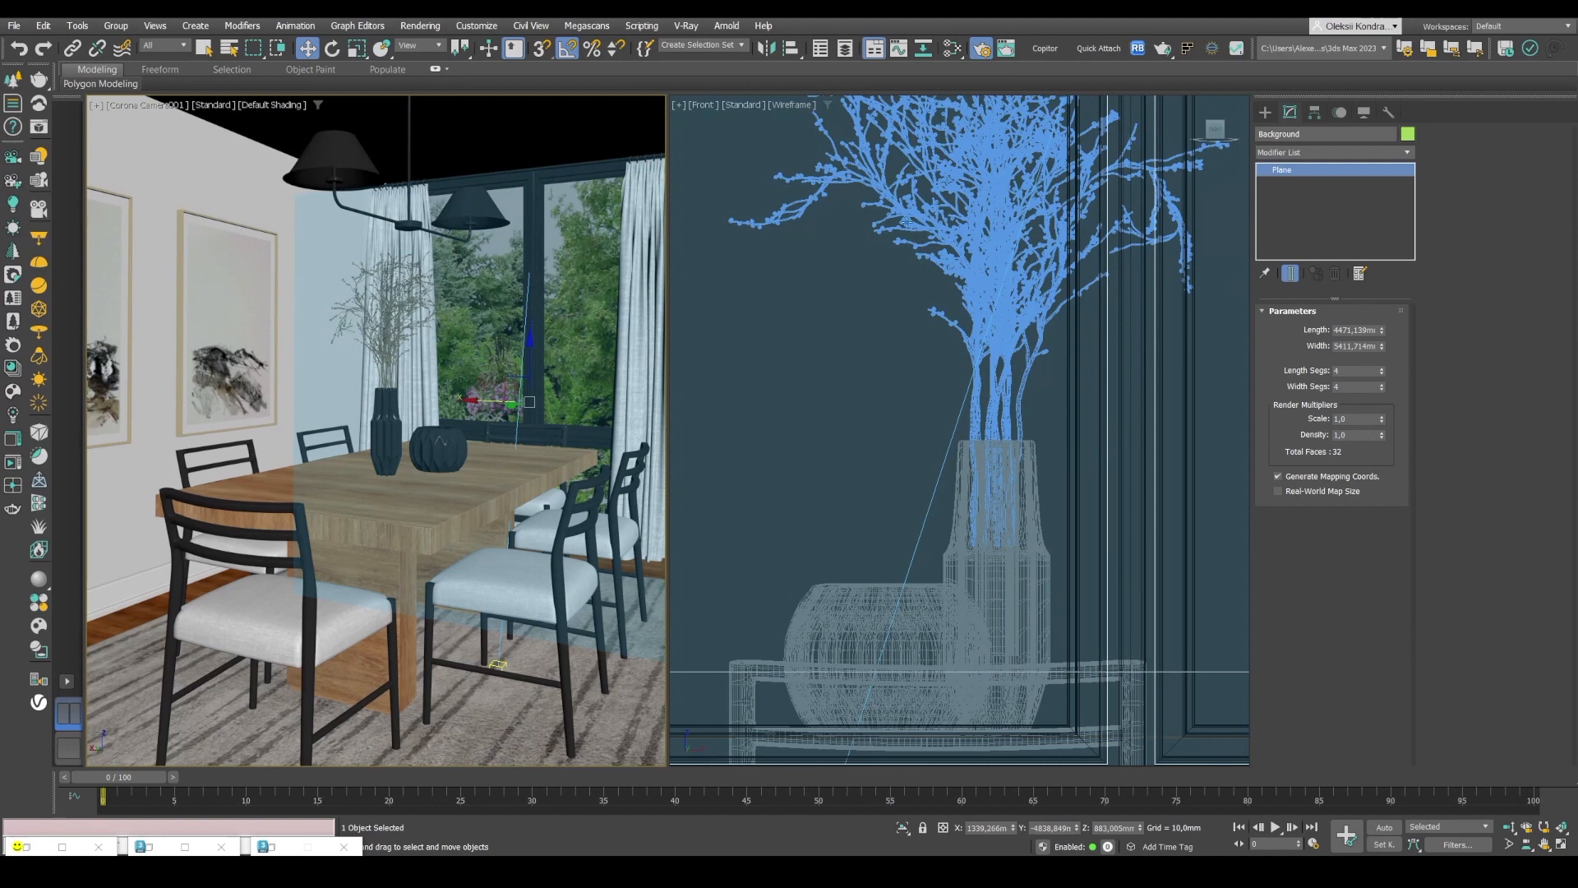
middle_click(847, 247)
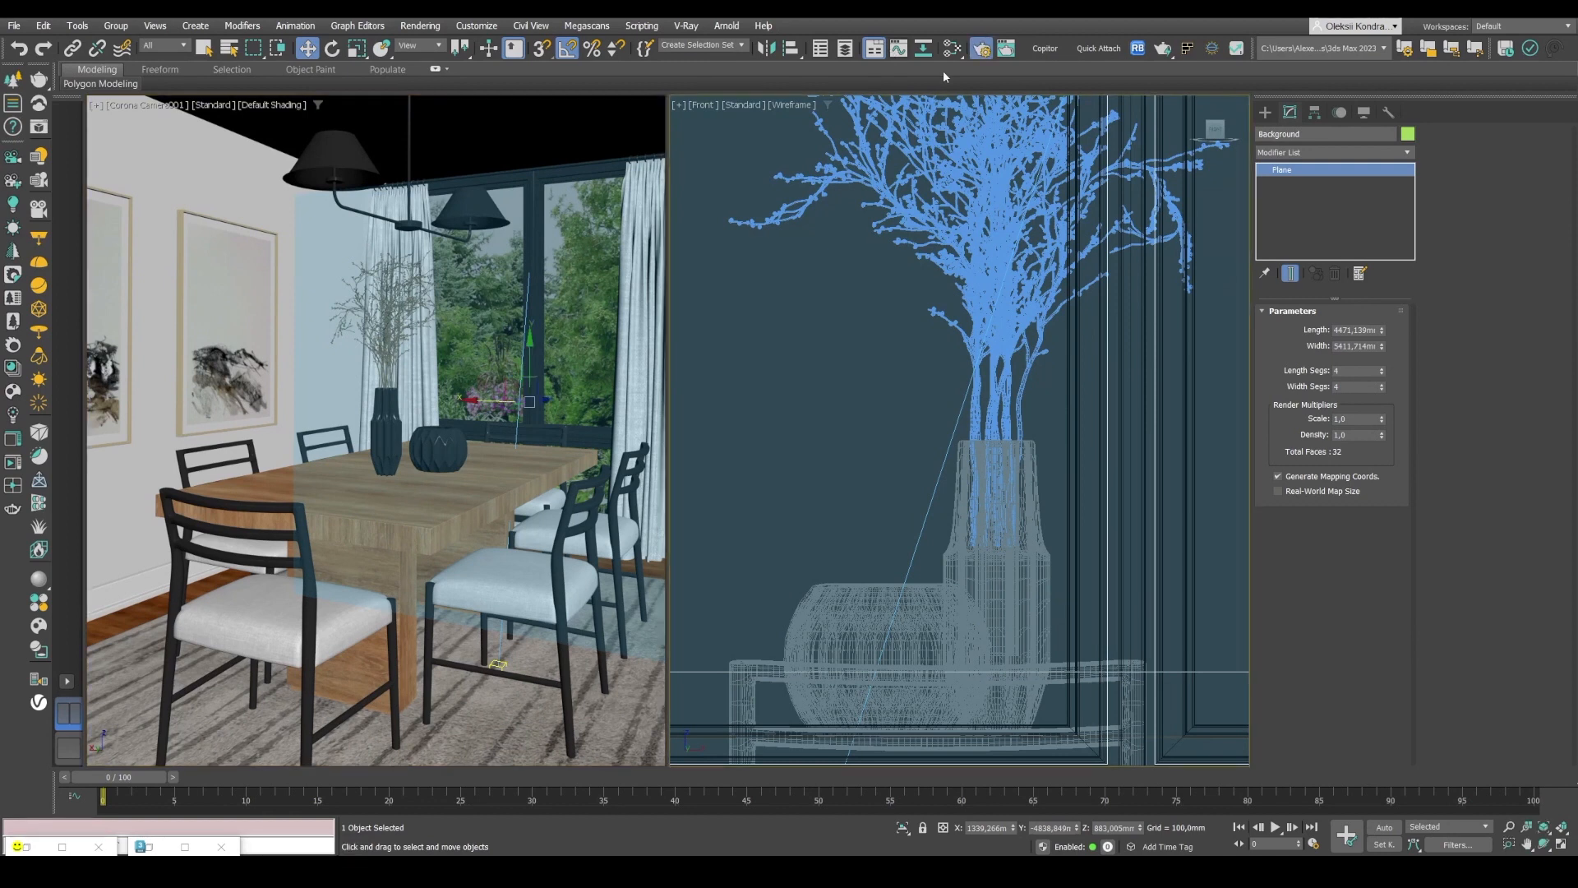
key("F10")
left_click(1258, 292)
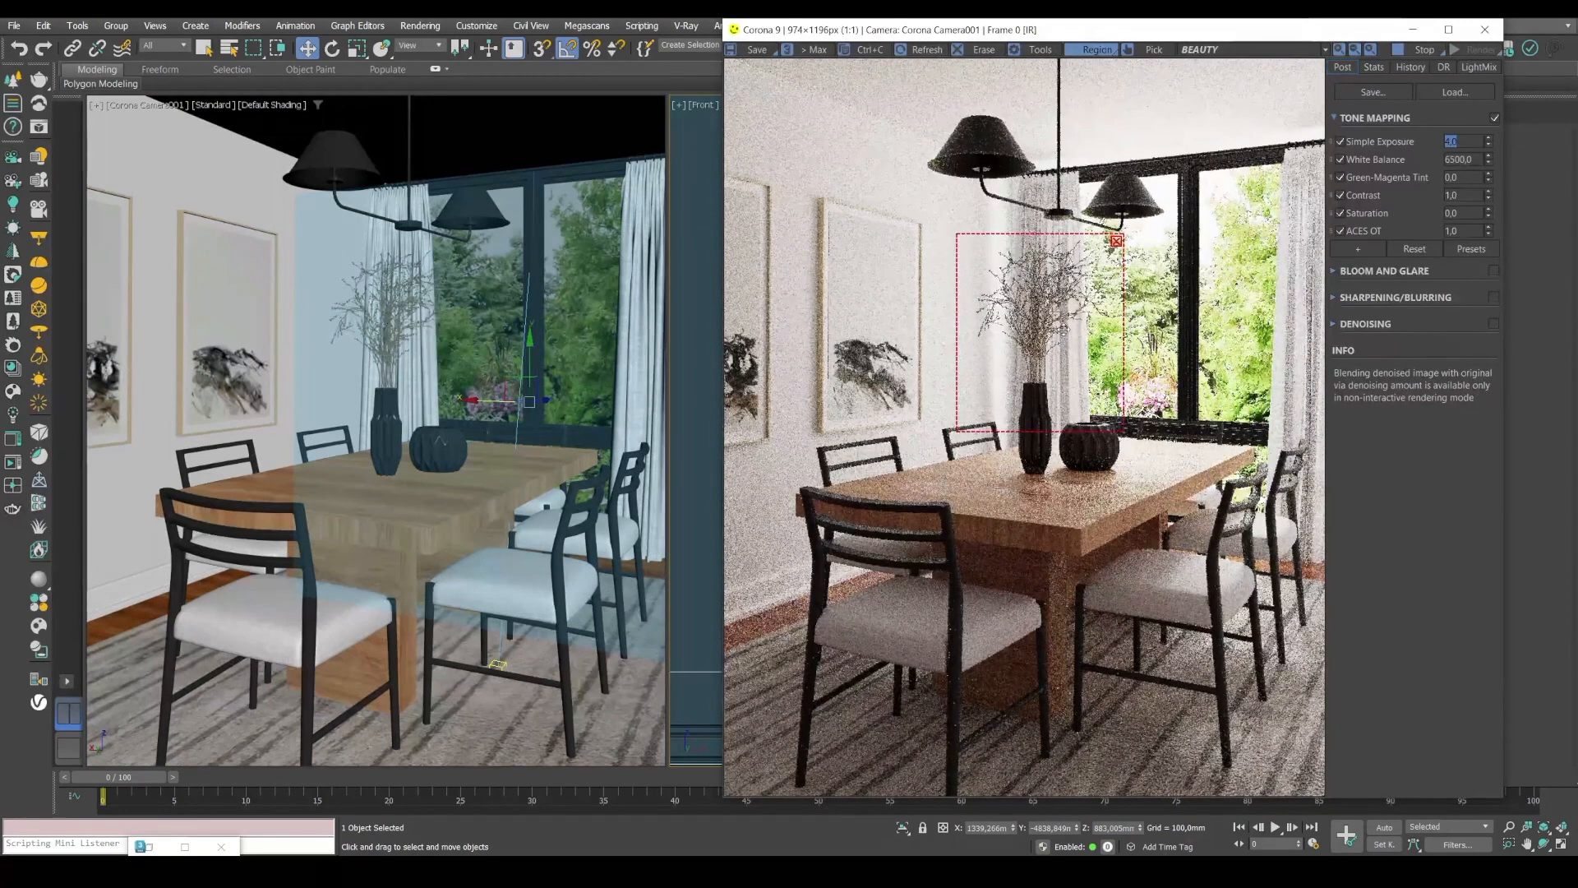
scroll(1063, 329, "up", 2)
scroll(1062, 328, "down", 1)
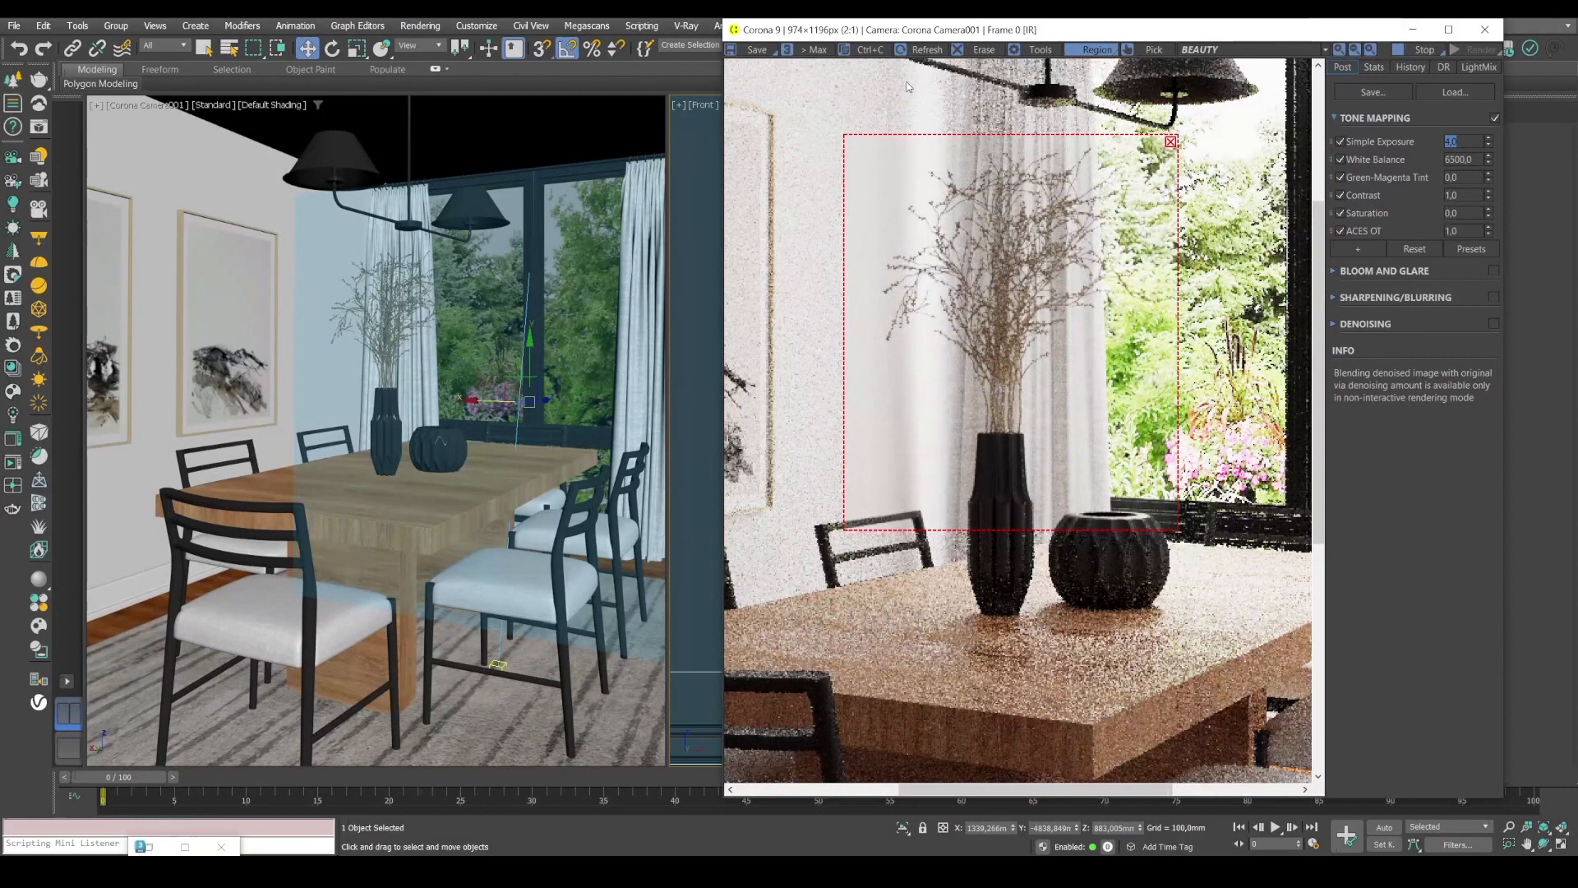
- Set the live render beside the front view and lower the branches deeper into the tall vase, to about Z 951 mm
left_click_drag(926, 35, 78, 224)
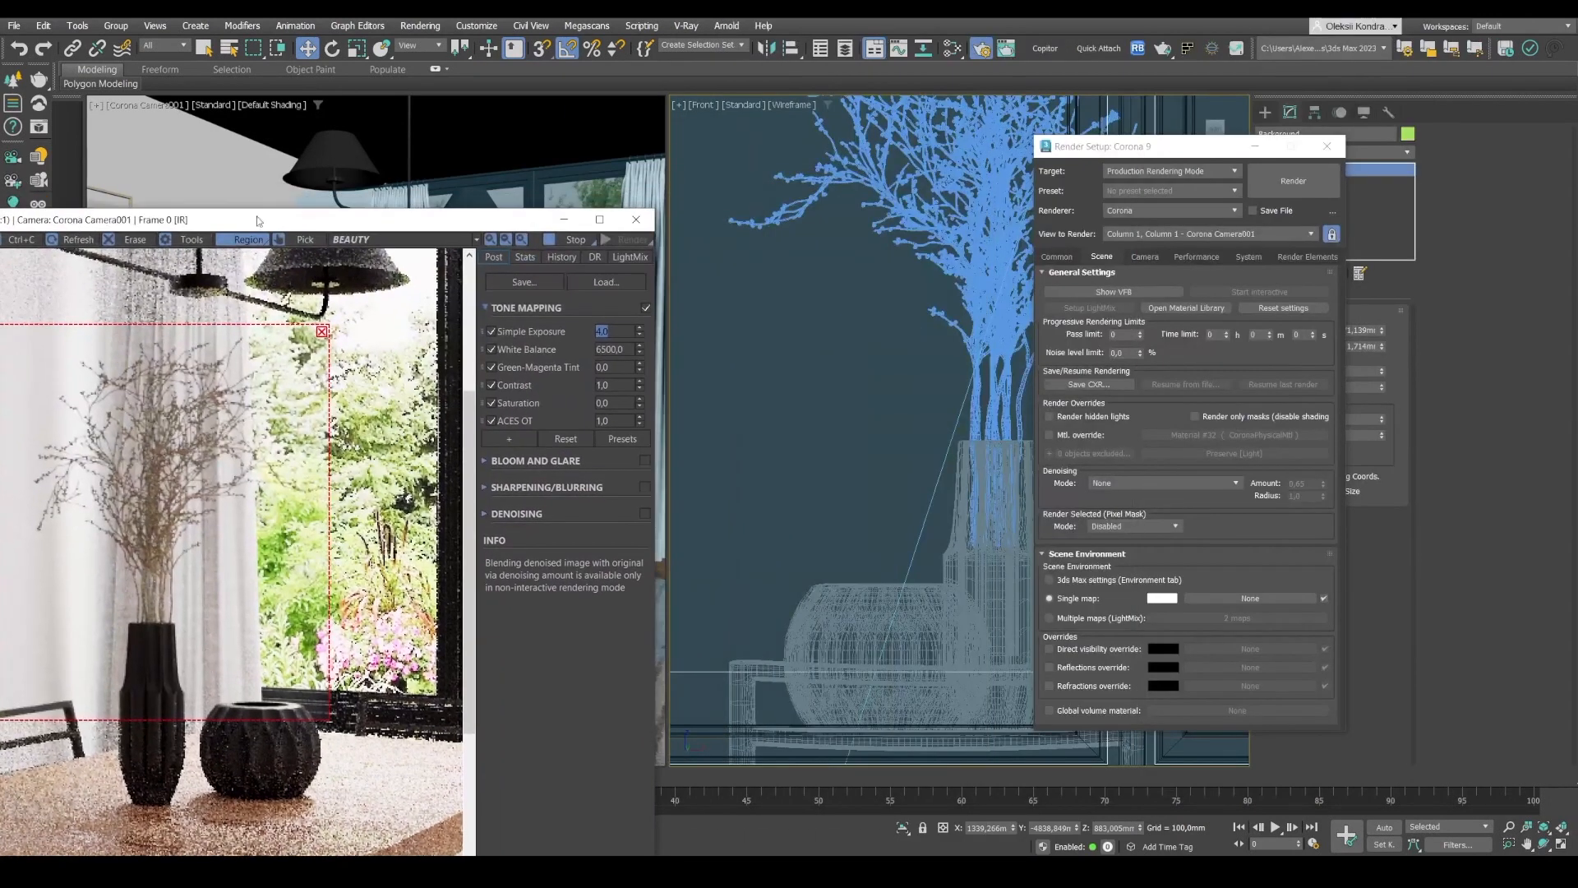
left_click(1255, 147)
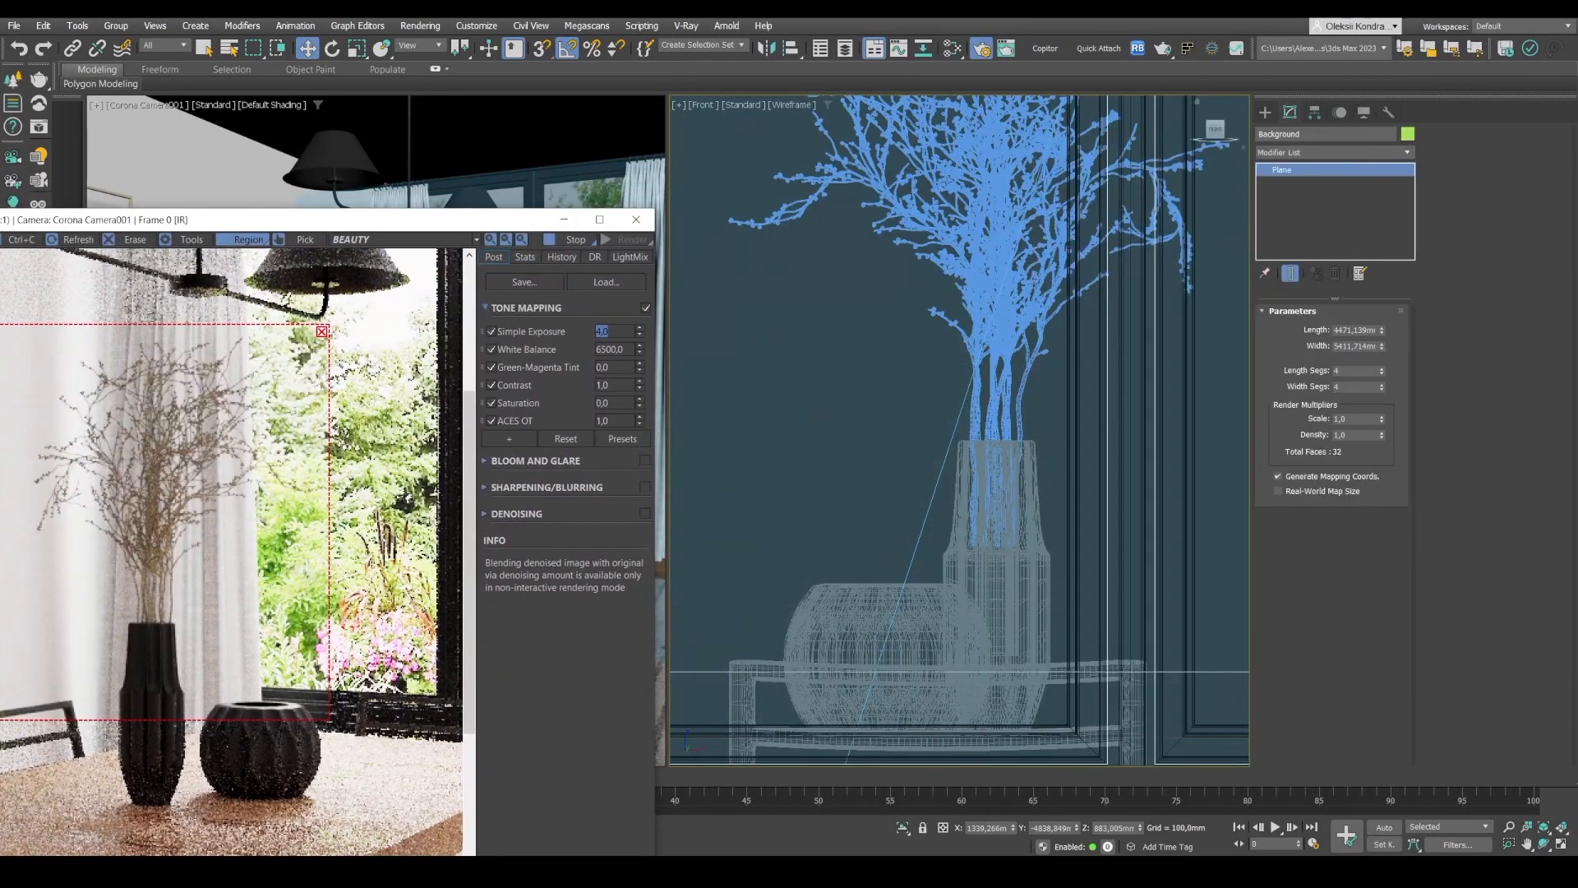
left_click(985, 199)
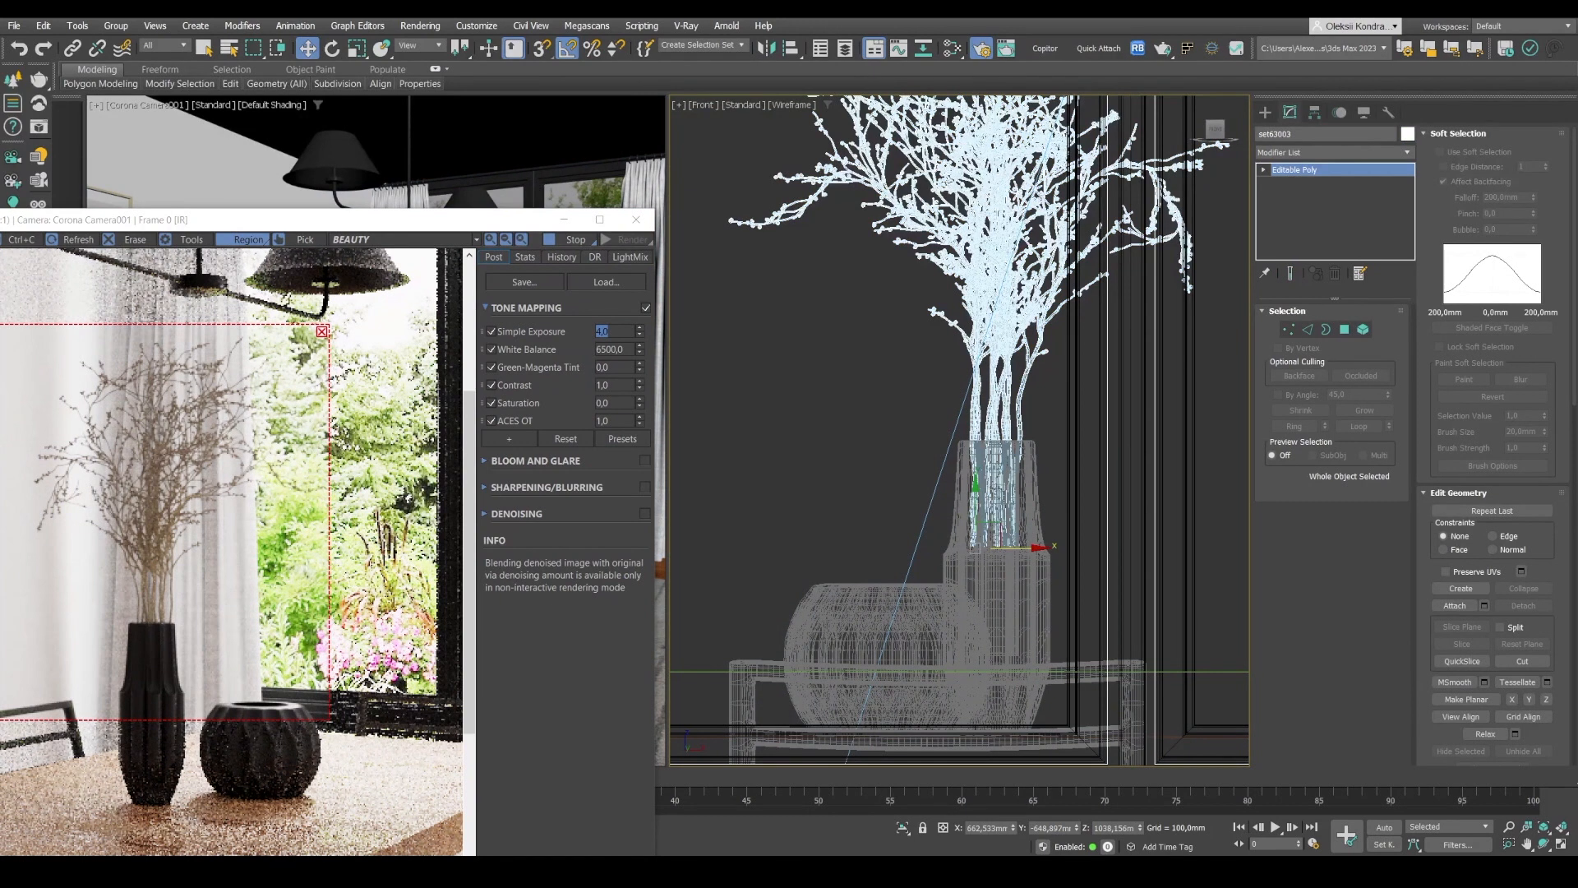
left_click_drag(973, 497, 970, 566)
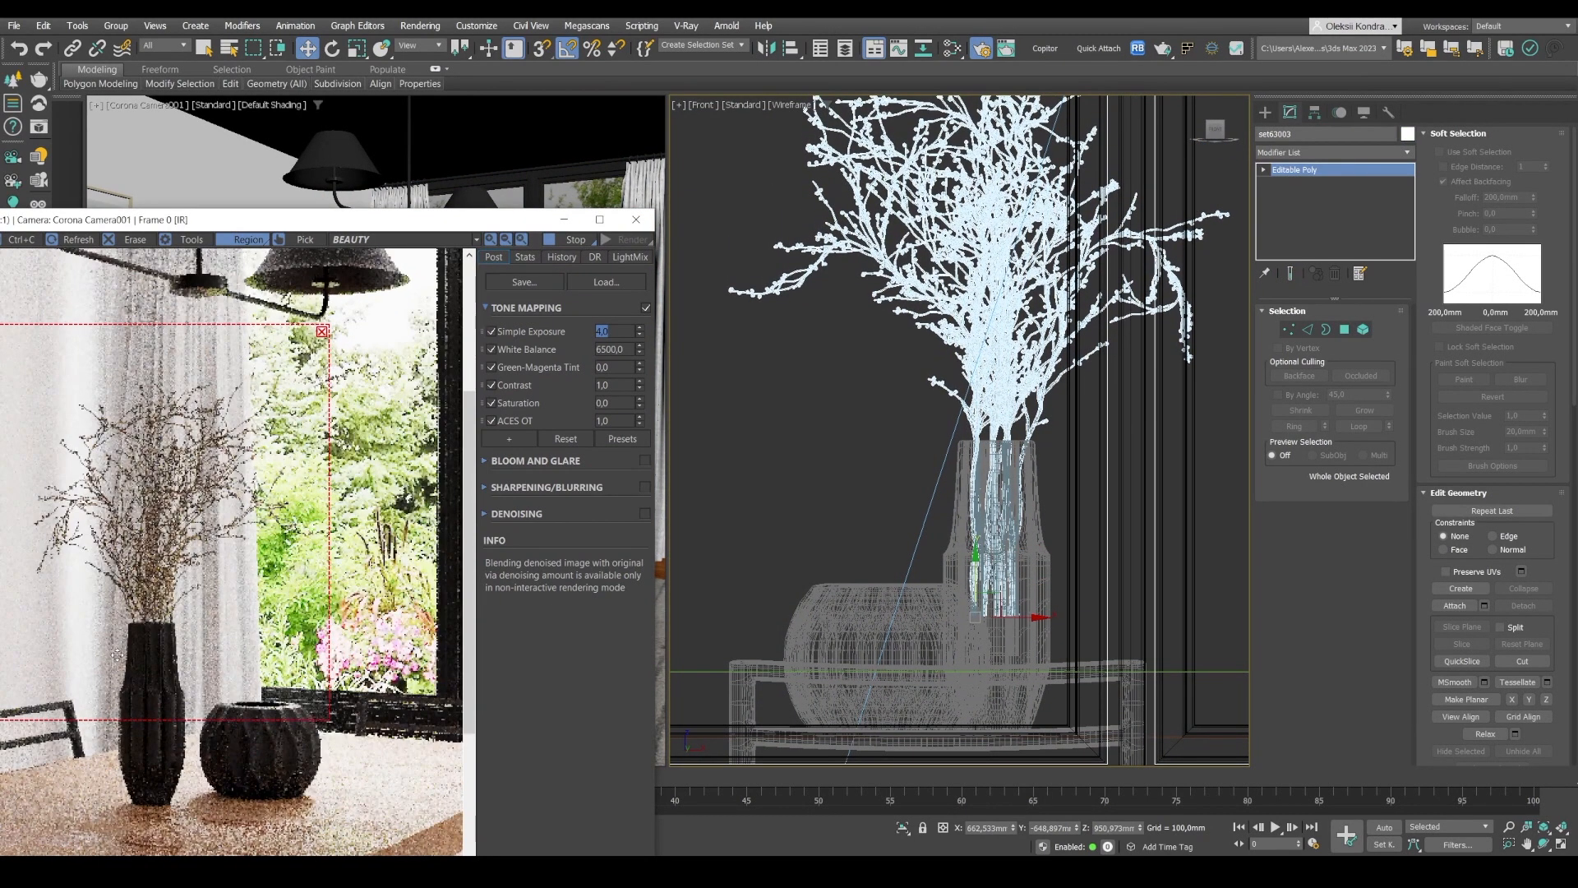
scroll(163, 638, "up", 3)
scroll(162, 638, "down", 3)
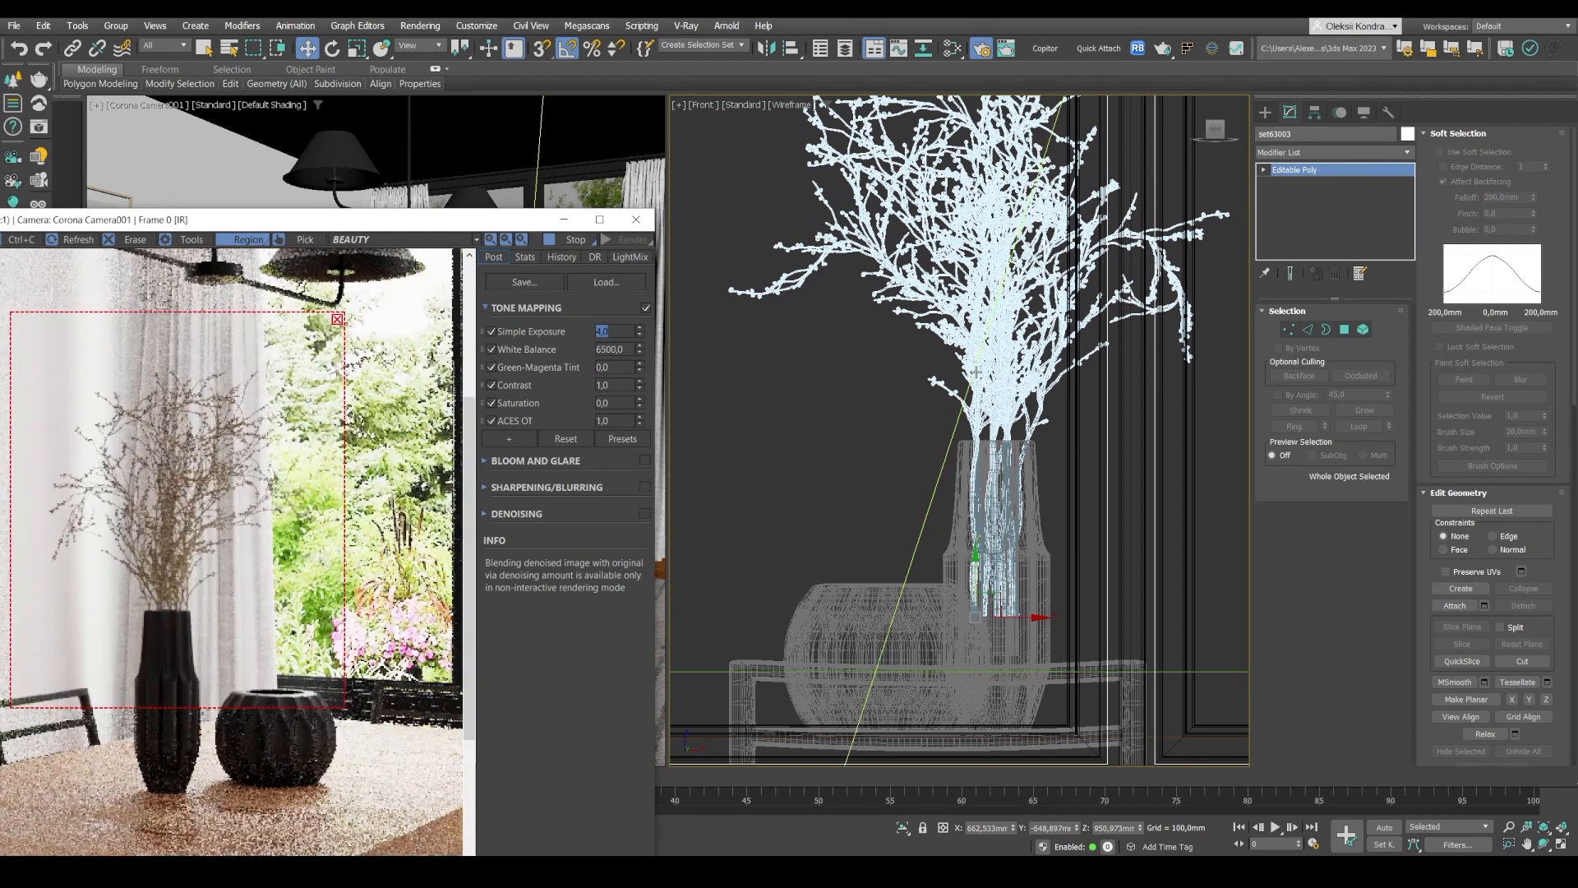
left_click_drag(1000, 379, 1000, 378)
- Select the branch stem vertices at the tall vase's rim and enable soft selection with a 126 mm falloff
left_click(1289, 329)
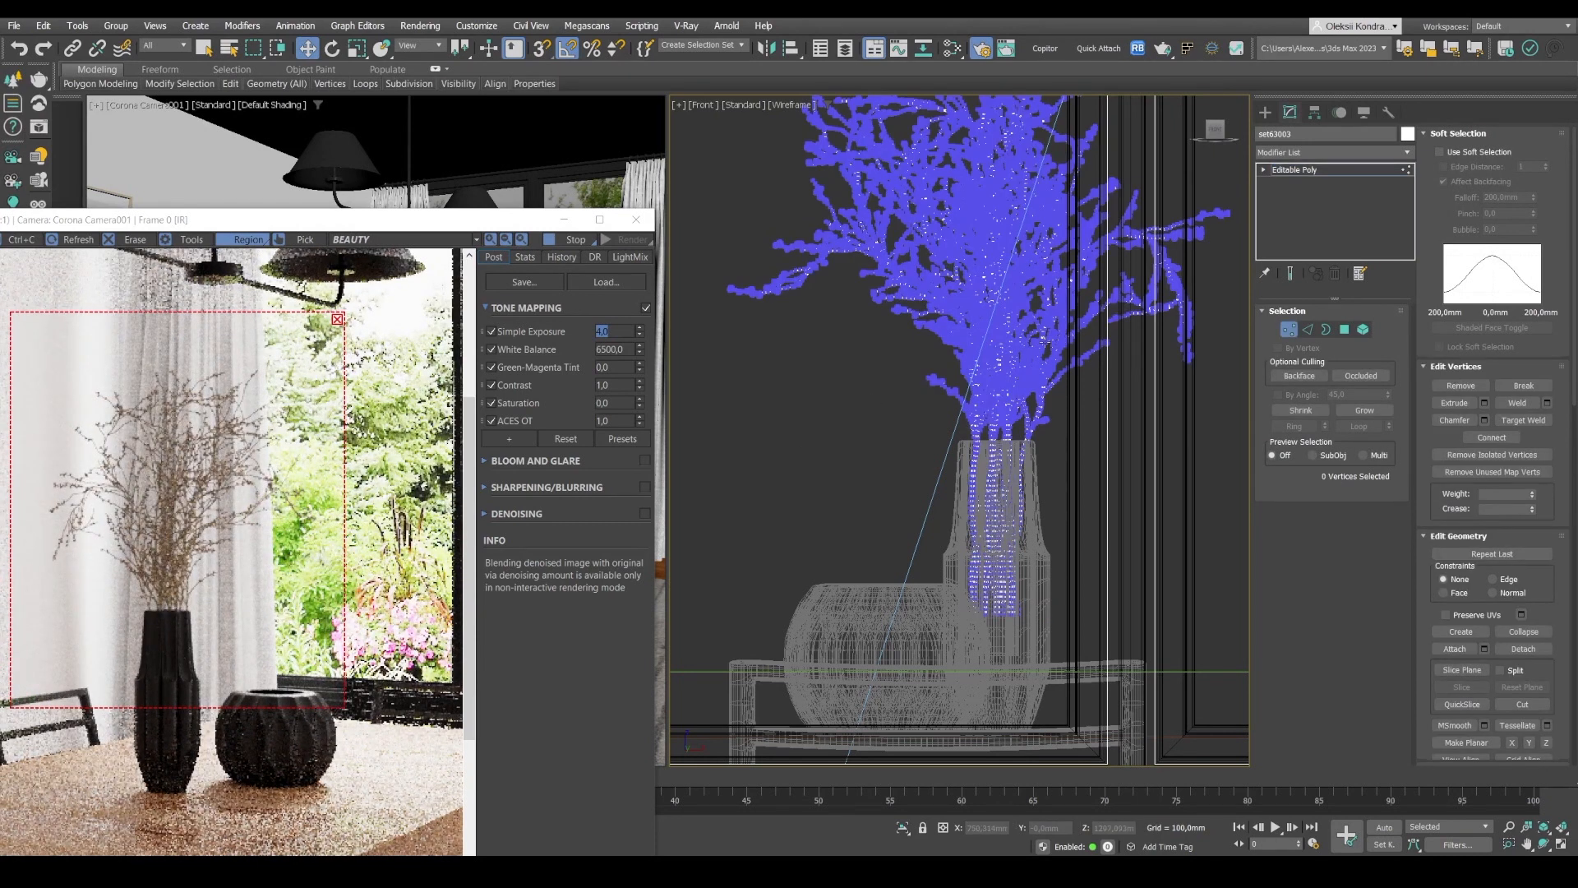
scroll(1084, 411, "up", 4)
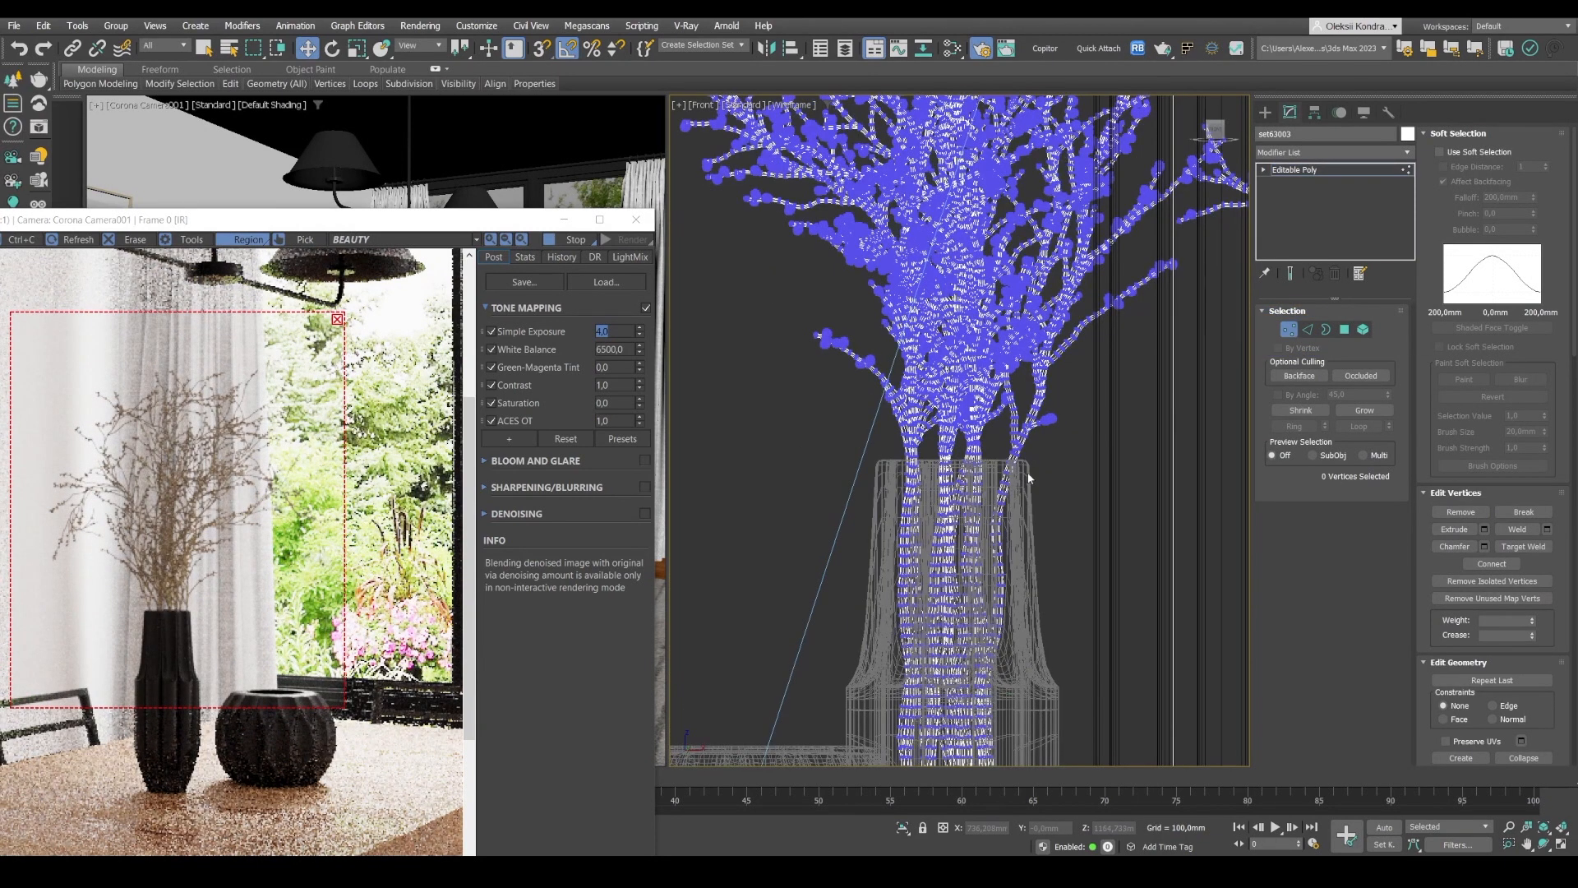
left_click_drag(902, 462, 1027, 442)
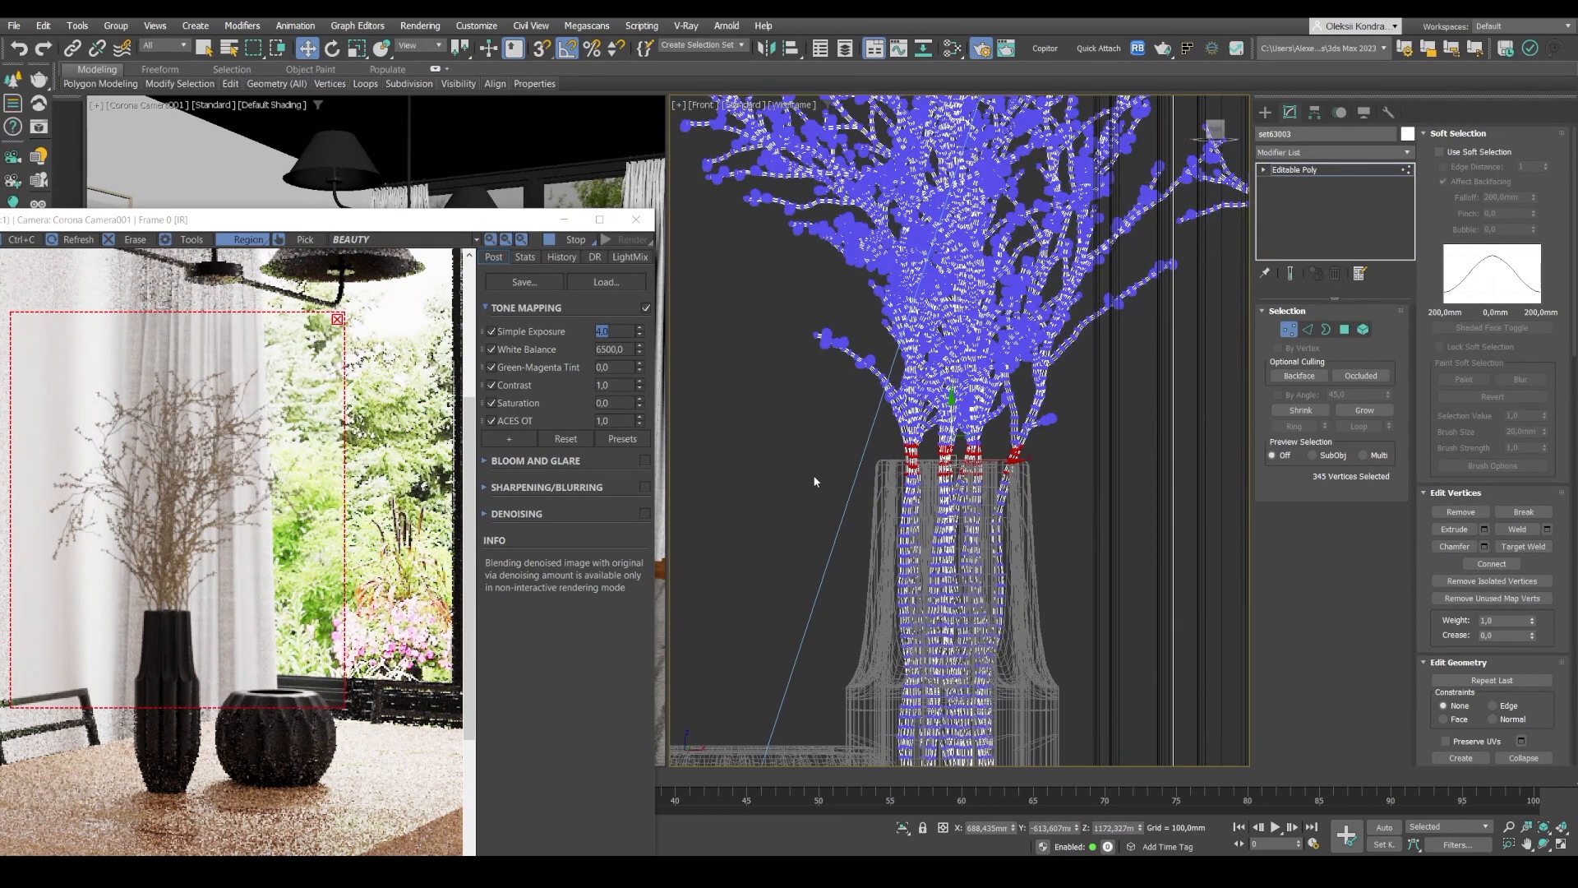
left_click(1440, 152)
left_click_drag(1533, 198, 1533, 221)
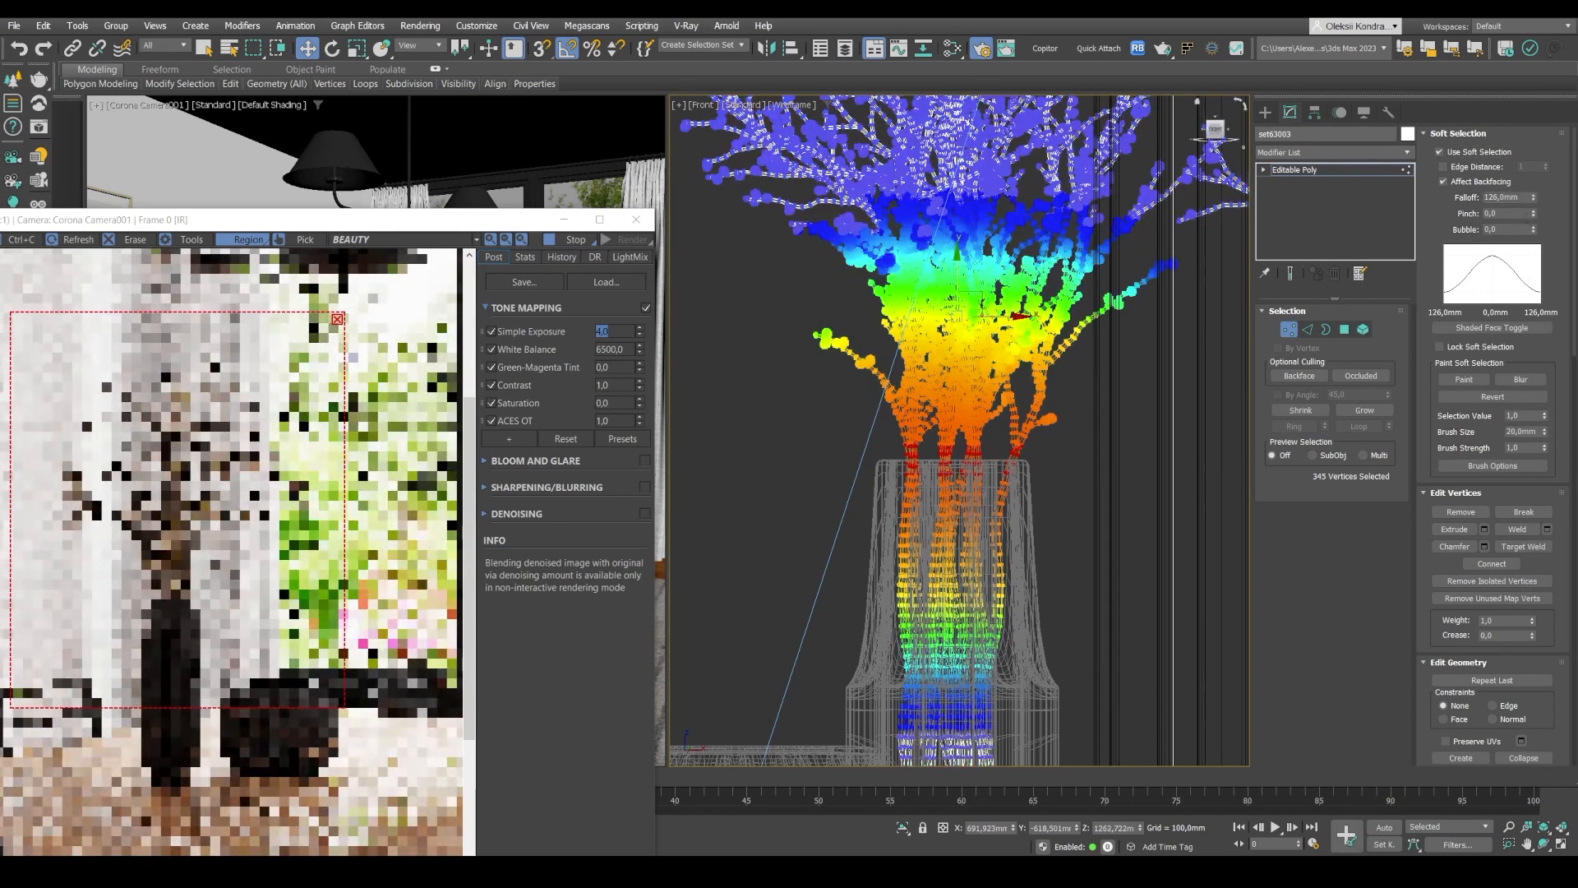
- Scale the soft-selected stem vertices inward so the stems bunch together inside the vase neck, and finish vertex editing
key("r")
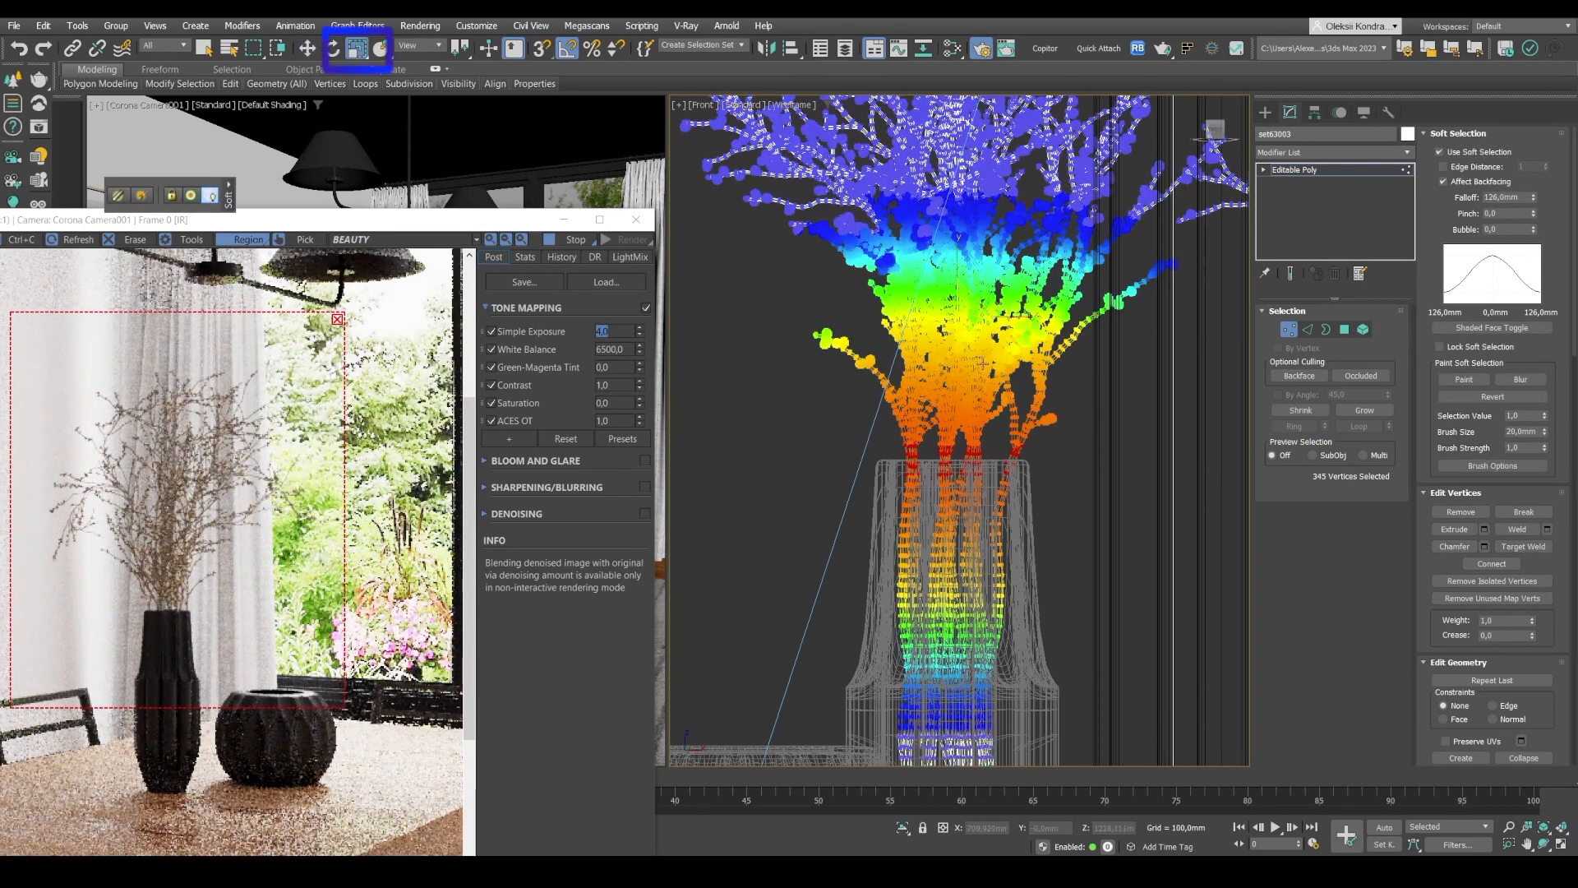
left_click_drag(967, 313, 967, 359)
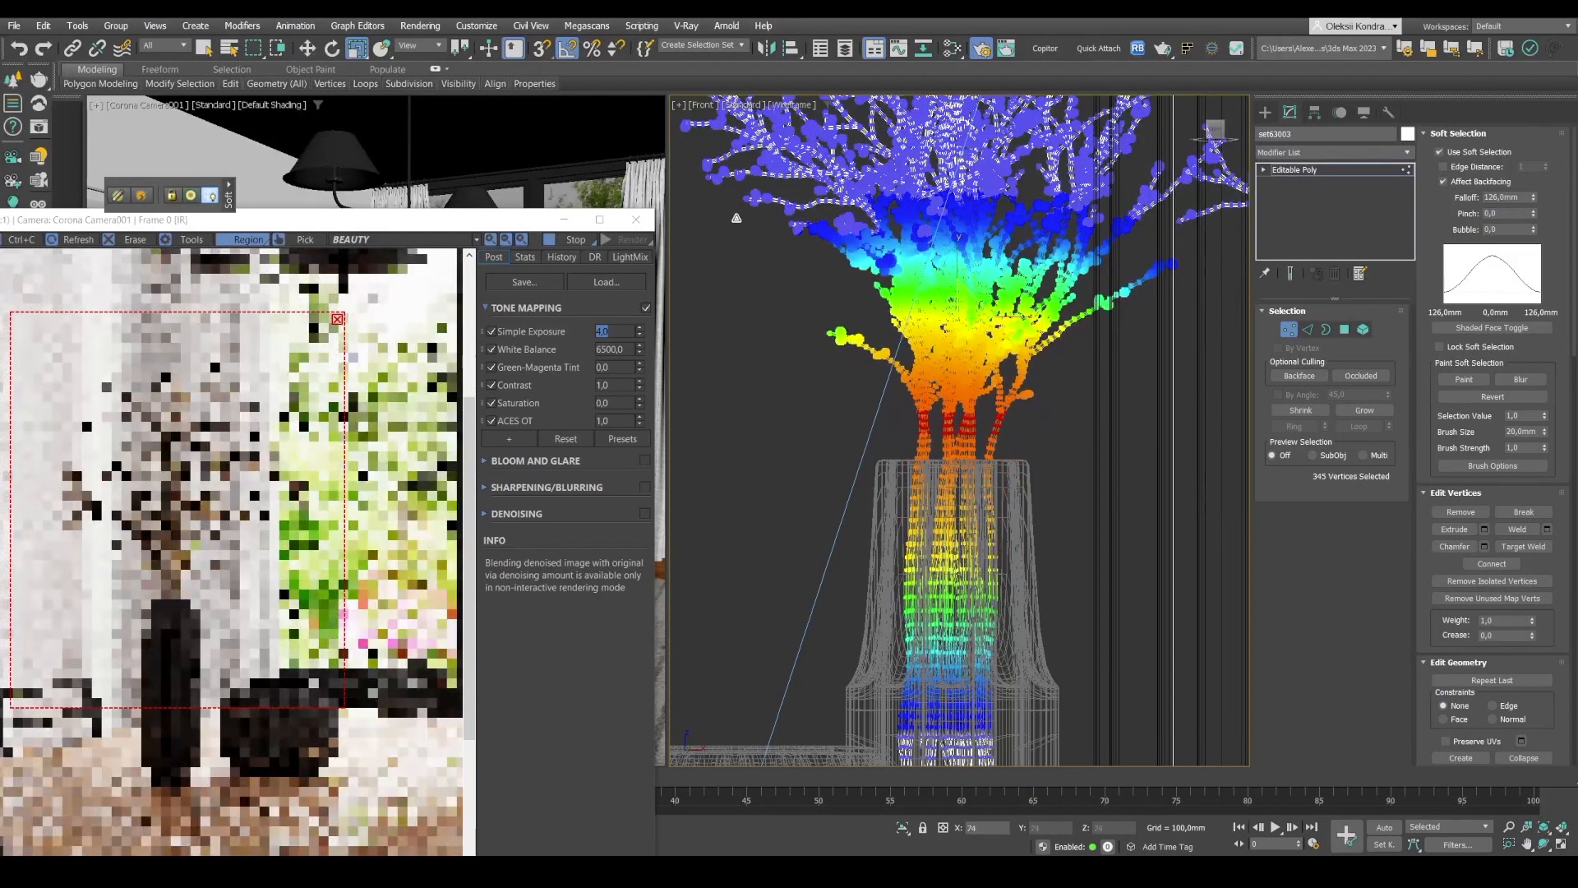
left_click(307, 47)
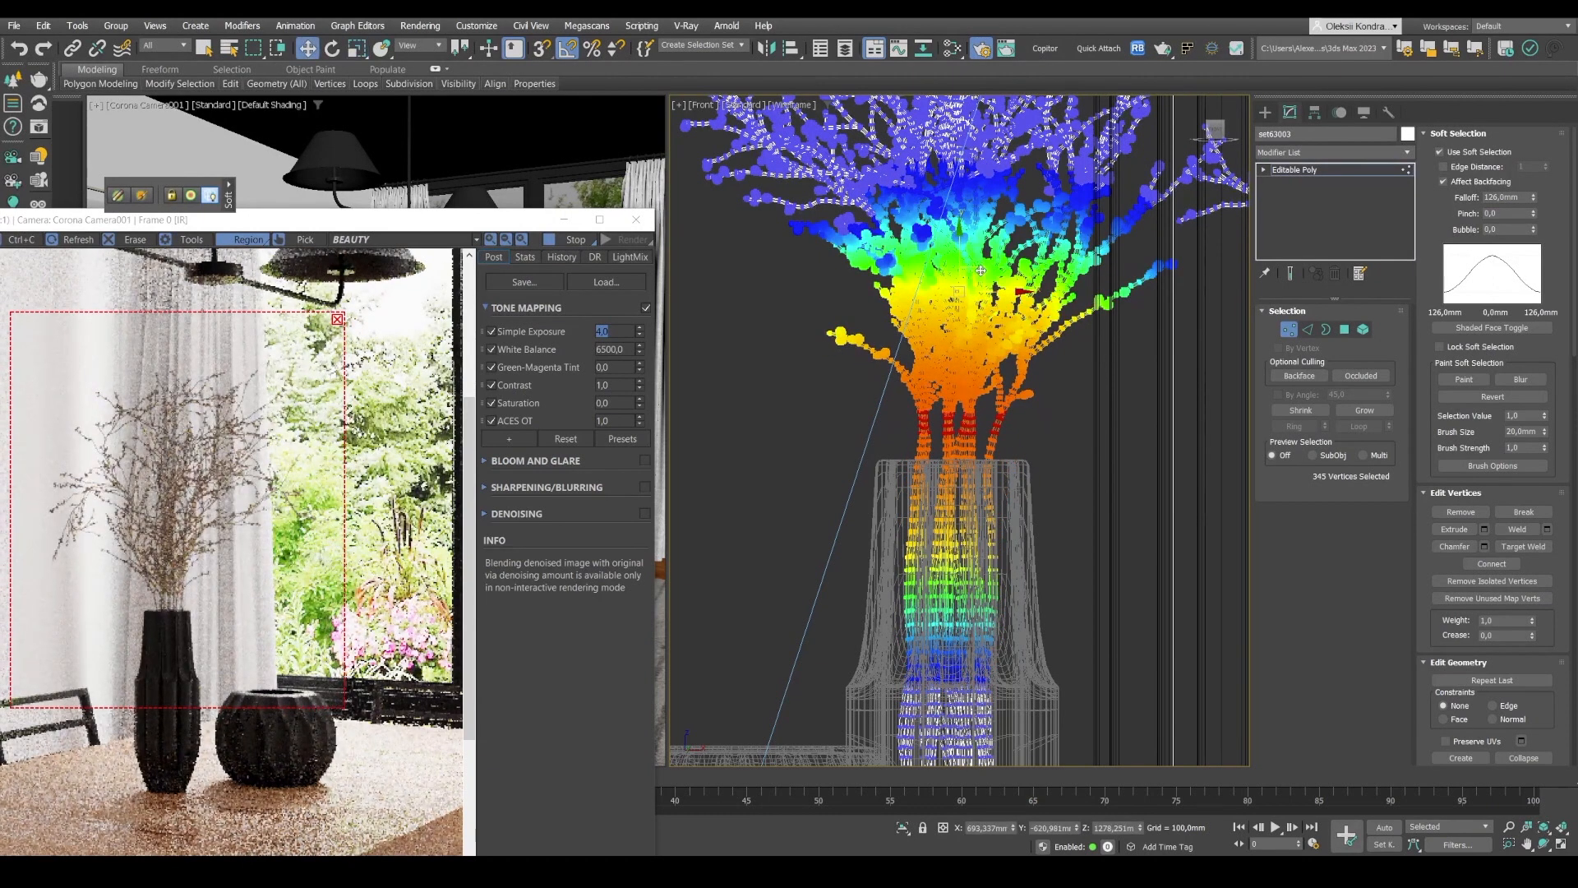
left_click(1312, 171)
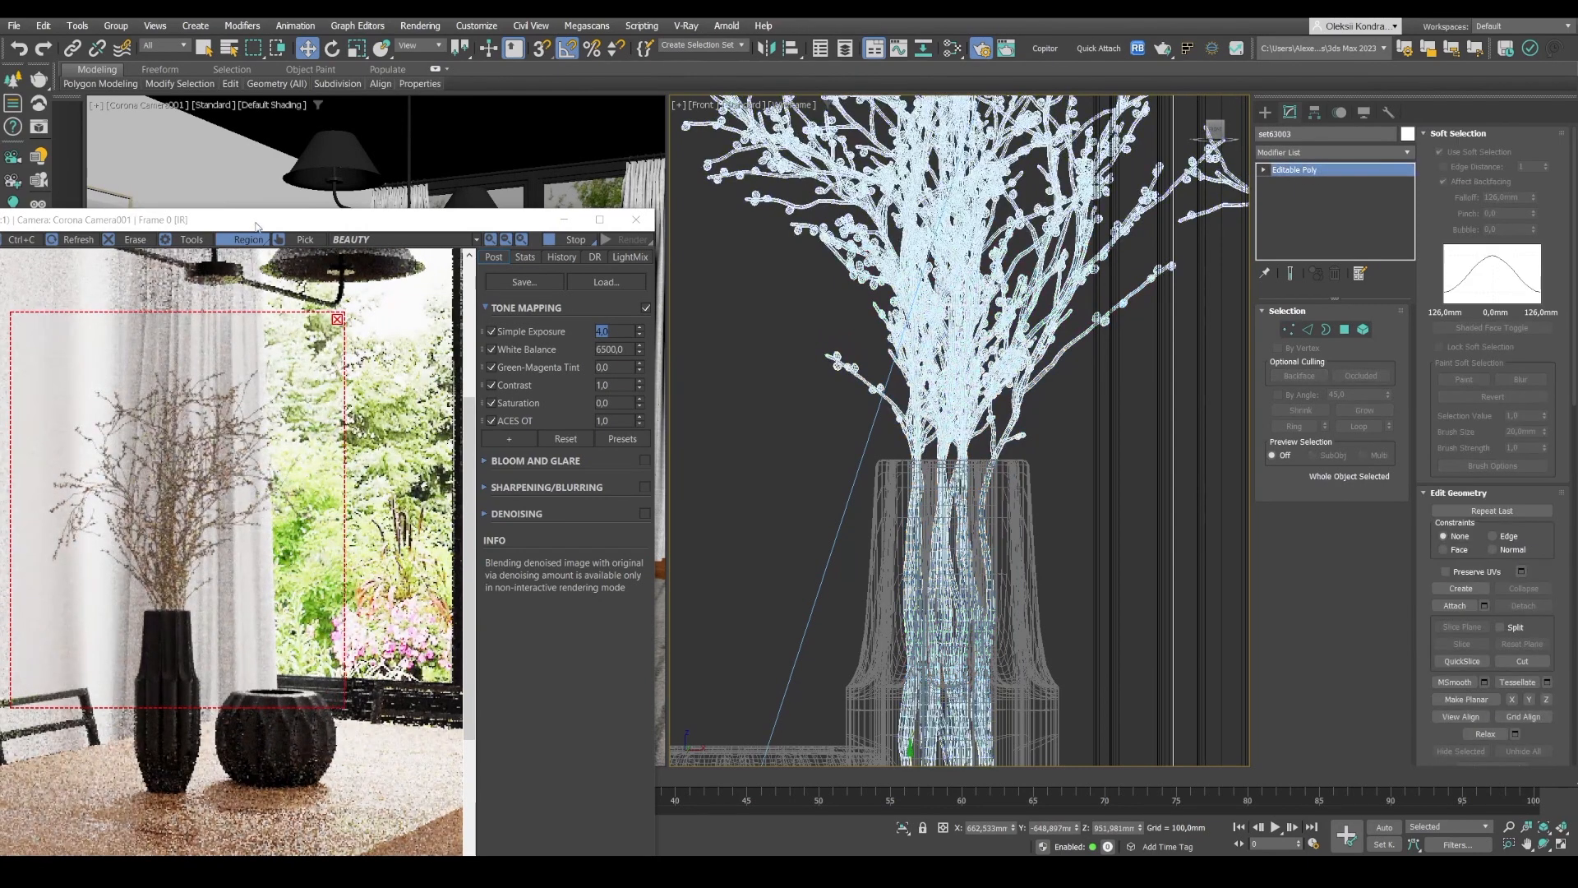
- Remove the render region and show the whole frame in the live render to check the branches within the dining scene
left_click_drag(256, 223, 770, 81)
left_click(852, 178)
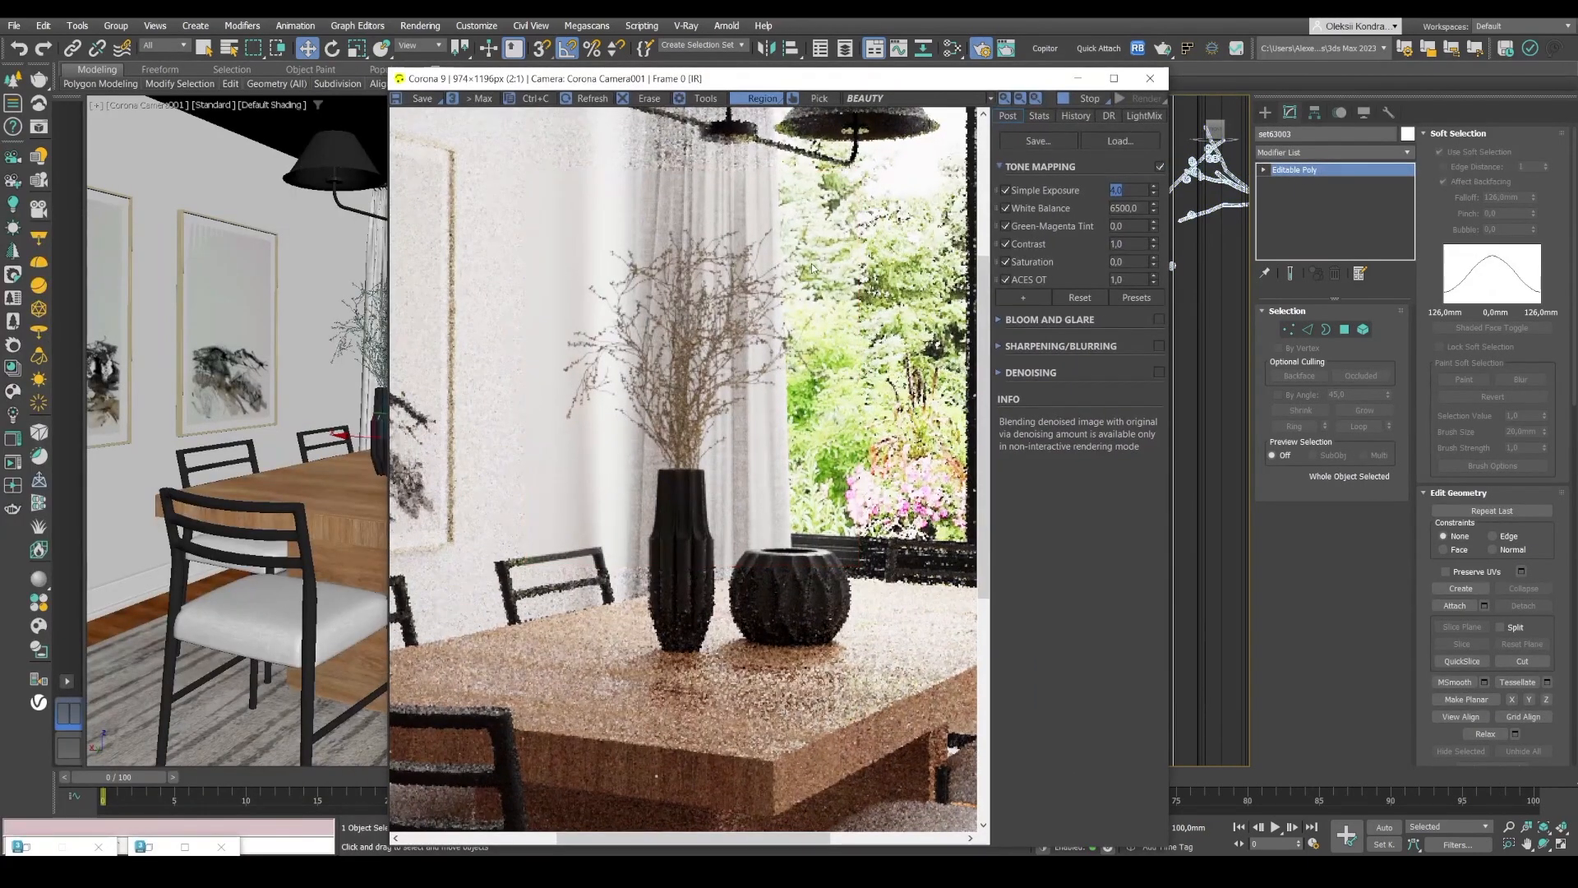
scroll(812, 268, "down", 1)
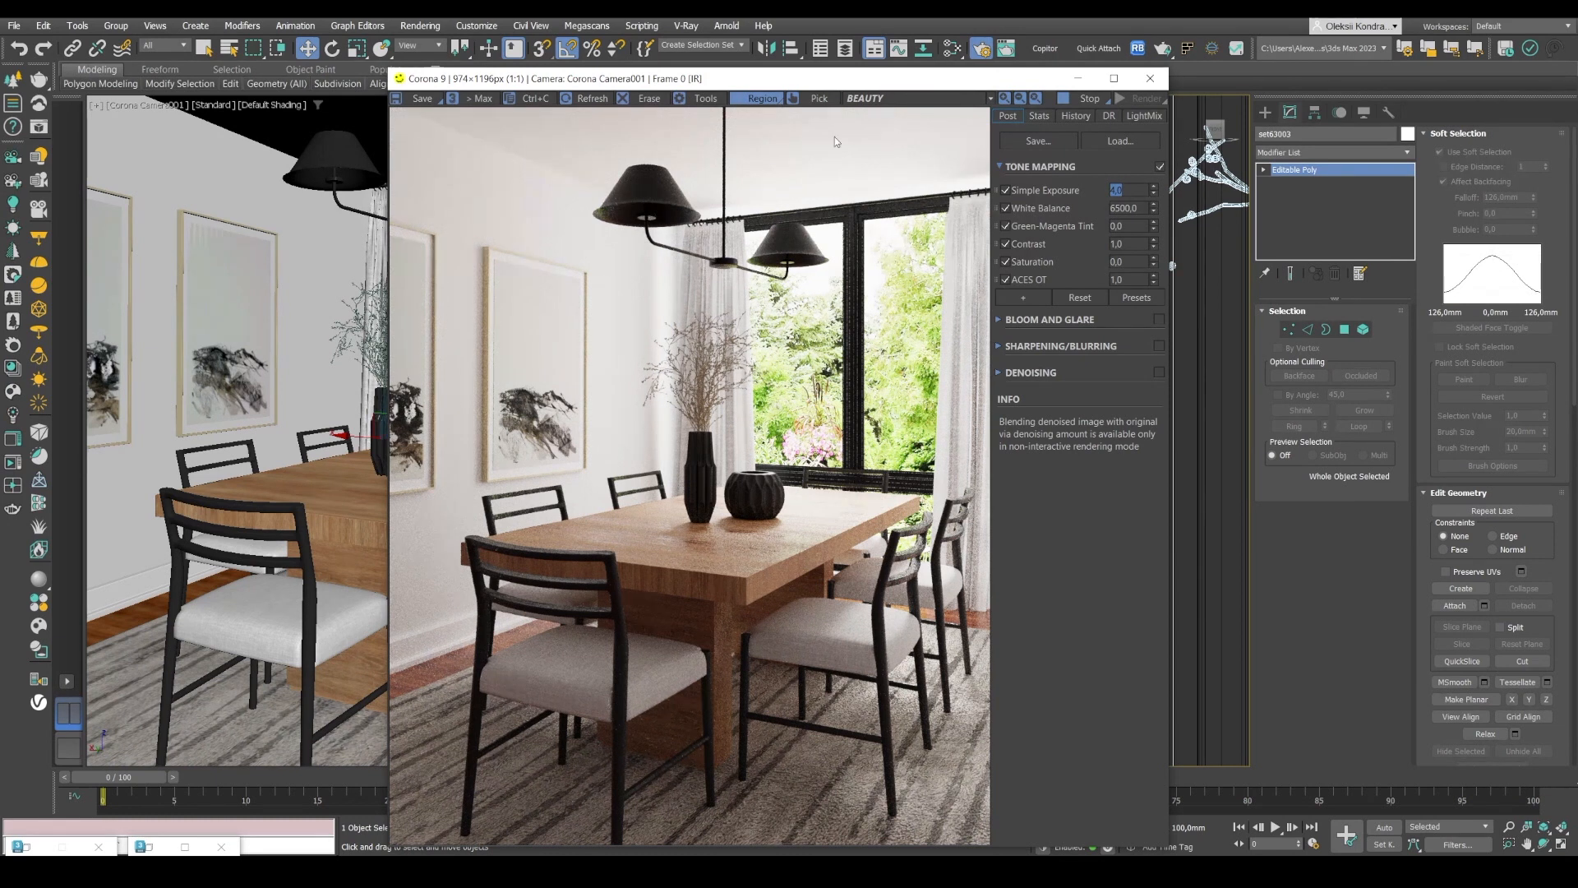
left_click_drag(620, 83, 498, 45)
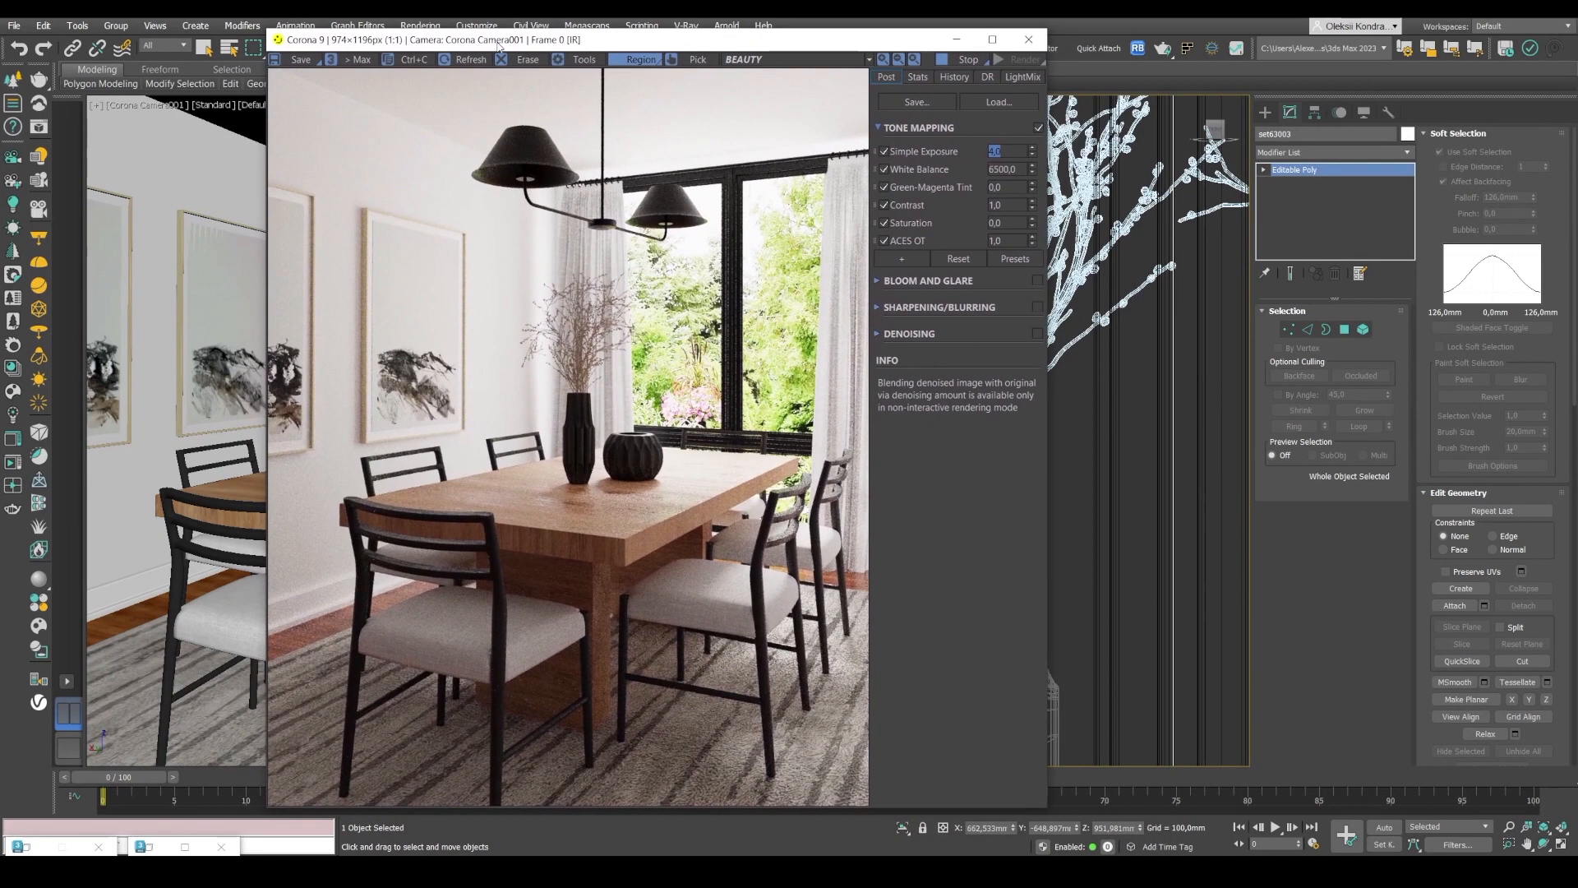